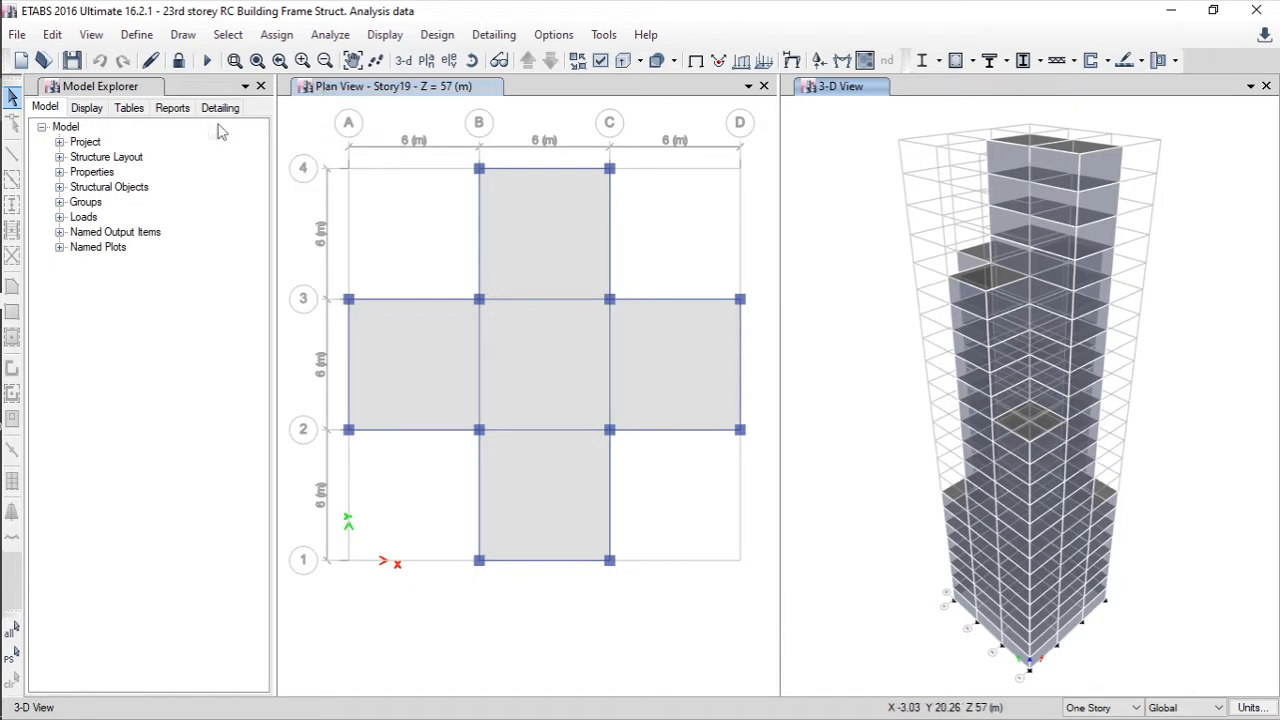
# - Review the property data of the HYSD500 rebar material in the material definitions and close them without changes
pyautogui.click(137, 40)
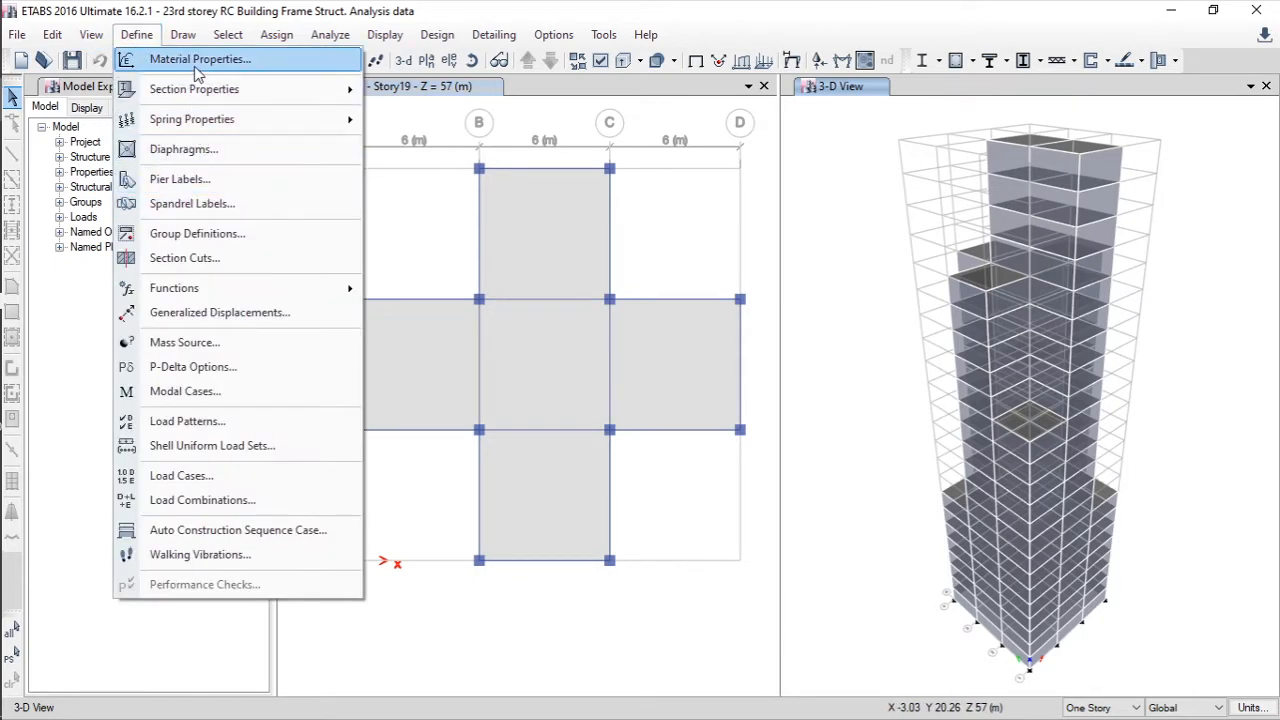
pyautogui.click(197, 60)
pyautogui.moveTo(563, 215); pyautogui.dragTo(436, 203)
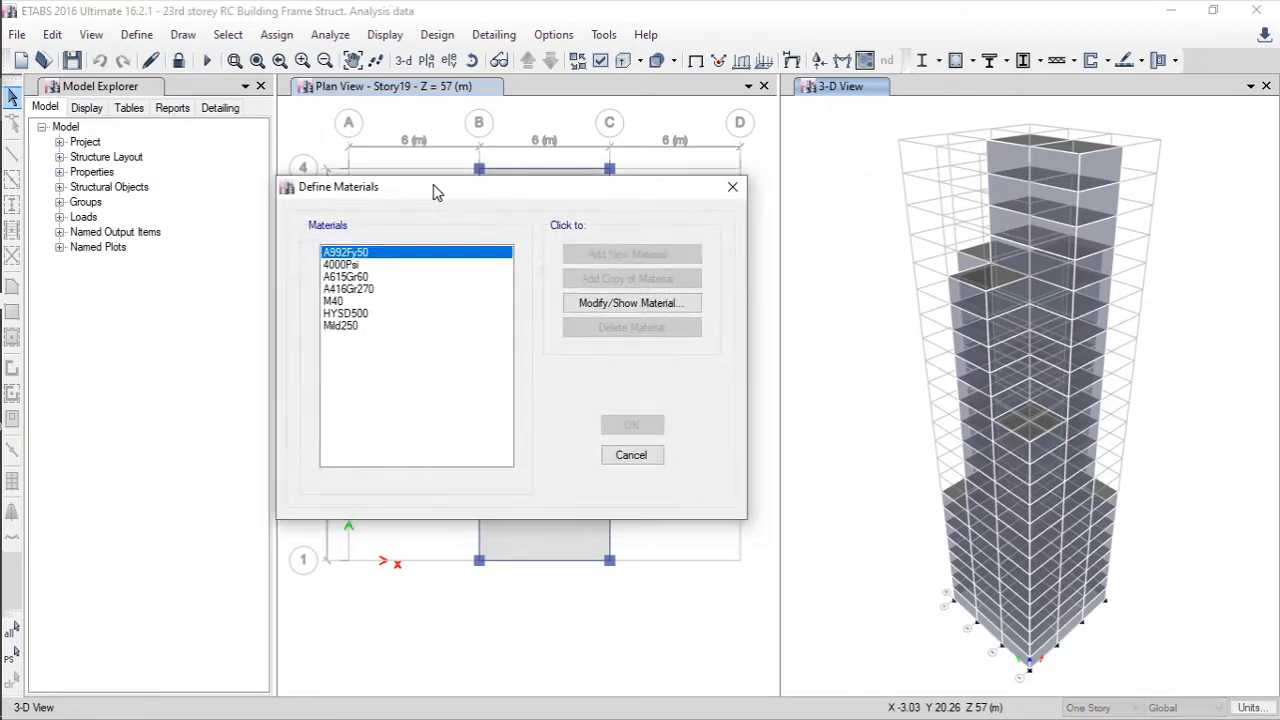
pyautogui.click(372, 314)
pyautogui.click(600, 305)
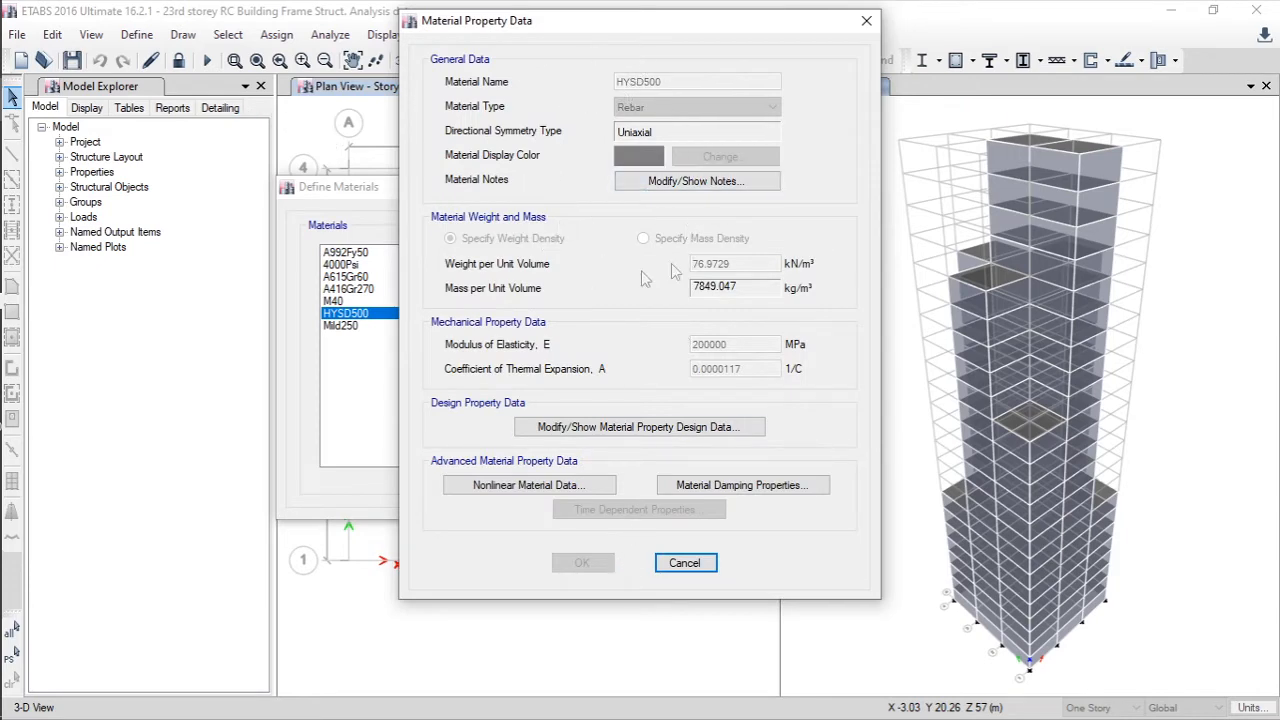
pyautogui.click(866, 28)
pyautogui.click(731, 189)
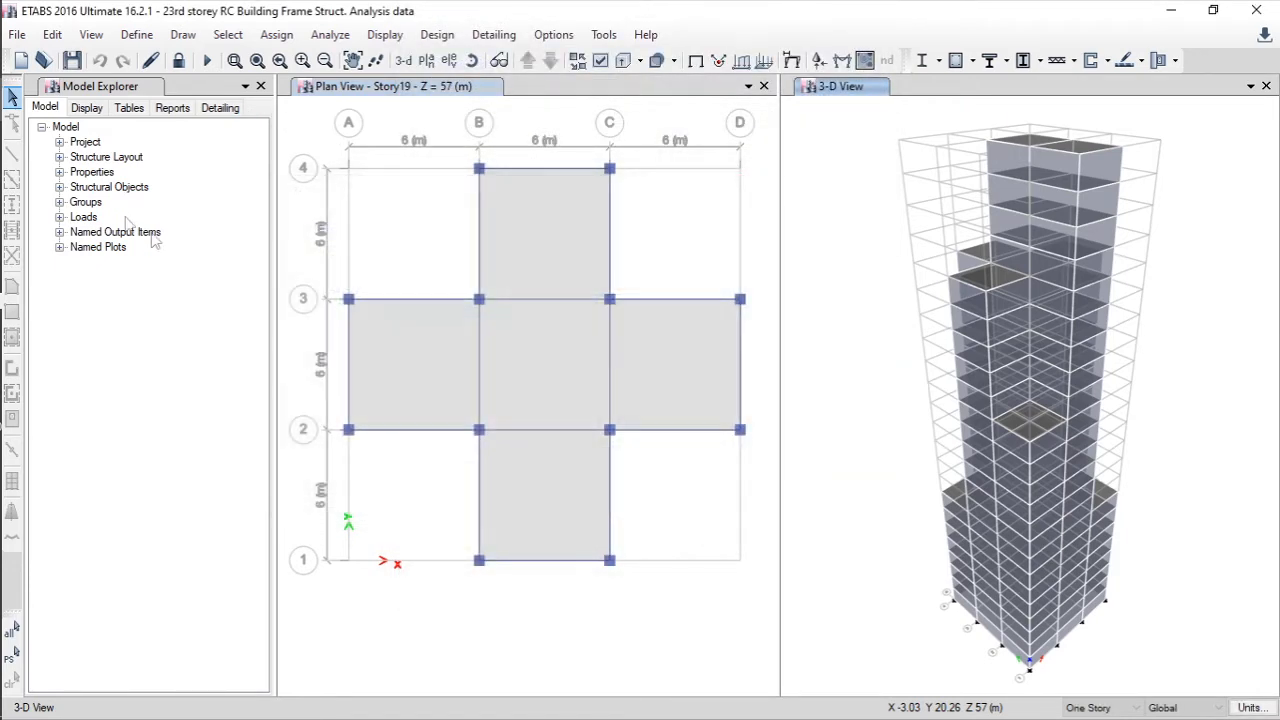
# - Display the Column Forces table from the frame results of the analysis tables
pyautogui.click(127, 108)
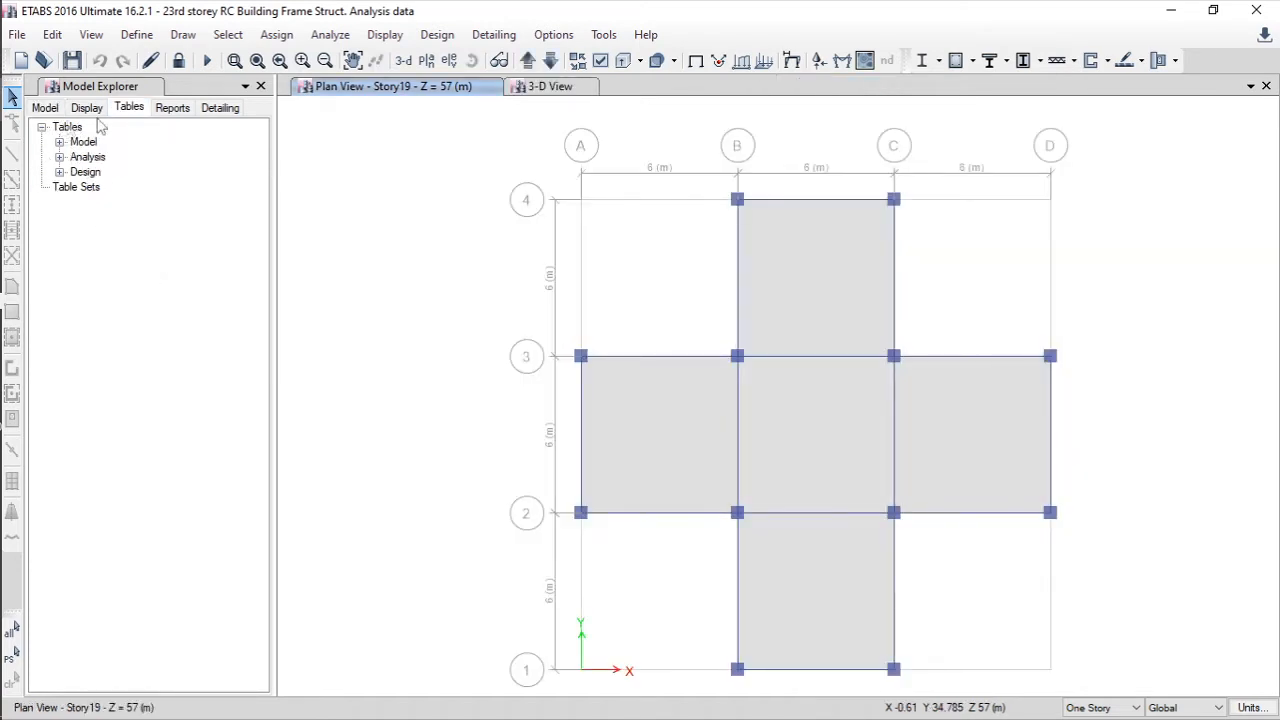
pyautogui.click(128, 108)
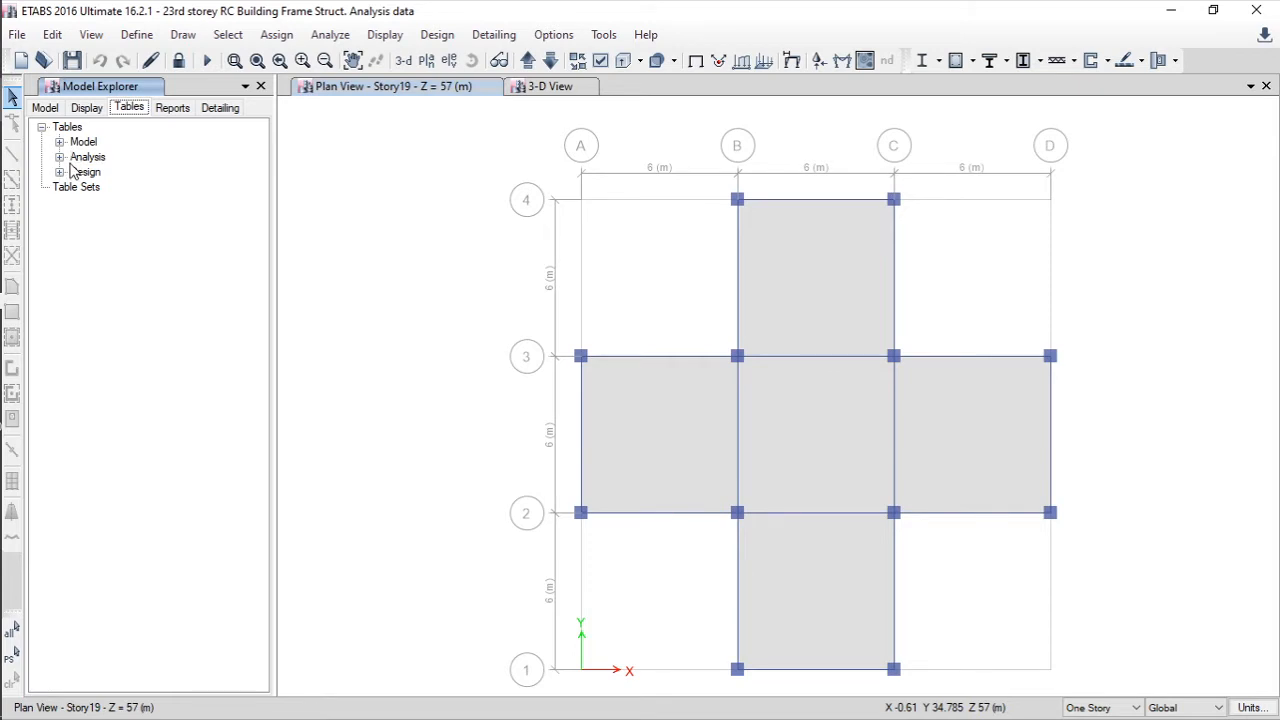
pyautogui.click(59, 158)
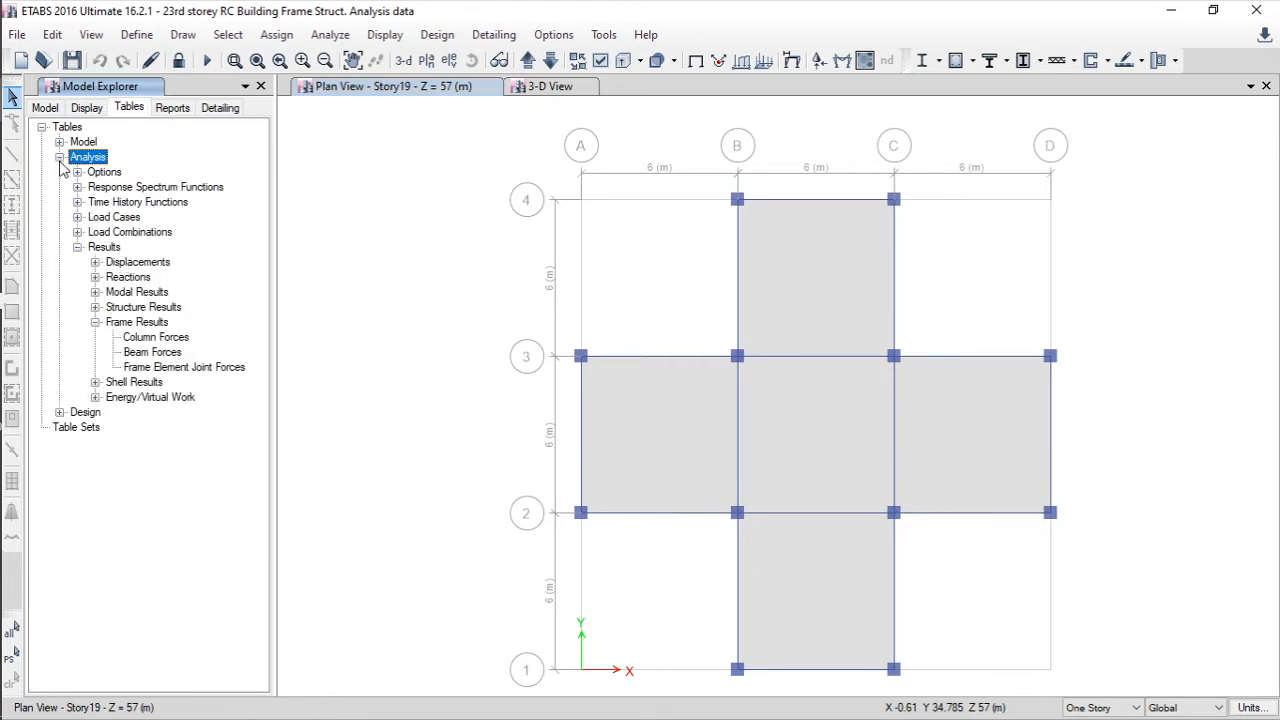
pyautogui.click(143, 323)
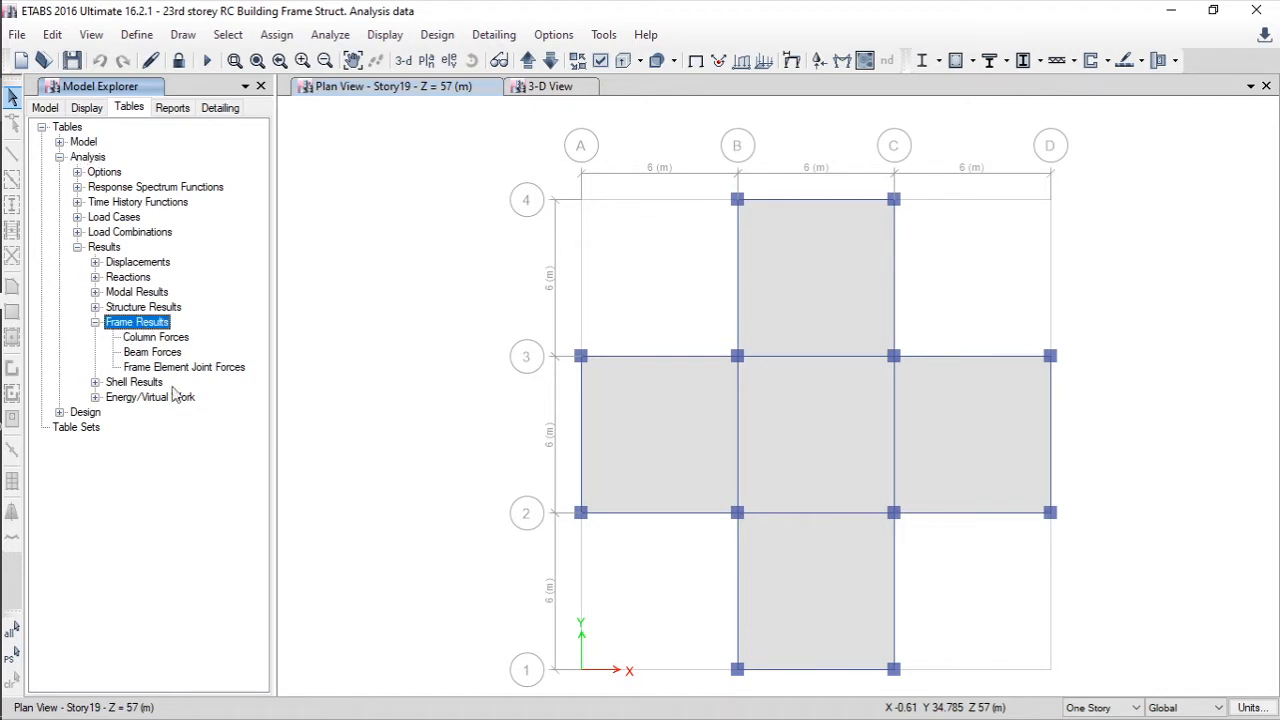
pyautogui.doubleClick(150, 338)
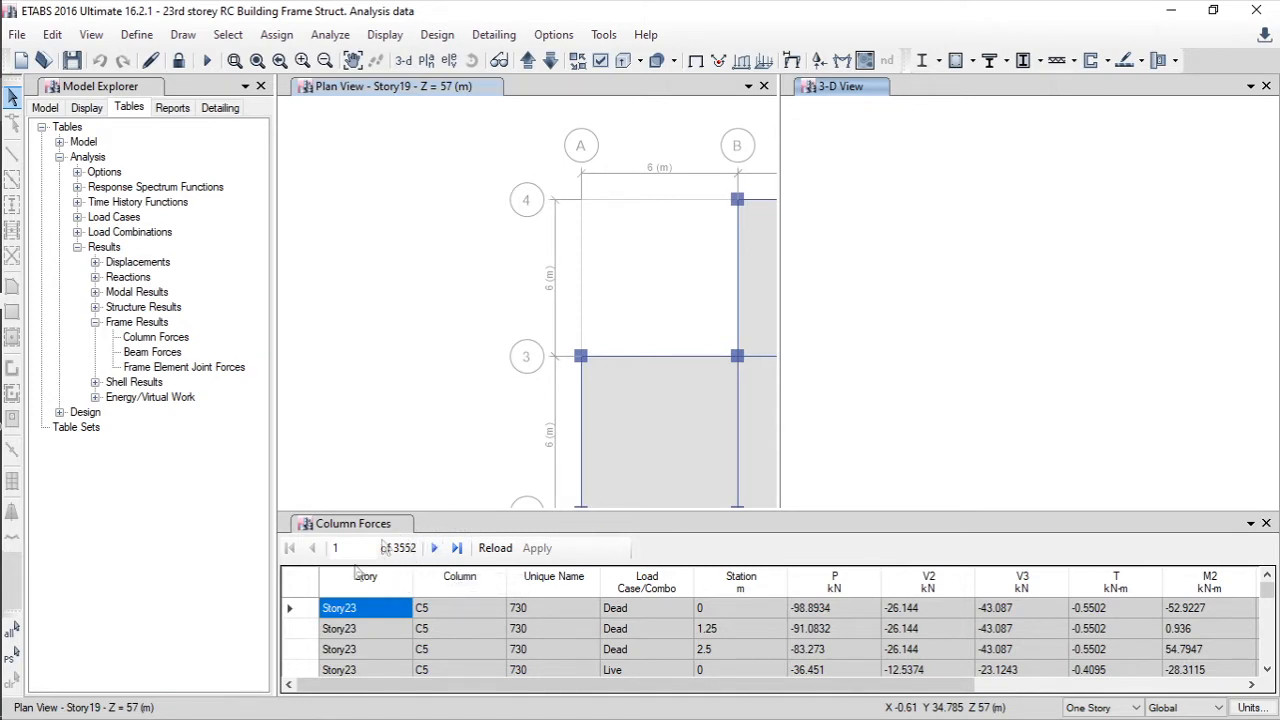
# - Select all rows of the Column Forces table and export them to Excel
pyautogui.click(305, 577)
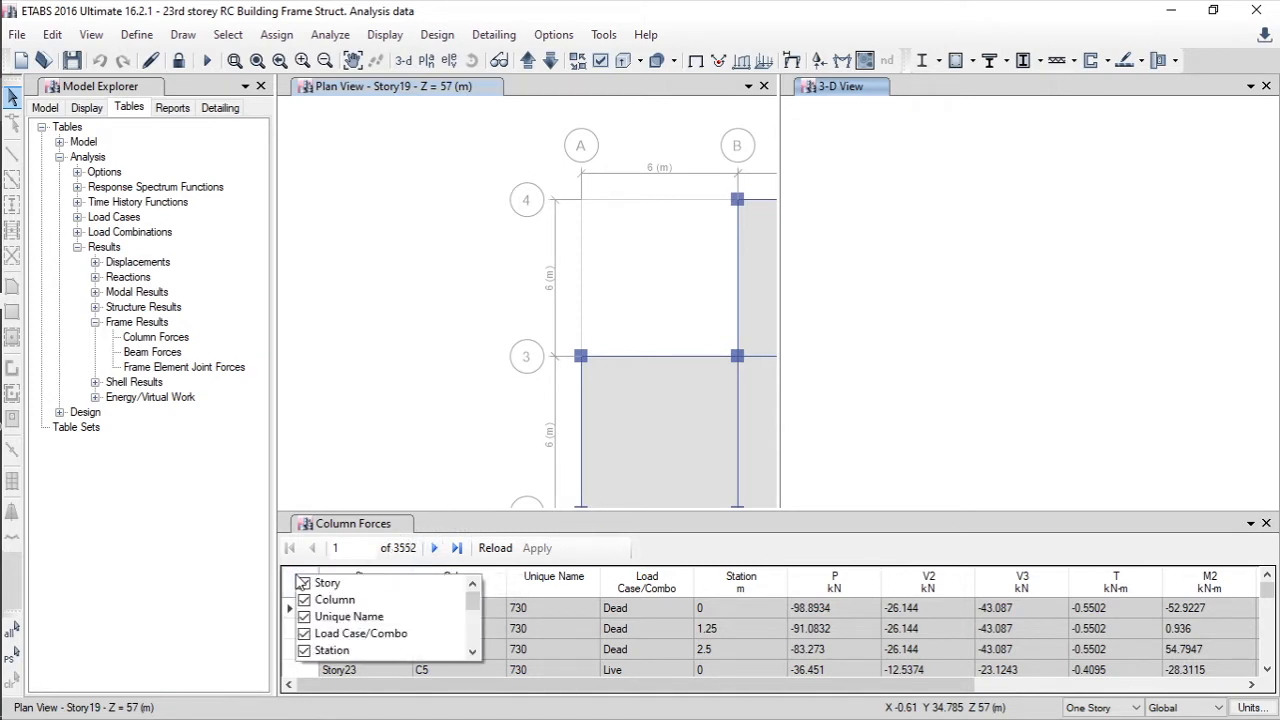
pyautogui.click(297, 585)
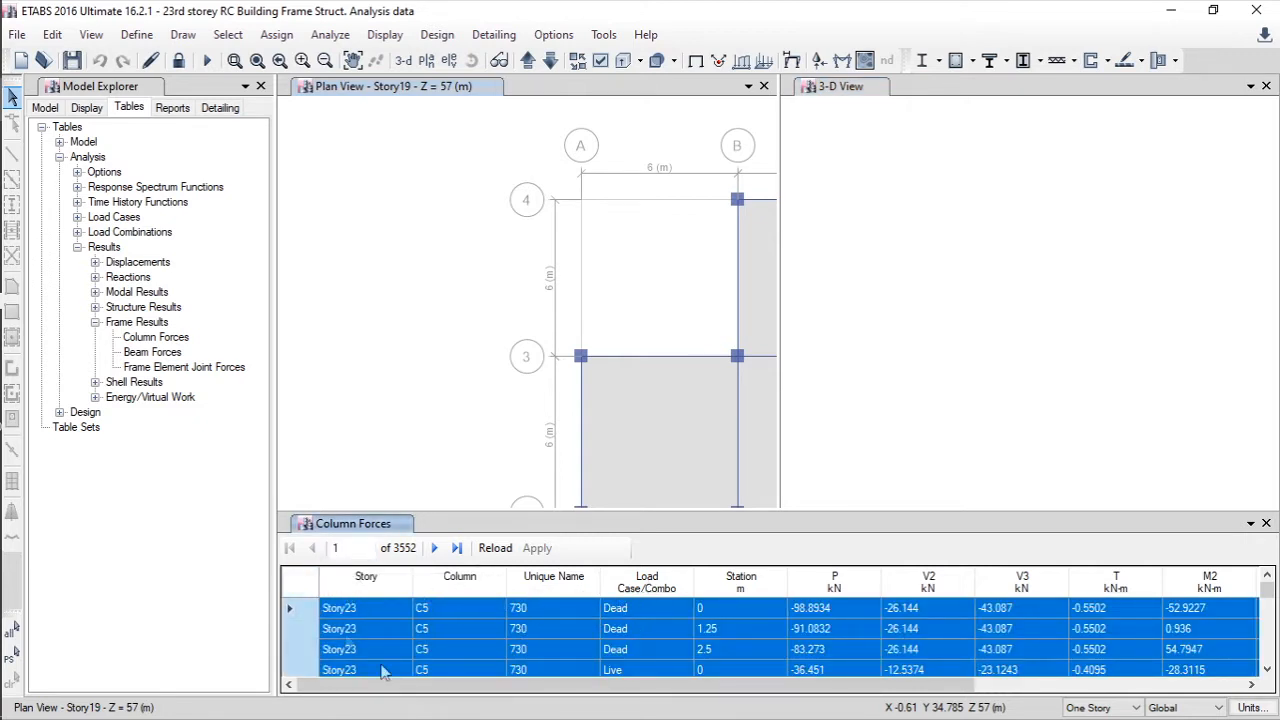
pyautogui.click(301, 578)
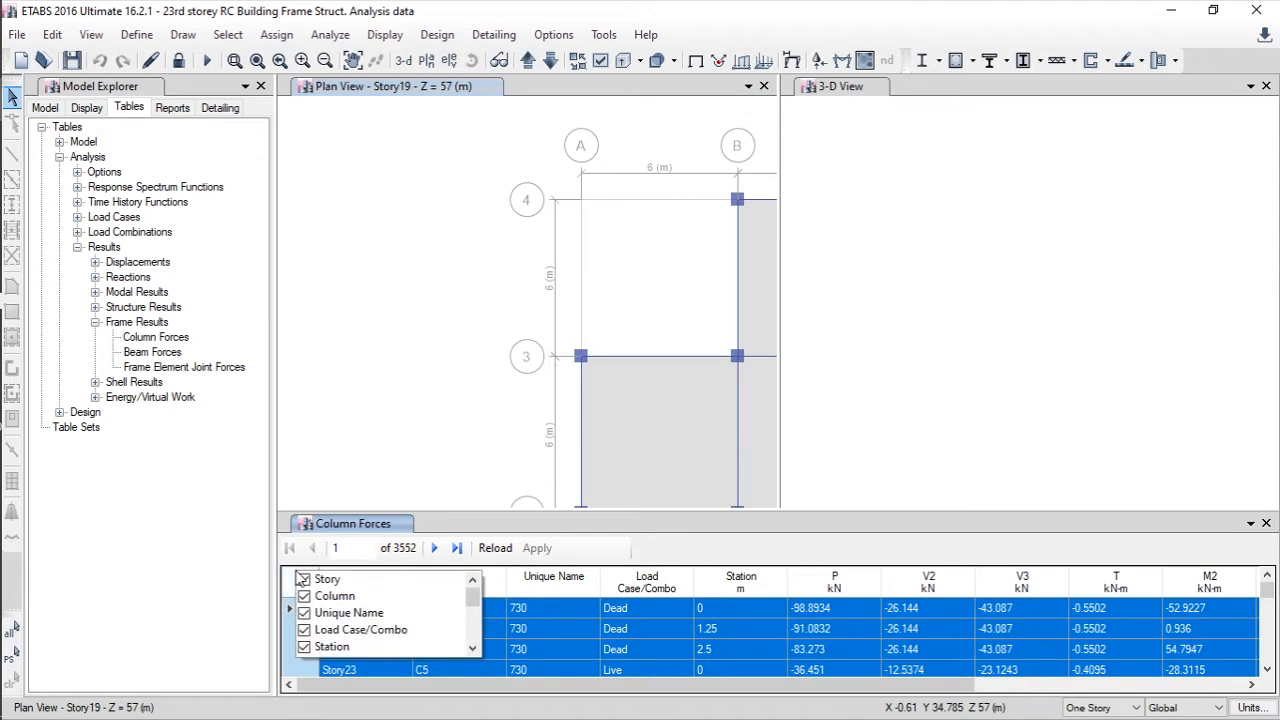
pyautogui.click(284, 578)
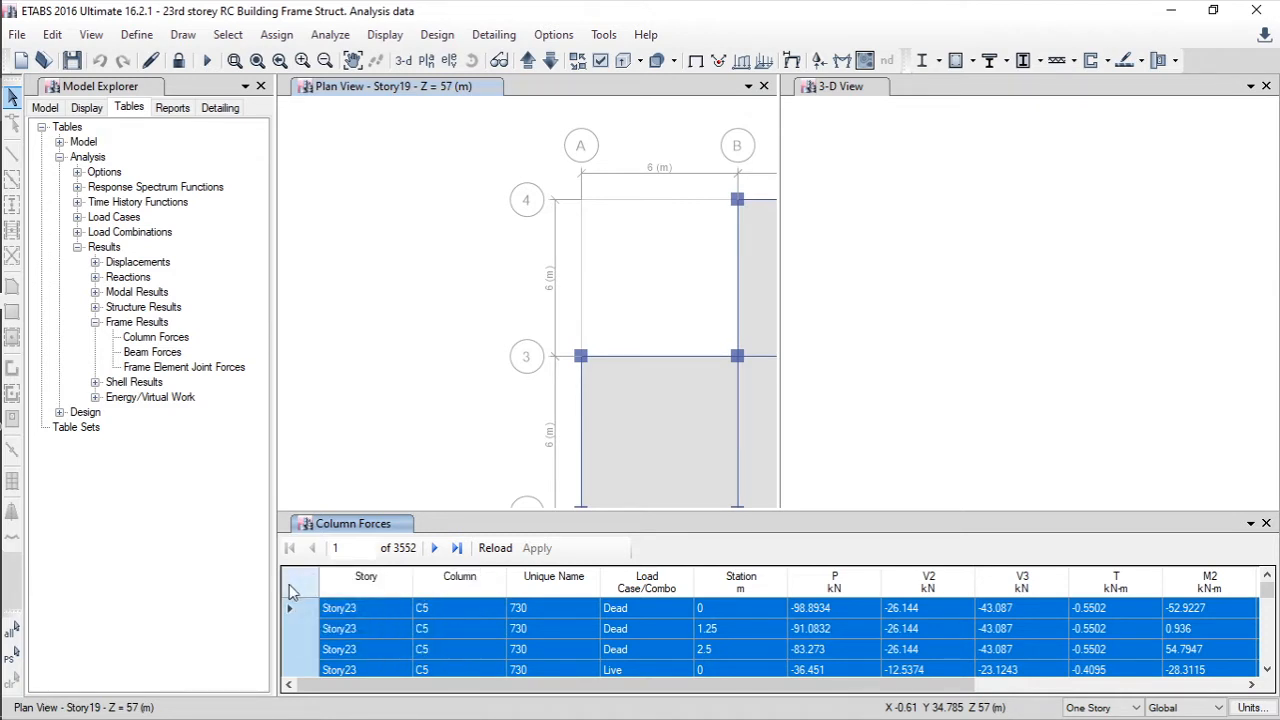
pyautogui.rightClick(297, 608)
pyautogui.click(363, 697)
# - Switch to the exported Book1 workbook in Excel, maximize it and examine the Column Forces rows through to the last one
pyautogui.moveTo(8, 258)
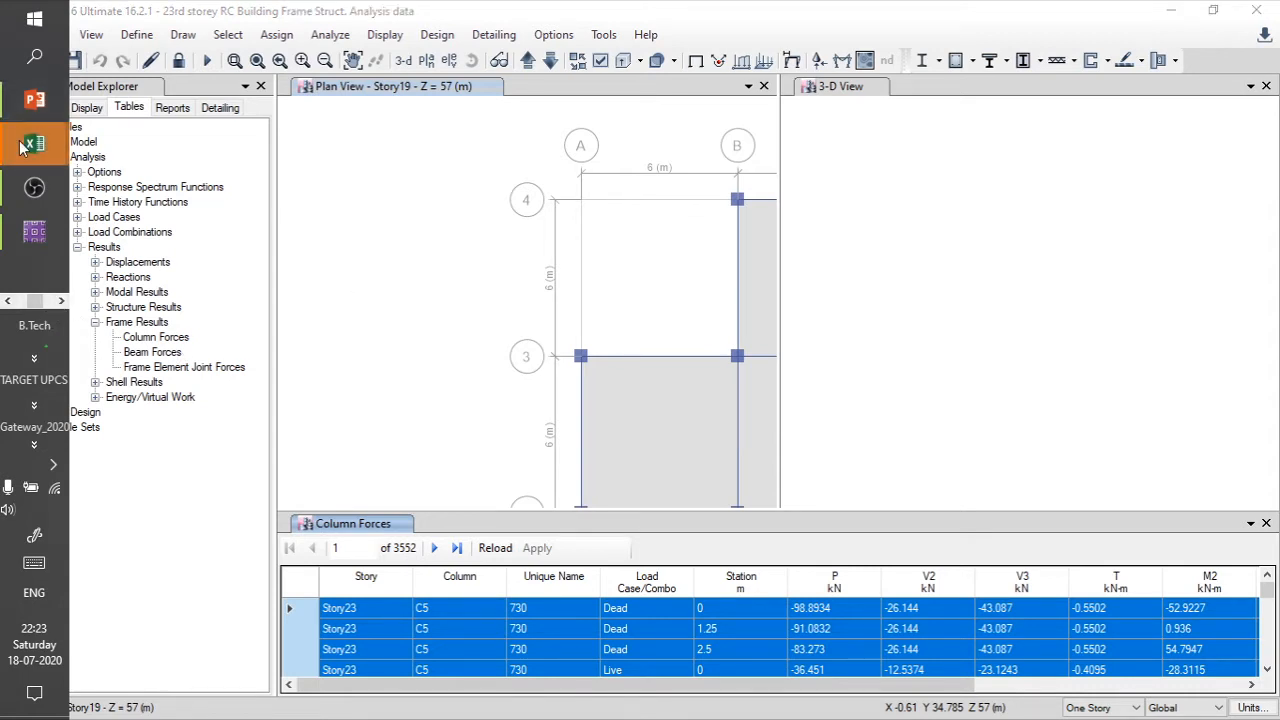
pyautogui.moveTo(40, 163)
pyautogui.click(152, 205)
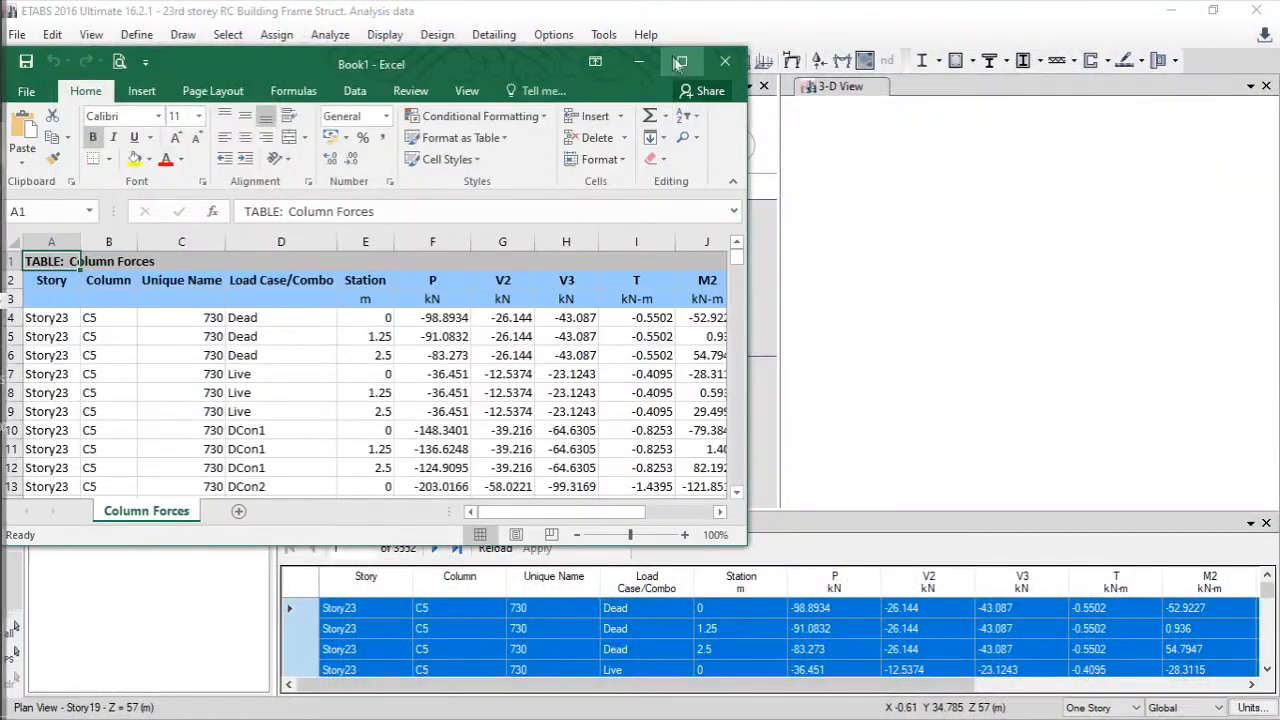
pyautogui.scroll(-3, 191, 368)
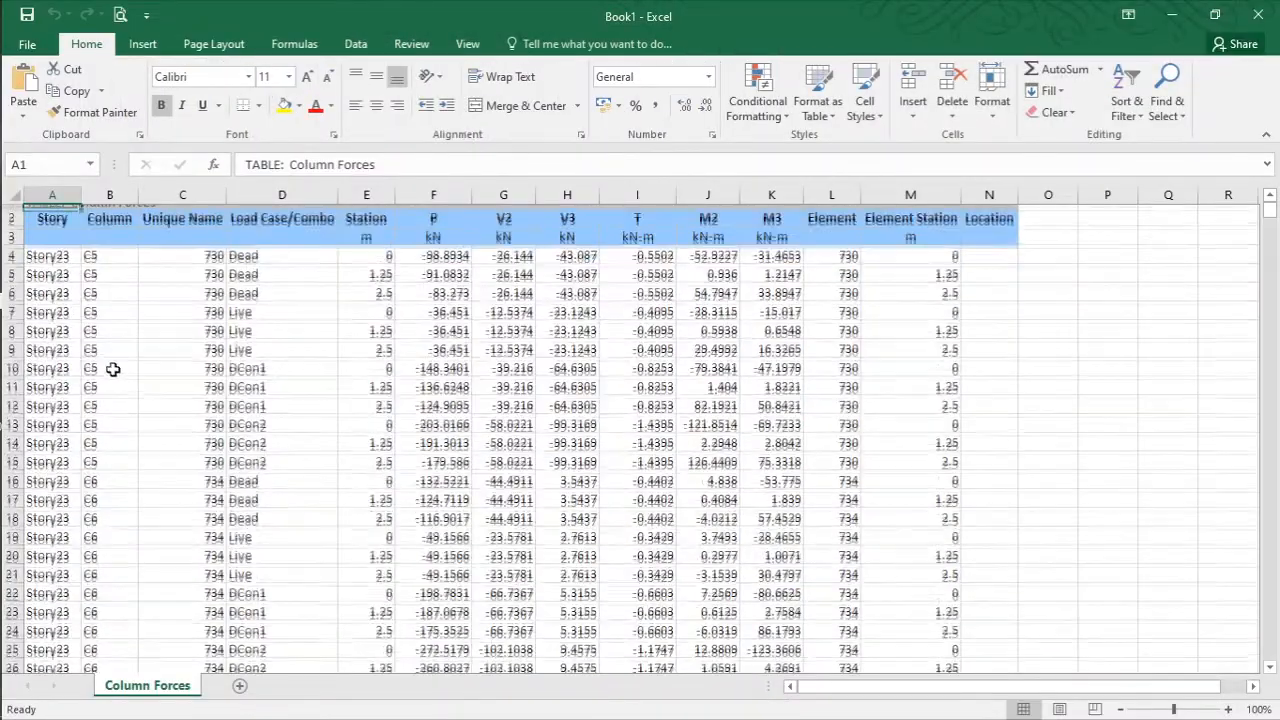
pyautogui.moveTo(1268, 213); pyautogui.dragTo(1270, 652)
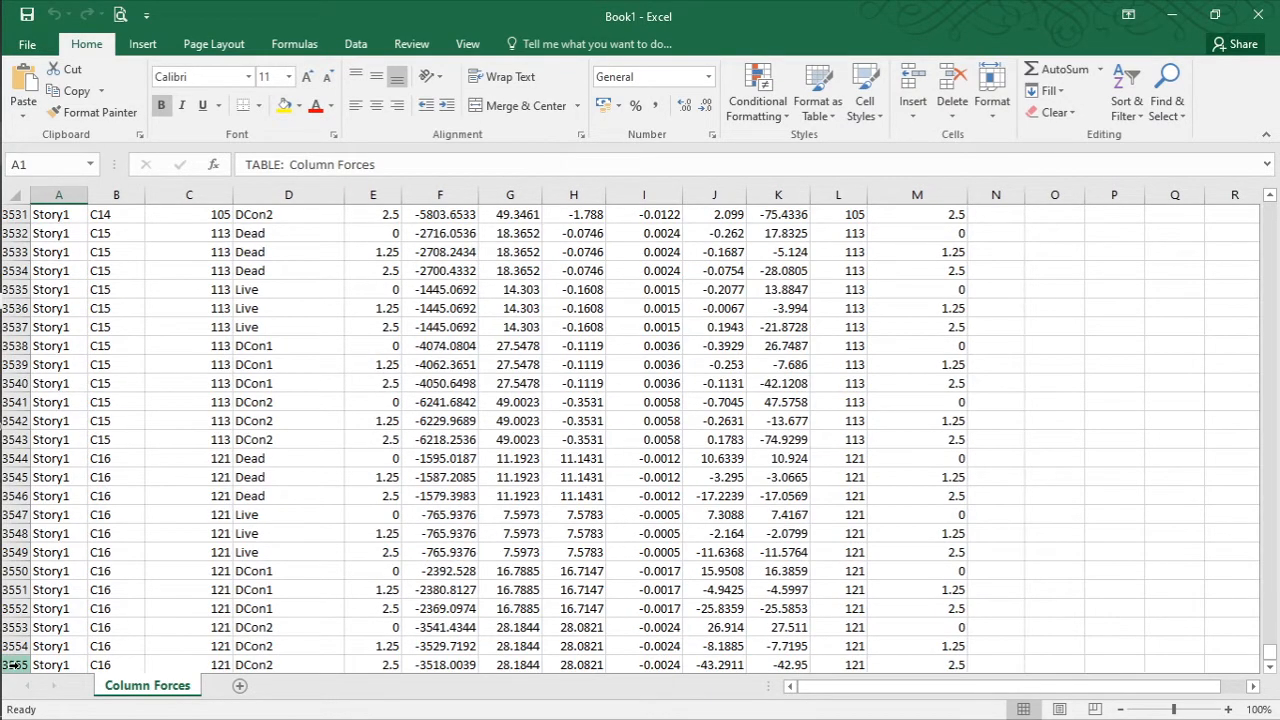
pyautogui.scroll(-2, 35, 663)
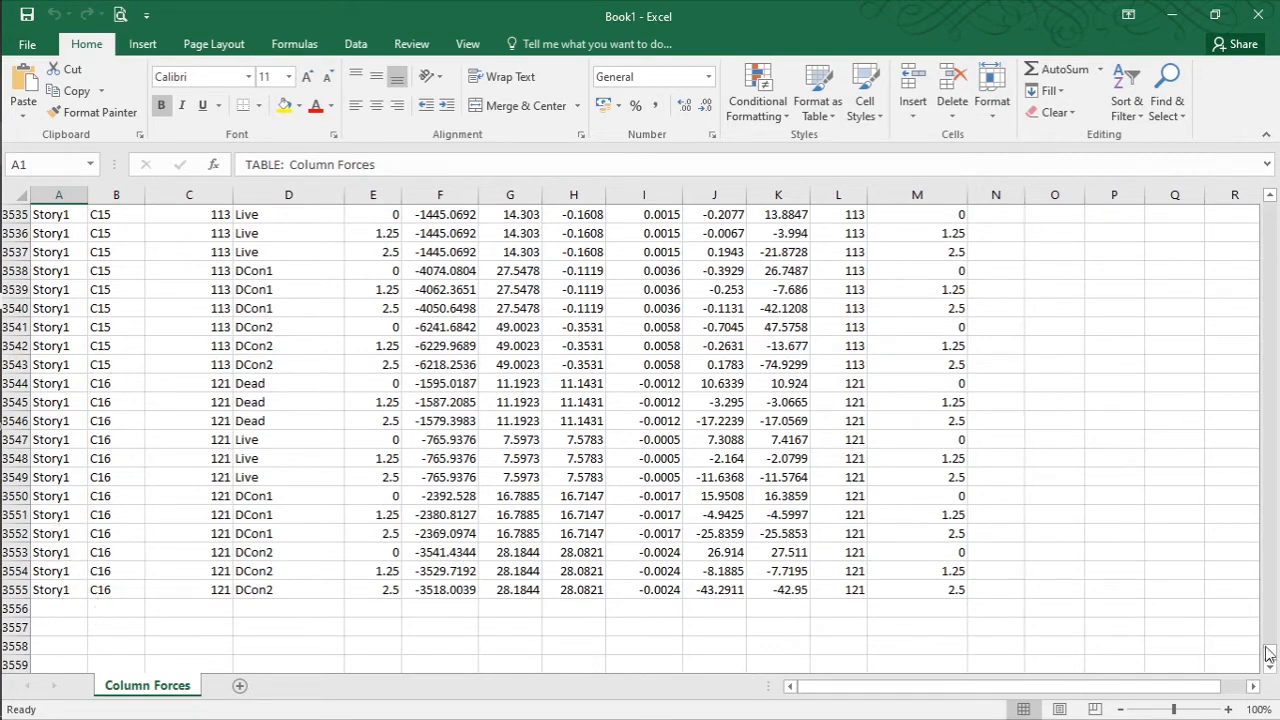
pyautogui.moveTo(1272, 659); pyautogui.dragTo(1272, 205)
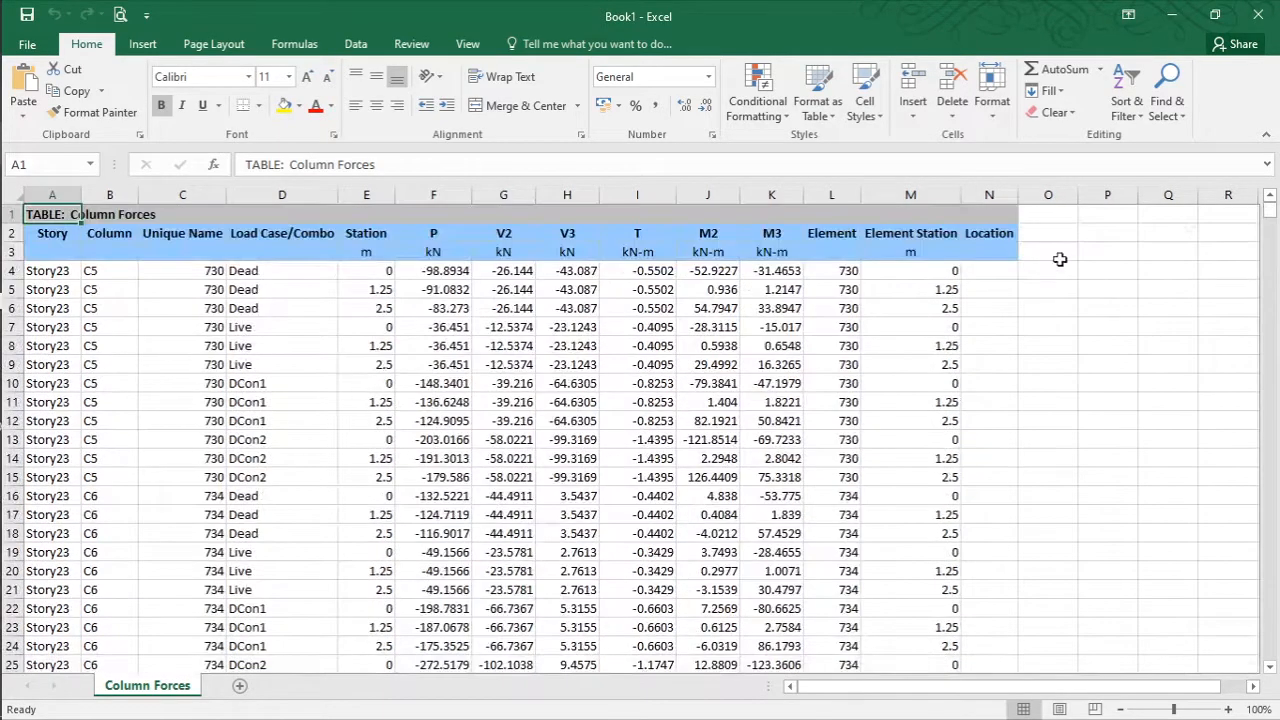
# - Turn on filtering for the entire Column Forces sheet
pyautogui.click(13, 193)
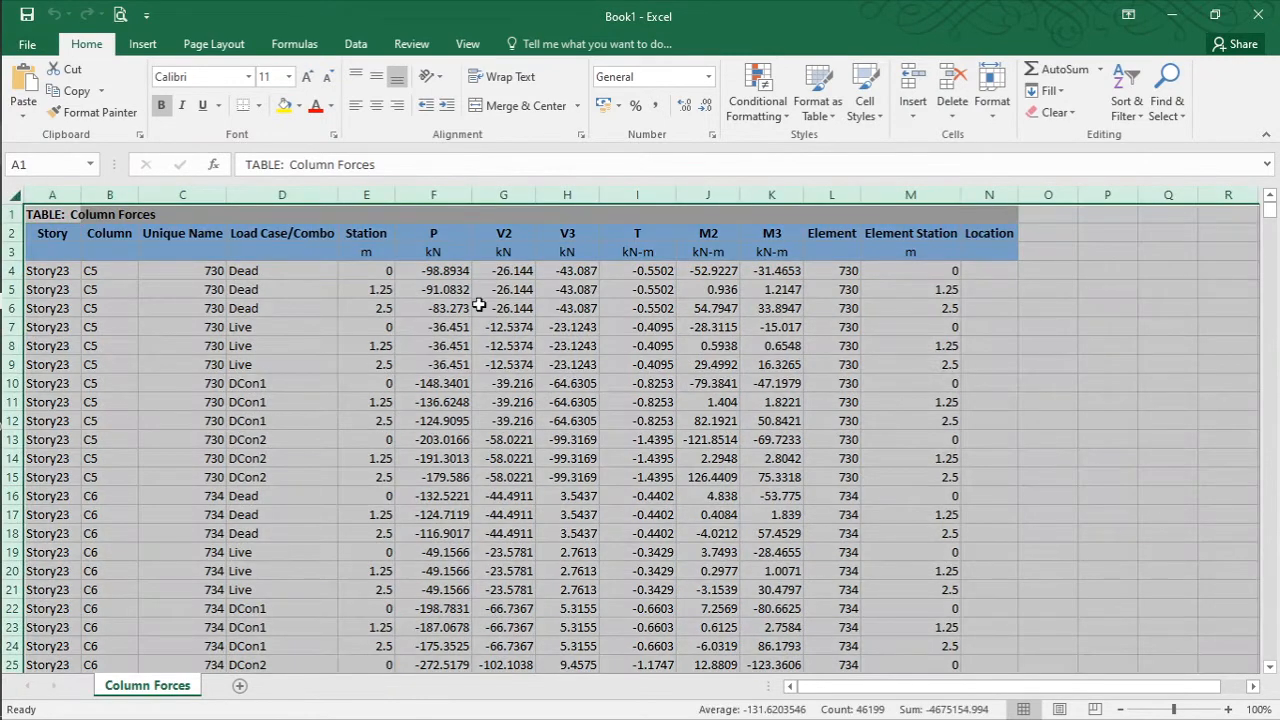
pyautogui.click(1126, 100)
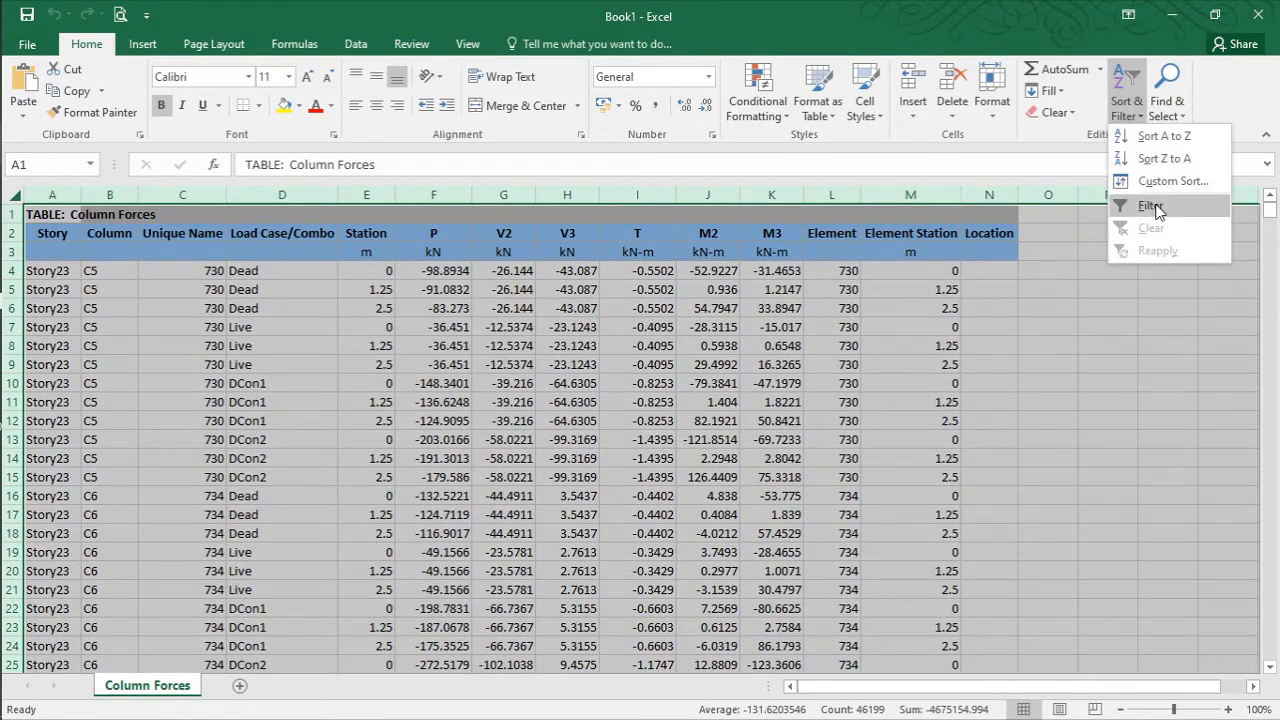
pyautogui.click(1158, 205)
pyautogui.click(1030, 307)
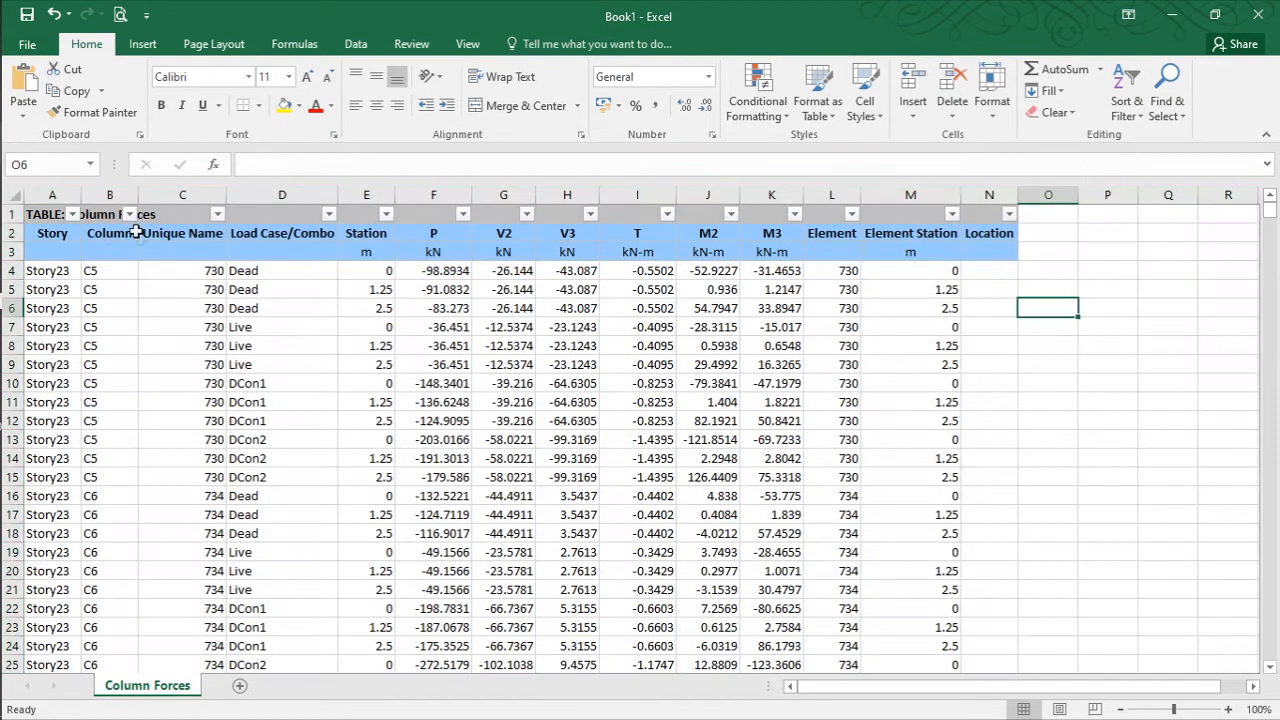
# - Filter the Story column so that only Story1 rows are shown
pyautogui.click(62, 214)
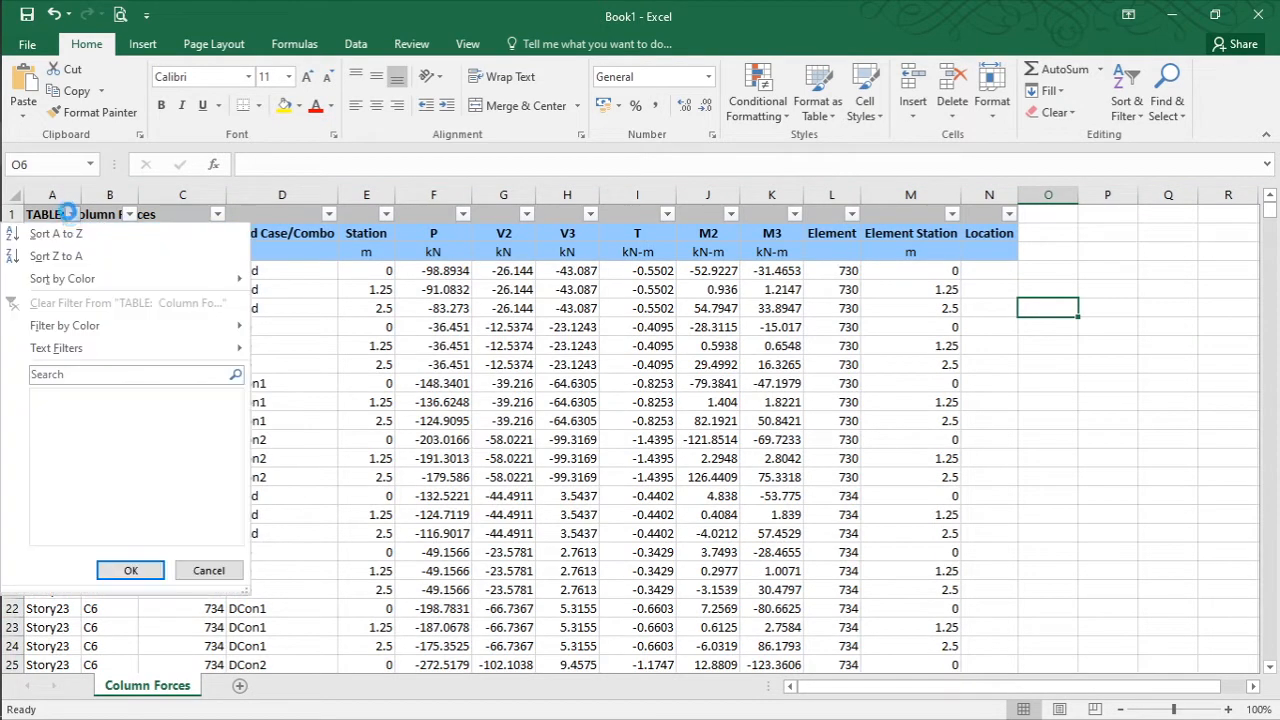
pyautogui.click(84, 397)
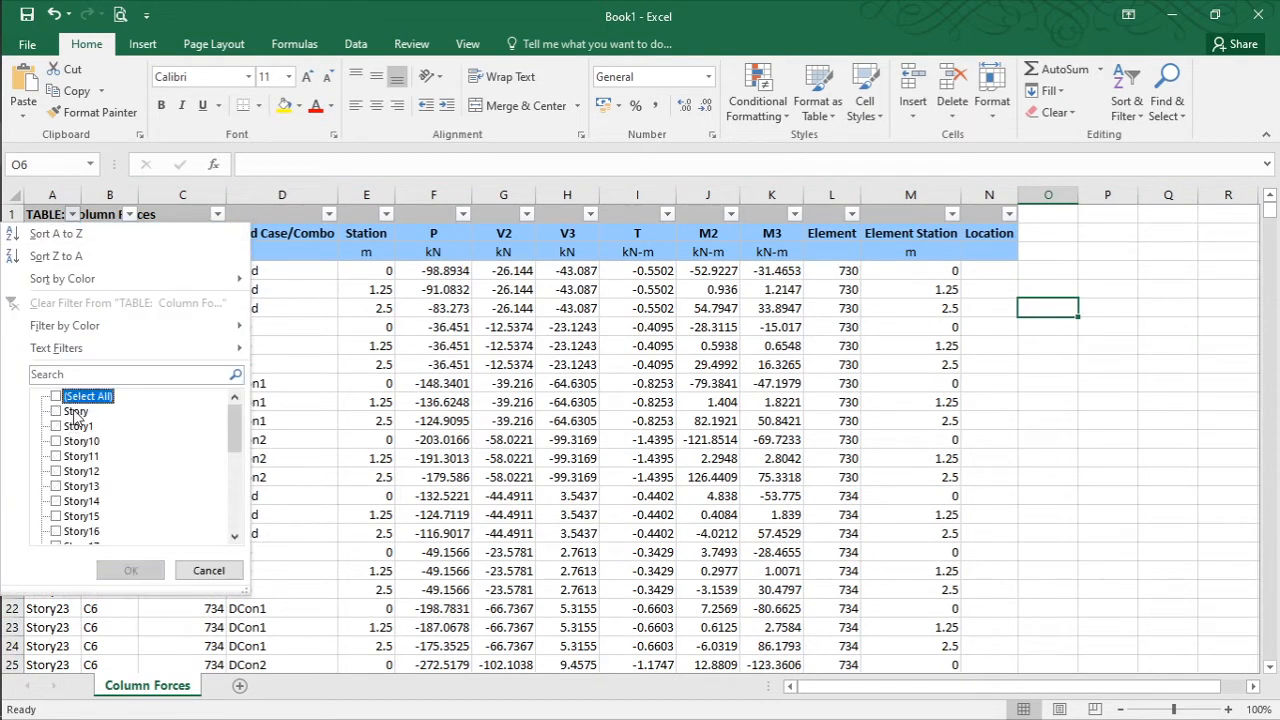
pyautogui.click(76, 411)
pyautogui.click(78, 426)
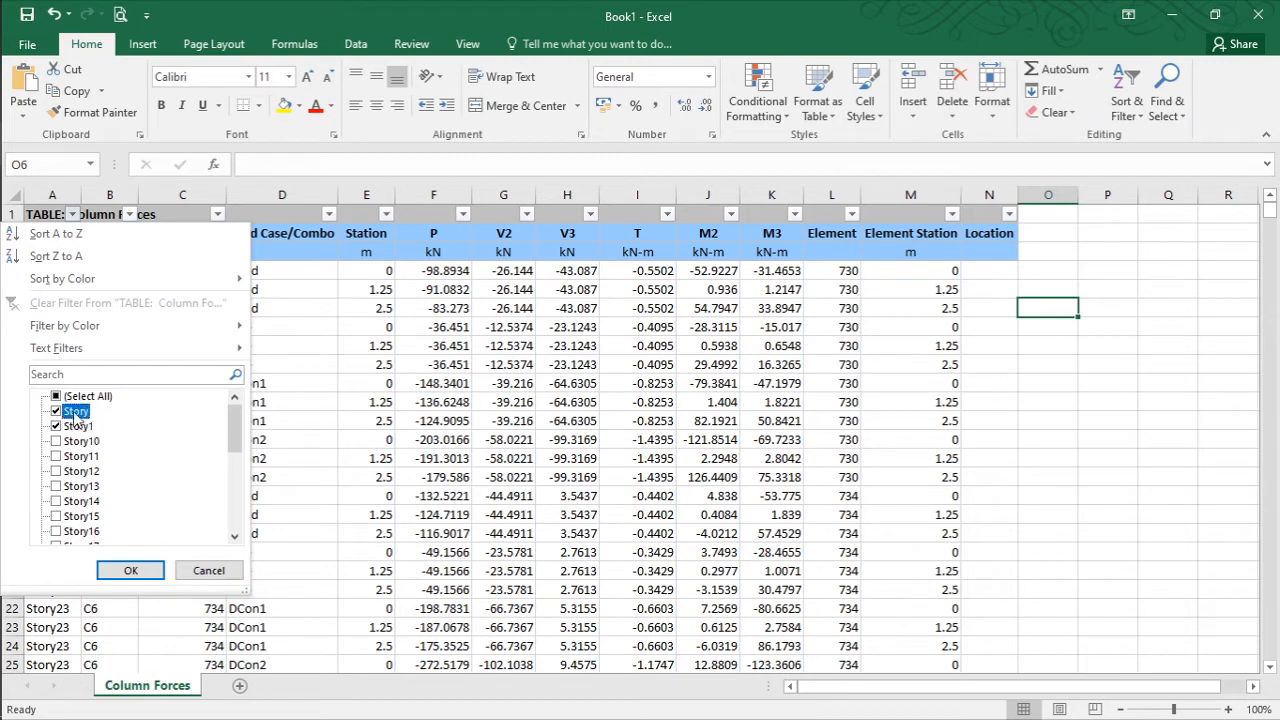
pyautogui.click(130, 570)
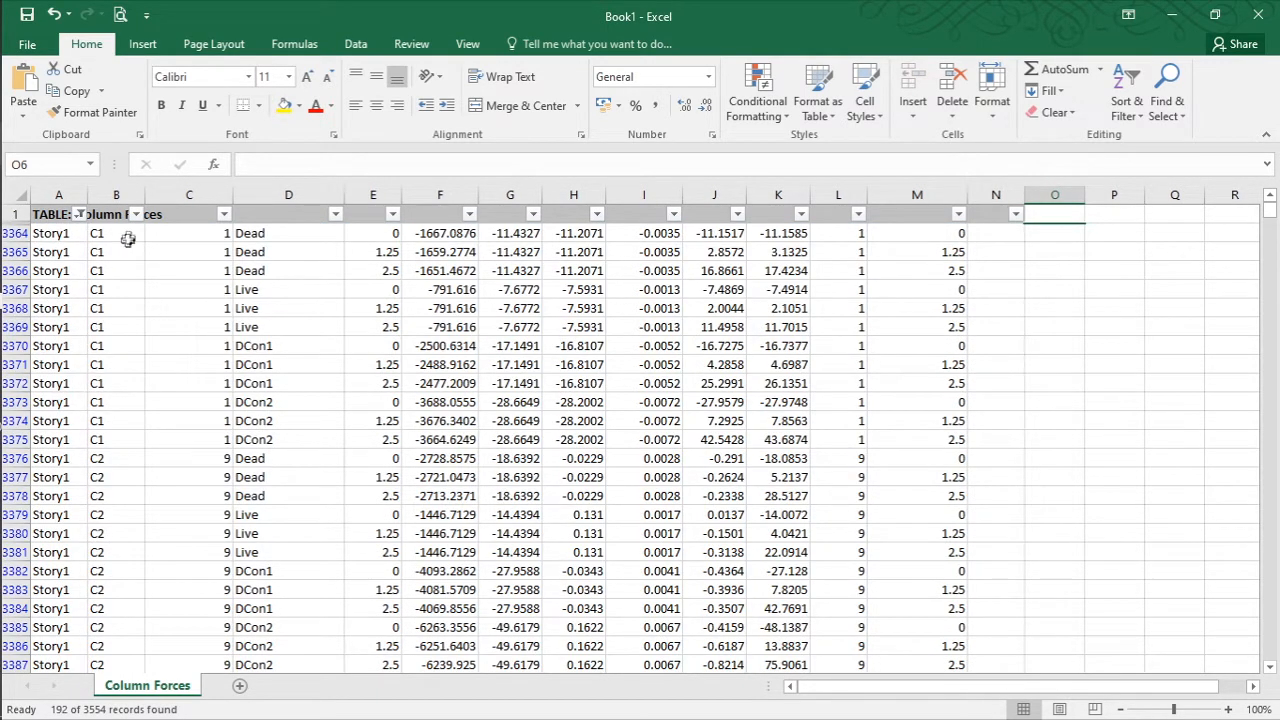
pyautogui.scroll(-1, 146, 443)
pyautogui.scroll(2, 129, 370)
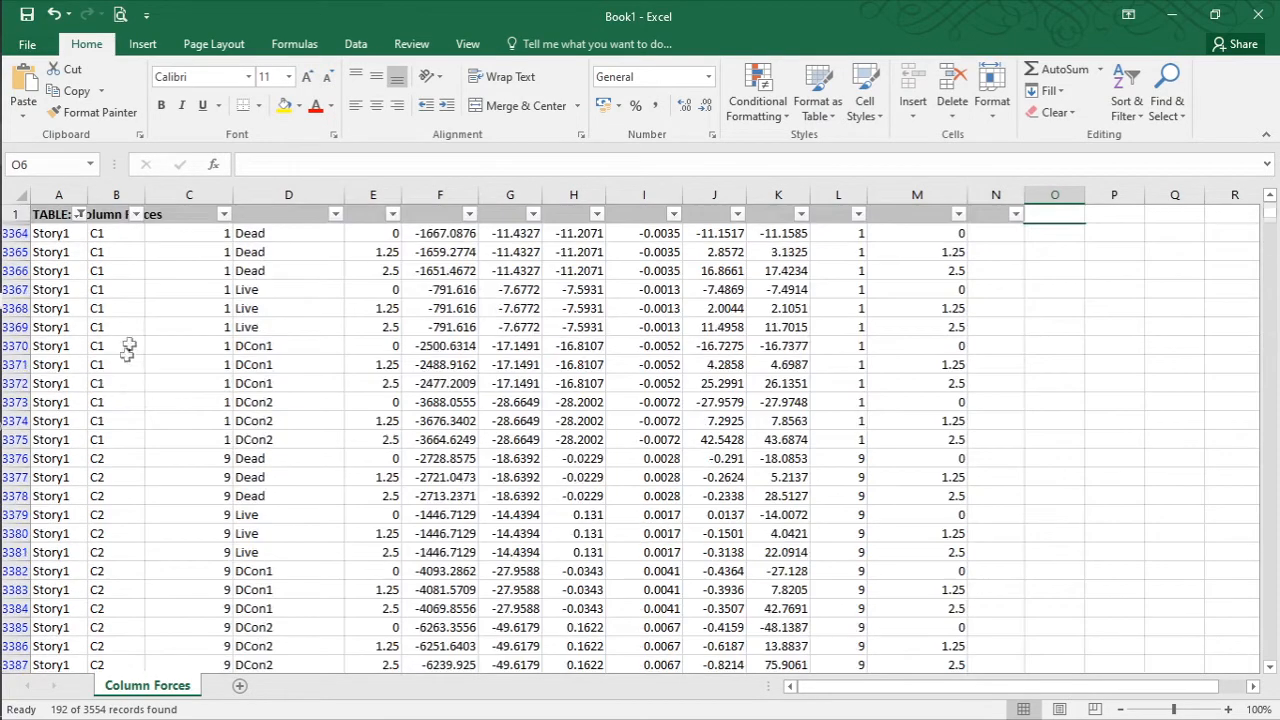
# - Filter the Load Case/Combo column so that only the Dead load case is shown
pyautogui.click(336, 214)
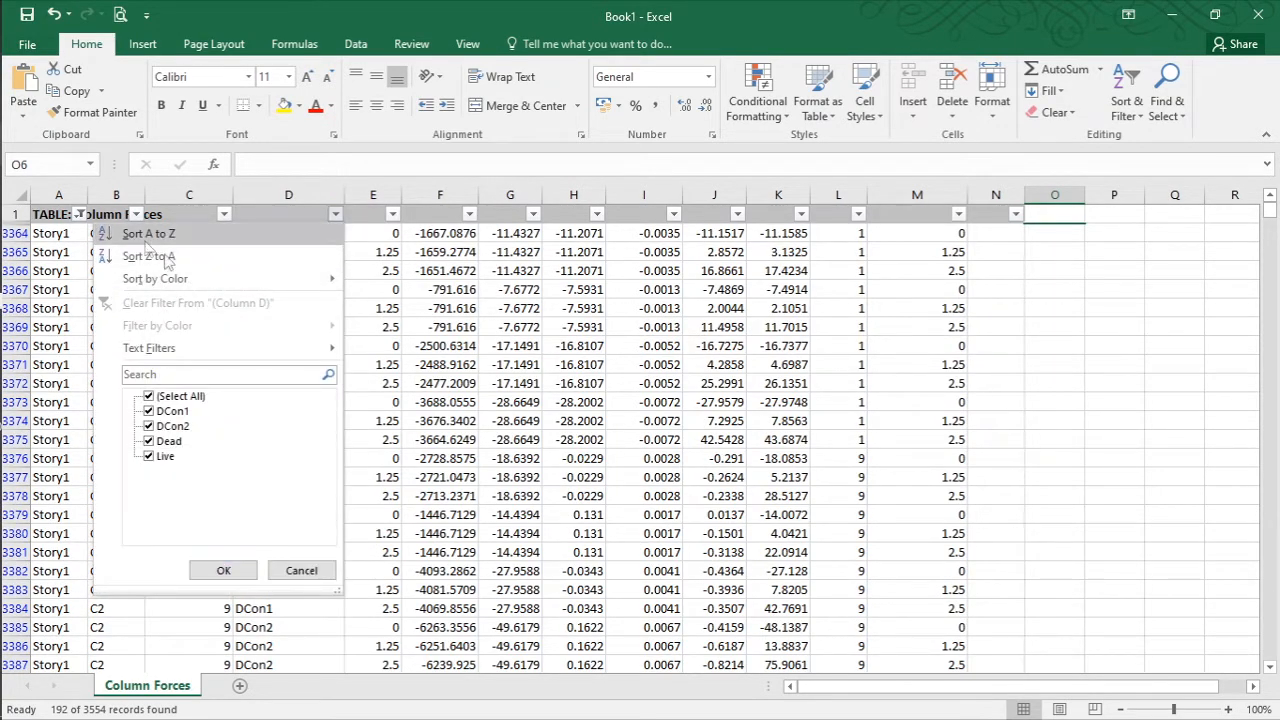
pyautogui.click(168, 396)
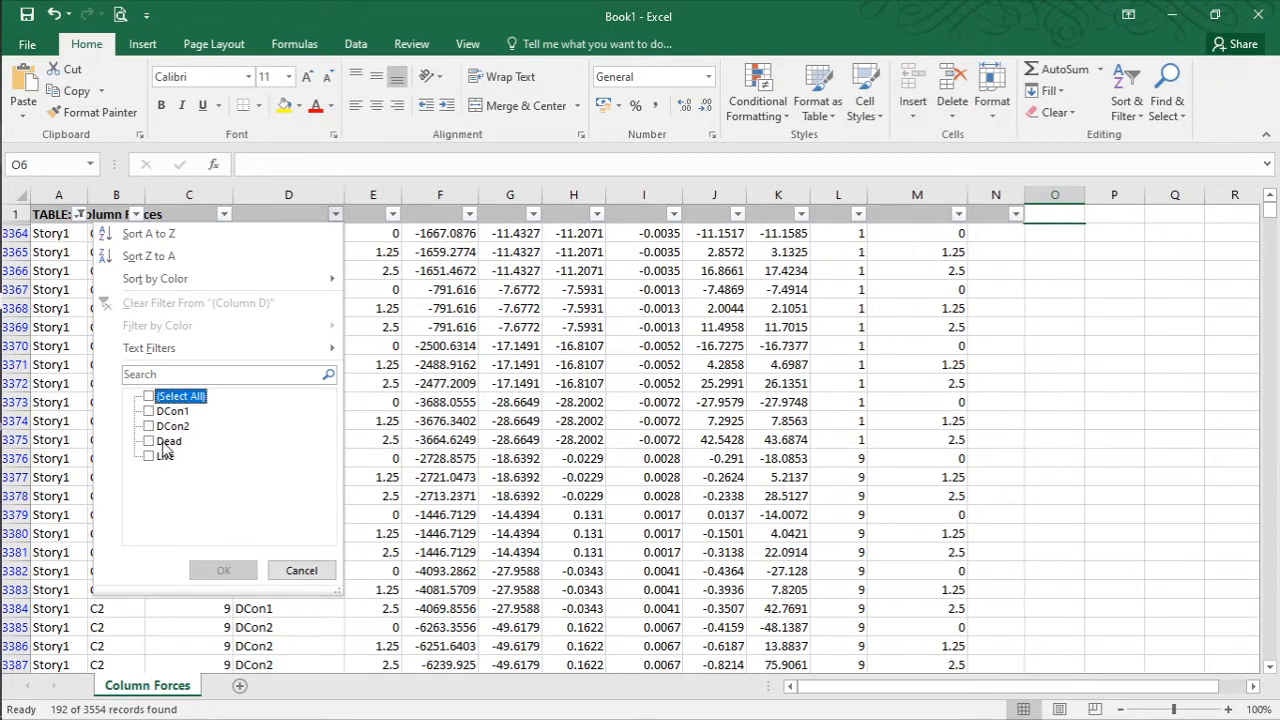
pyautogui.click(165, 442)
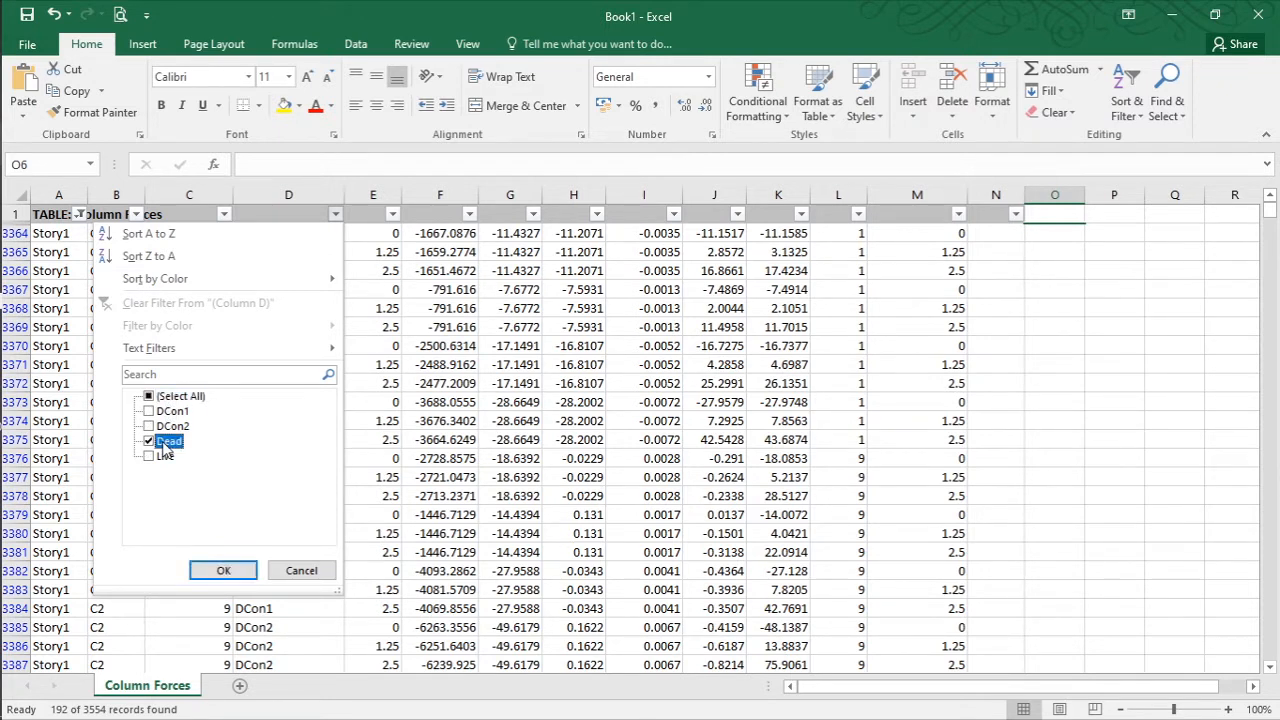
pyautogui.click(230, 570)
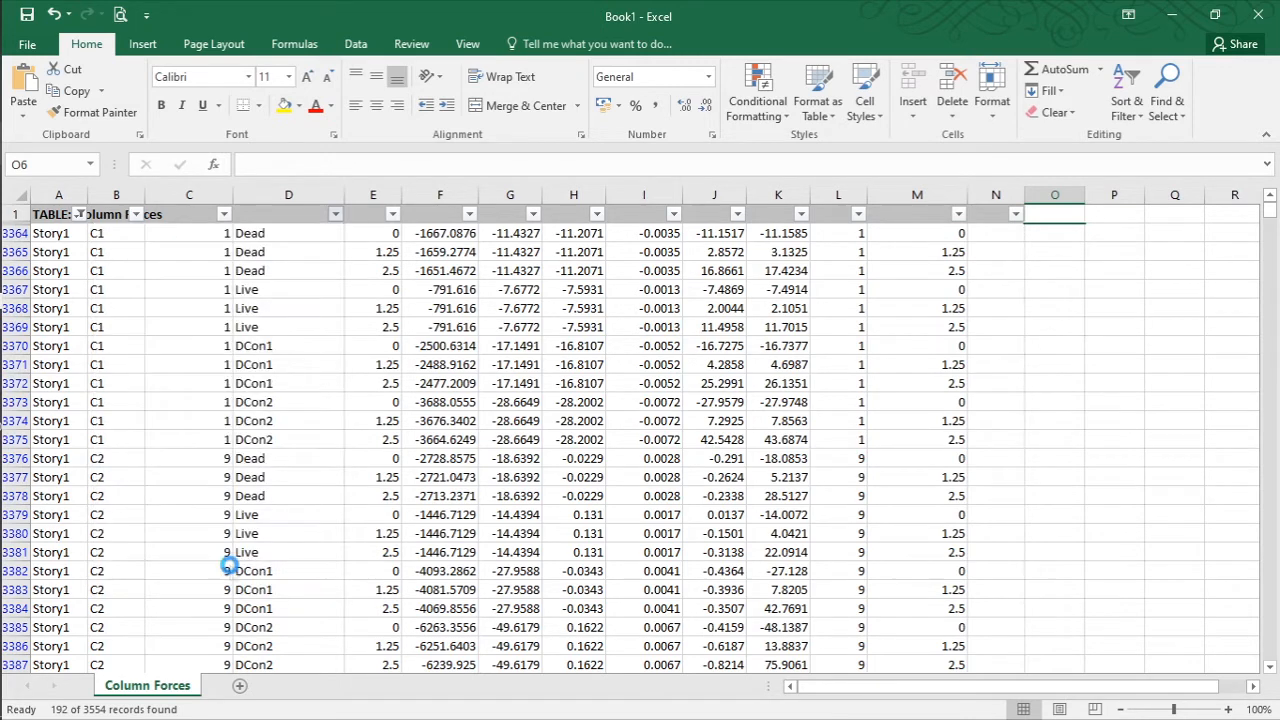
# - Filter the Station column so that only station 0 is shown
pyautogui.click(393, 215)
pyautogui.click(215, 397)
pyautogui.click(216, 411)
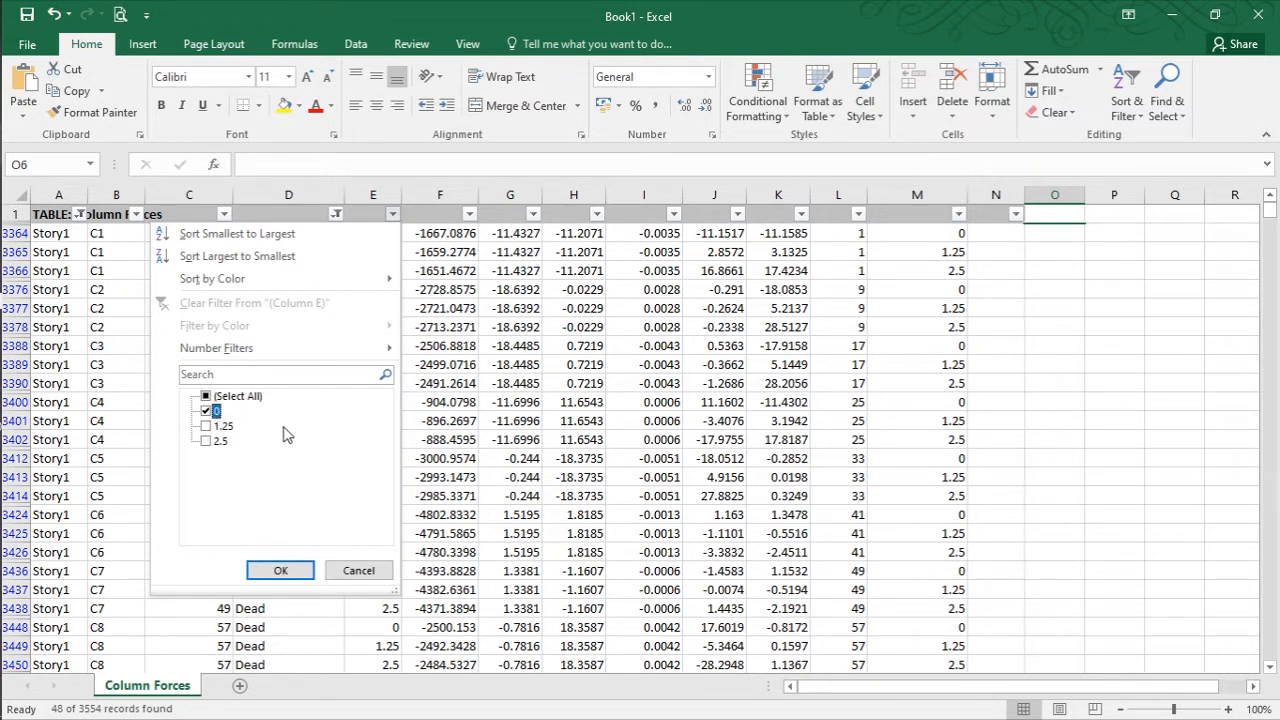
pyautogui.click(279, 571)
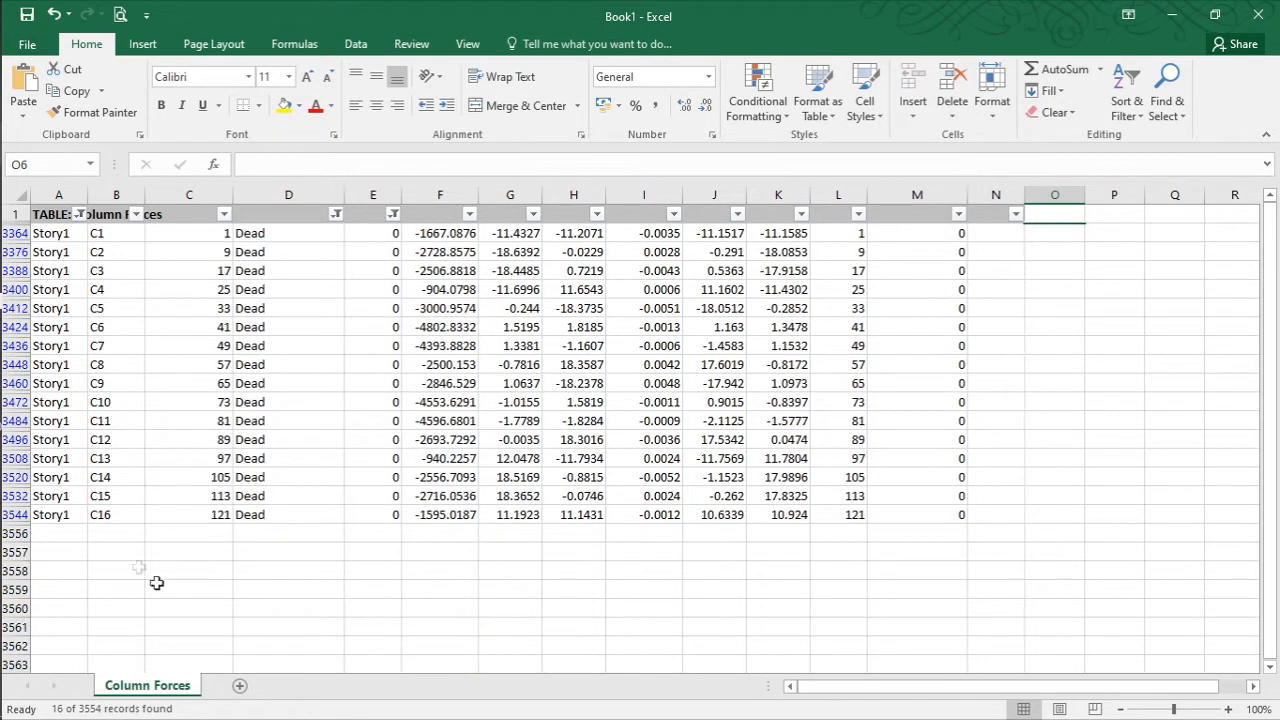
# - Highlight the filtered force data for columns C1 to C16 to review it, and return to the first Unique Name cell
pyautogui.moveTo(108, 232); pyautogui.dragTo(265, 514)
pyautogui.moveTo(475, 513); pyautogui.dragTo(958, 514)
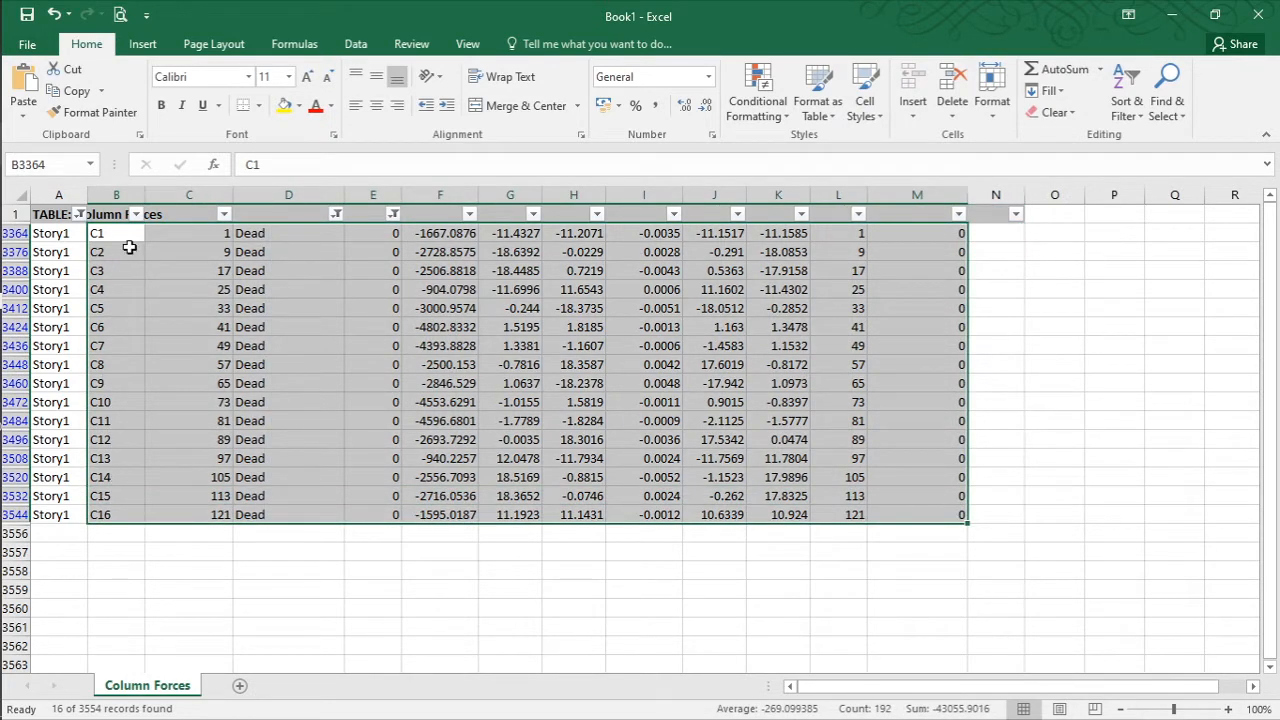
pyautogui.click(212, 232)
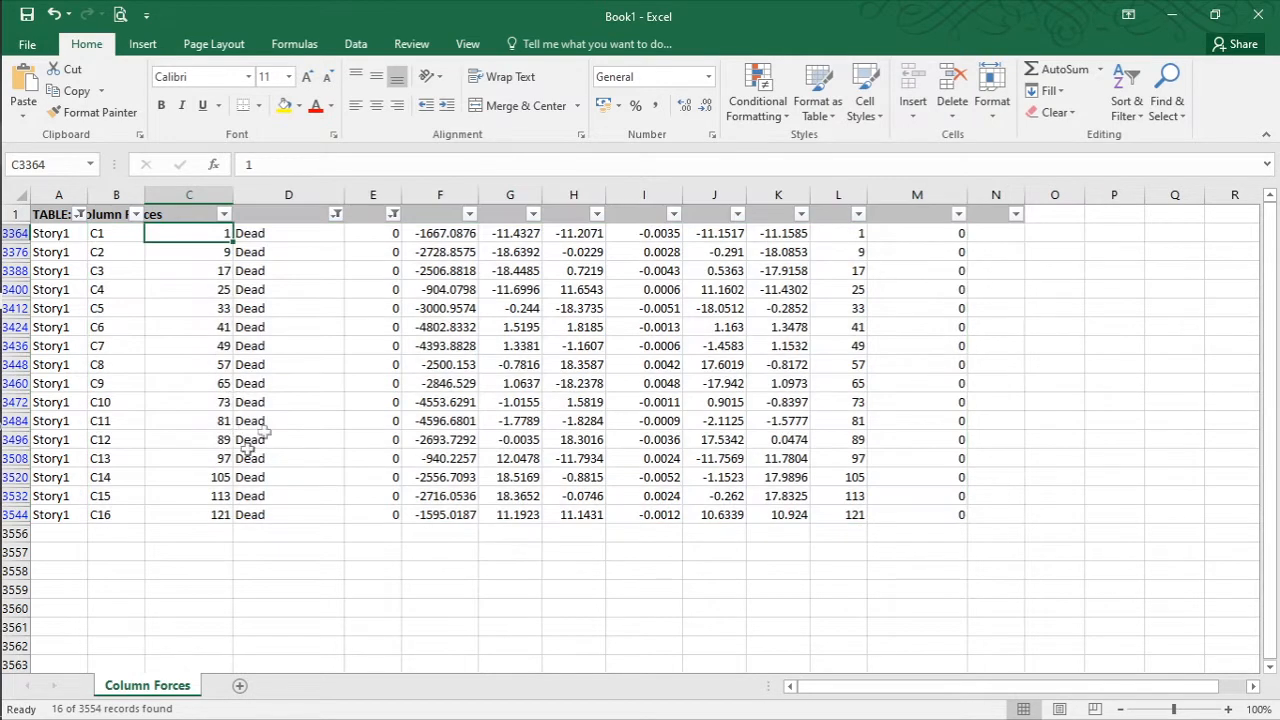
# - Highlight the filtered Dead load case entries and their axial force values for columns C1 to C16 to review them
pyautogui.keyDown('ctrl'); pyautogui.click(270, 232); pyautogui.keyUp('ctrl')
pyautogui.moveTo(274, 326); pyautogui.dragTo(278, 518)
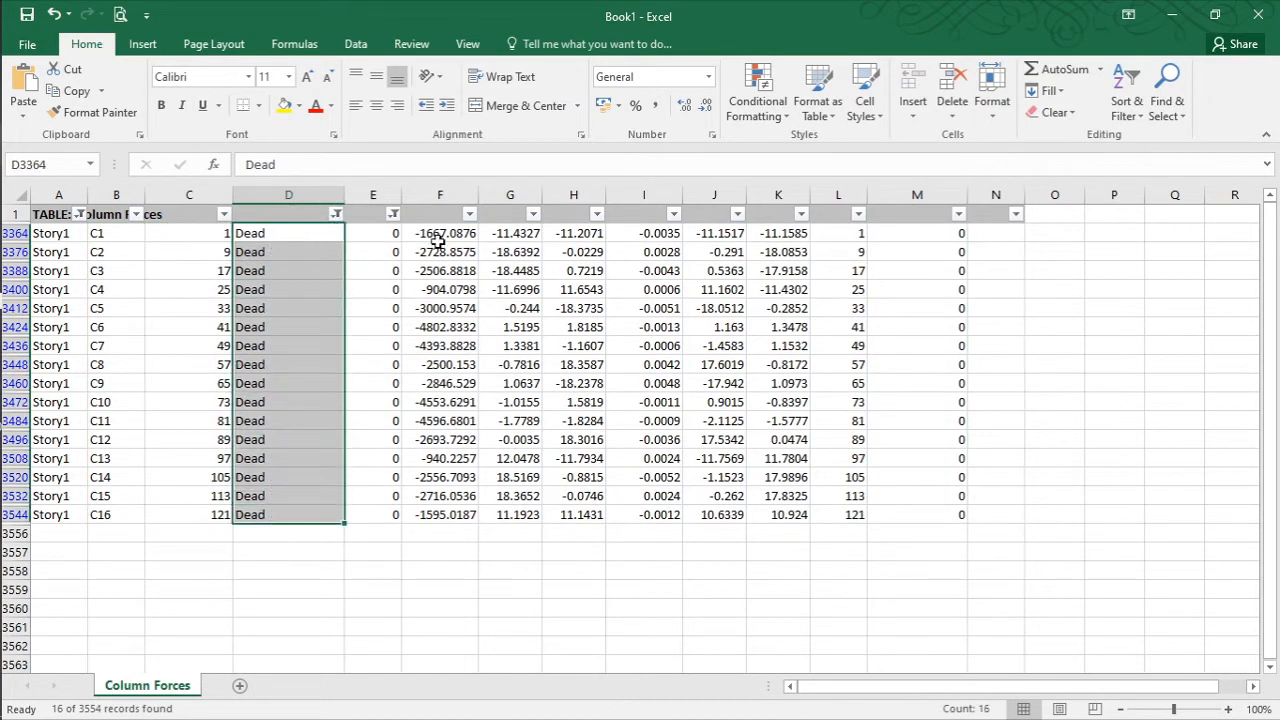
pyautogui.moveTo(447, 233); pyautogui.dragTo(449, 383)
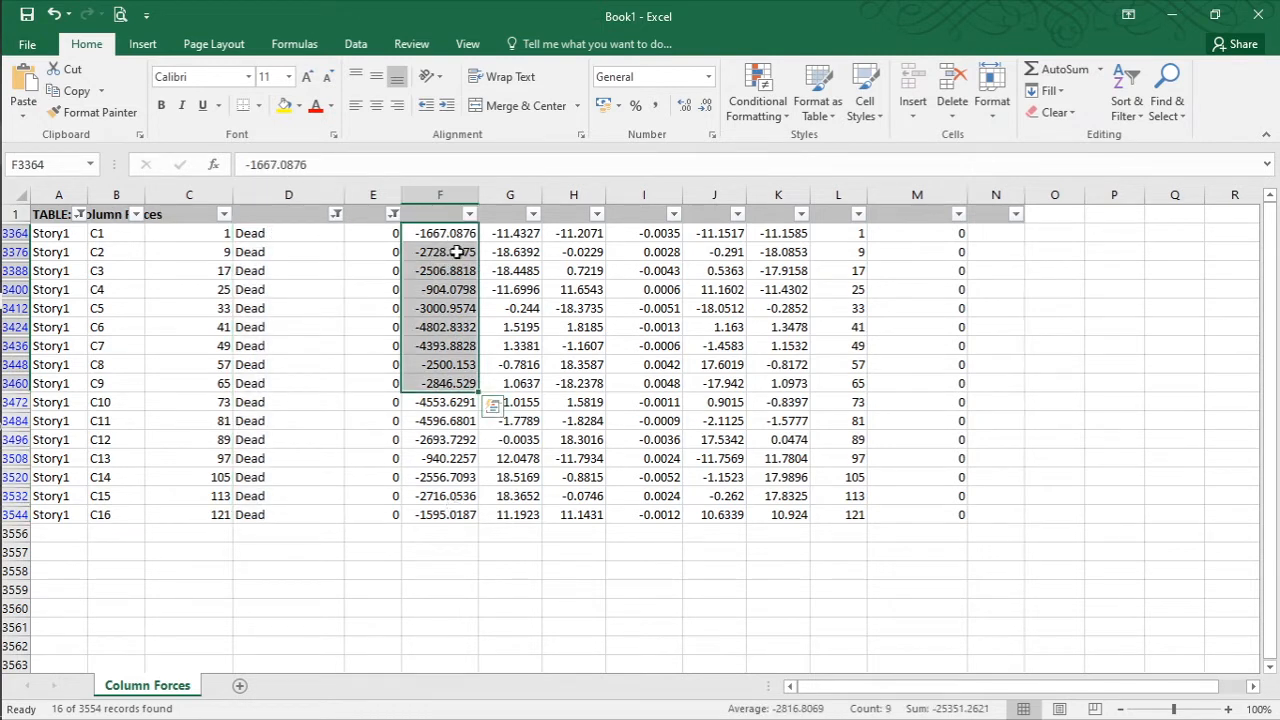
pyautogui.click(448, 233)
pyautogui.click(440, 514)
pyautogui.moveTo(444, 233); pyautogui.dragTo(443, 520)
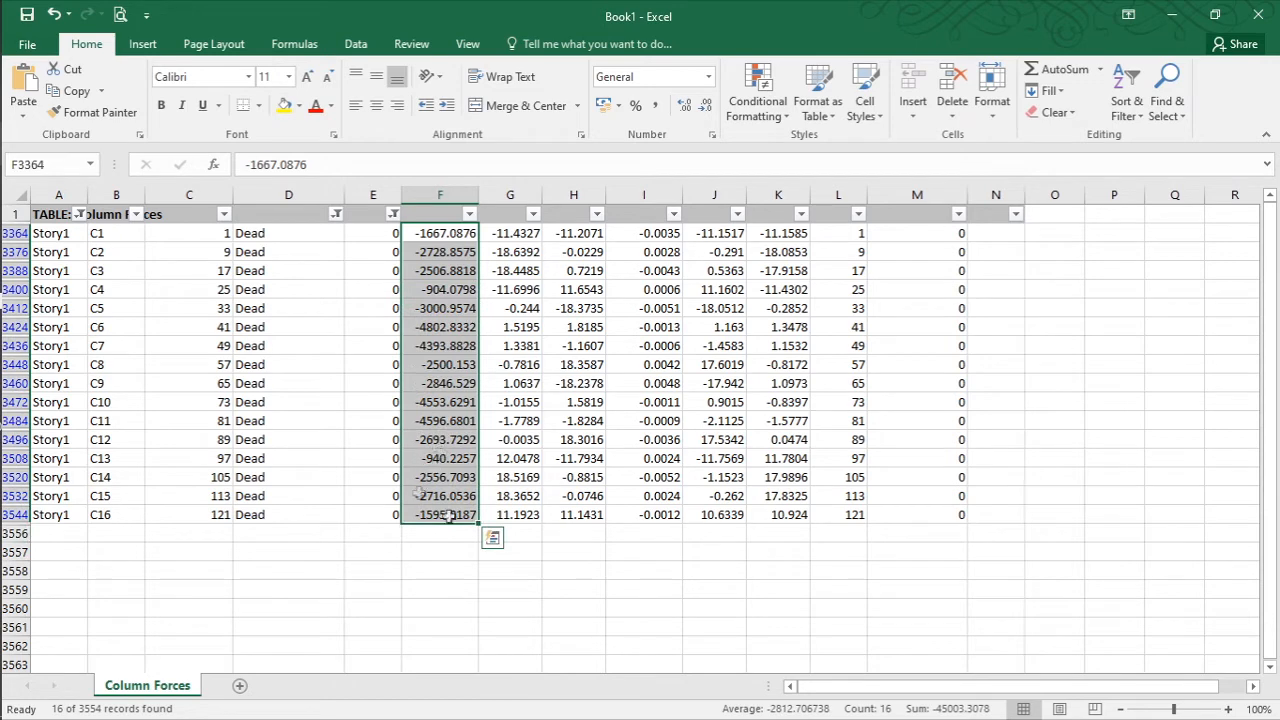
# - Switch to SAFE 2016 and start a new model
pyautogui.click(34, 100)
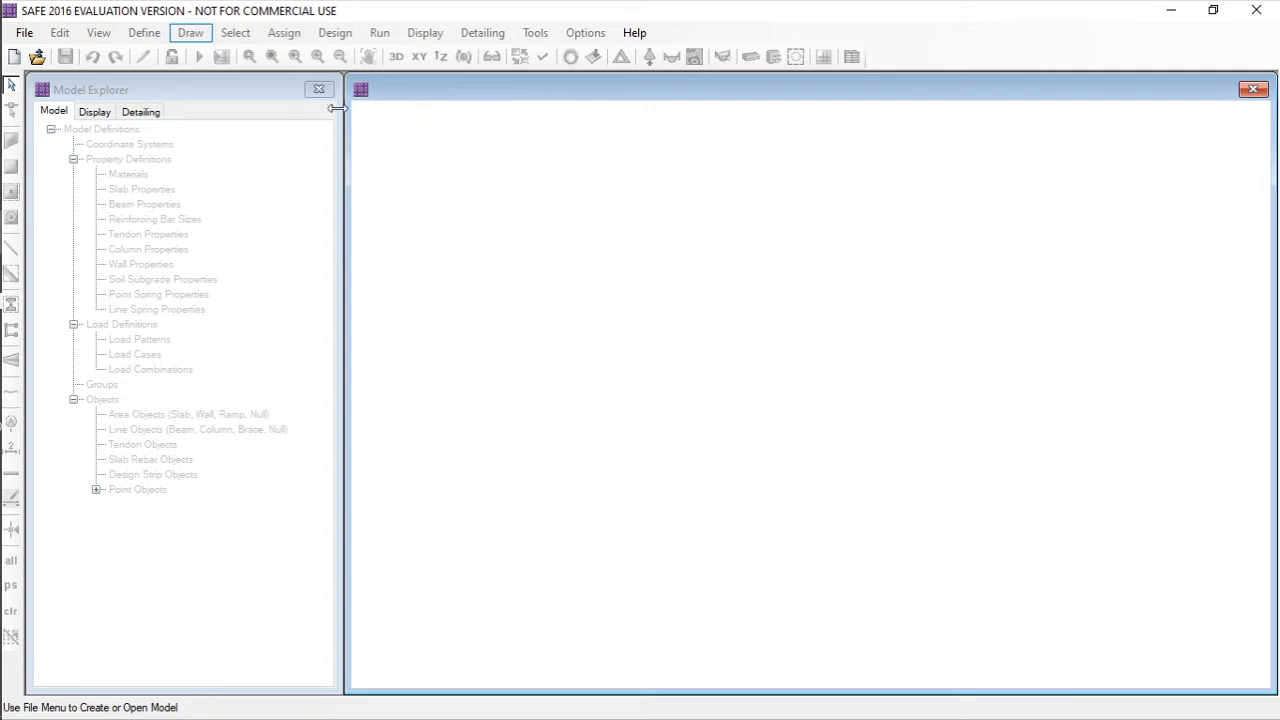
pyautogui.click(22, 35)
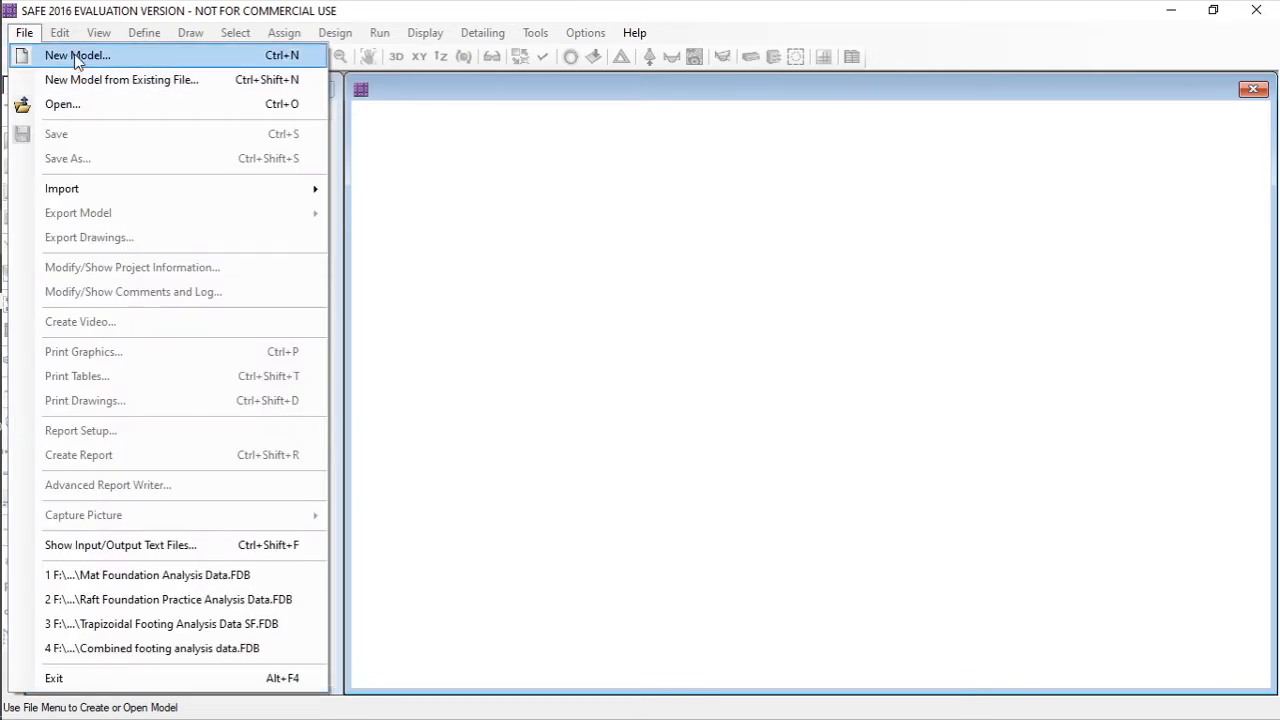
pyautogui.click(440, 144)
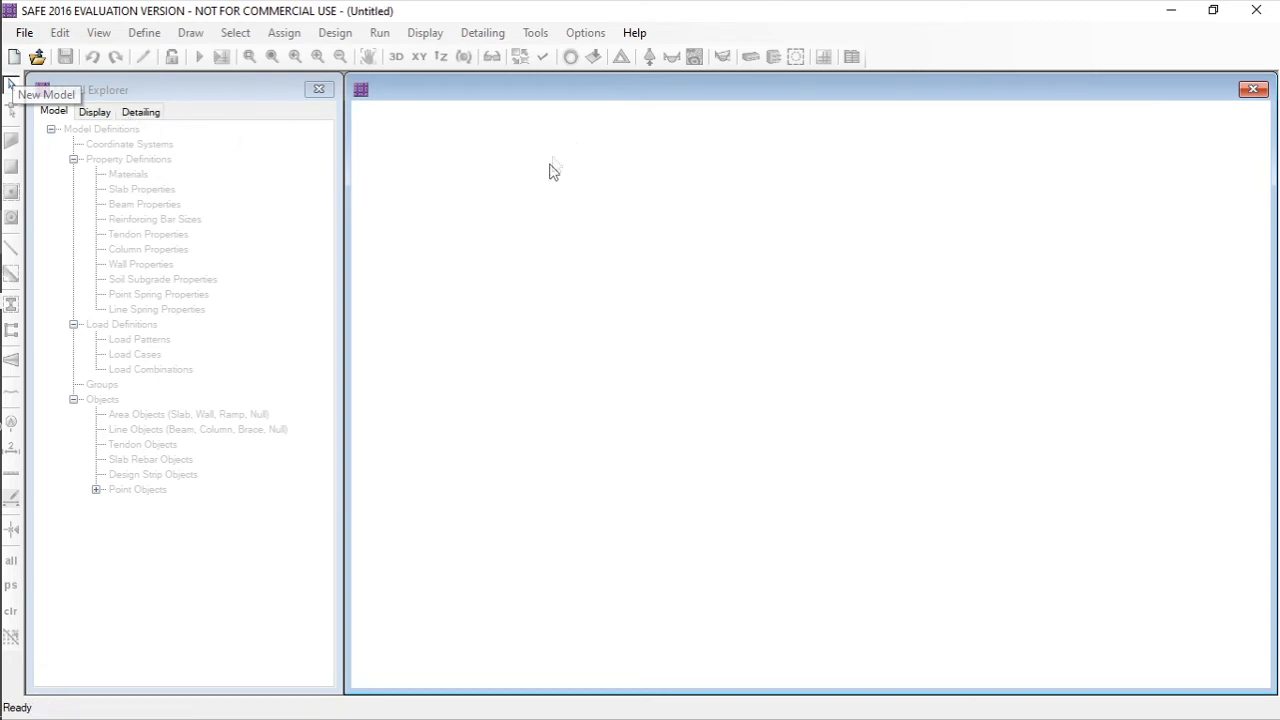
pyautogui.click(14, 57)
pyautogui.moveTo(533, 149); pyautogui.dragTo(413, 137)
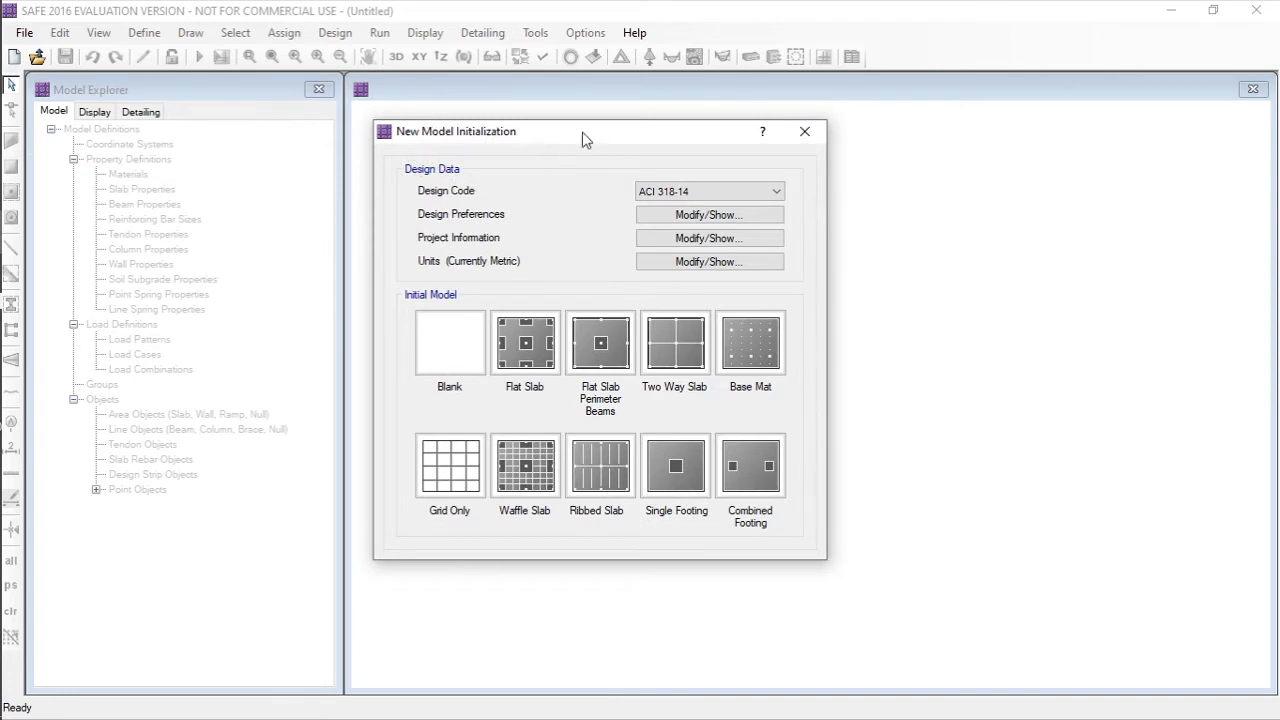
# - Set the new model's design code to IS 456-2000 and bring up its design preferences
pyautogui.click(730, 195)
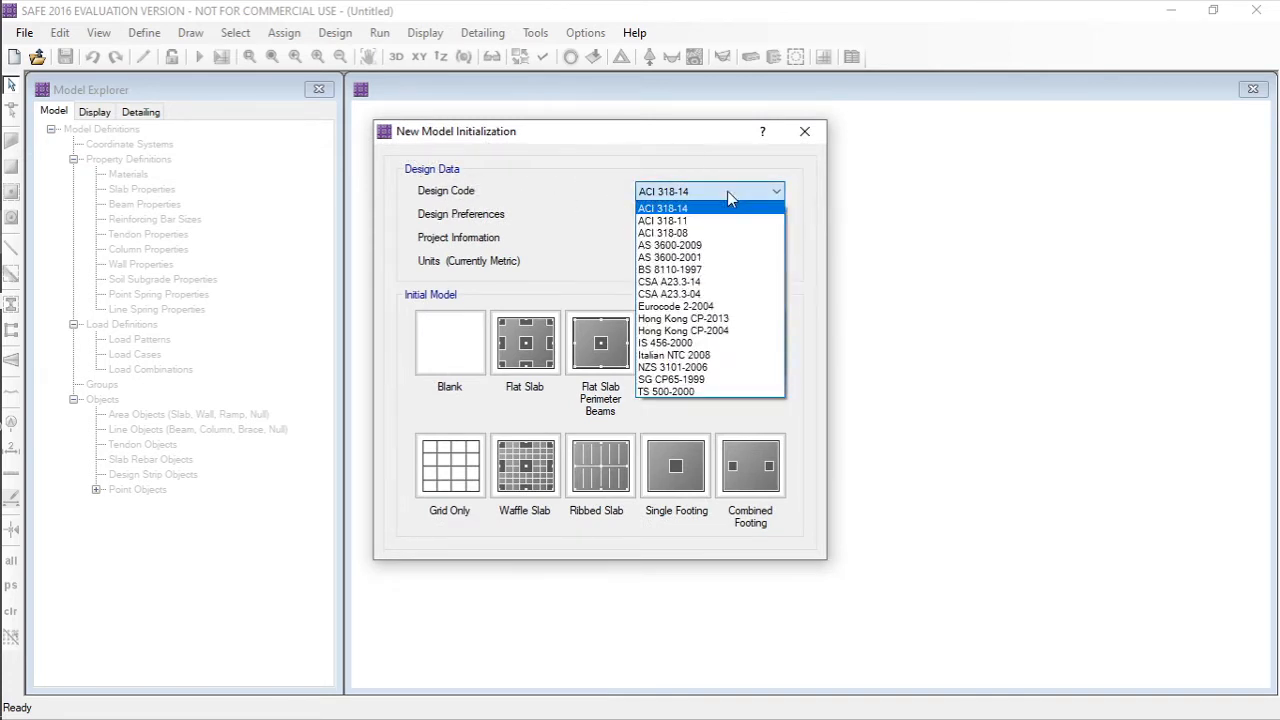
pyautogui.click(672, 343)
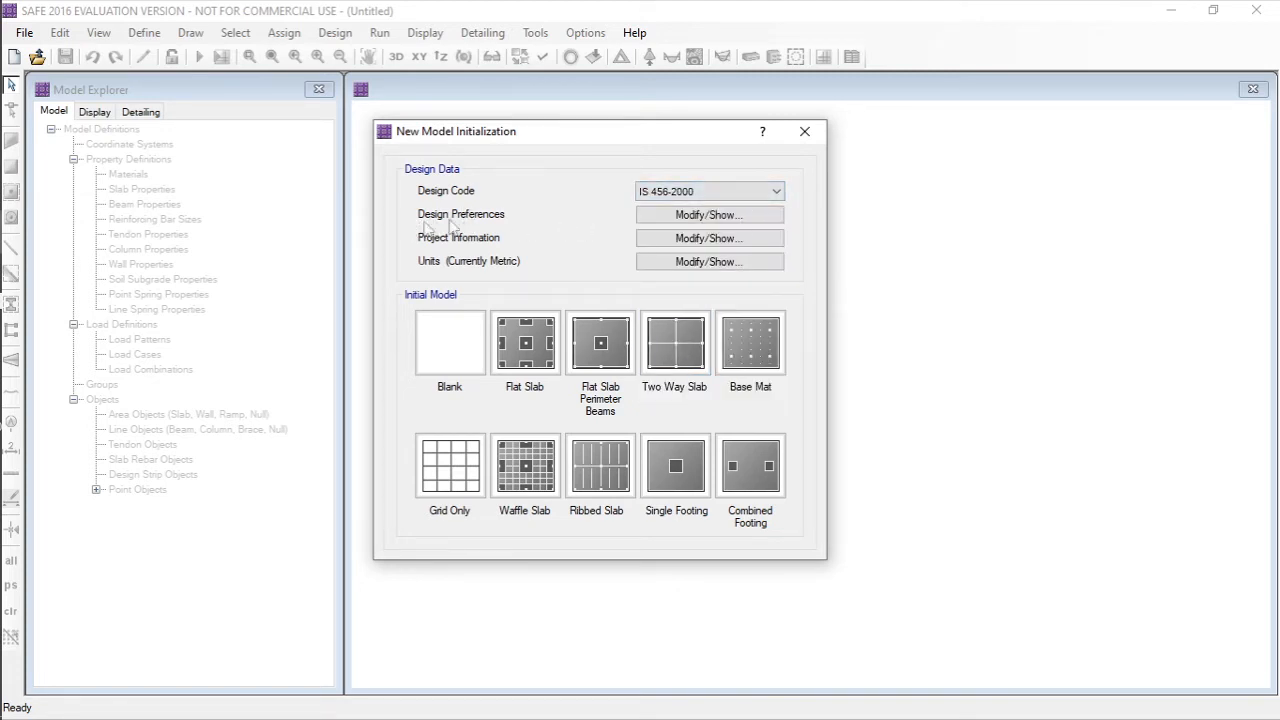
pyautogui.click(720, 214)
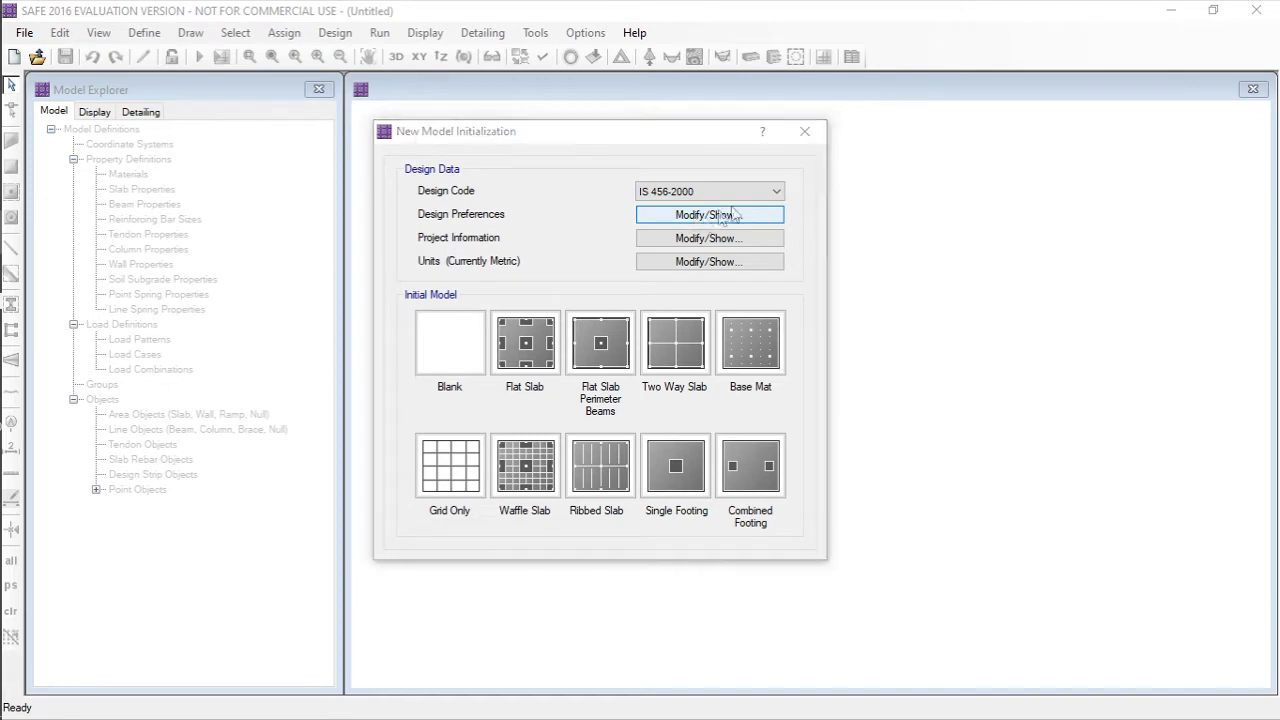
pyautogui.moveTo(626, 100); pyautogui.dragTo(544, 99)
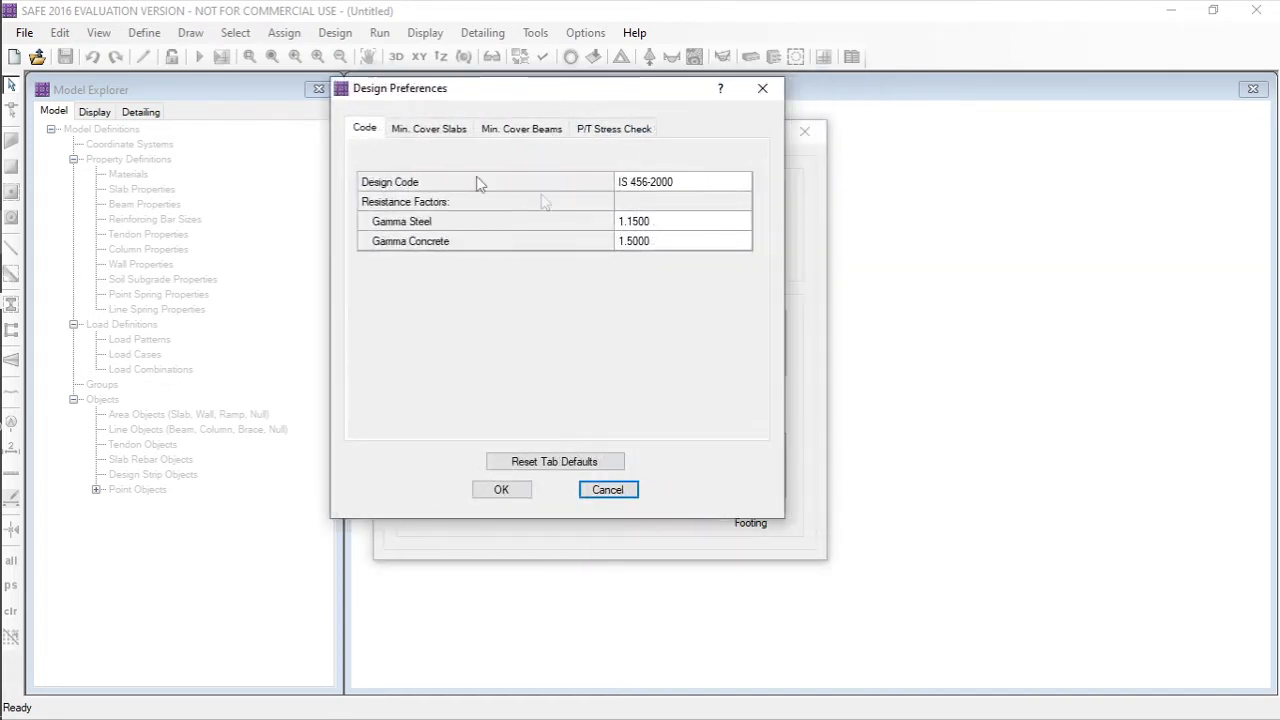
# - Set the slab clear cover to 50 mm top and bottom with a preferred bar size of 20, and accept the design preferences
pyautogui.click(448, 130)
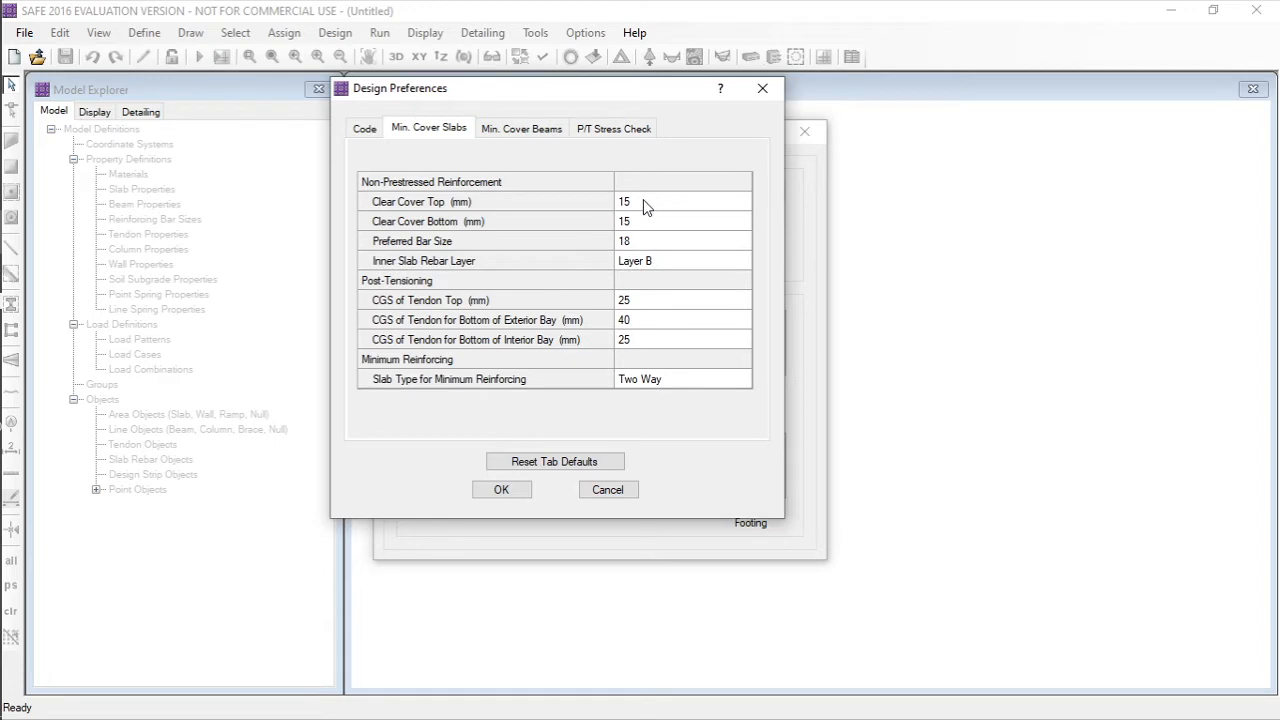
pyautogui.click(643, 201)
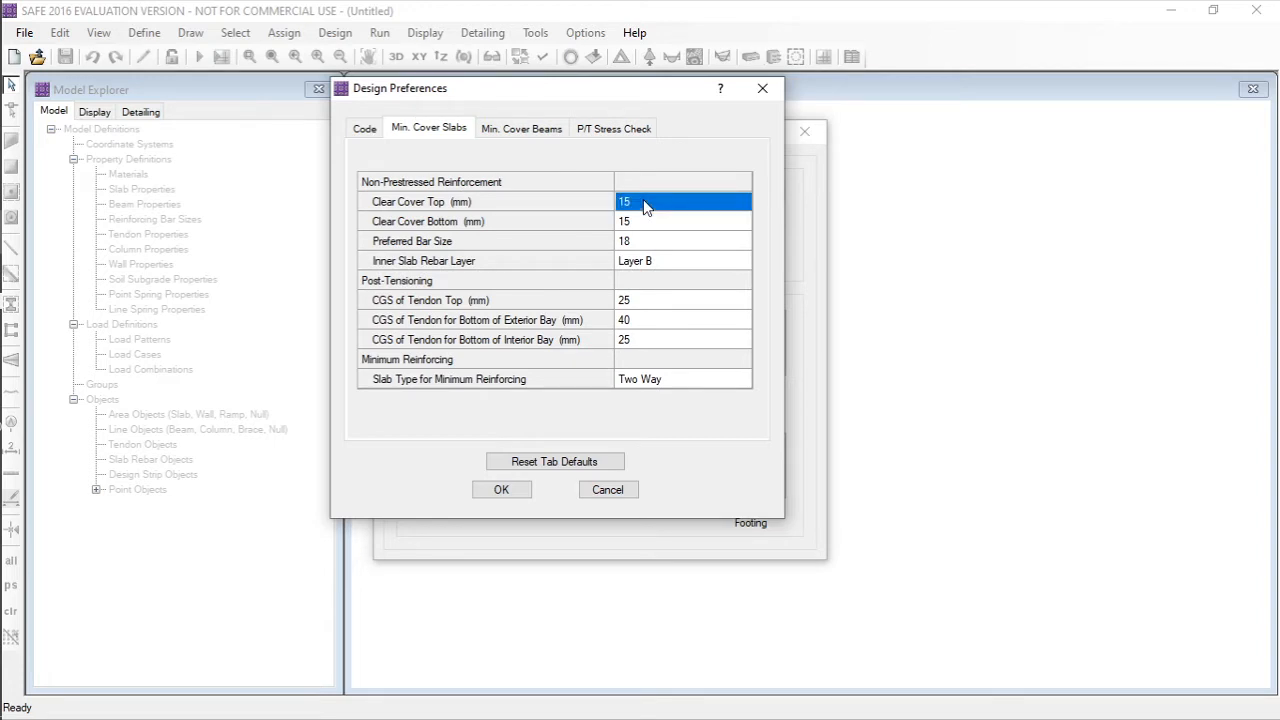
pyautogui.write('50')
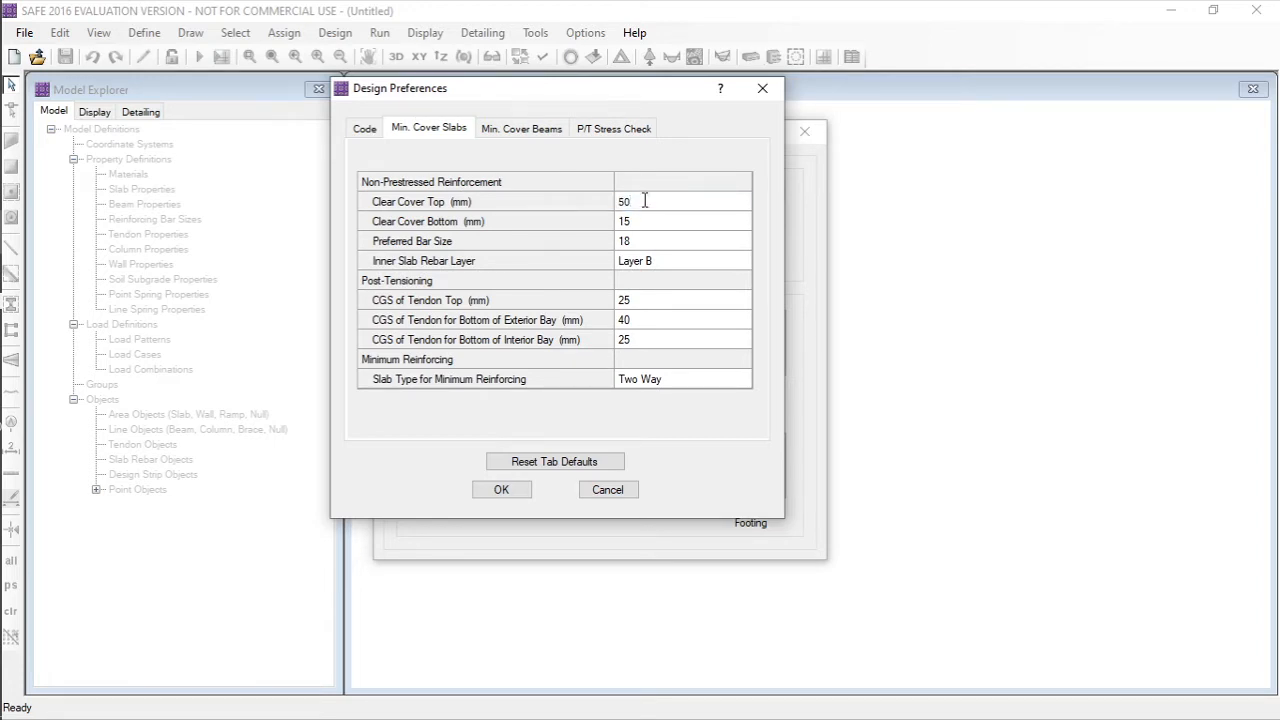
pyautogui.click(645, 221)
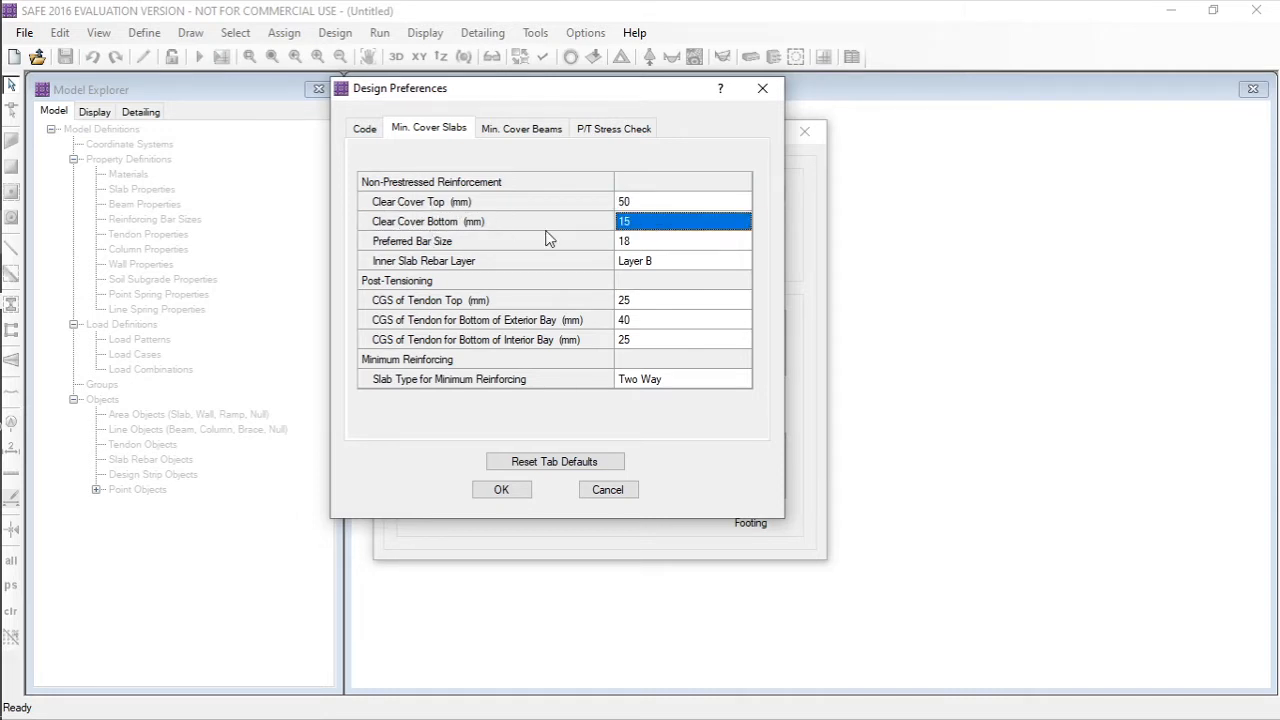
pyautogui.write('50')
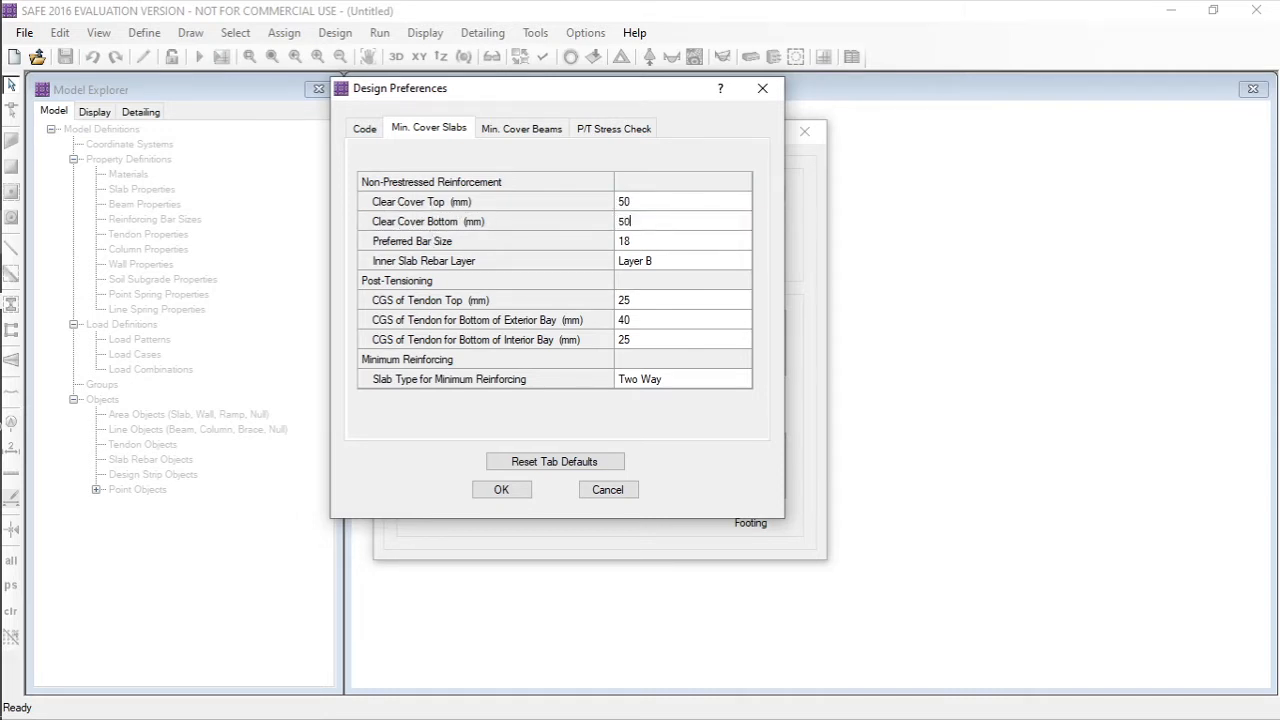
pyautogui.click(645, 241)
pyautogui.click(740, 241)
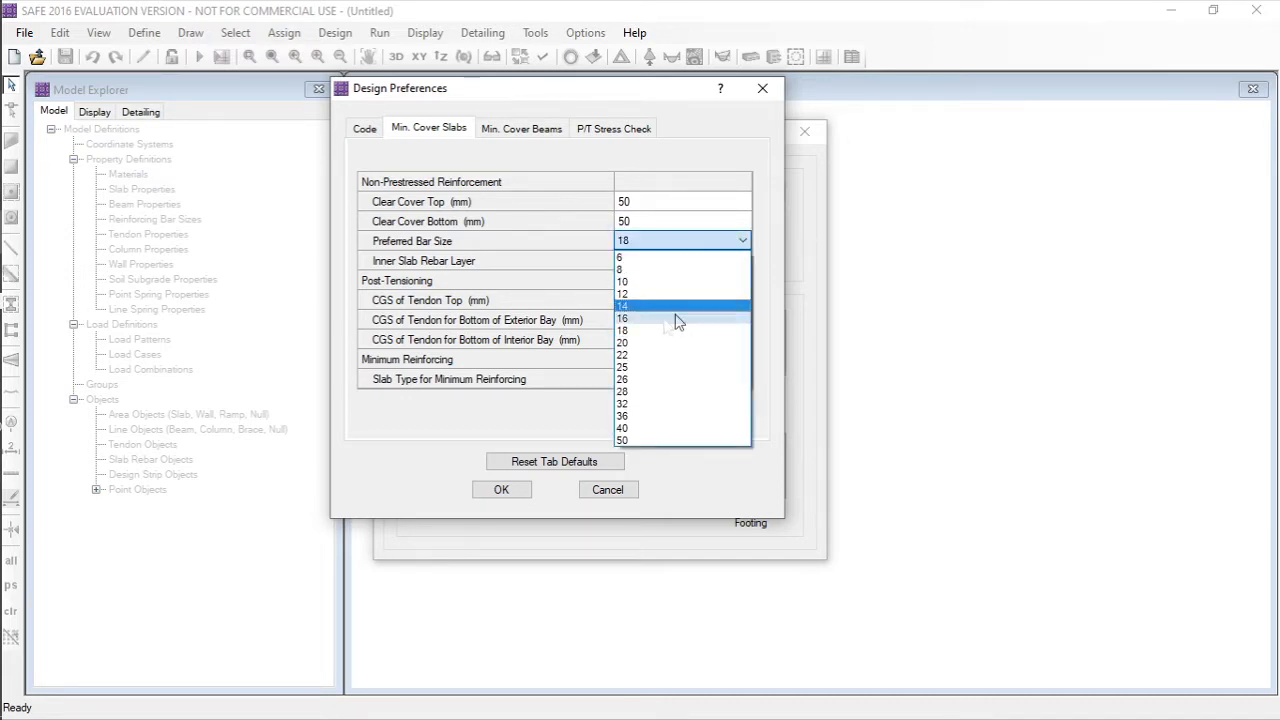
pyautogui.click(677, 342)
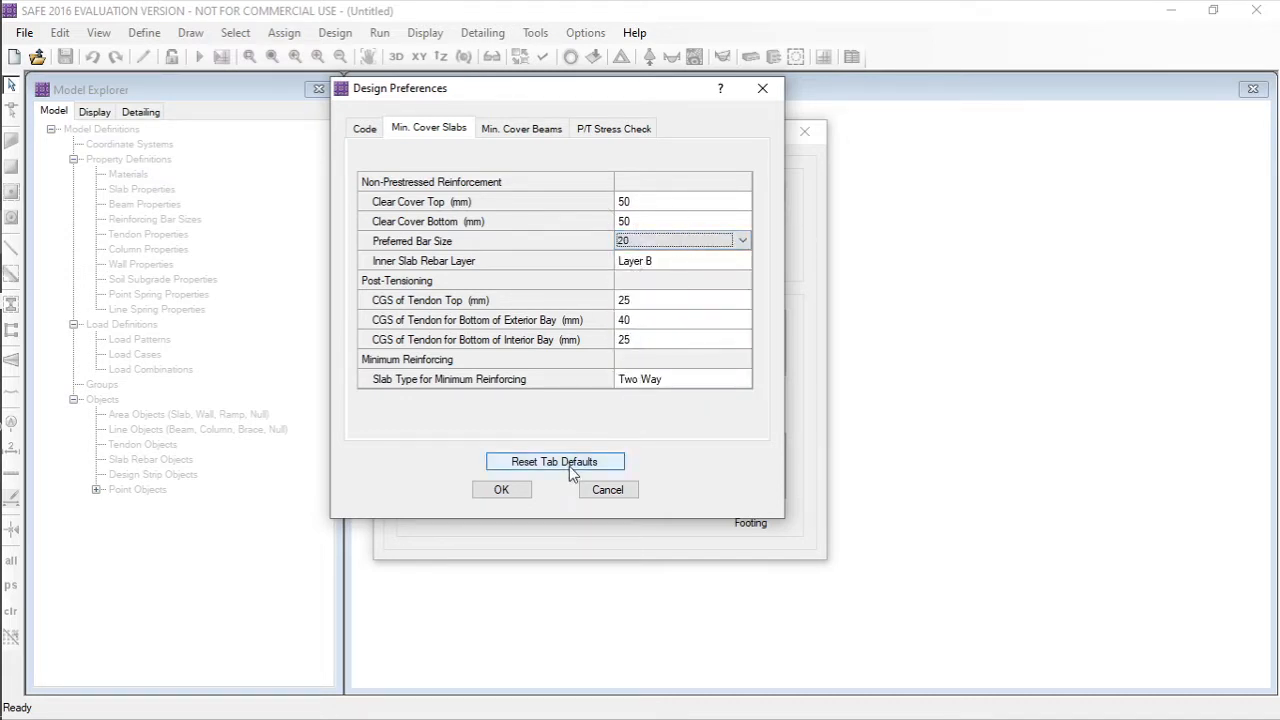
pyautogui.click(501, 490)
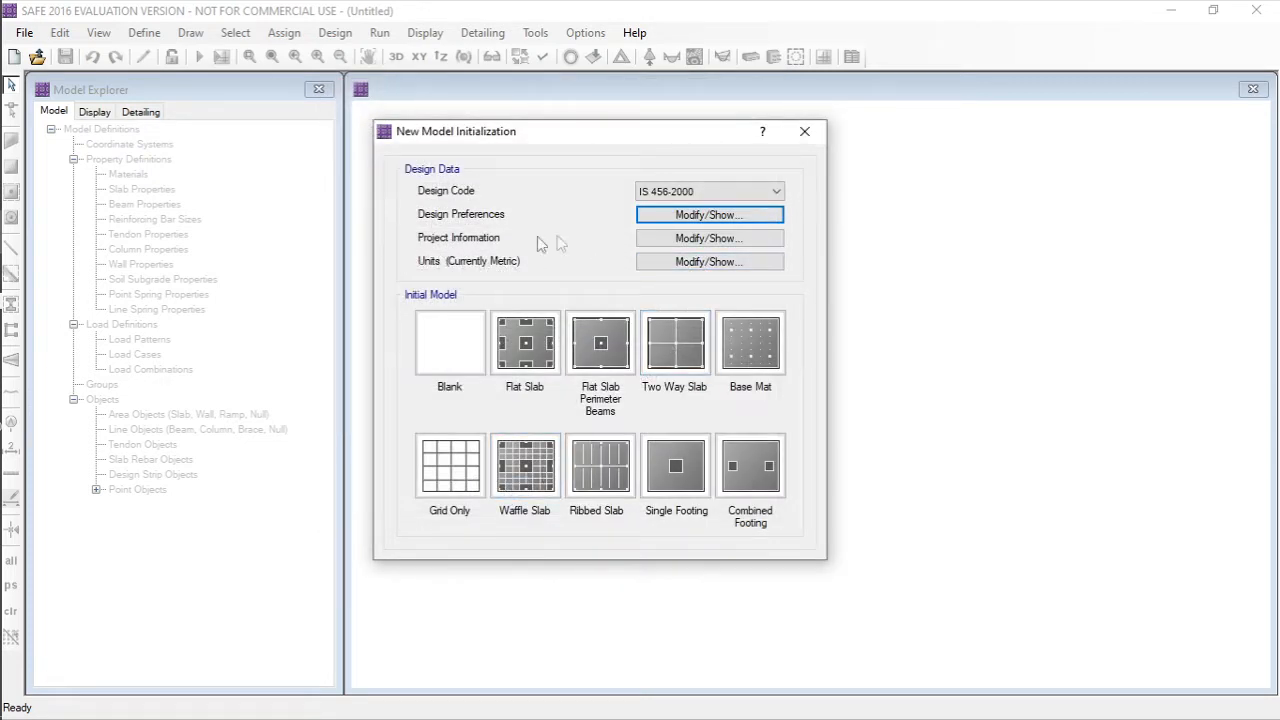
# - Review the project information form and close it without entering anything
pyautogui.click(735, 239)
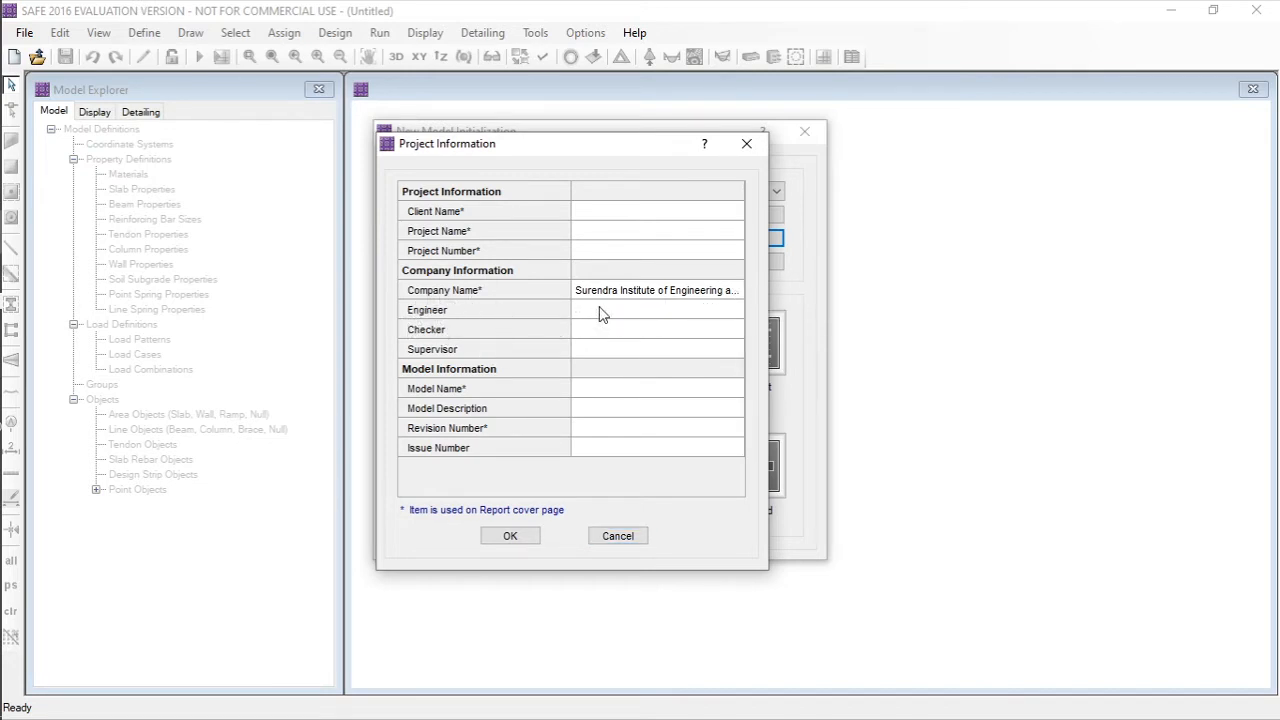
pyautogui.moveTo(567, 144); pyautogui.dragTo(570, 126)
pyautogui.click(526, 514)
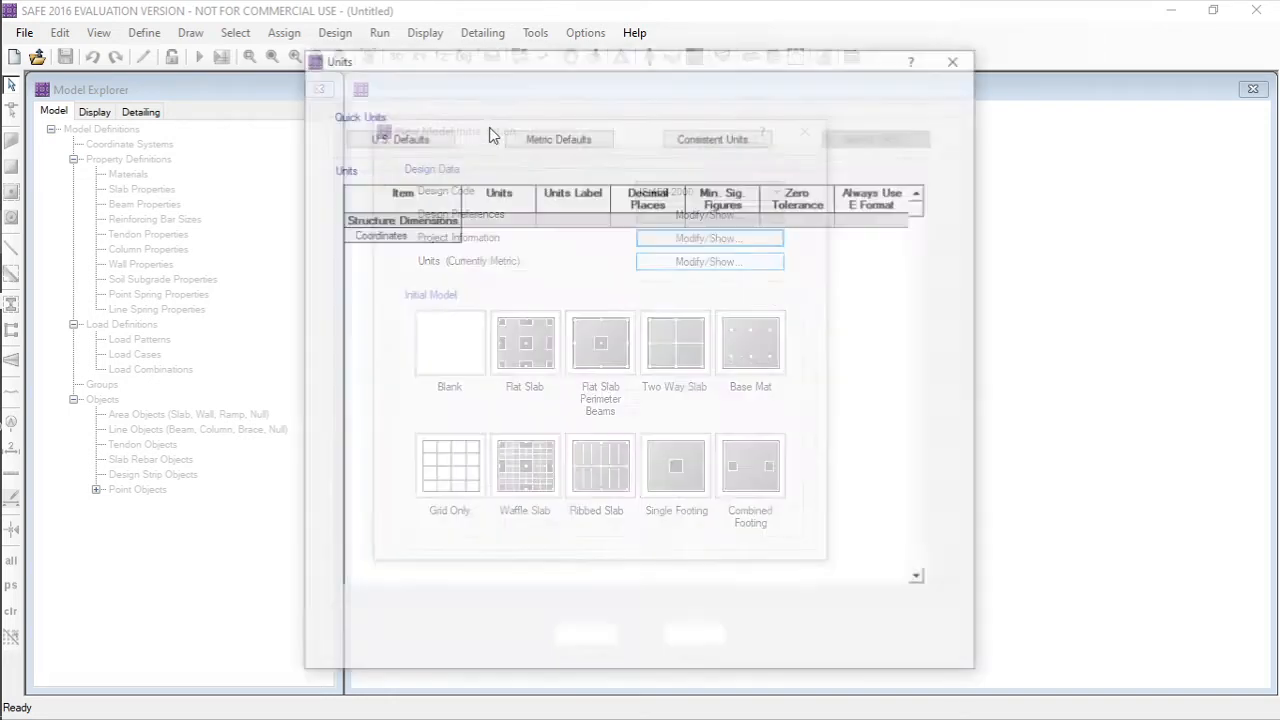
# - Apply the metric default units to the new model
pyautogui.moveTo(510, 64); pyautogui.dragTo(479, 58)
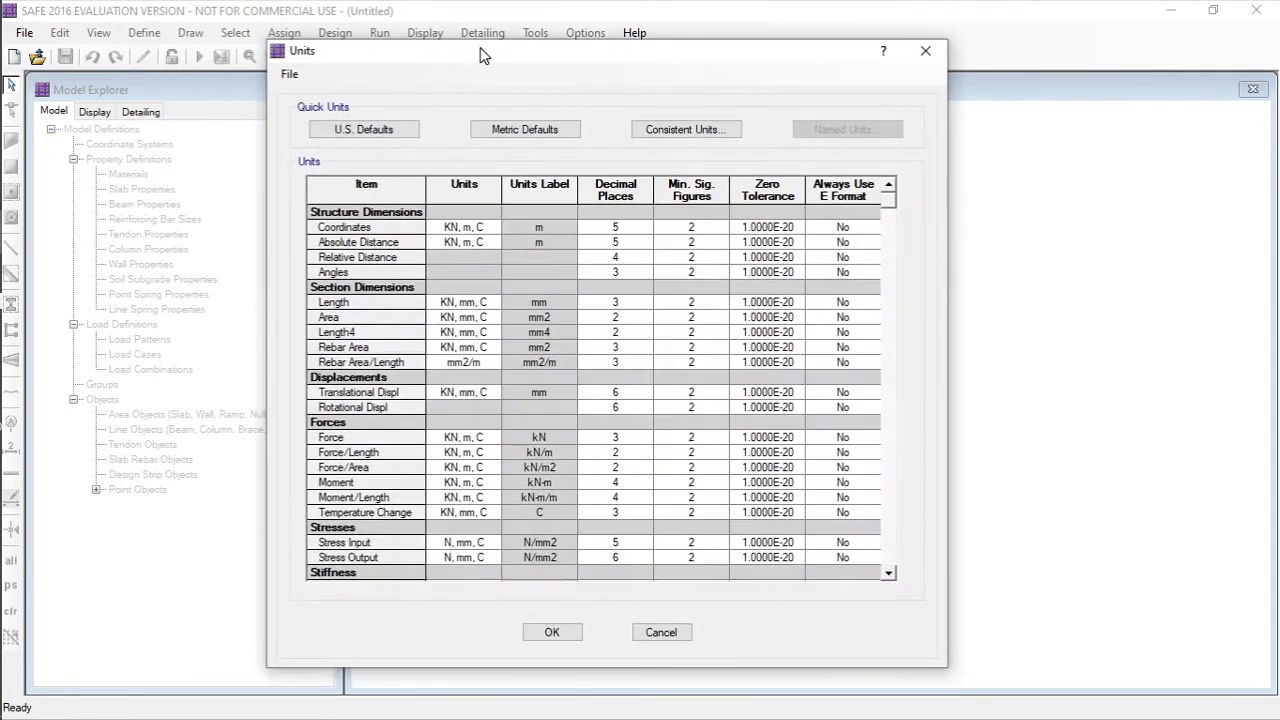
pyautogui.click(493, 146)
pyautogui.click(572, 634)
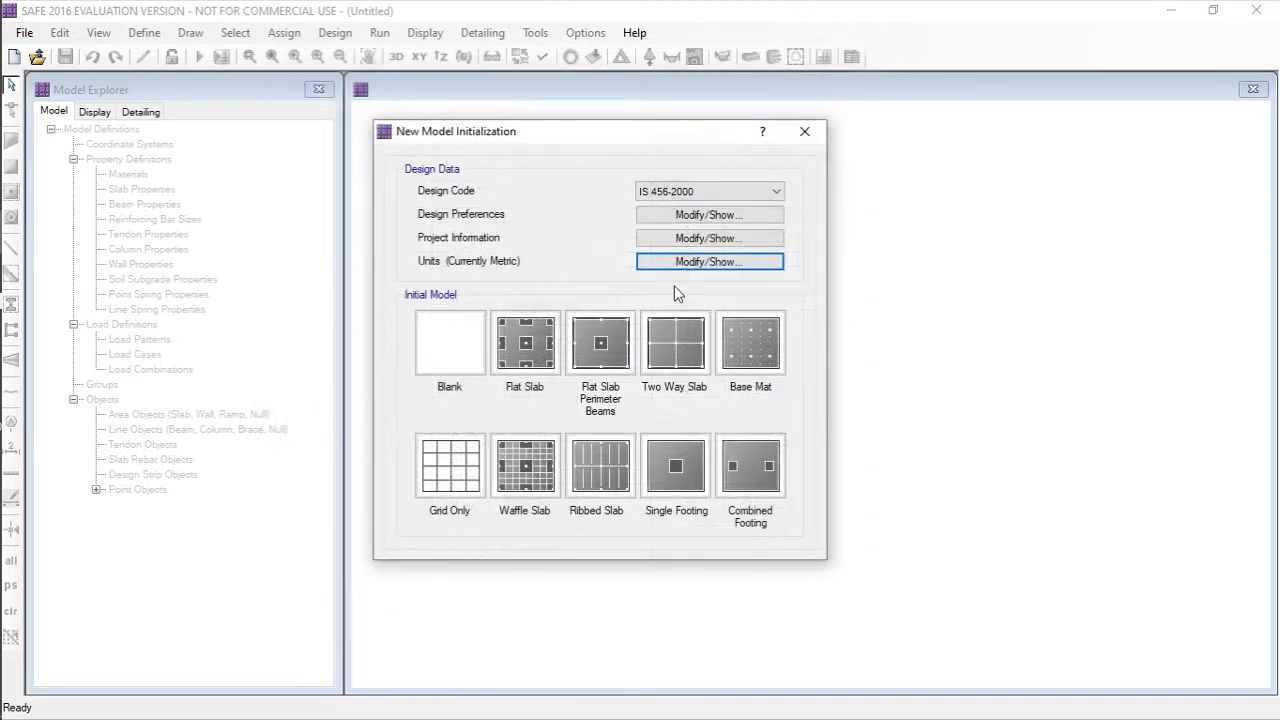
# - Choose IS 456-2000 as the design code in the new model's design preferences
pyautogui.click(705, 211)
pyautogui.click(757, 190)
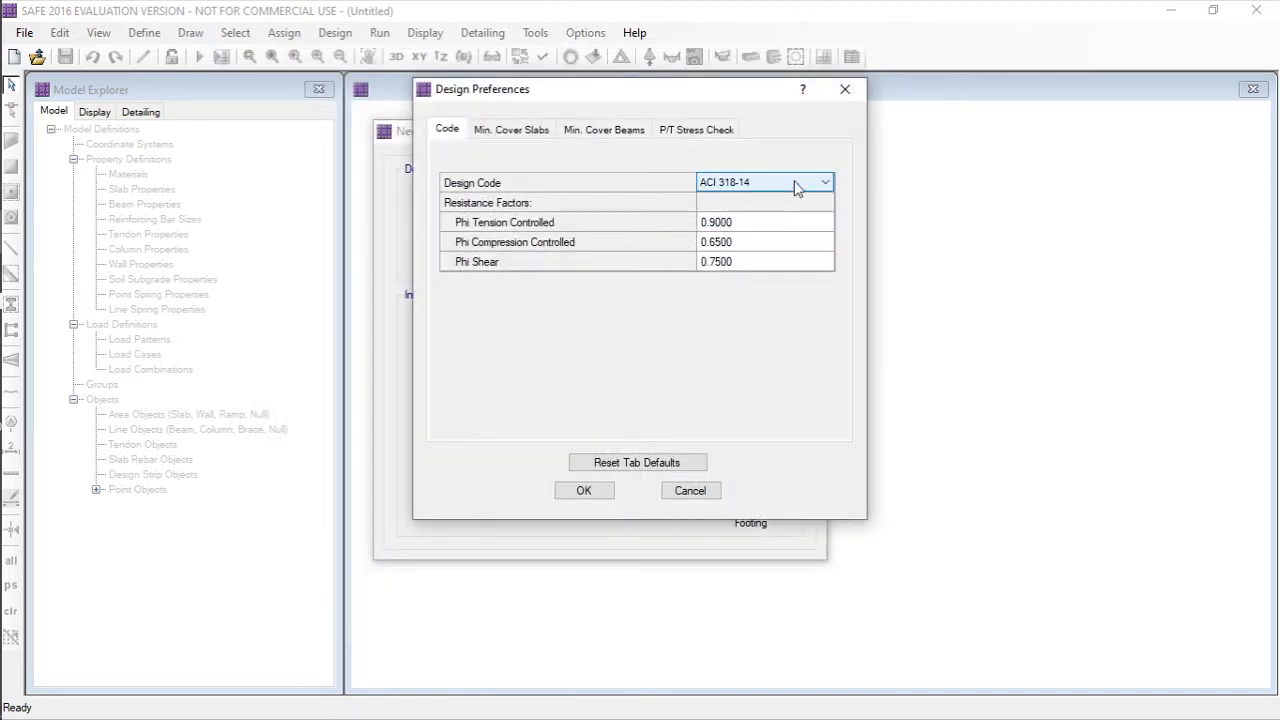
pyautogui.click(805, 185)
pyautogui.click(742, 334)
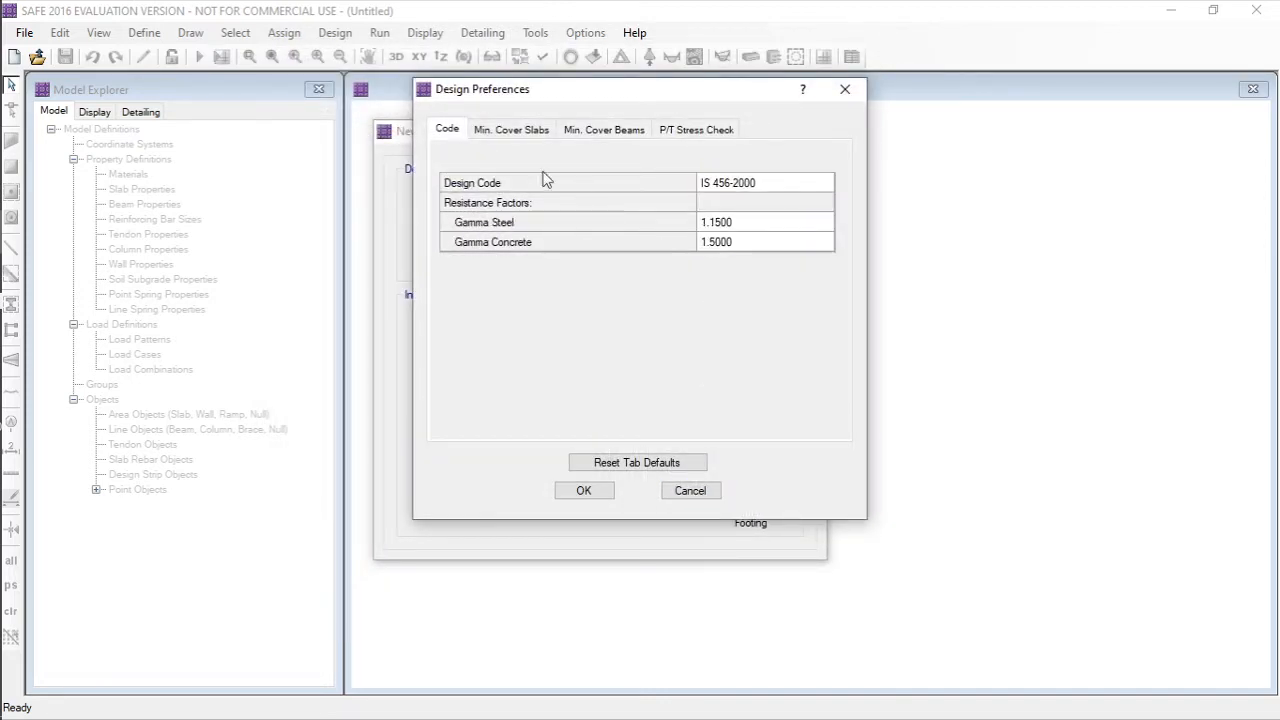
# - Enter 50 mm top and bottom clear cover for slabs, choose preferred bar size 20, and accept the design preferences
pyautogui.click(512, 131)
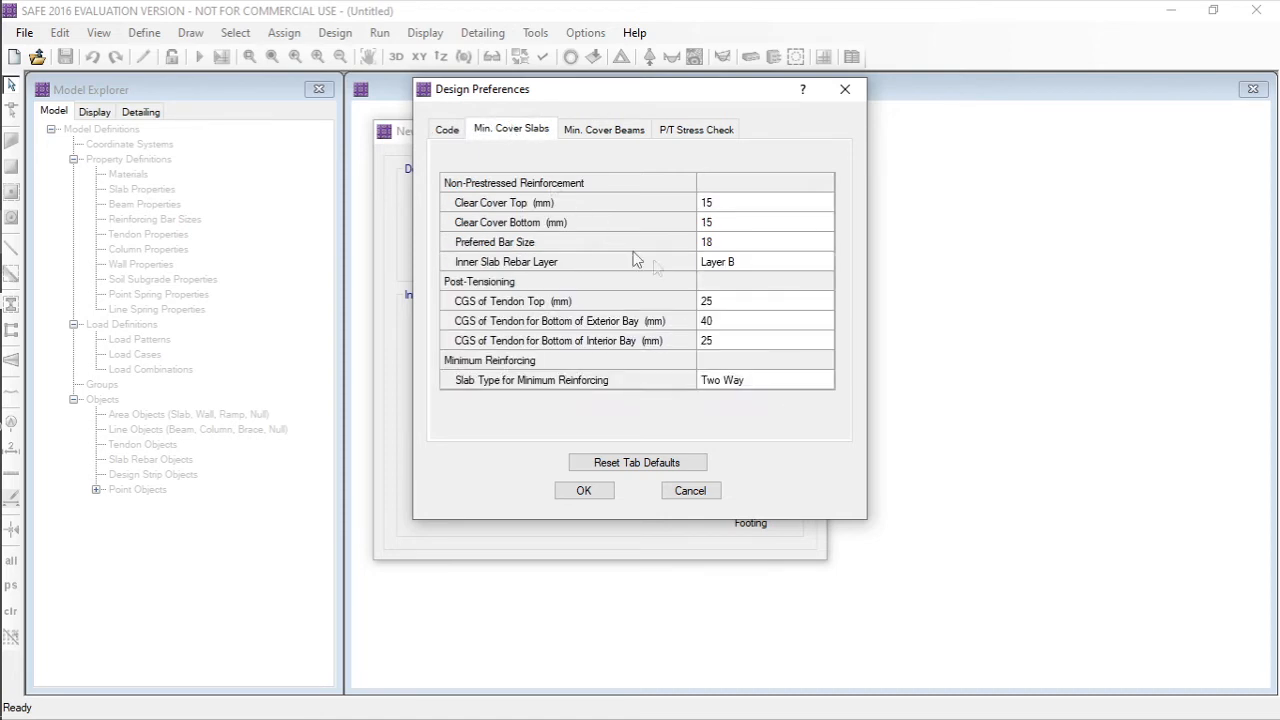
pyautogui.click(739, 206)
pyautogui.write('50')
pyautogui.click(731, 228)
pyautogui.write('50')
pyautogui.click(743, 246)
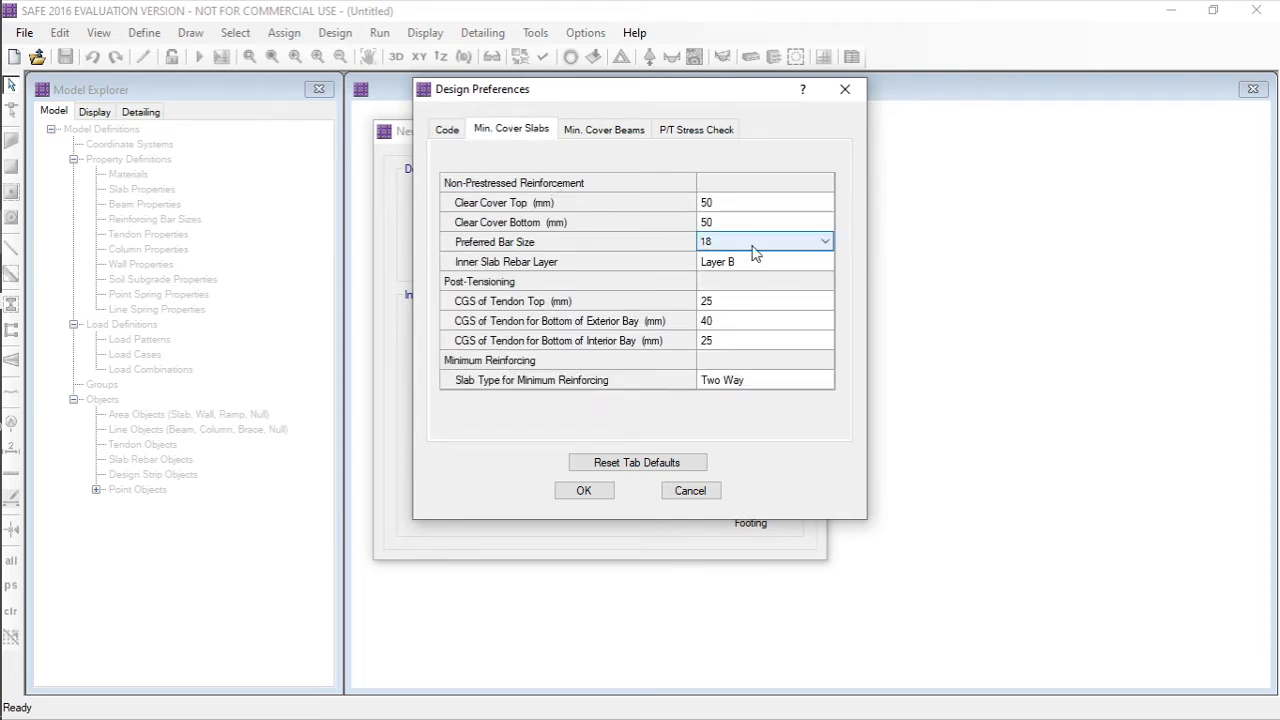
pyautogui.click(825, 242)
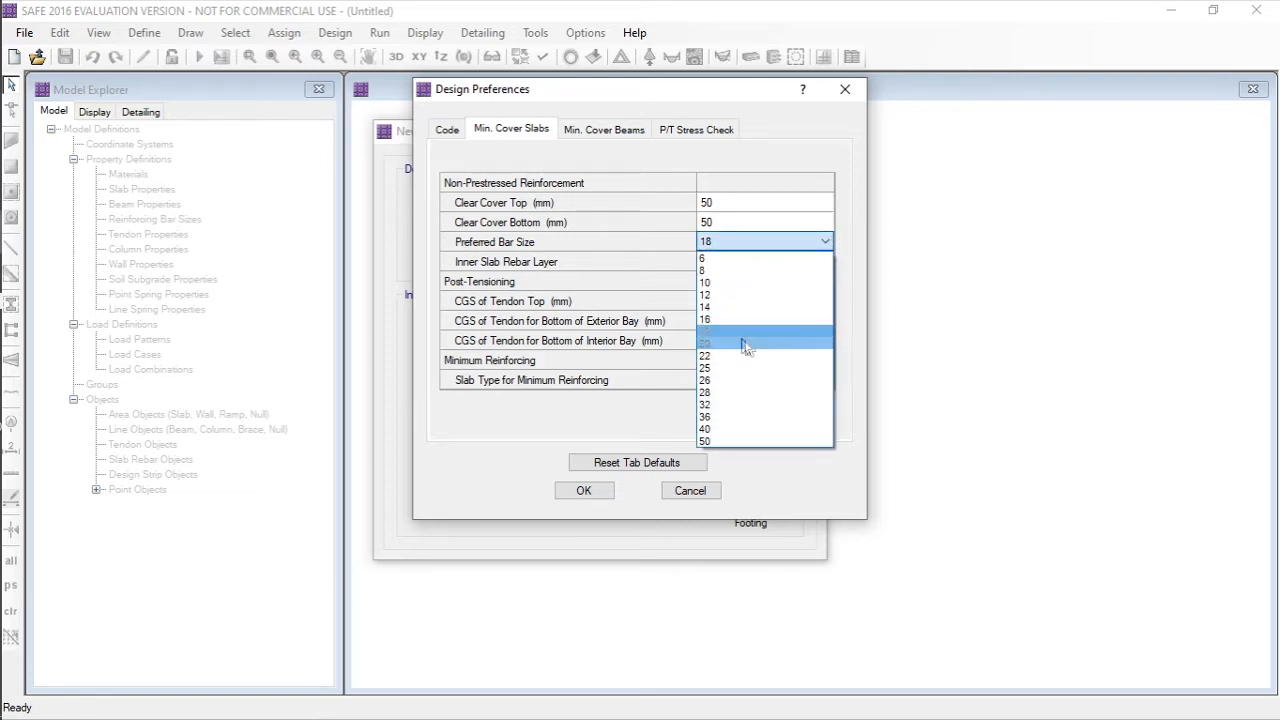
pyautogui.click(710, 350)
pyautogui.click(584, 490)
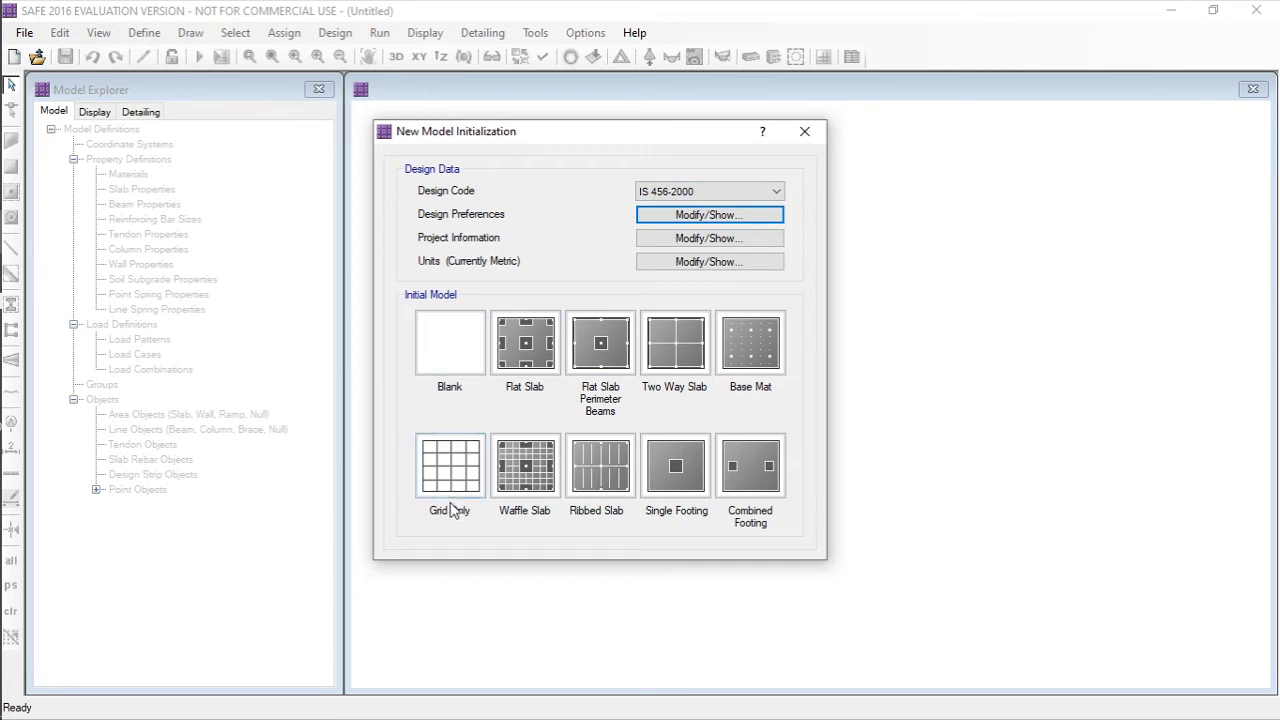
# - Create a grid-only Cartesian model with 19 grid lines in X and Y, spaced 1 m in both directions
pyautogui.click(451, 470)
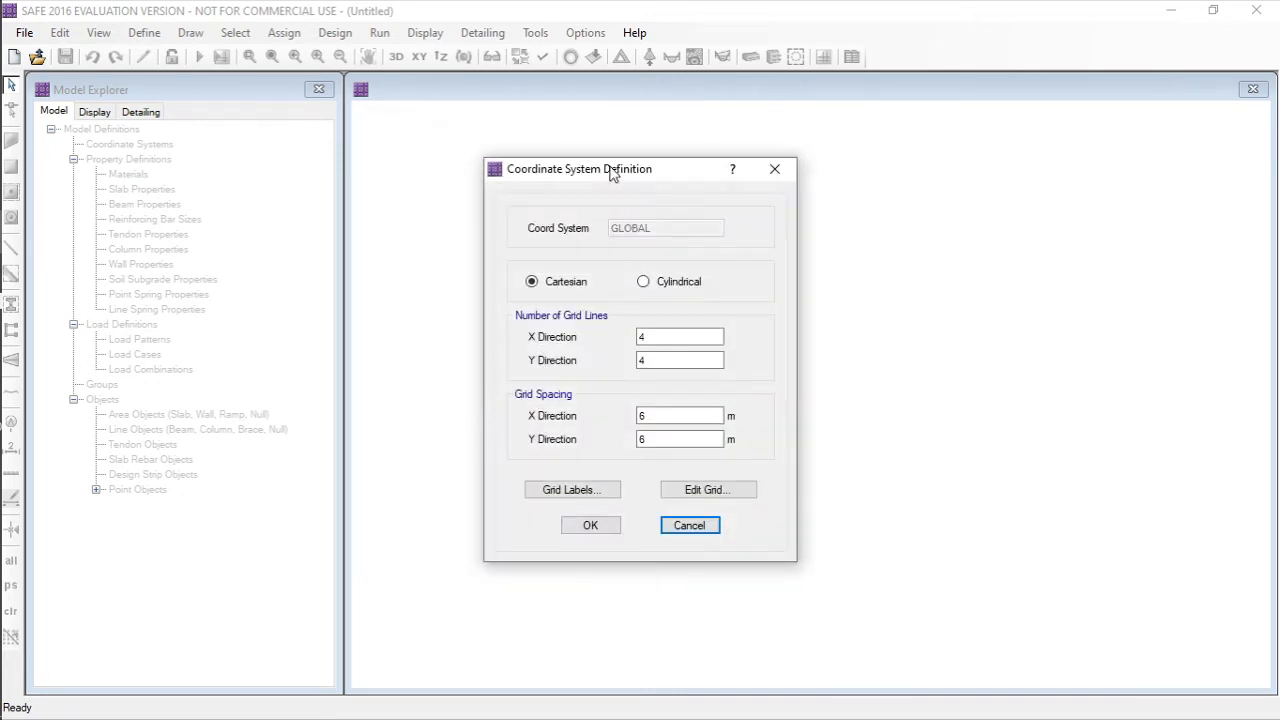
pyautogui.moveTo(608, 169); pyautogui.dragTo(562, 150)
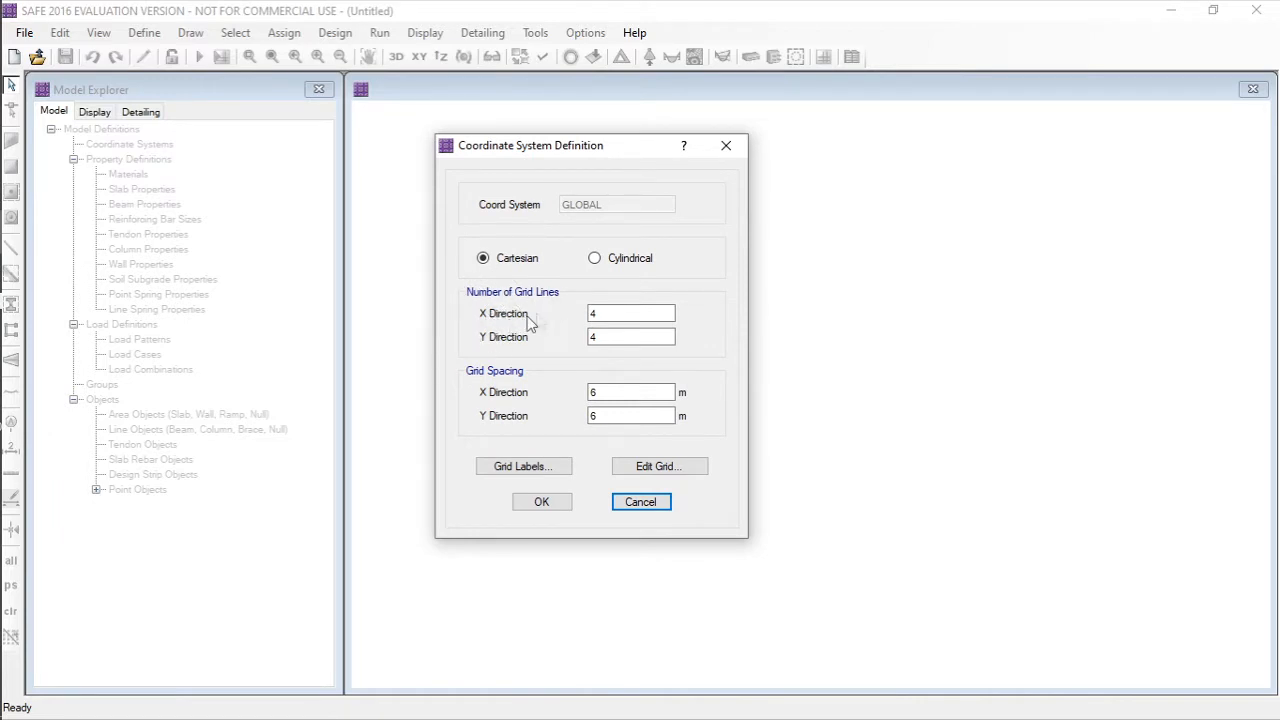
pyautogui.doubleClick(622, 313)
pyautogui.write('19')
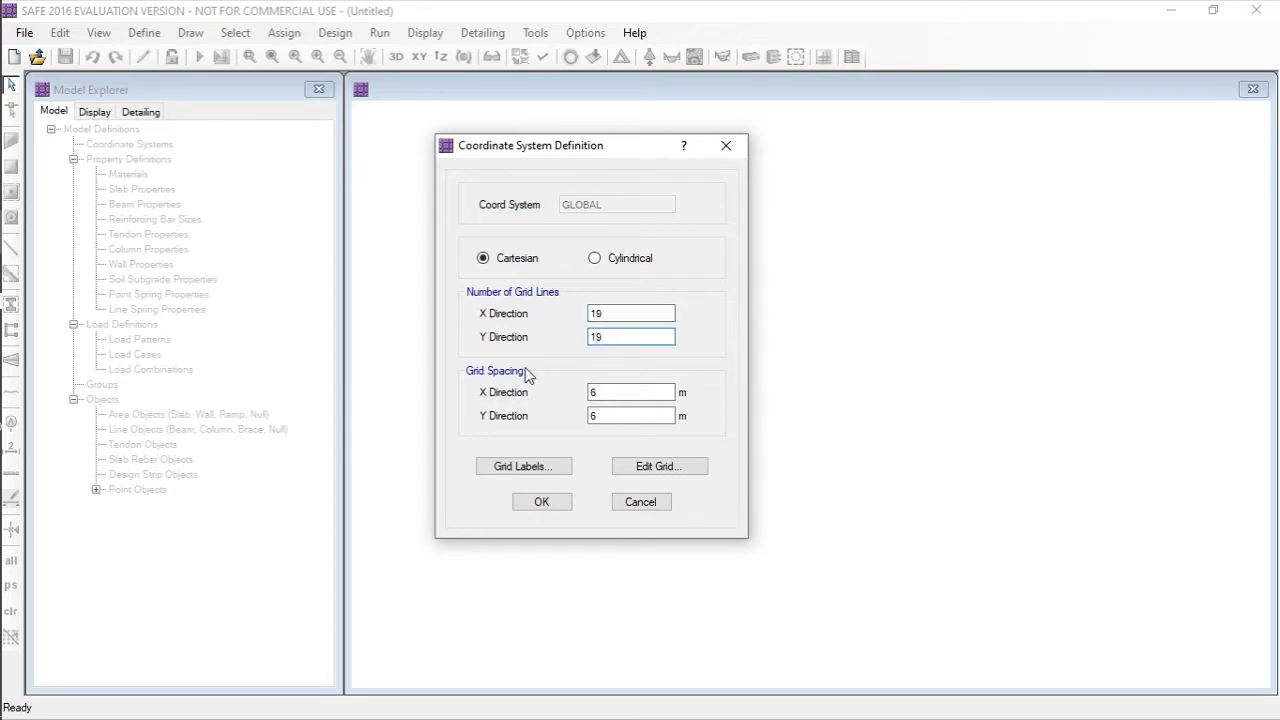
pyautogui.doubleClick(611, 392)
pyautogui.write('1')
pyautogui.click(541, 501)
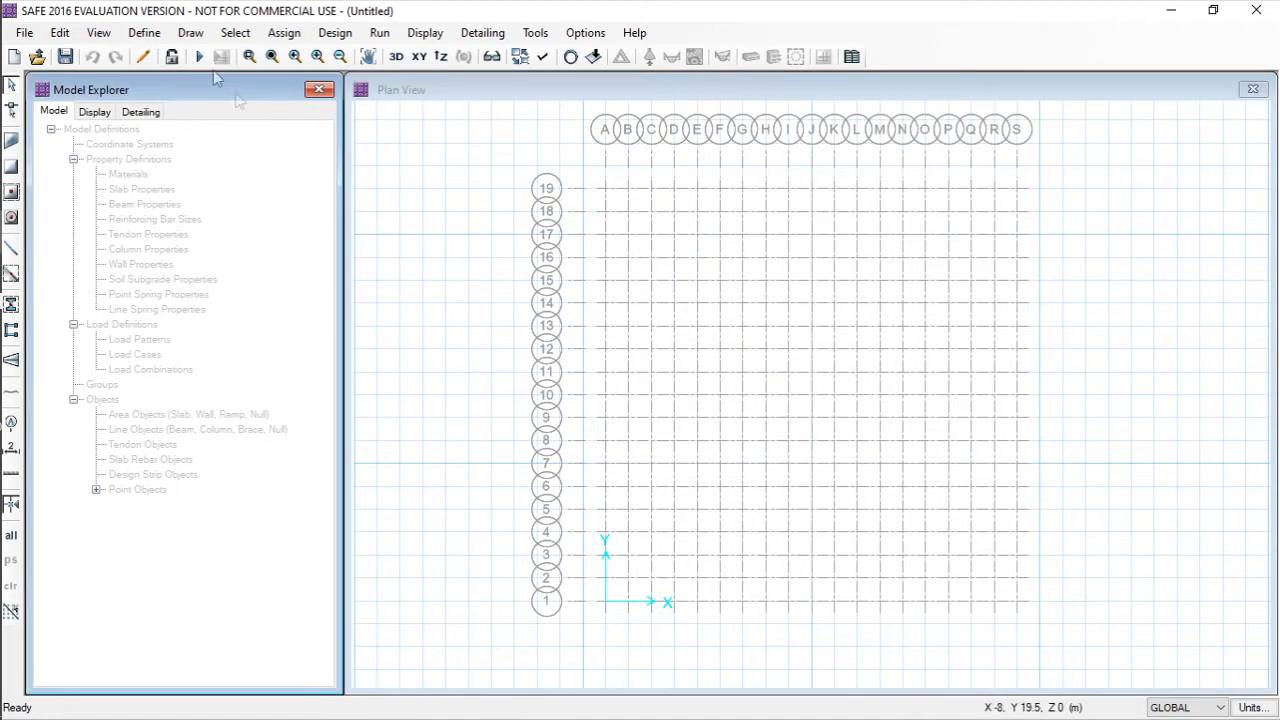
# - Add a new concrete material named M40 with a weight per unit volume of 25 kN/m3
pyautogui.click(156, 36)
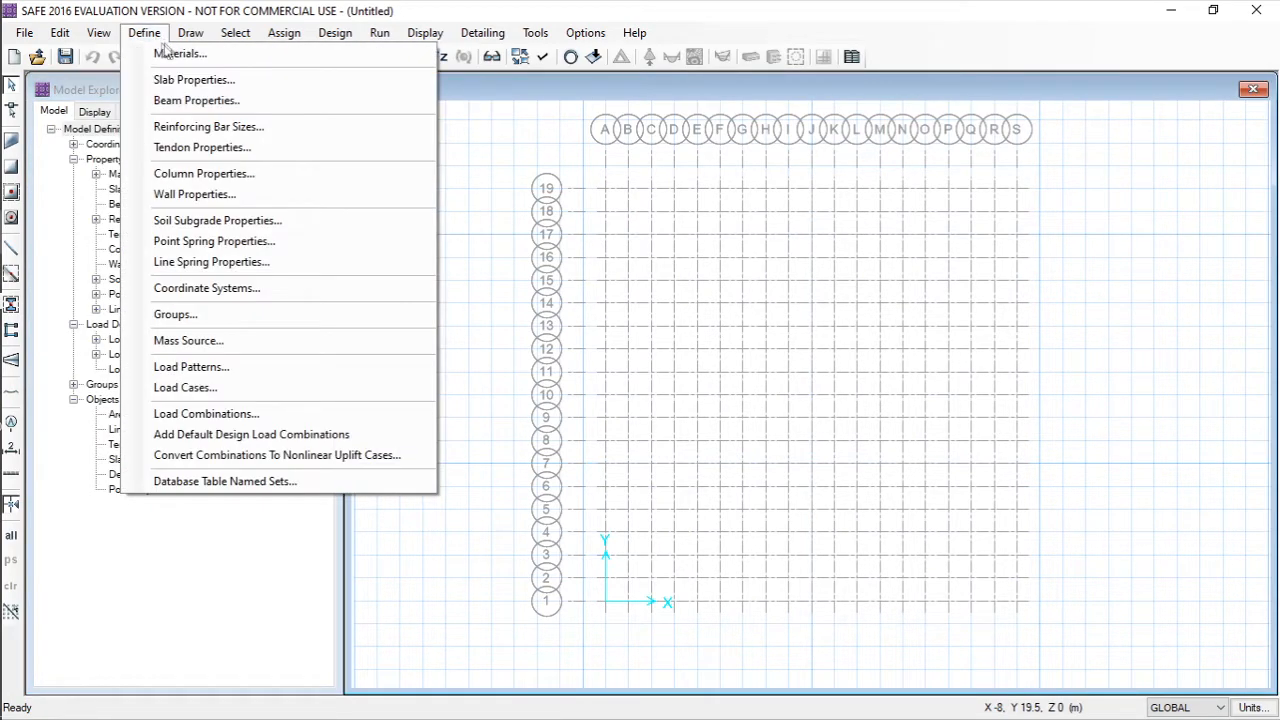
pyautogui.click(165, 53)
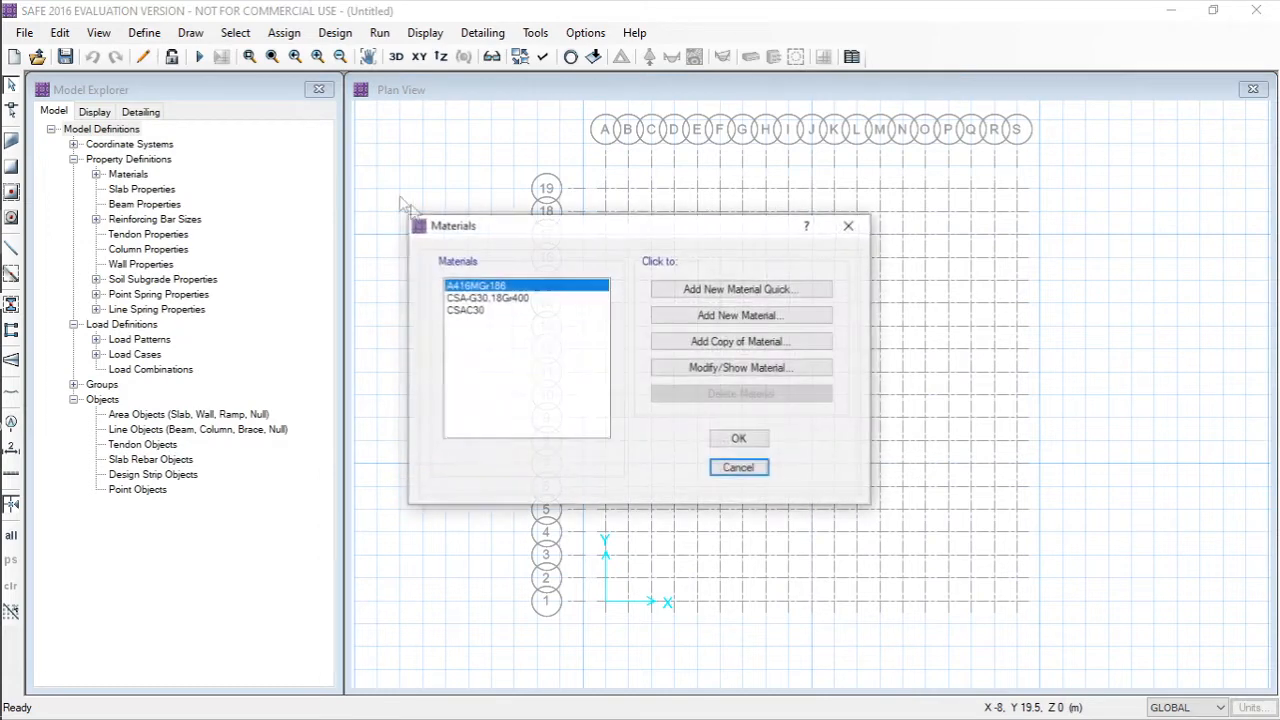
pyautogui.moveTo(502, 232); pyautogui.dragTo(380, 180)
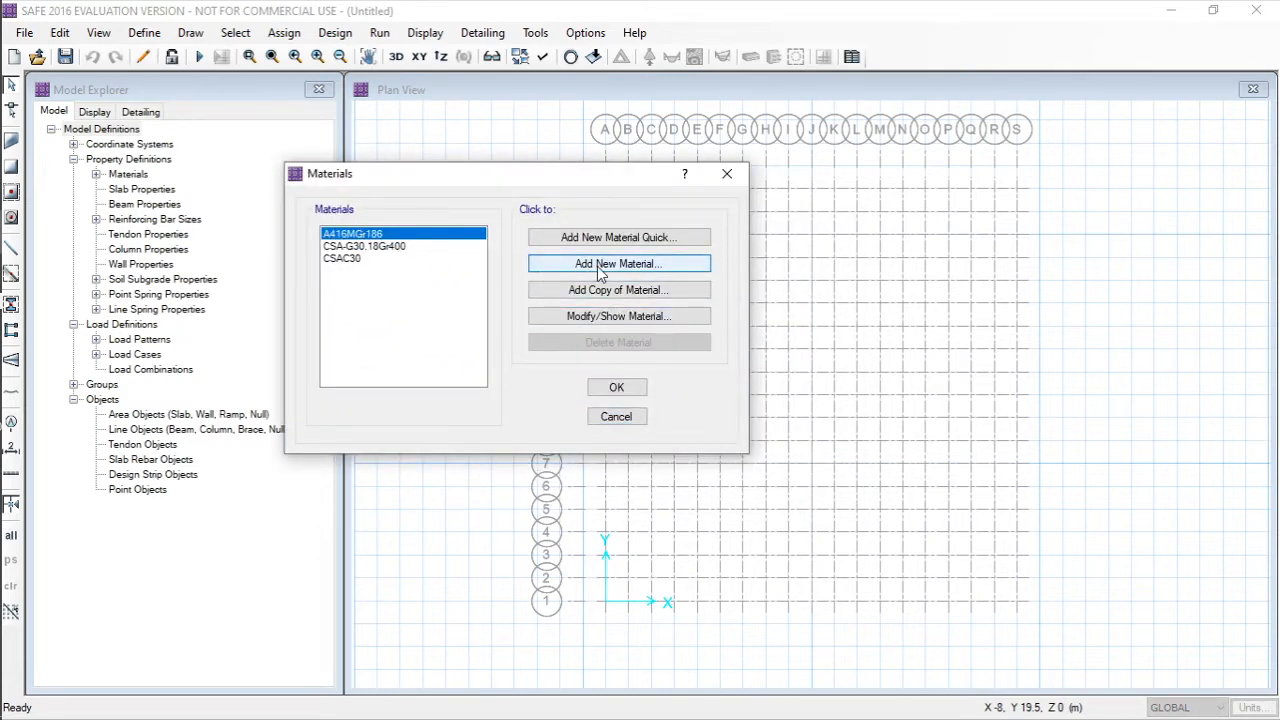
pyautogui.click(560, 263)
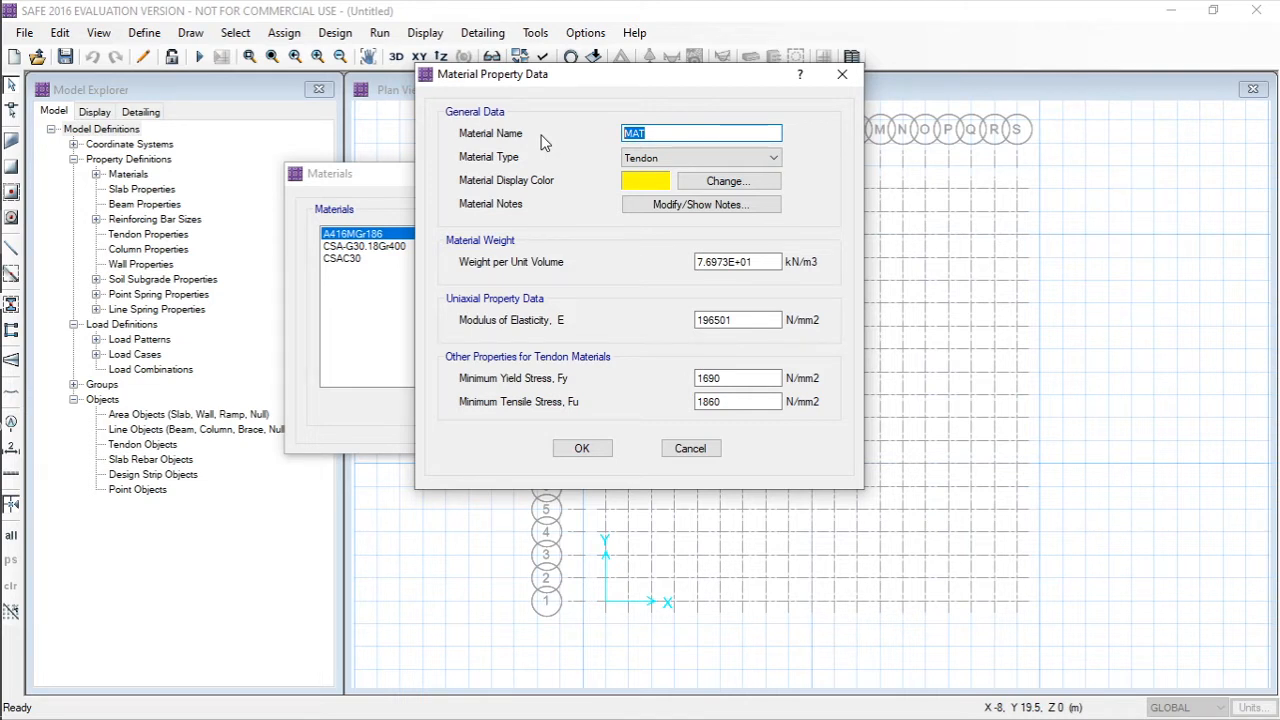
pyautogui.write('M40')
pyautogui.click(700, 158)
pyautogui.click(650, 183)
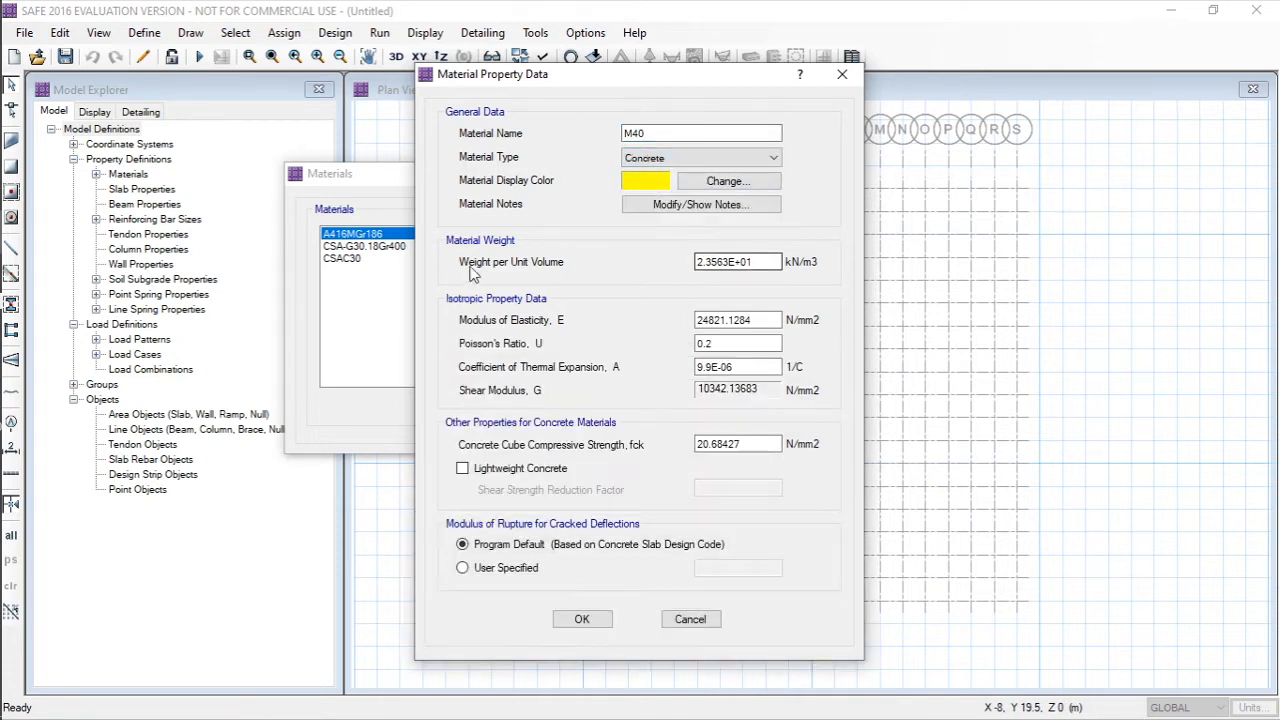
pyautogui.moveTo(778, 262); pyautogui.dragTo(624, 262)
pyautogui.write('25')
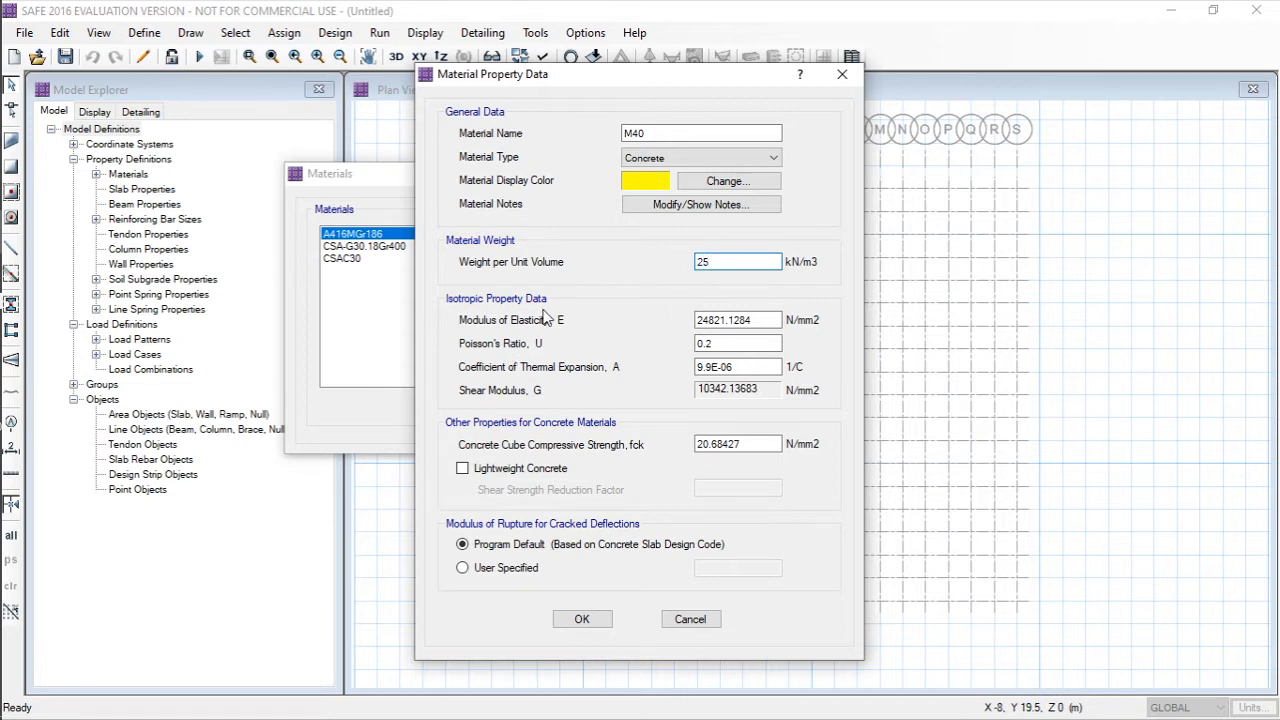
# - Copy 31622.78 from the M40 Initial Calculation slide in PowerPoint into the modulus of elasticity of the M40 material in SAFE
pyautogui.moveTo(778, 320); pyautogui.dragTo(613, 323)
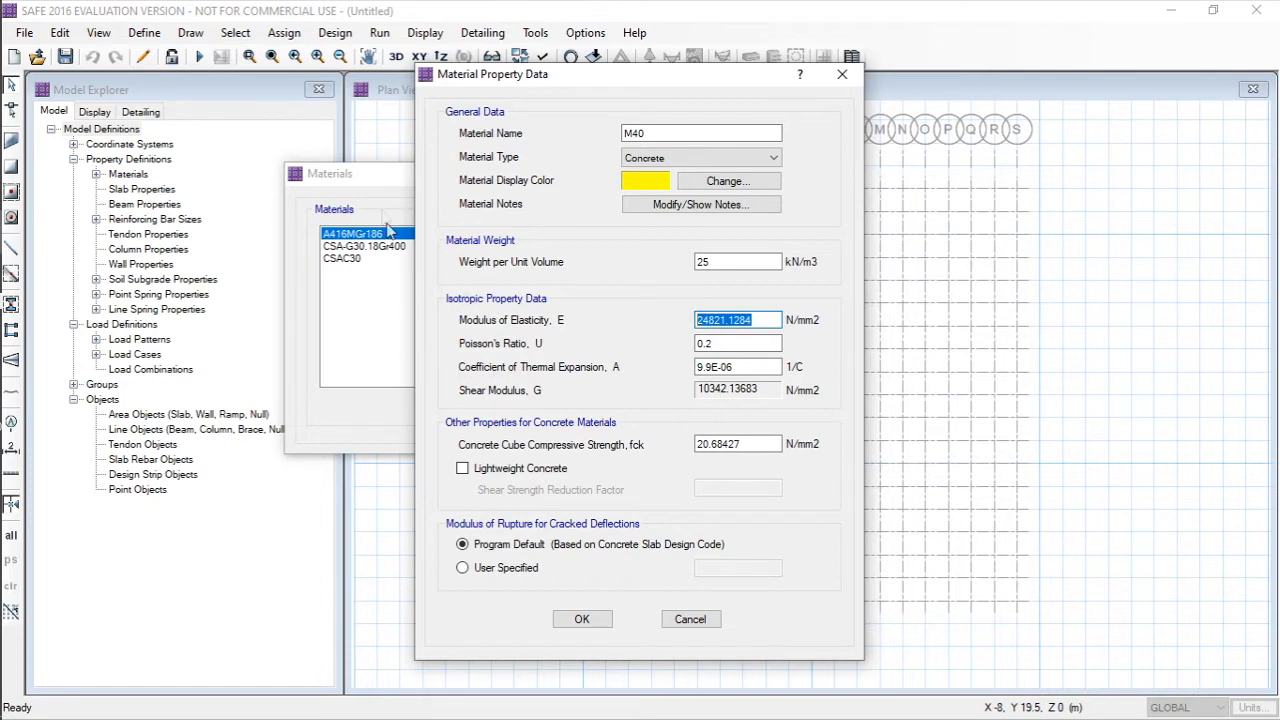
pyautogui.moveTo(4, 200)
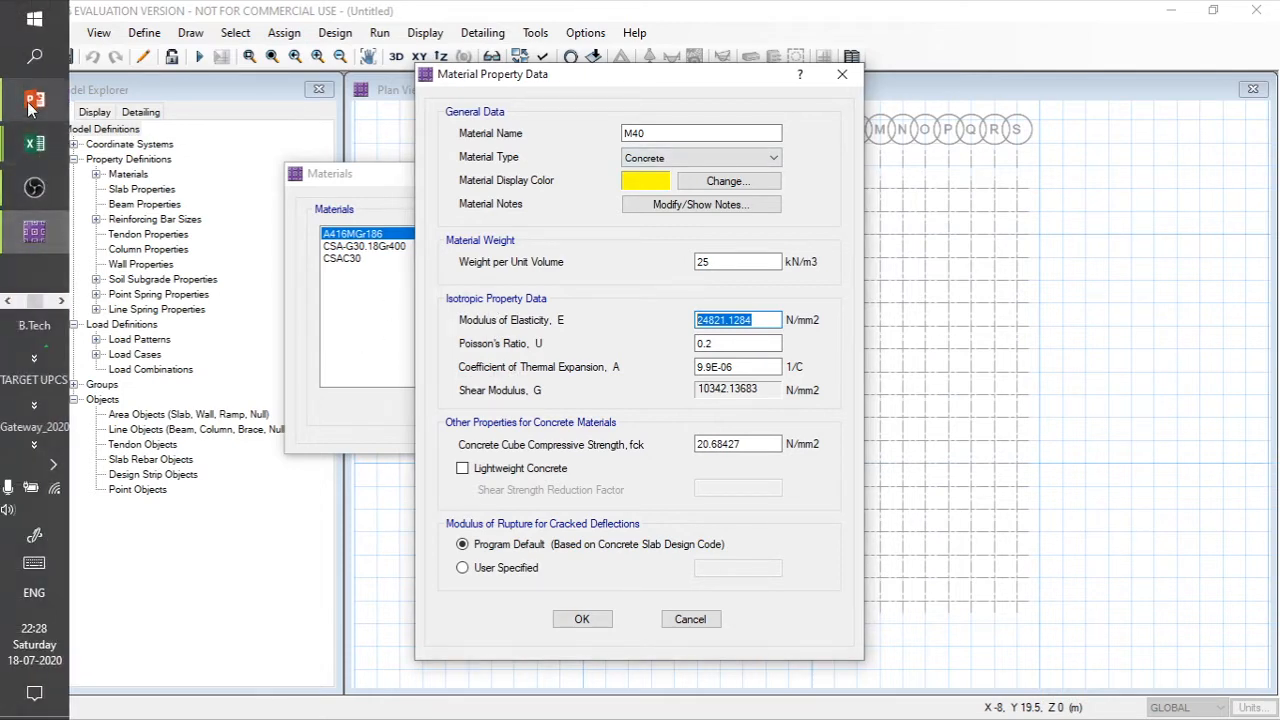
pyautogui.click(33, 102)
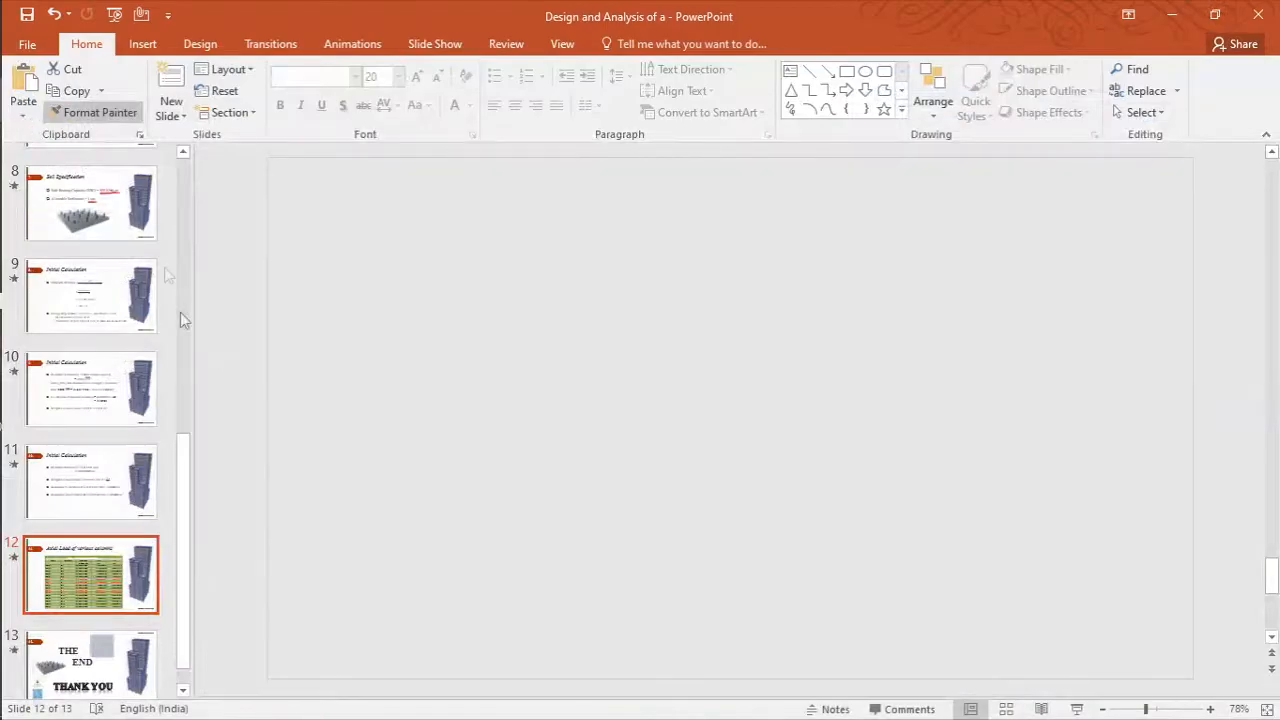
pyautogui.scroll(3, 100, 300)
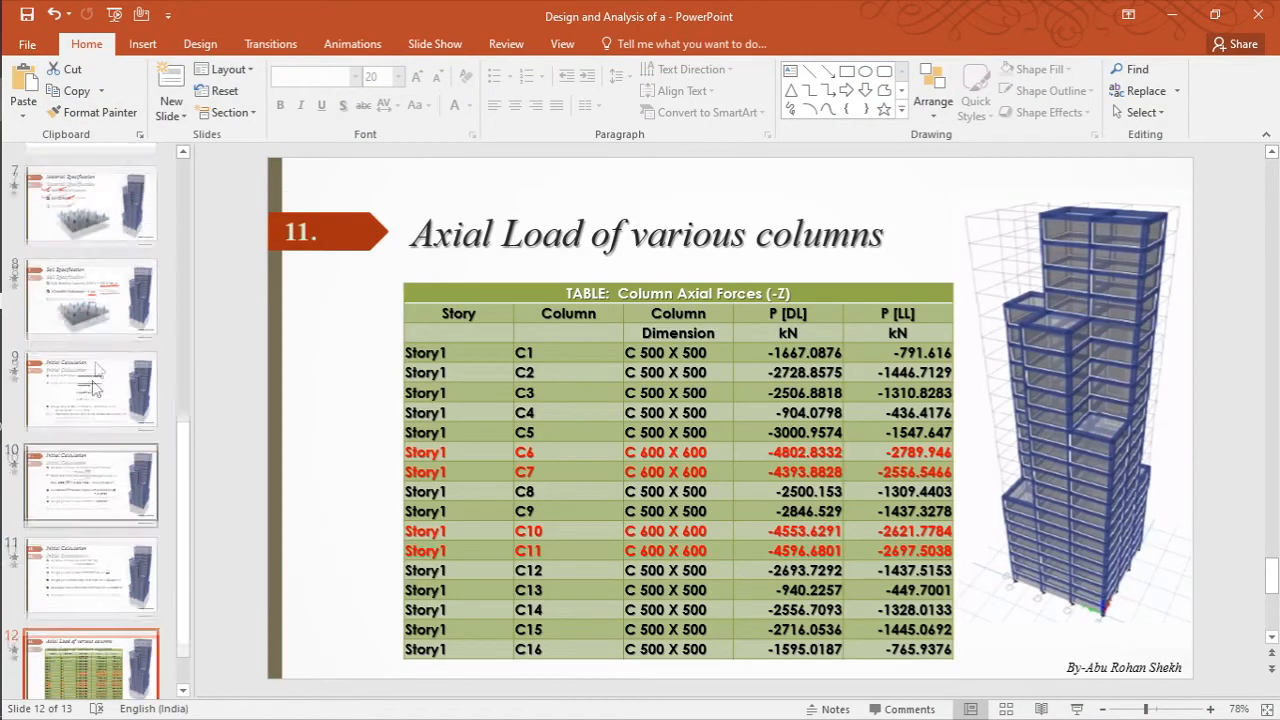
pyautogui.scroll(-2, 100, 308)
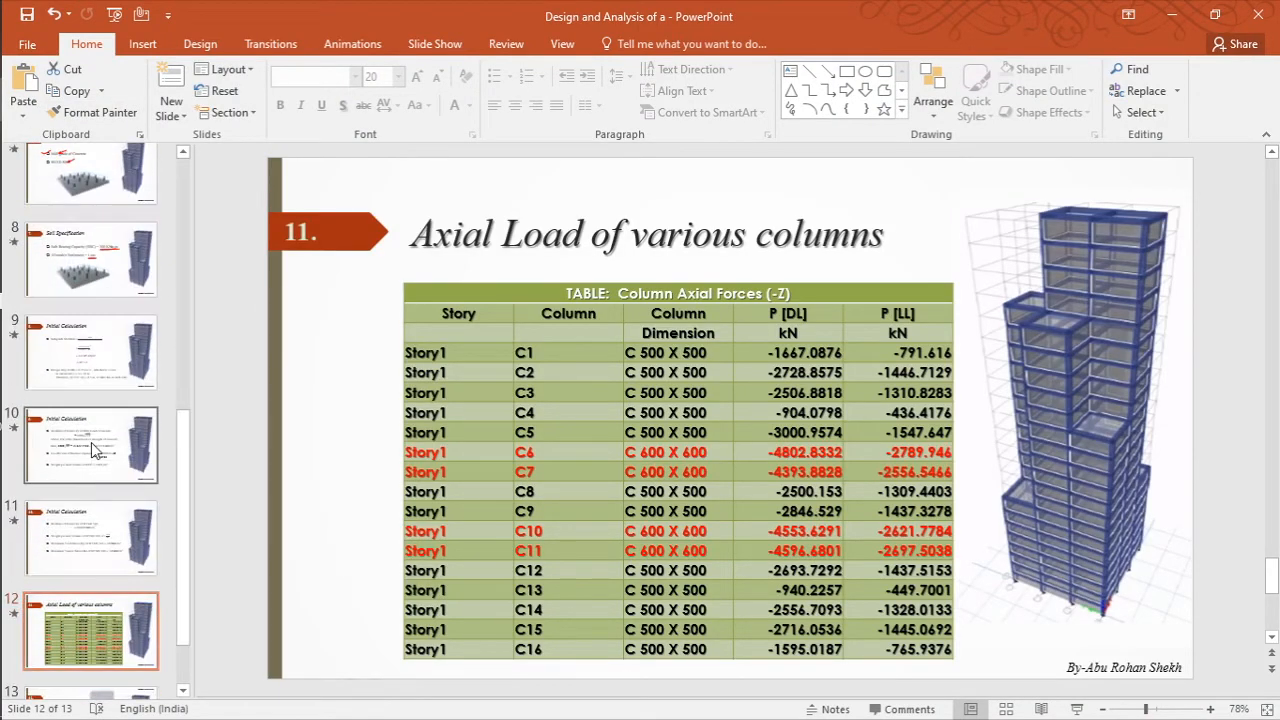
pyautogui.click(90, 450)
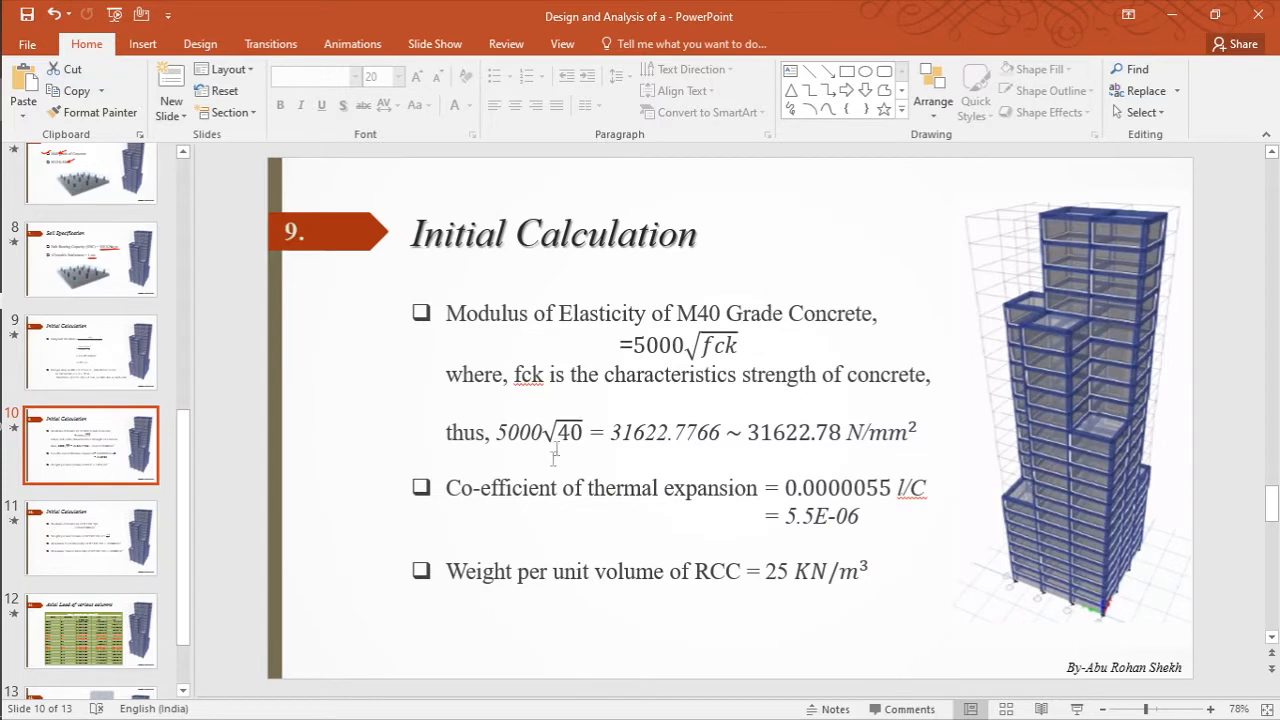
pyautogui.moveTo(749, 433); pyautogui.dragTo(843, 445)
pyautogui.hotkey('ctrl', 'c')
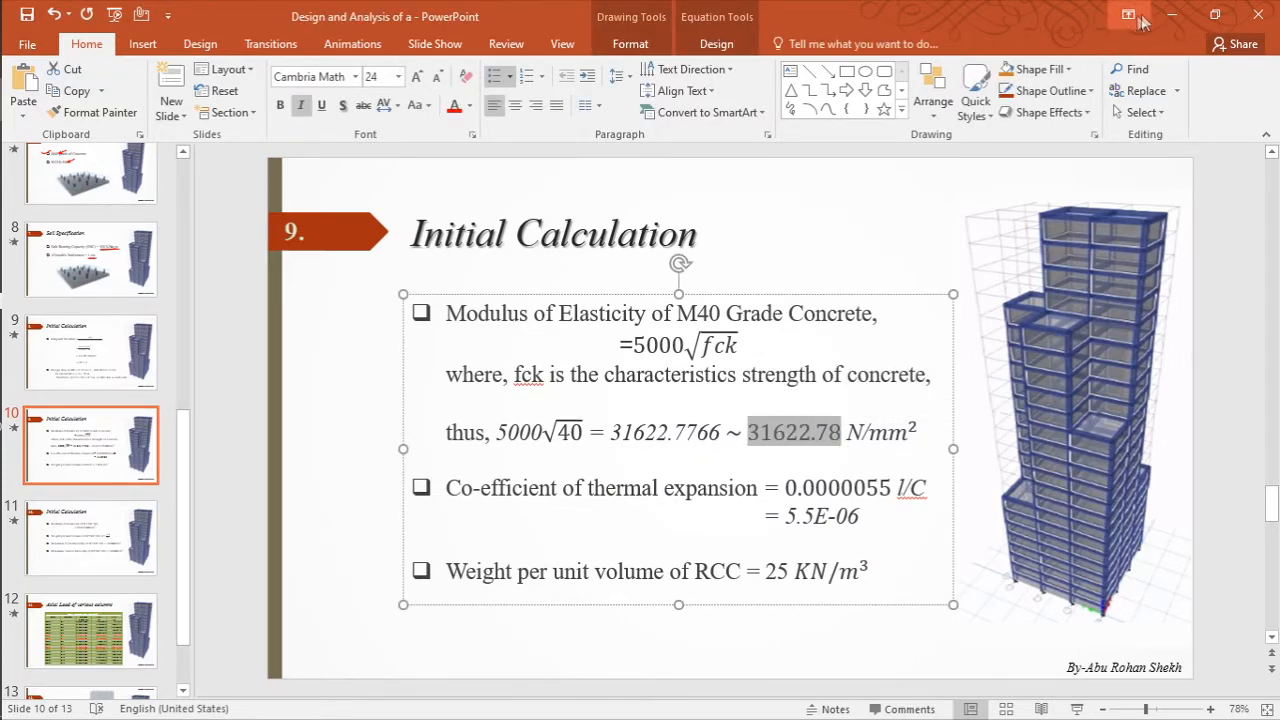
pyautogui.click(1171, 15)
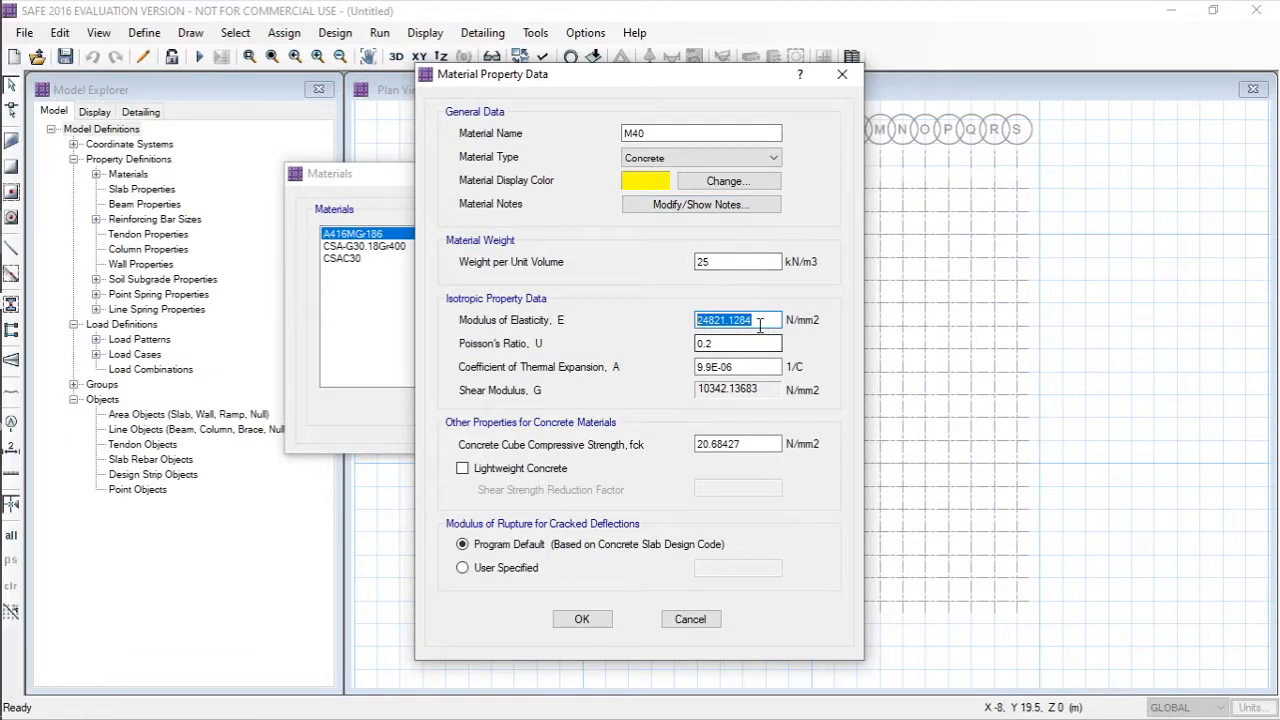
pyautogui.hotkey('ctrl', 'v')
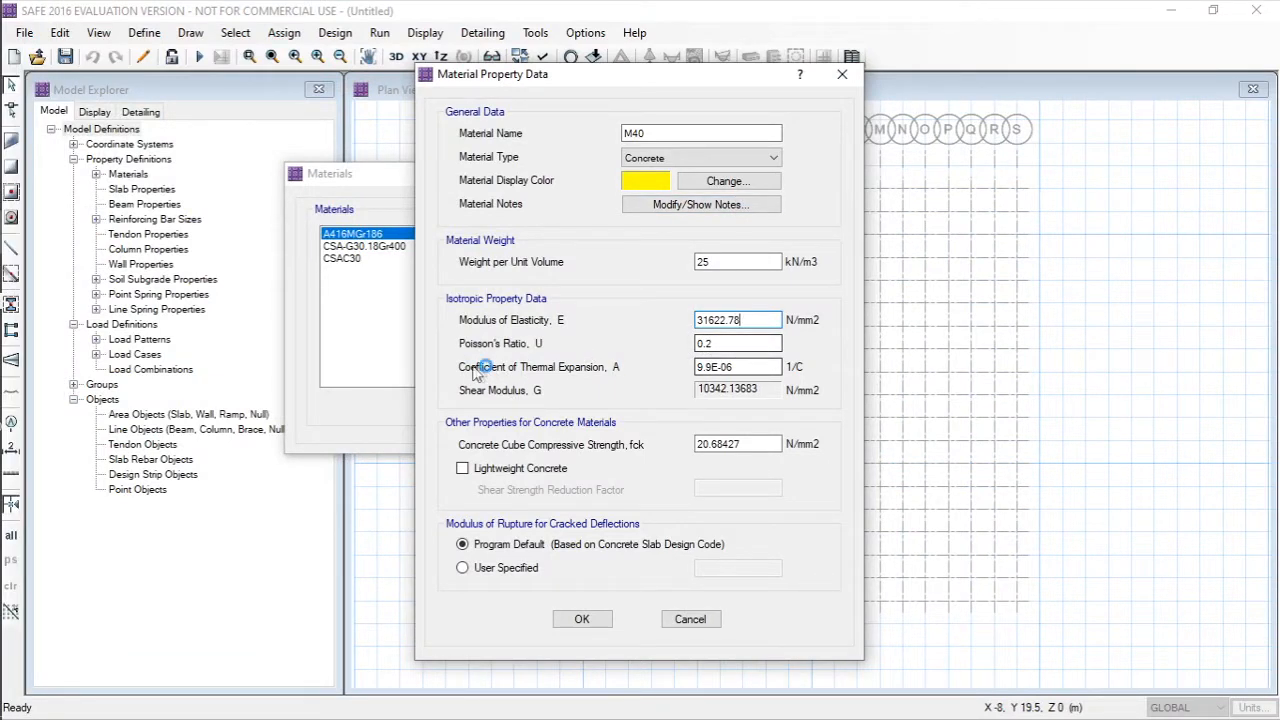
# - Set M40's coefficient of thermal expansion to 0.000055 and cube compressive strength to 40 N/mm2, and accept the material
pyautogui.click(751, 368)
pyautogui.doubleClick(751, 368)
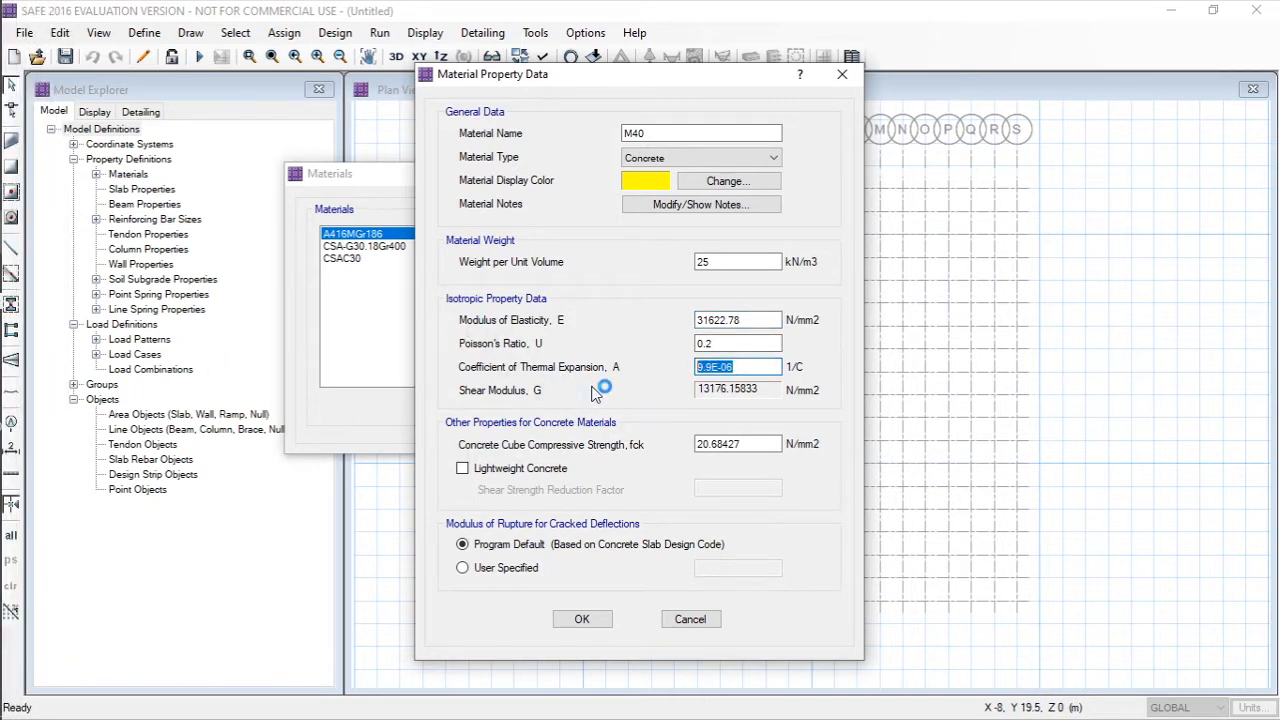
pyautogui.write('0.000055')
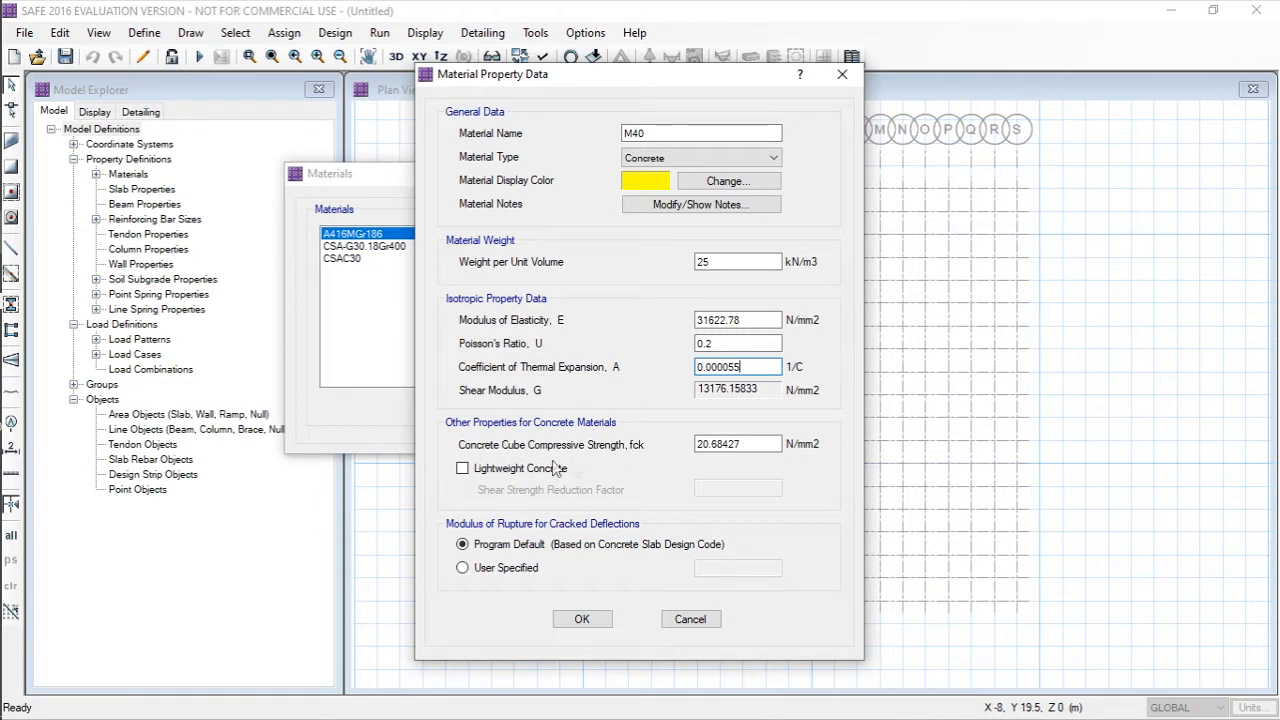
pyautogui.press('Tab')
pyautogui.write('40')
pyautogui.click(582, 619)
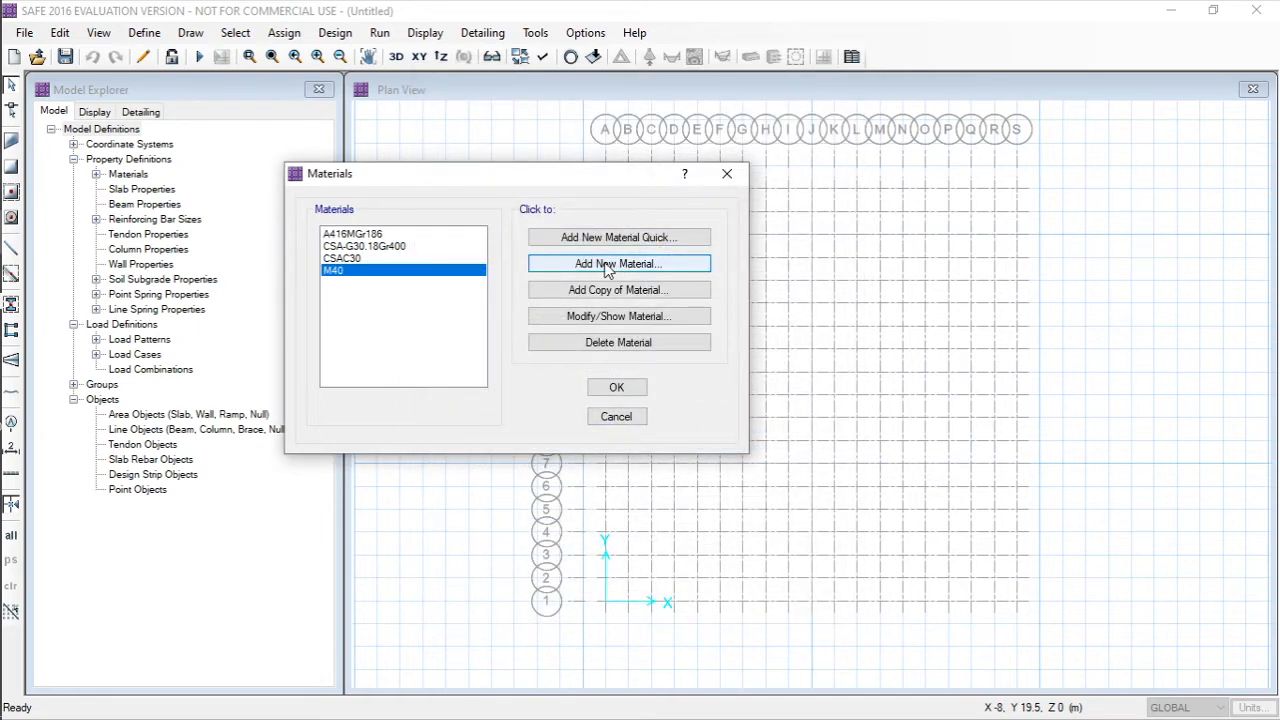
# - Add another new material named HYSD 500 with the material type Rebar
pyautogui.click(640, 264)
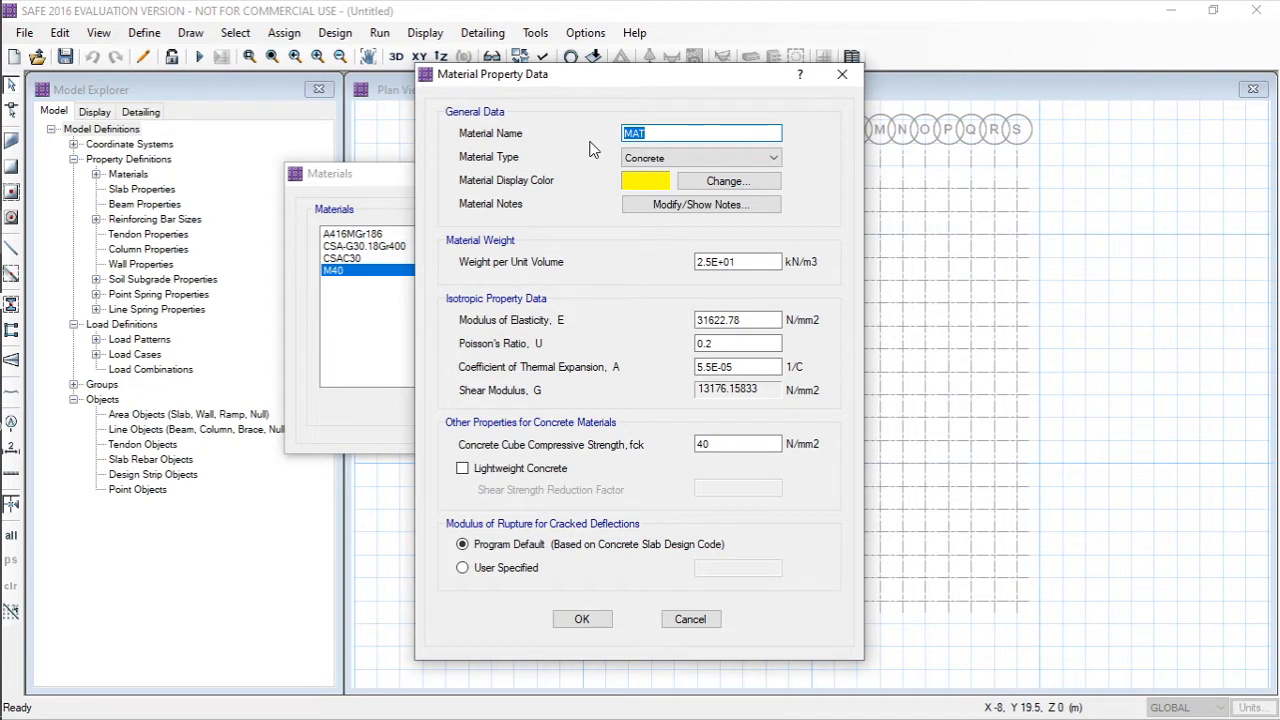
pyautogui.write('HYSD 500')
pyautogui.click(700, 158)
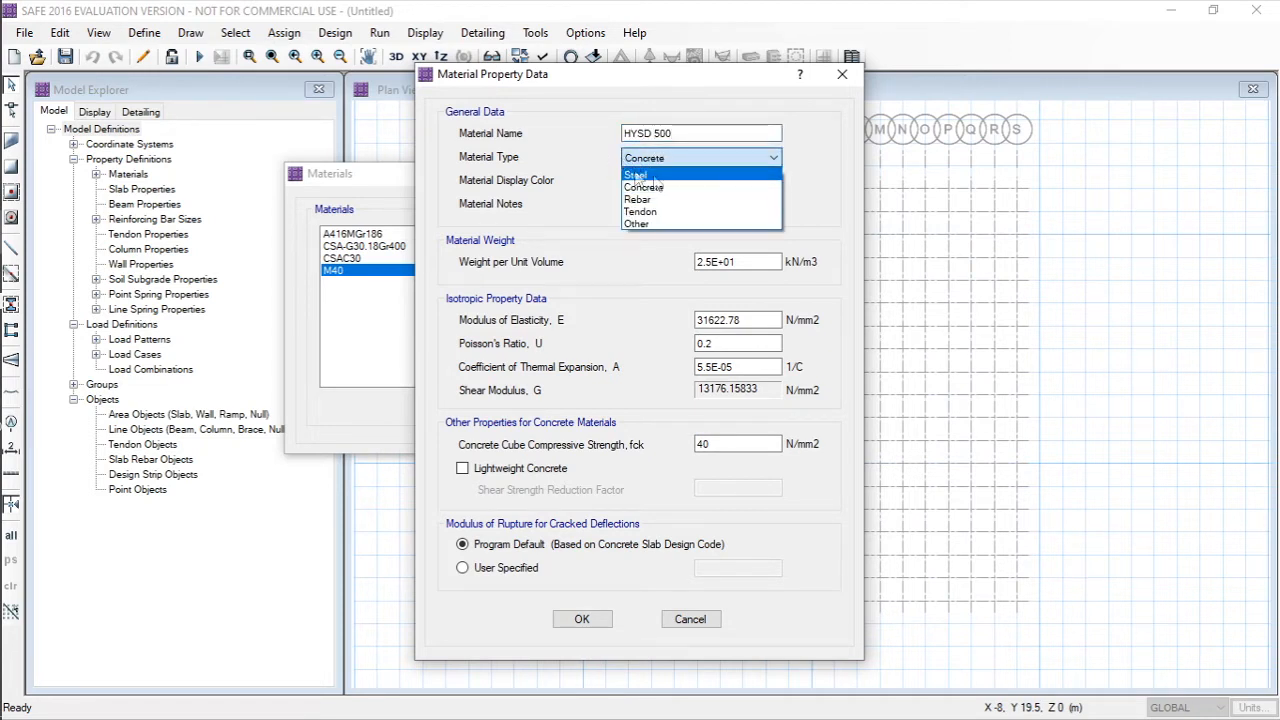
pyautogui.click(640, 200)
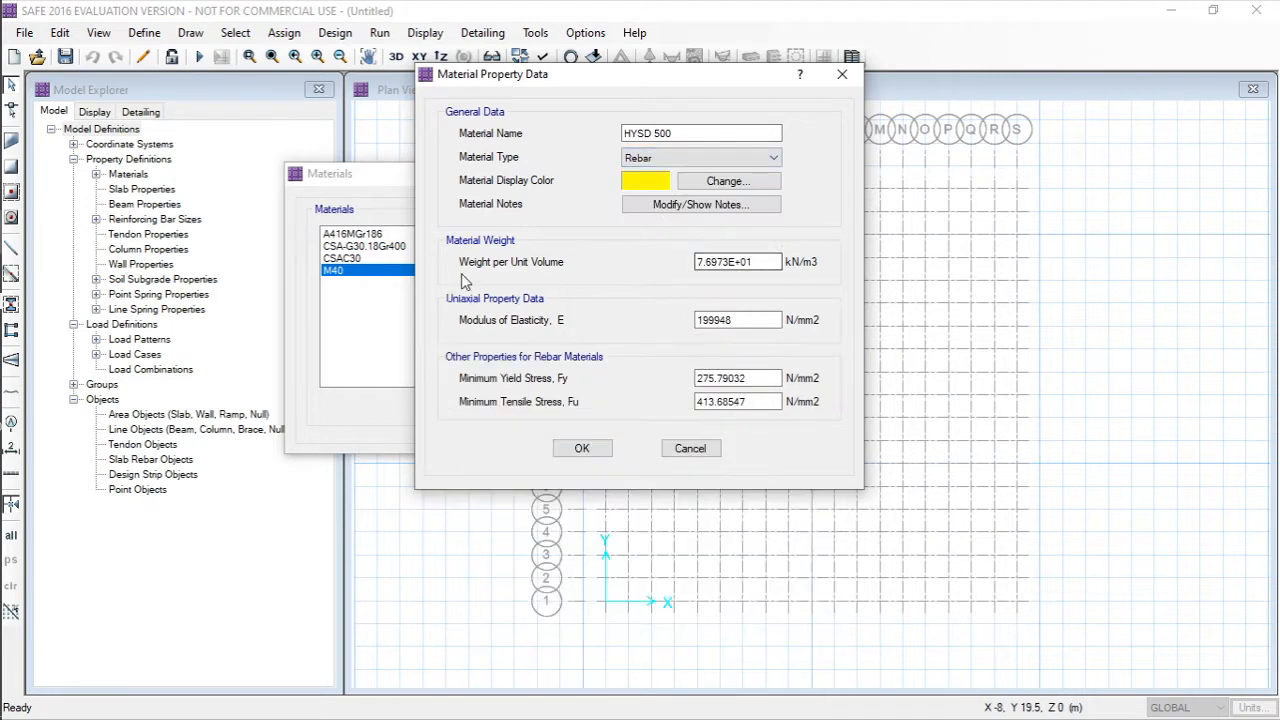
# - Set HYSD 500's weight per unit volume to 77 kN/m3, modulus of elasticity to 200000 N/mm2 and minimum yield stress to 500 N/mm2
pyautogui.moveTo(765, 262); pyautogui.dragTo(628, 267)
pyautogui.write('77')
pyautogui.moveTo(770, 320); pyautogui.dragTo(645, 320)
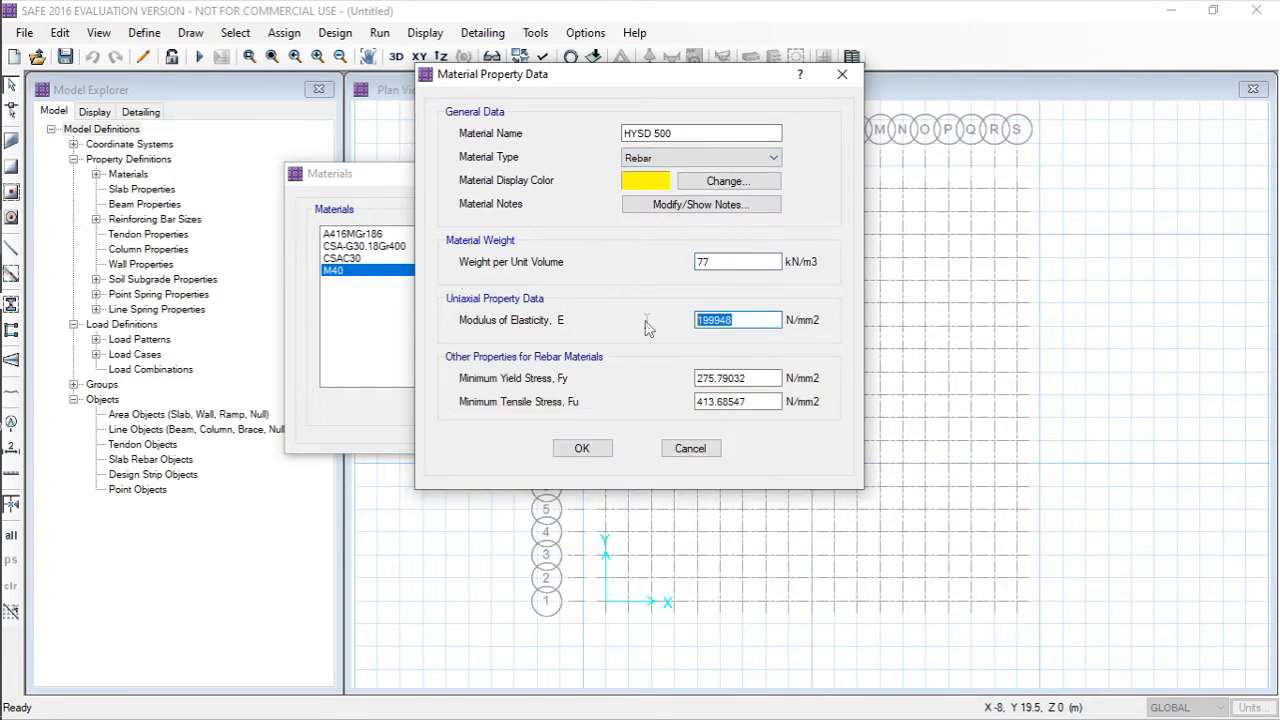
pyautogui.write('200000')
pyautogui.moveTo(738, 380); pyautogui.dragTo(592, 382)
pyautogui.write('50')
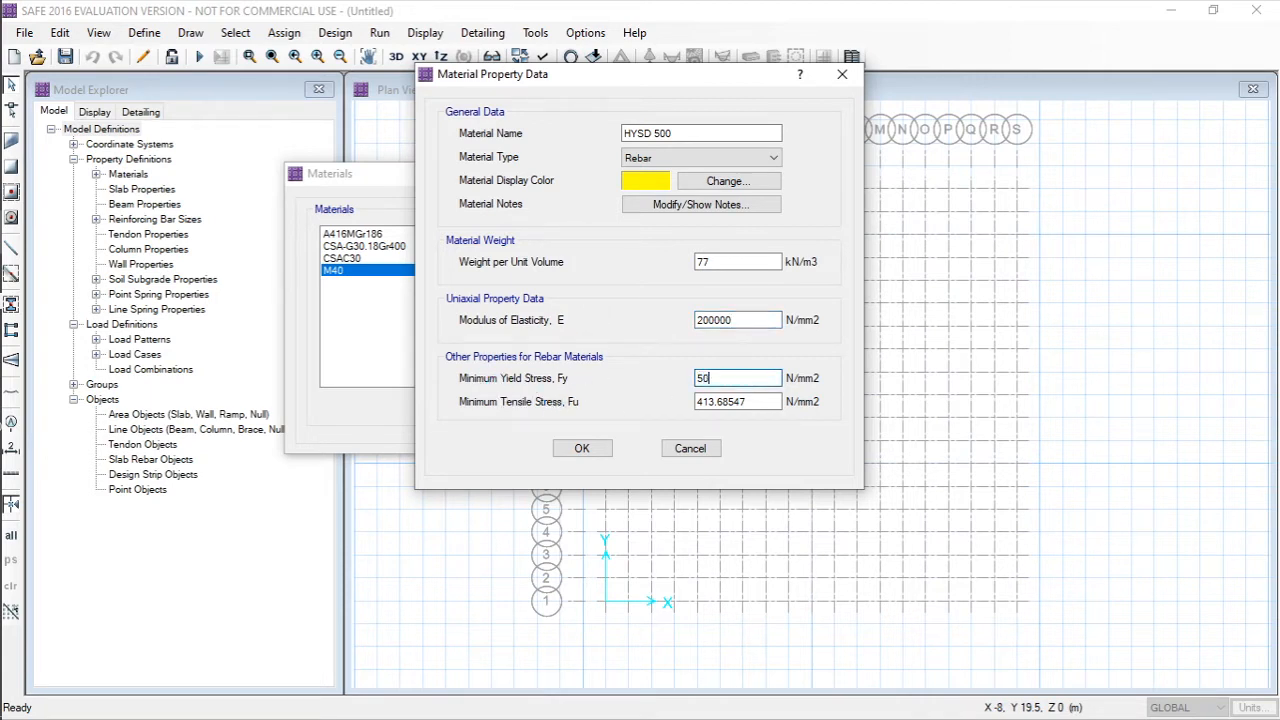
pyautogui.write('0')
# - Check the HYSD 500 slide in PowerPoint, set the rebar's minimum tensile stress to 545 N/mm2 in SAFE, and accept the material definitions
pyautogui.moveTo(744, 408); pyautogui.dragTo(648, 413)
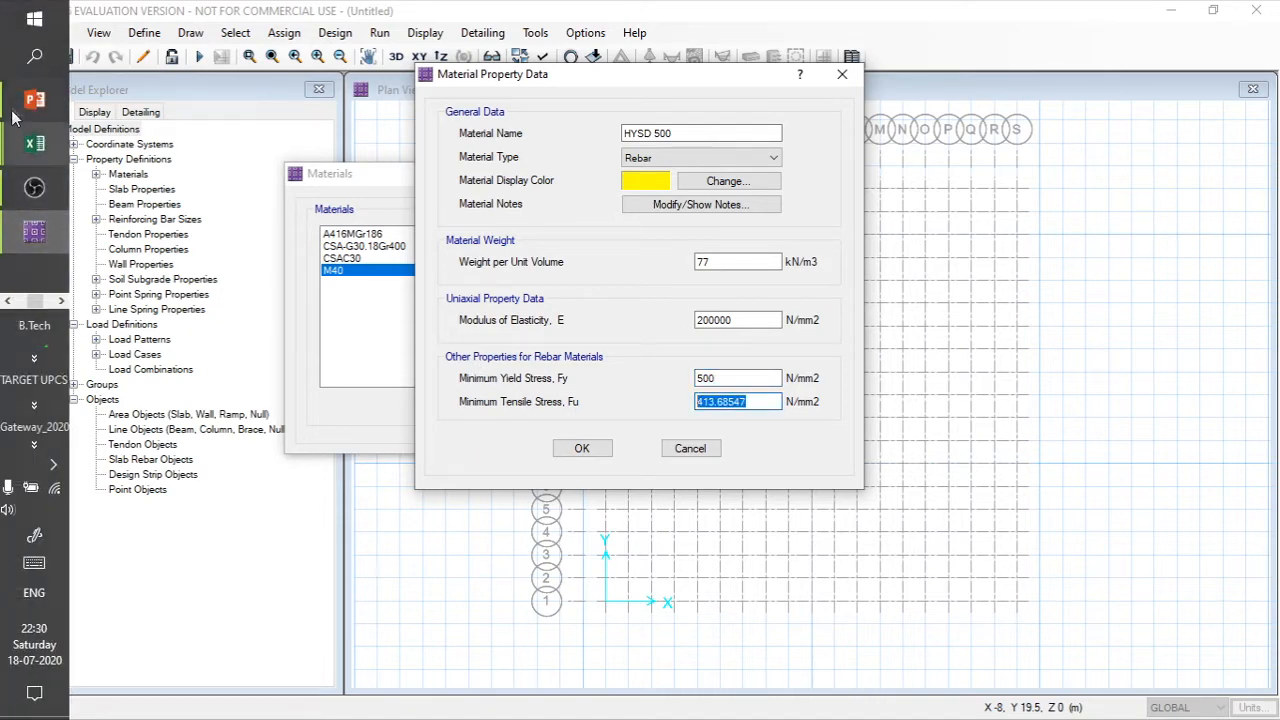
pyautogui.click(47, 130)
pyautogui.click(34, 100)
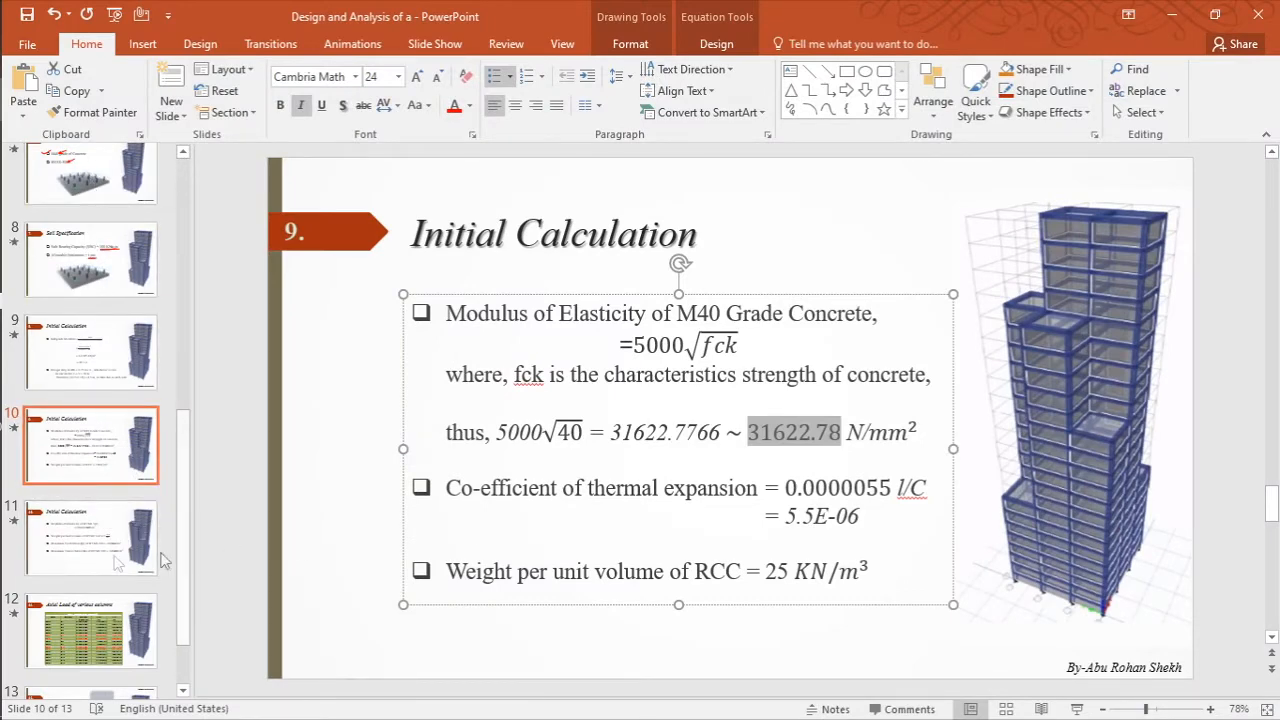
pyautogui.click(100, 511)
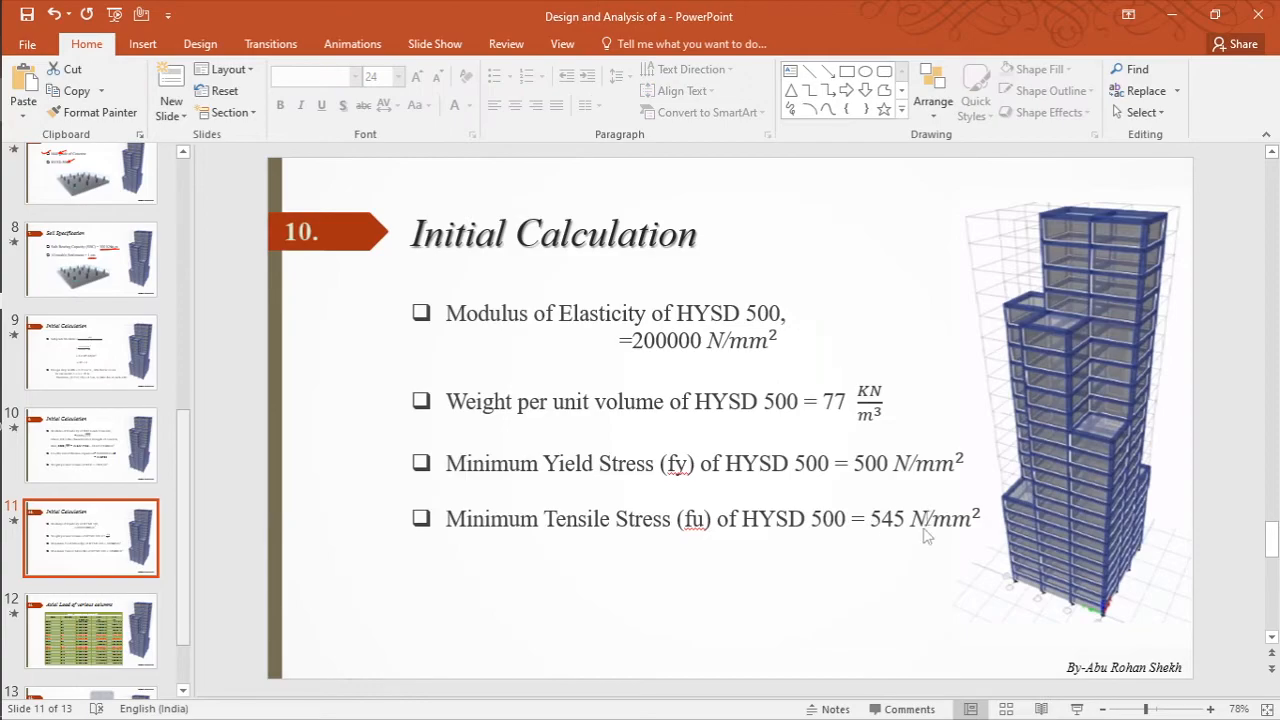
pyautogui.click(1173, 14)
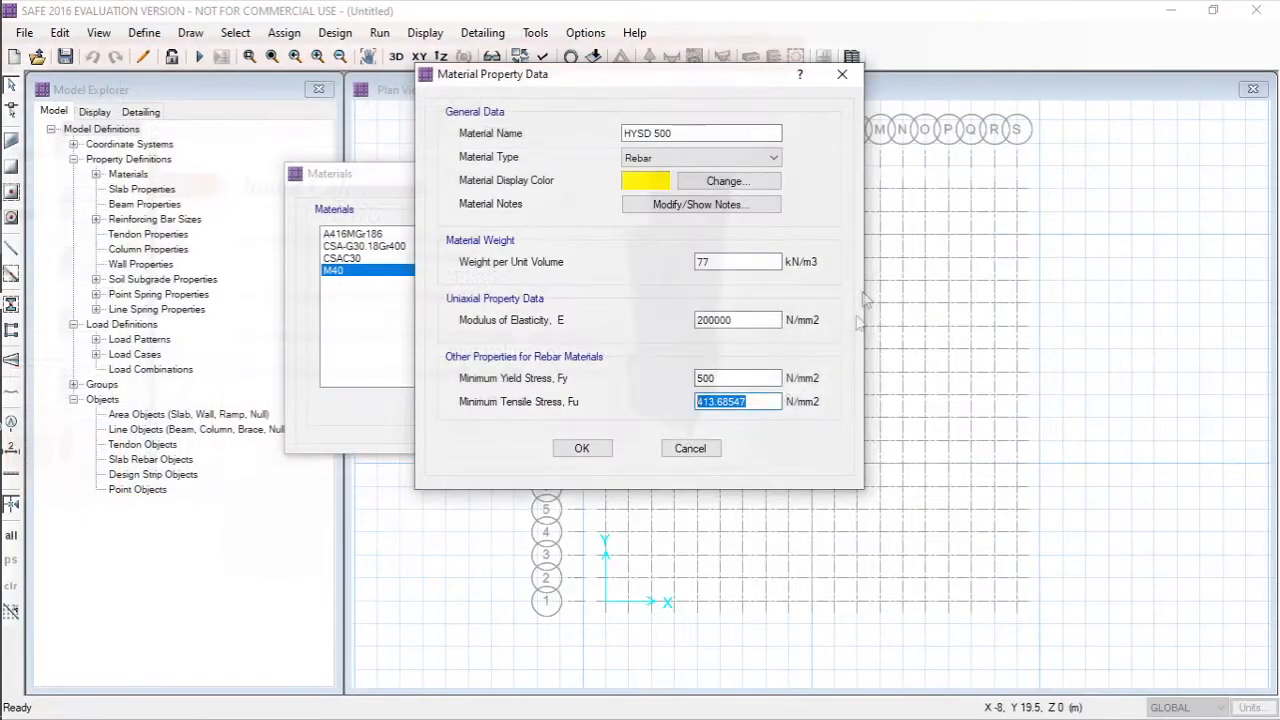
pyautogui.write('545')
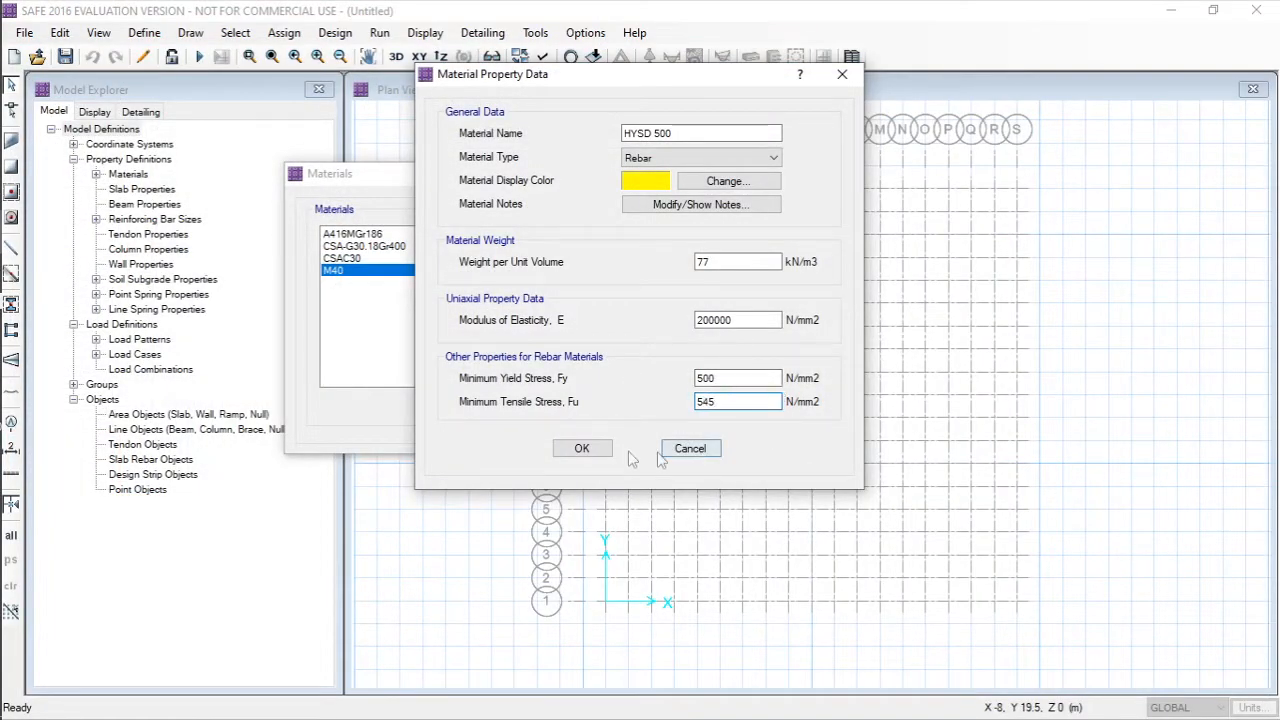
pyautogui.click(582, 448)
pyautogui.click(628, 390)
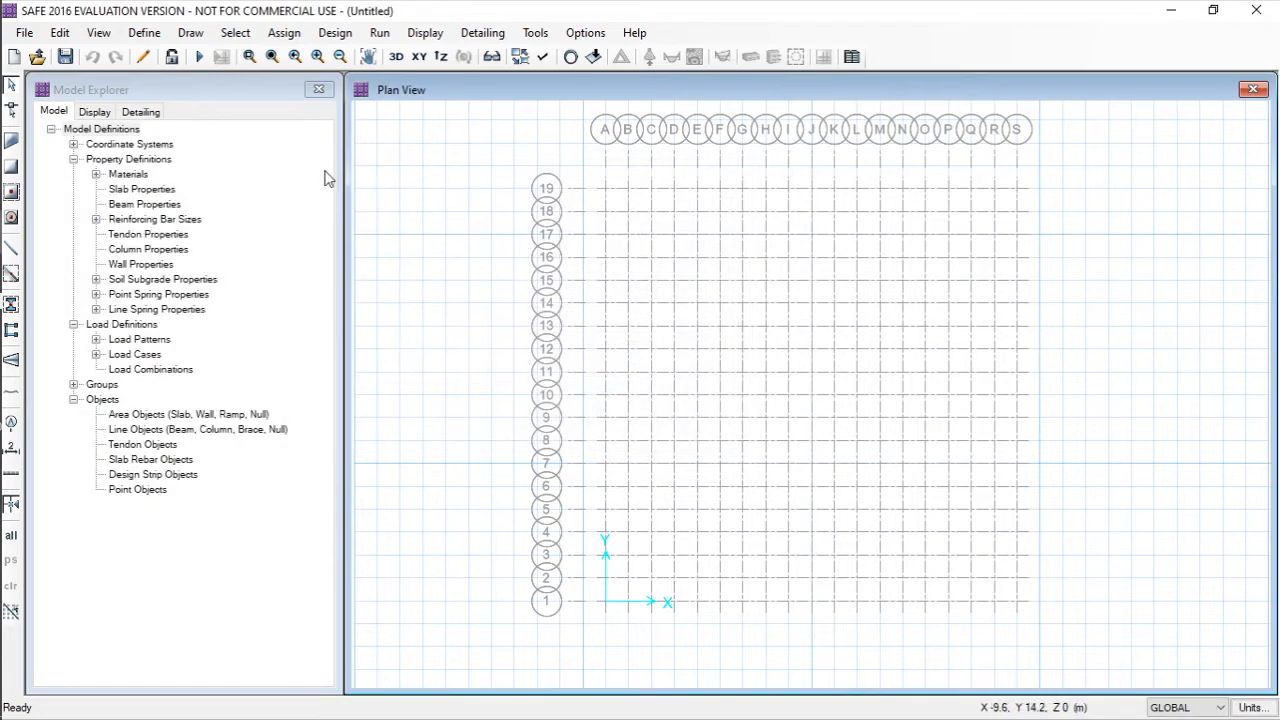
# - Add a new slab property named Mat footing and assign M40 as its slab material
pyautogui.click(143, 33)
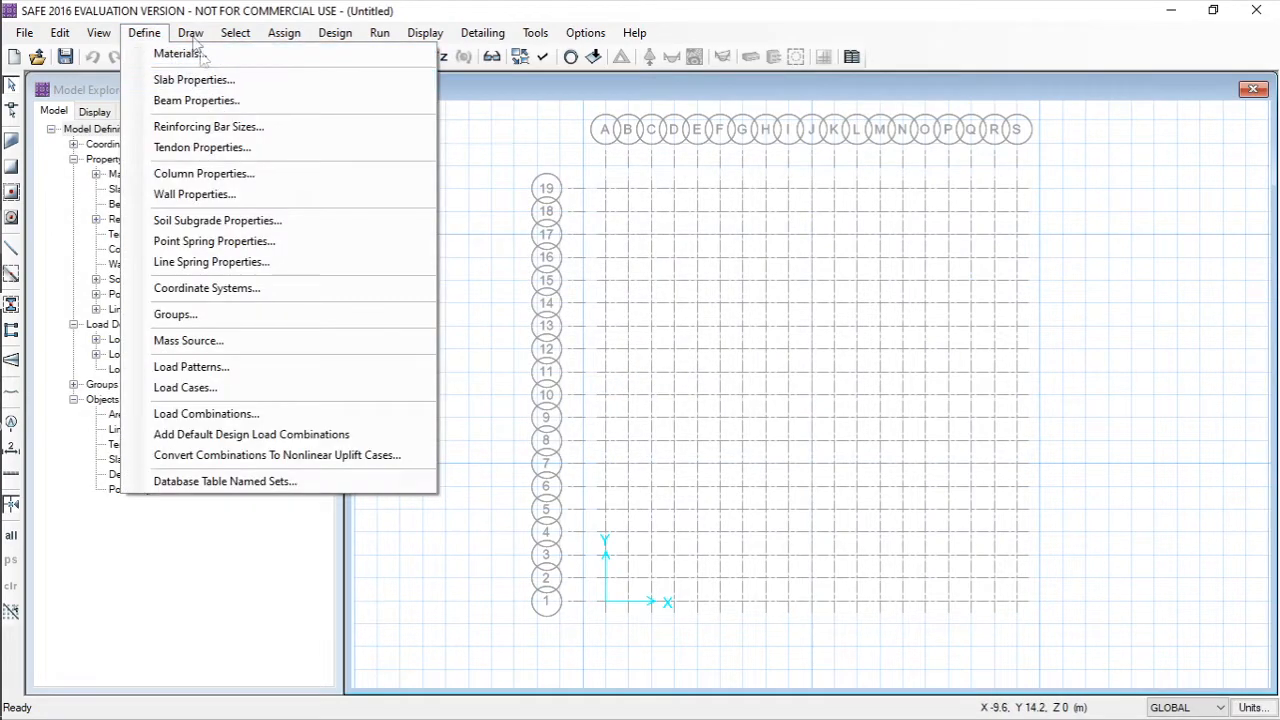
pyautogui.click(143, 33)
pyautogui.click(143, 33)
pyautogui.click(190, 79)
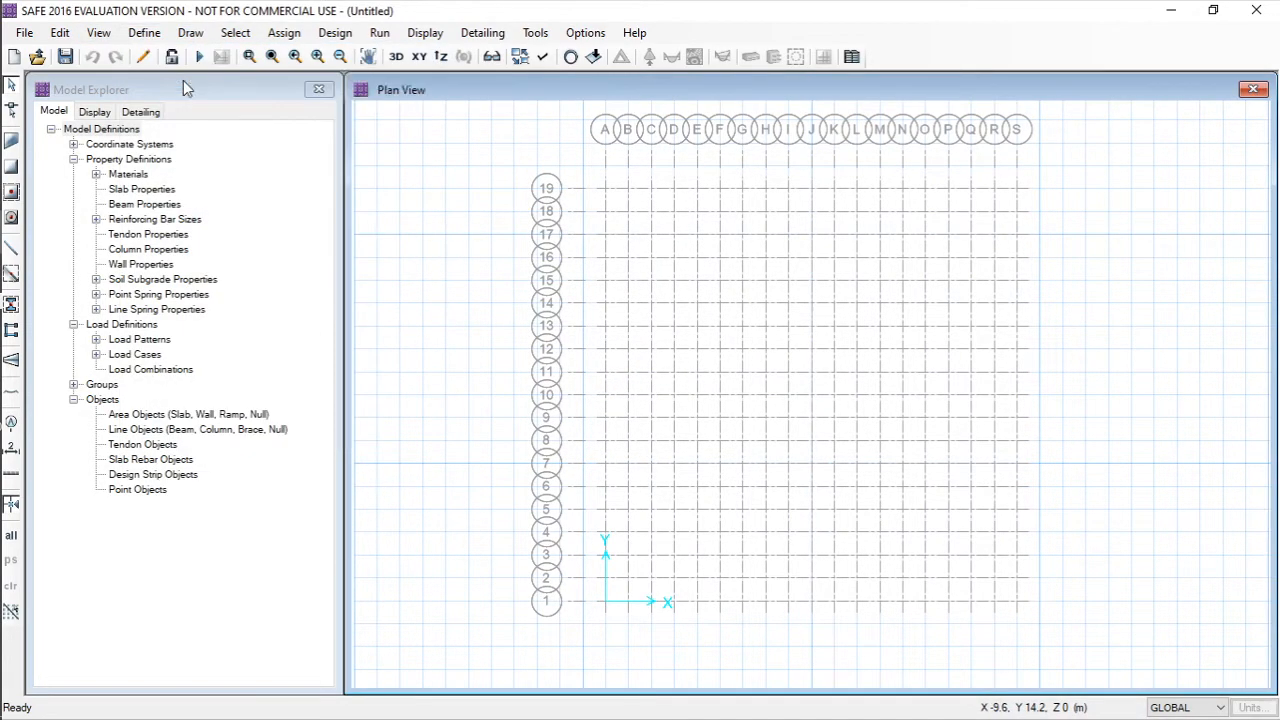
pyautogui.moveTo(493, 228); pyautogui.dragTo(365, 190)
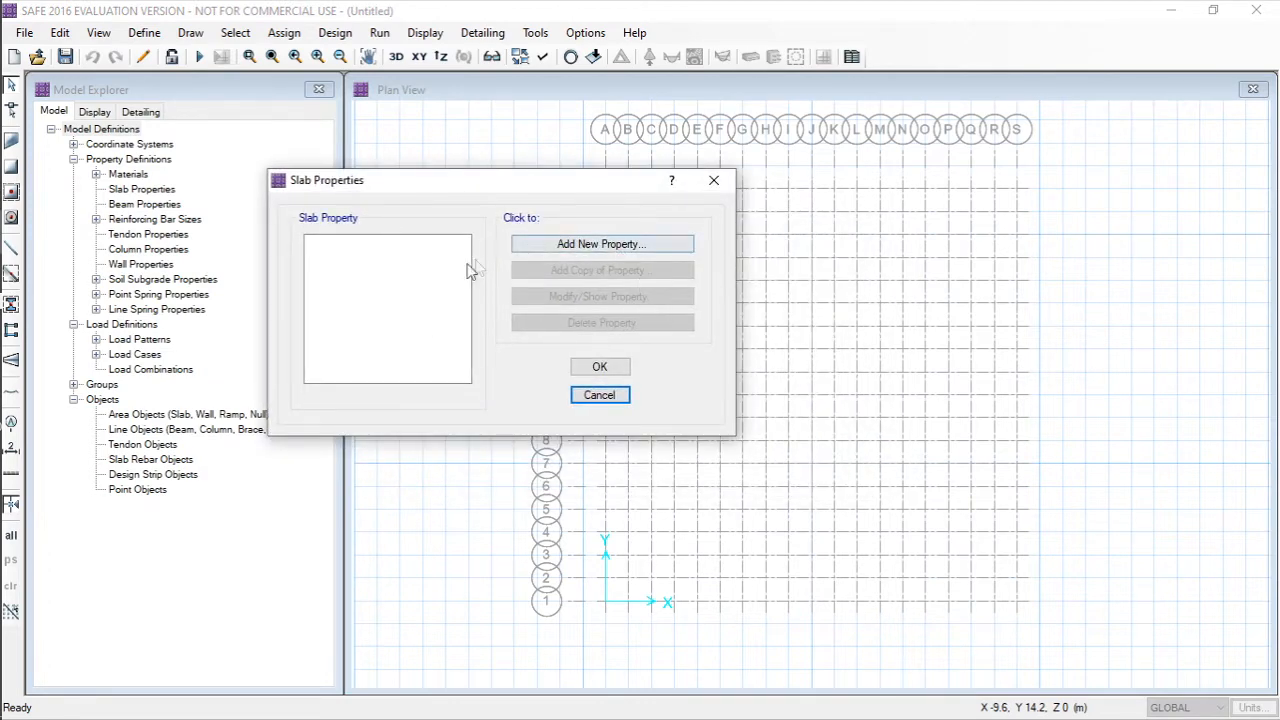
pyautogui.click(587, 254)
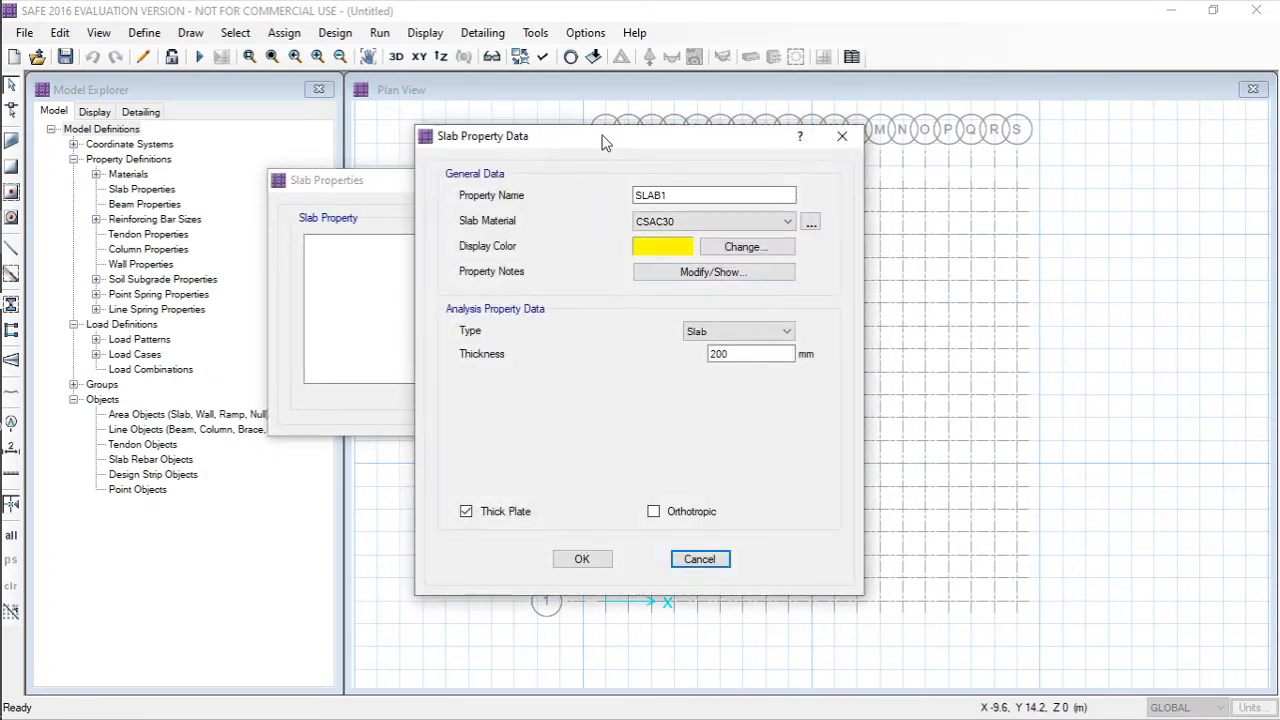
pyautogui.doubleClick(568, 189)
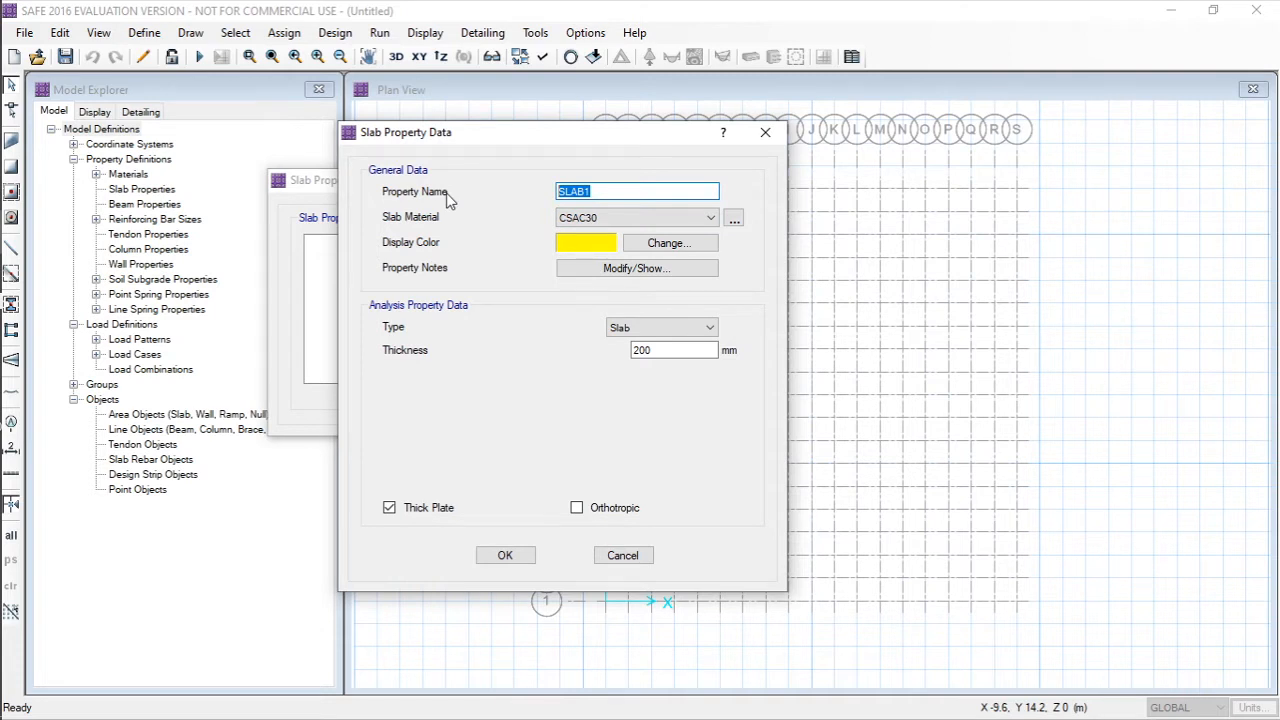
pyautogui.write('M')
pyautogui.click(589, 218)
pyautogui.click(584, 263)
pyautogui.click(593, 218)
pyautogui.click(575, 266)
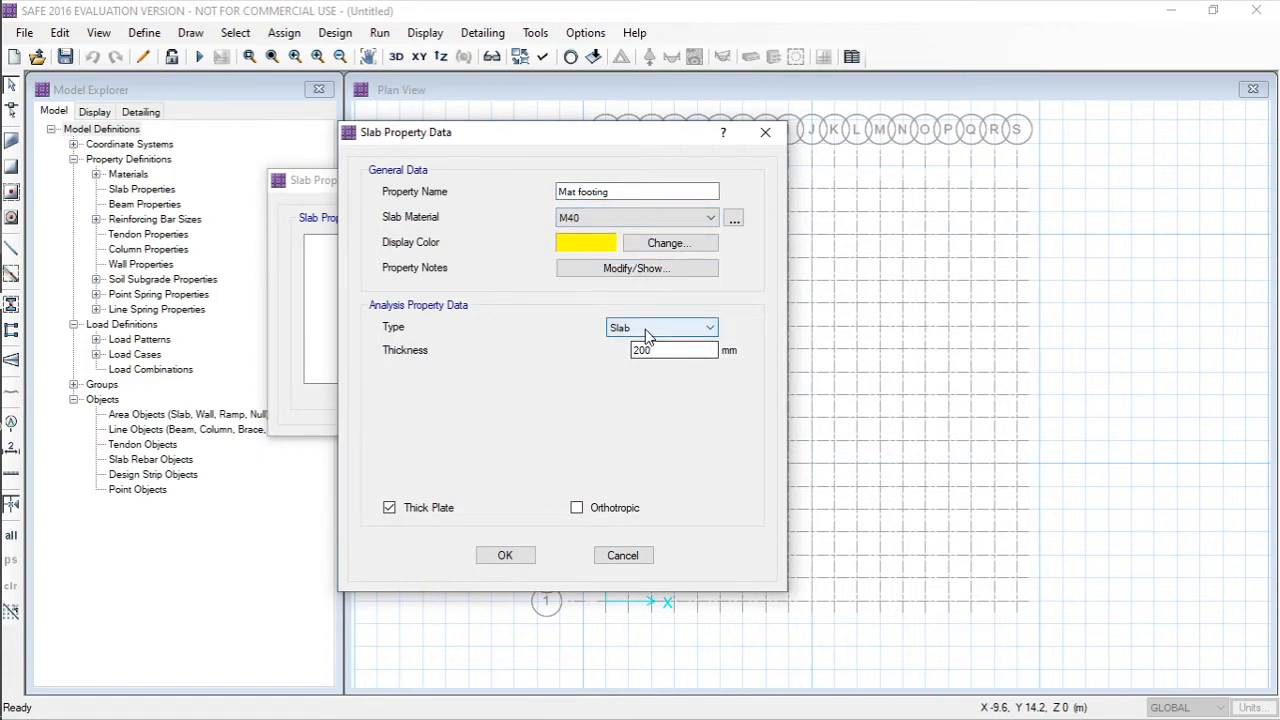
# - Set the Mat footing slab property's type to Mat and its thickness to 600 mm, and accept the slab properties
pyautogui.click(632, 328)
pyautogui.click(637, 406)
pyautogui.doubleClick(660, 350)
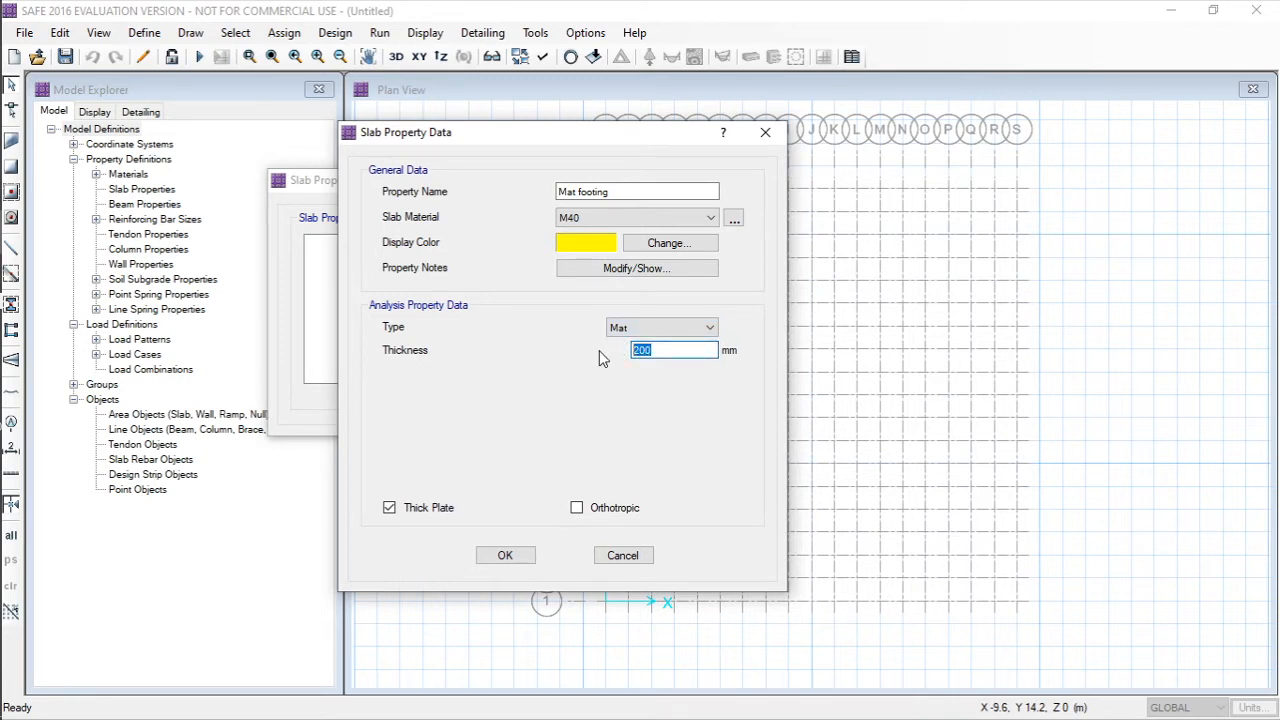
pyautogui.write('600')
pyautogui.click(507, 556)
pyautogui.click(597, 366)
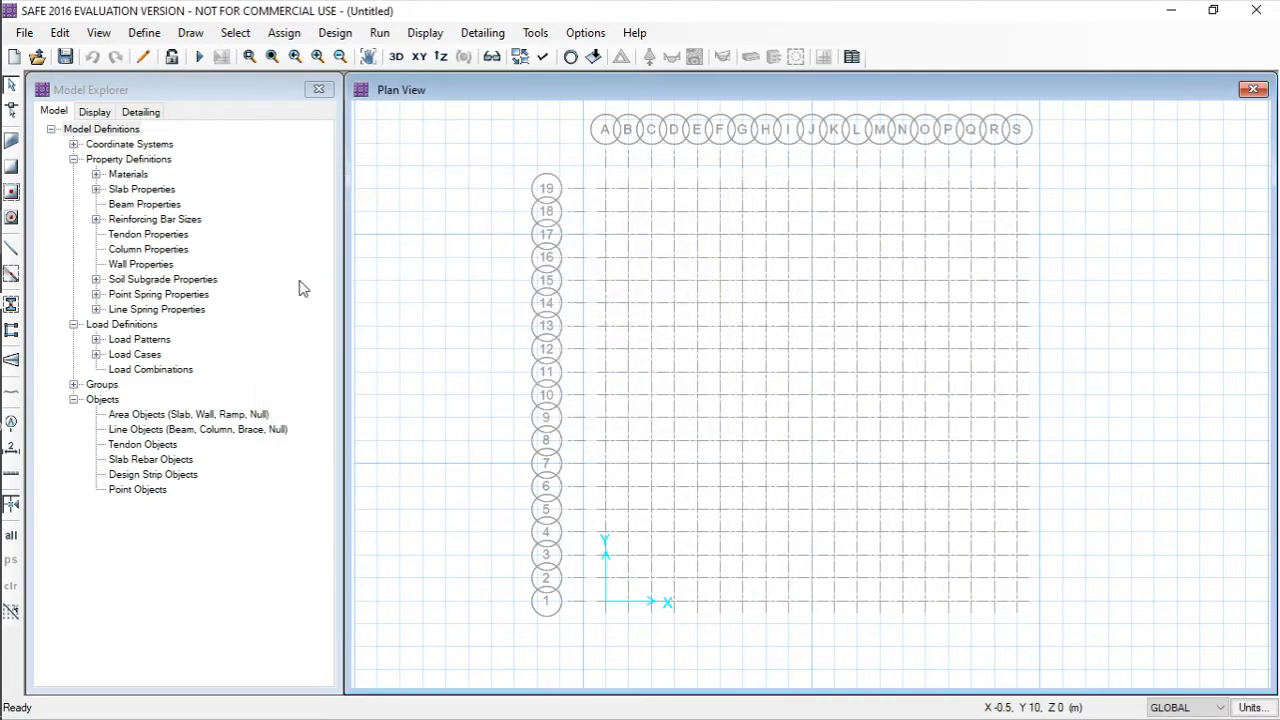
# - Start adding a new column property in the column property definitions
pyautogui.click(143, 33)
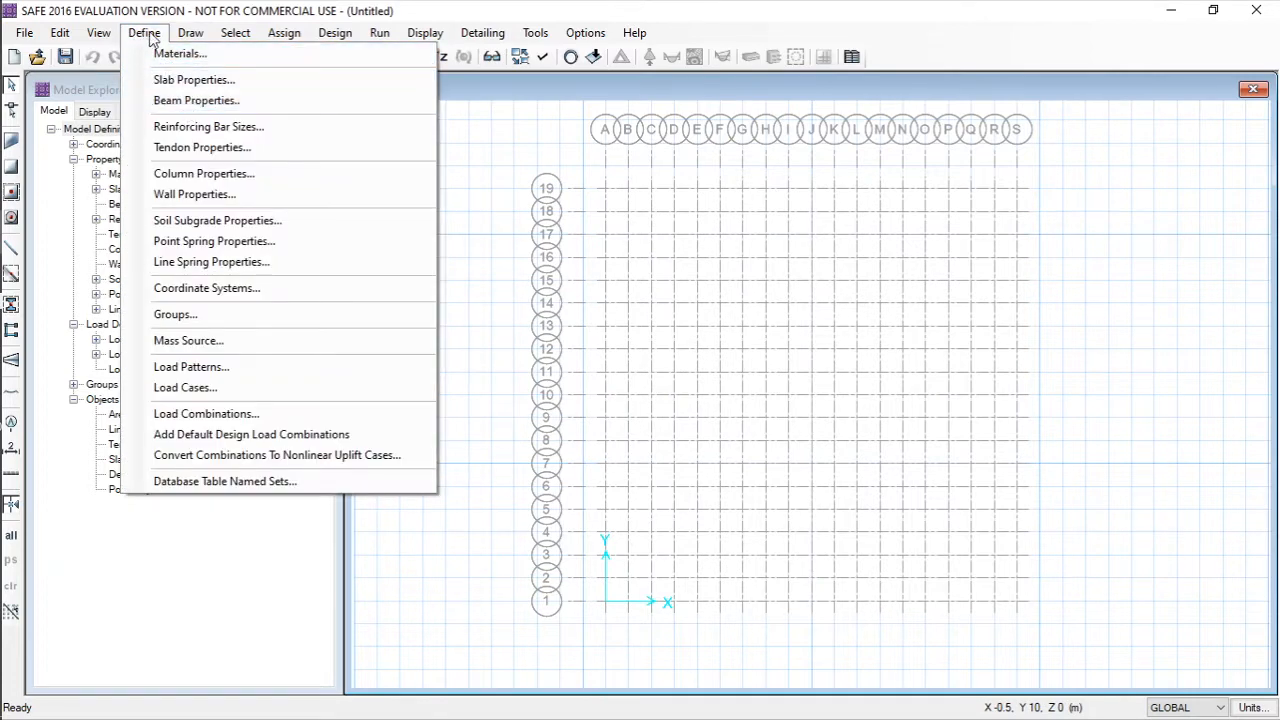
pyautogui.click(190, 174)
pyautogui.moveTo(641, 240); pyautogui.dragTo(459, 158)
pyautogui.click(582, 232)
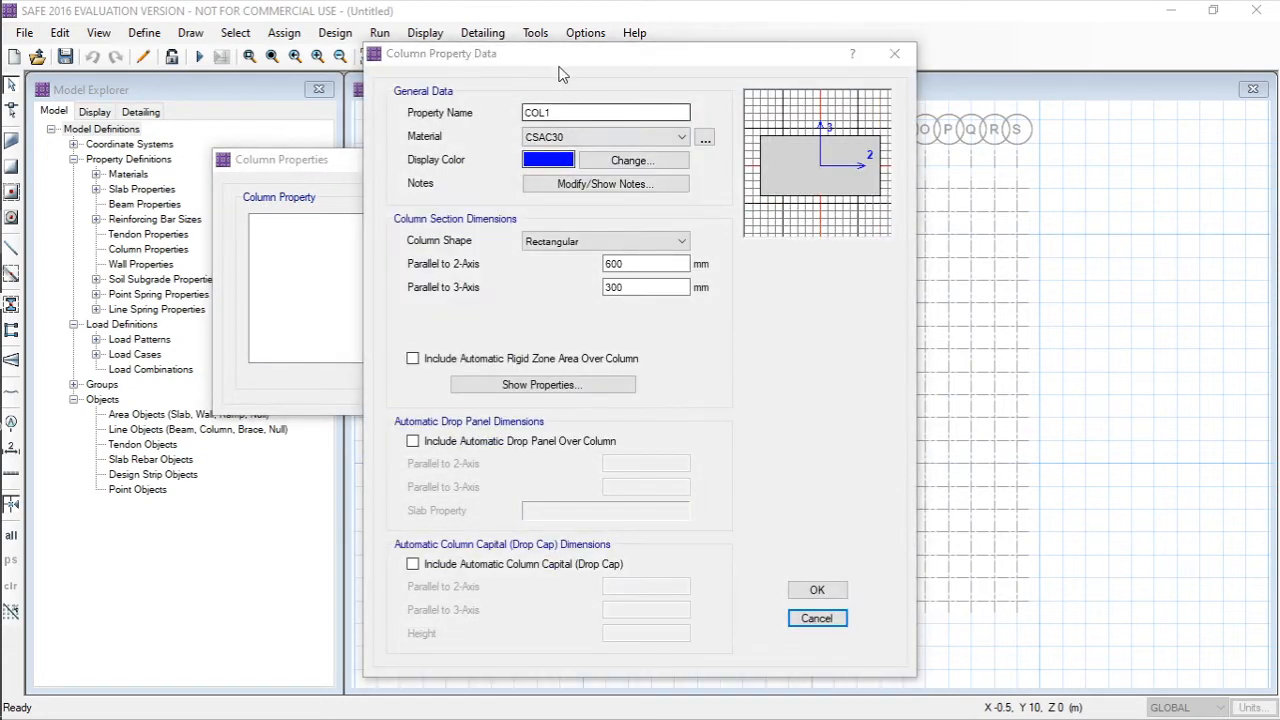
pyautogui.moveTo(546, 58); pyautogui.dragTo(610, 65)
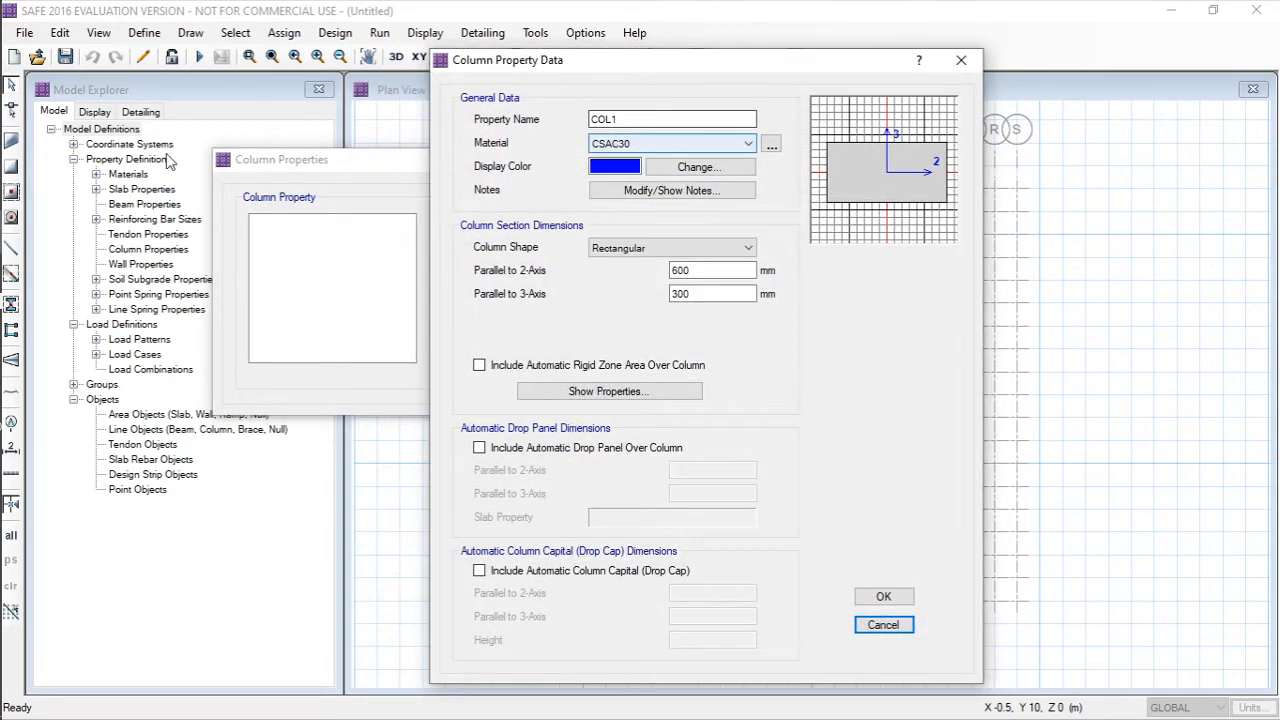
# - Switch to PowerPoint and check the column sizes on the Structural Section Specification slide
pyautogui.click(35, 300)
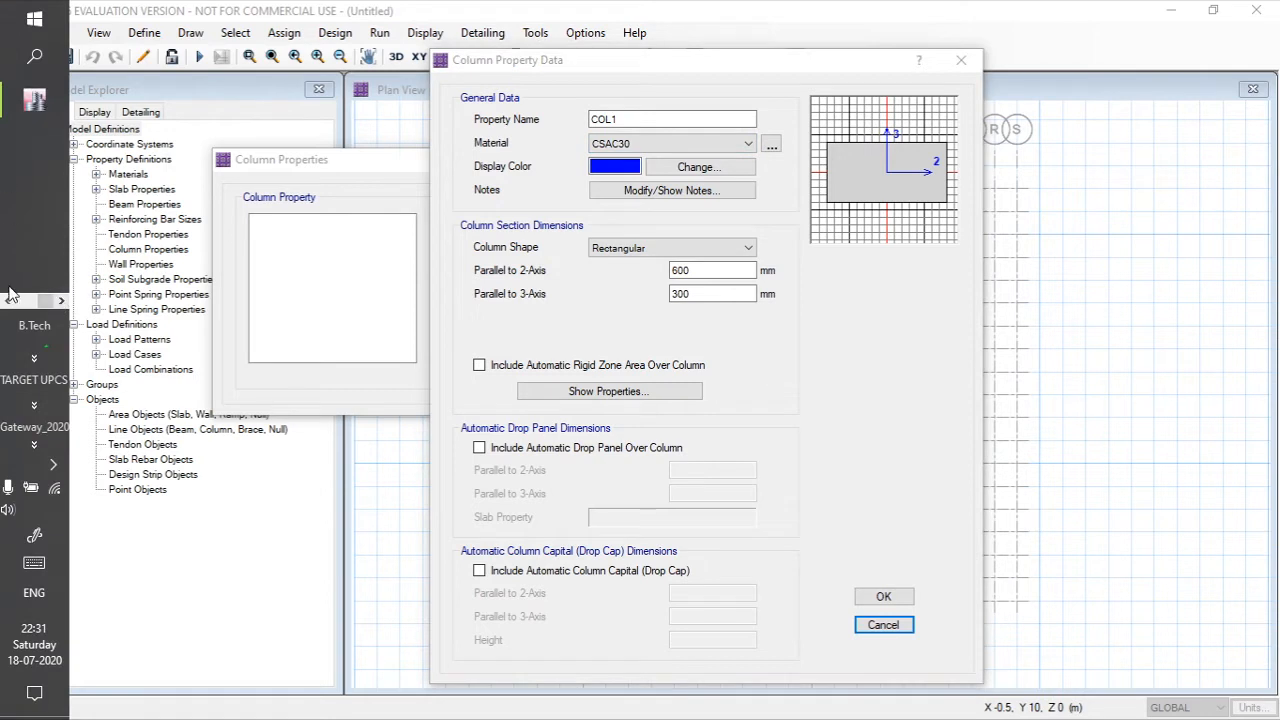
pyautogui.click(31, 102)
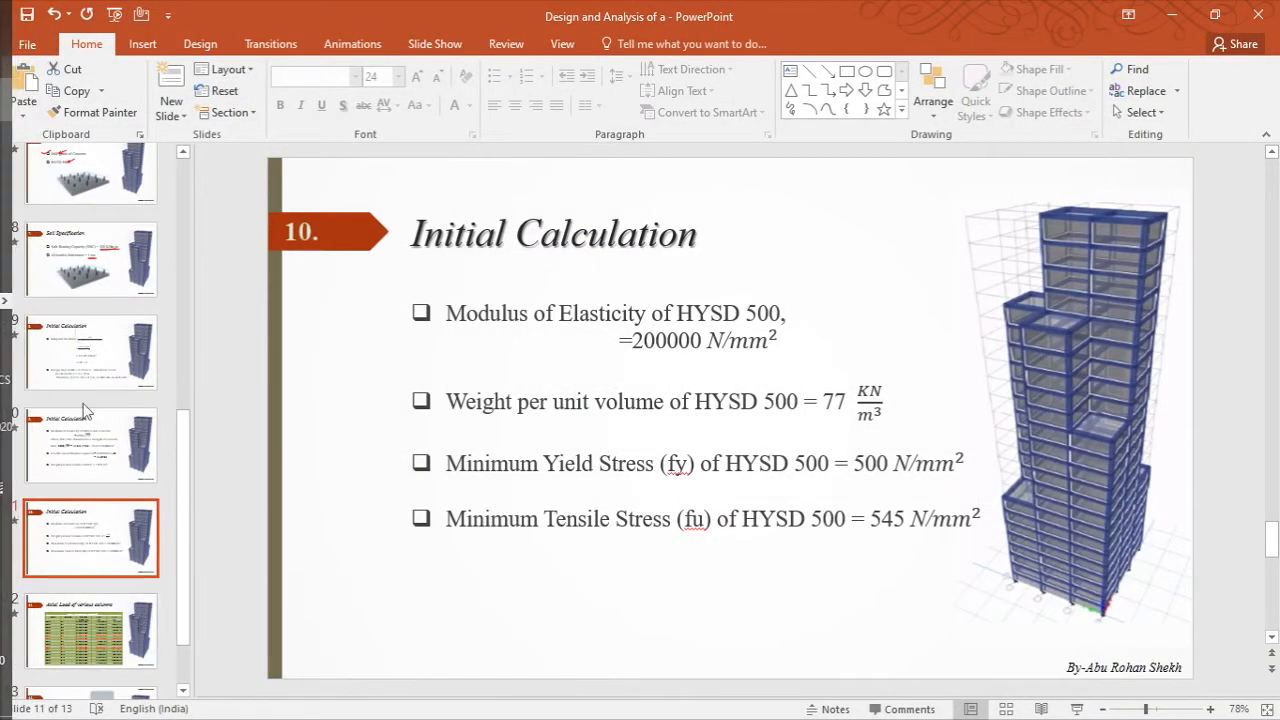
pyautogui.scroll(3, 95, 252)
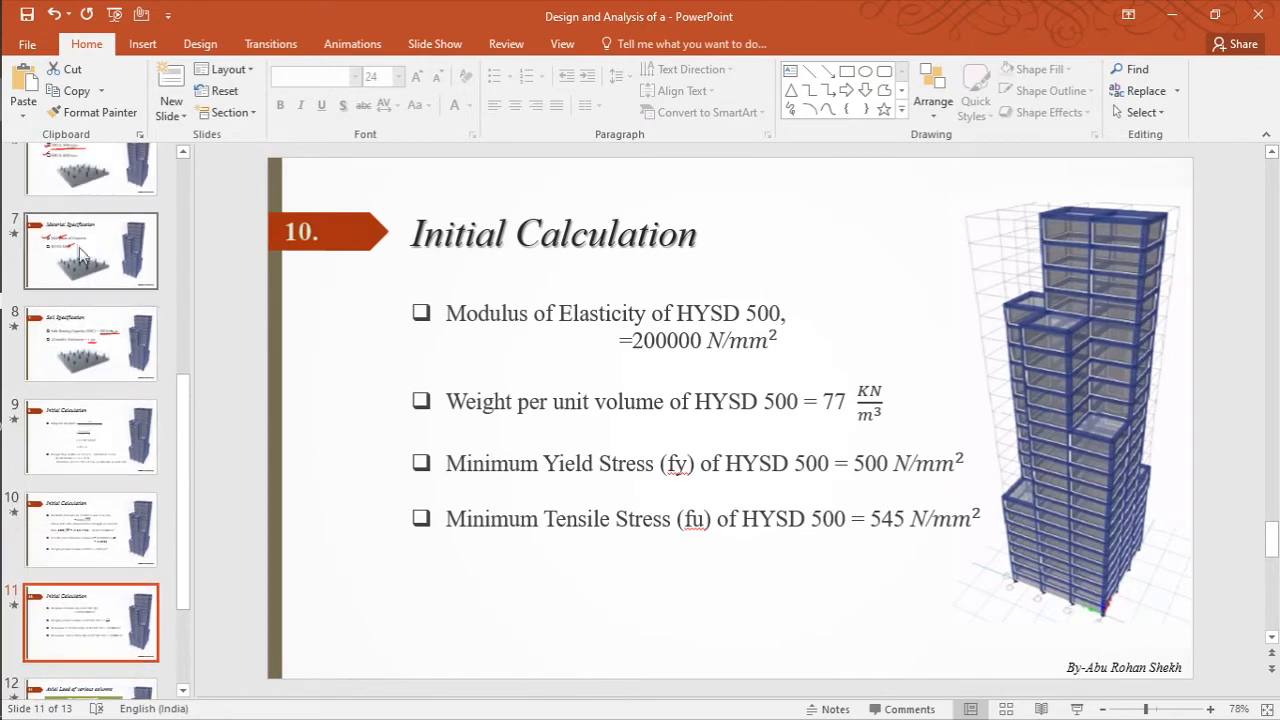
pyautogui.scroll(1, 95, 290)
pyautogui.click(80, 315)
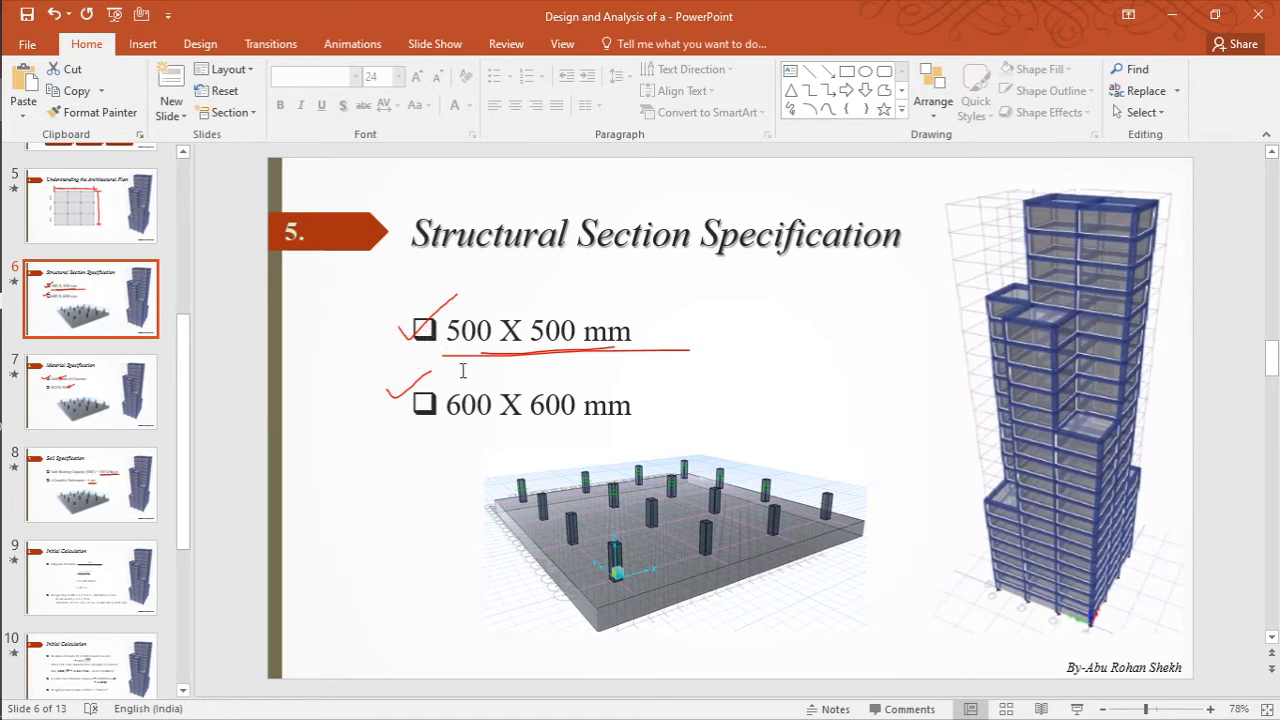
# - Switch to ETABS and list the Story1 columns among the model's structural objects
pyautogui.moveTo(3, 330)
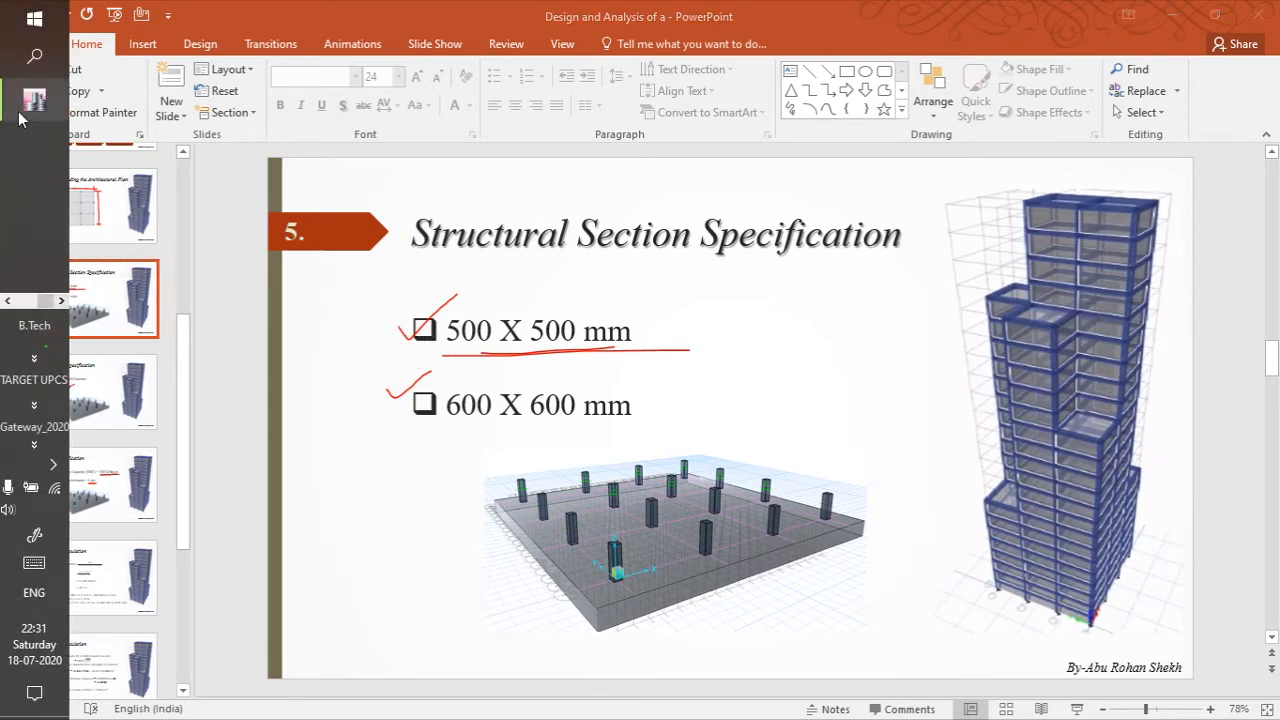
pyautogui.click(22, 112)
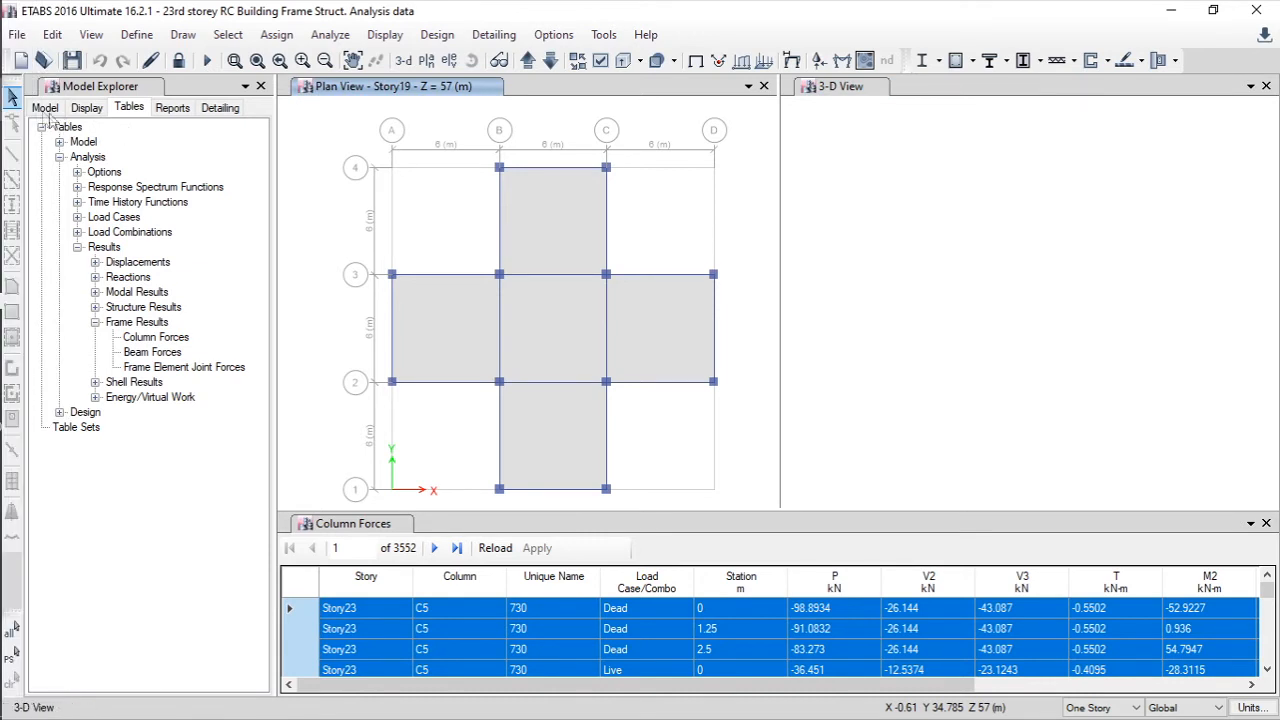
pyautogui.click(45, 108)
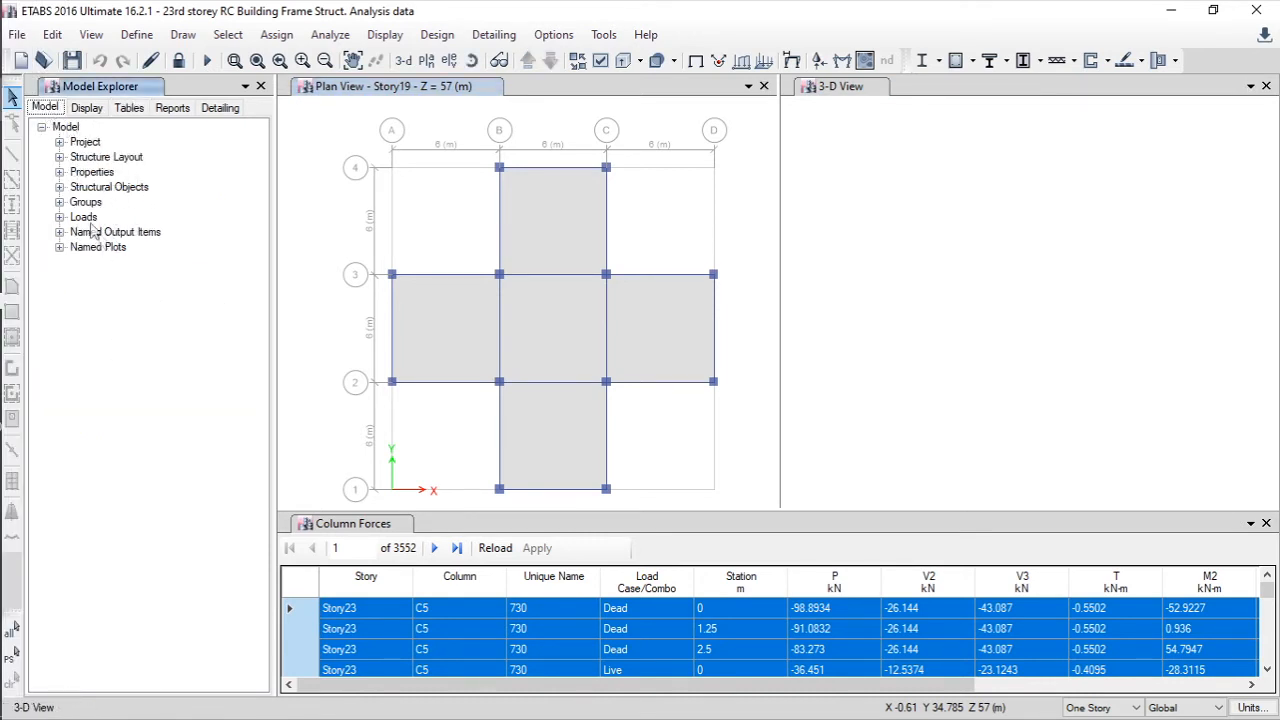
pyautogui.click(59, 187)
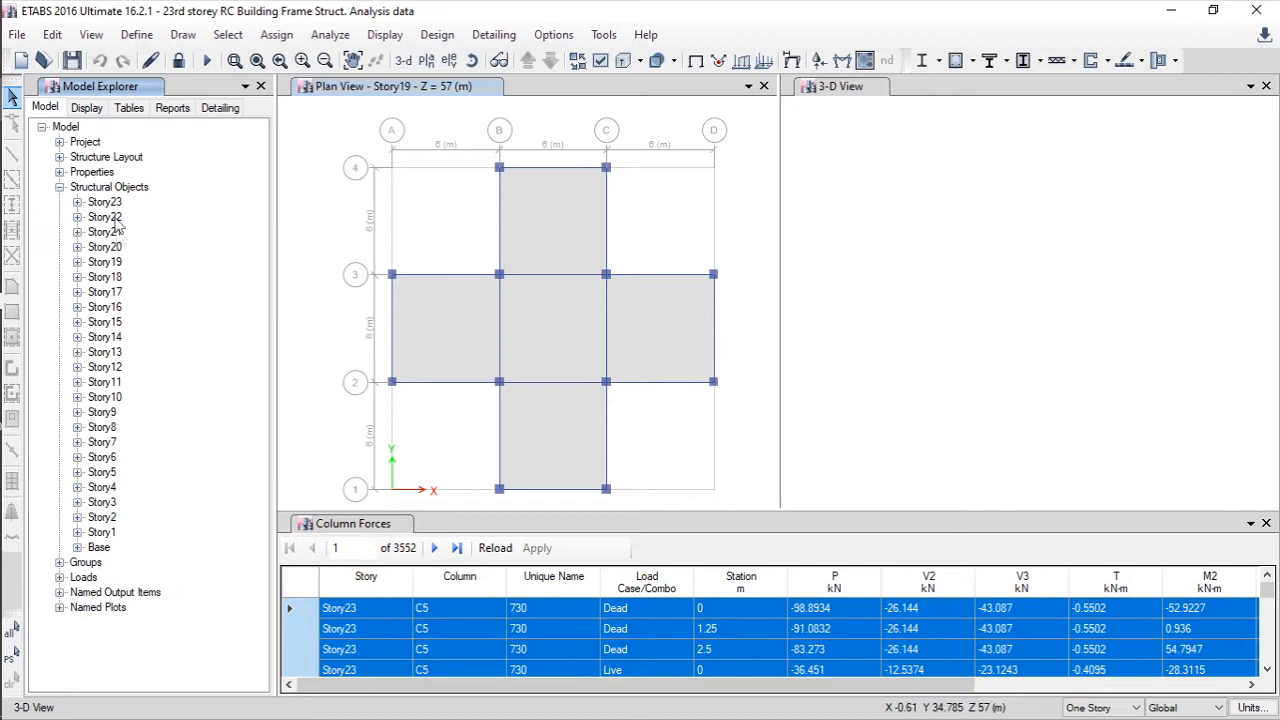
pyautogui.click(77, 532)
pyautogui.scroll(-2, 128, 449)
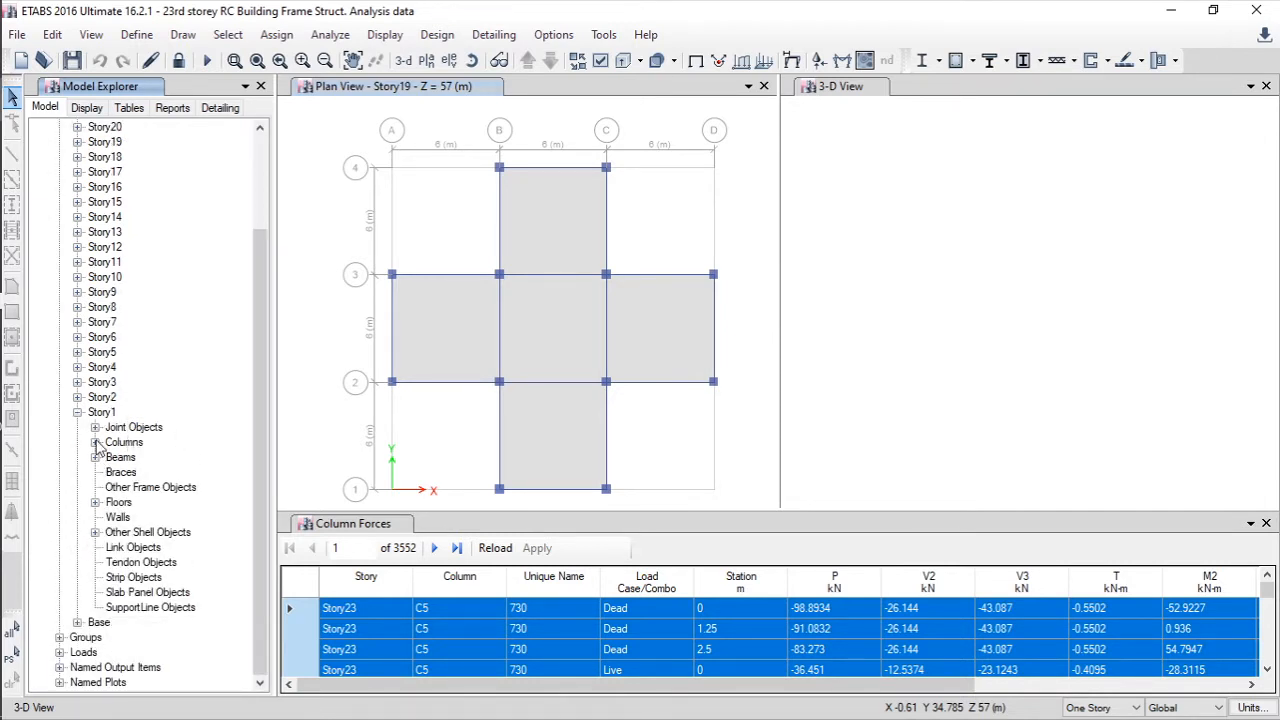
pyautogui.click(95, 442)
pyautogui.scroll(-2, 147, 407)
pyautogui.click(129, 369)
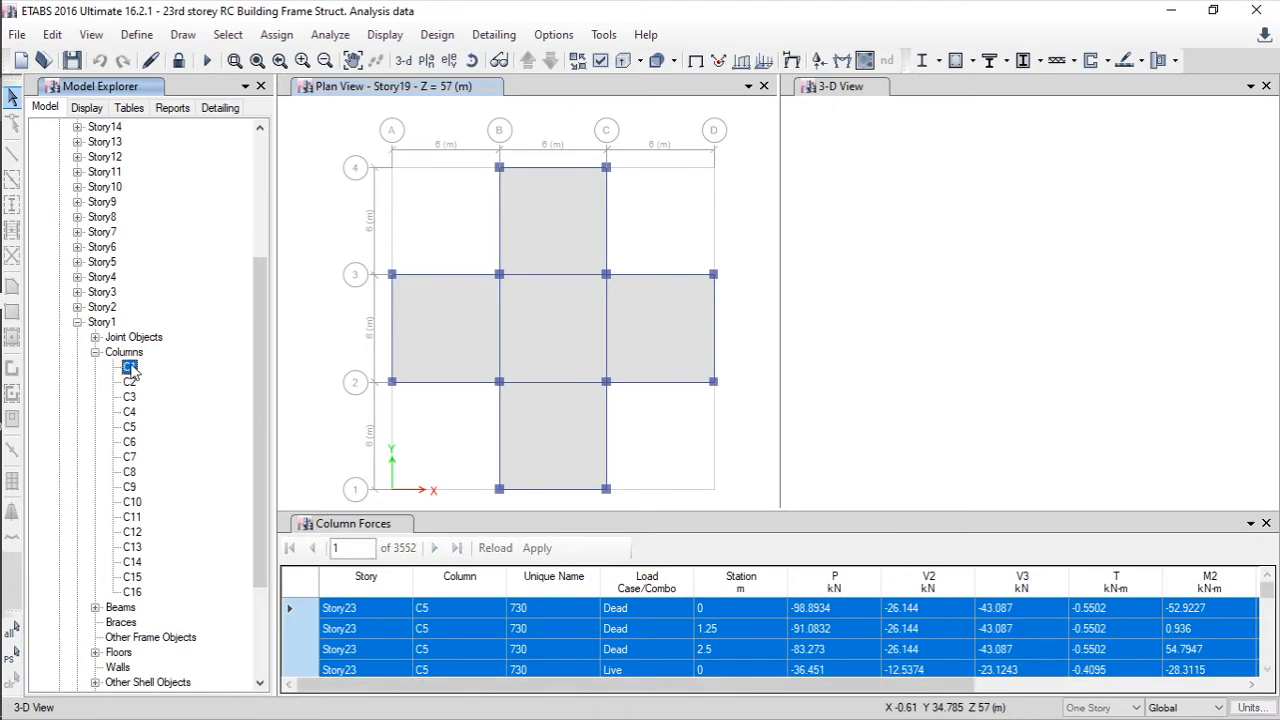
# - Open the information of Story1 column C1, check its assigned section property, and close it
pyautogui.doubleClick(129, 368)
pyautogui.moveTo(605, 50); pyautogui.dragTo(508, 24)
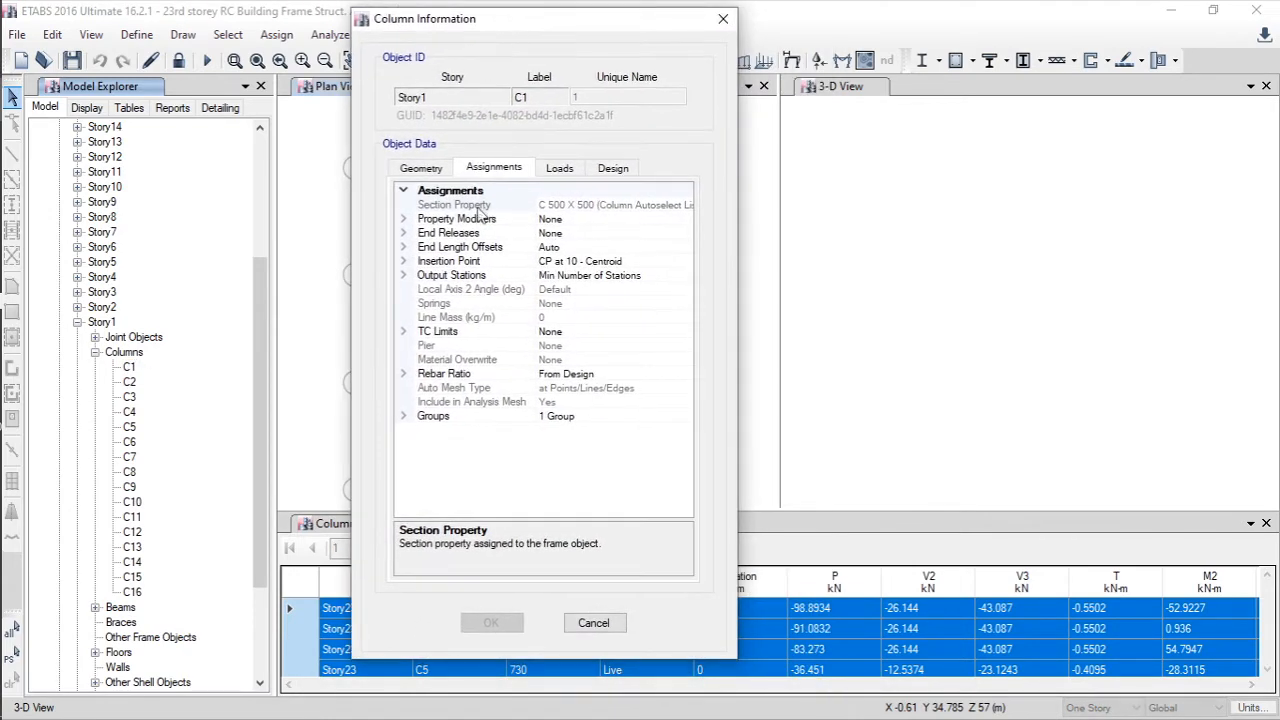
pyautogui.click(438, 171)
pyautogui.click(494, 169)
pyautogui.click(723, 19)
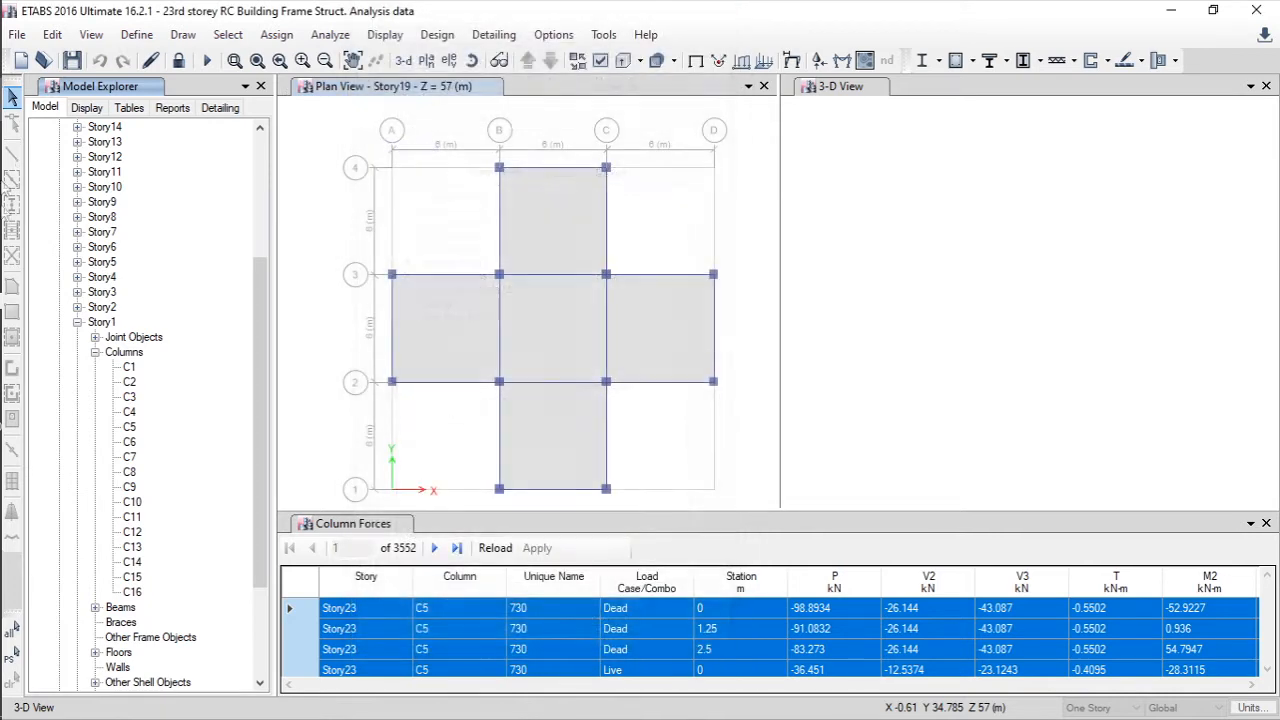
# - Check the assigned section properties of Story1 columns C6, C7 and C11
pyautogui.moveTo(2, 240)
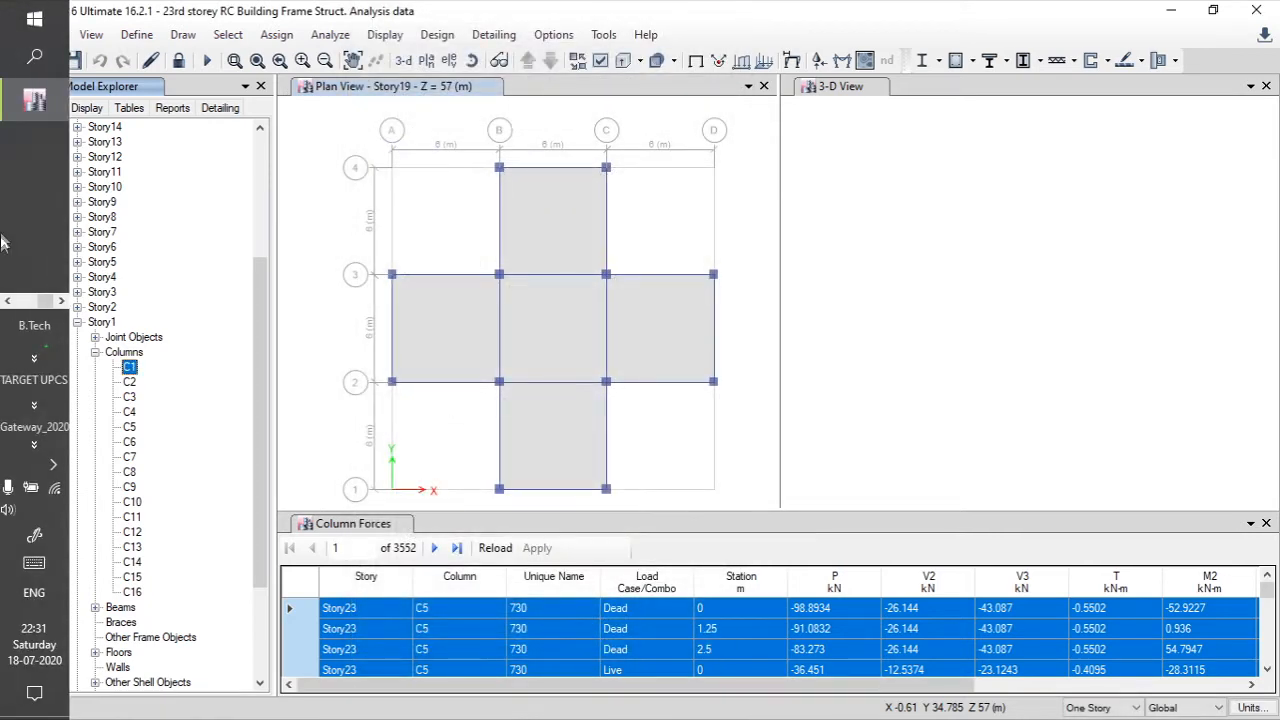
pyautogui.click(133, 444)
pyautogui.doubleClick(133, 444)
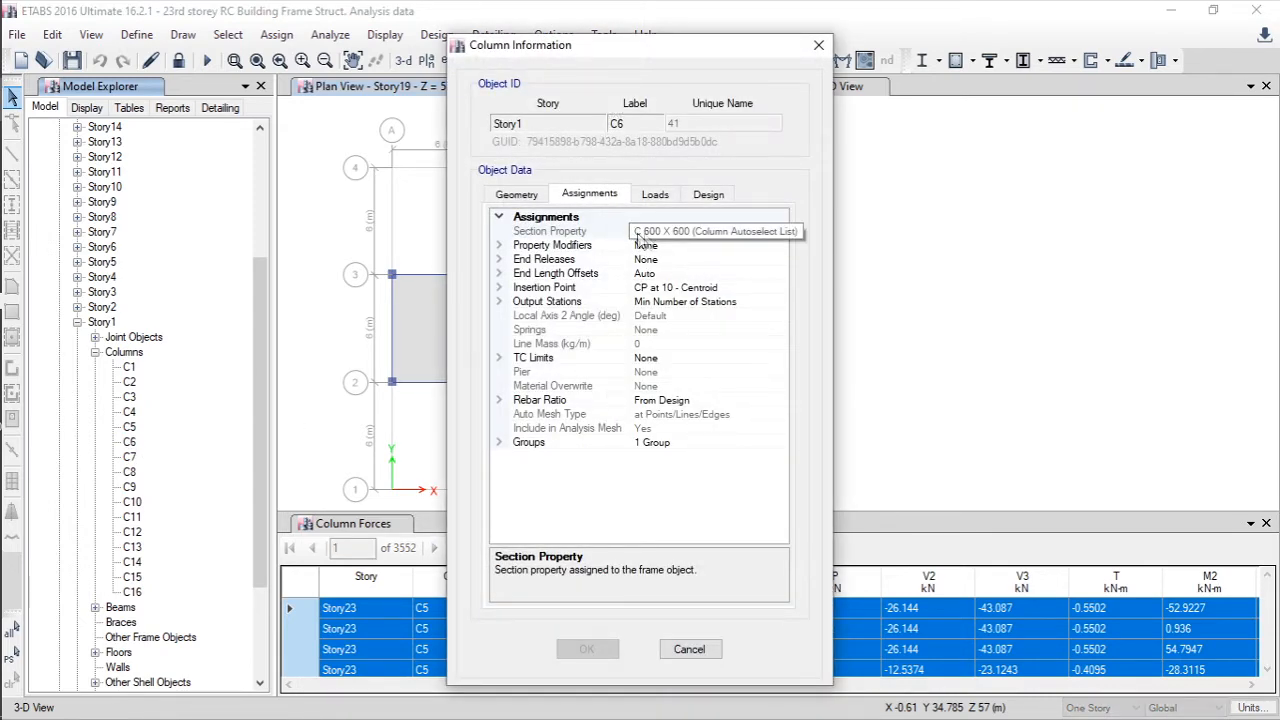
pyautogui.click(818, 45)
pyautogui.click(138, 459)
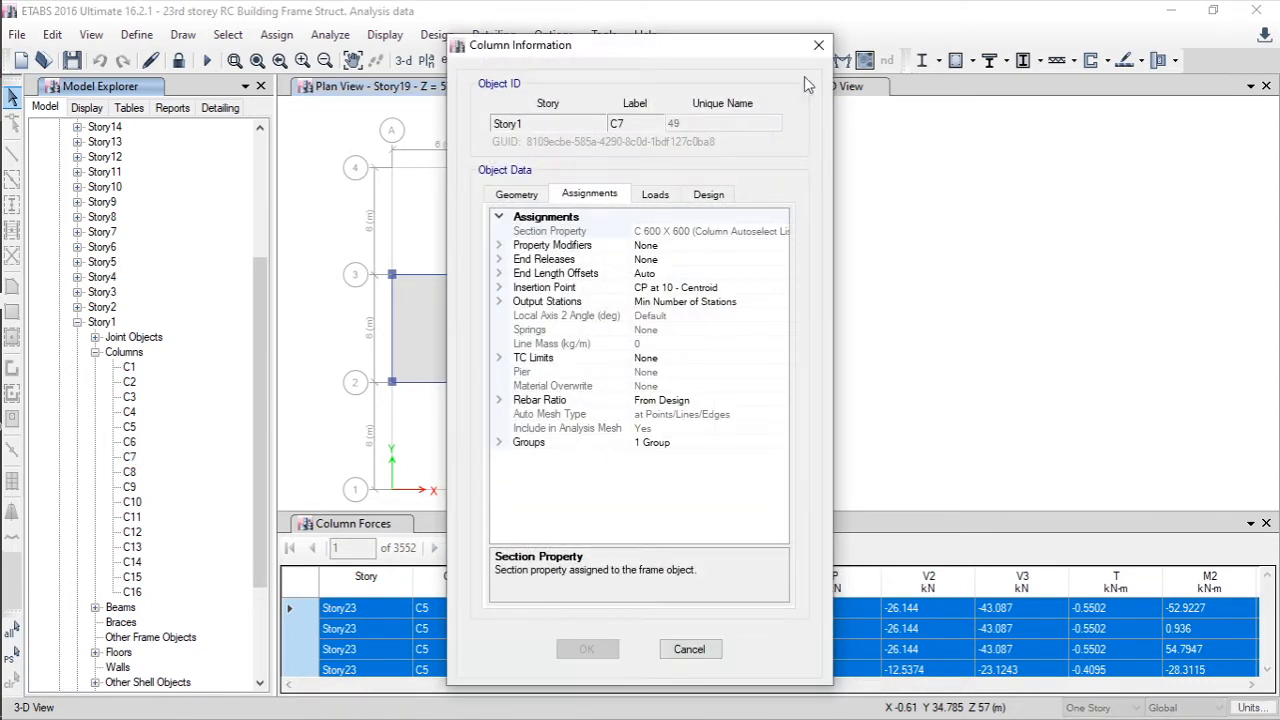
pyautogui.click(818, 45)
pyautogui.click(131, 516)
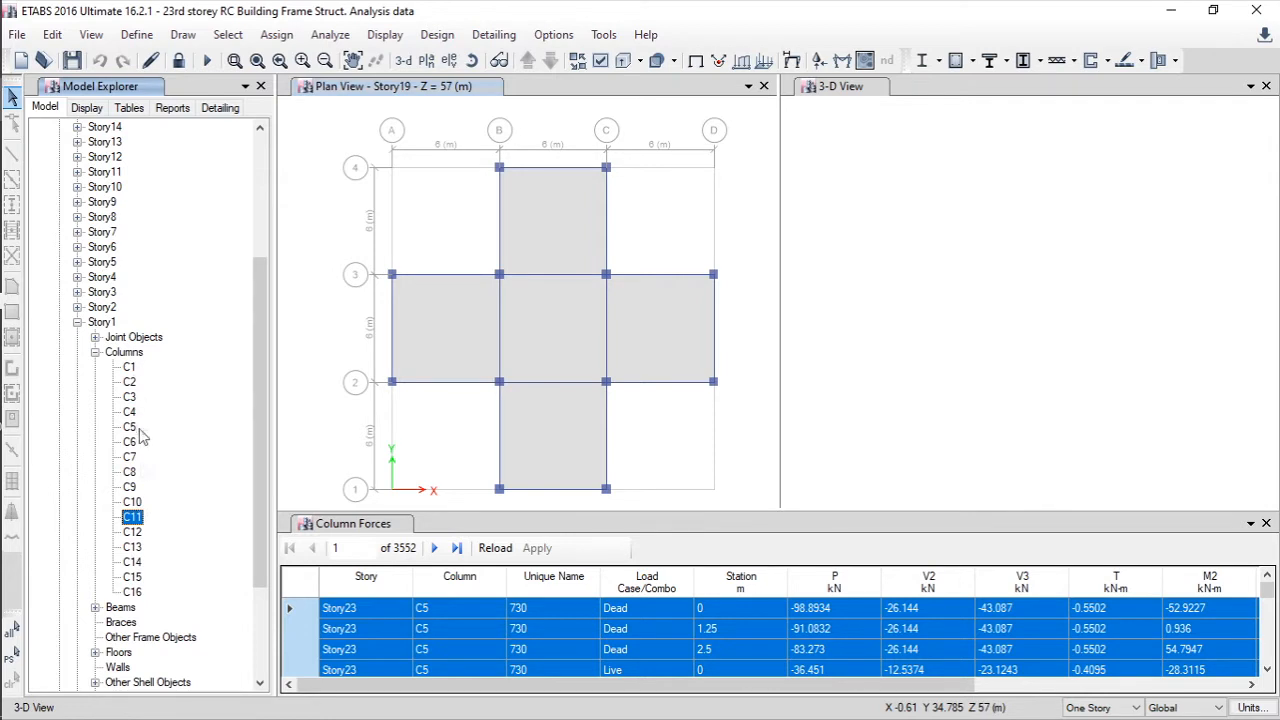
# - Return to SAFE, give column property COL1 the material M40 and a 500 by 500 mm rectangular section, and accept it
pyautogui.click(6, 311)
pyautogui.moveTo(4, 243)
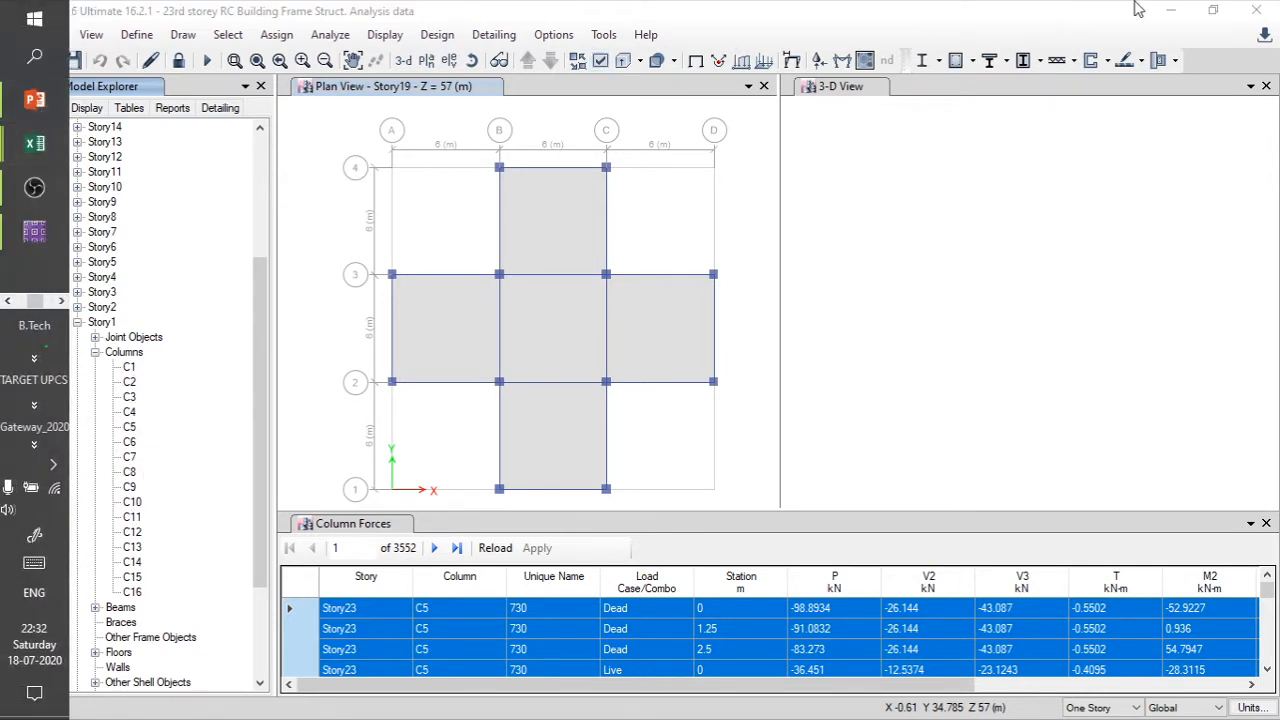
pyautogui.click(1170, 15)
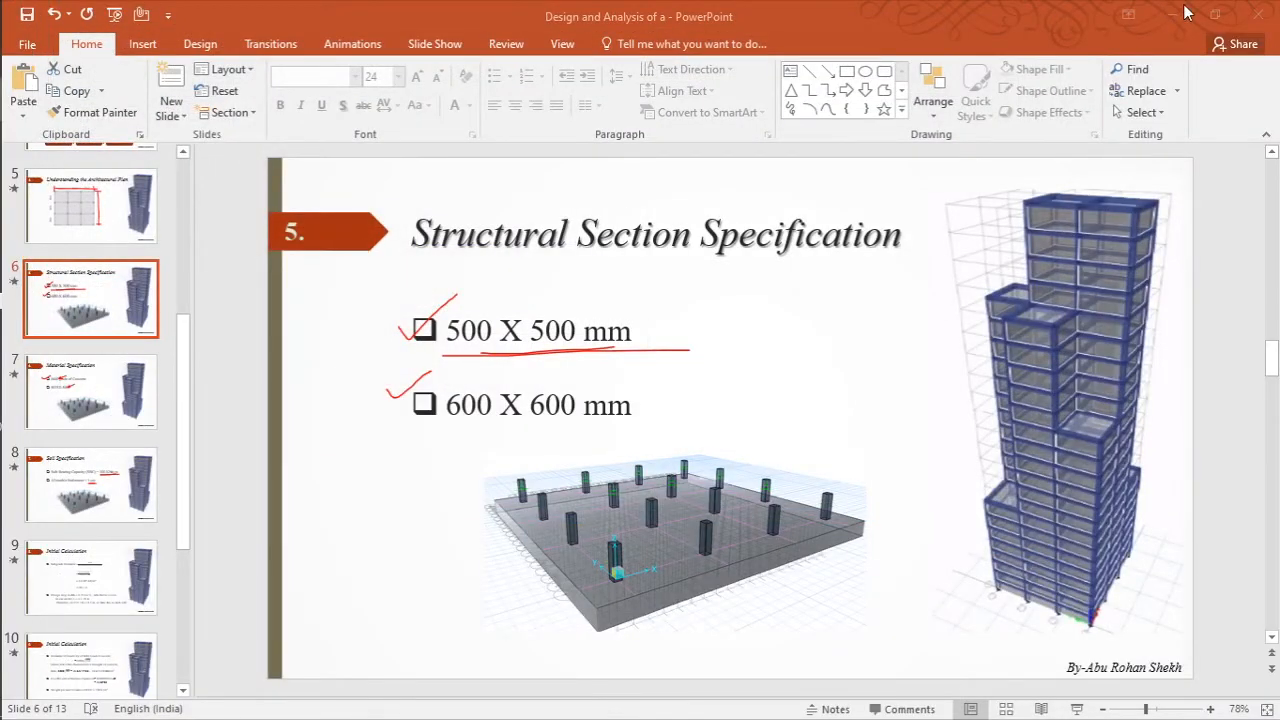
pyautogui.click(1180, 13)
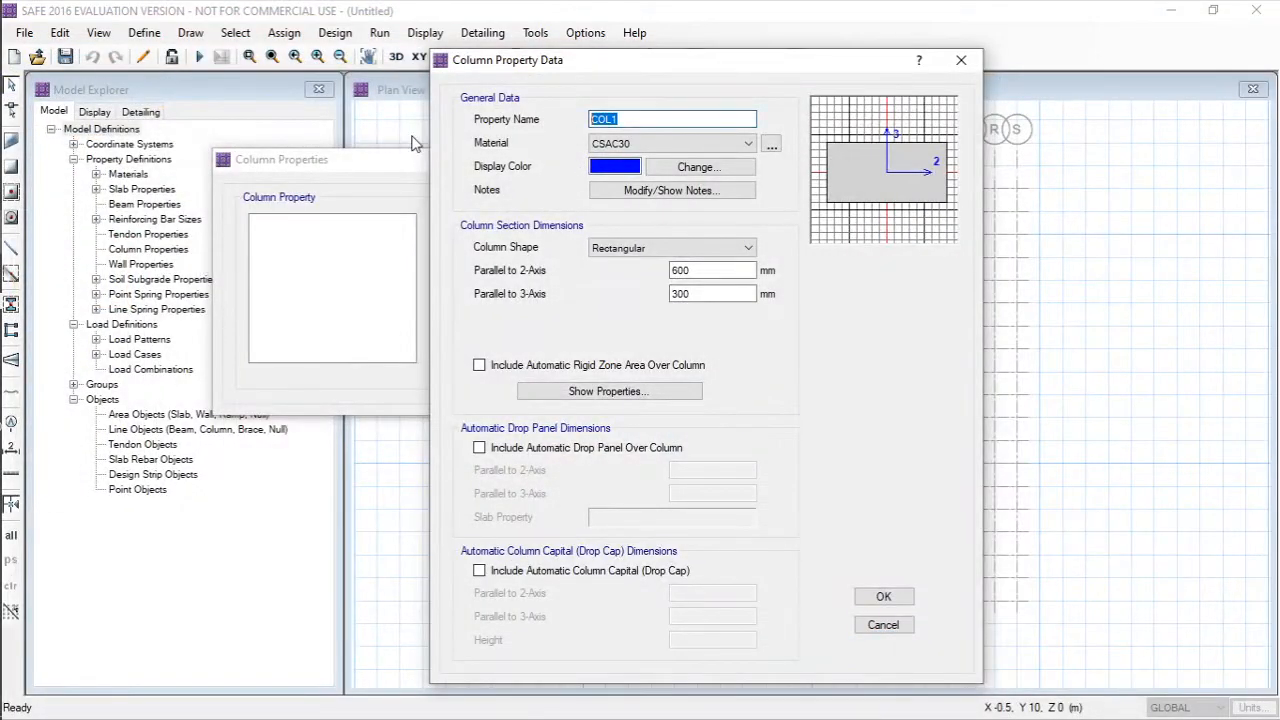
pyautogui.click(627, 143)
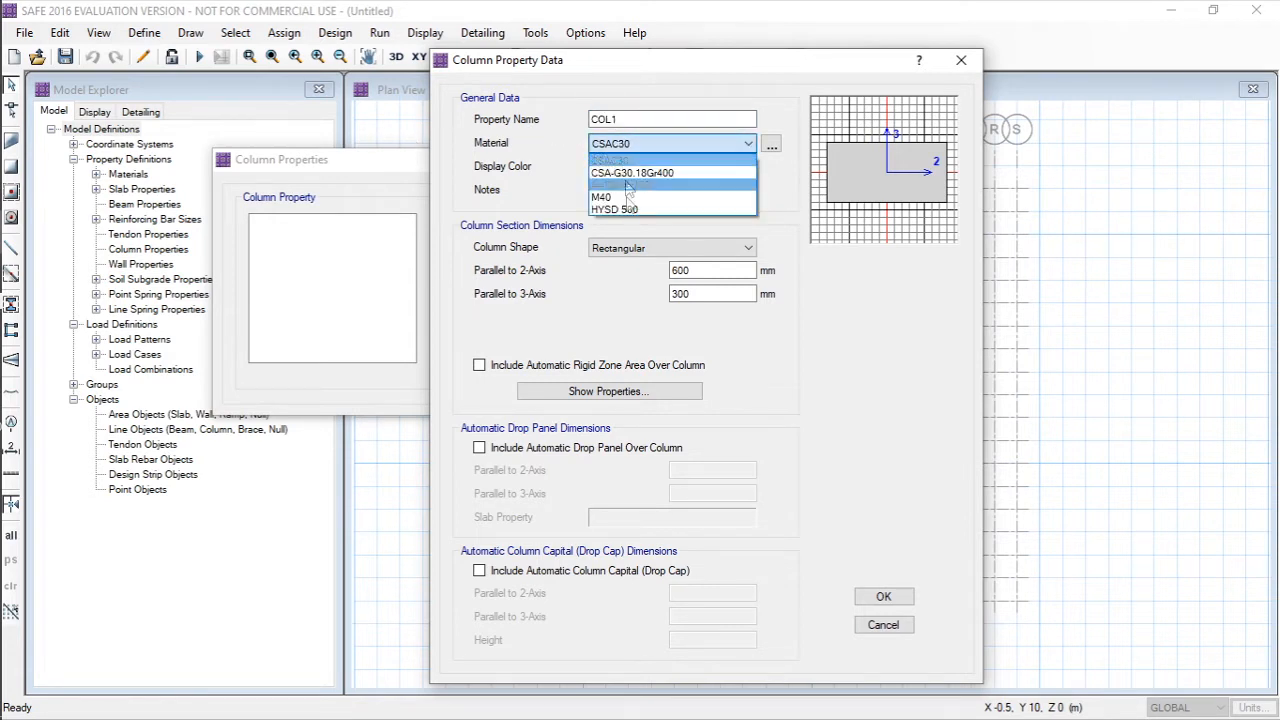
pyautogui.click(622, 198)
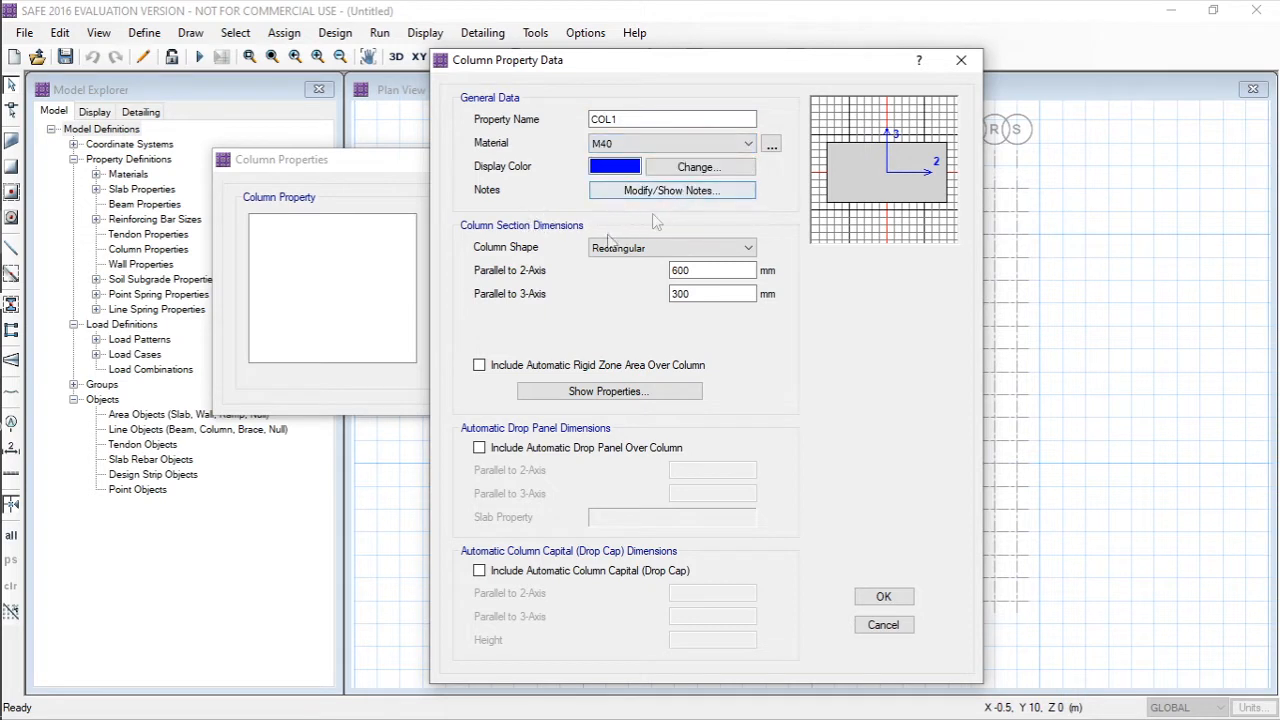
pyautogui.doubleClick(690, 270)
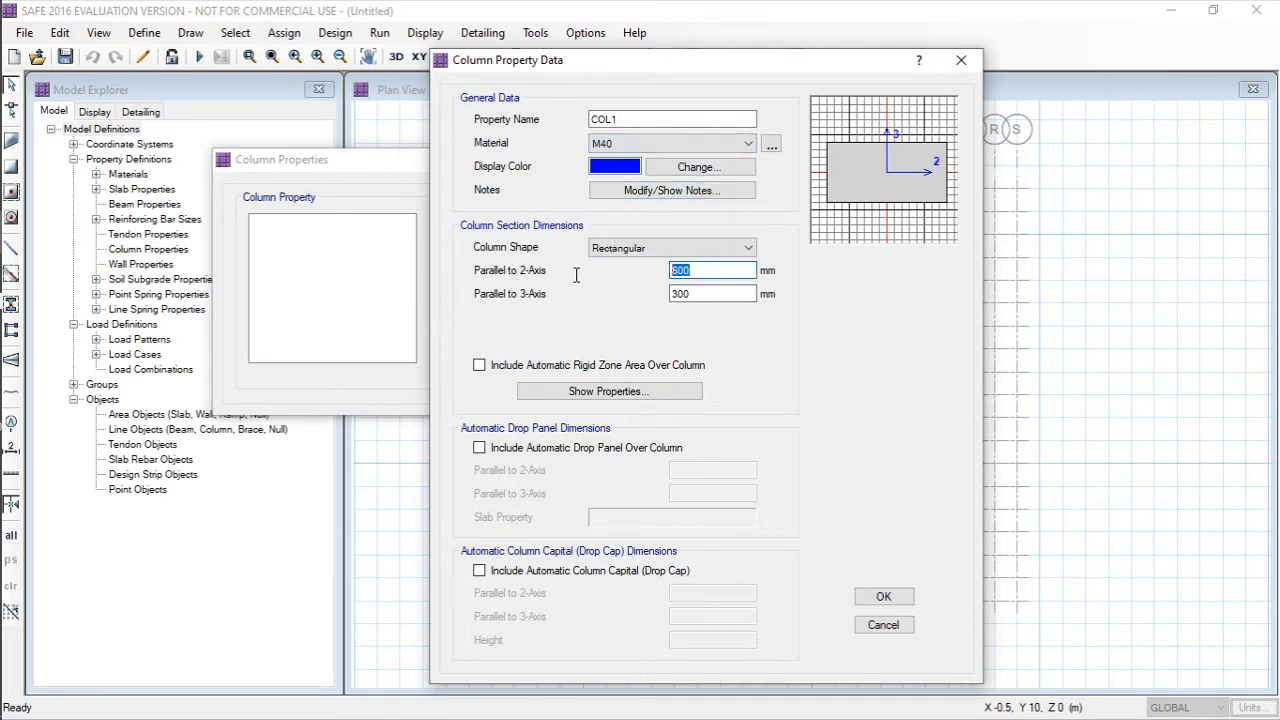
pyautogui.press('Tab')
pyautogui.doubleClick(686, 293)
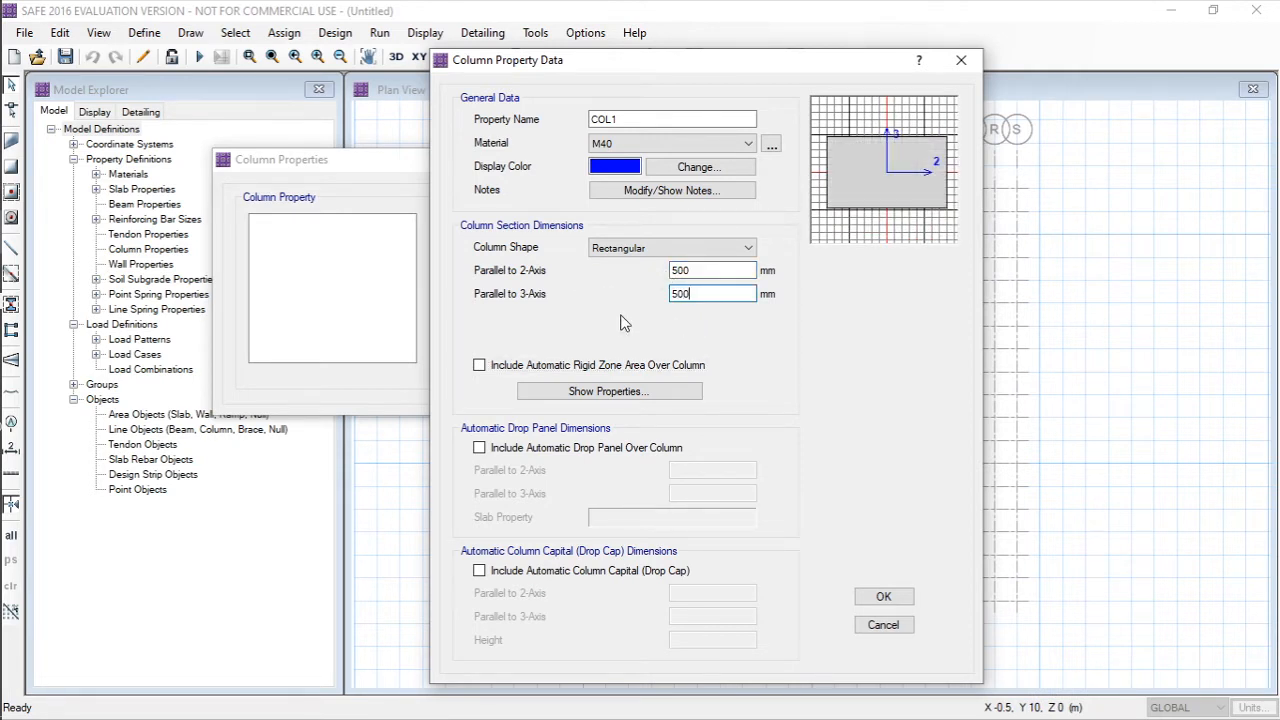
pyautogui.moveTo(604, 62); pyautogui.dragTo(511, 57)
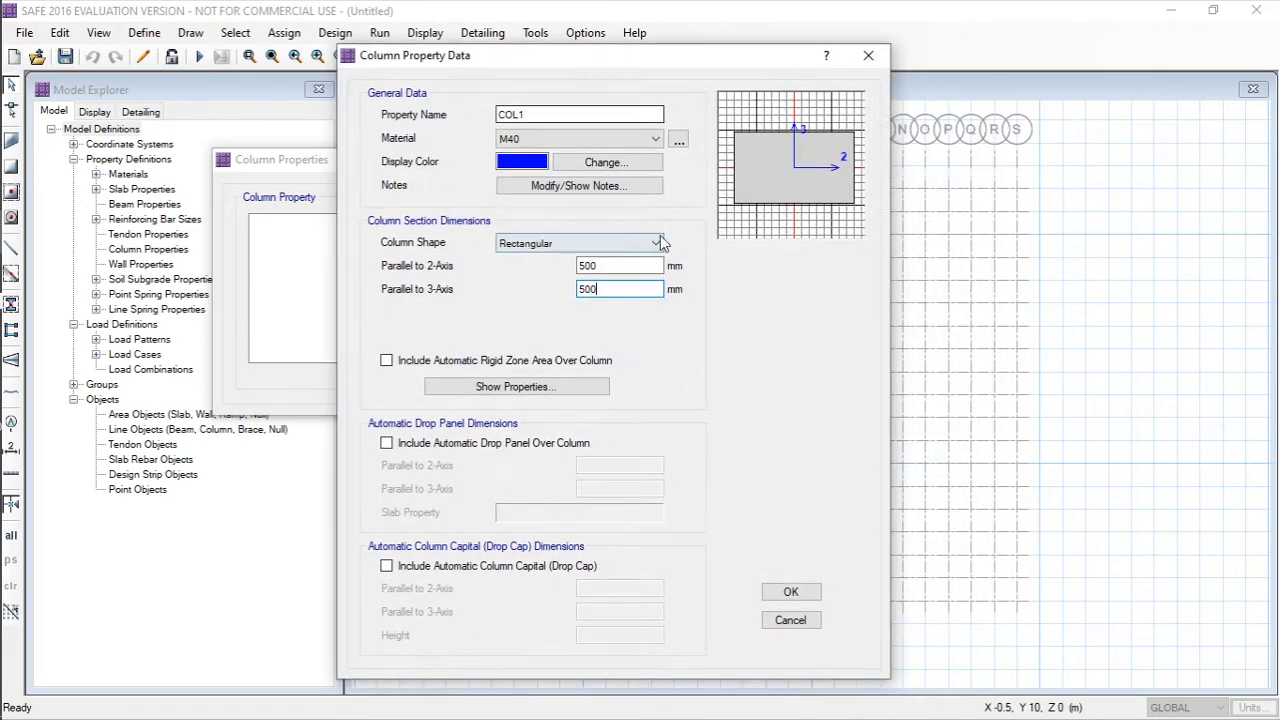
pyautogui.click(791, 593)
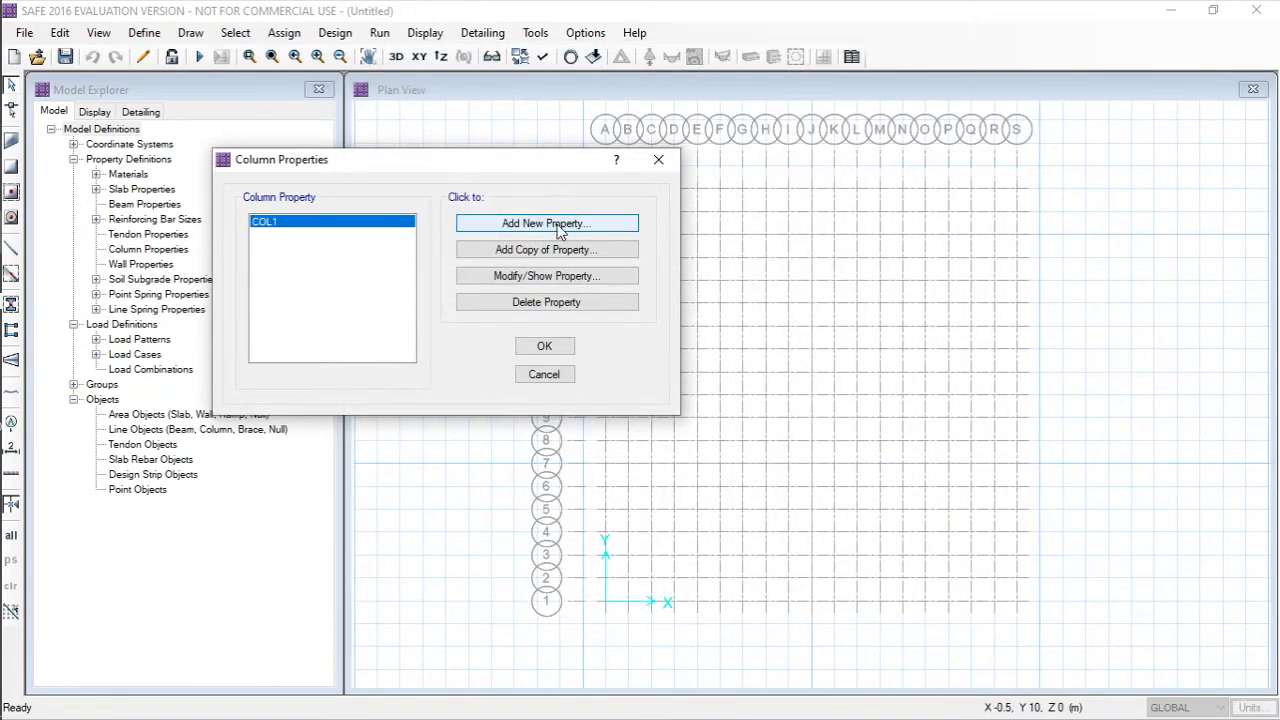
# - Add a copy of COL1 as COL2 with a 600 by 600 mm section and accept it
pyautogui.click(540, 251)
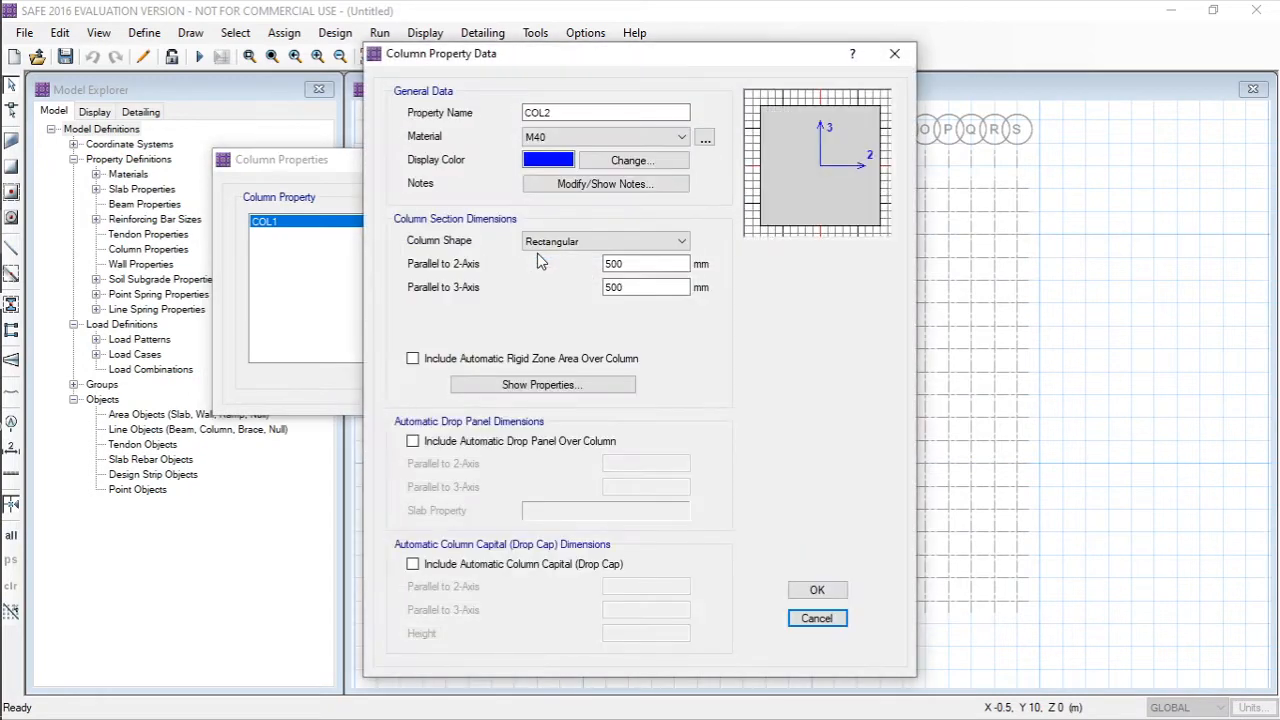
pyautogui.doubleClick(647, 264)
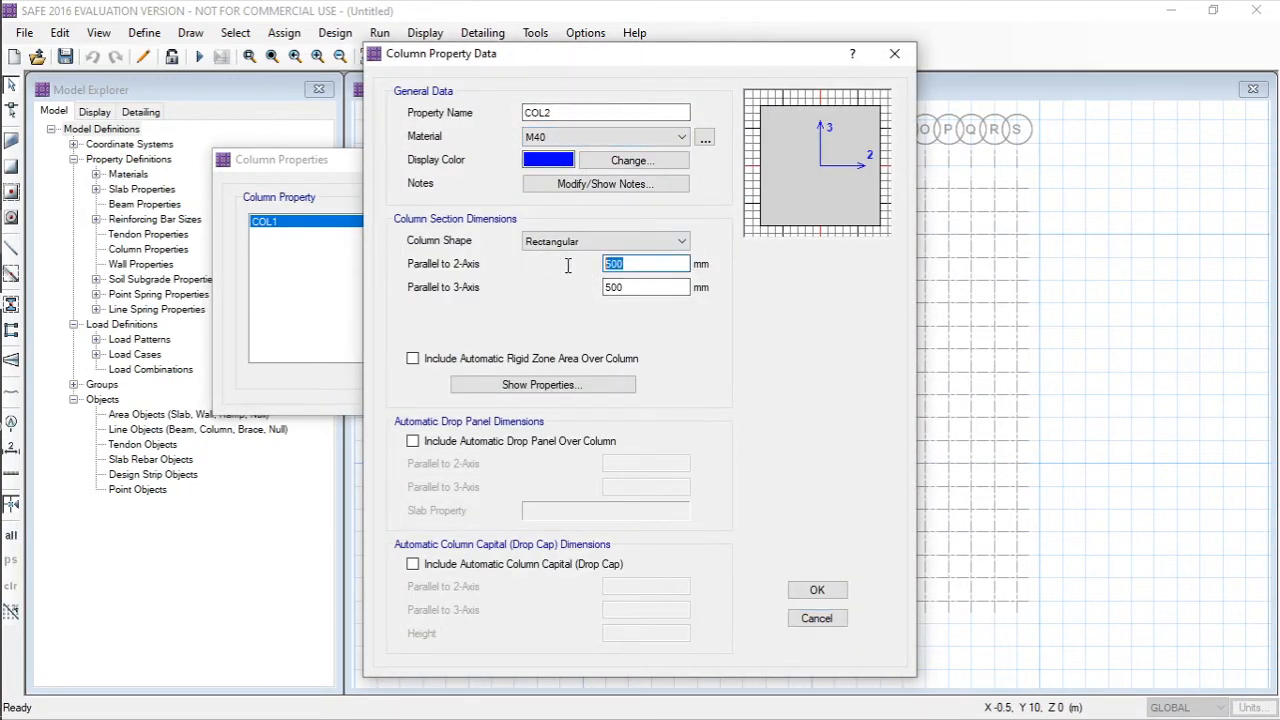
pyautogui.write('600')
pyautogui.press('Tab')
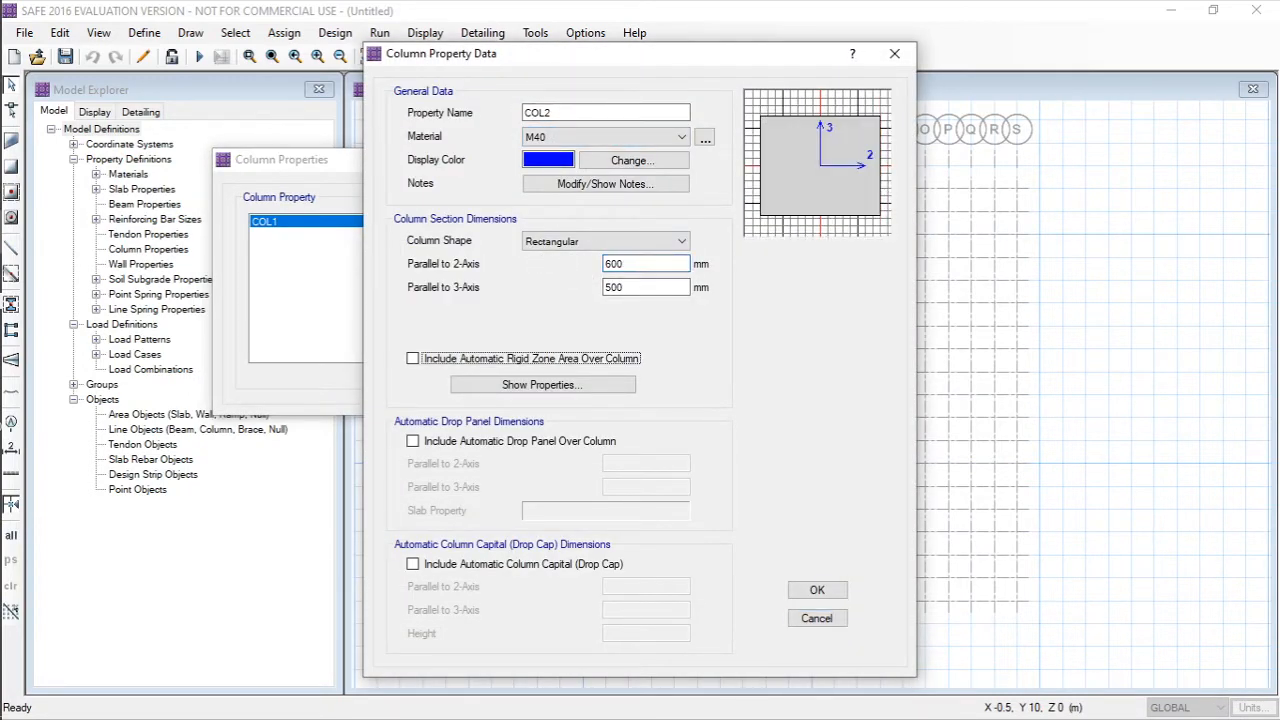
pyautogui.doubleClick(647, 287)
pyautogui.write('6')
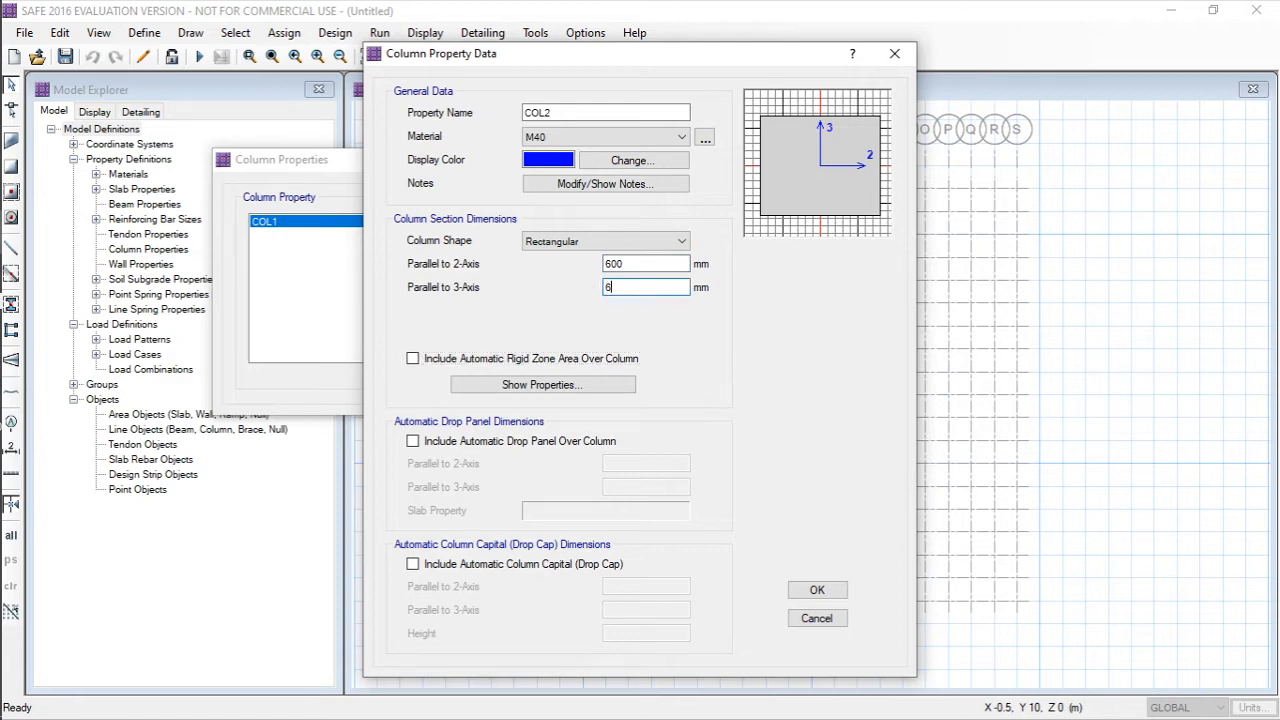
pyautogui.click(817, 590)
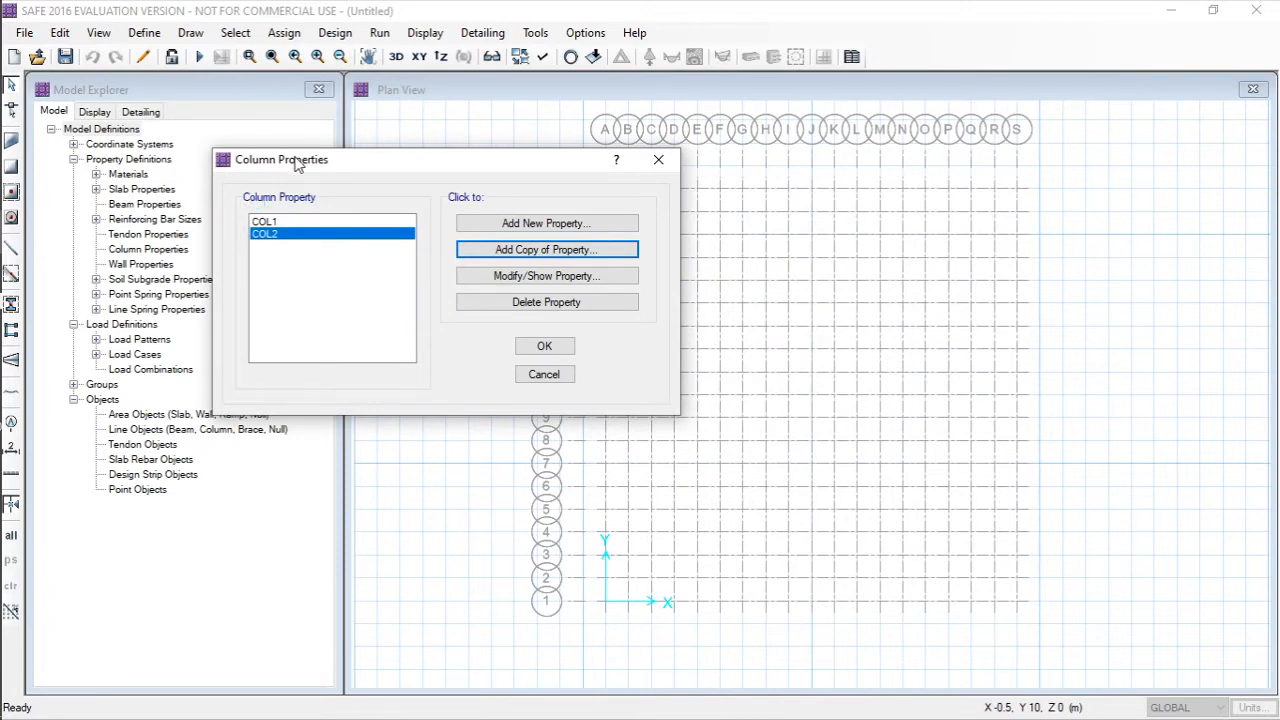
# - Accept the column properties and open the soil subgrade property SOIL1 for modification
pyautogui.click(544, 346)
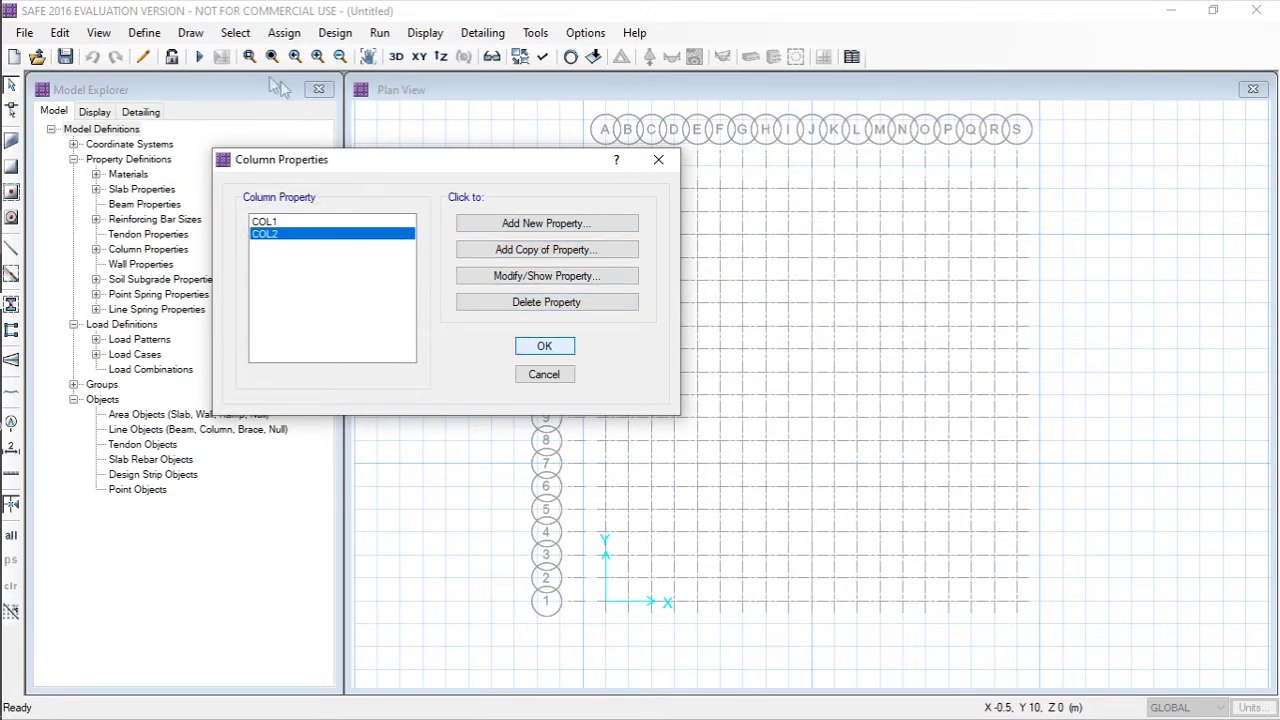
pyautogui.click(146, 33)
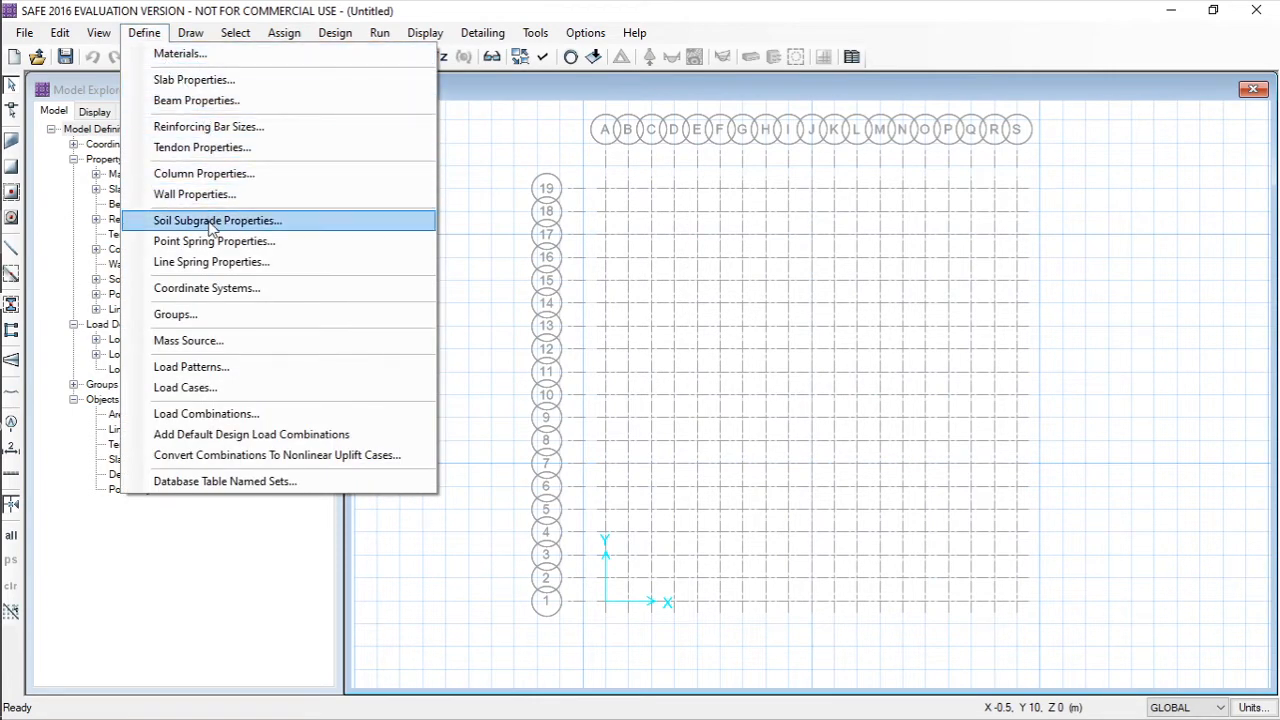
pyautogui.click(211, 221)
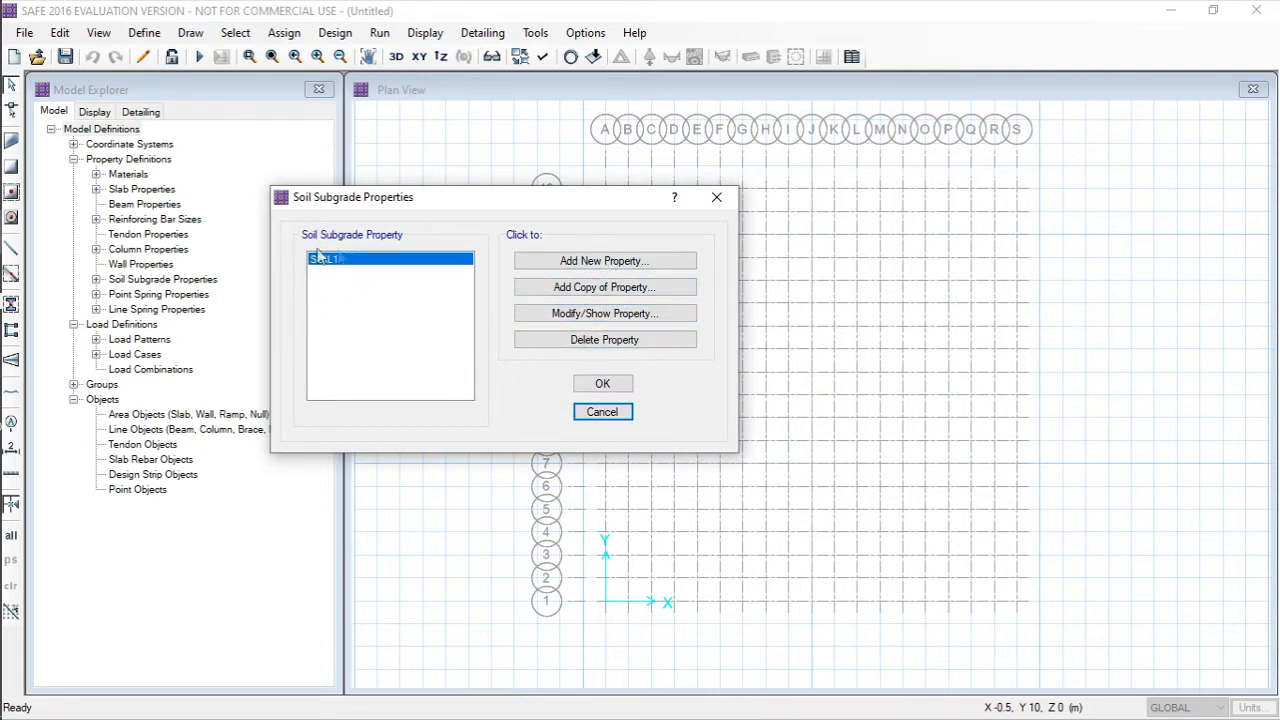
pyautogui.click(617, 316)
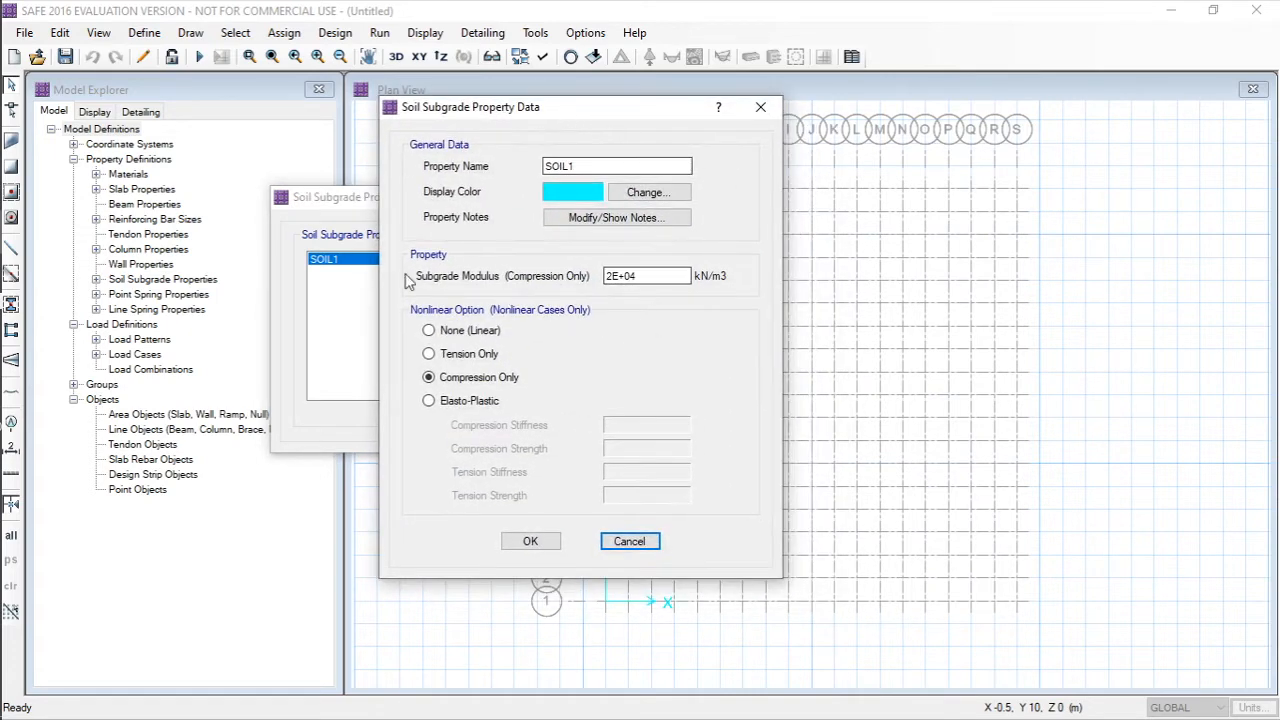
# - Switch to the PowerPoint presentation and check the subgrade modulus on the Initial Calculation slide 9
pyautogui.moveTo(18, 168)
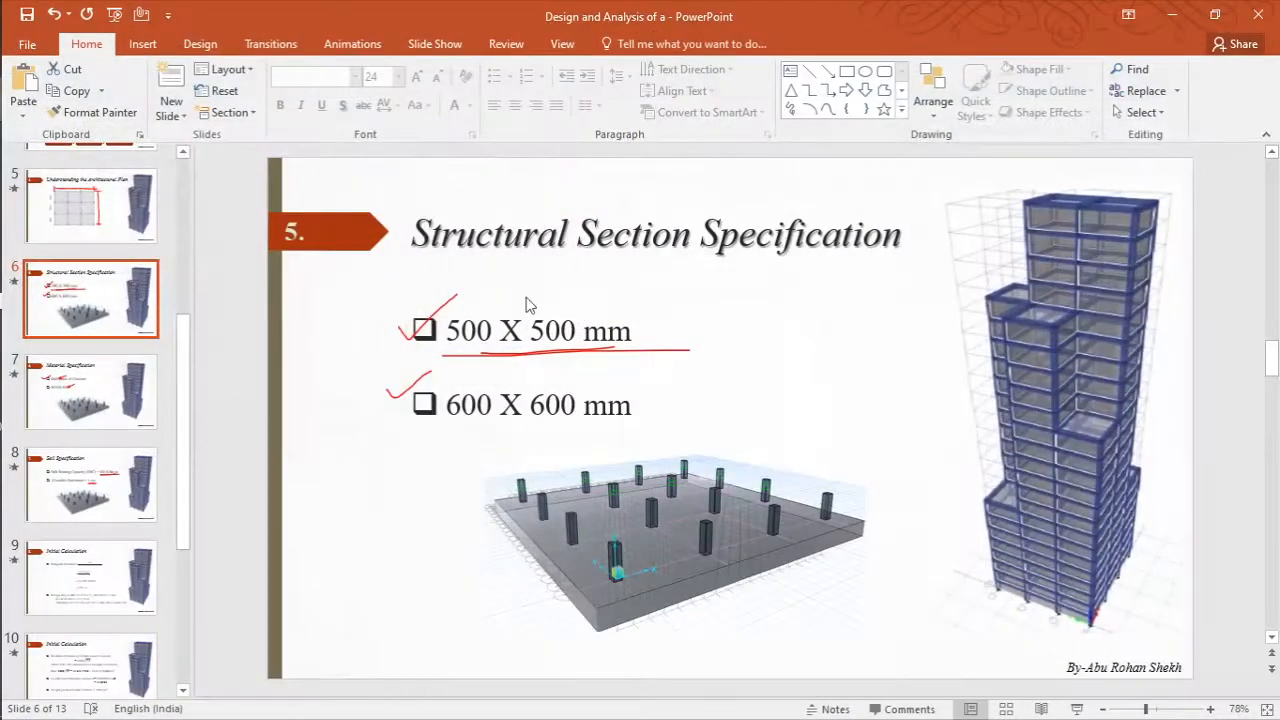
pyautogui.scroll(2, 180, 345)
pyautogui.scroll(-5, 90, 377)
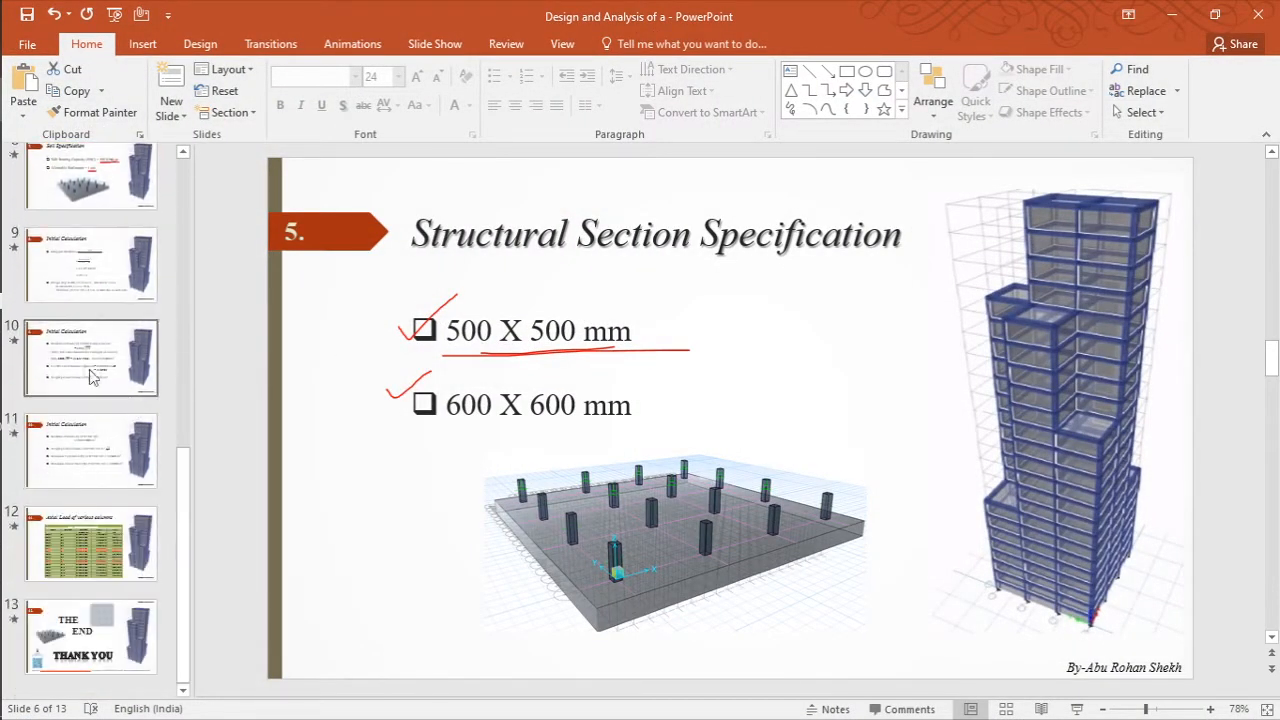
pyautogui.click(95, 258)
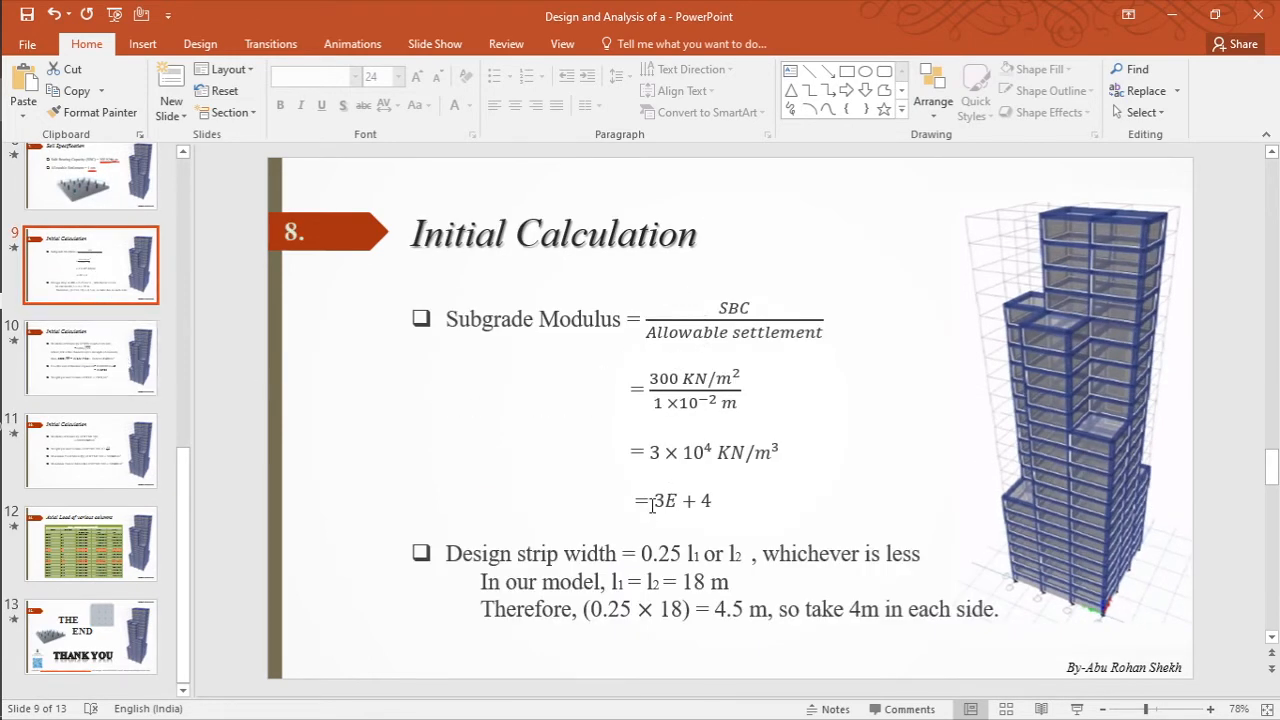
# - Return to SAFE, set the subgrade modulus of SOIL1 to 3E+04 kN/m3, and accept the soil subgrade properties
pyautogui.click(1172, 16)
pyautogui.moveTo(612, 276); pyautogui.dragTo(553, 285)
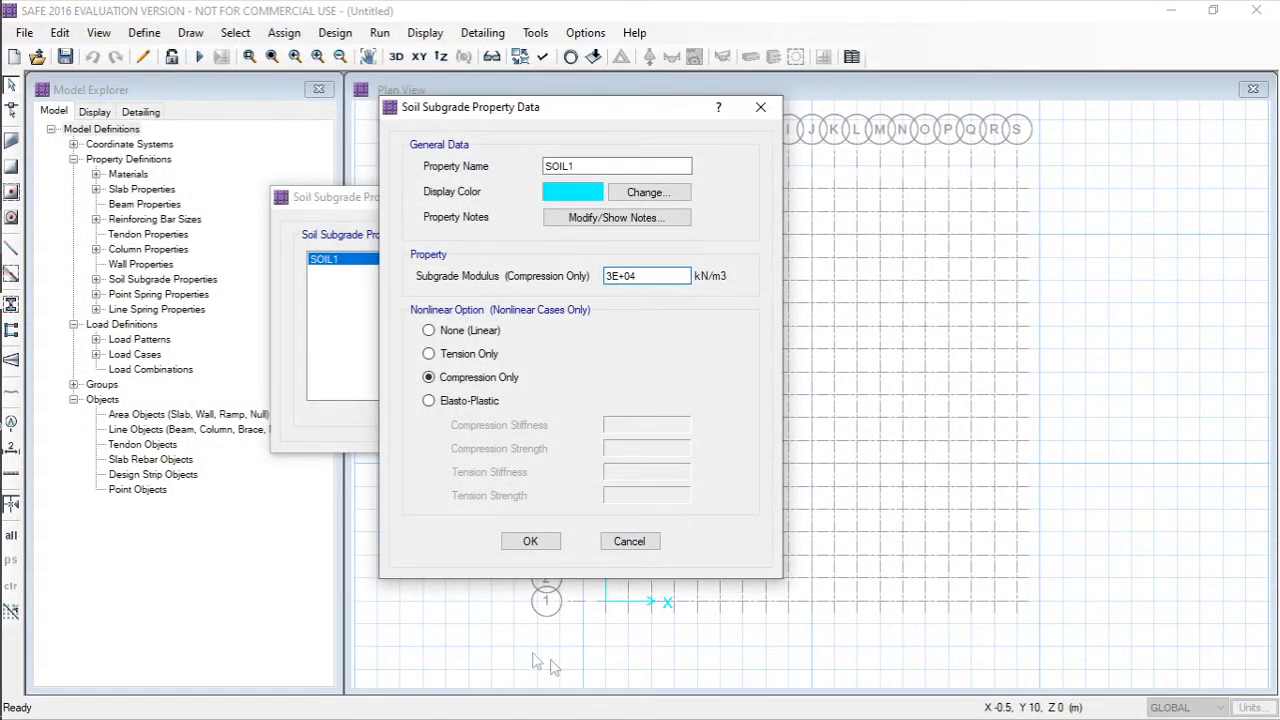
pyautogui.click(530, 541)
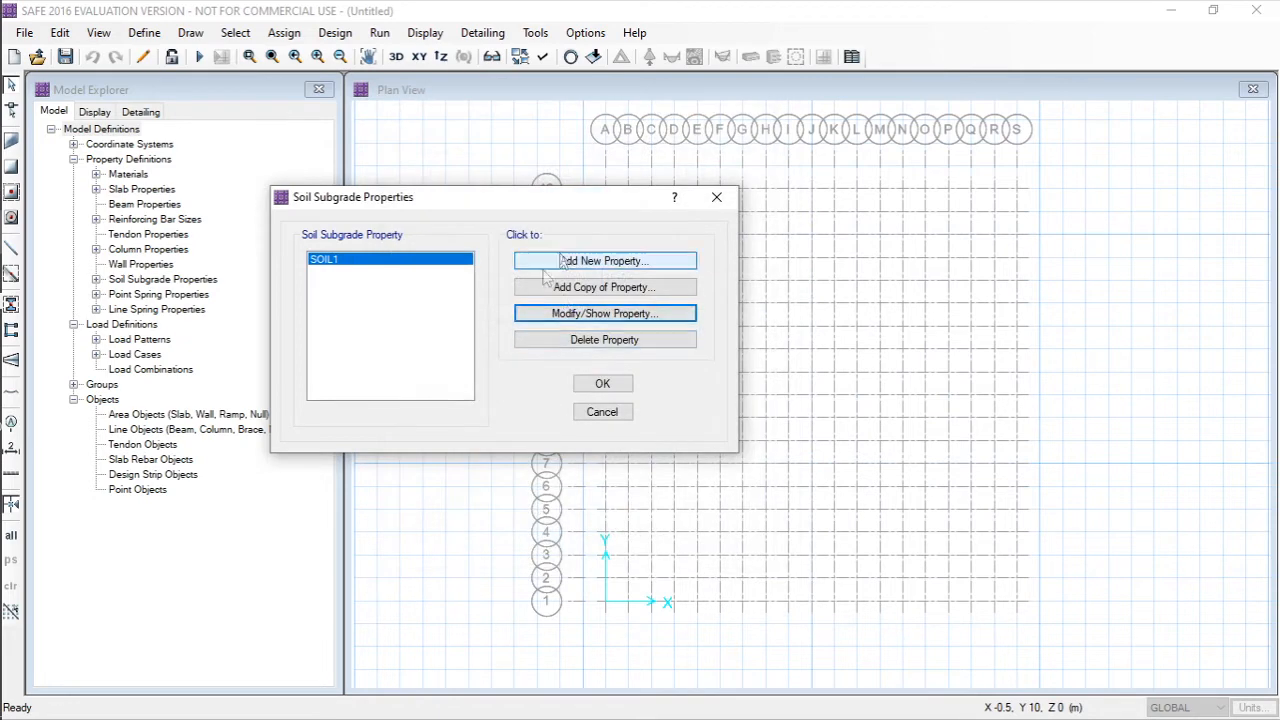
pyautogui.click(604, 385)
# - Review the load patterns with their types and self-weight multipliers, and accept them as defined
pyautogui.click(143, 35)
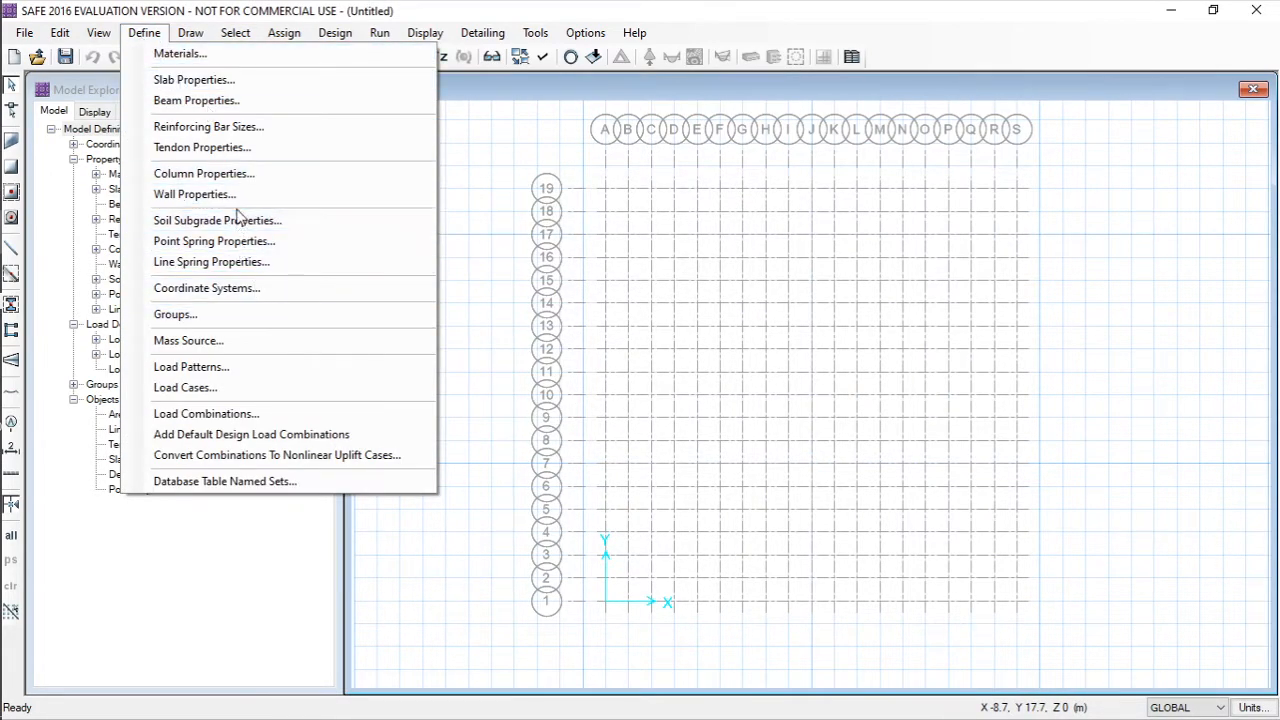
pyautogui.click(227, 373)
pyautogui.moveTo(560, 214); pyautogui.dragTo(463, 171)
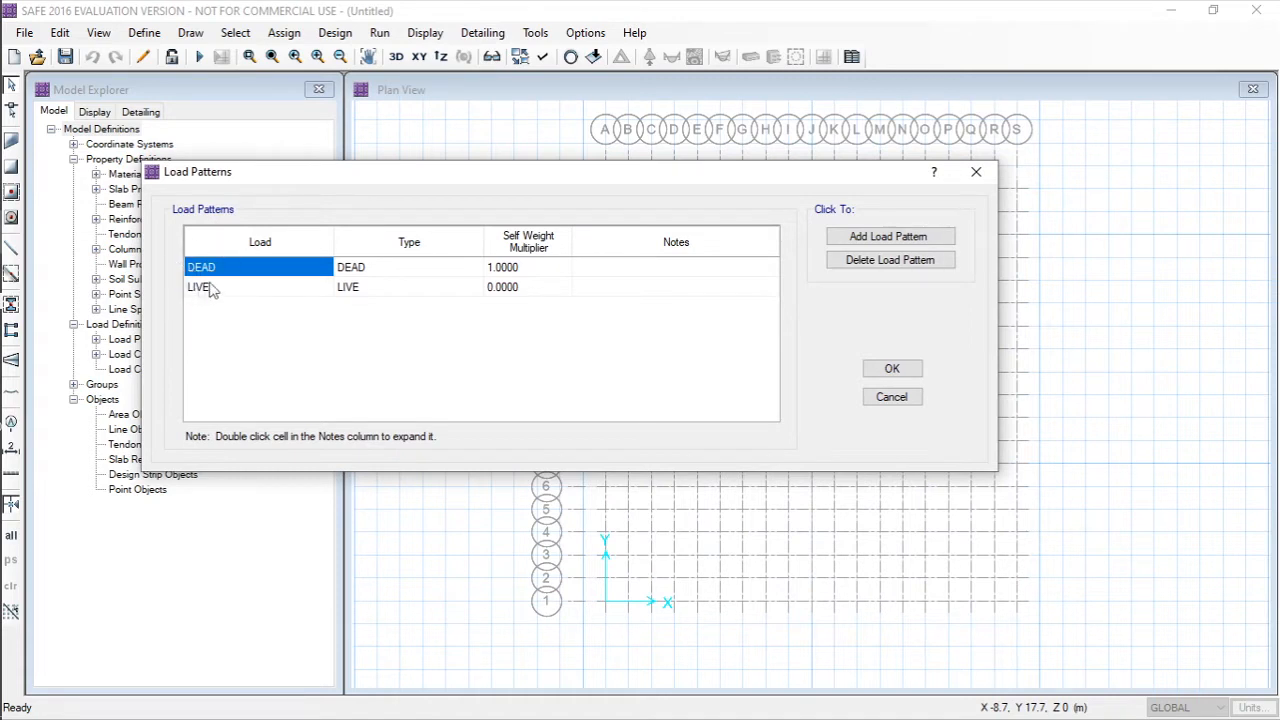
pyautogui.moveTo(502, 176); pyautogui.dragTo(594, 161)
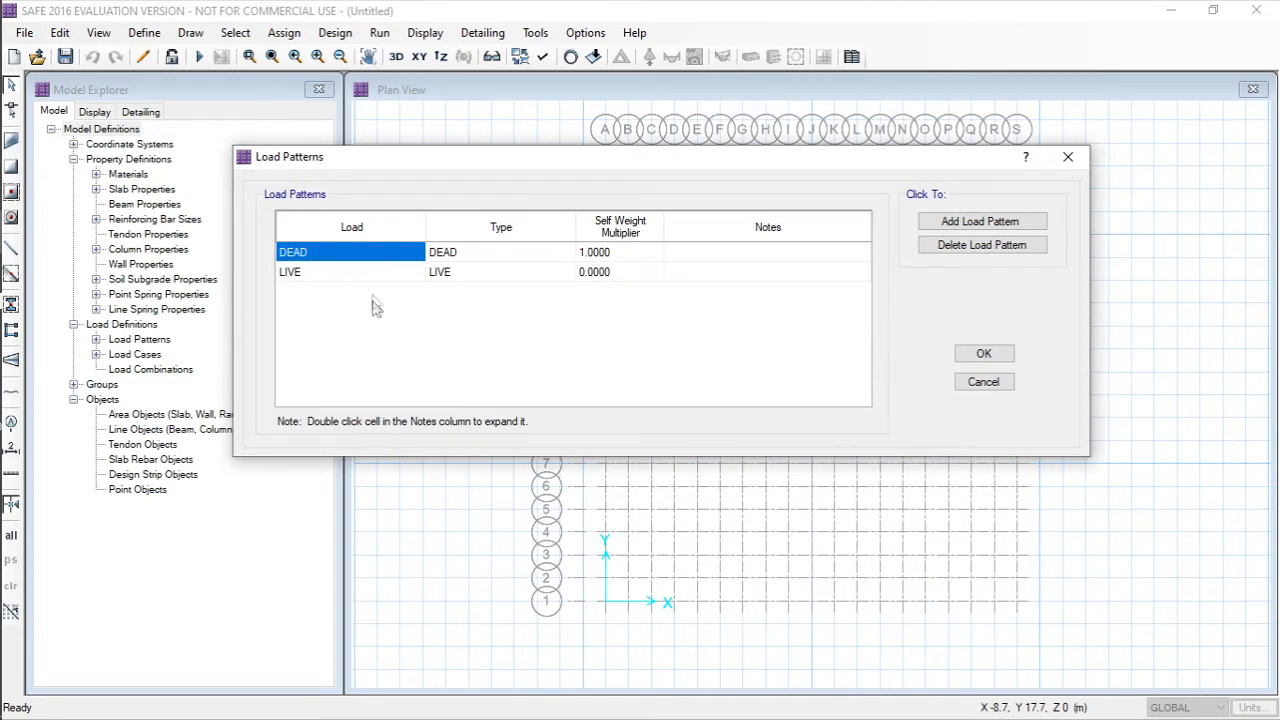
pyautogui.moveTo(381, 168); pyautogui.dragTo(380, 146)
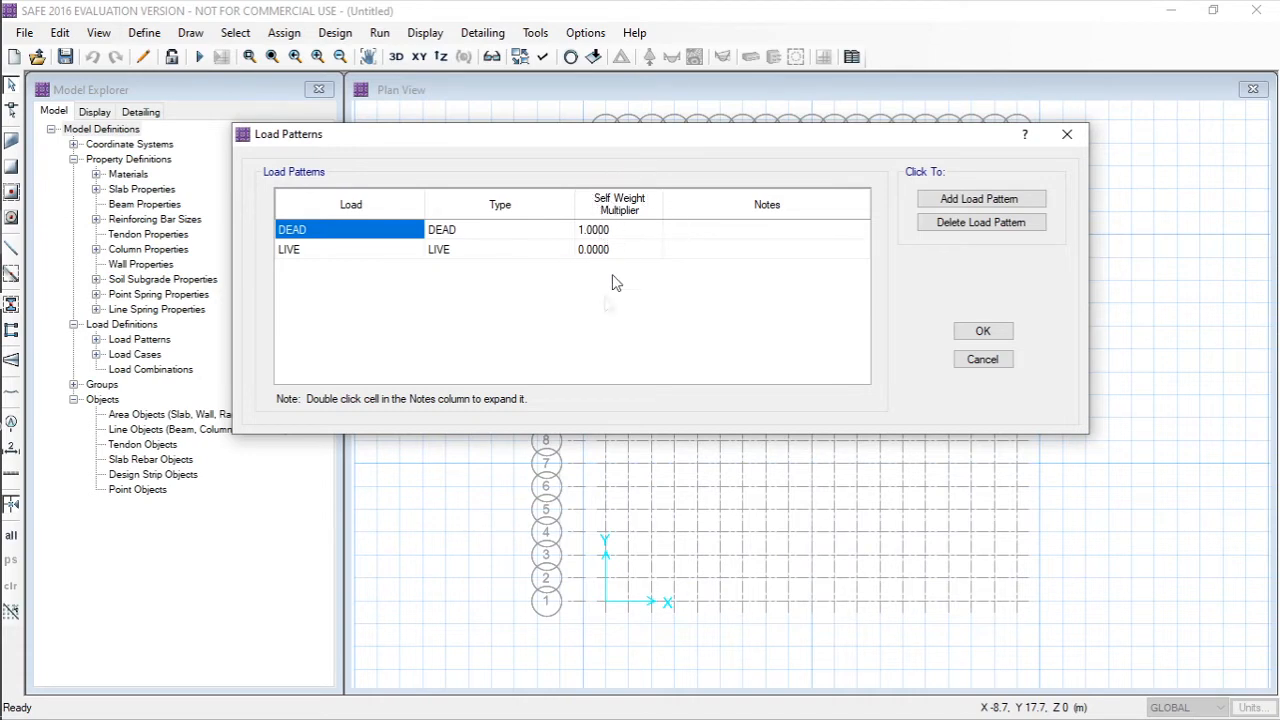
pyautogui.click(980, 330)
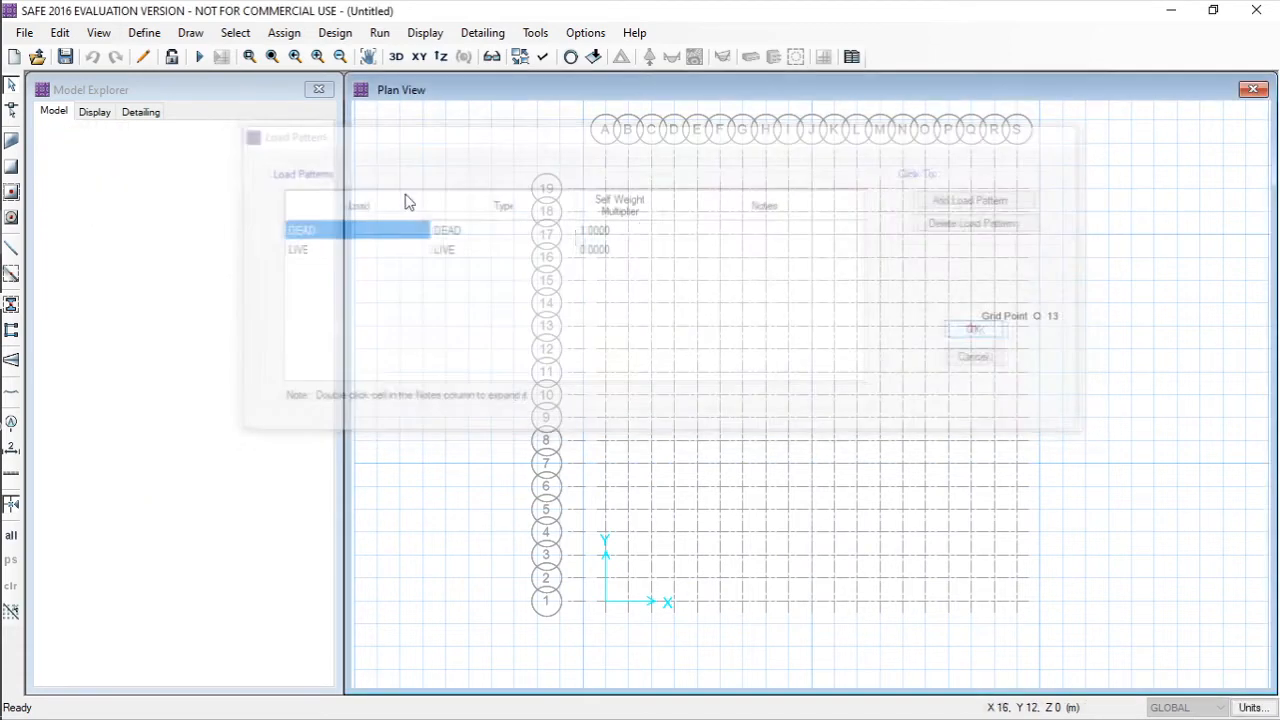
# - Review the DEAD and LIVE load cases and their case types, and accept them as defined
pyautogui.click(158, 34)
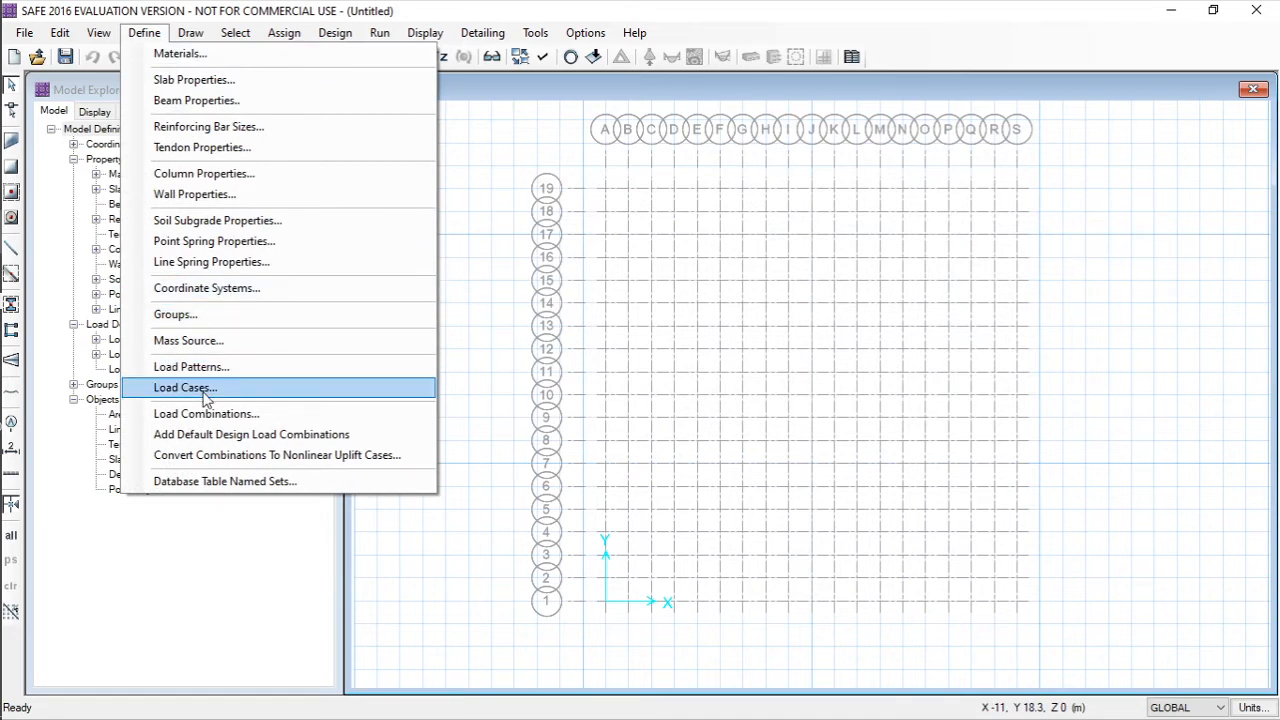
pyautogui.click(205, 398)
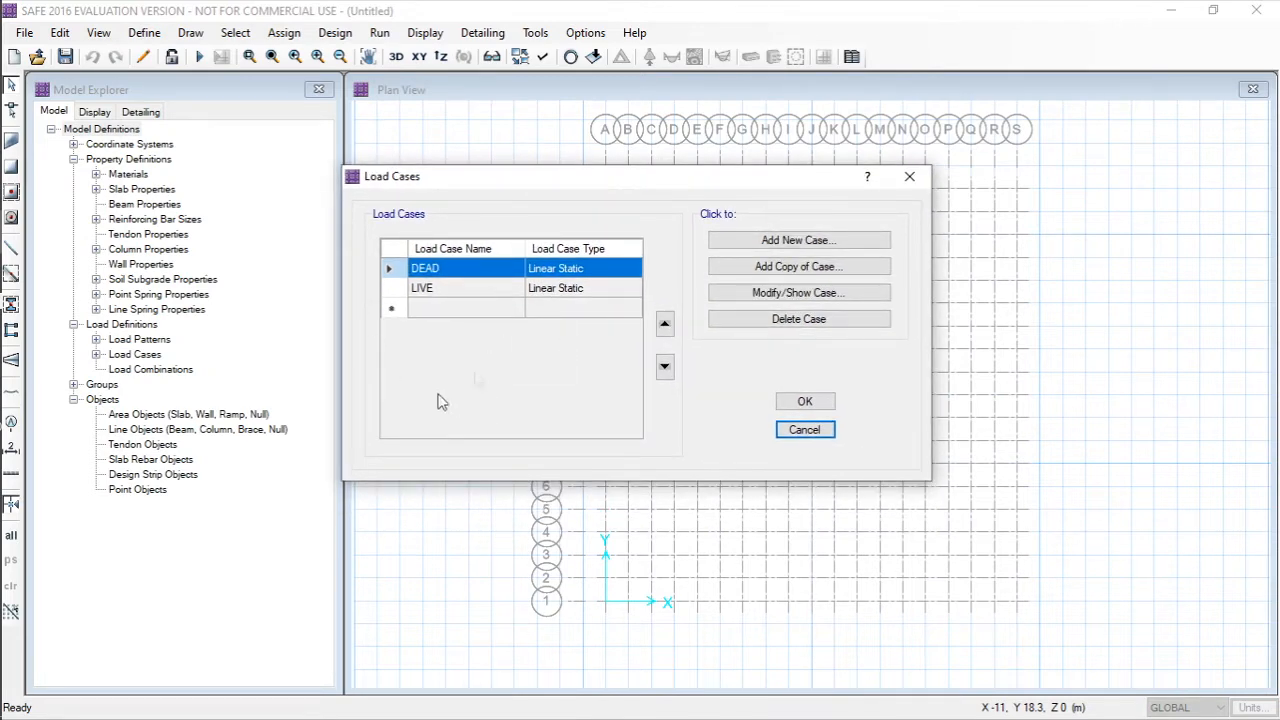
pyautogui.moveTo(494, 178); pyautogui.dragTo(420, 151)
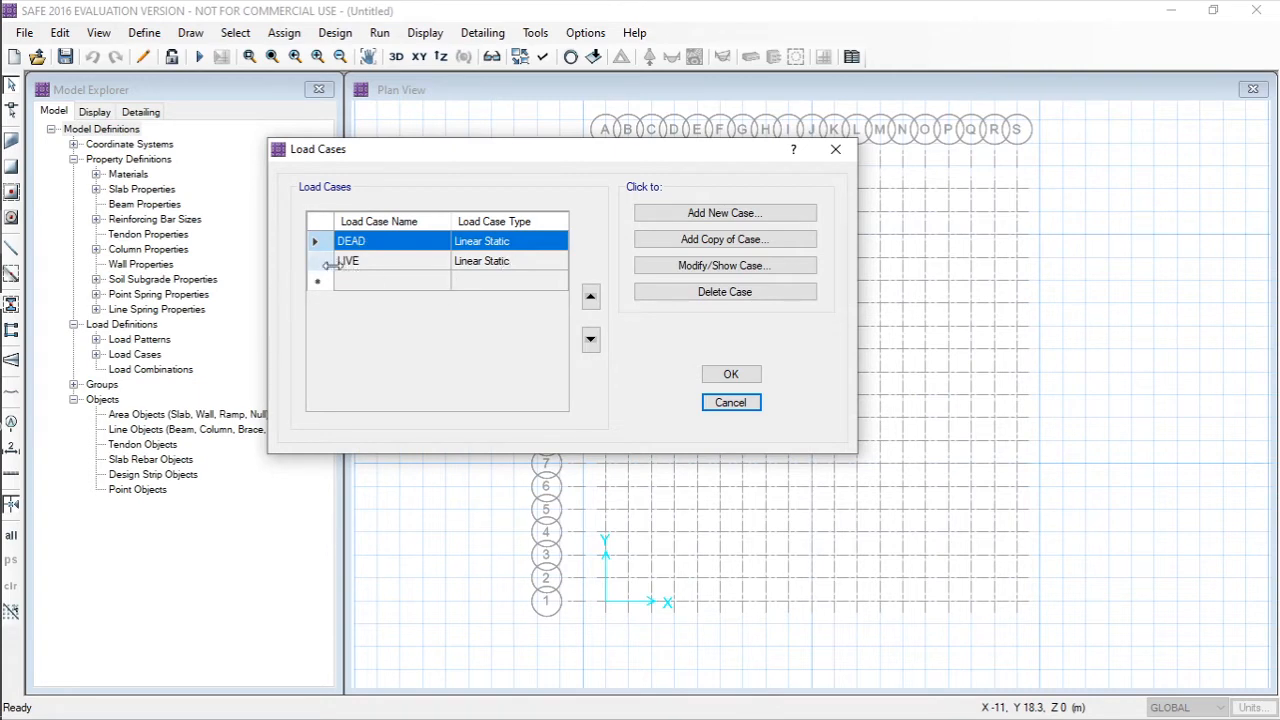
pyautogui.moveTo(505, 157); pyautogui.dragTo(580, 146)
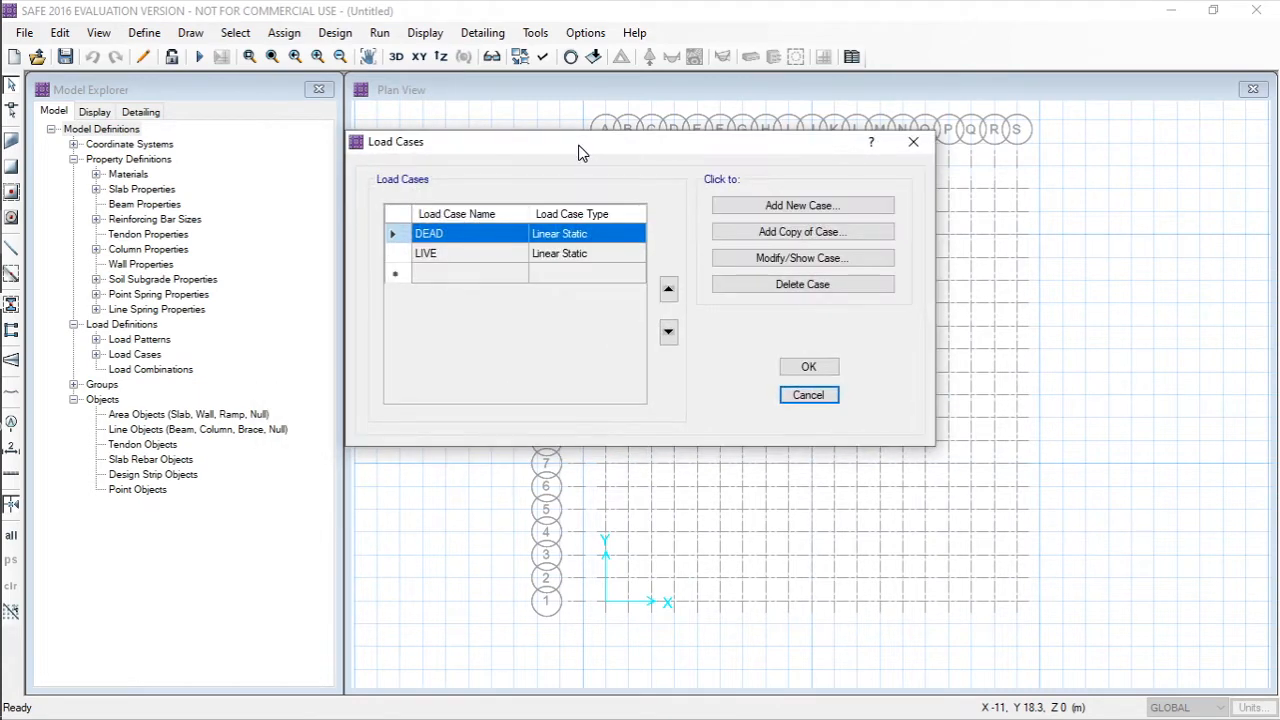
pyautogui.moveTo(483, 146)
pyautogui.mouseDown()
pyautogui.moveTo(516, 145)
pyautogui.moveTo(494, 126)
pyautogui.mouseUp()
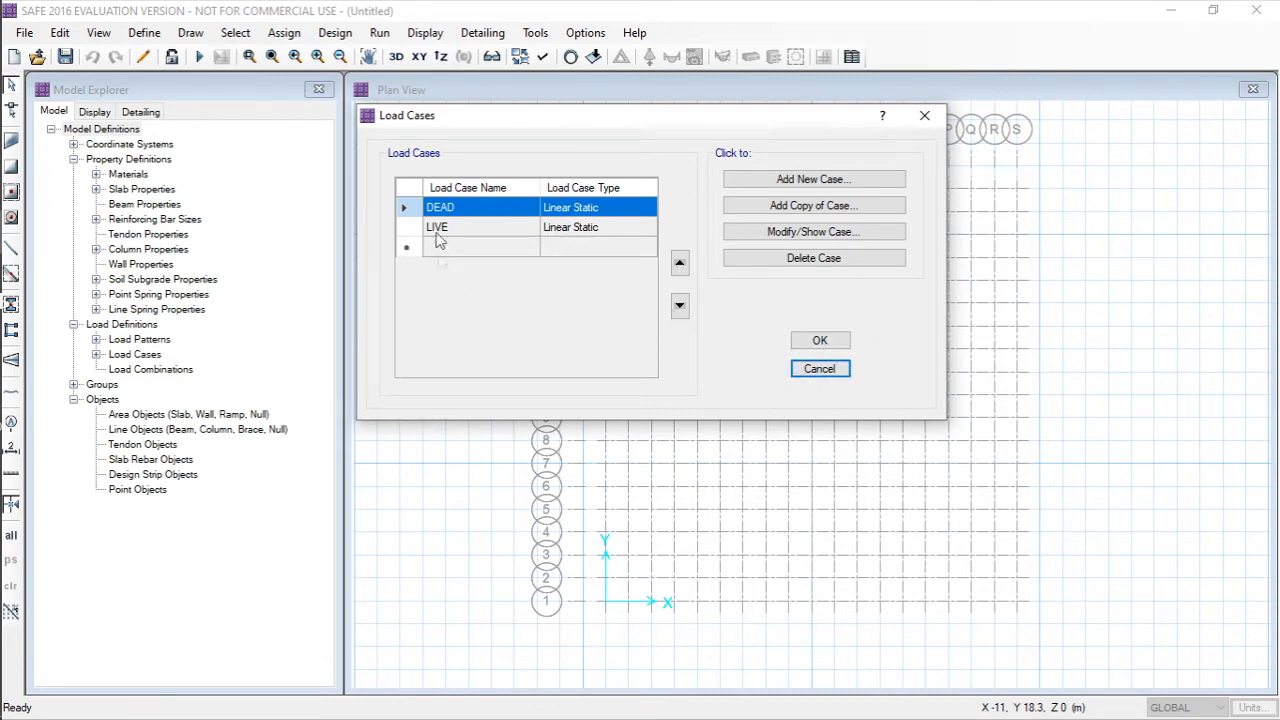
pyautogui.click(819, 340)
pyautogui.click(144, 32)
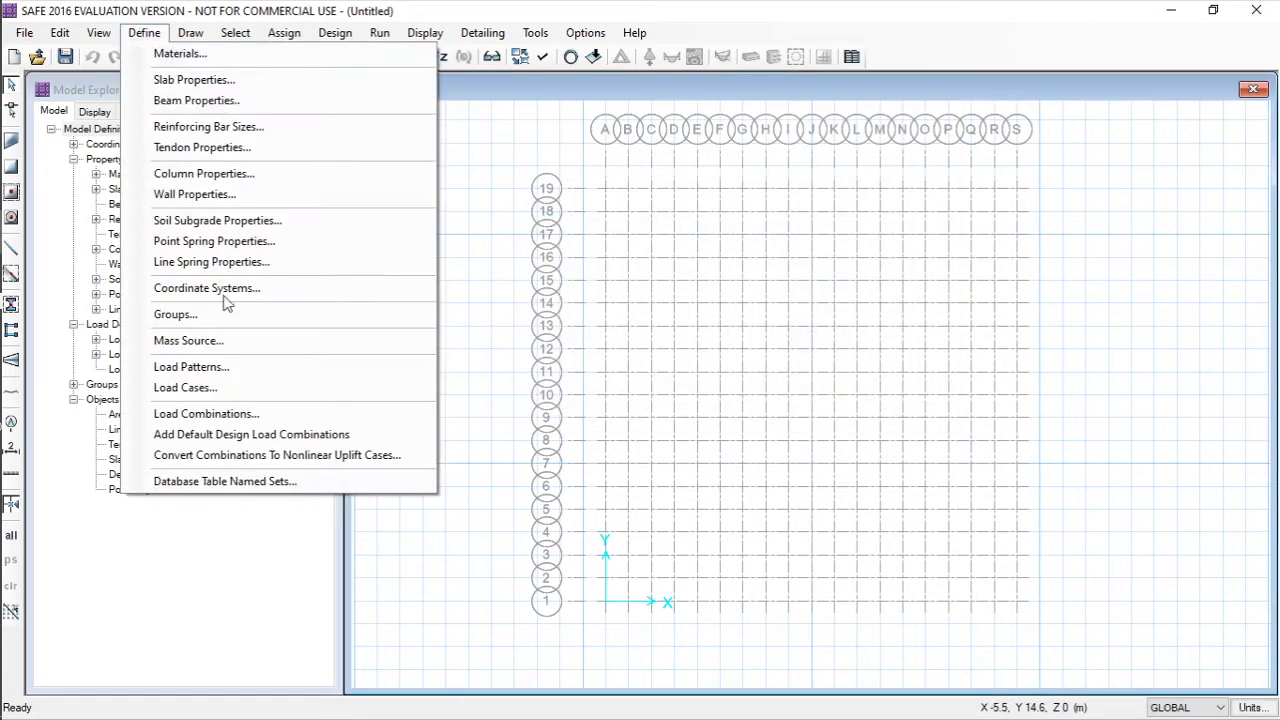
pyautogui.click(120, 8)
pyautogui.click(144, 32)
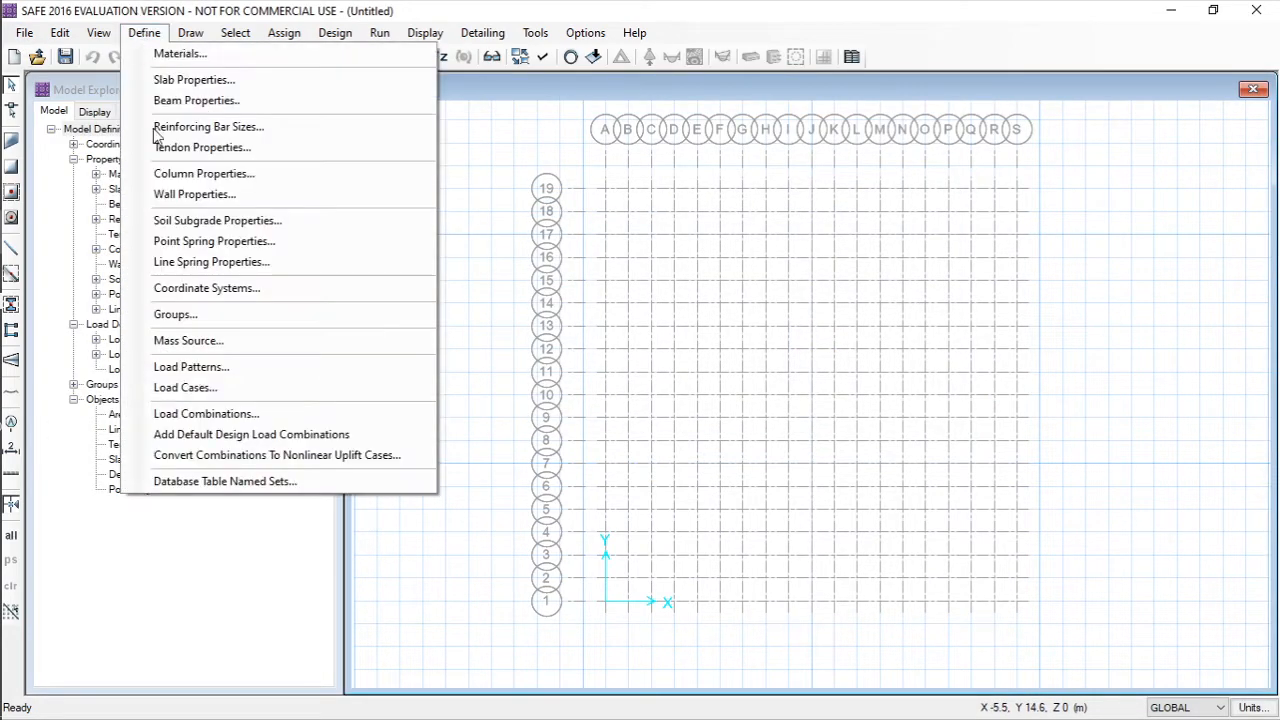
pyautogui.click(190, 390)
pyautogui.click(913, 213)
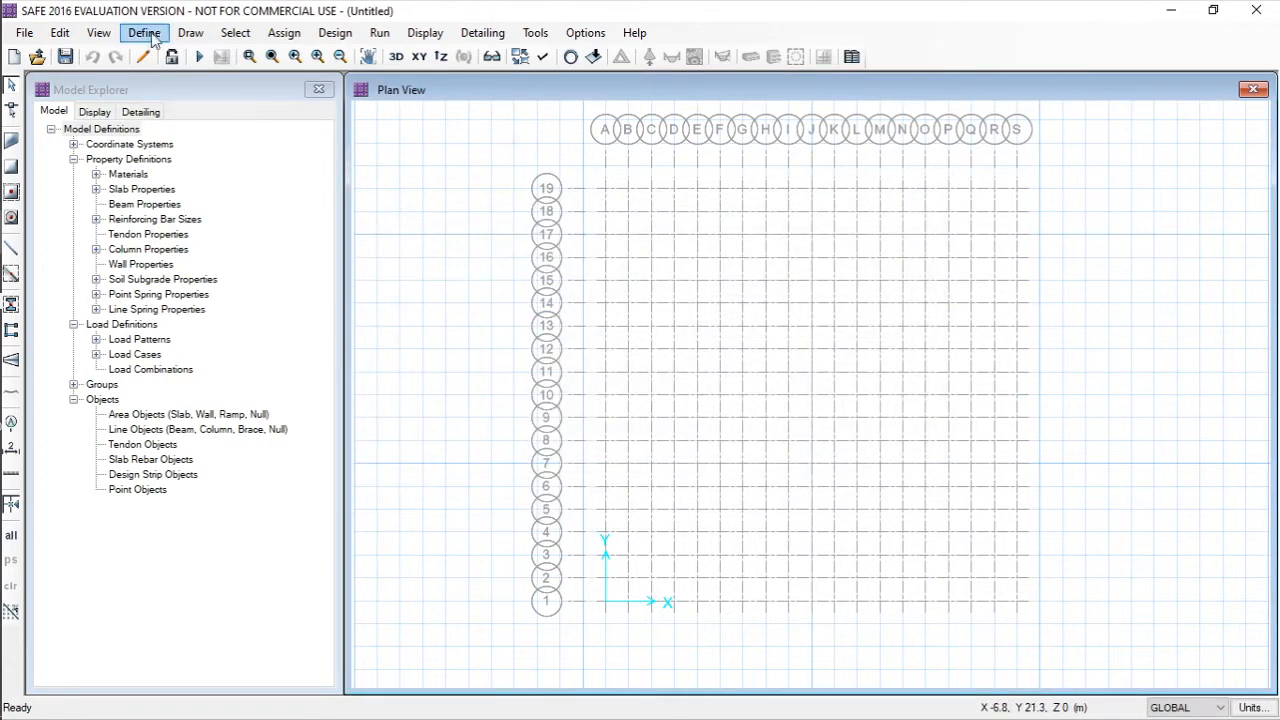
# - Add a new Linear Add load combination COMB1 and set its DEAD scale factor to 1.5
pyautogui.click(144, 32)
pyautogui.click(204, 418)
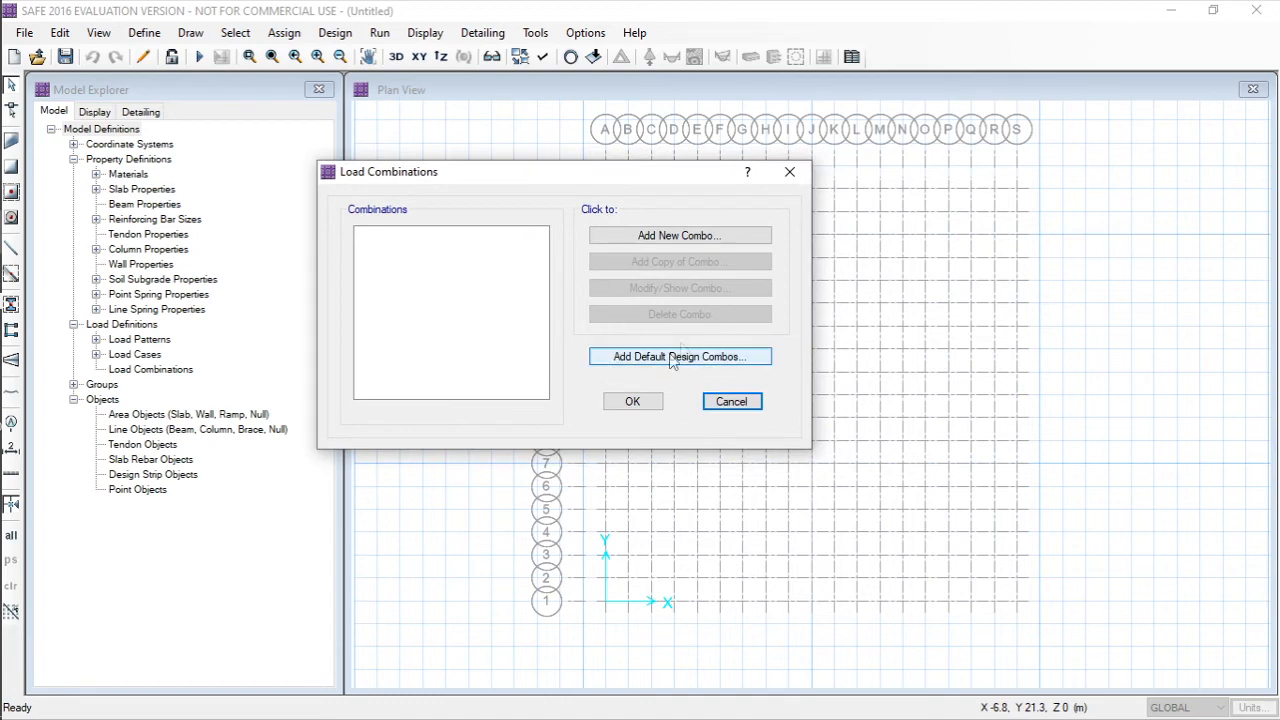
pyautogui.moveTo(613, 177); pyautogui.dragTo(651, 123)
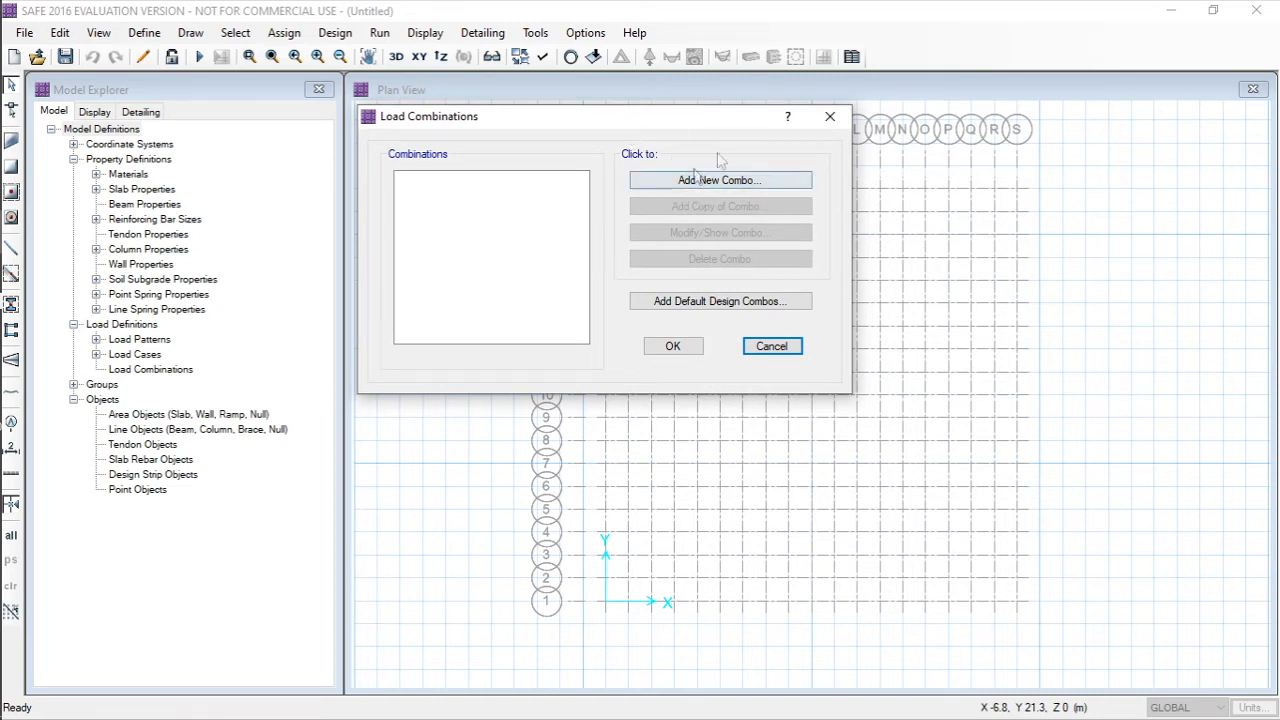
pyautogui.click(633, 181)
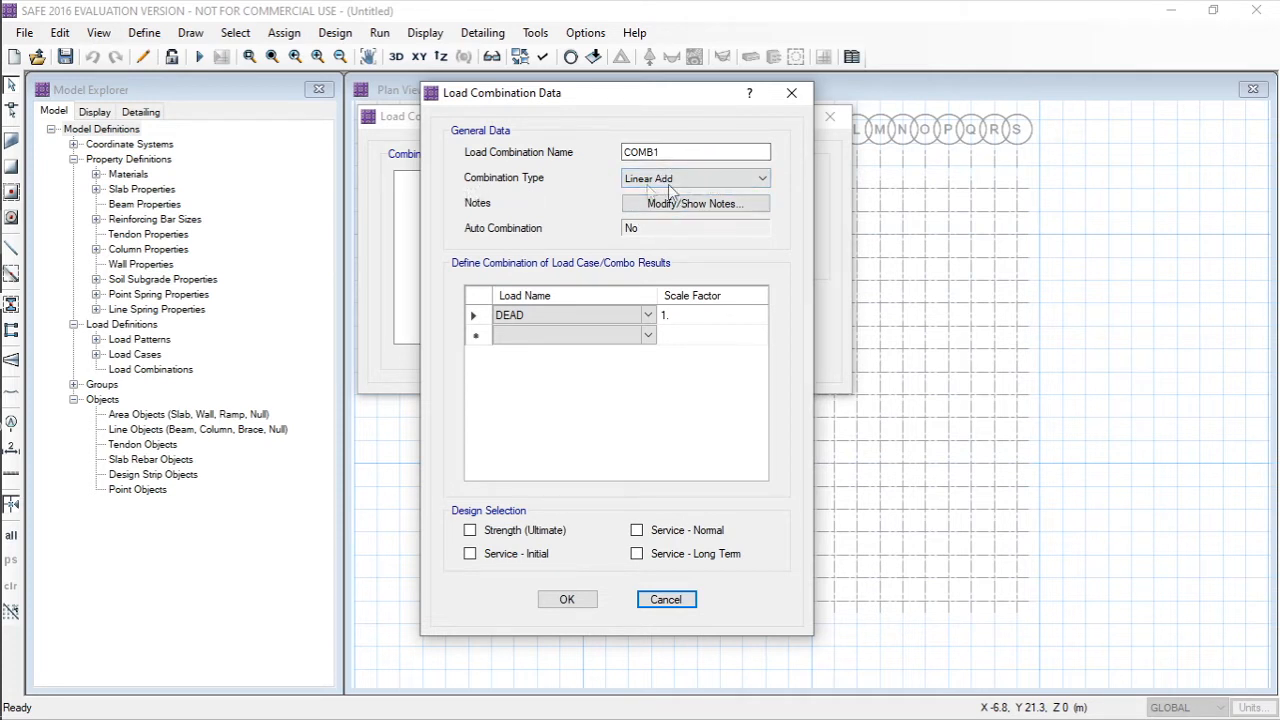
pyautogui.click(675, 178)
pyautogui.click(675, 178)
pyautogui.moveTo(534, 92); pyautogui.dragTo(549, 57)
pyautogui.click(535, 284)
pyautogui.click(703, 289)
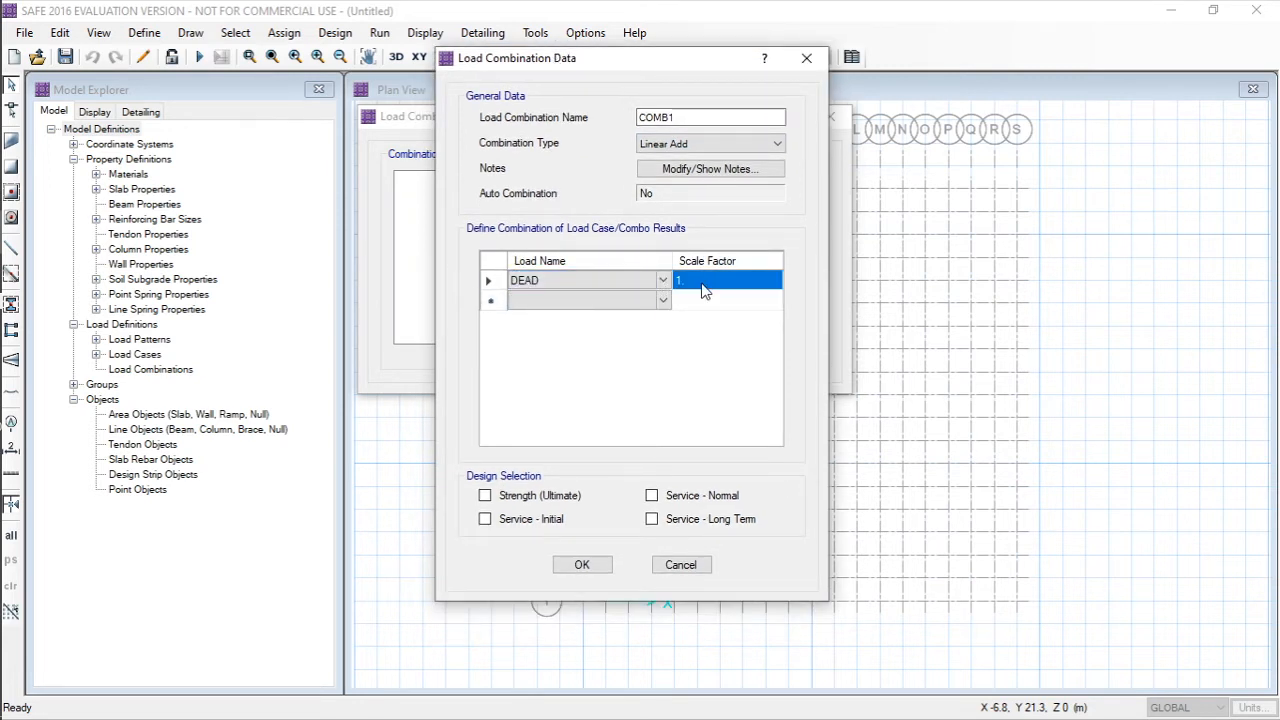
pyautogui.click(703, 283)
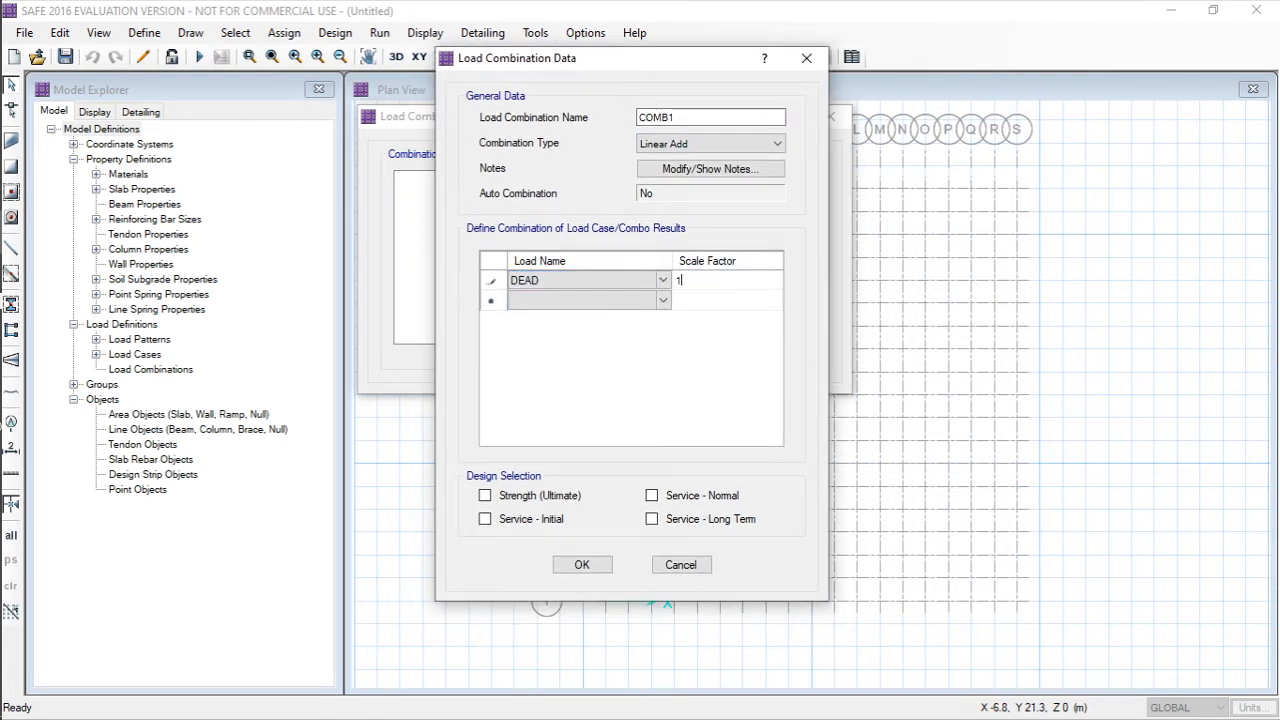
# - Add LIVE with scale factor 1.5 to COMB1, select Strength (Ultimate) design, and accept the combination
pyautogui.click(663, 300)
pyautogui.click(663, 300)
pyautogui.click(551, 330)
pyautogui.click(689, 296)
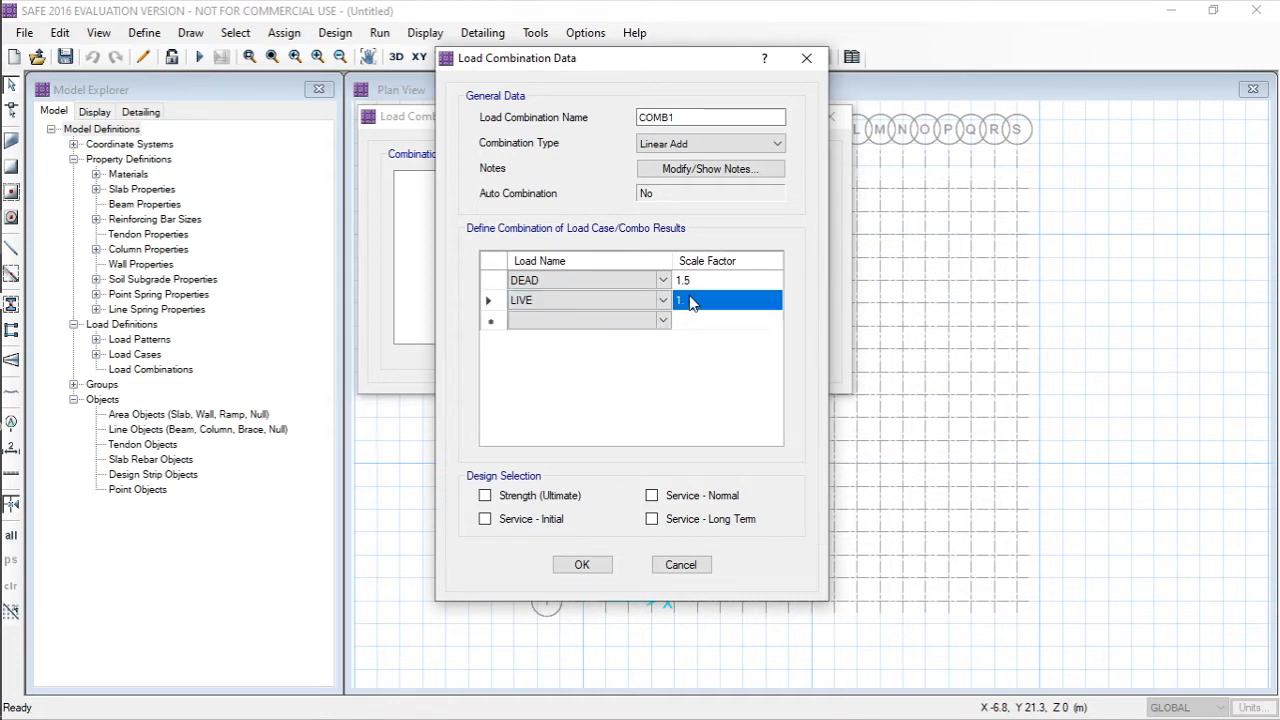
pyautogui.write('1.5')
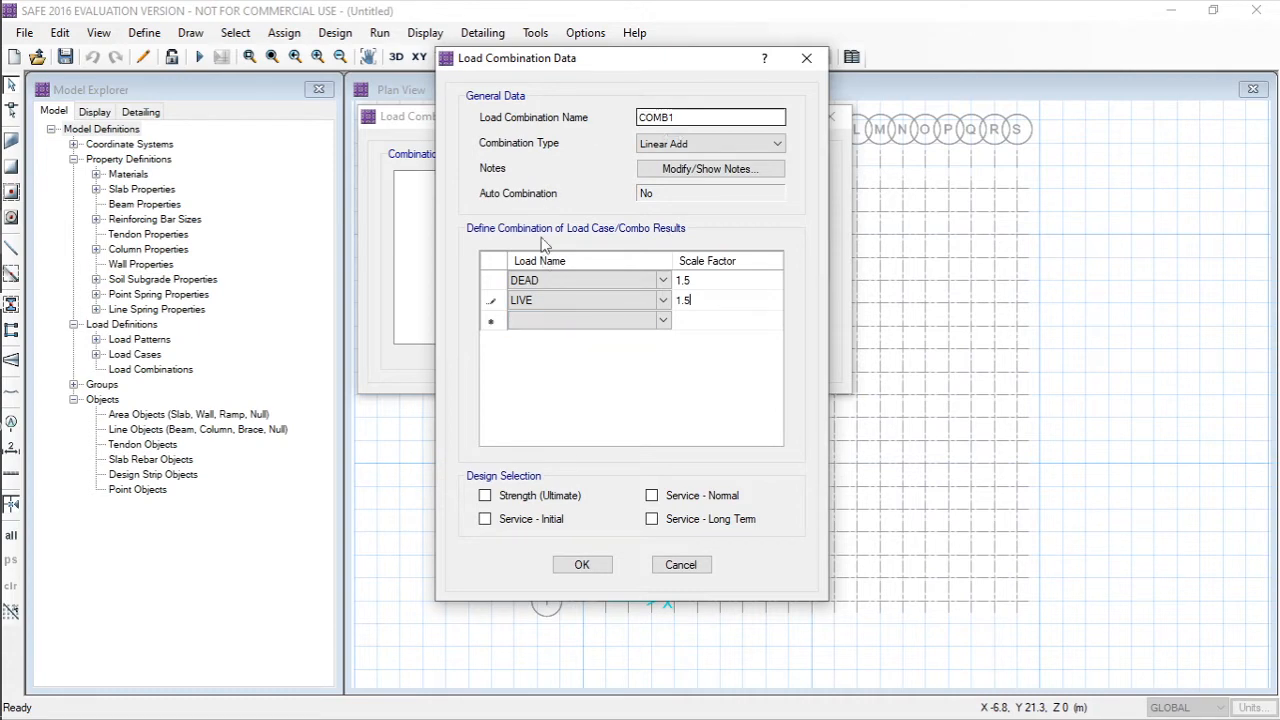
pyautogui.click(517, 495)
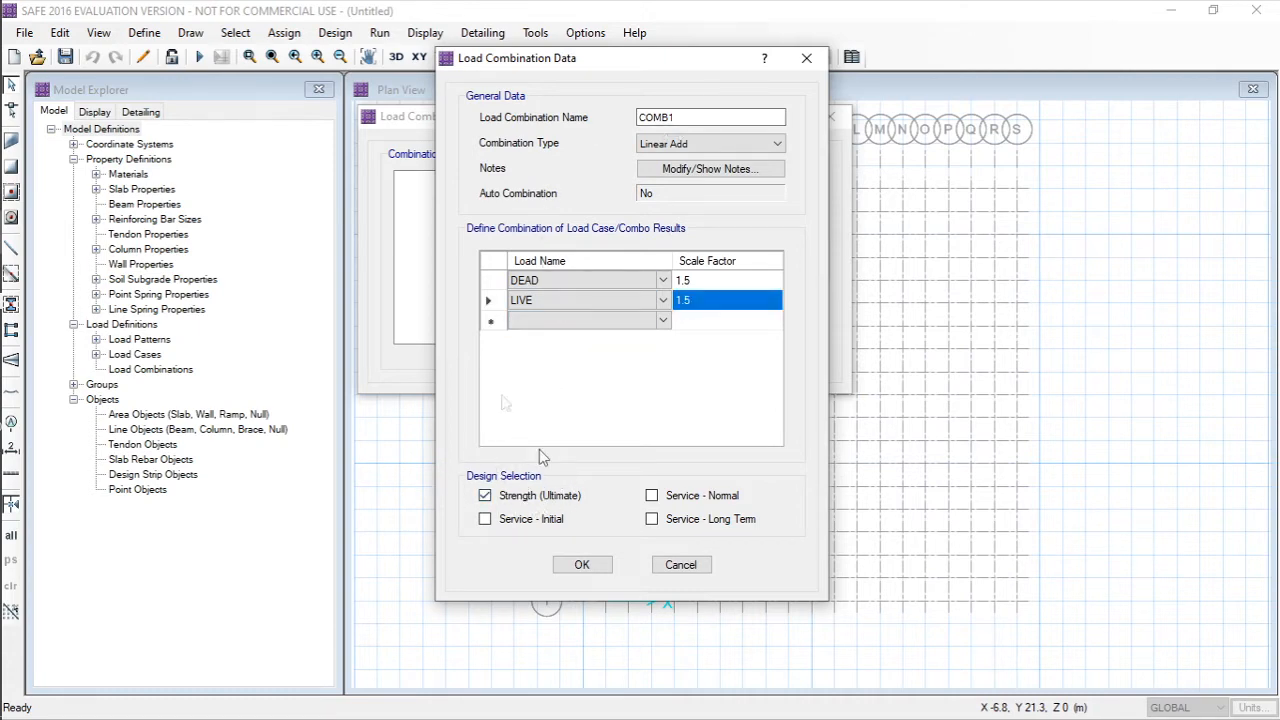
pyautogui.click(592, 564)
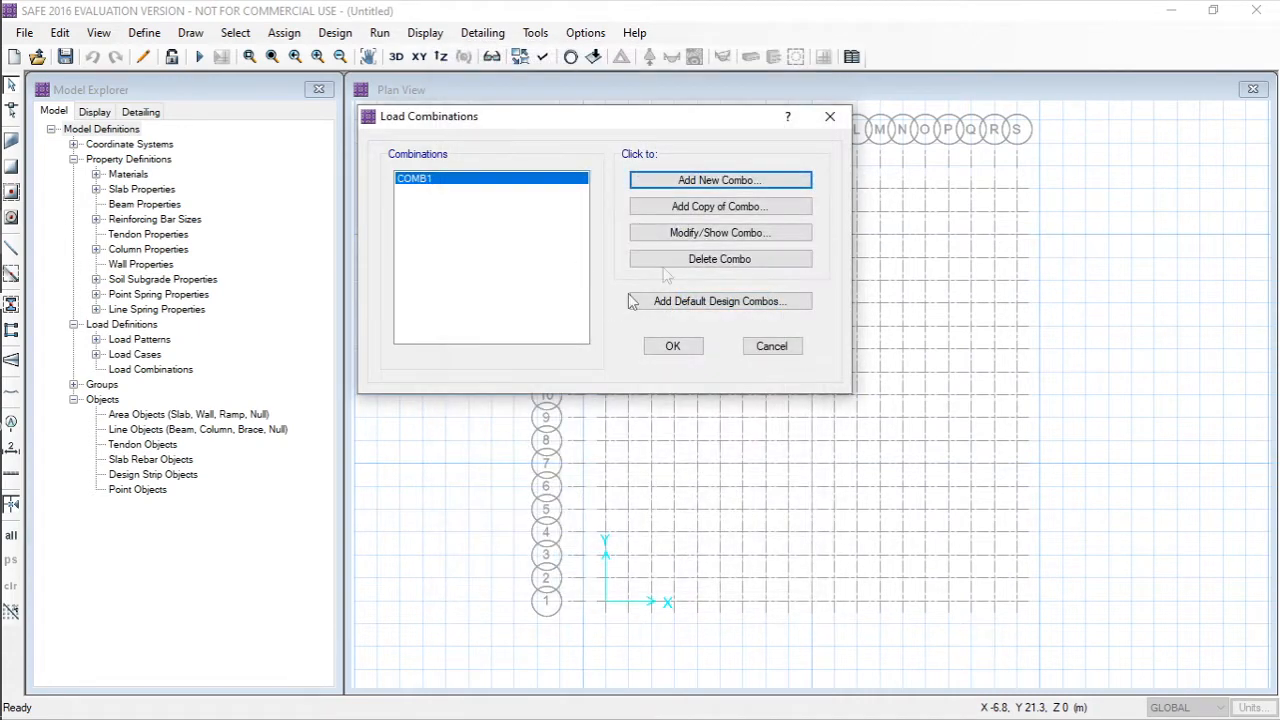
# - Add a new Linear Add load combination COMB2 containing DEAD and LIVE, each with scale factor 1
pyautogui.click(703, 185)
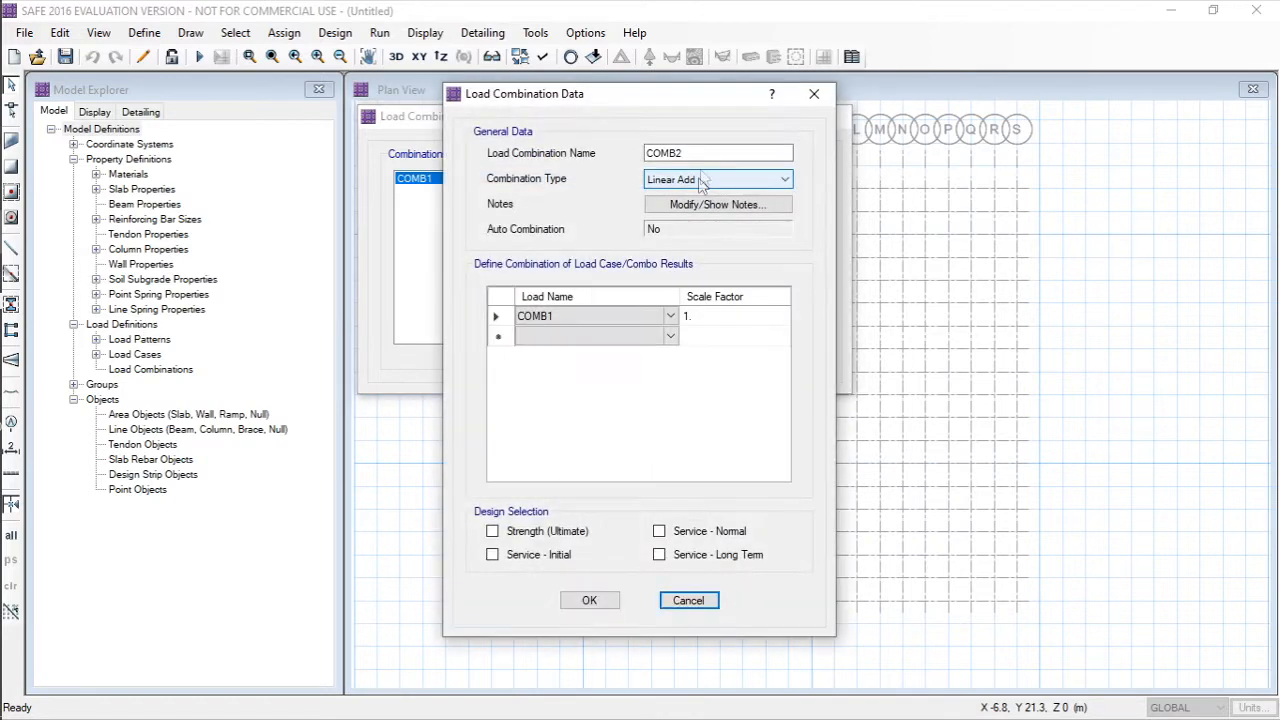
pyautogui.click(667, 316)
pyautogui.click(676, 340)
pyautogui.click(674, 338)
pyautogui.click(670, 337)
pyautogui.click(548, 380)
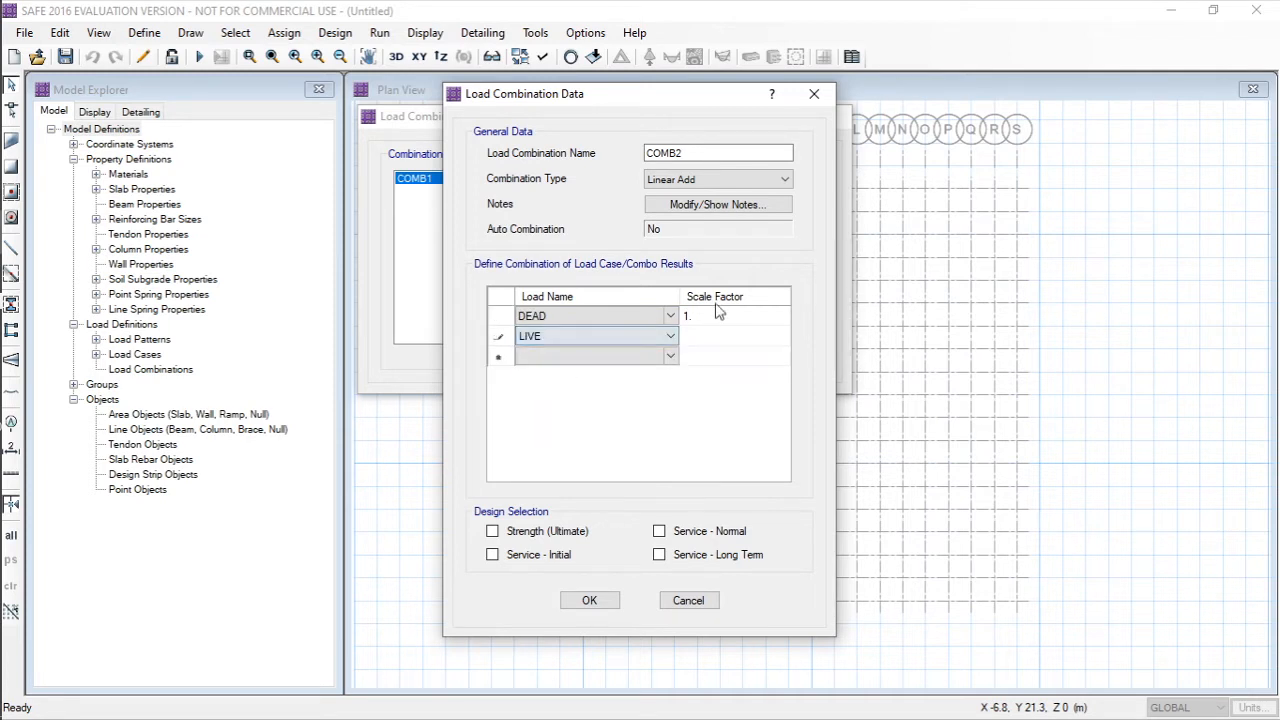
pyautogui.click(722, 318)
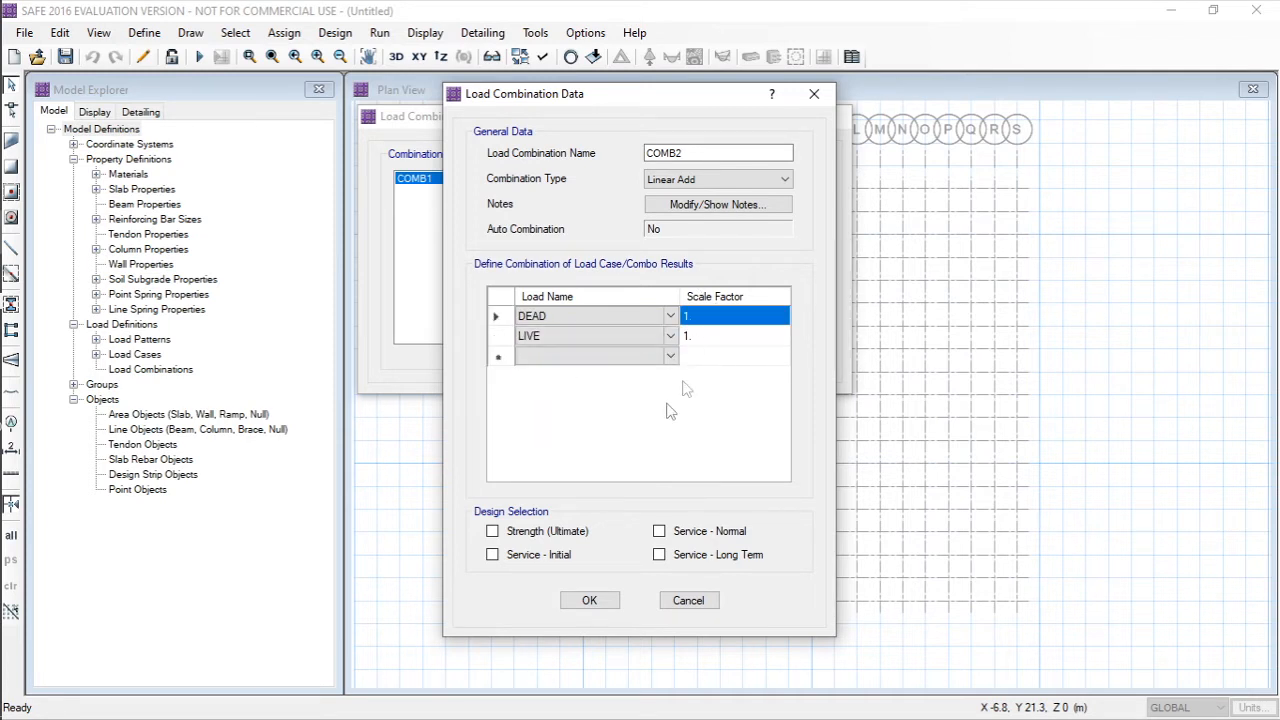
# - Select Service - Initial, Service - Normal and Service - Long Term design for COMB2, and accept the combination
pyautogui.click(492, 555)
pyautogui.click(659, 532)
pyautogui.click(659, 555)
pyautogui.click(590, 600)
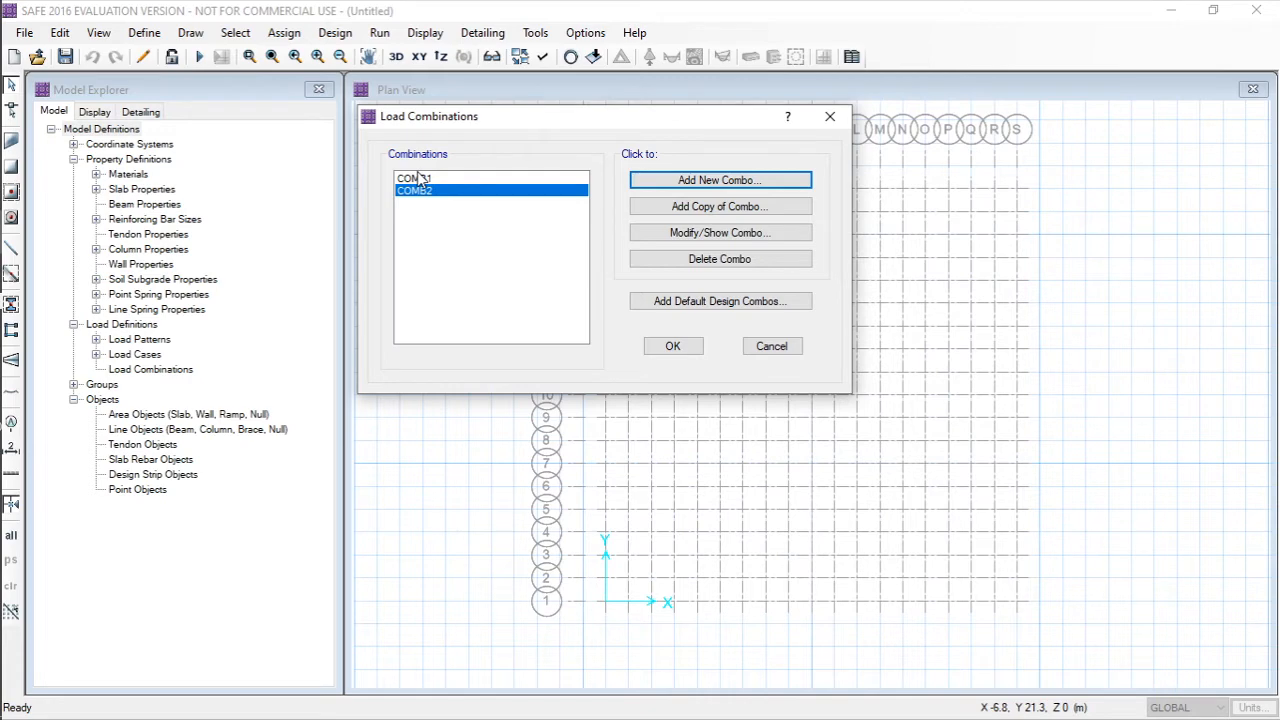
# - Accept the load combinations and start drawing a slab area with the Mat footing property and straight-line edges
pyautogui.moveTo(423, 124); pyautogui.dragTo(428, 123)
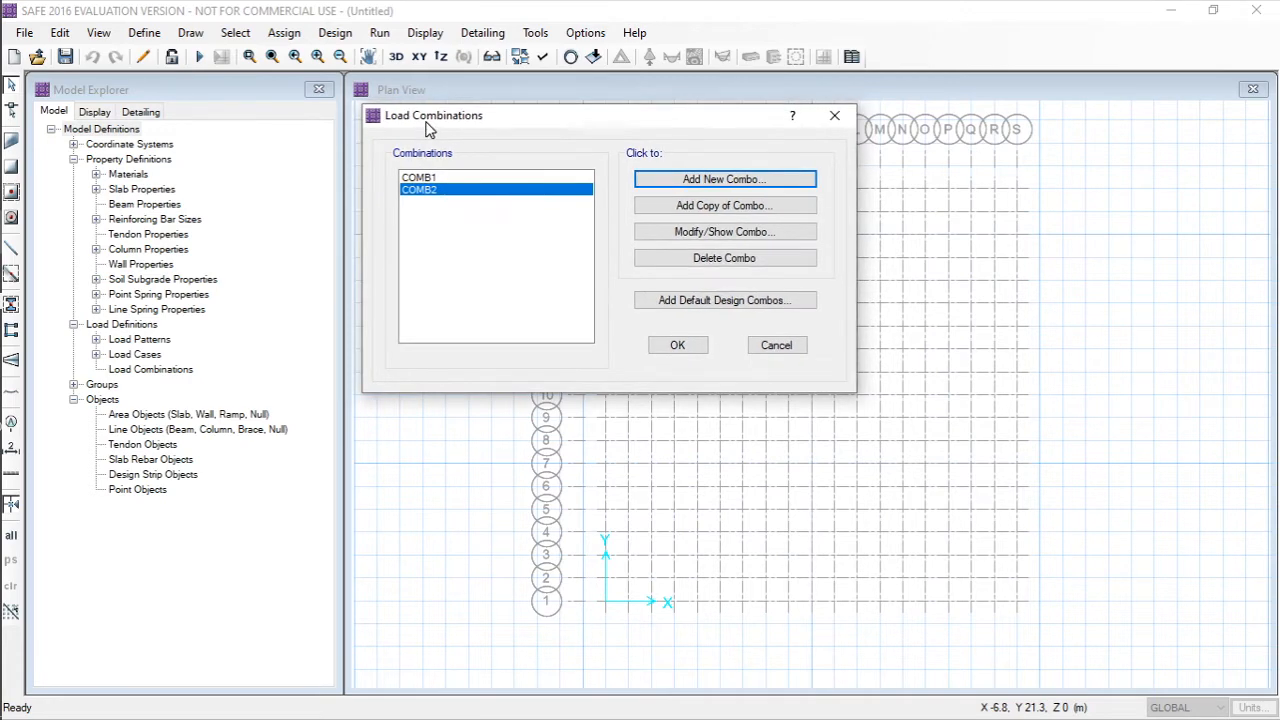
pyautogui.click(684, 353)
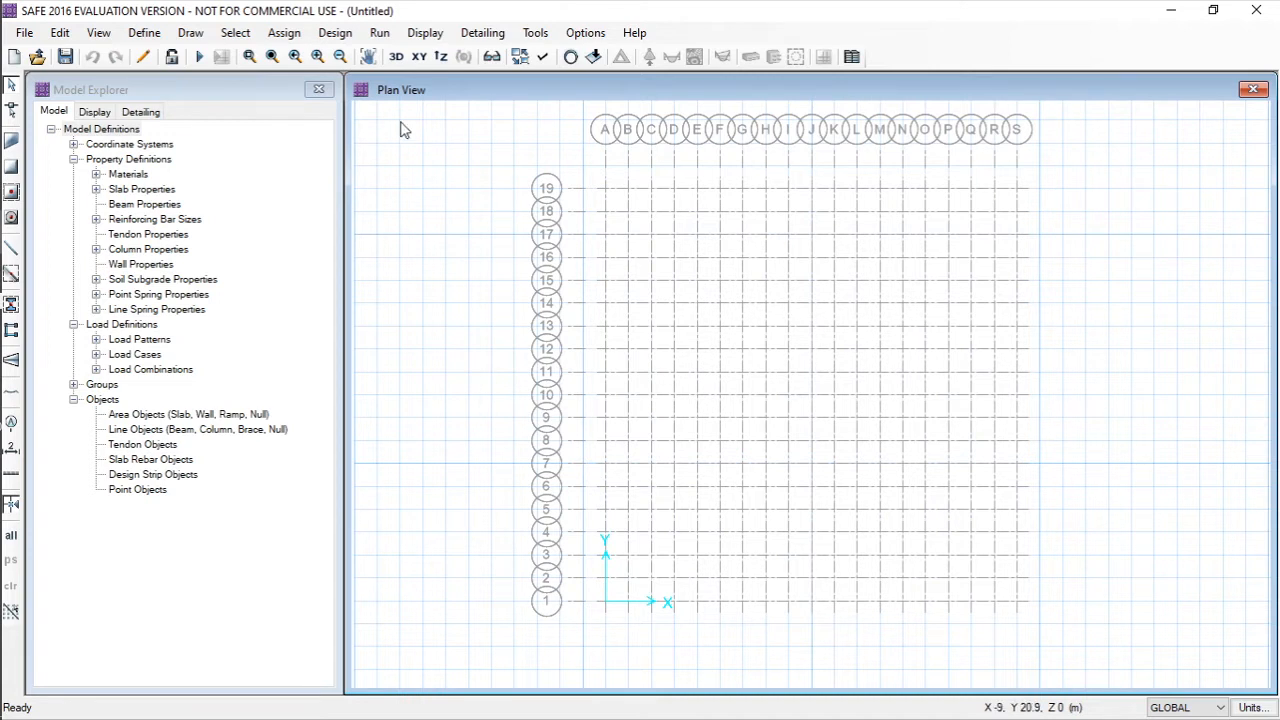
pyautogui.click(191, 34)
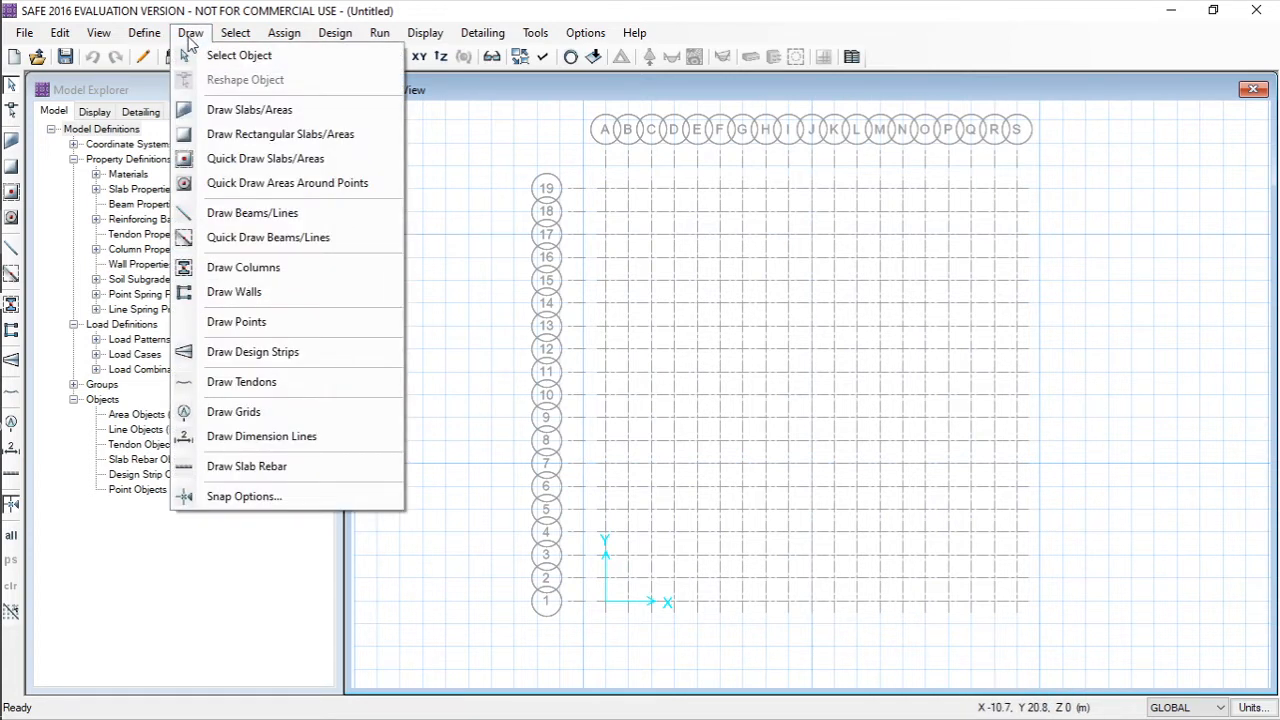
pyautogui.click(236, 118)
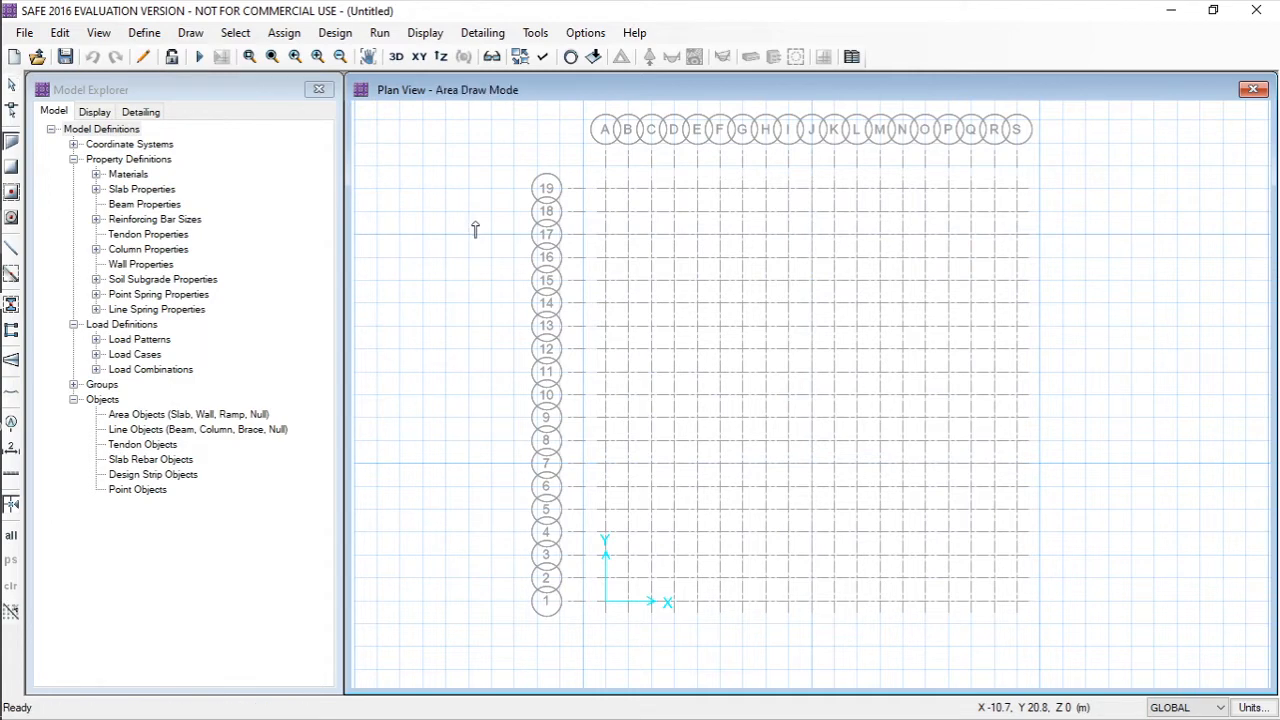
pyautogui.moveTo(1091, 124); pyautogui.dragTo(1046, 119)
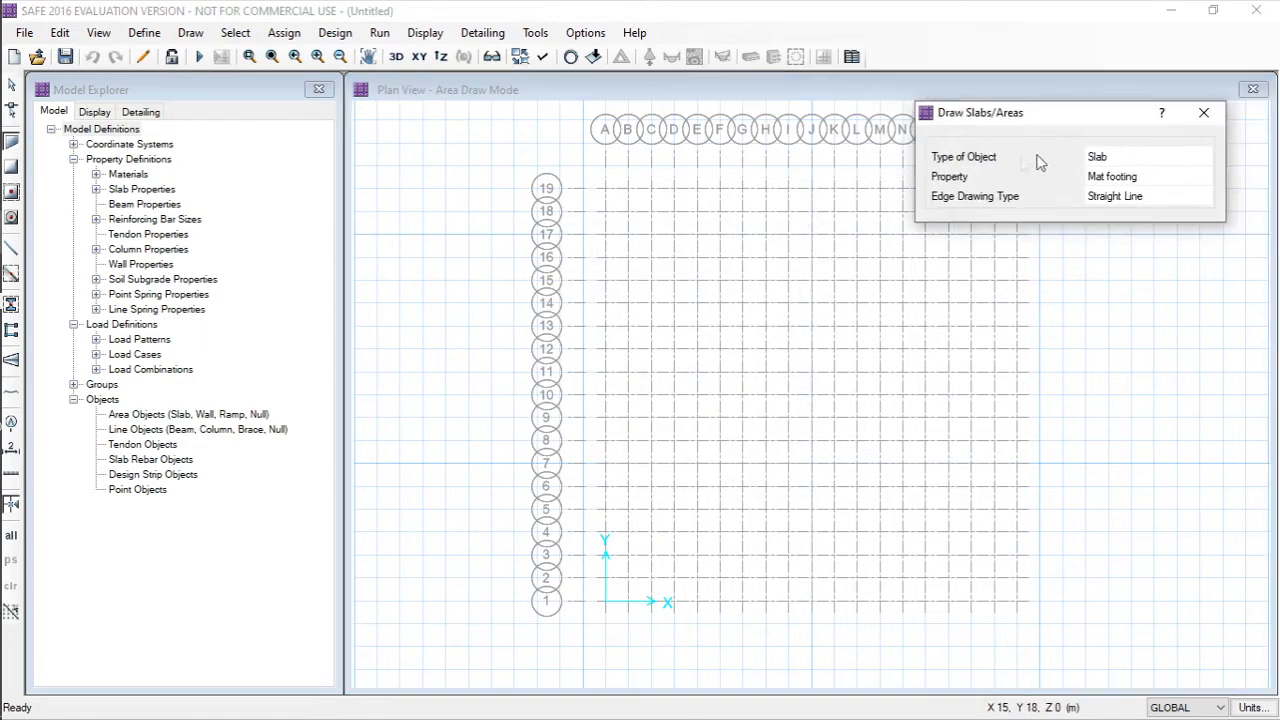
pyautogui.click(1123, 182)
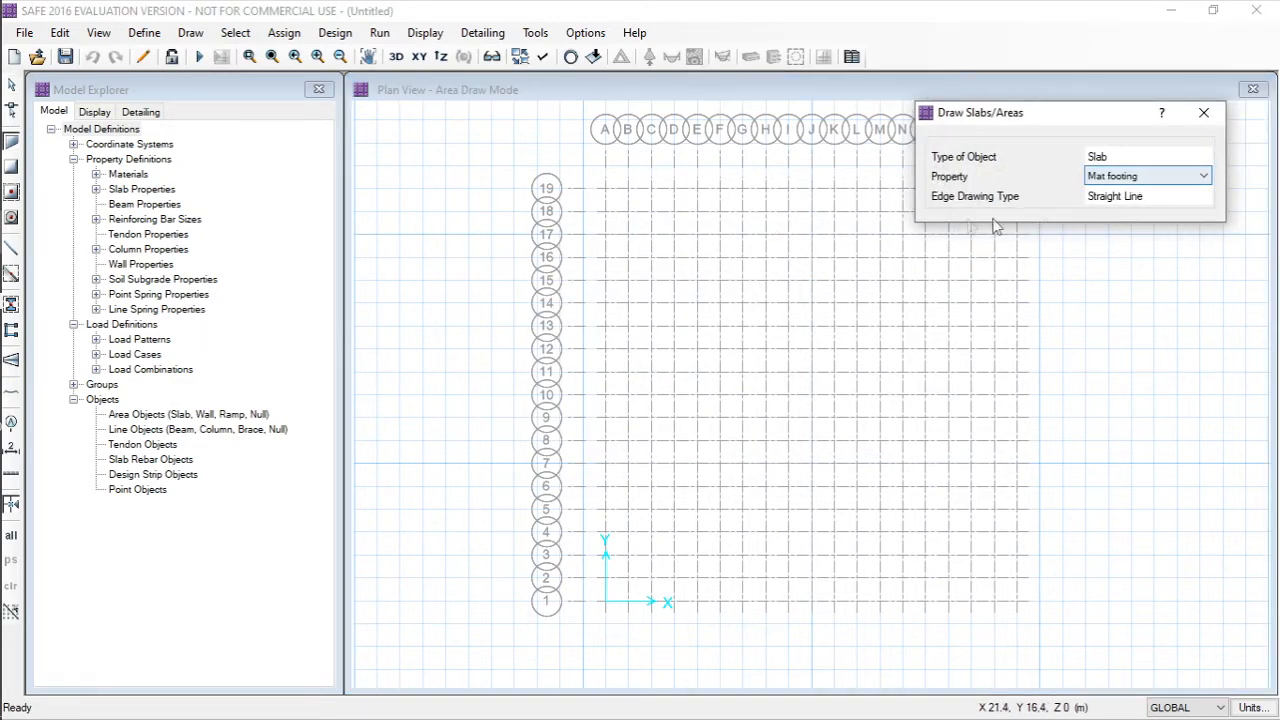
pyautogui.moveTo(1067, 122); pyautogui.dragTo(291, 160)
pyautogui.click(386, 197)
pyautogui.click(404, 196)
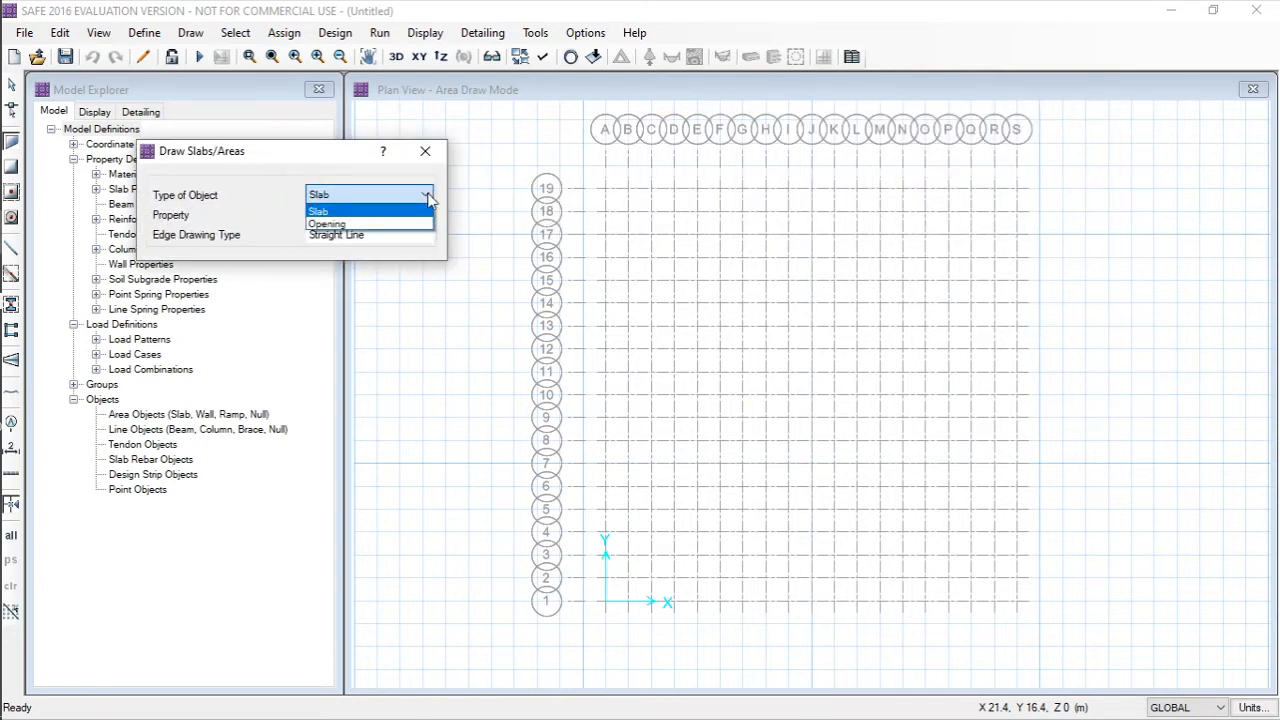
pyautogui.click(427, 196)
pyautogui.moveTo(274, 150); pyautogui.dragTo(229, 157)
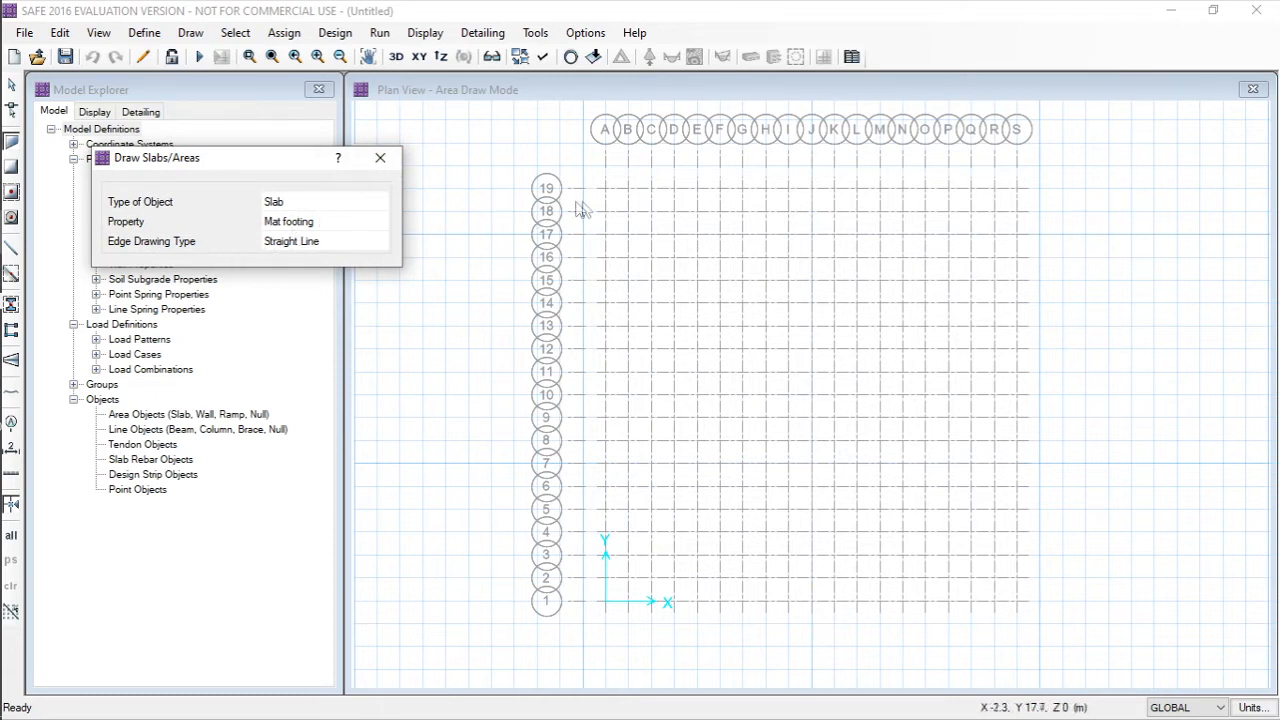
# - Draw the mat slab through grid points A19, S19, S1 and A1, and leave area drawing
pyautogui.click(606, 190)
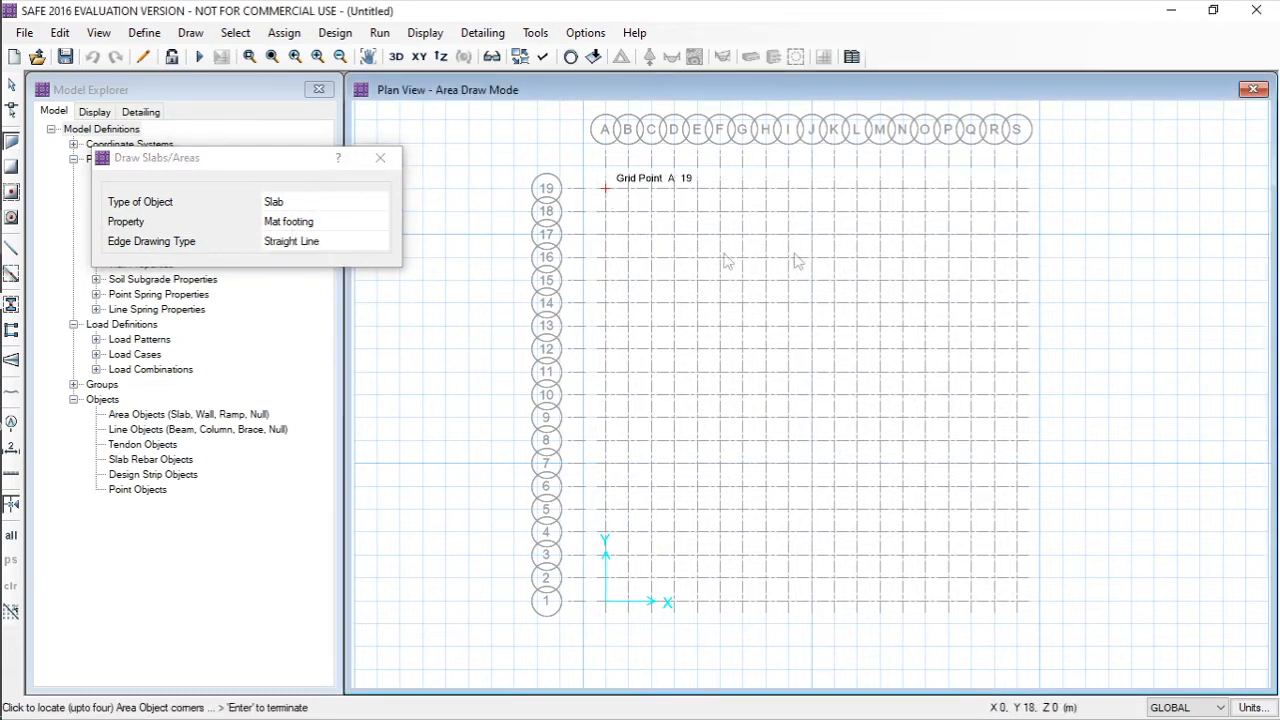
pyautogui.click(1016, 191)
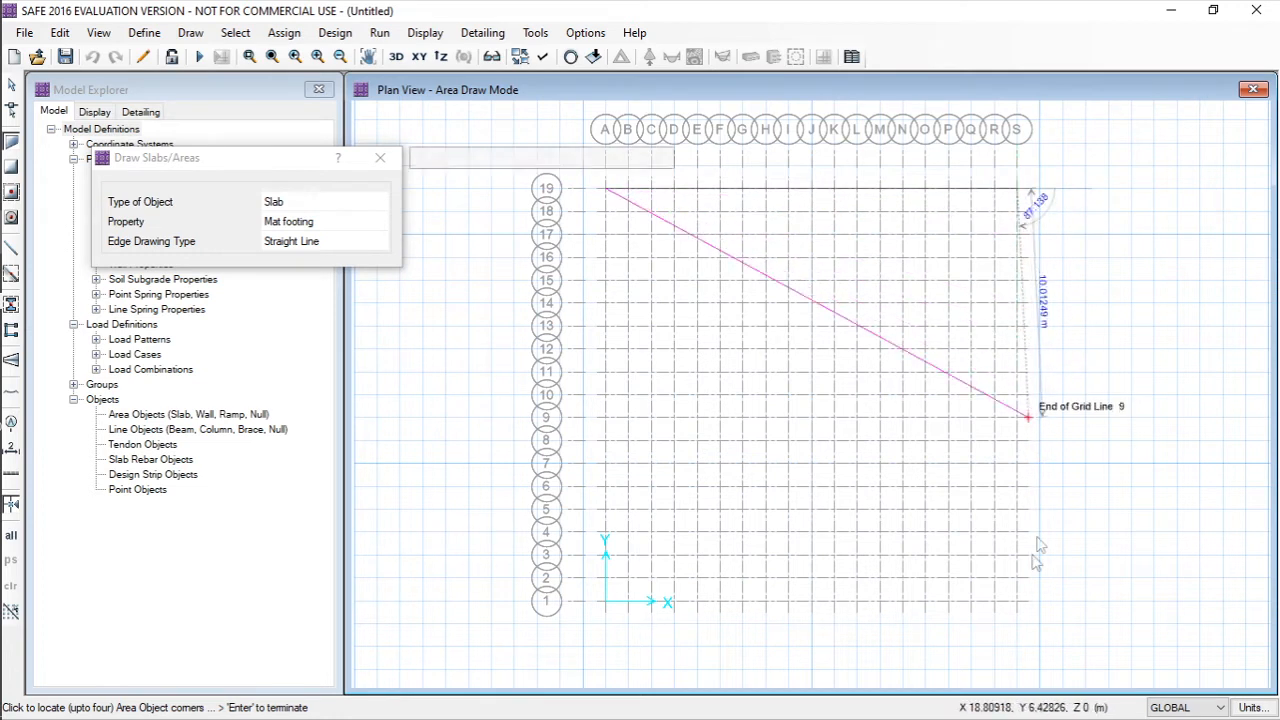
pyautogui.click(1017, 602)
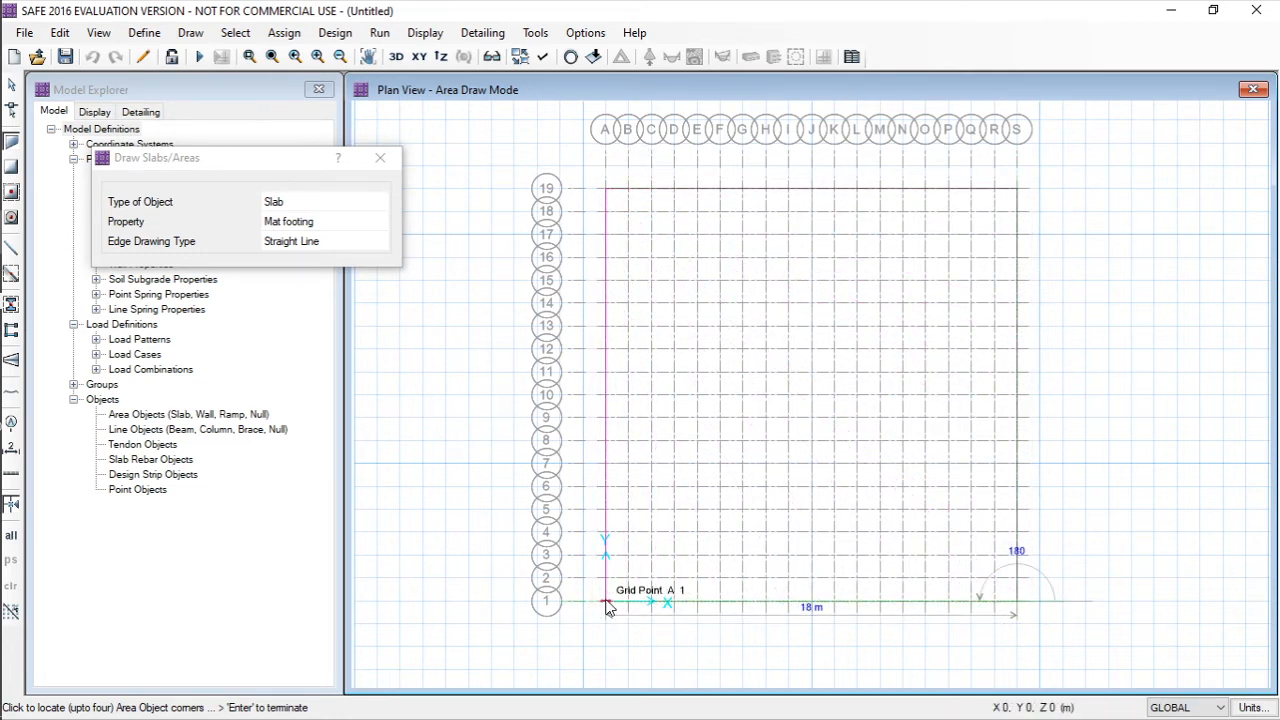
pyautogui.click(606, 603)
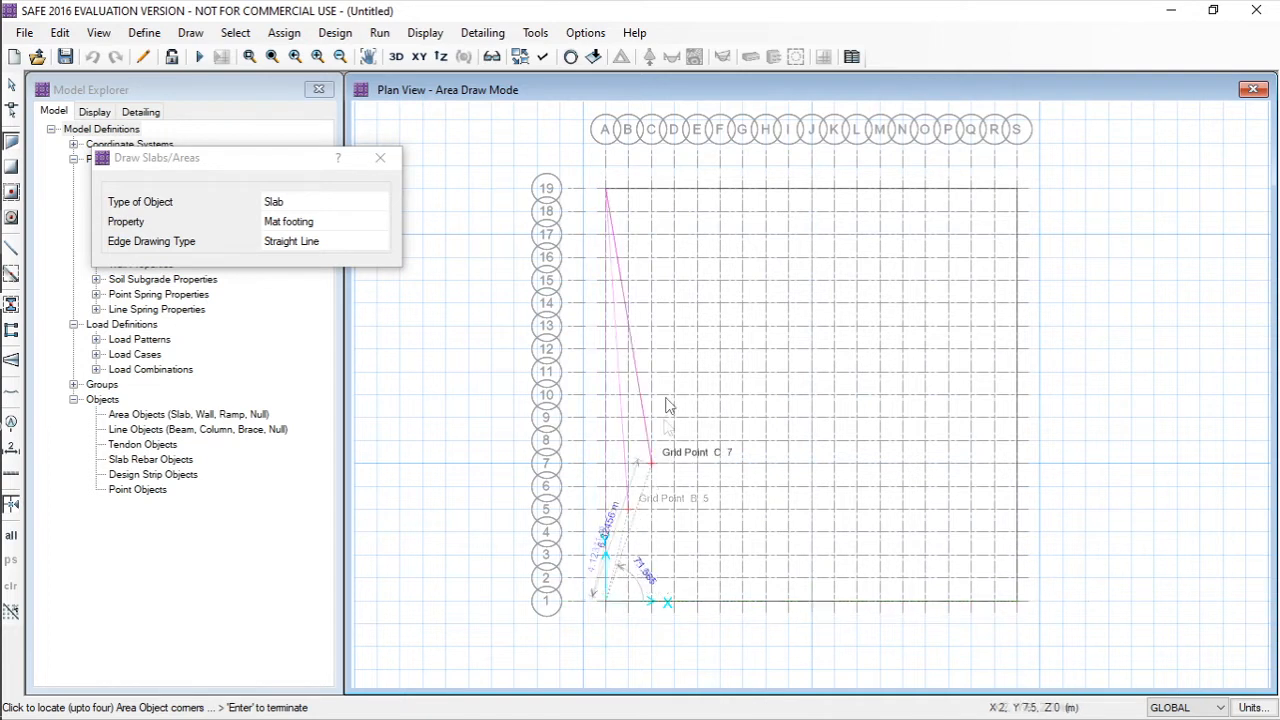
pyautogui.click(606, 189)
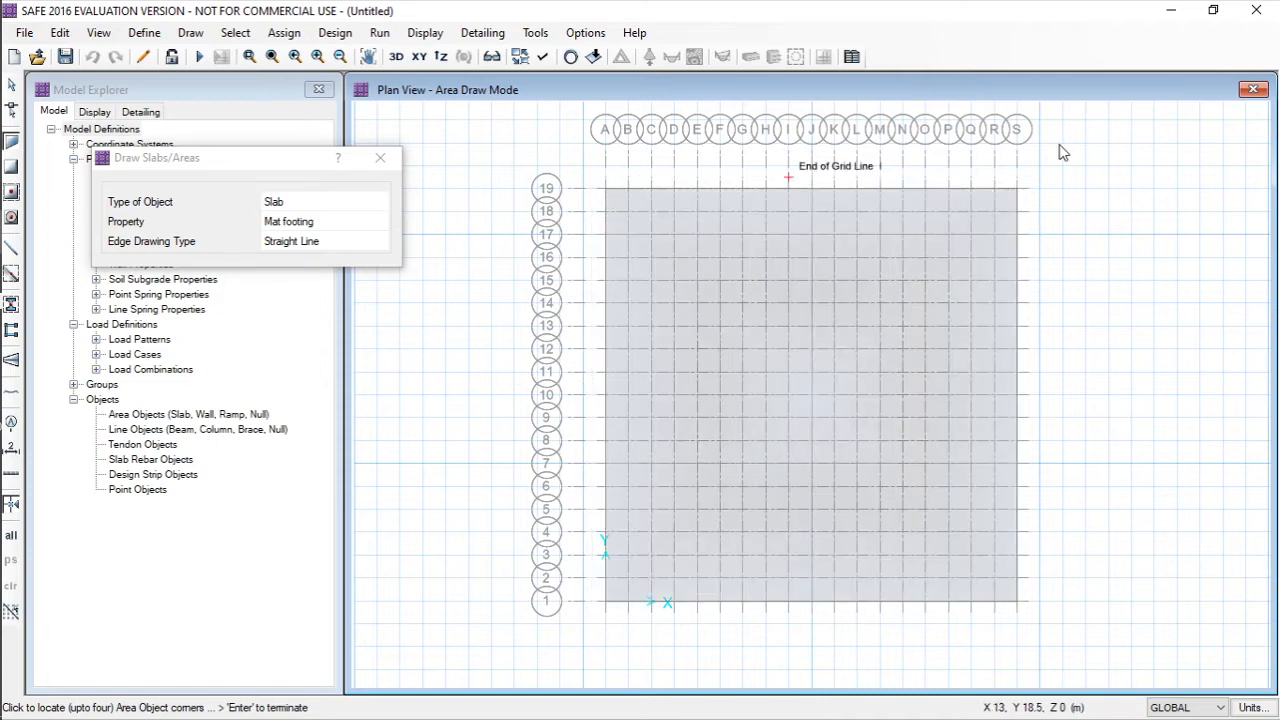
pyautogui.rightClick(1102, 134)
pyautogui.click(381, 157)
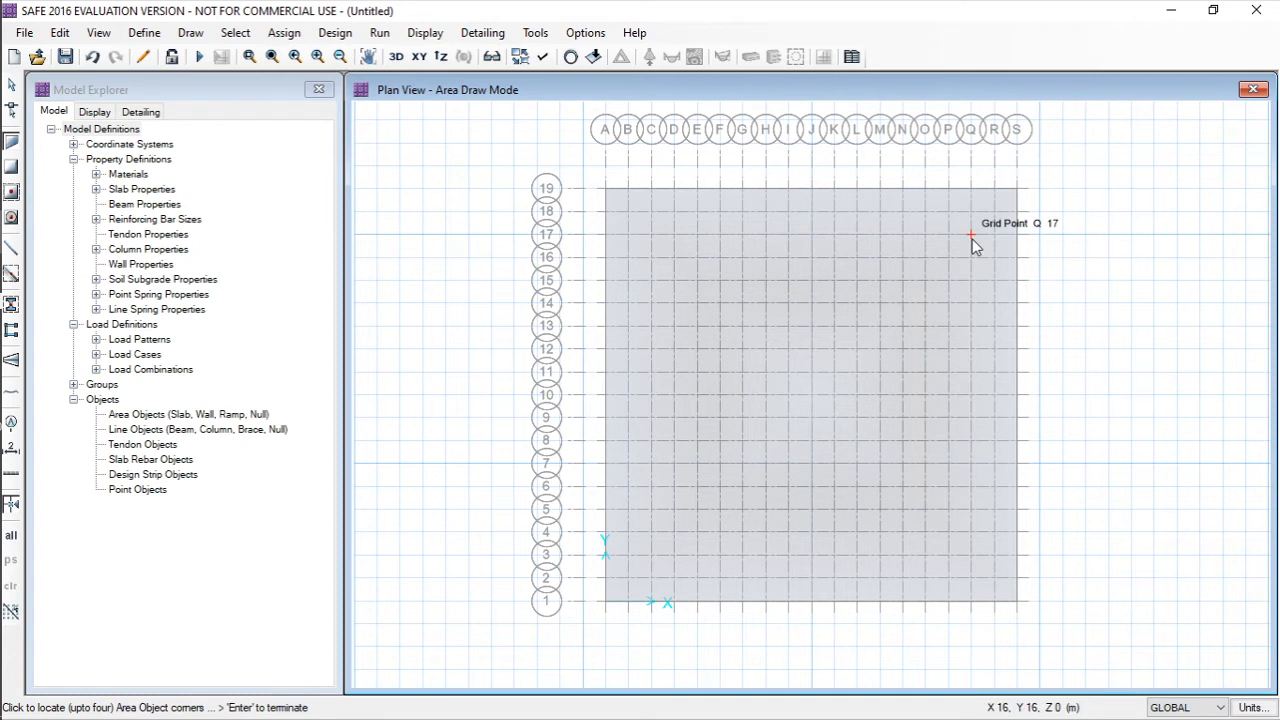
pyautogui.click(709, 259)
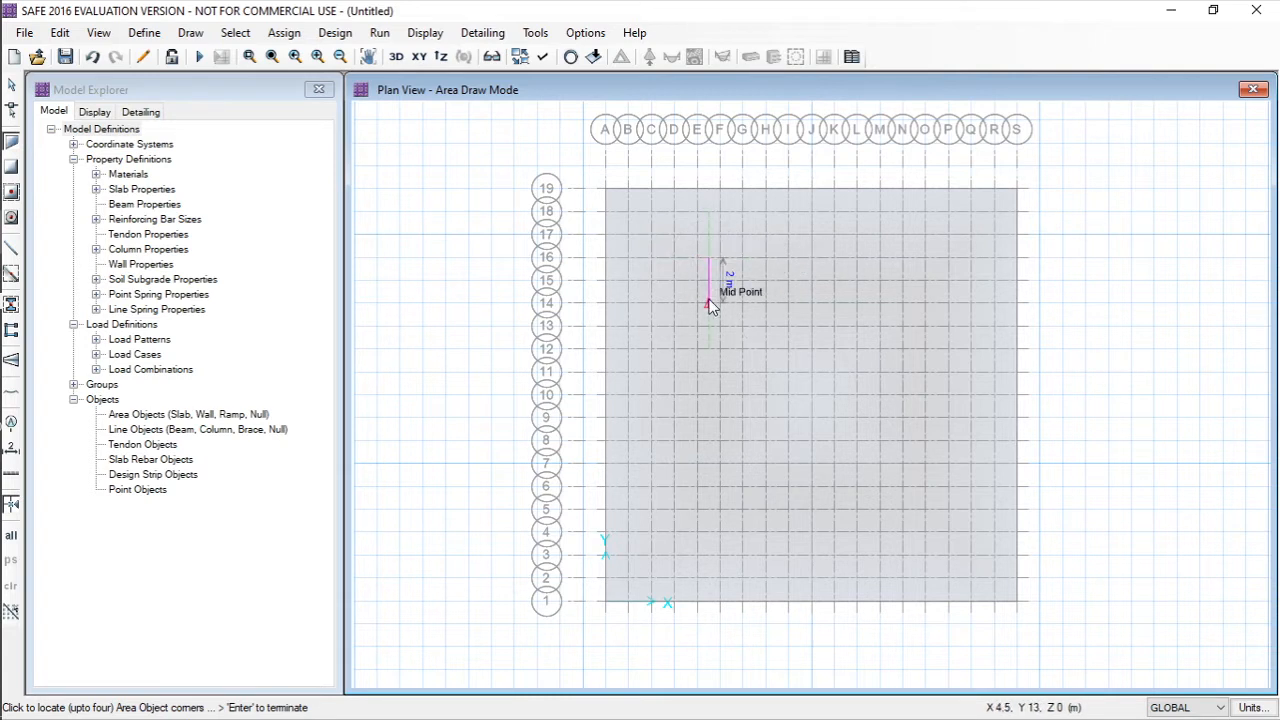
pyautogui.press('Escape')
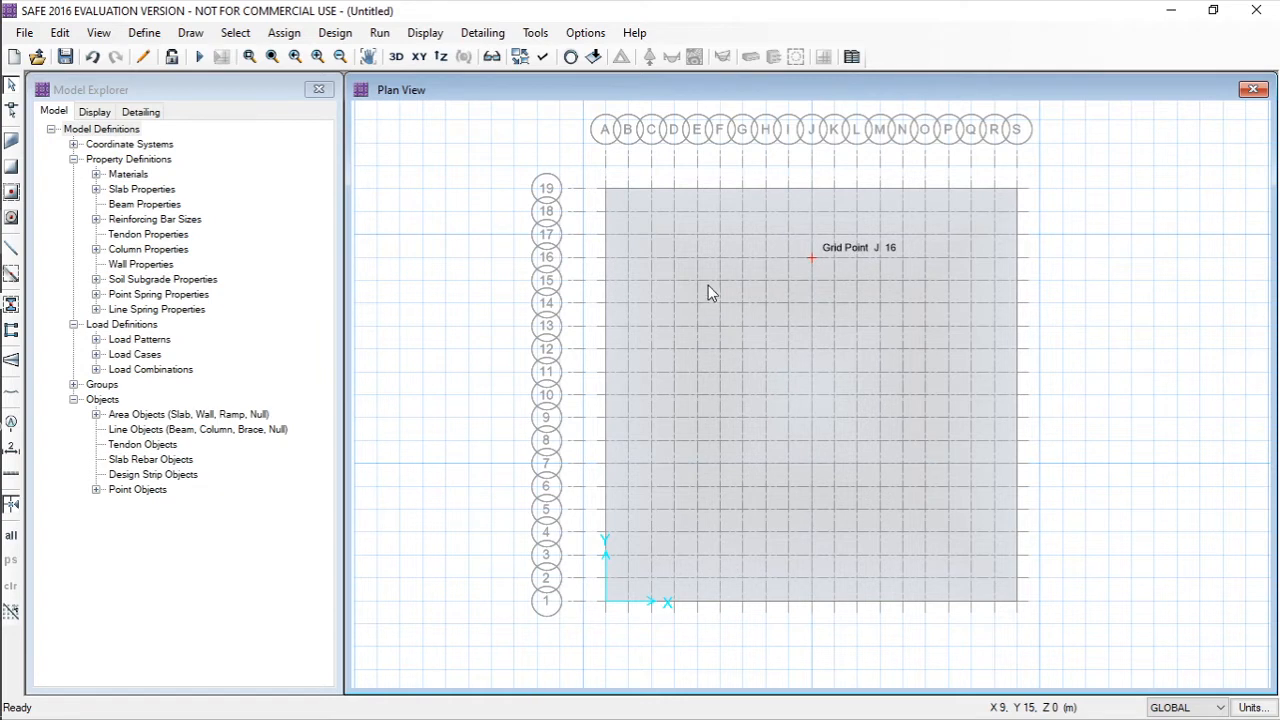
# - Expand the mat slab outward on all sides with an offset of 2000 mm
pyautogui.click(734, 301)
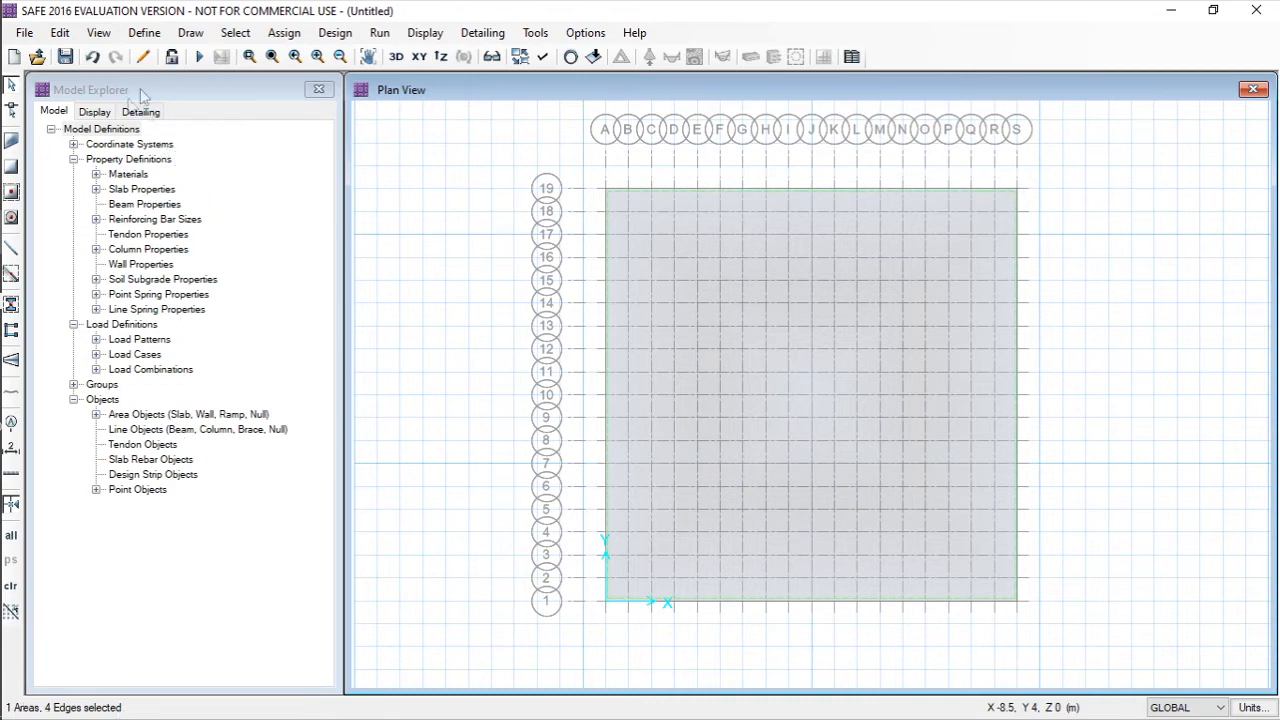
pyautogui.click(60, 32)
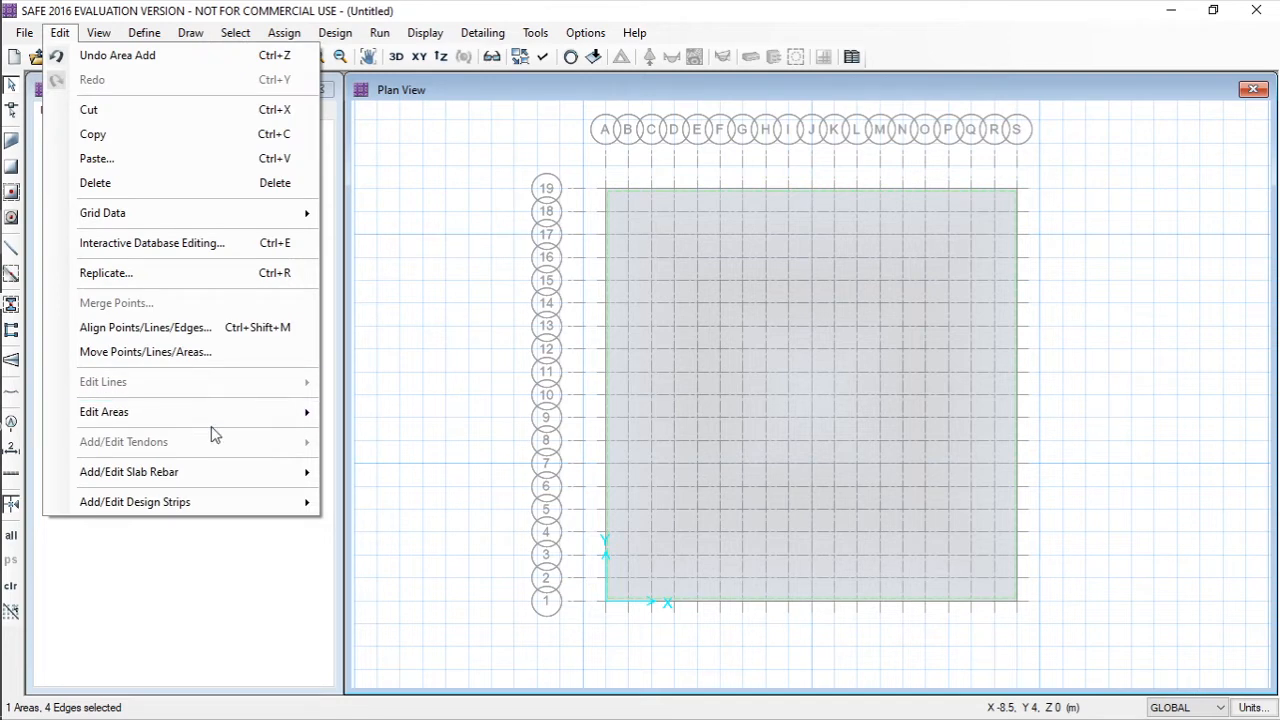
pyautogui.moveTo(200, 418)
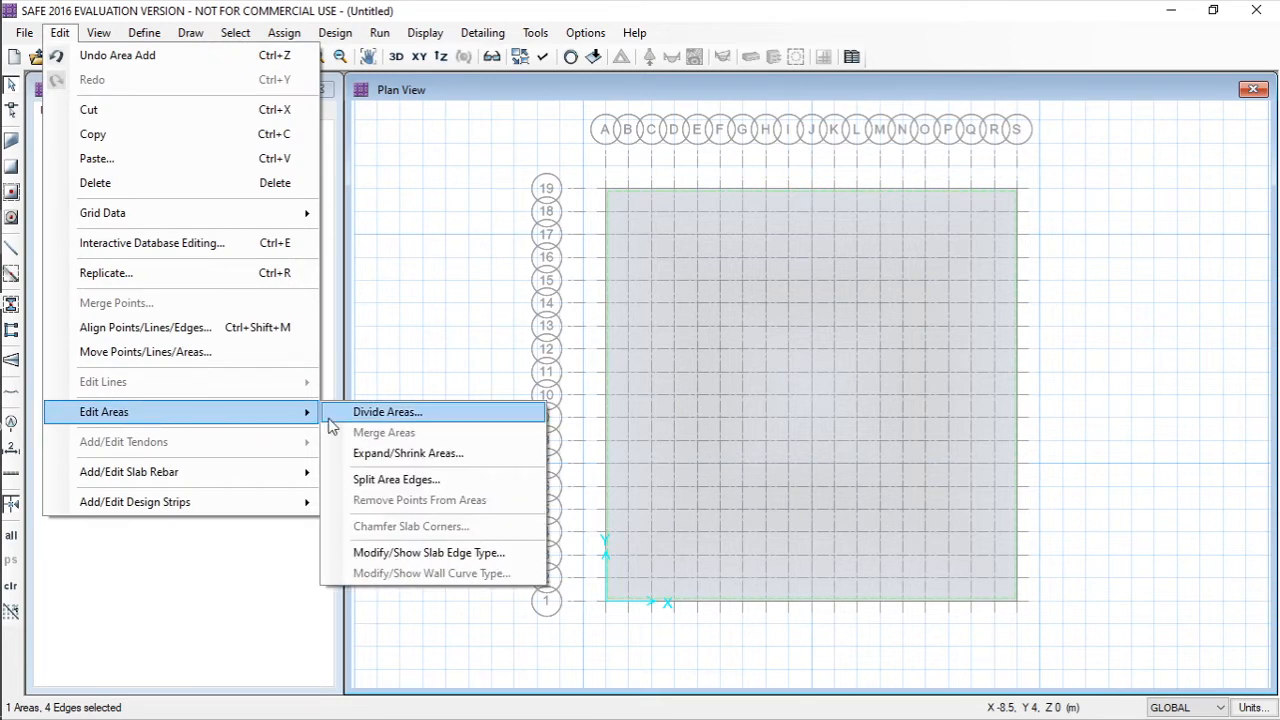
pyautogui.click(408, 460)
pyautogui.moveTo(660, 256); pyautogui.dragTo(320, 254)
pyautogui.click(334, 309)
pyautogui.moveTo(334, 309); pyautogui.dragTo(243, 320)
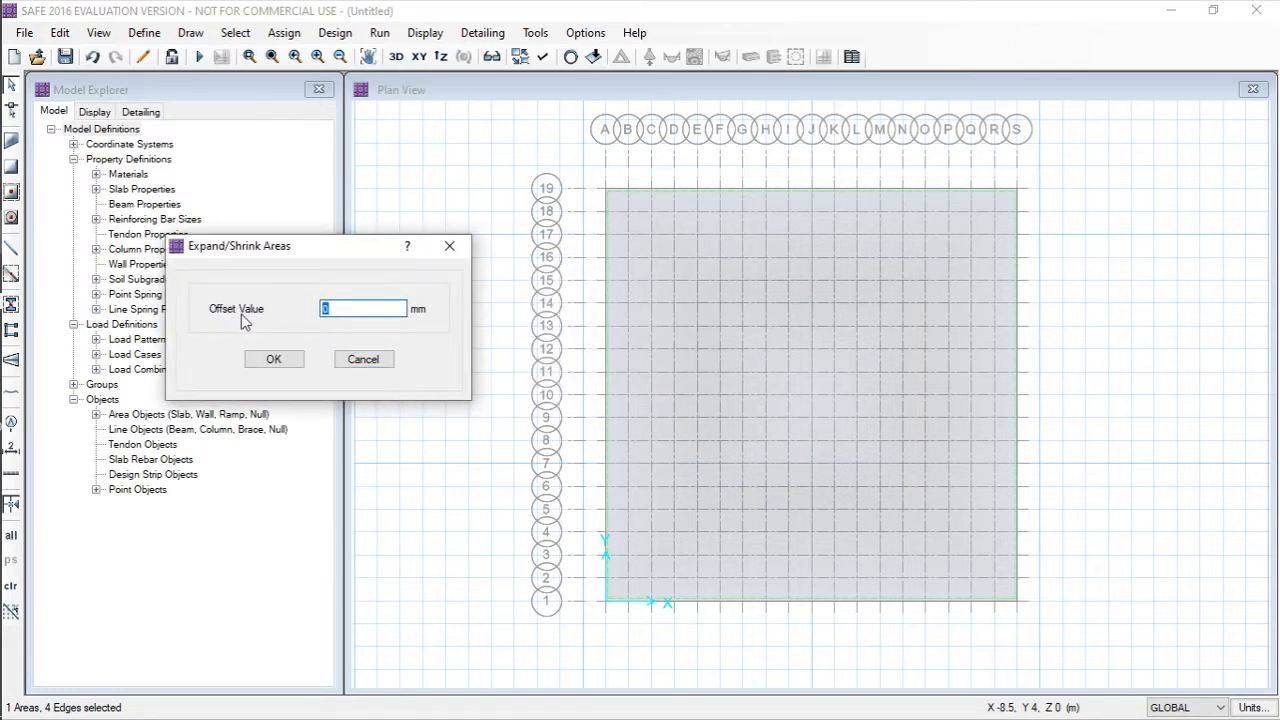
pyautogui.write('2000')
pyautogui.click(272, 360)
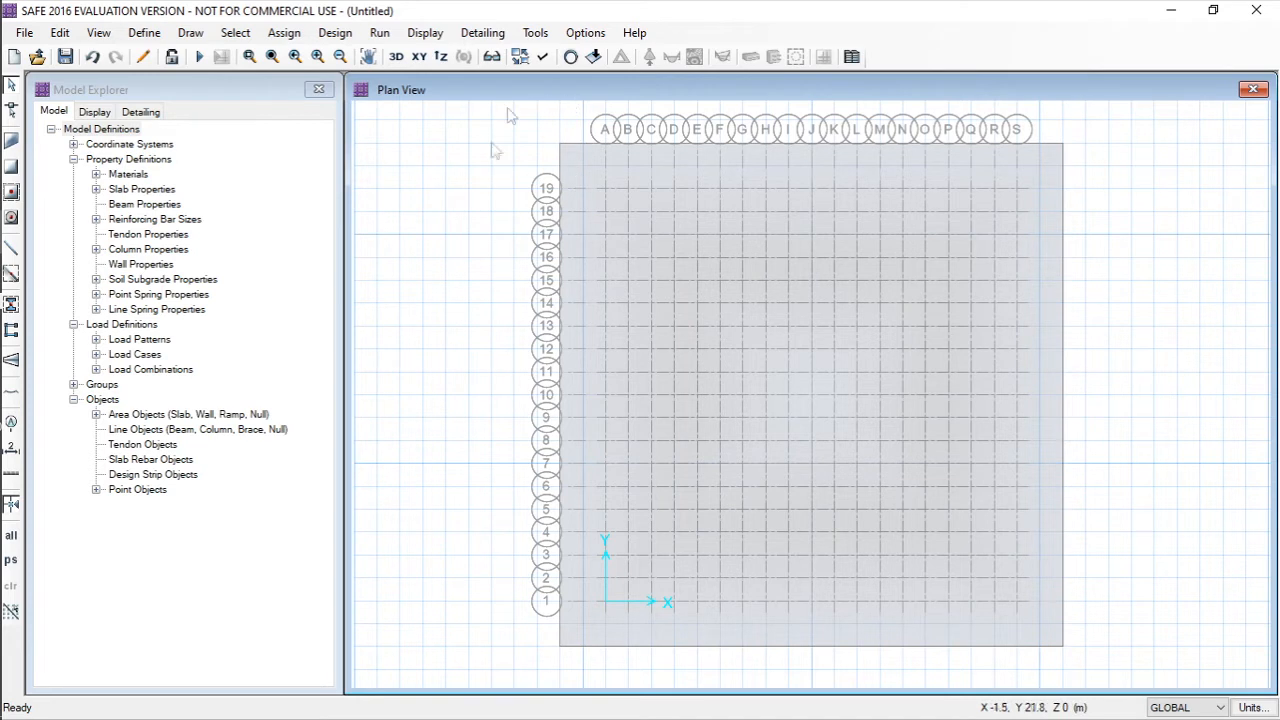
# - Start drawing columns with the property below set to NONE and the property above set to COL1
pyautogui.click(189, 34)
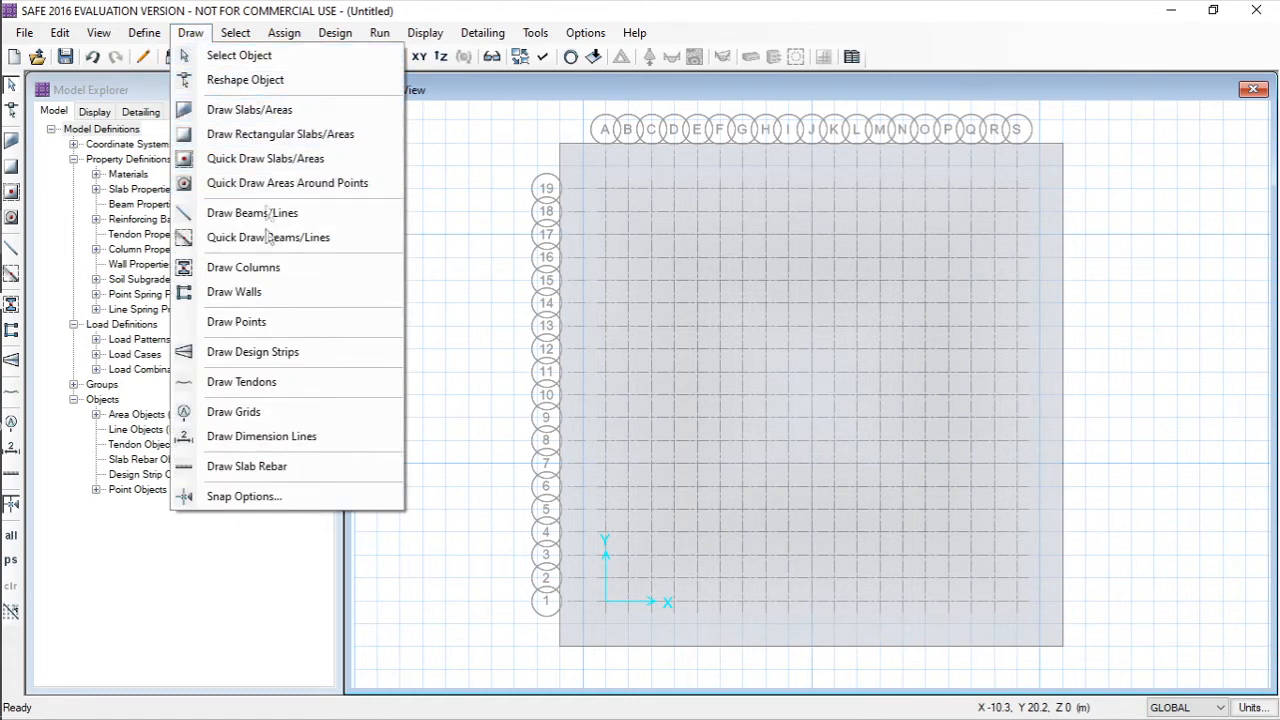
pyautogui.click(246, 267)
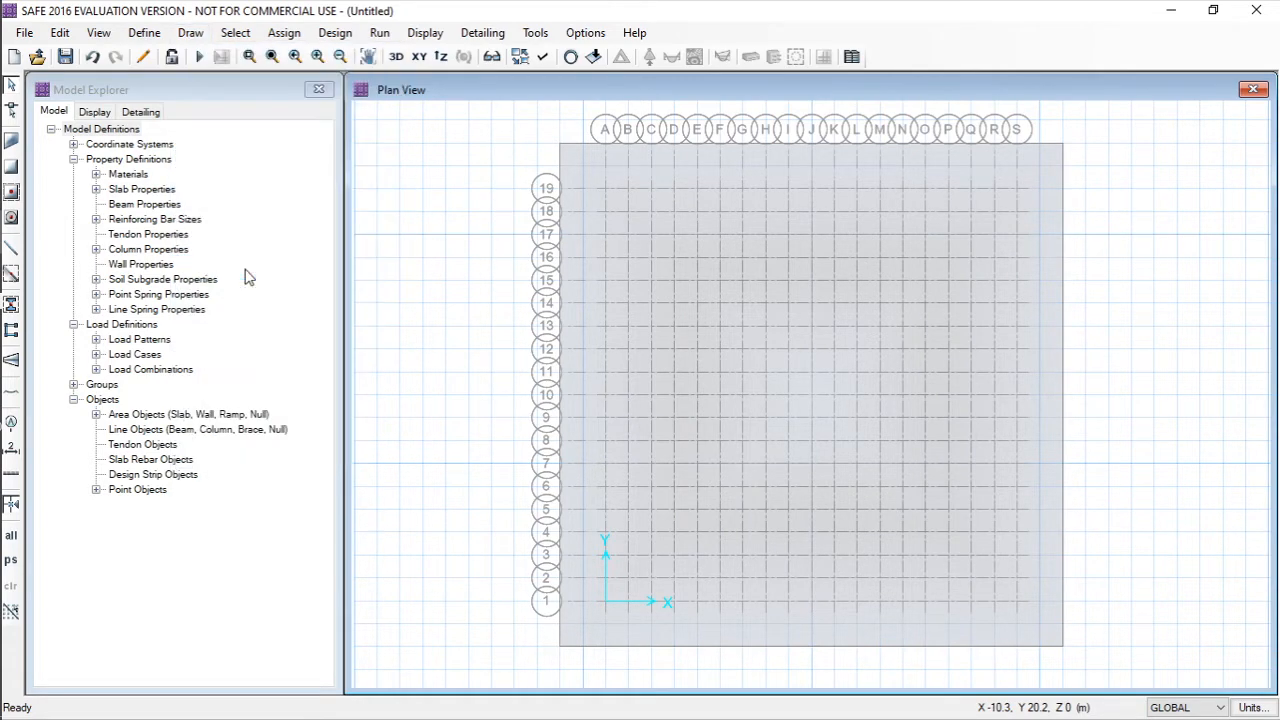
pyautogui.moveTo(1117, 123)
pyautogui.mouseDown()
pyautogui.moveTo(304, 104)
pyautogui.moveTo(257, 137)
pyautogui.mouseUp()
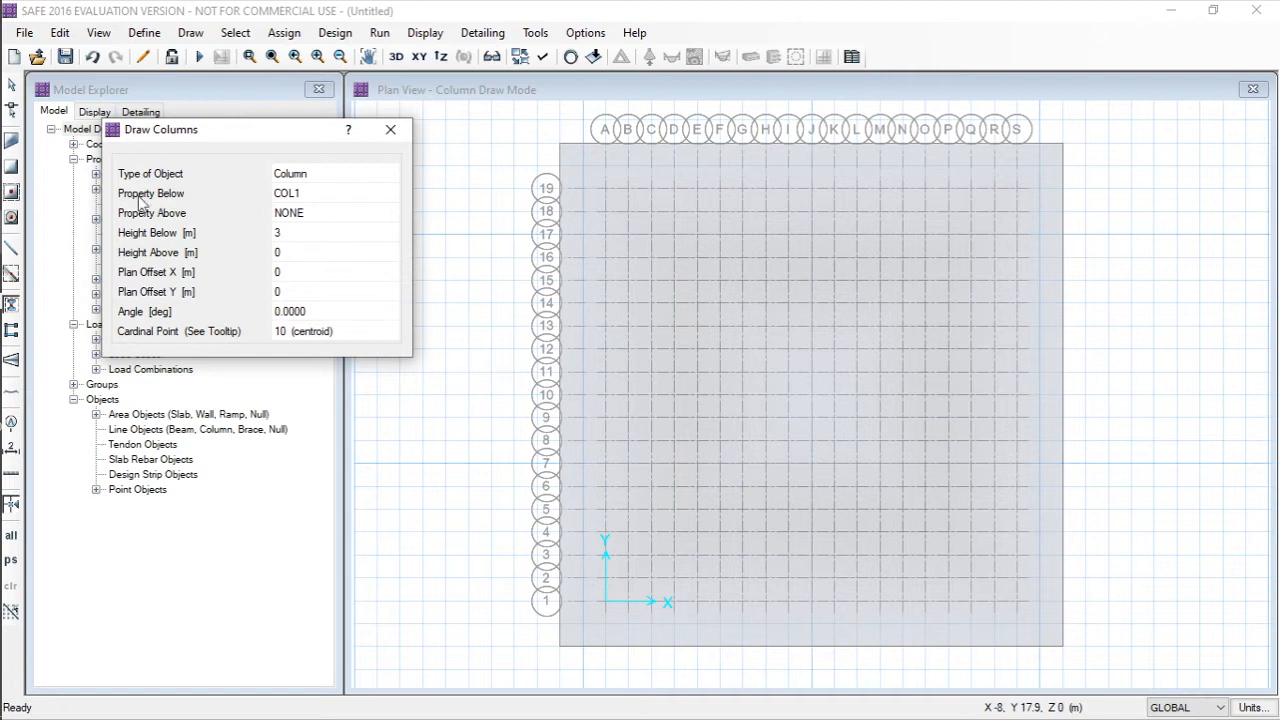
pyautogui.click(319, 198)
pyautogui.click(354, 194)
pyautogui.click(314, 244)
pyautogui.click(349, 215)
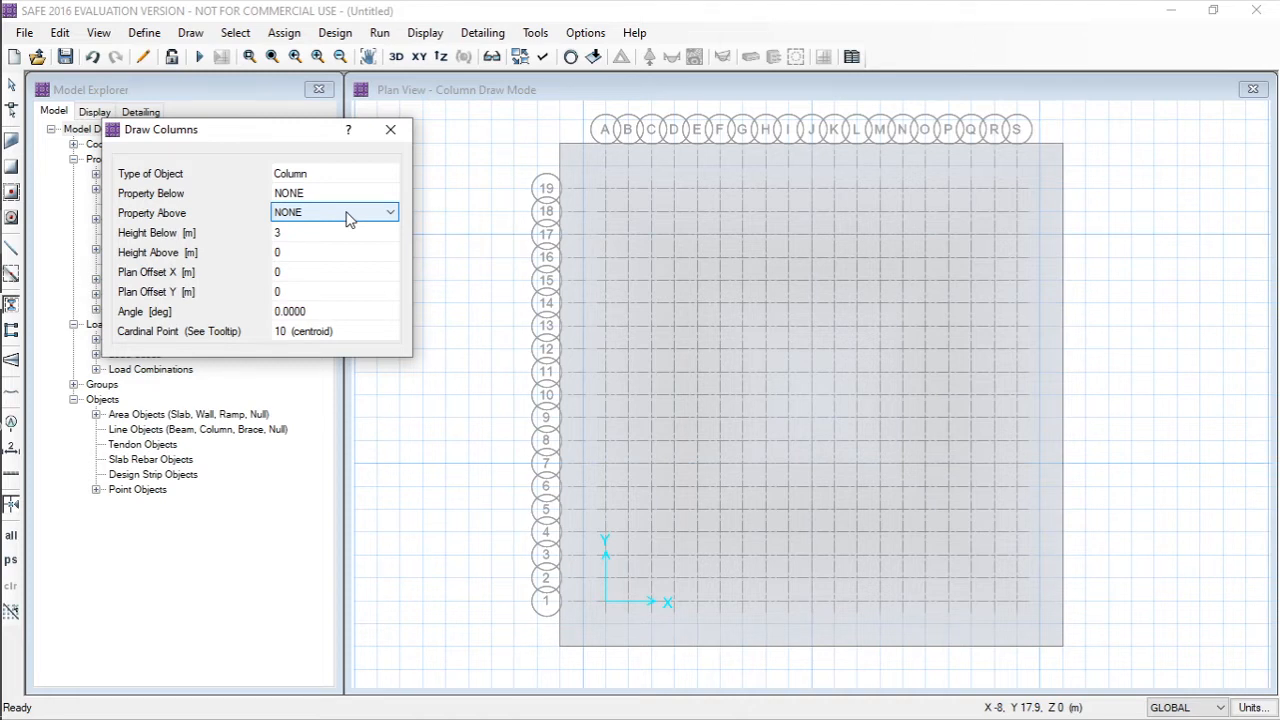
pyautogui.click(347, 213)
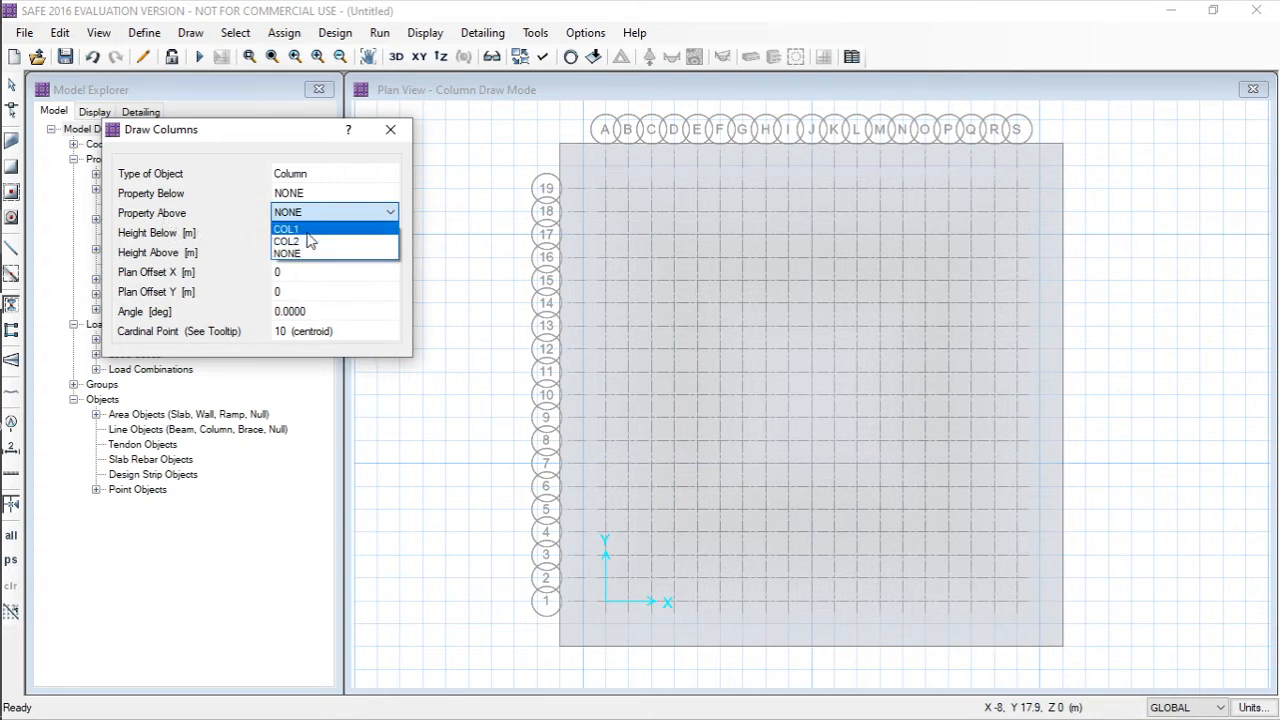
pyautogui.click(309, 233)
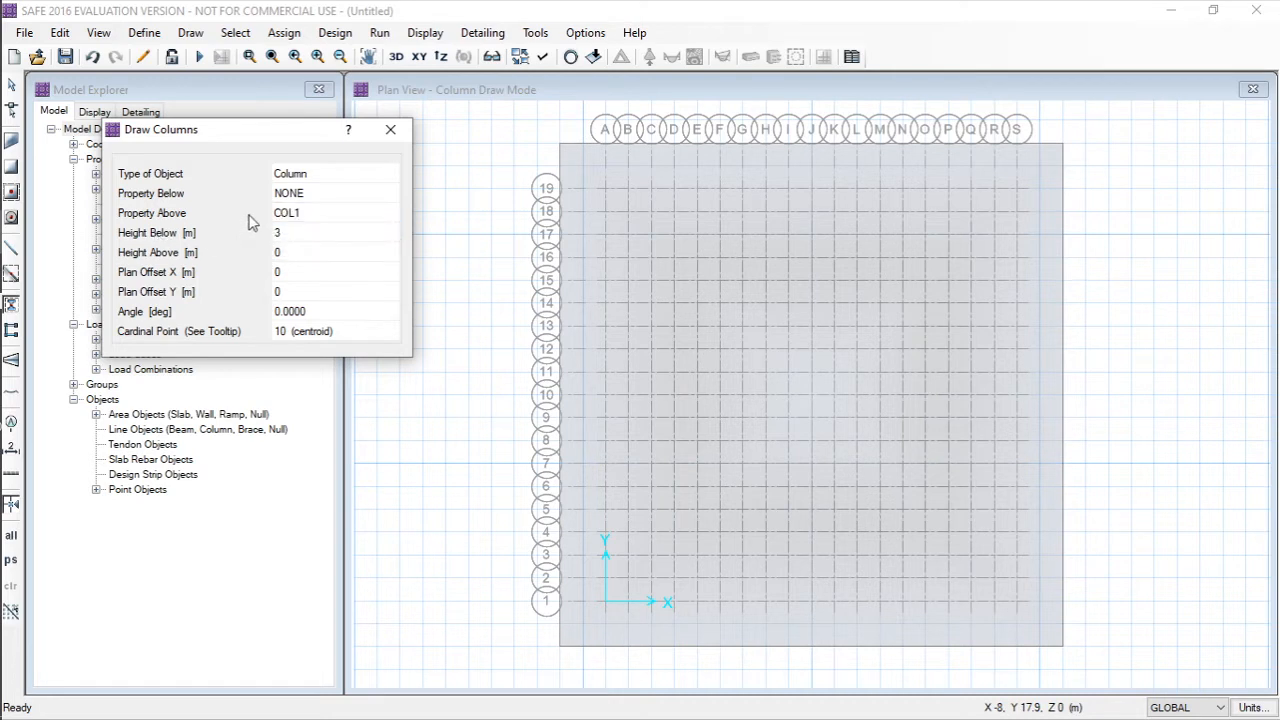
# - Set the column height below to 0 m and the height above to 2 m
pyautogui.click(305, 240)
pyautogui.write('0')
pyautogui.click(317, 260)
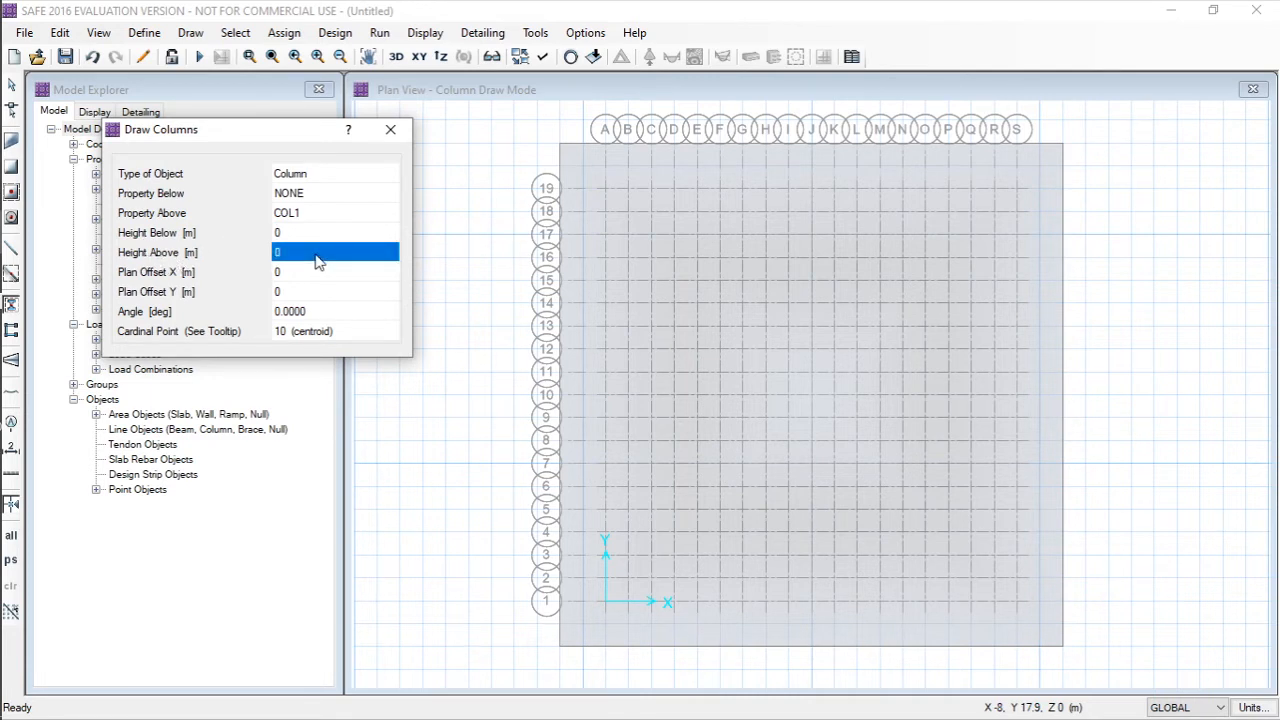
pyautogui.write('2')
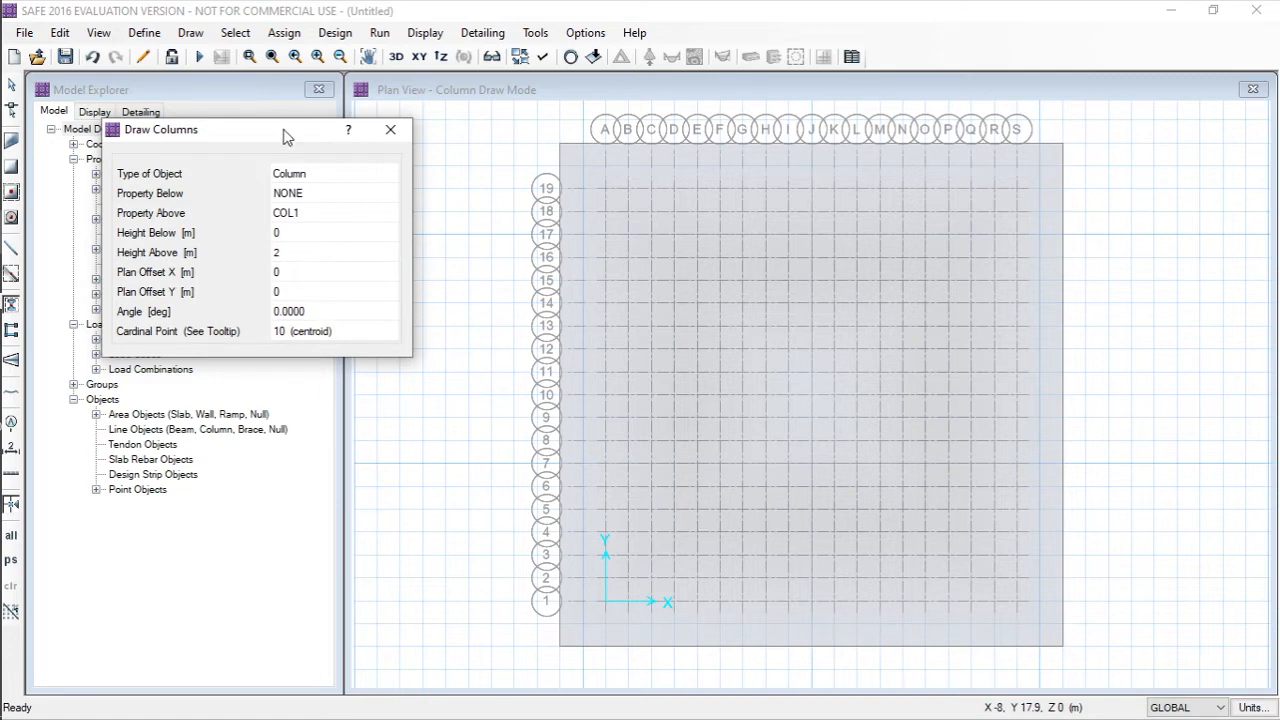
pyautogui.moveTo(285, 135); pyautogui.dragTo(251, 140)
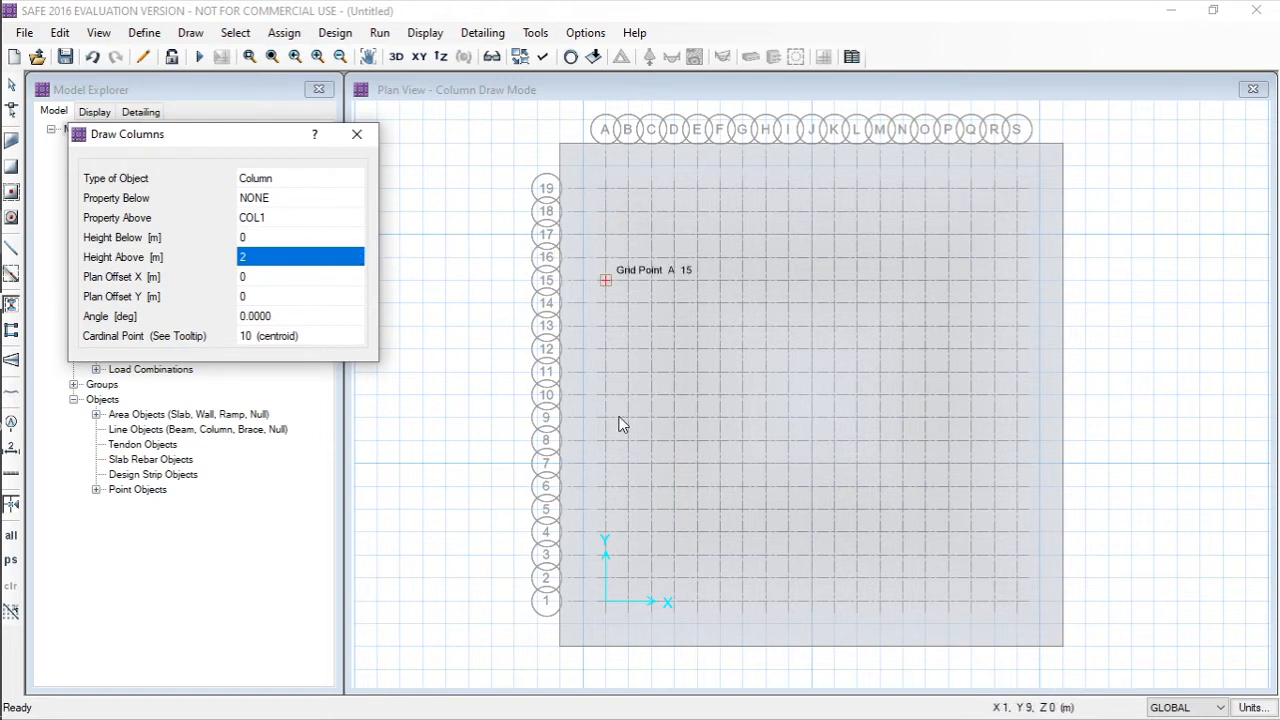
# - Place COL1 columns along grid line A at grid points A1, A7, A13 and A19
pyautogui.click(605, 601)
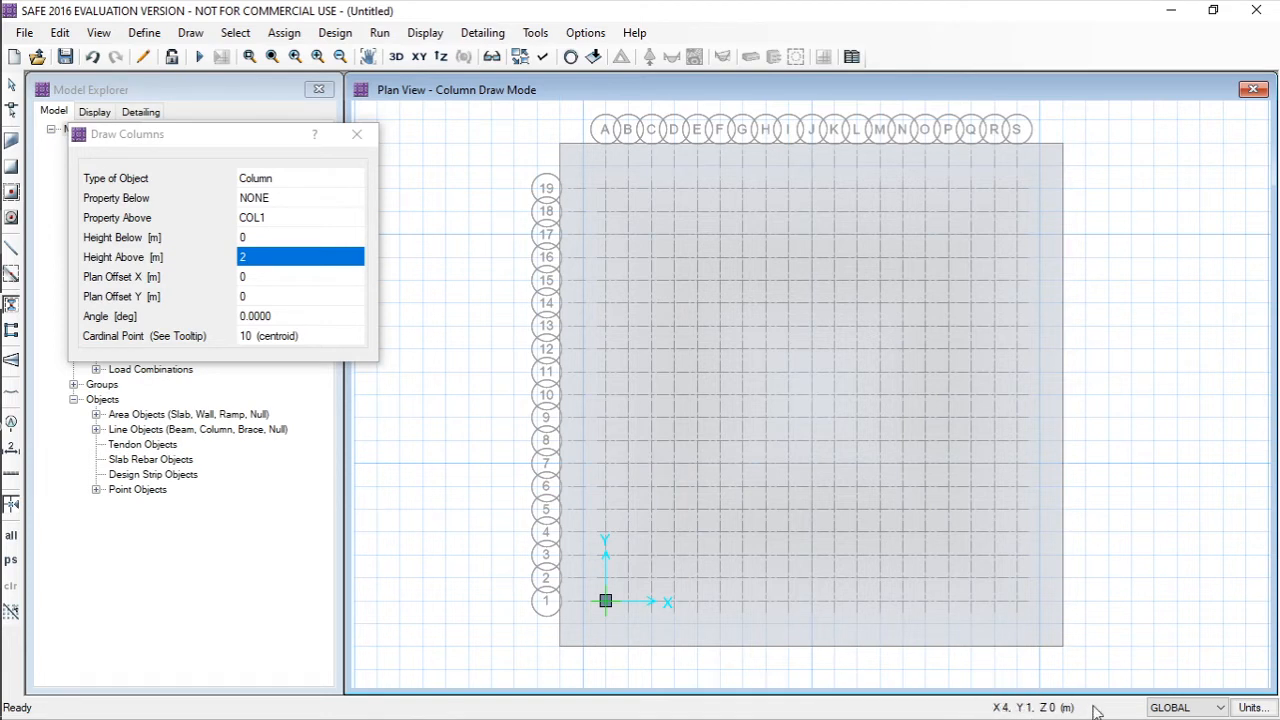
pyautogui.click(606, 467)
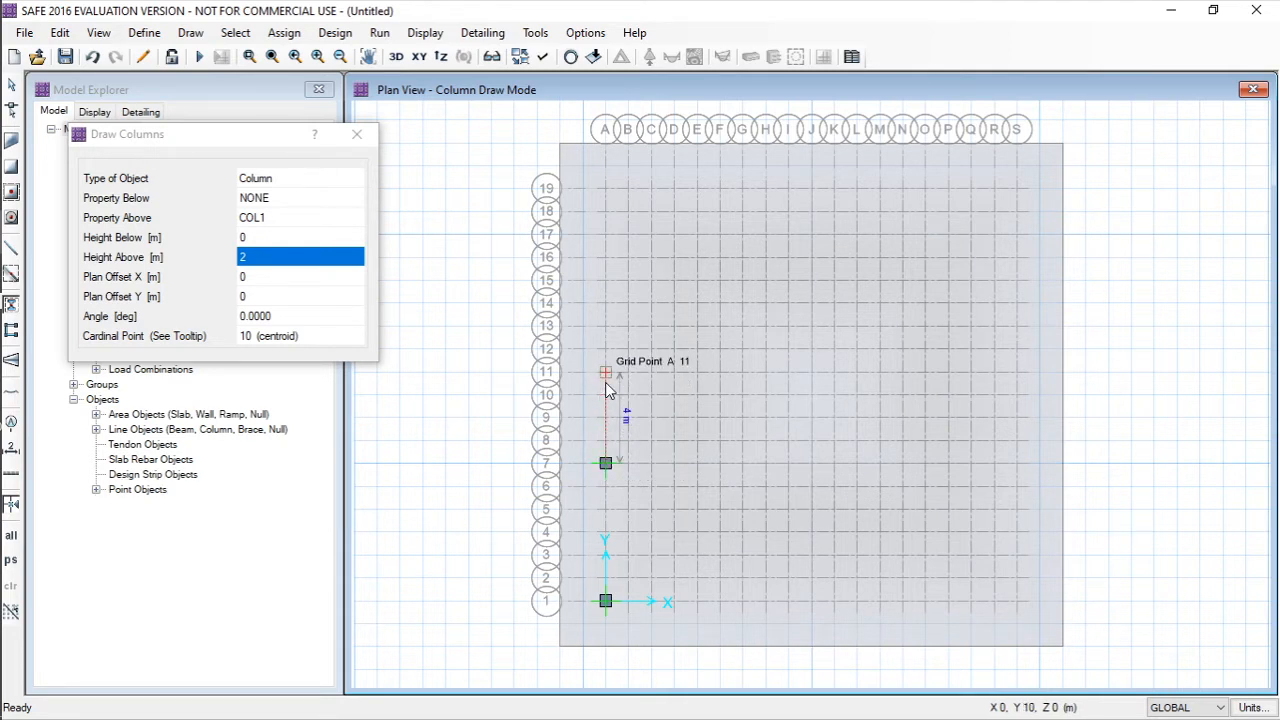
pyautogui.click(606, 325)
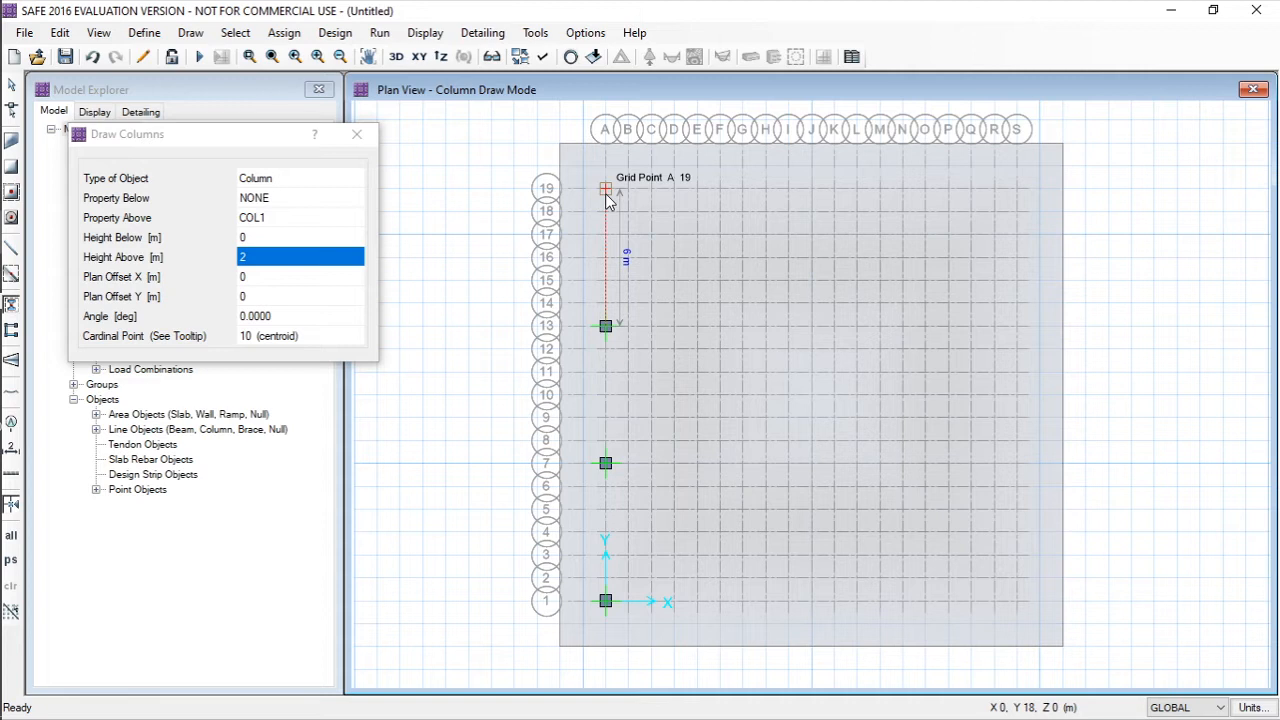
pyautogui.click(606, 190)
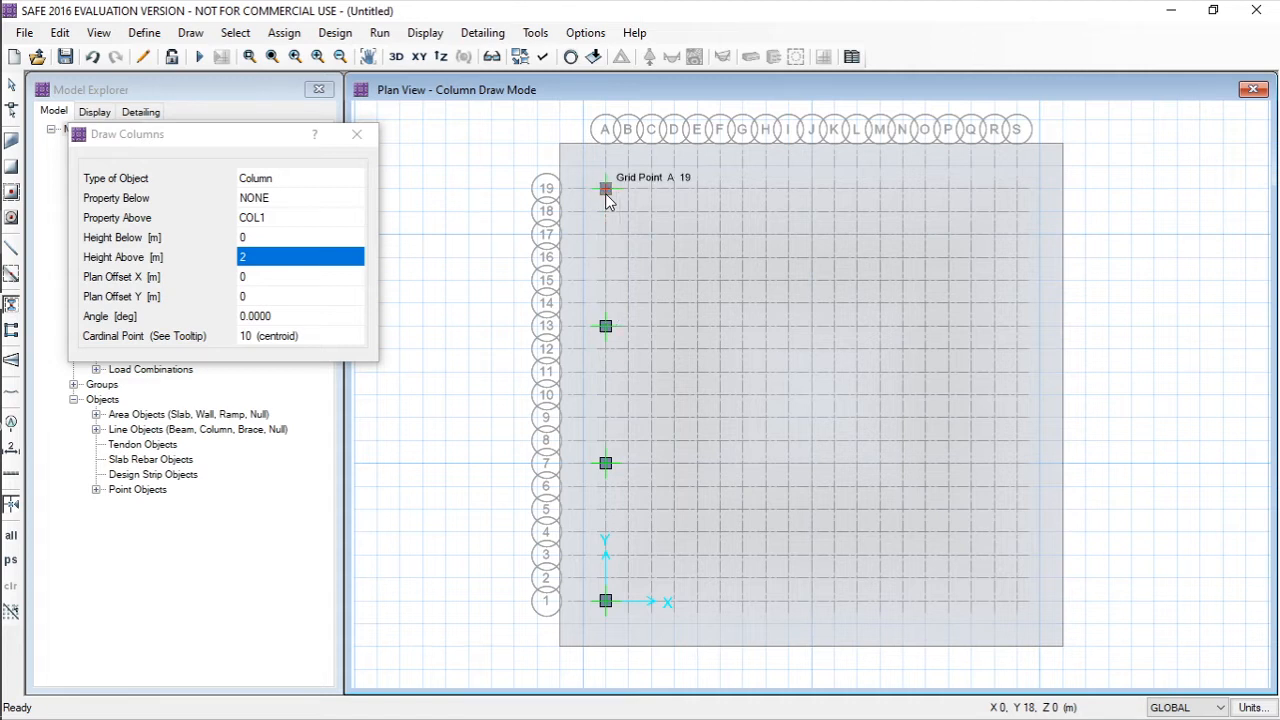
# - Place a COL1 column at grid point G1, and undo the stray column placed at G13
pyautogui.click(606, 601)
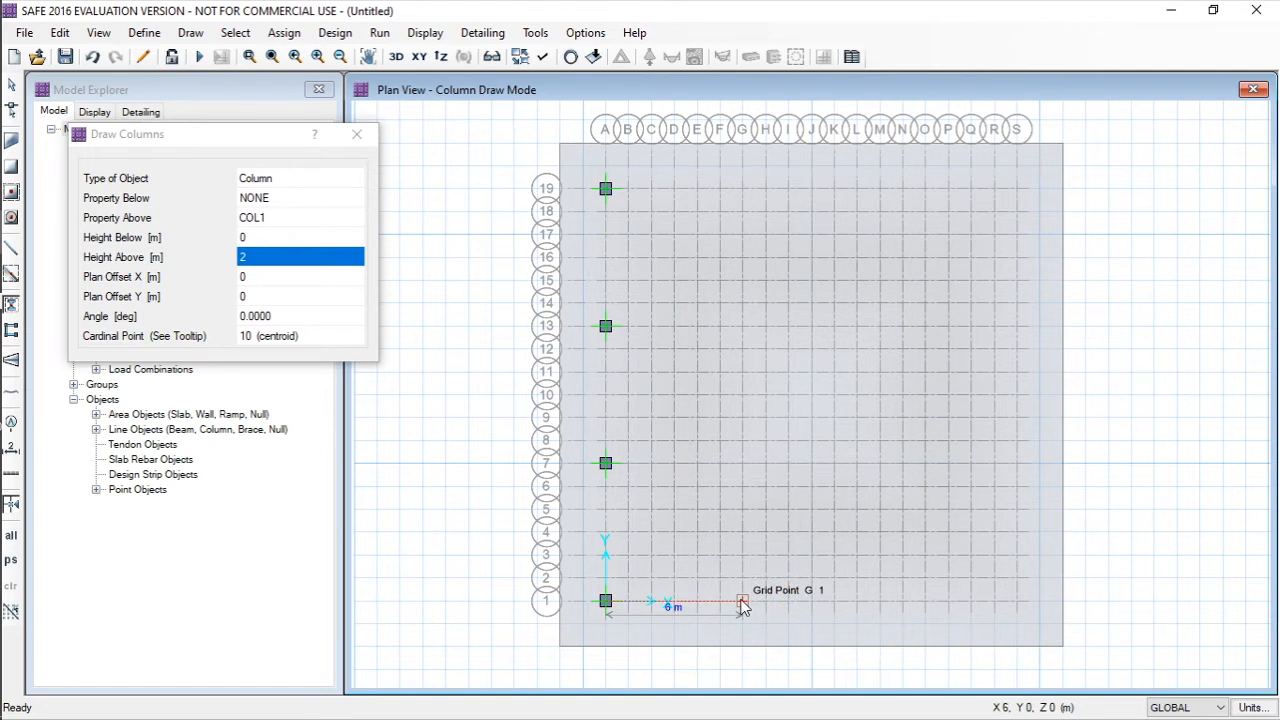
pyautogui.click(742, 601)
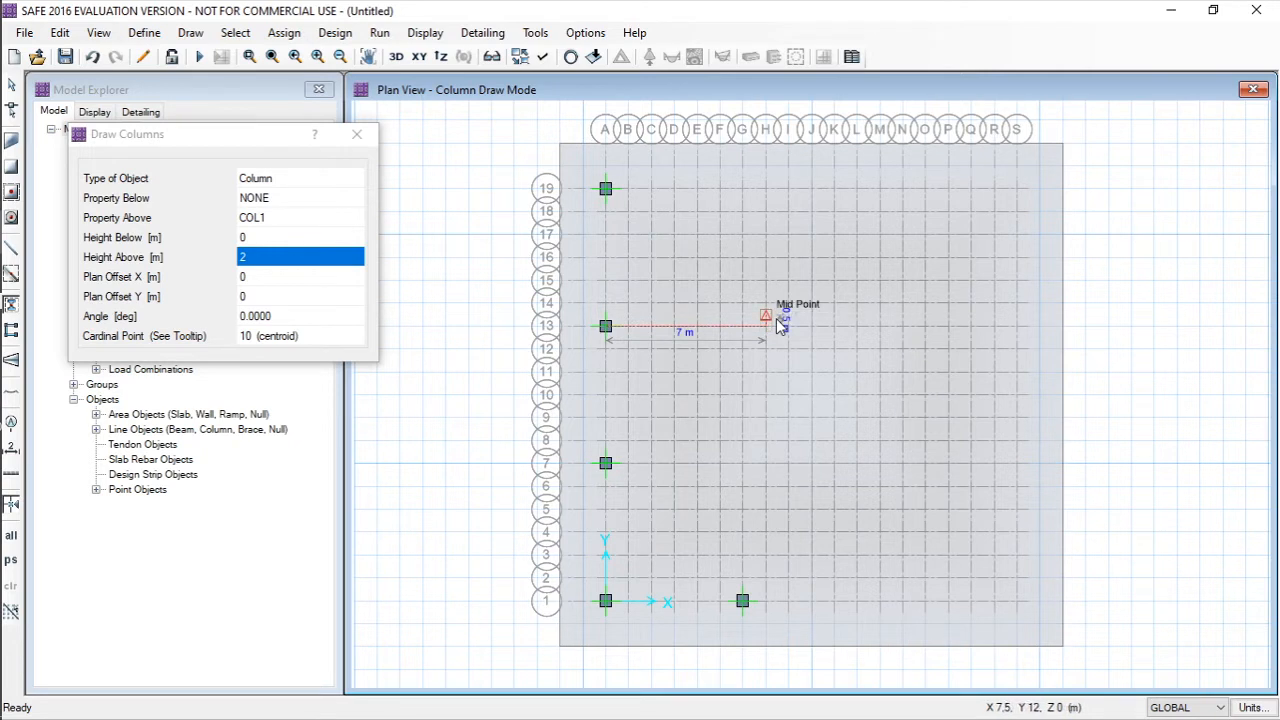
pyautogui.click(742, 326)
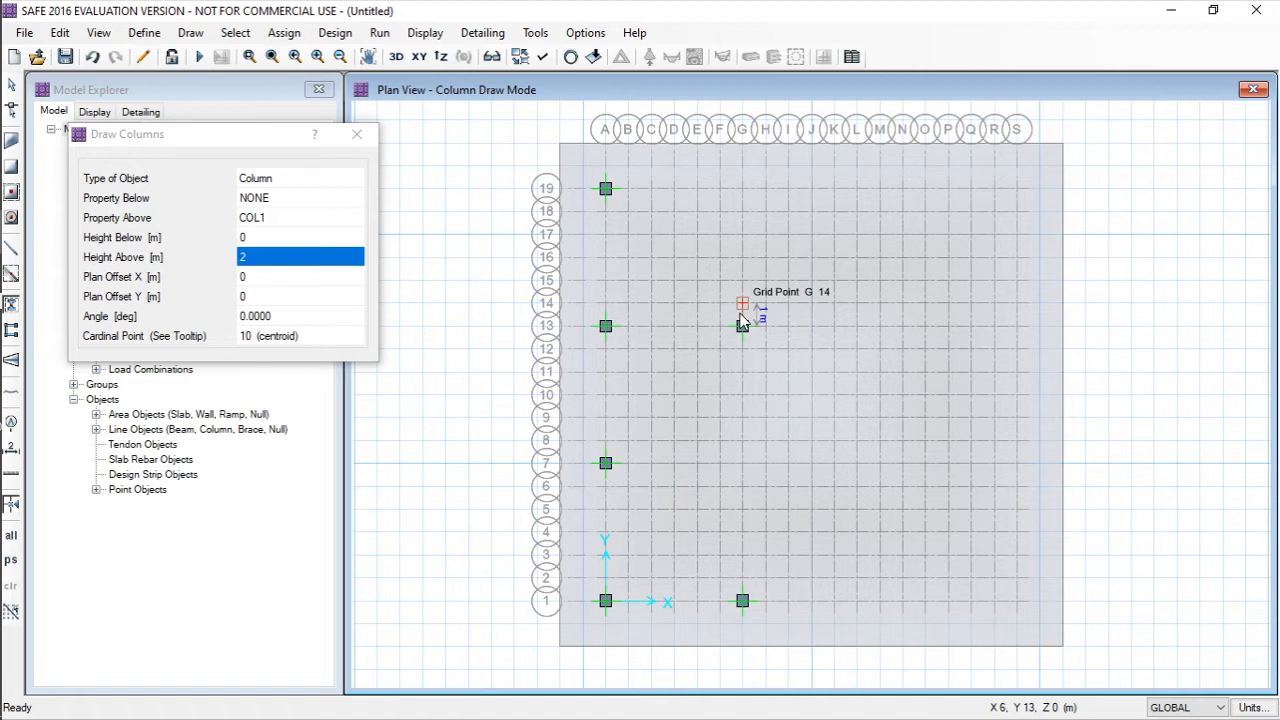
pyautogui.hotkey('ctrl', 'z')
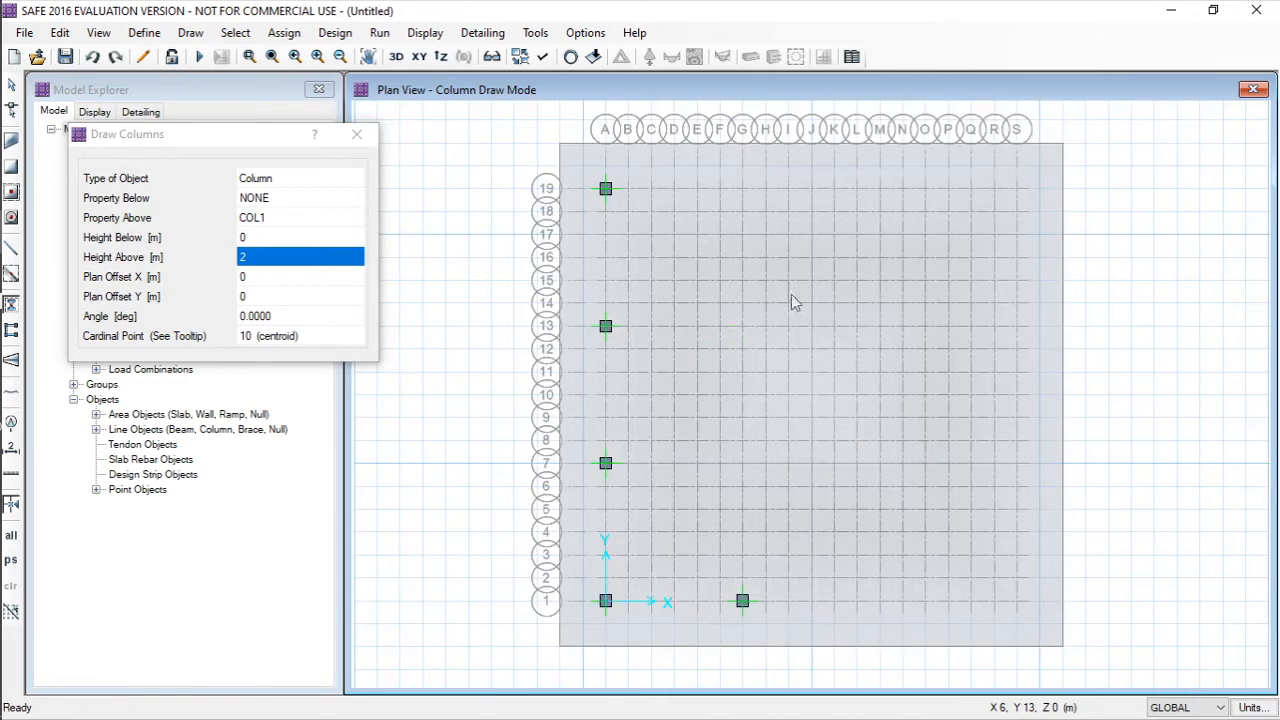
# - Place the remaining perimeter COL1 columns at G19, M19, S19, S13, S7, S1 and M1, and leave column drawing
pyautogui.click(742, 190)
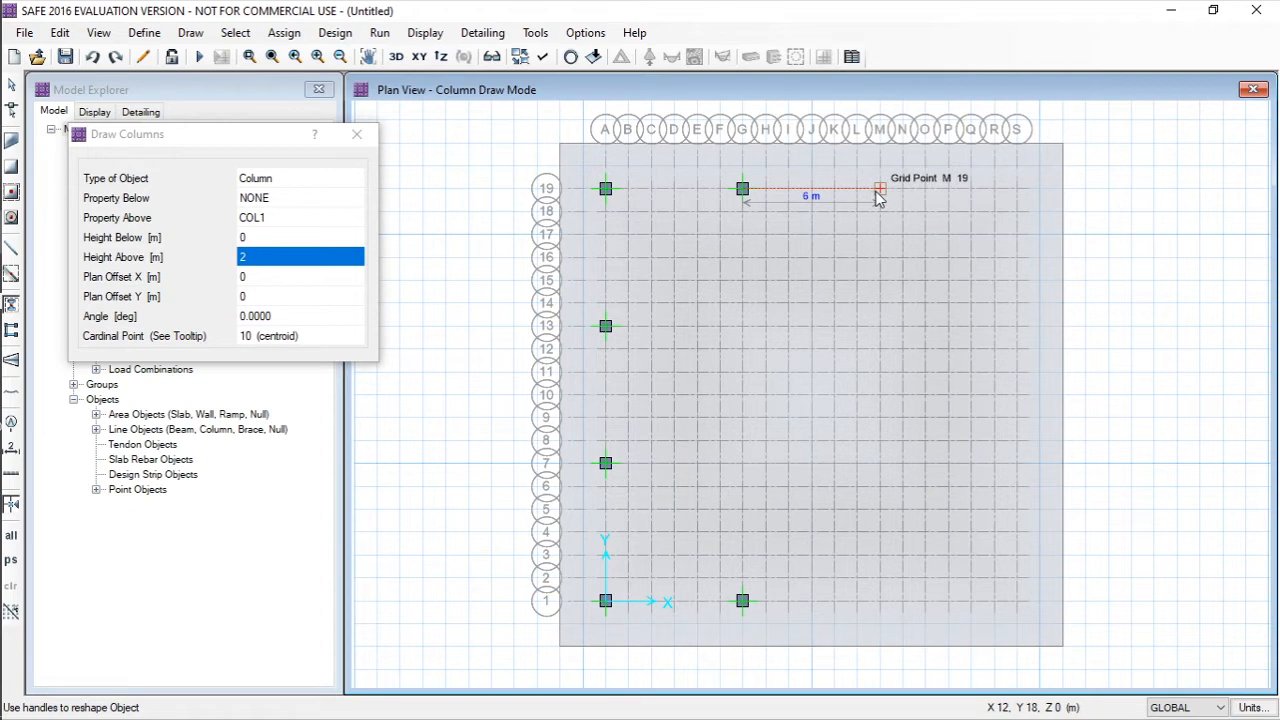
pyautogui.click(878, 190)
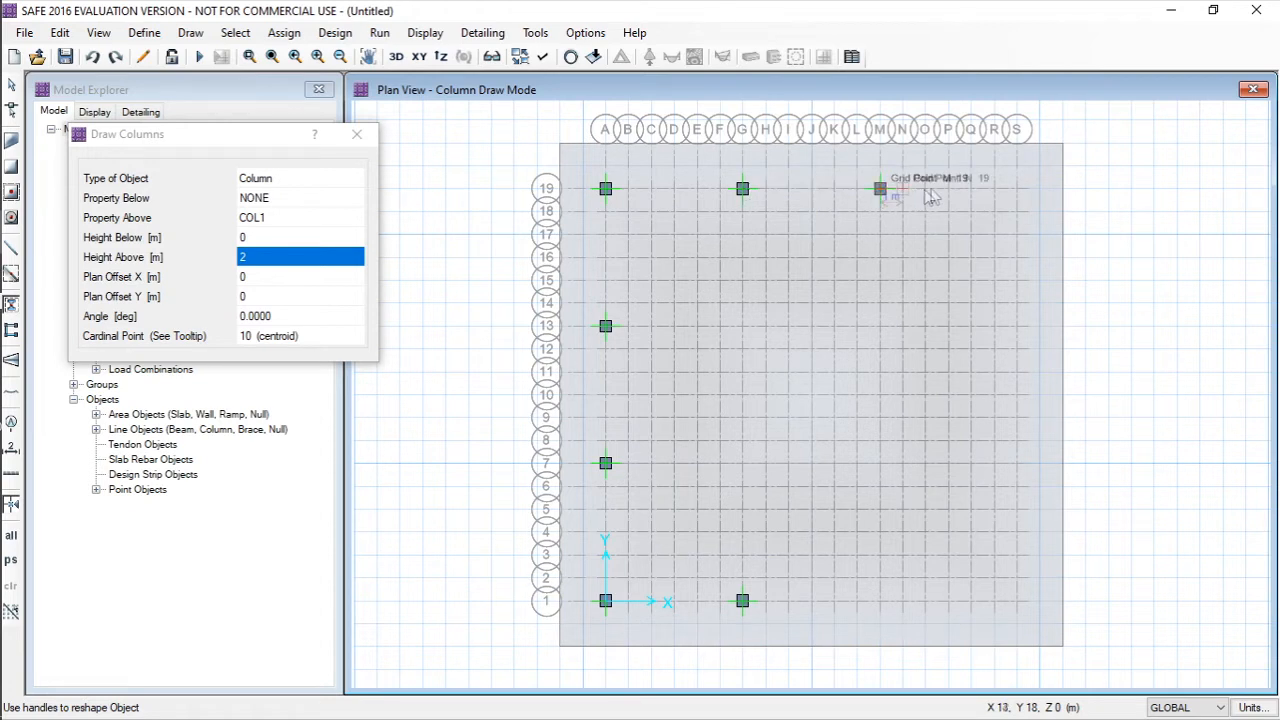
pyautogui.click(1016, 190)
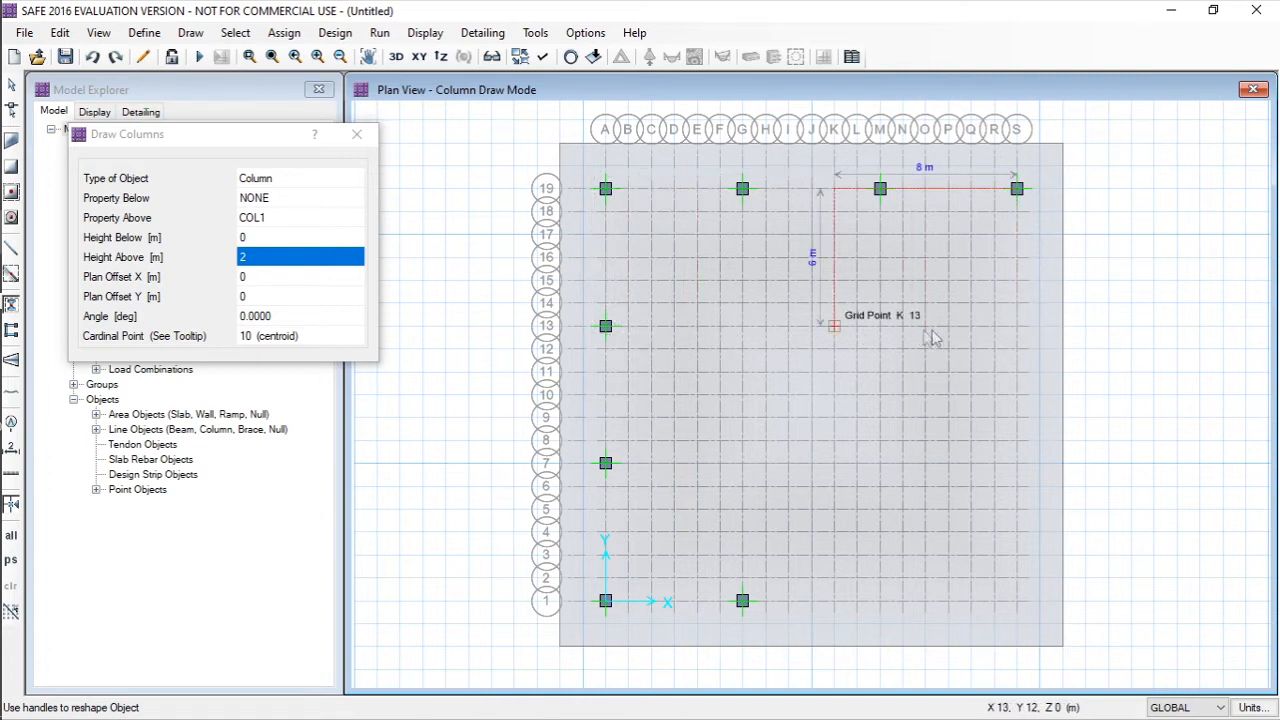
pyautogui.click(1017, 326)
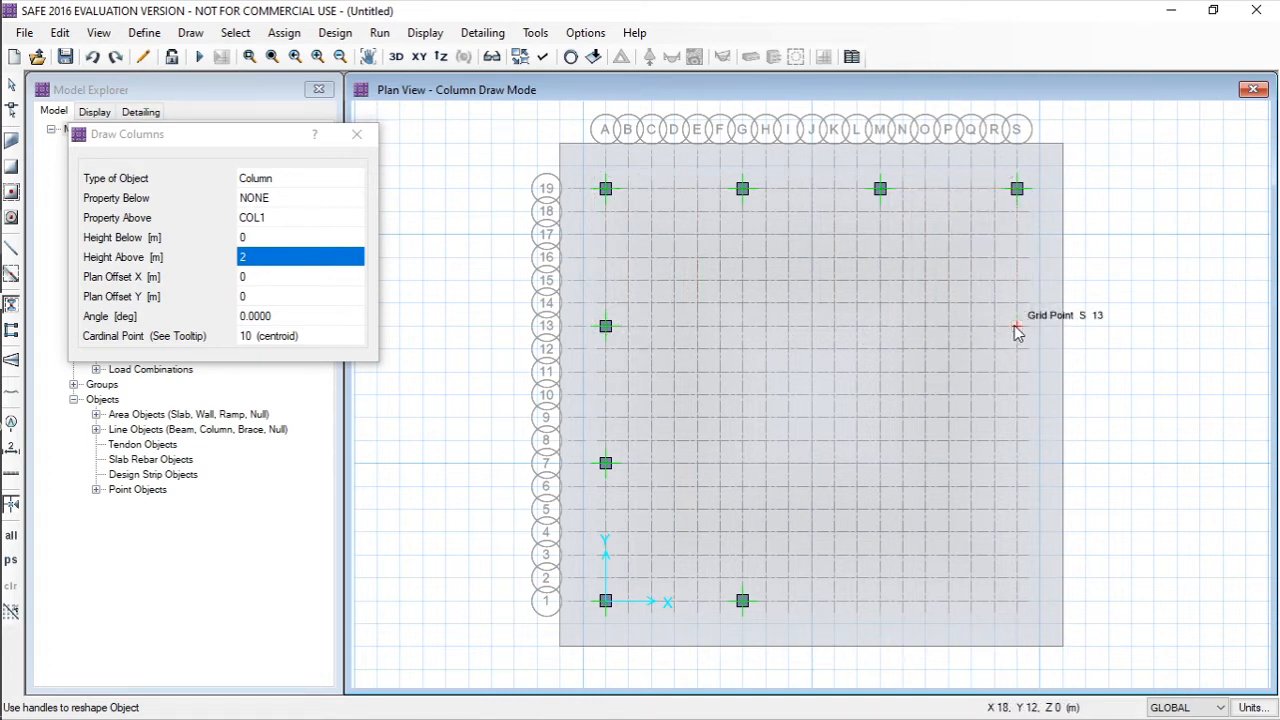
pyautogui.click(1018, 466)
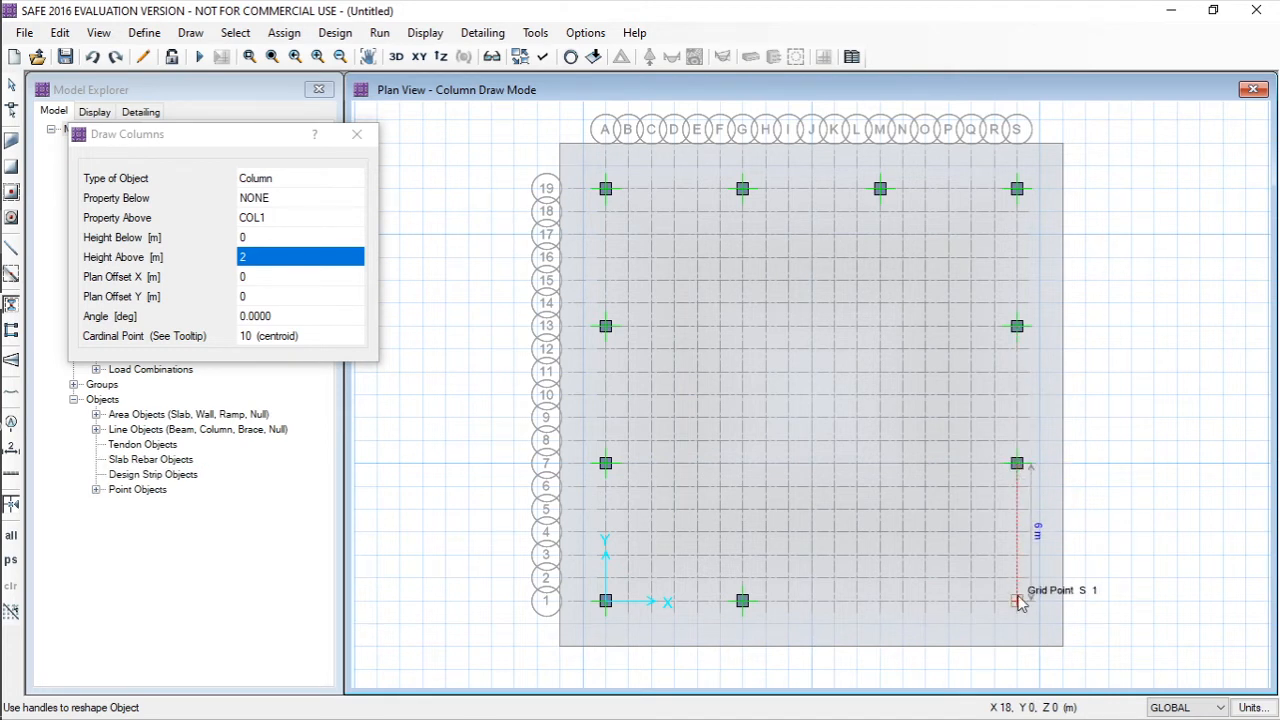
pyautogui.click(1018, 601)
pyautogui.click(884, 610)
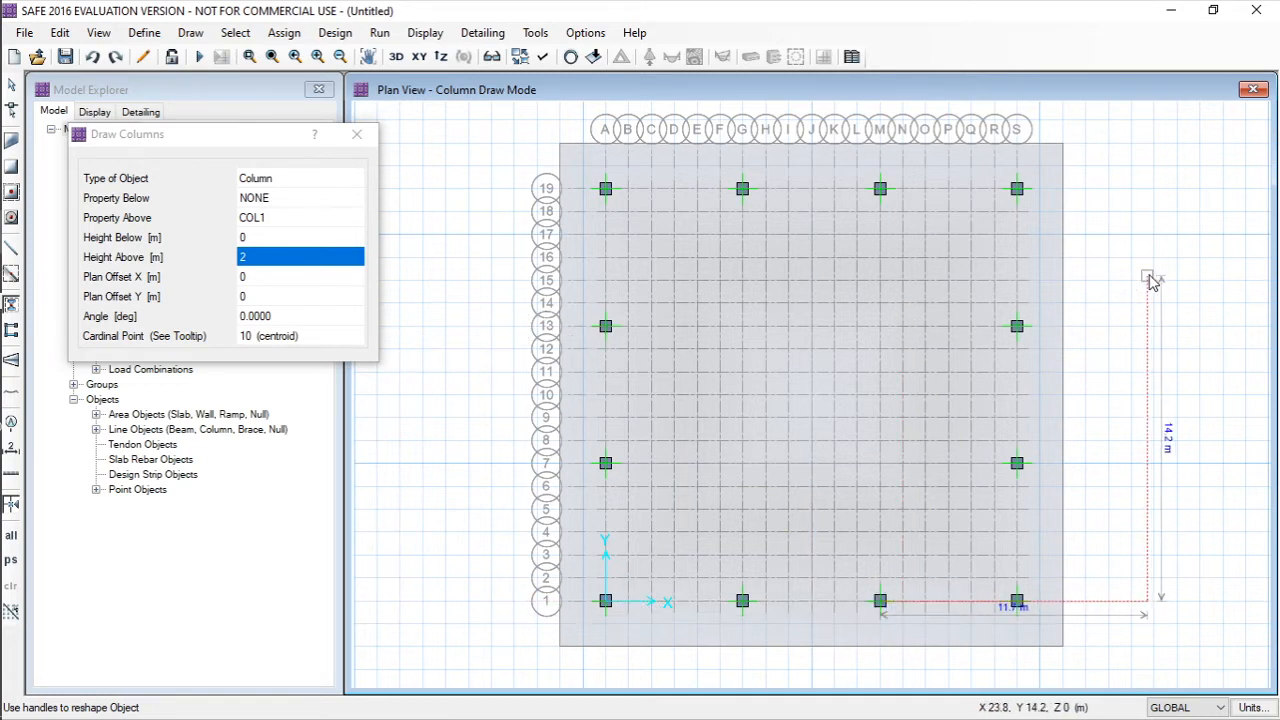
pyautogui.press('Escape')
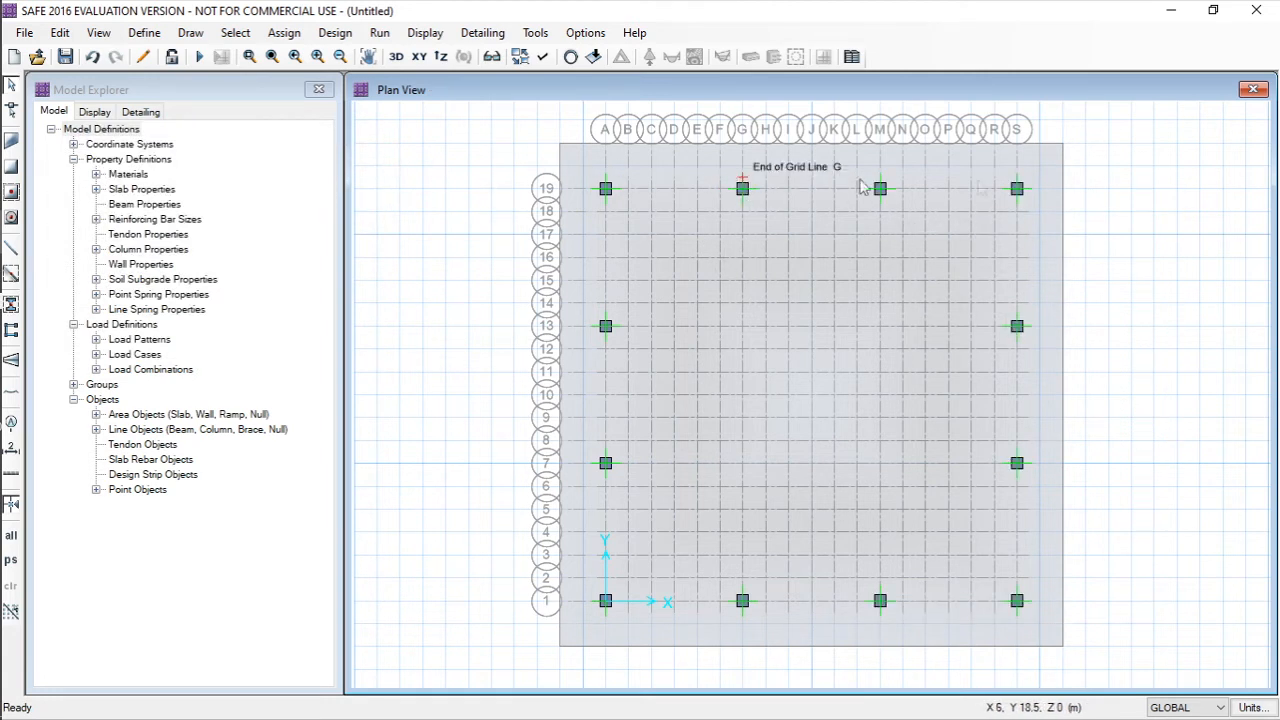
# - Draw columns with the property above set to COL2 at interior grid points G7, G13, M13 and M7, and leave column drawing
pyautogui.click(192, 35)
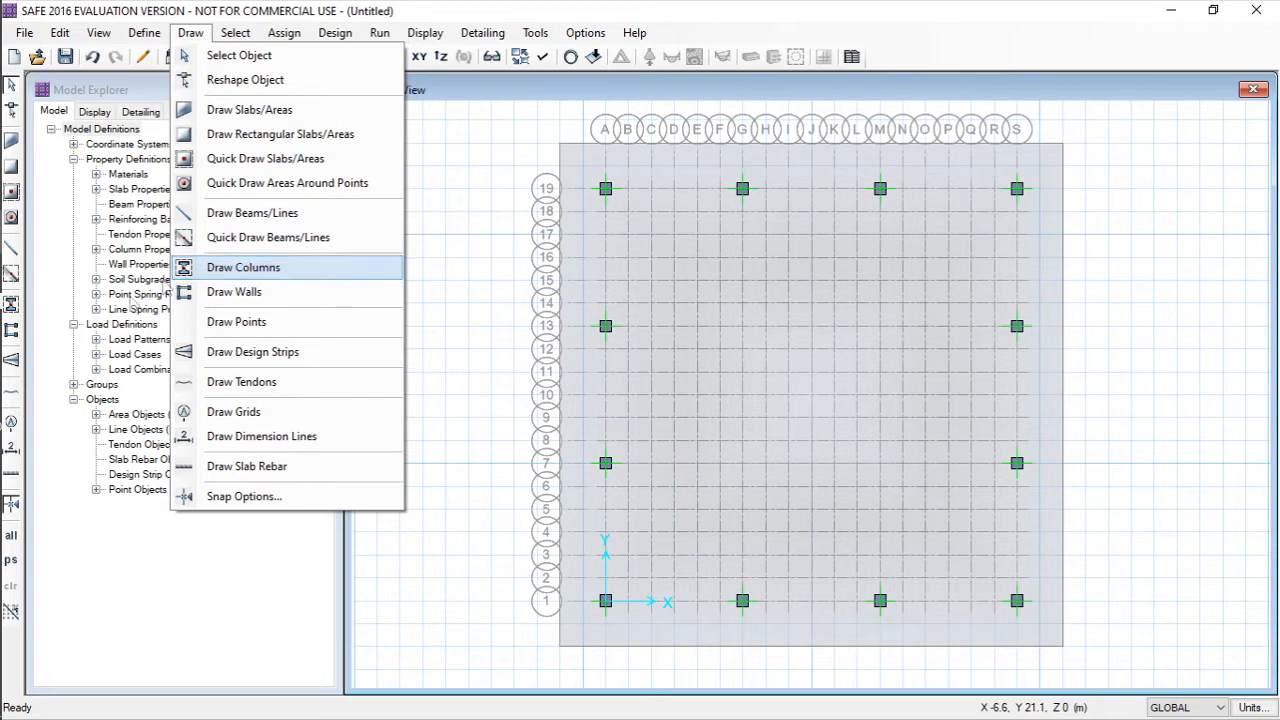
pyautogui.click(445, 263)
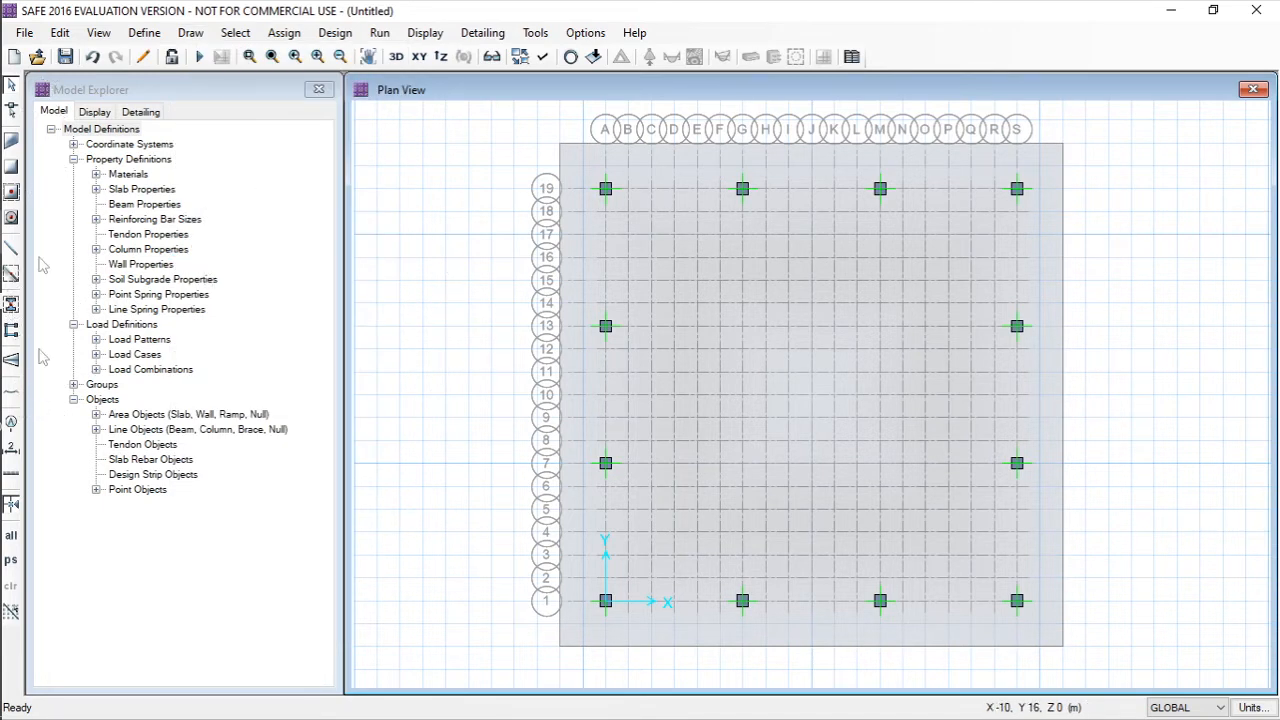
pyautogui.click(12, 330)
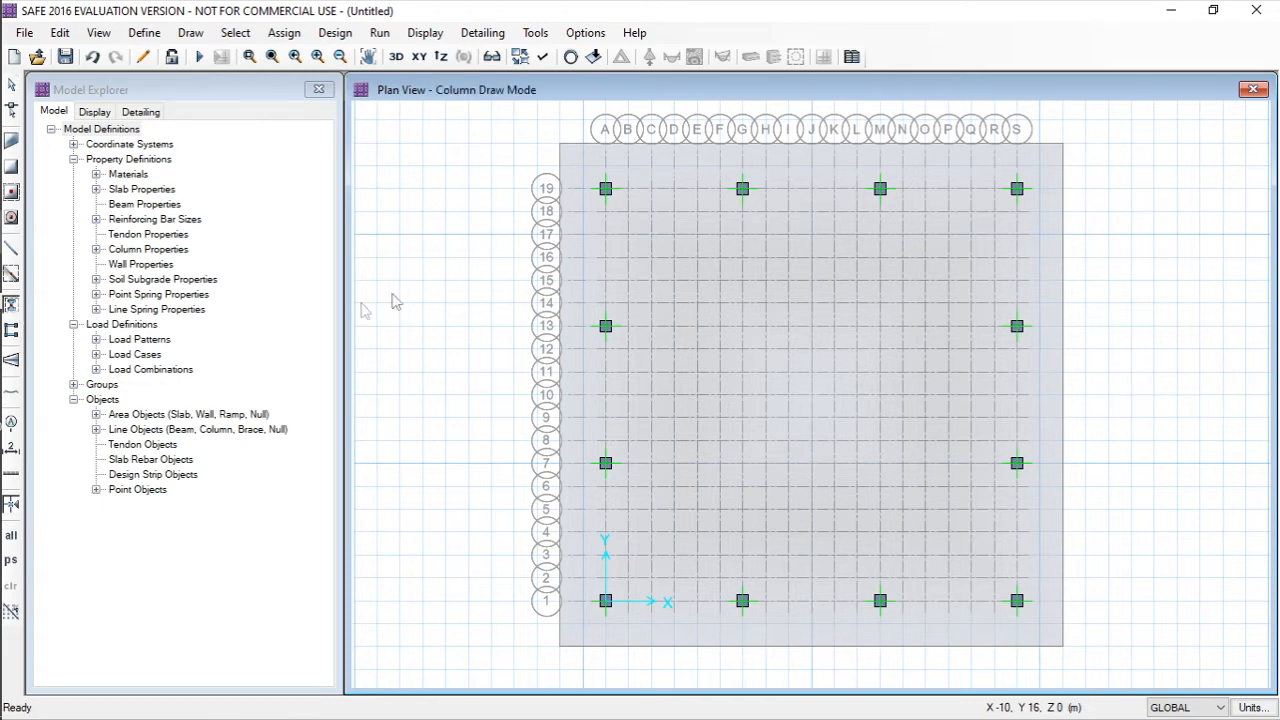
pyautogui.moveTo(1035, 125); pyautogui.dragTo(133, 134)
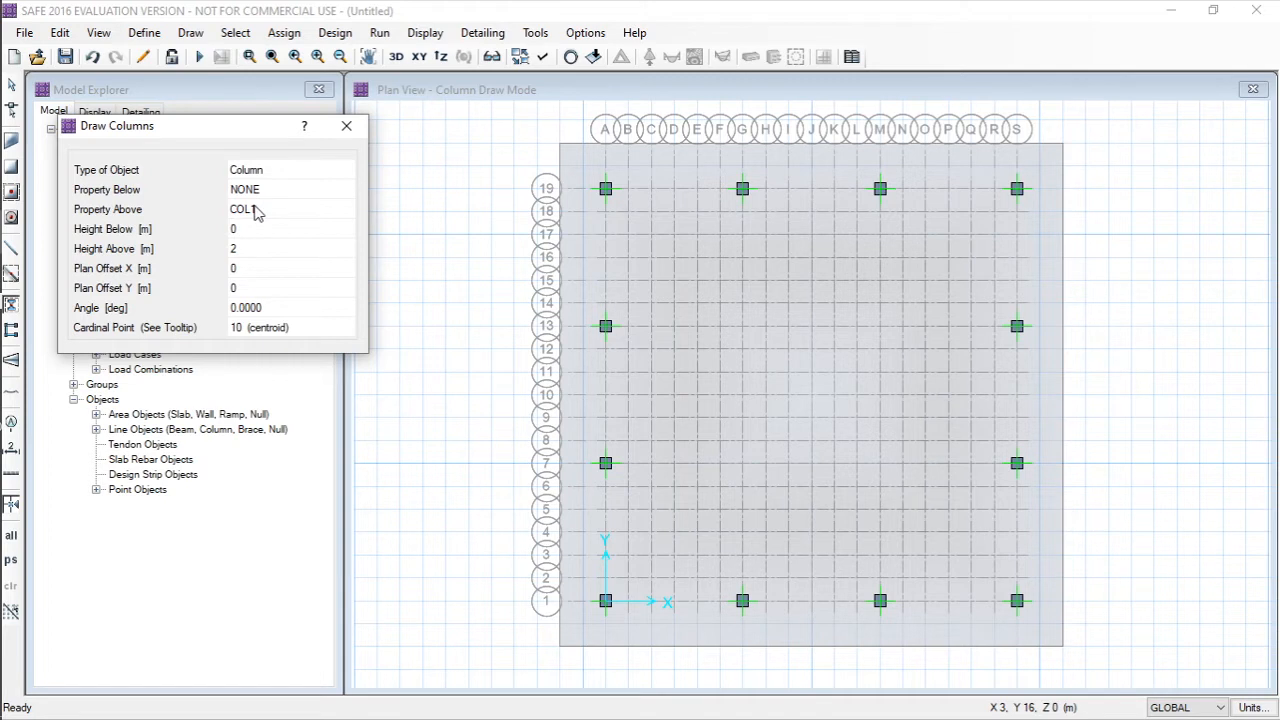
pyautogui.click(255, 212)
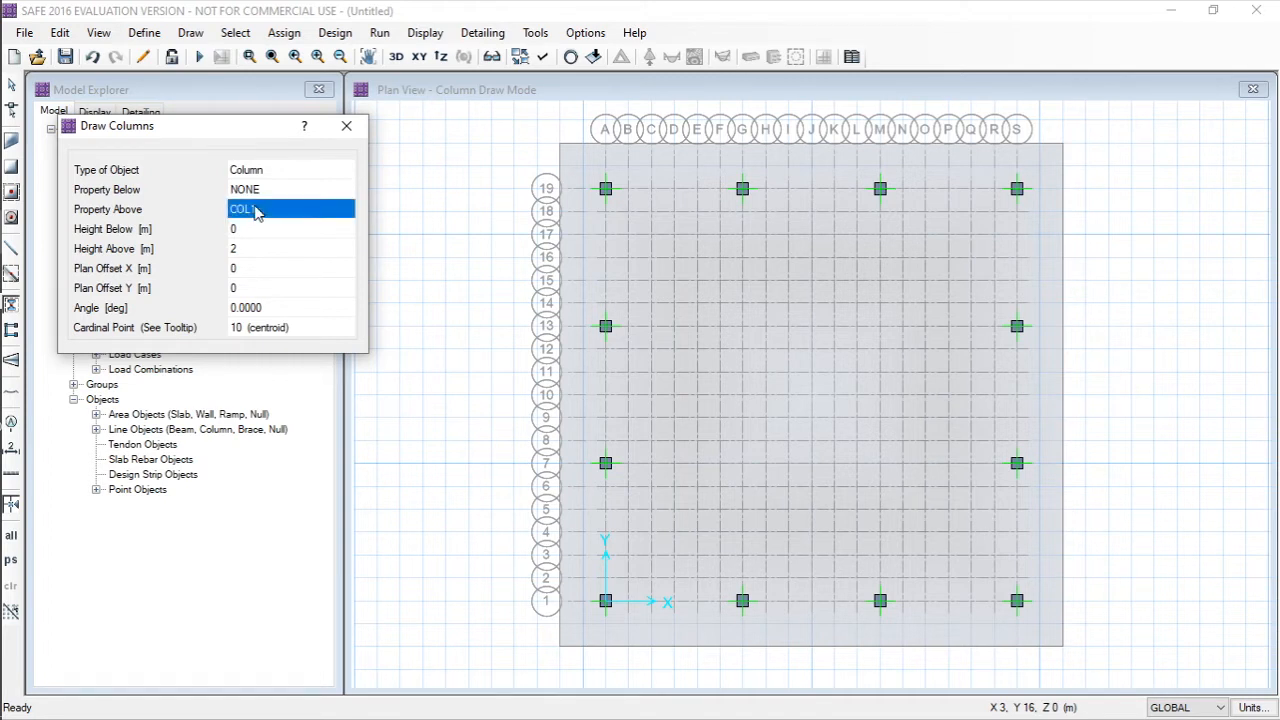
pyautogui.click(309, 209)
pyautogui.click(266, 238)
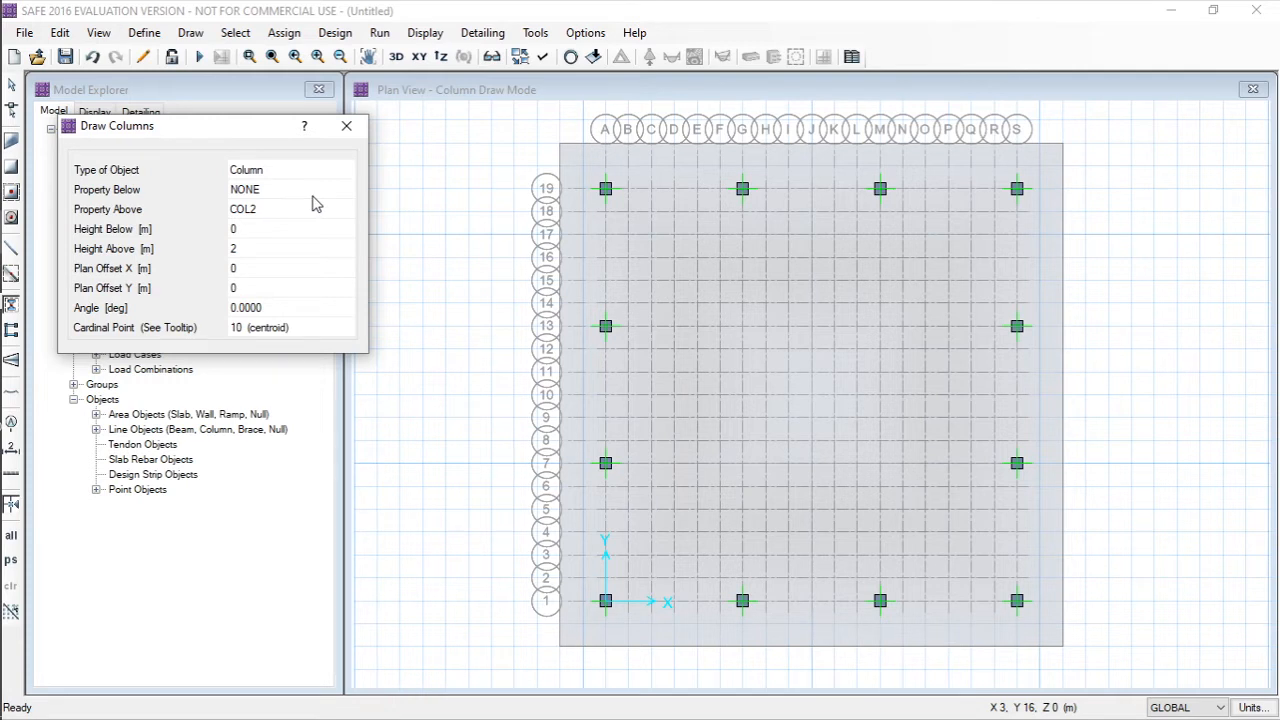
pyautogui.click(742, 463)
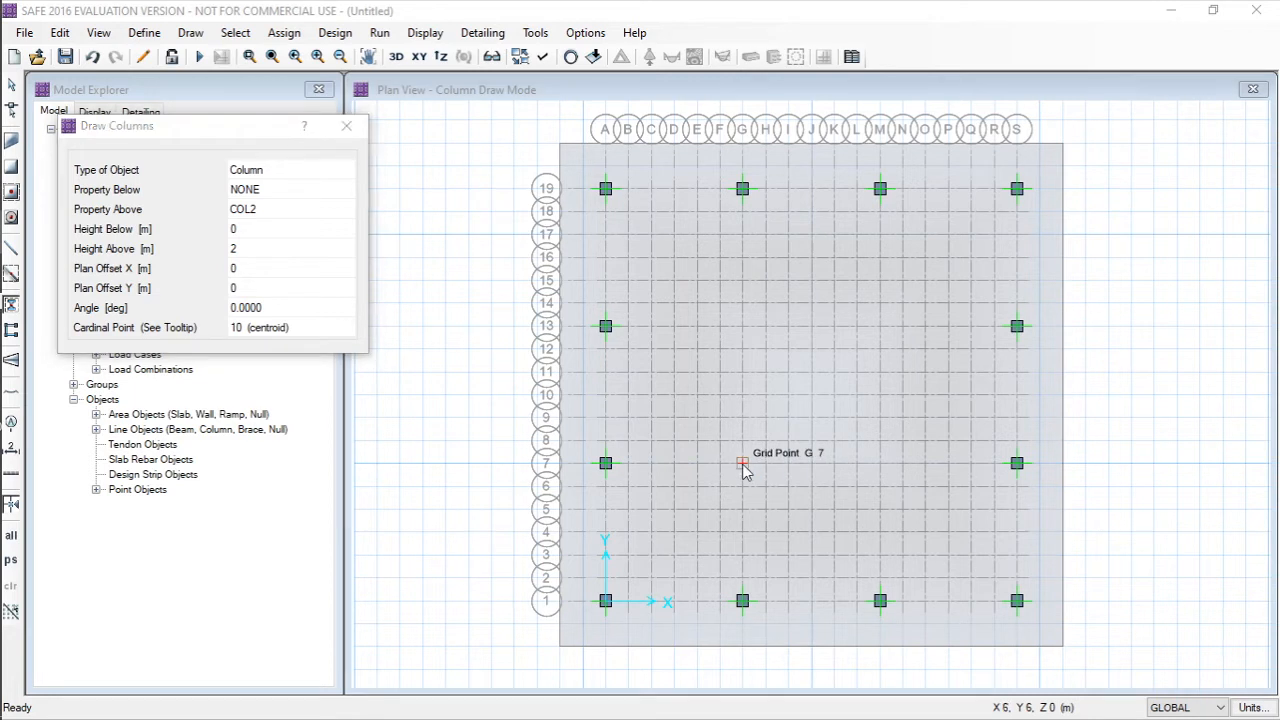
pyautogui.click(742, 330)
pyautogui.click(880, 329)
pyautogui.click(879, 464)
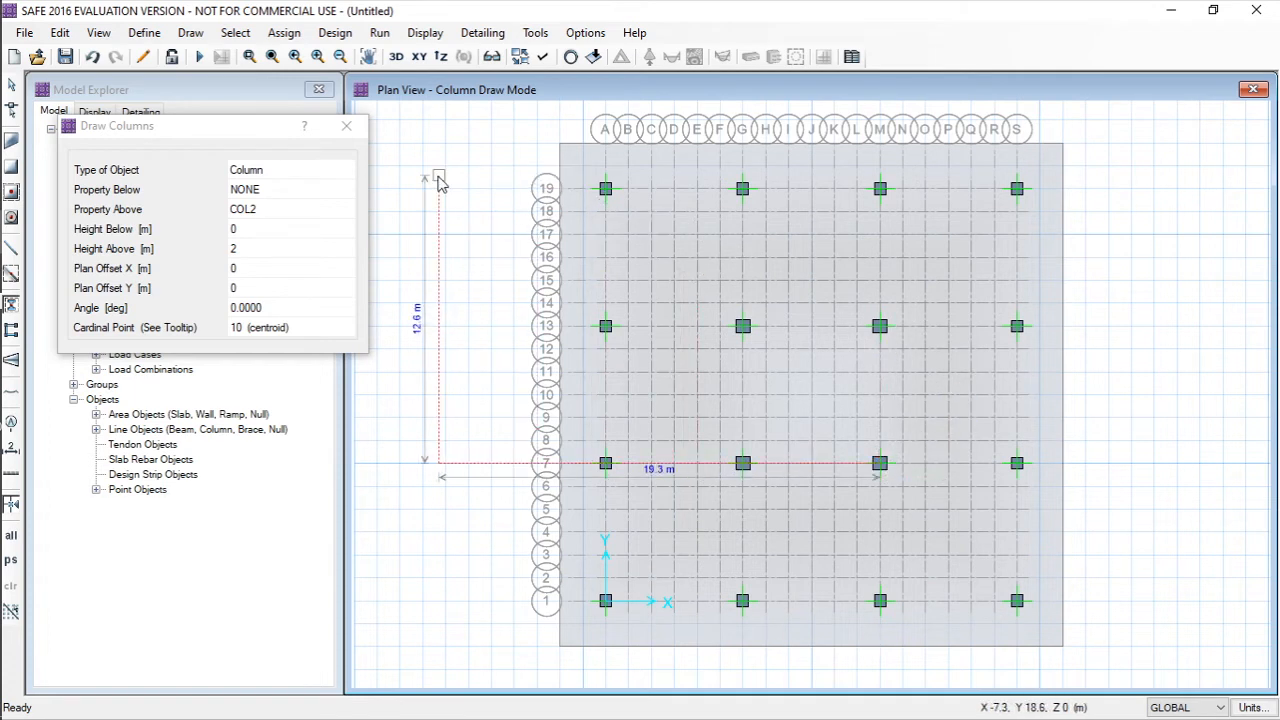
pyautogui.press('Escape')
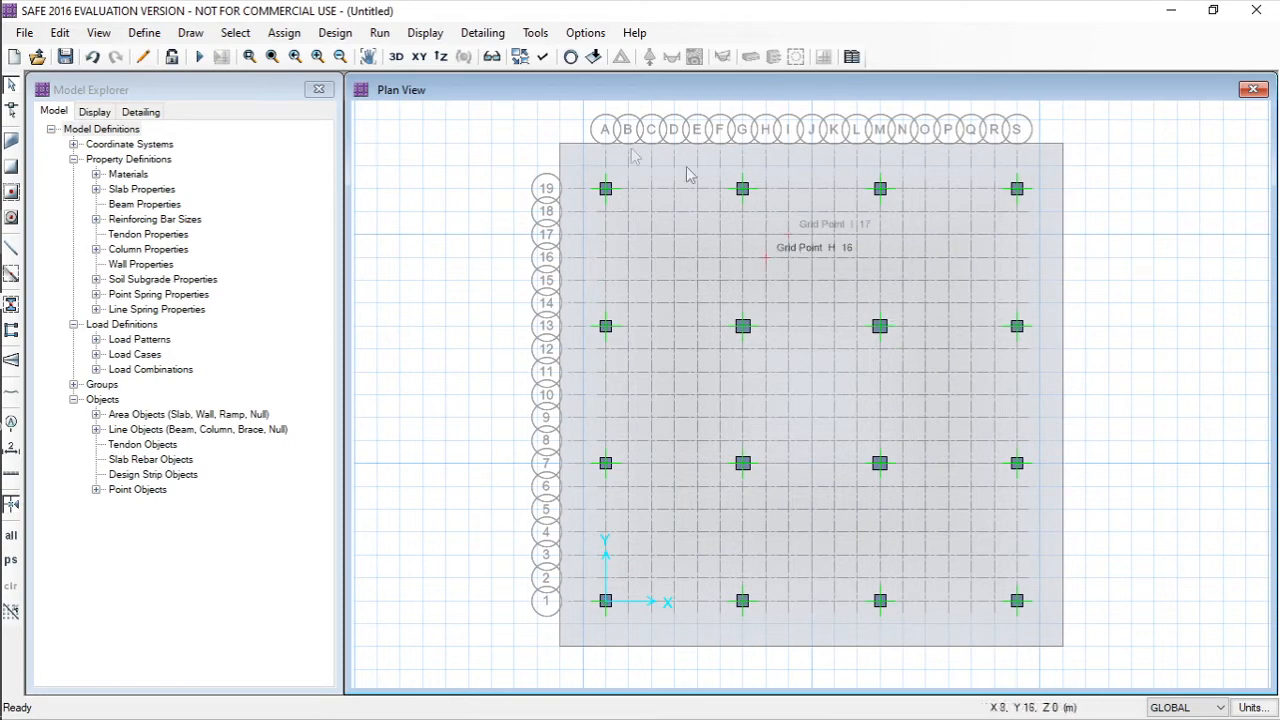
# - Show the model in 3-D with Extrude View turned on in the display options
pyautogui.click(396, 56)
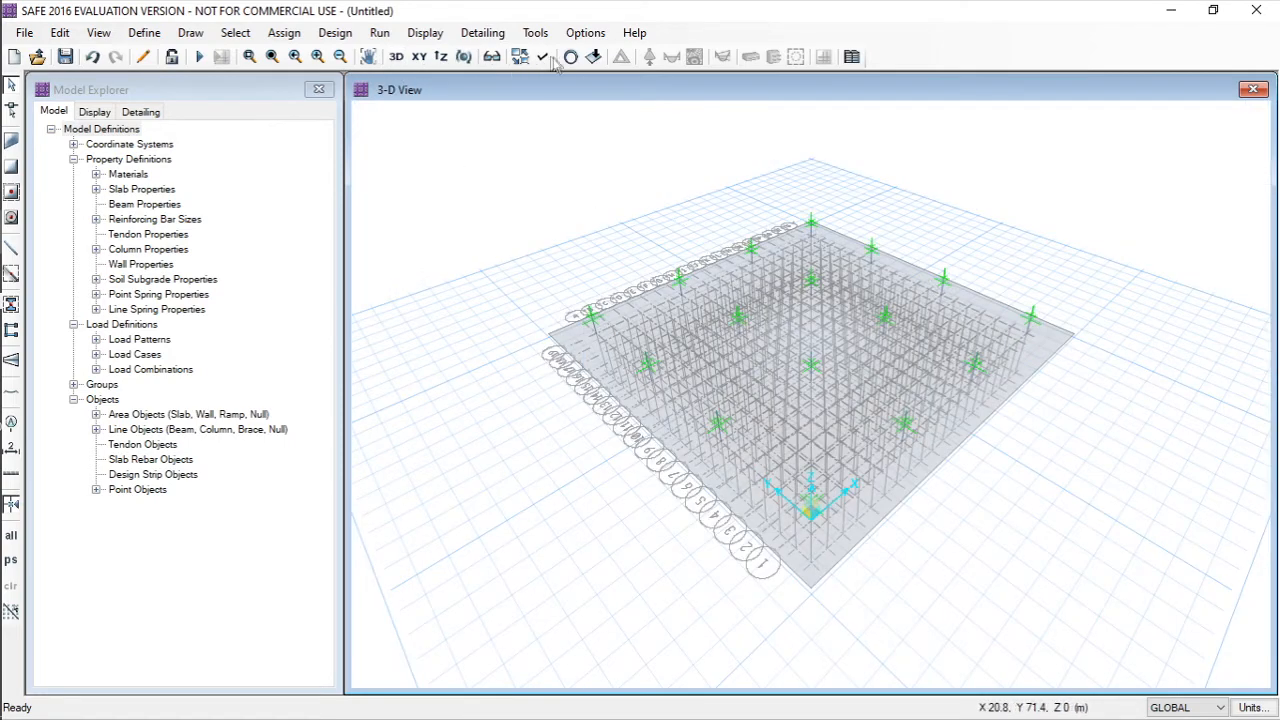
pyautogui.click(541, 58)
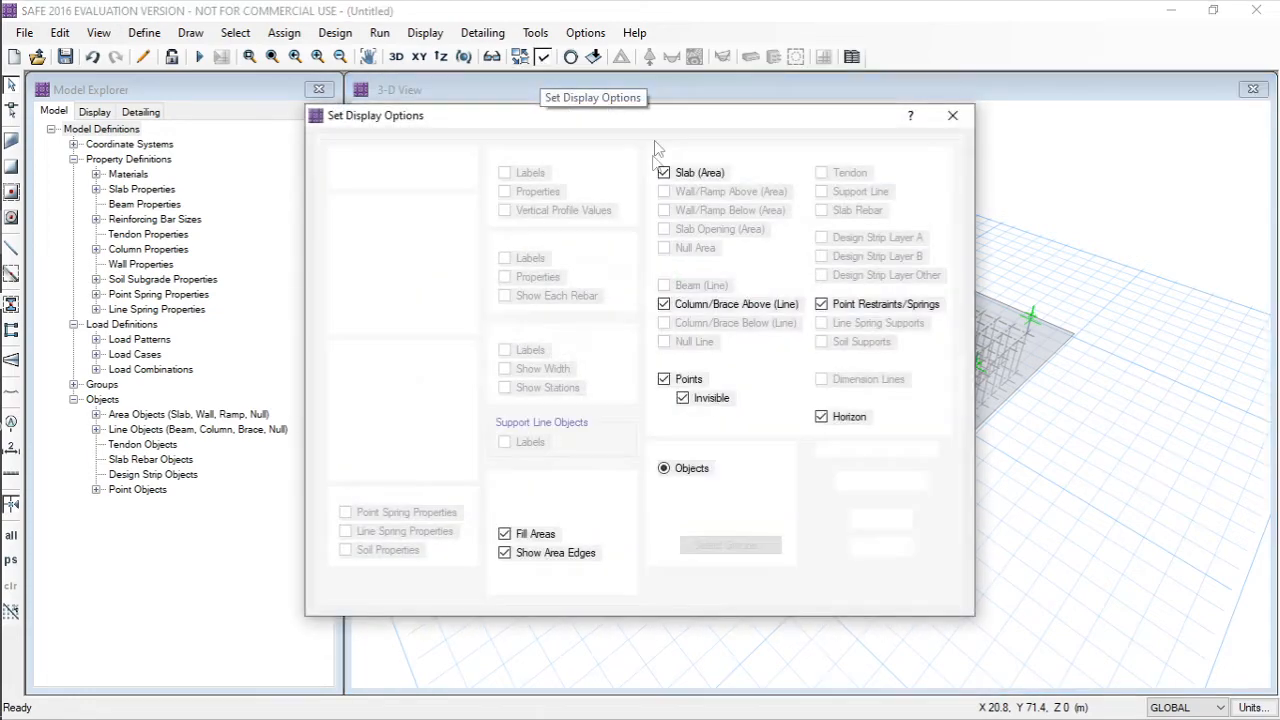
pyautogui.click(425, 508)
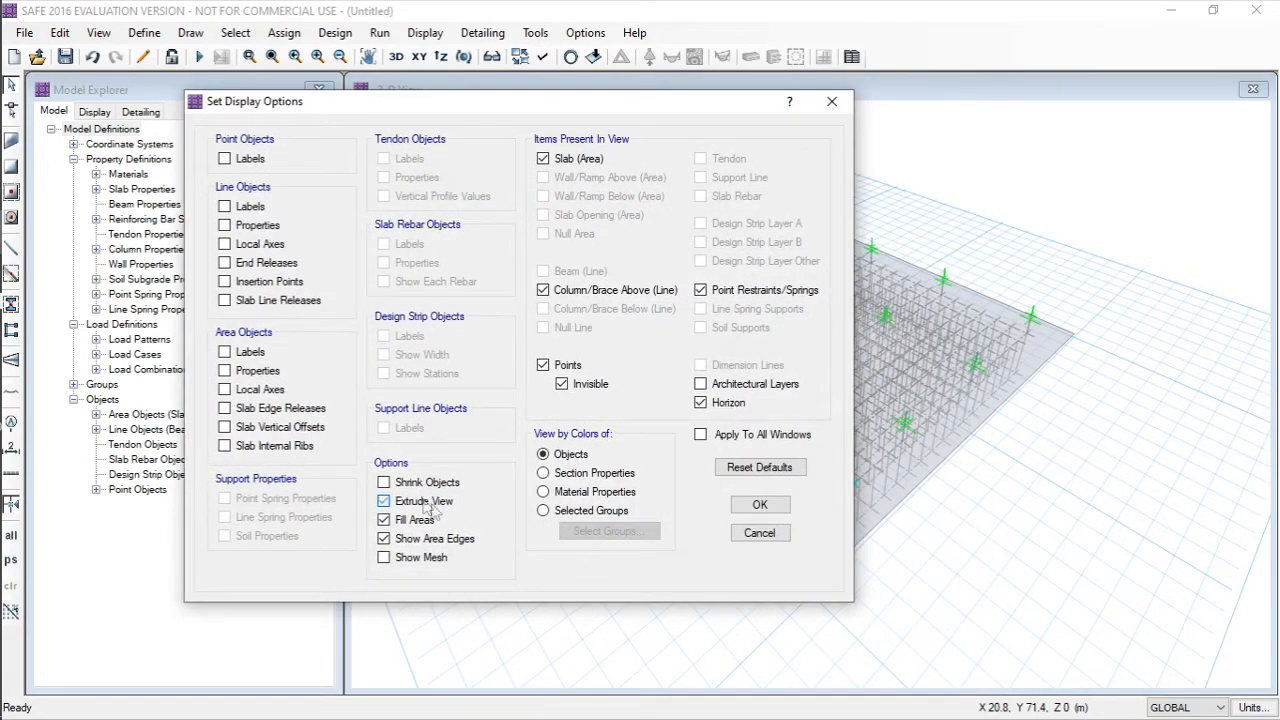
pyautogui.click(778, 512)
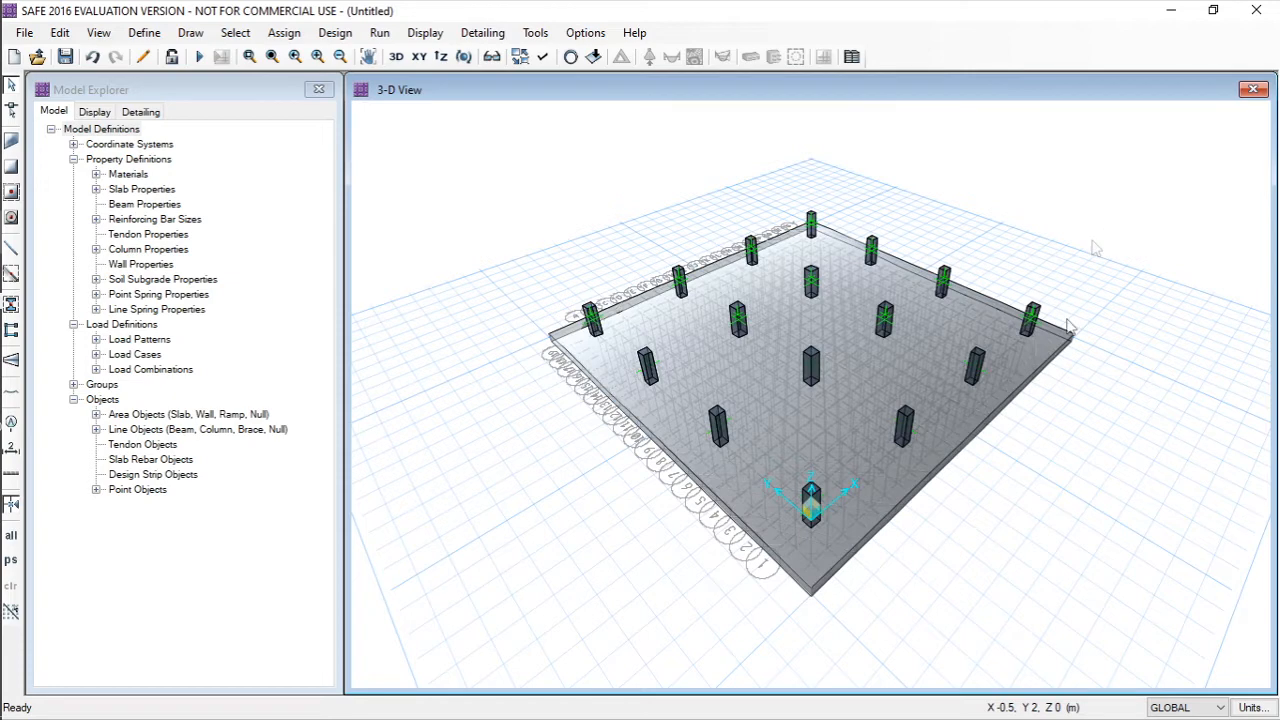
# - Inspect the extruded mat and columns by rotating the model in DirectX graphics mode, and return to Standard Graphics
pyautogui.click(597, 34)
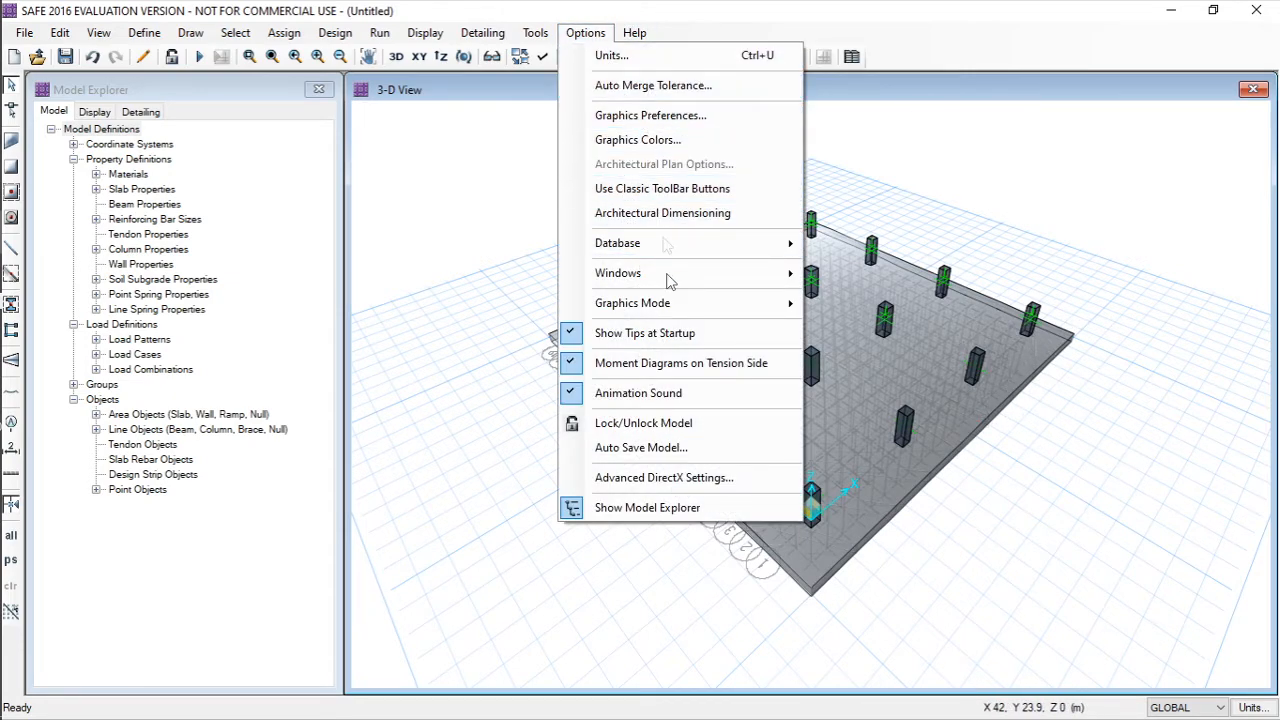
pyautogui.moveTo(657, 303)
pyautogui.click(889, 326)
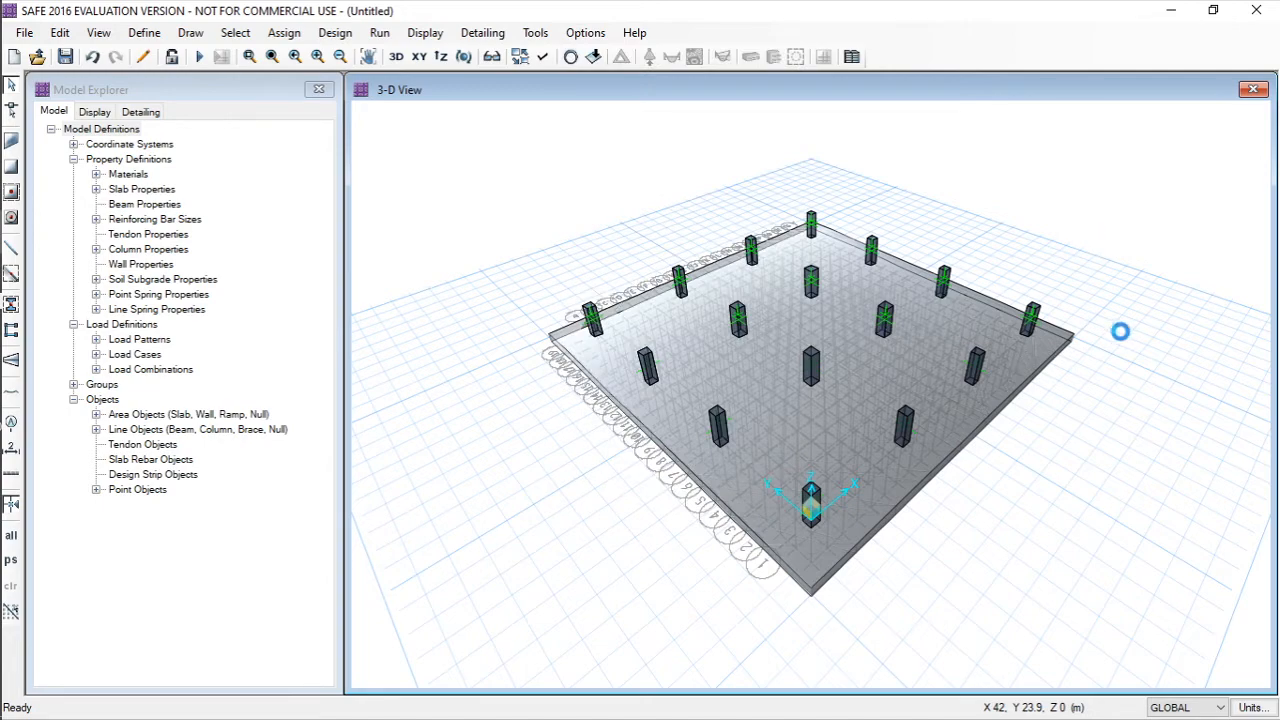
pyautogui.click(464, 57)
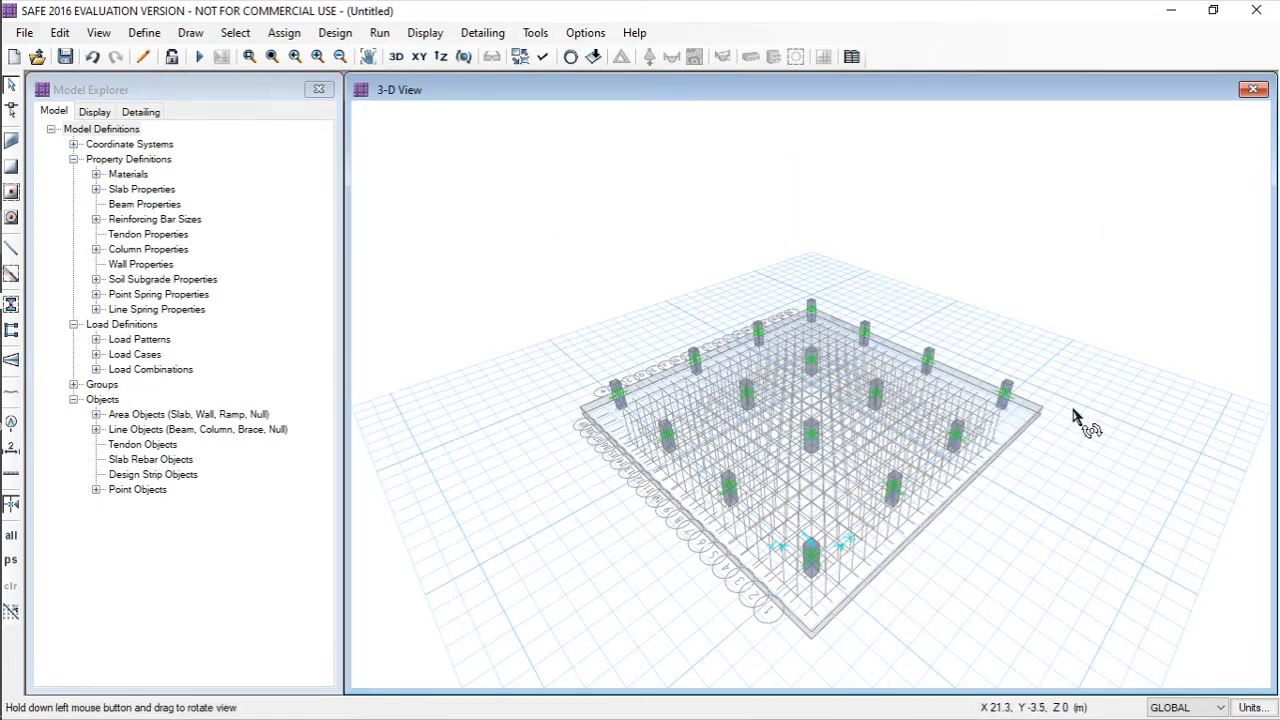
pyautogui.moveTo(1057, 326); pyautogui.dragTo(750, 355)
pyautogui.click(585, 32)
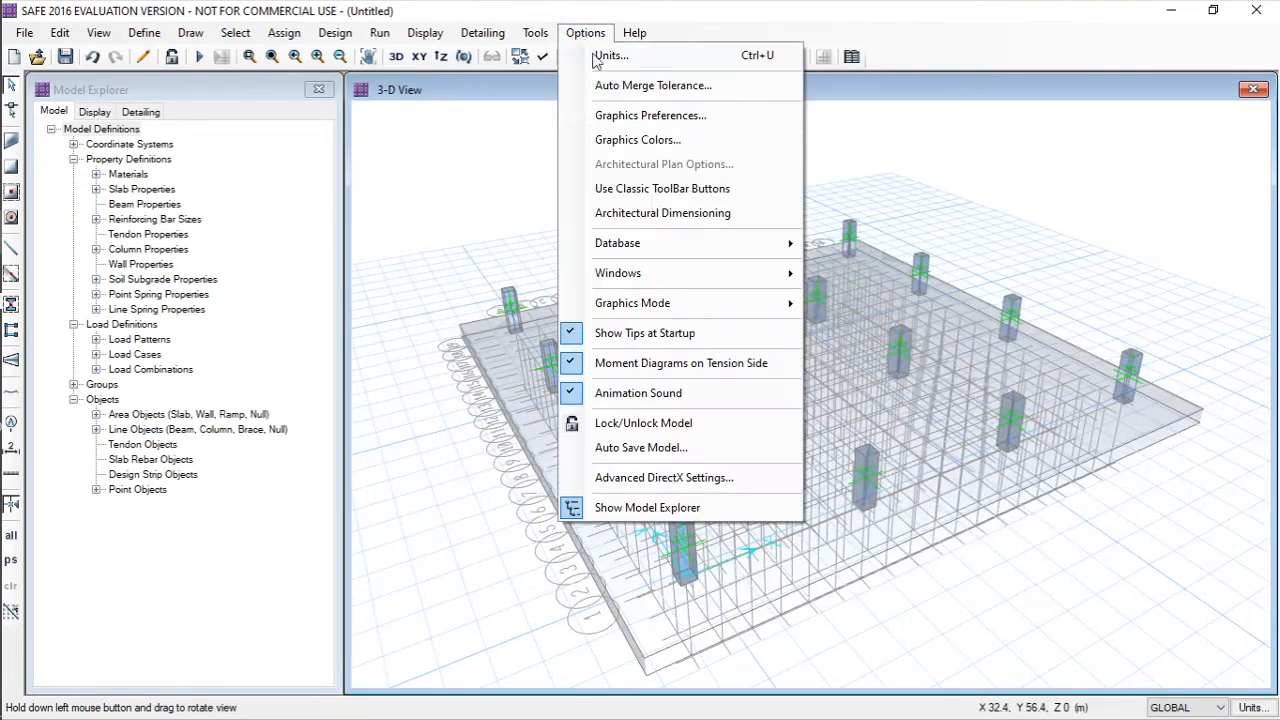
pyautogui.moveTo(665, 305)
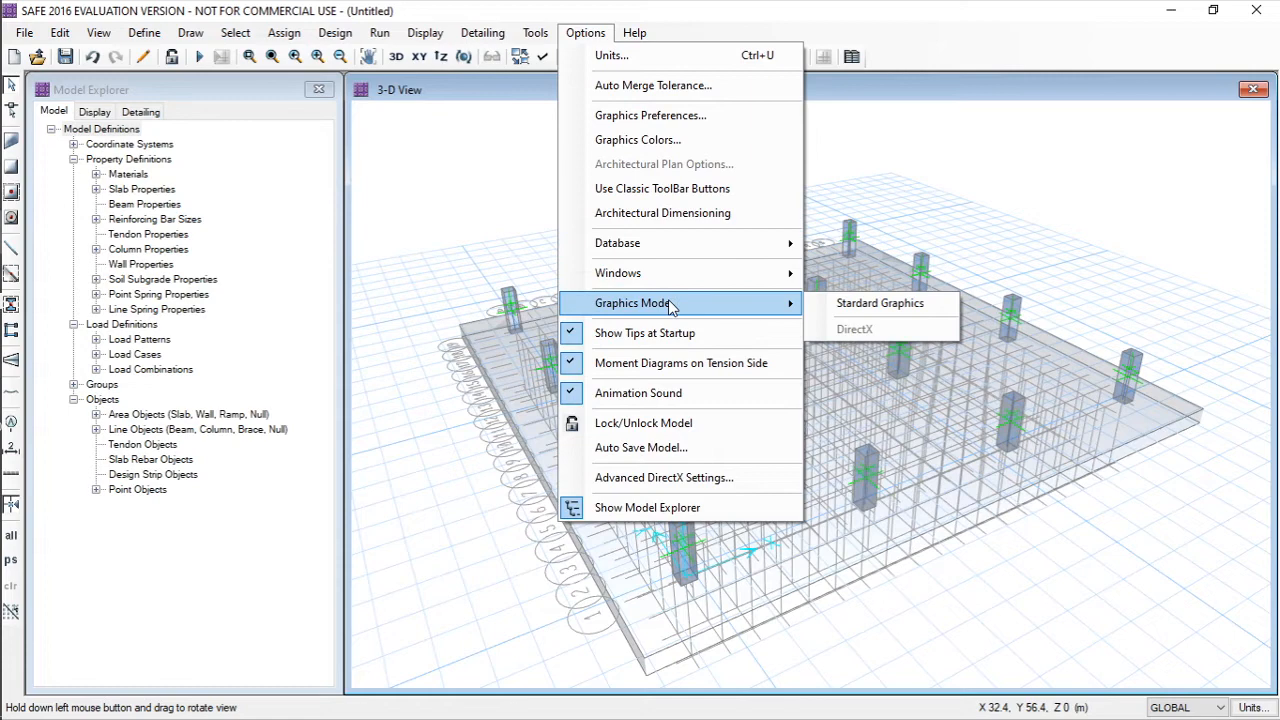
pyautogui.click(857, 304)
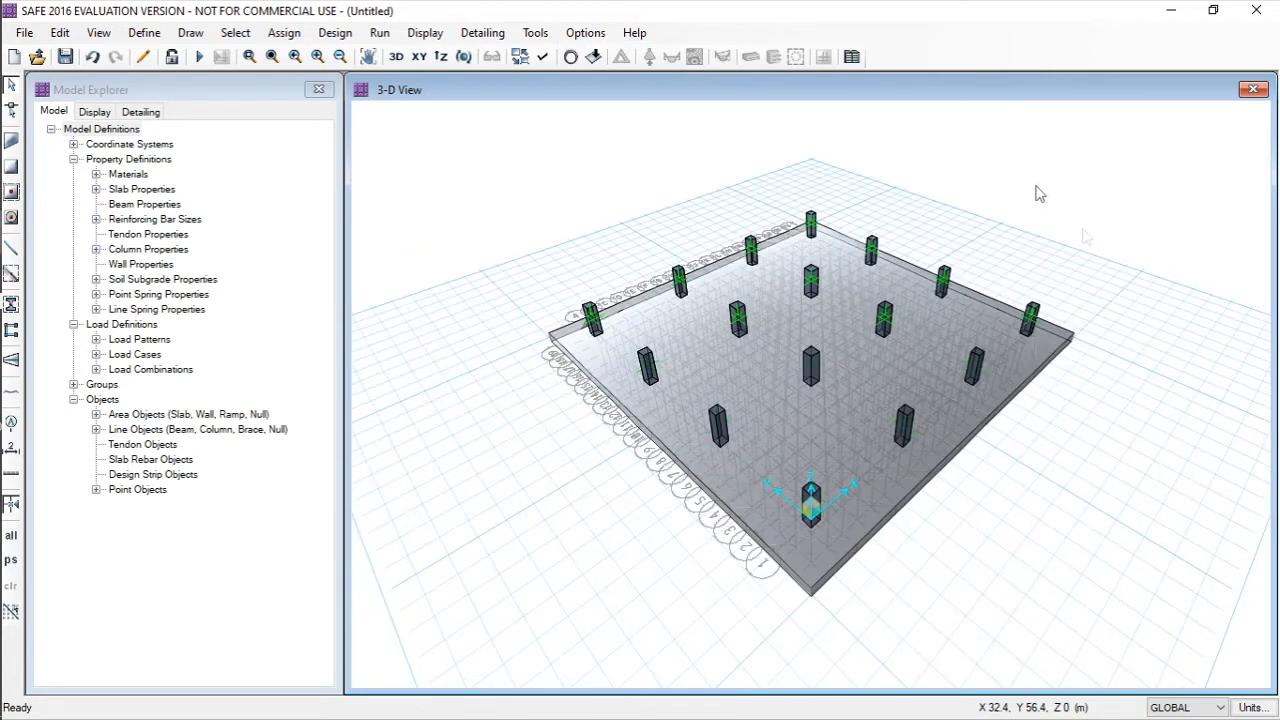
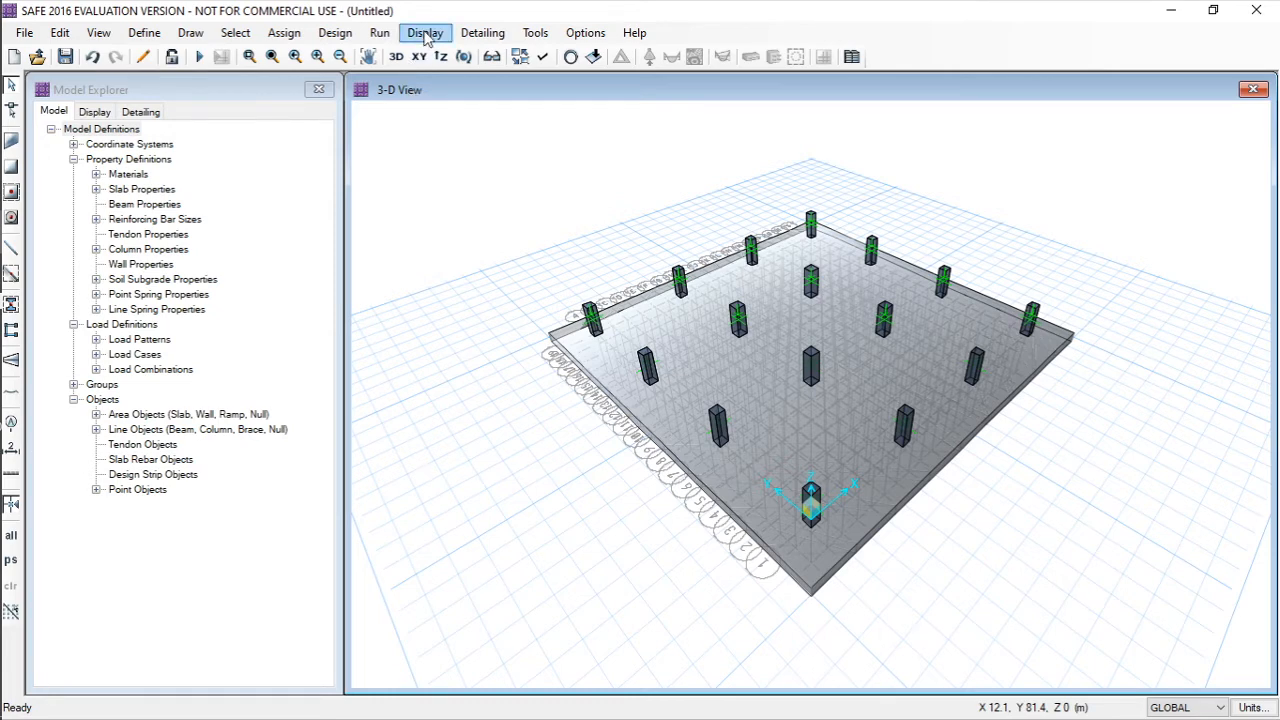
# - Return the model to plan view and start the Draw Design Strips command, keeping its properties window clear of the slab
pyautogui.click(419, 56)
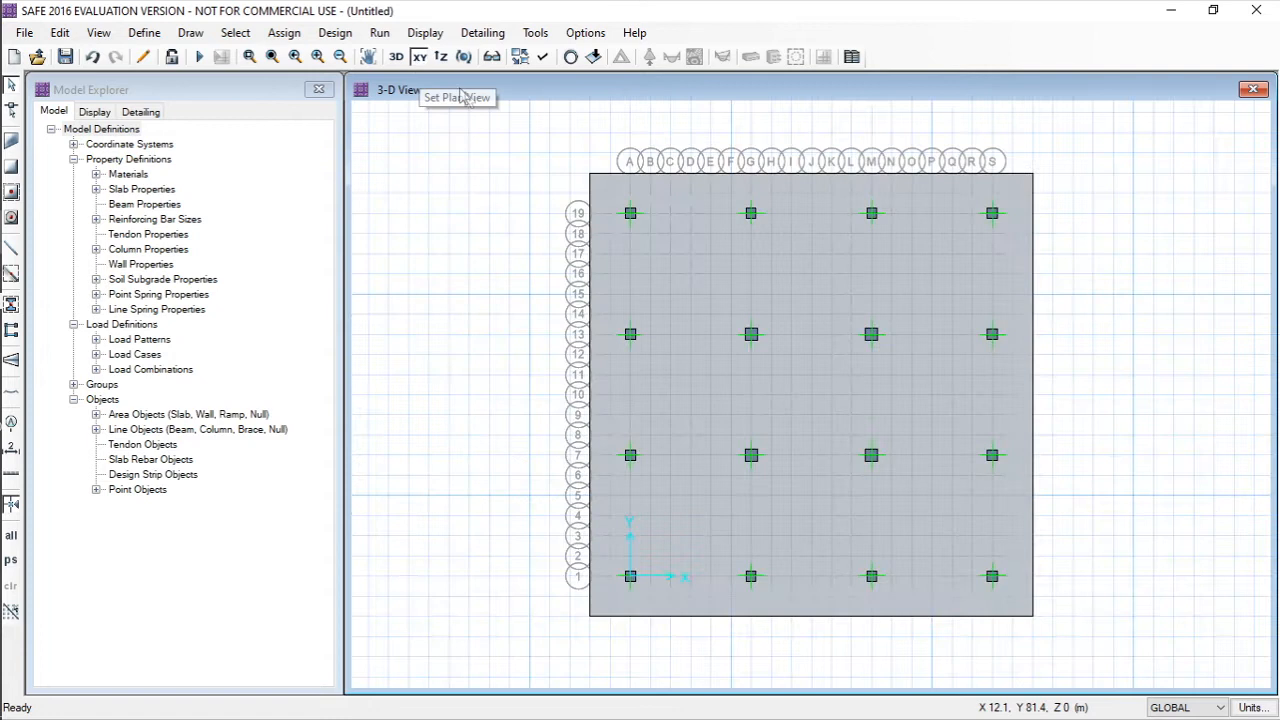
pyautogui.click(196, 34)
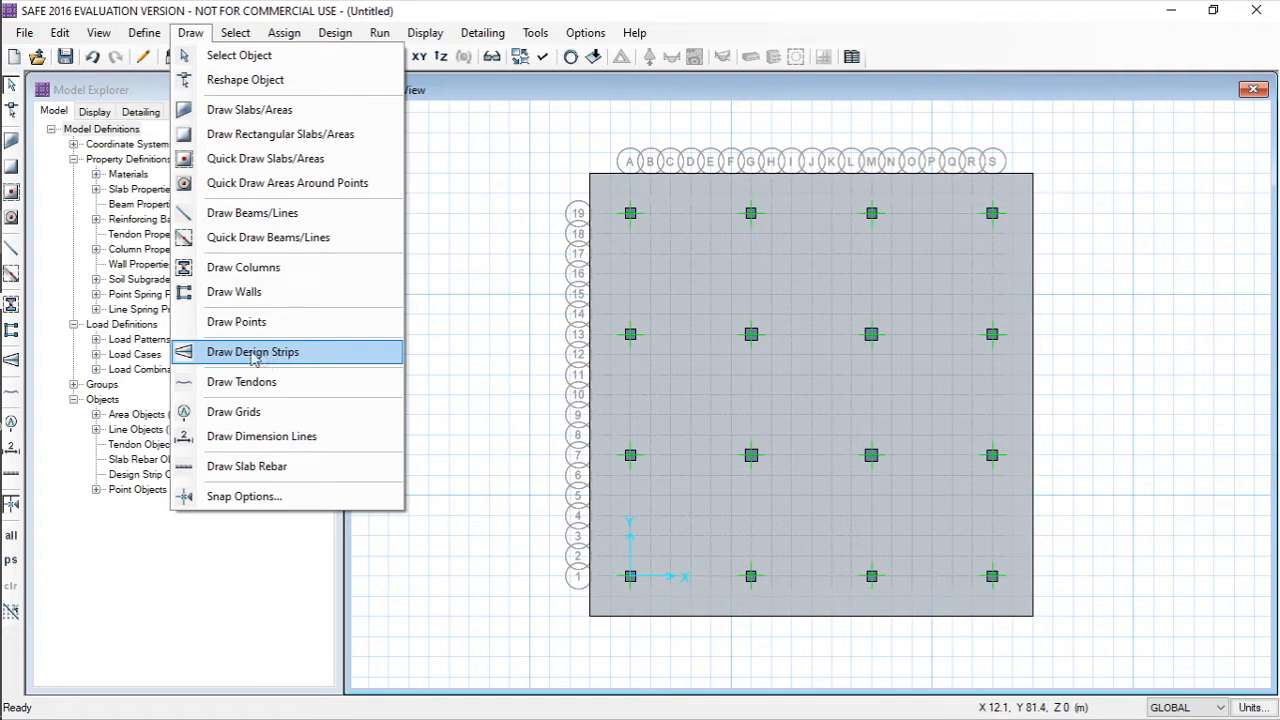
pyautogui.click(12, 362)
pyautogui.click(12, 362)
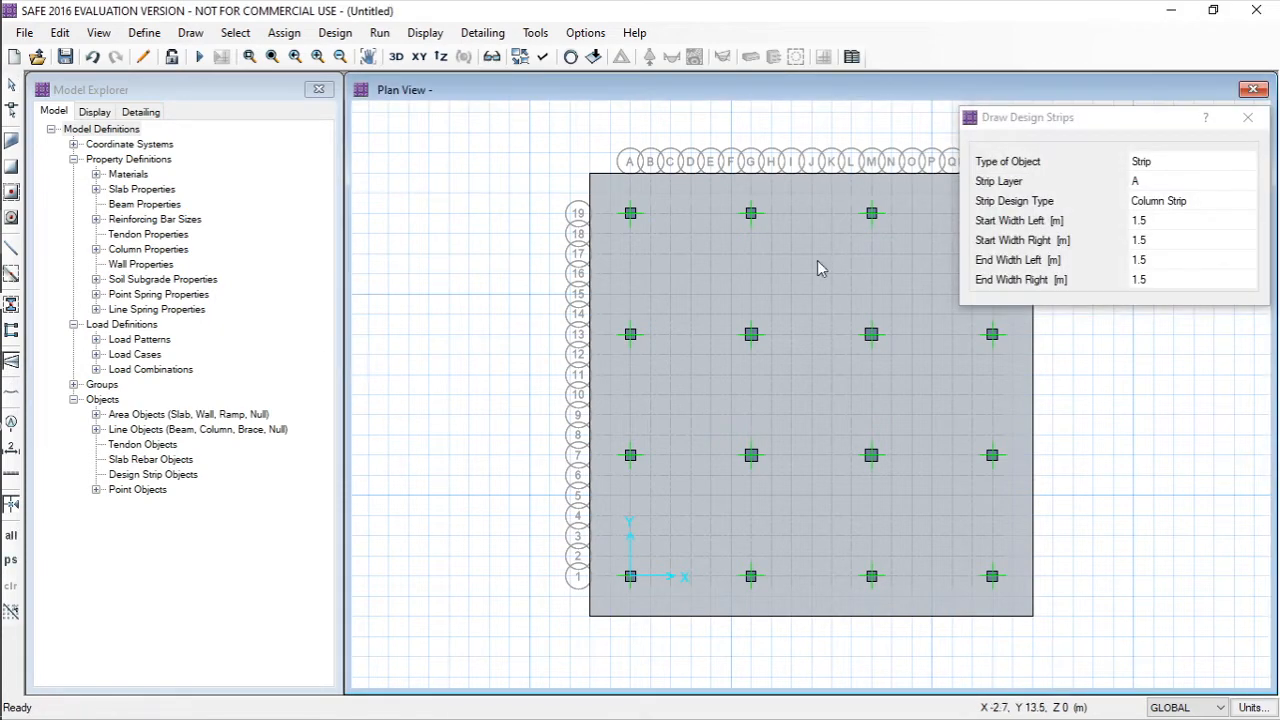
pyautogui.moveTo(1043, 120); pyautogui.dragTo(243, 176)
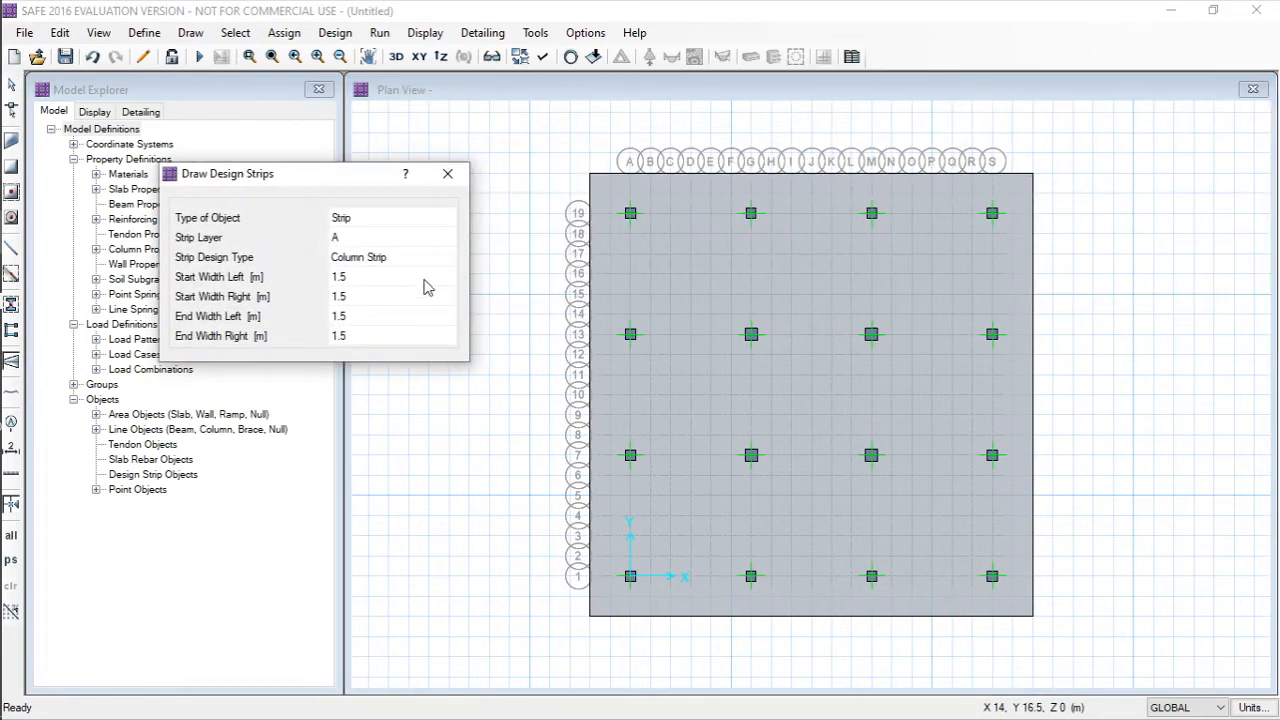
# - Look up the design strip width on the Initial Calculation slide in PowerPoint, and return to SAFE
pyautogui.click(8, 112)
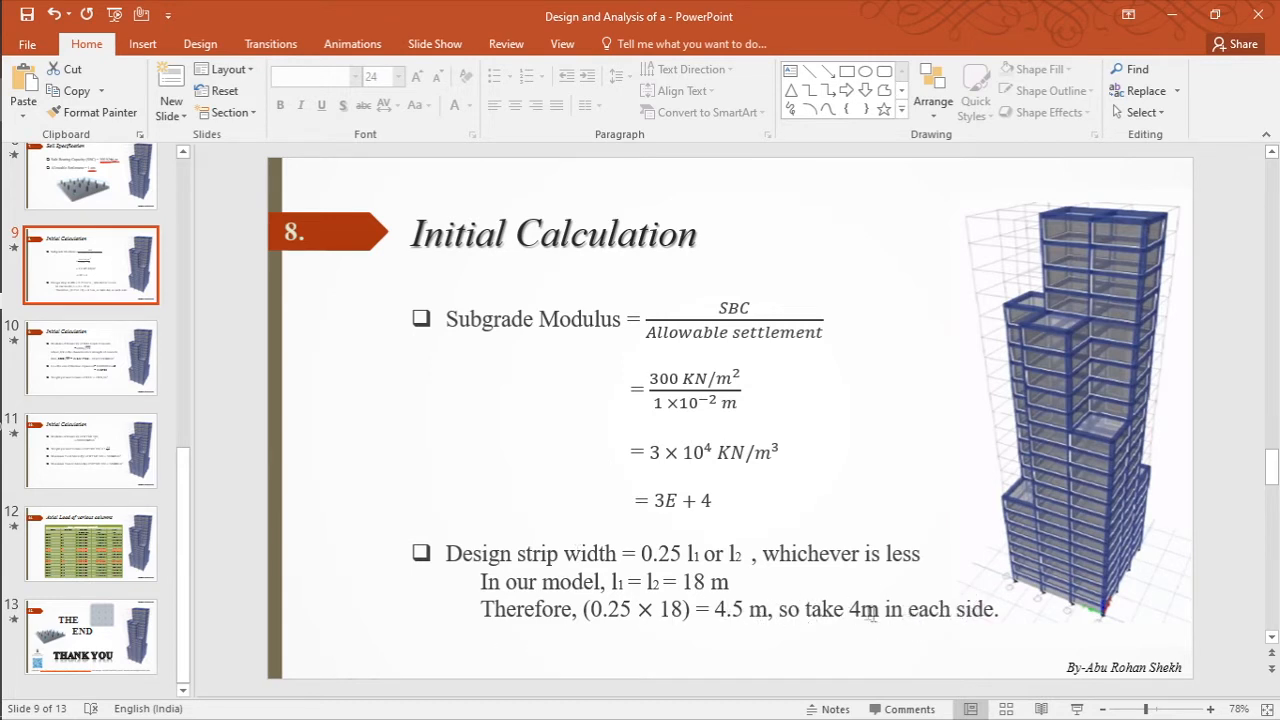
pyautogui.moveTo(851, 608); pyautogui.dragTo(863, 614)
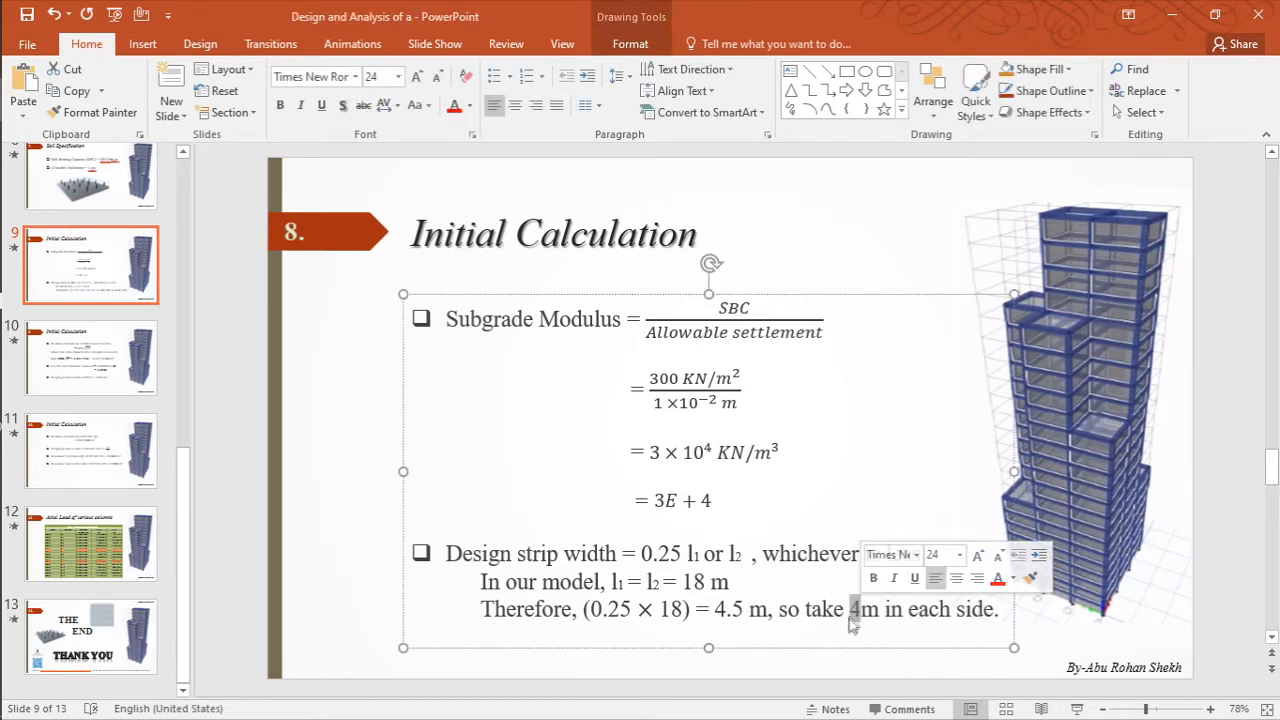
pyautogui.click(1171, 15)
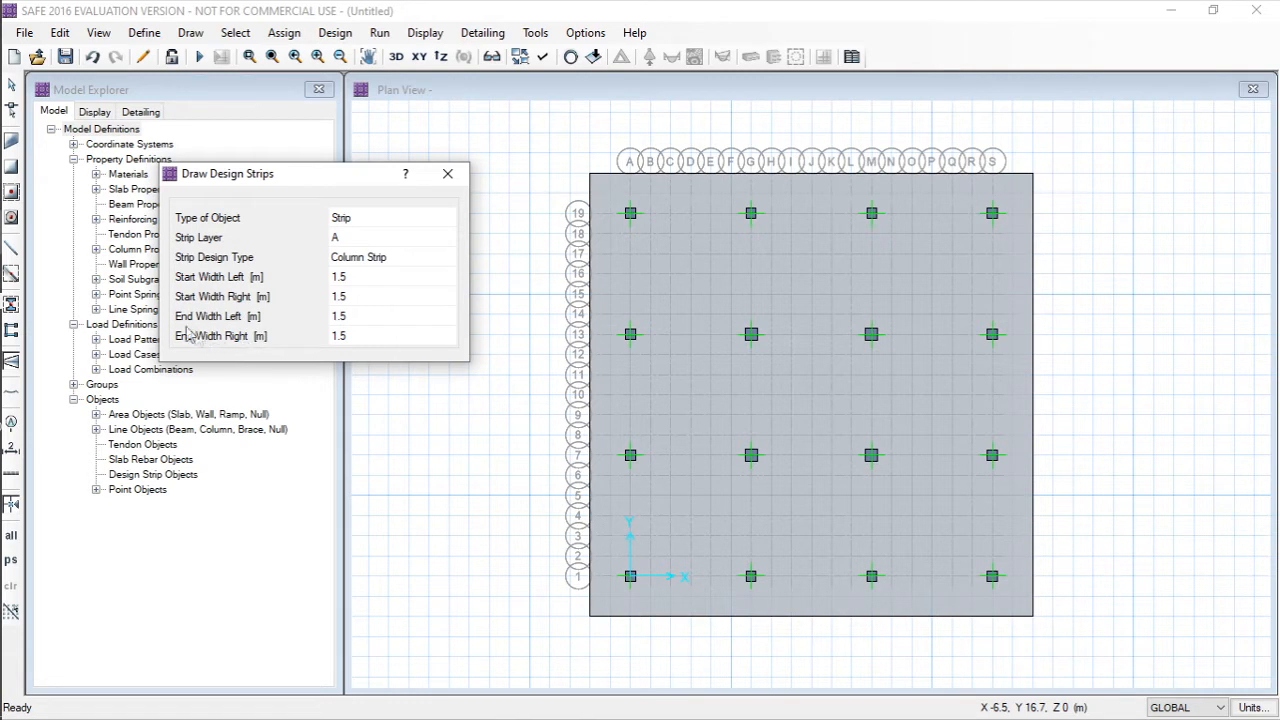
# - Set the column strip's start and end widths to 4 m on both sides, with Strip Layer A
pyautogui.click(353, 282)
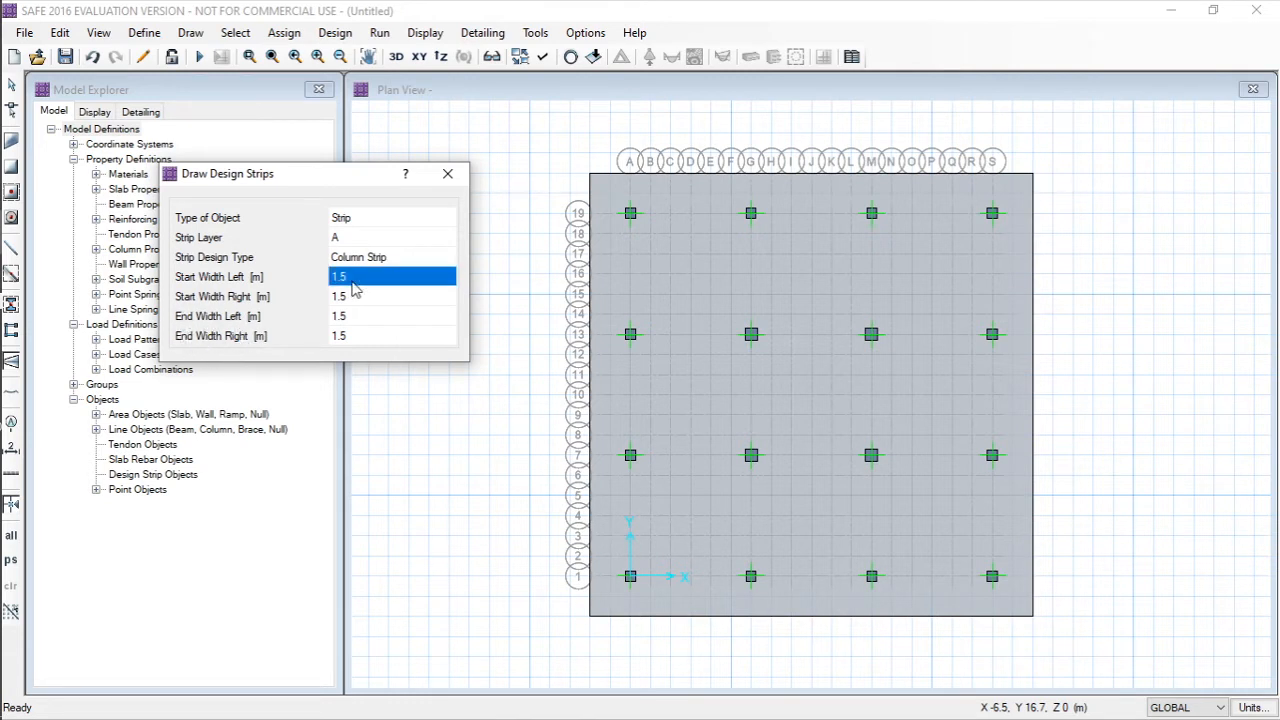
pyautogui.write('4')
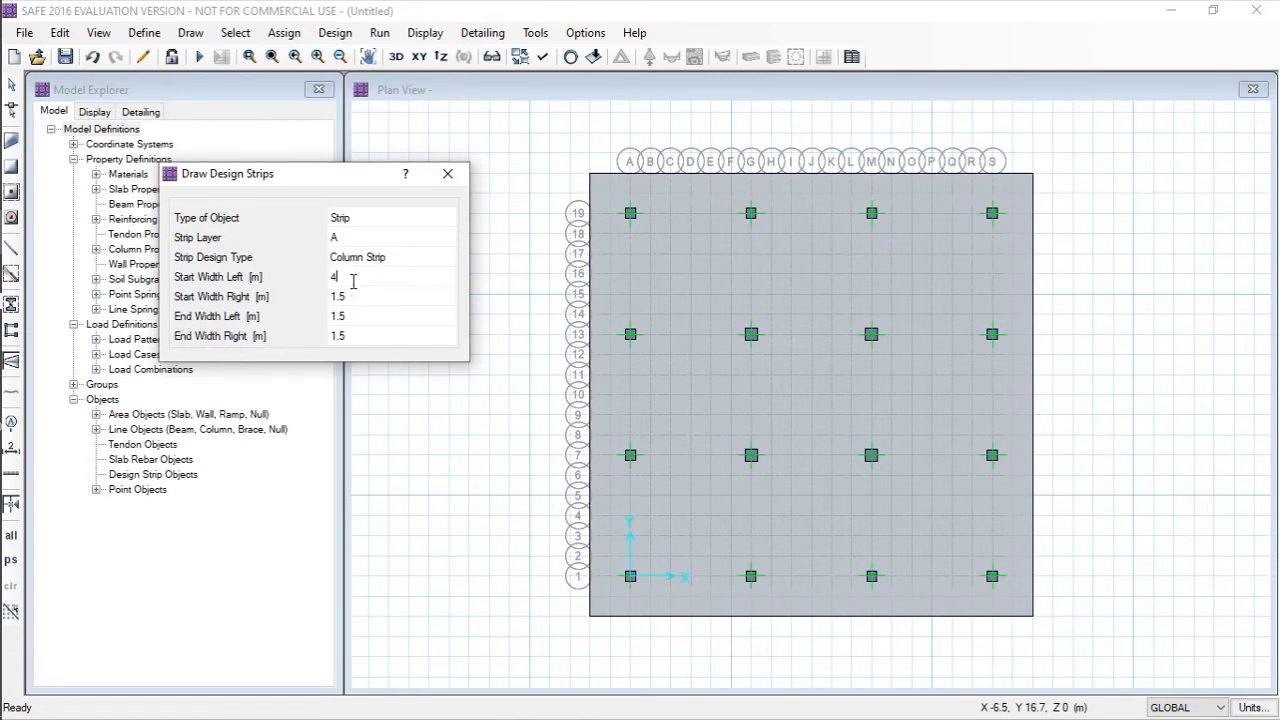
pyautogui.click(350, 296)
pyautogui.write('4')
pyautogui.moveTo(320, 178); pyautogui.dragTo(291, 163)
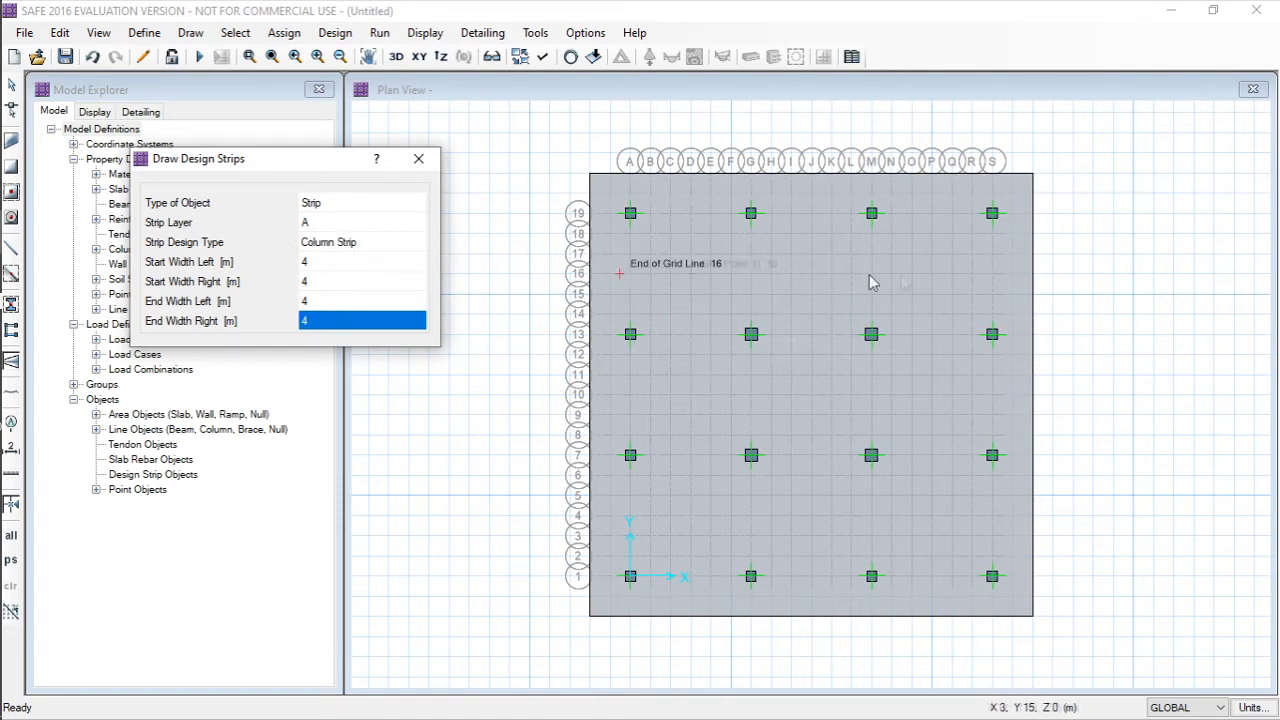
pyautogui.click(358, 222)
pyautogui.click(412, 224)
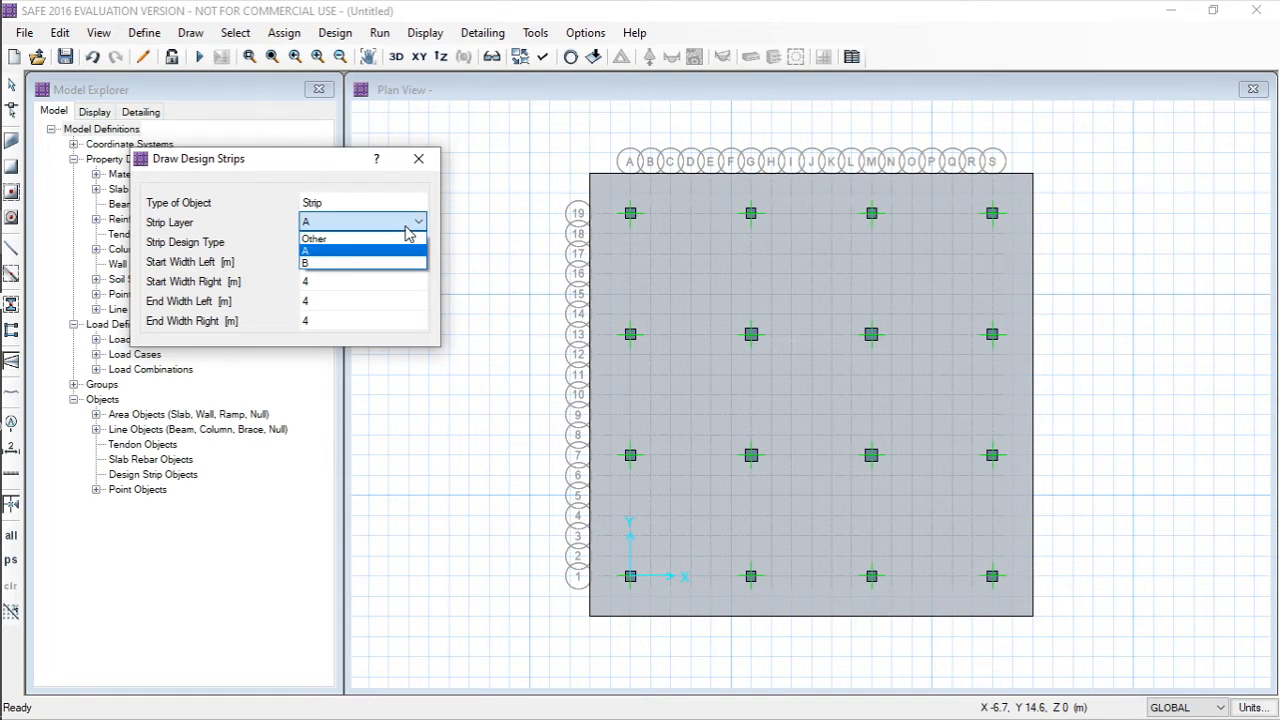
pyautogui.click(350, 250)
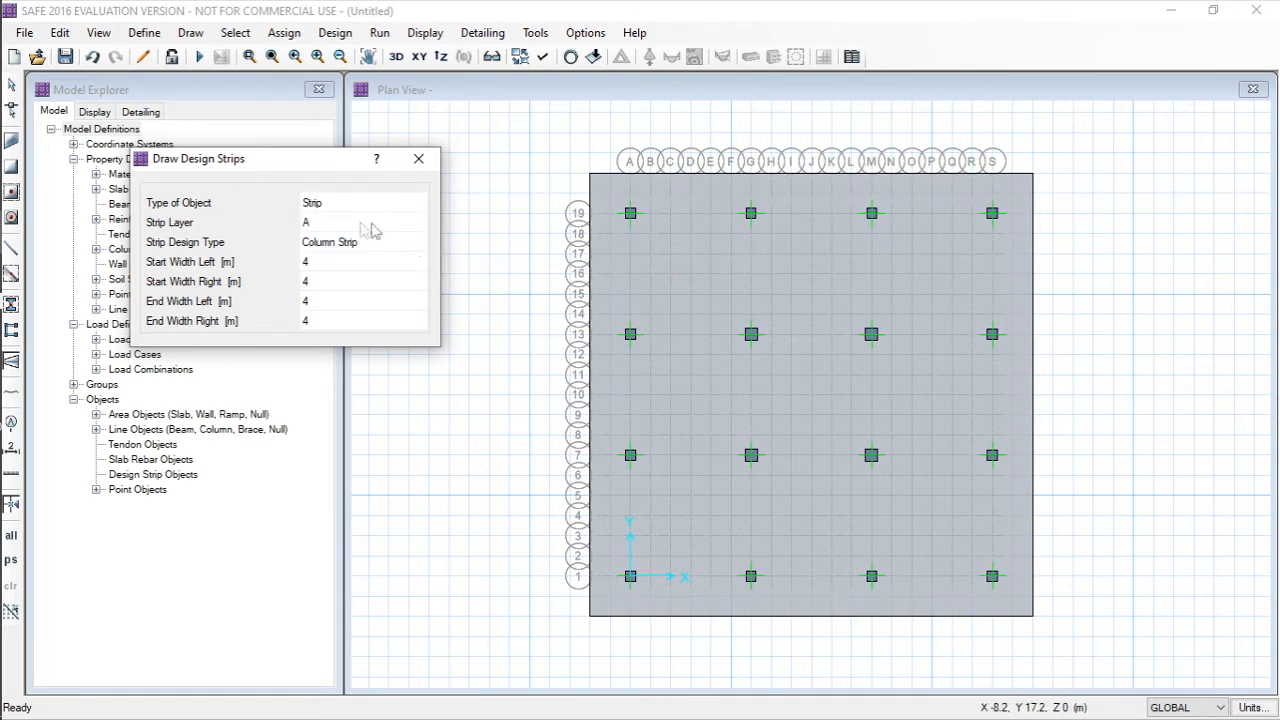
pyautogui.moveTo(314, 164); pyautogui.dragTo(260, 159)
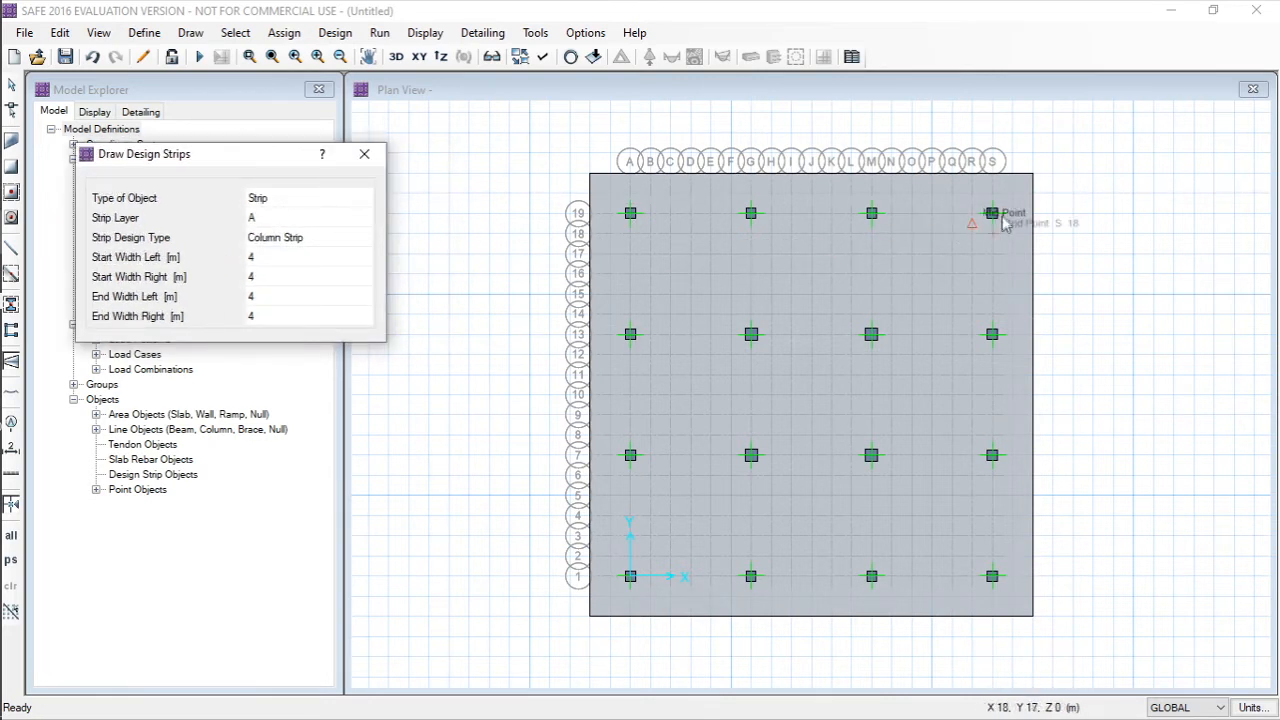
# - Draw a layer A column strip along grid line 19 across the full slab from edge to edge
pyautogui.scroll(1, 1014, 208)
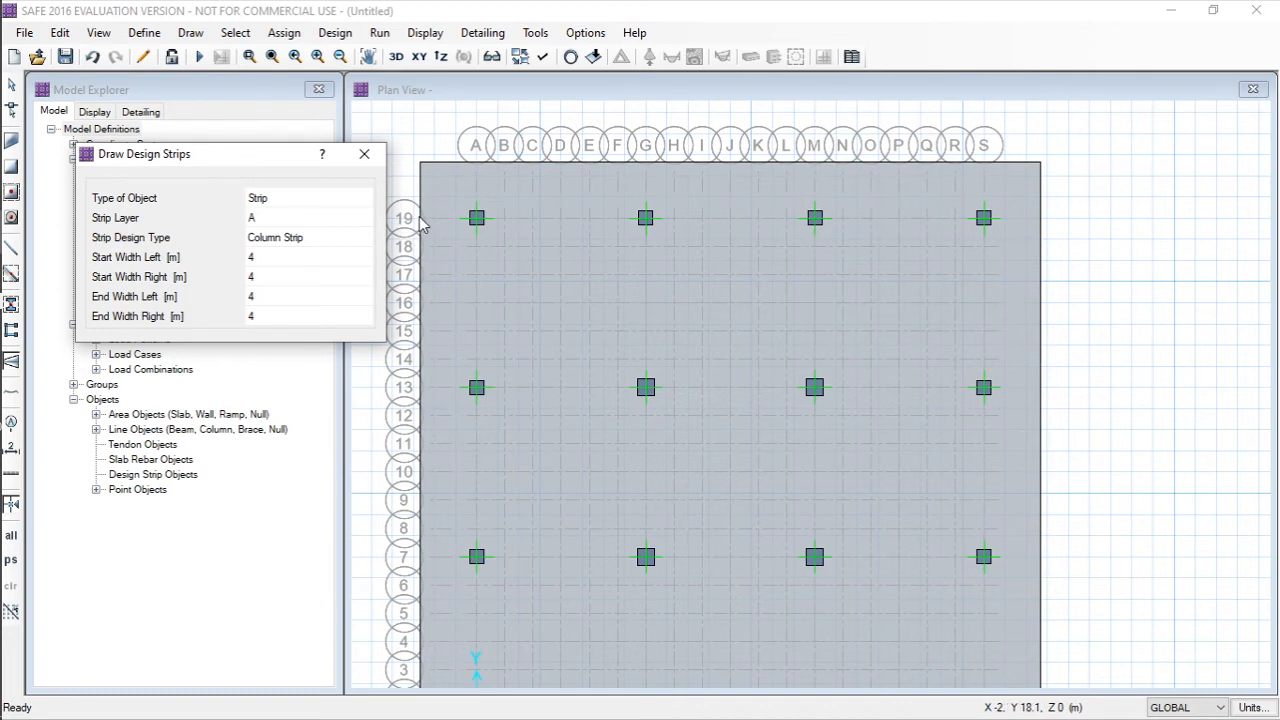
pyautogui.click(470, 224)
pyautogui.click(505, 230)
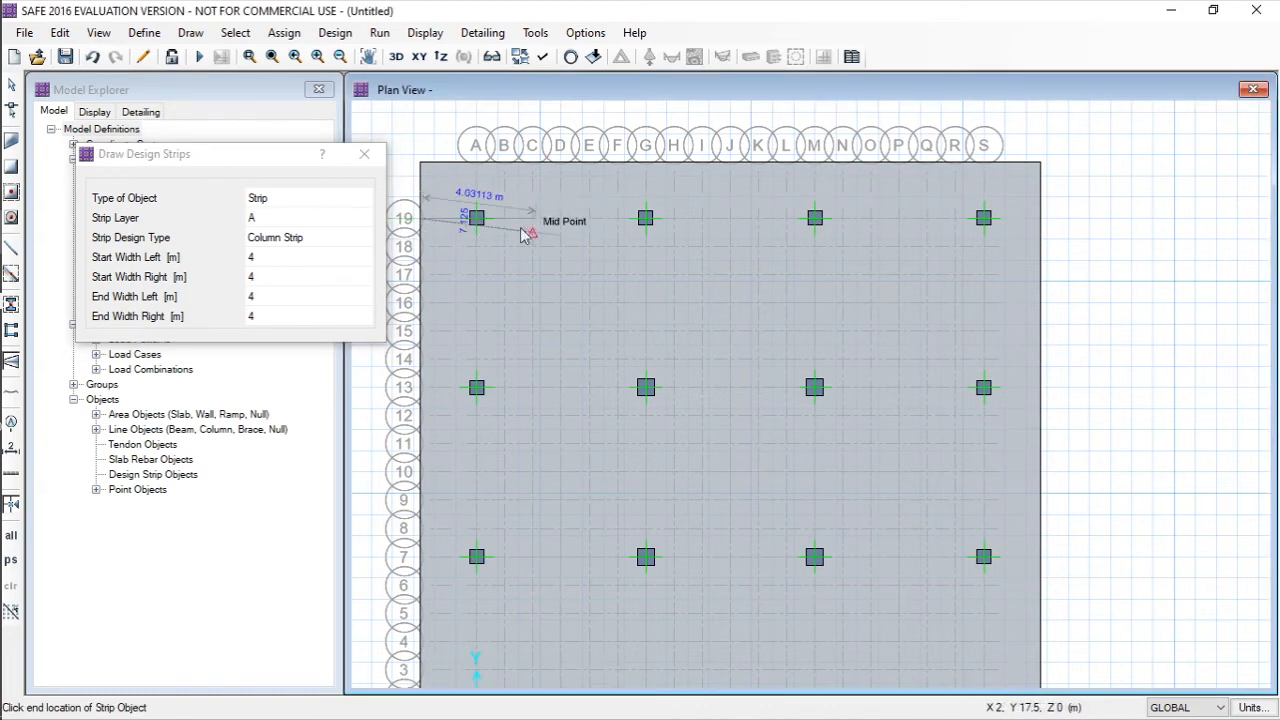
pyautogui.click(1040, 220)
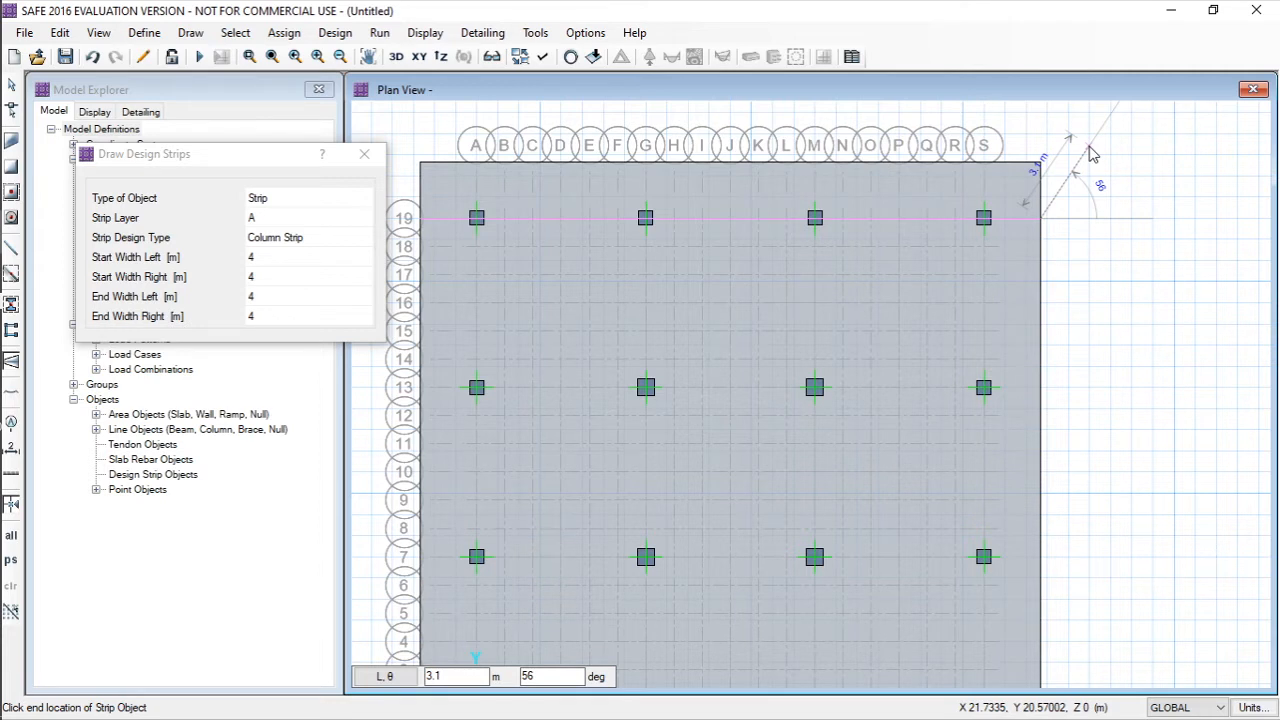
pyautogui.press('Escape')
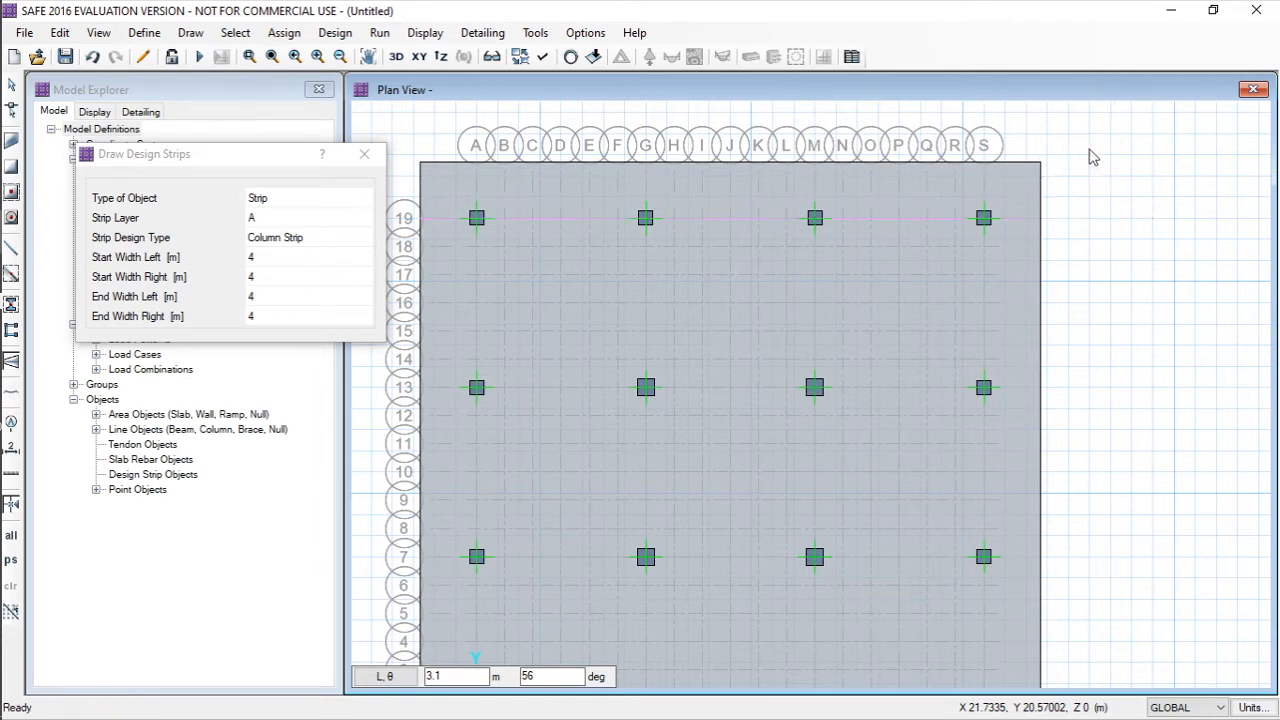
# - Draw layer A column strips along grid lines 13 and 7 between the slab's opposite edges
pyautogui.click(422, 396)
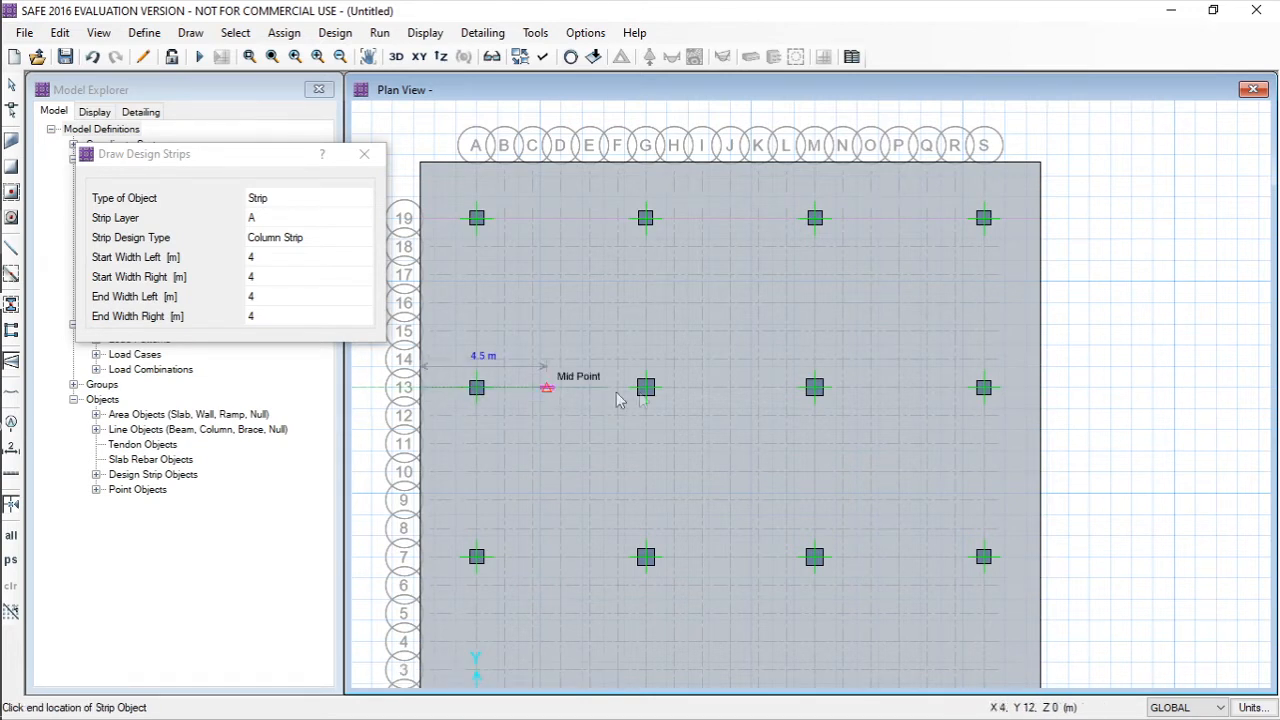
pyautogui.click(1040, 389)
pyautogui.press('Escape')
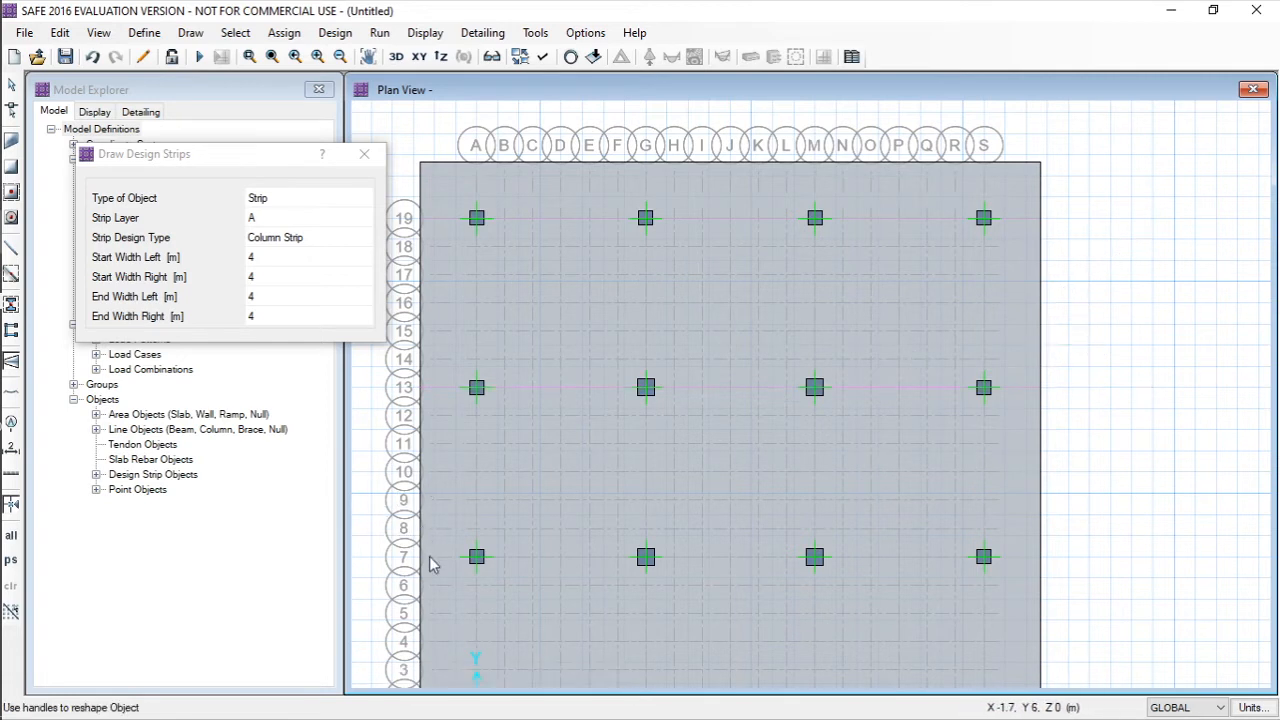
pyautogui.click(422, 557)
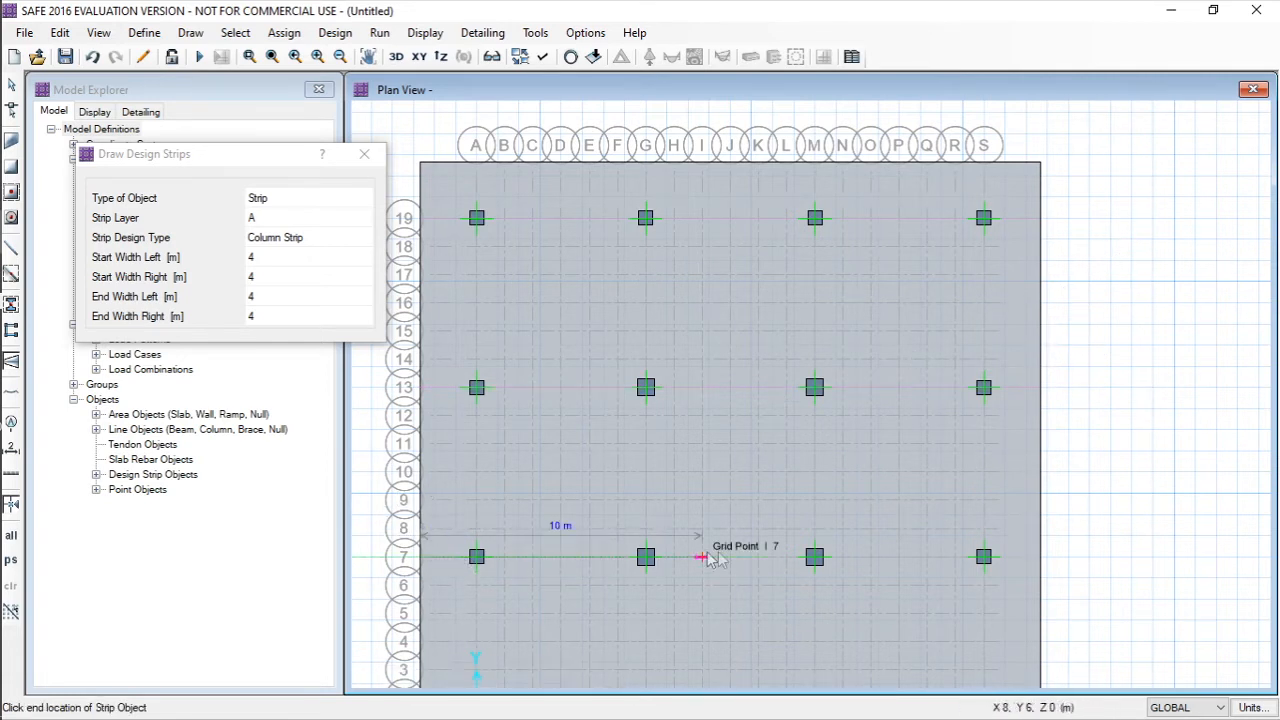
pyautogui.click(1041, 557)
pyautogui.rightClick(1130, 423)
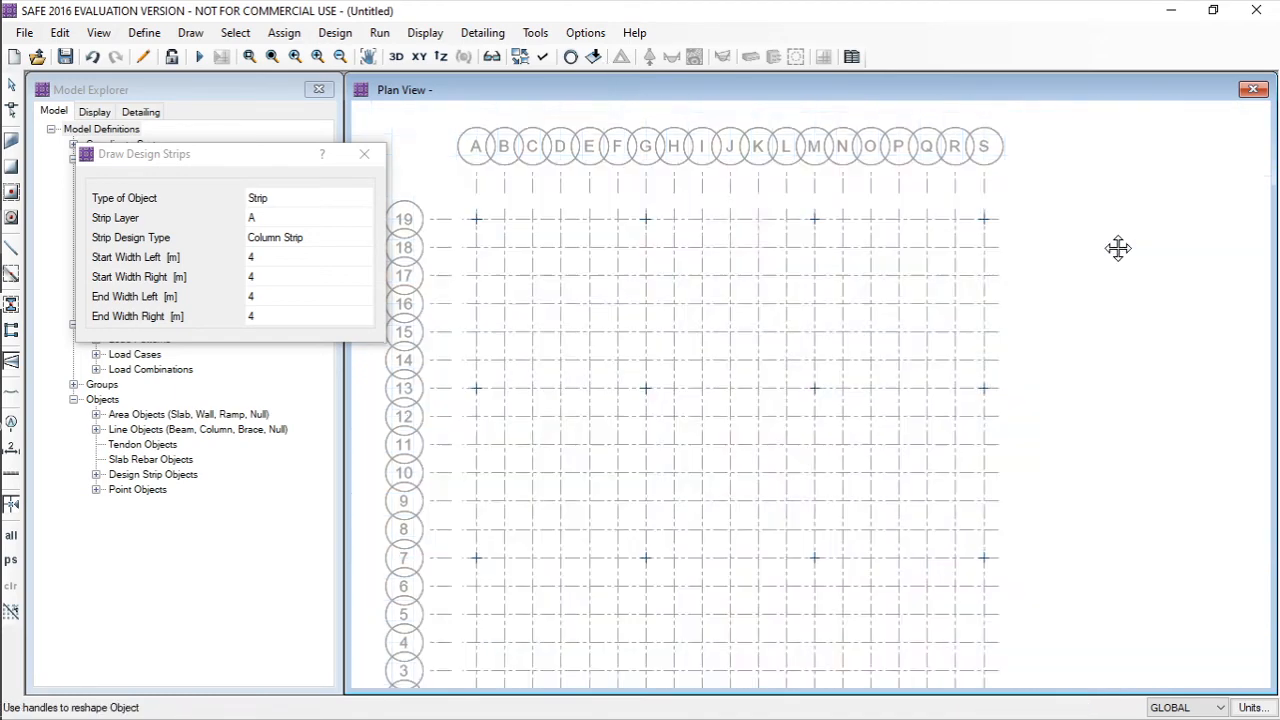
# - Draw the layer A column strip along grid line 1 from one slab edge to the other
pyautogui.moveTo(1117, 249); pyautogui.dragTo(1103, 105, button='middle')
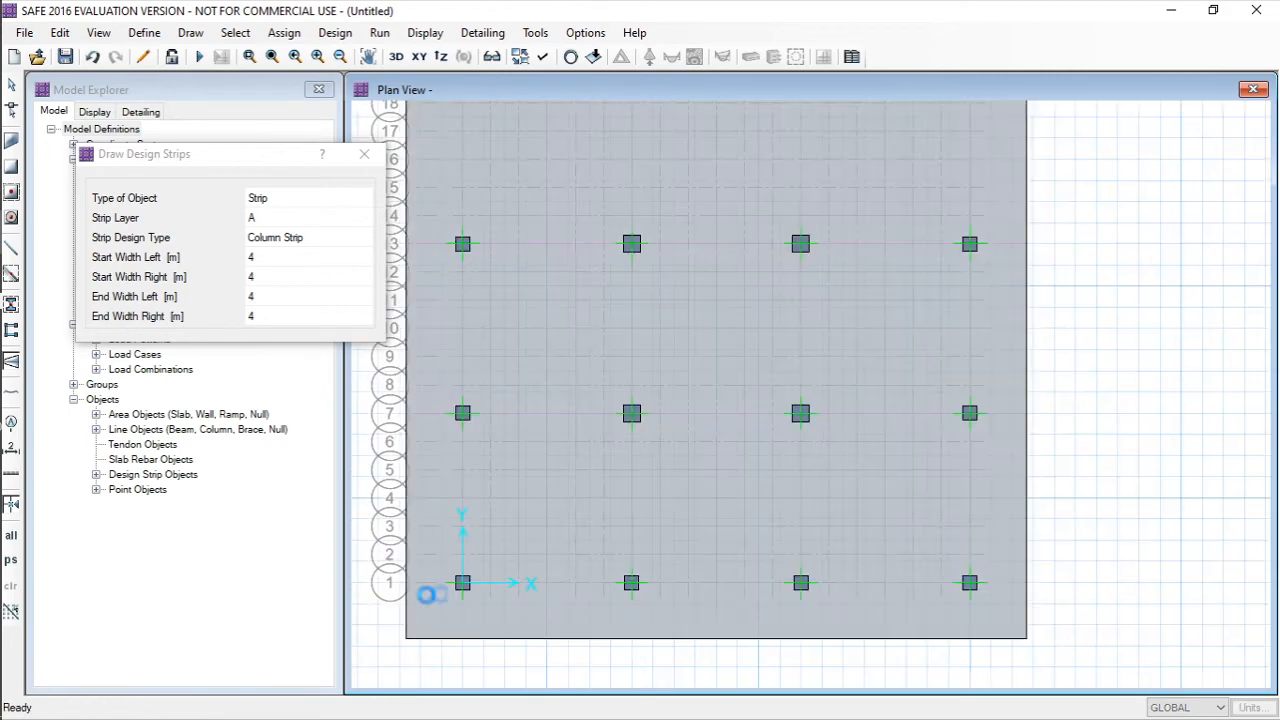
pyautogui.click(408, 588)
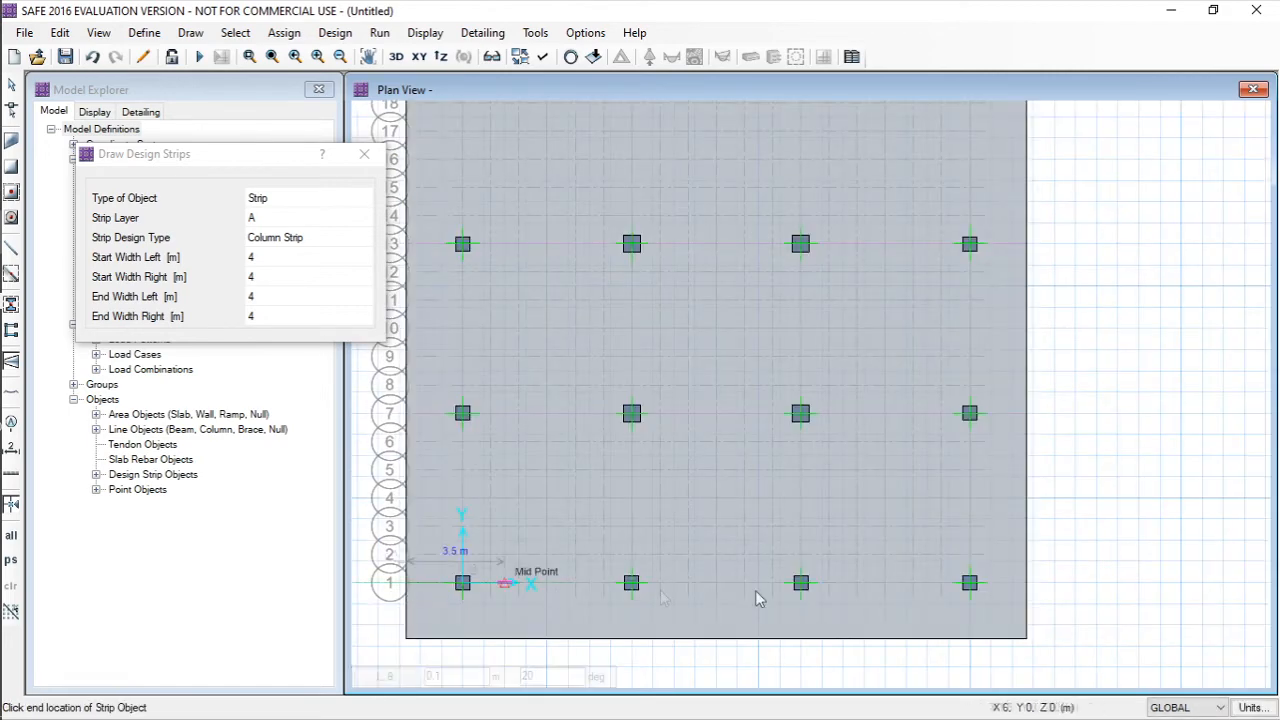
pyautogui.click(1030, 589)
pyautogui.press('Escape')
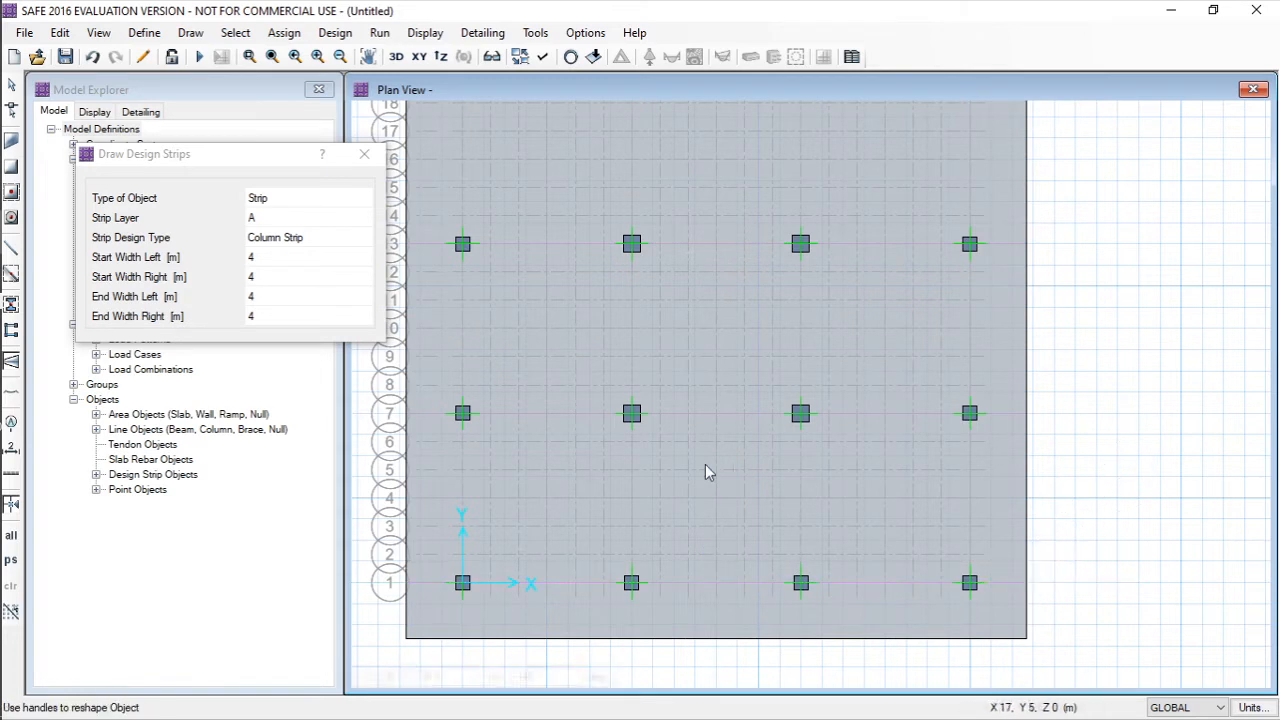
# - Set Strip Layer to B and draw a column strip along grid line A from slab edge to slab edge
pyautogui.click(318, 217)
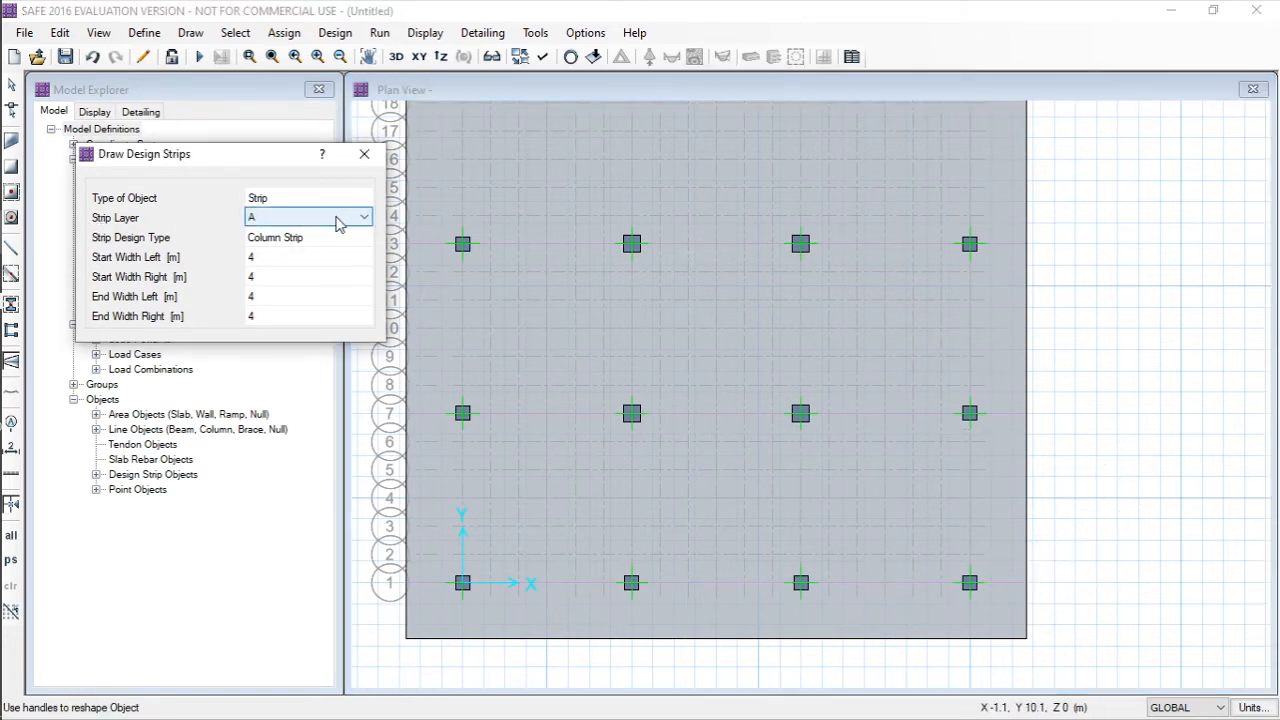
pyautogui.click(338, 222)
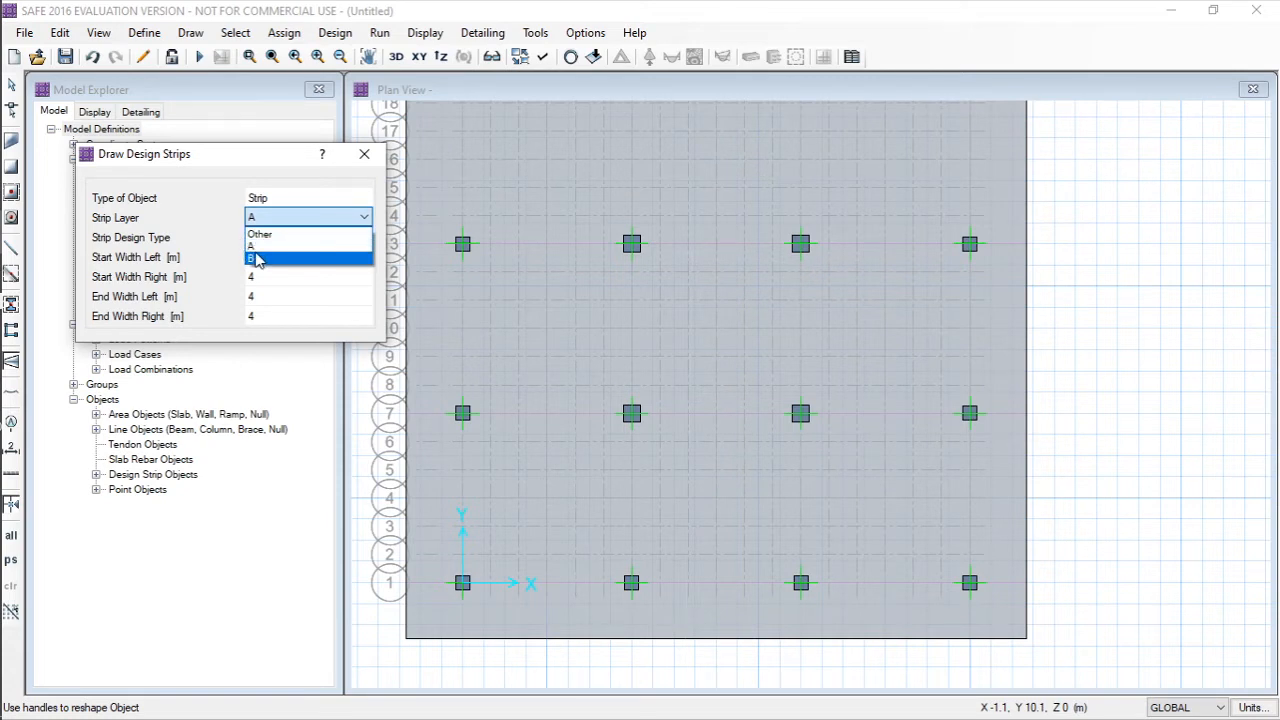
pyautogui.click(257, 259)
pyautogui.moveTo(258, 161); pyautogui.dragTo(226, 185)
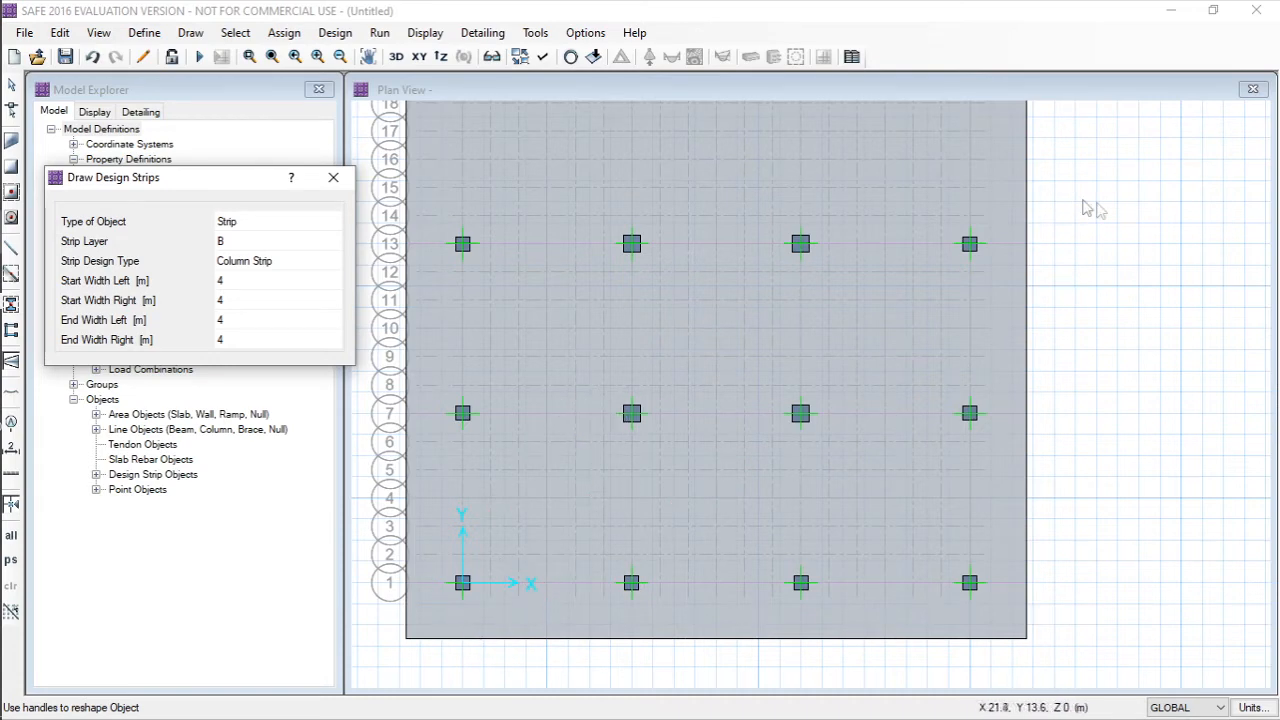
pyautogui.scroll(-2, 1074, 394)
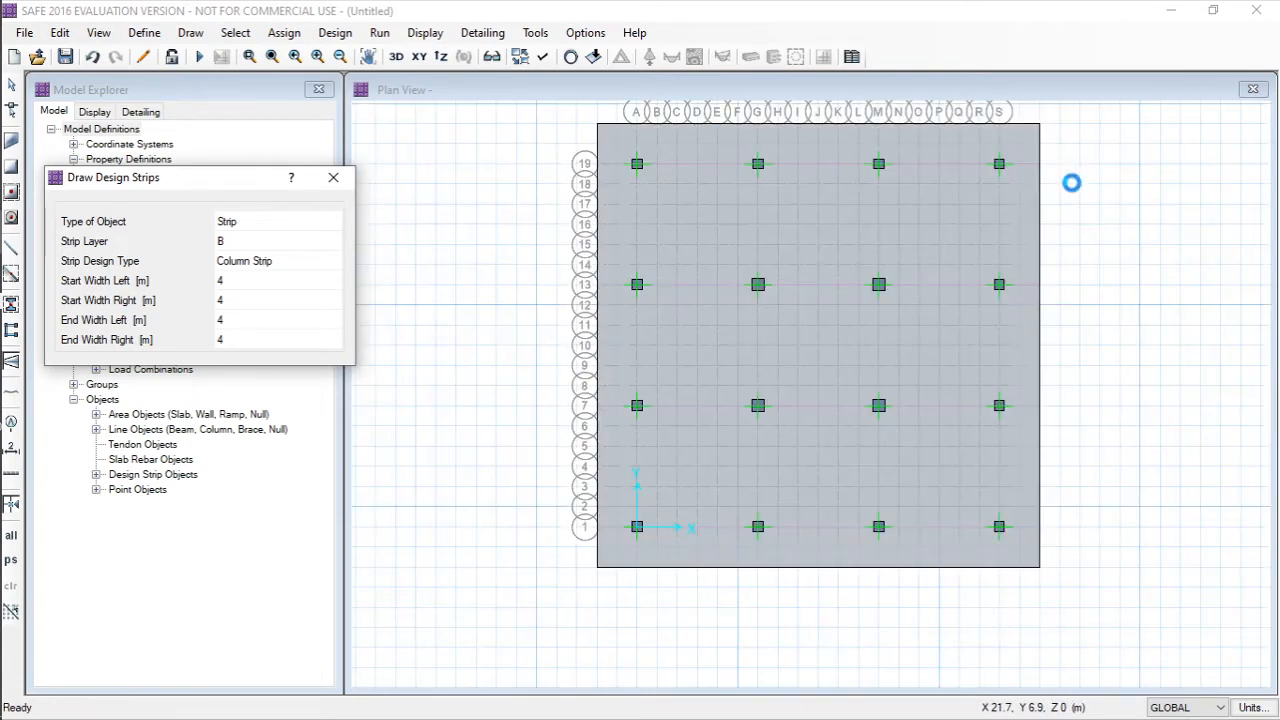
pyautogui.moveTo(1074, 188); pyautogui.dragTo(1009, 246, button='middle')
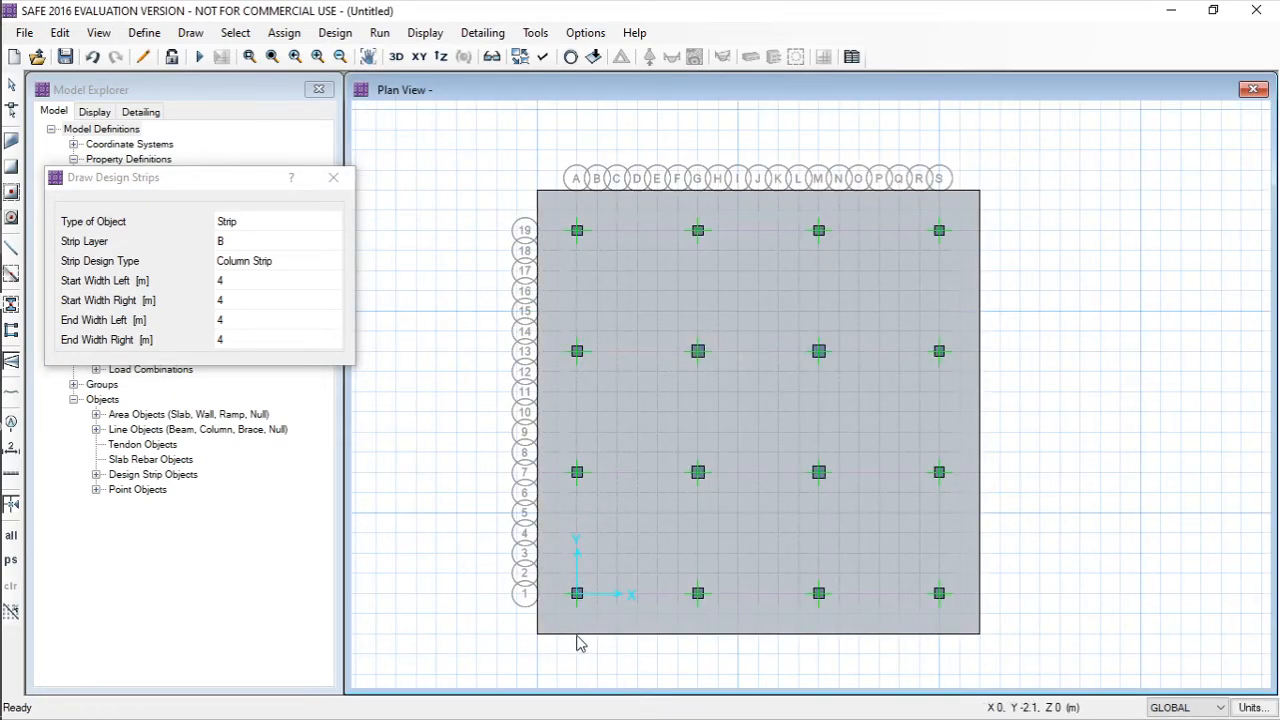
pyautogui.click(577, 622)
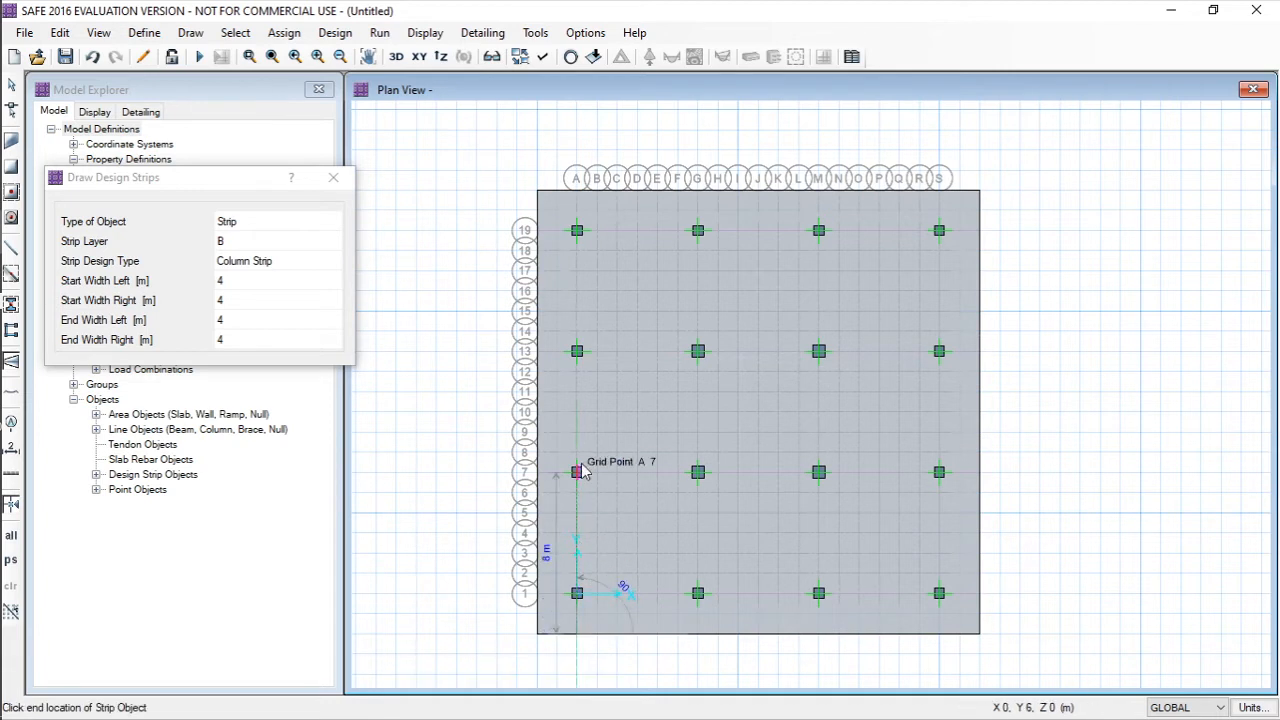
pyautogui.doubleClick(578, 198)
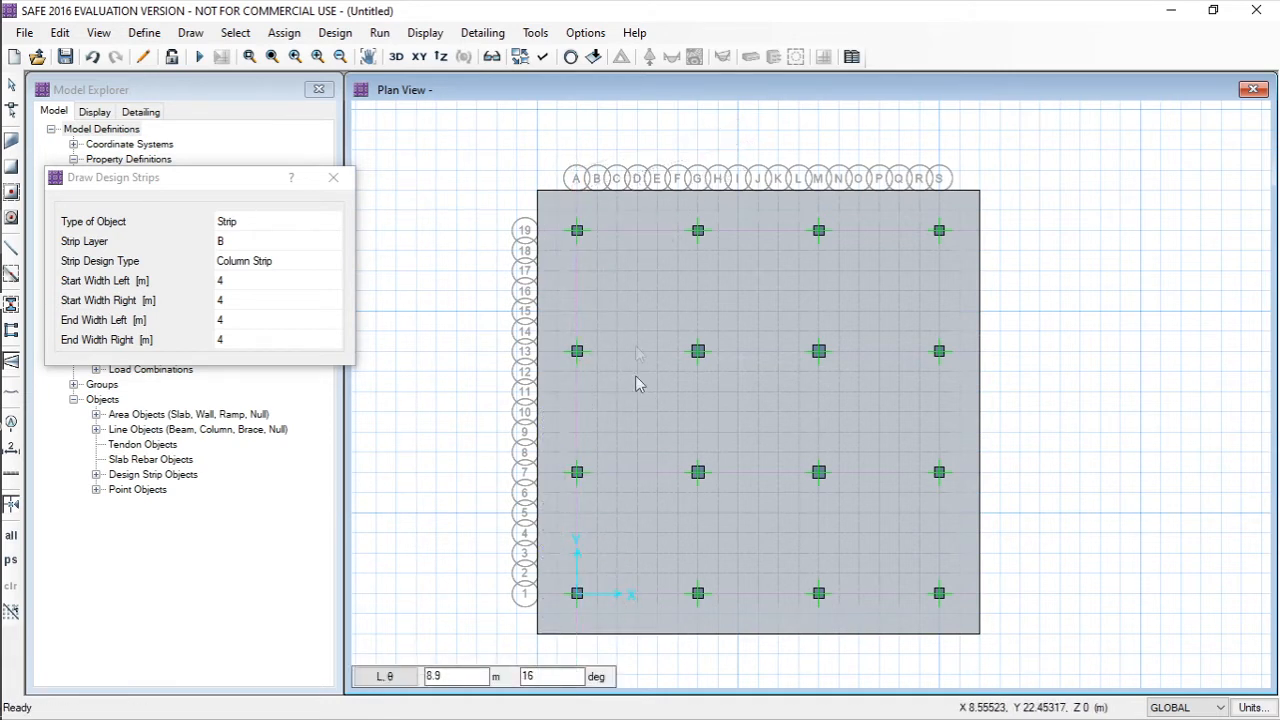
# - Draw layer B column strips along grid lines G and M, each running across the full 22 m slab
pyautogui.click(700, 642)
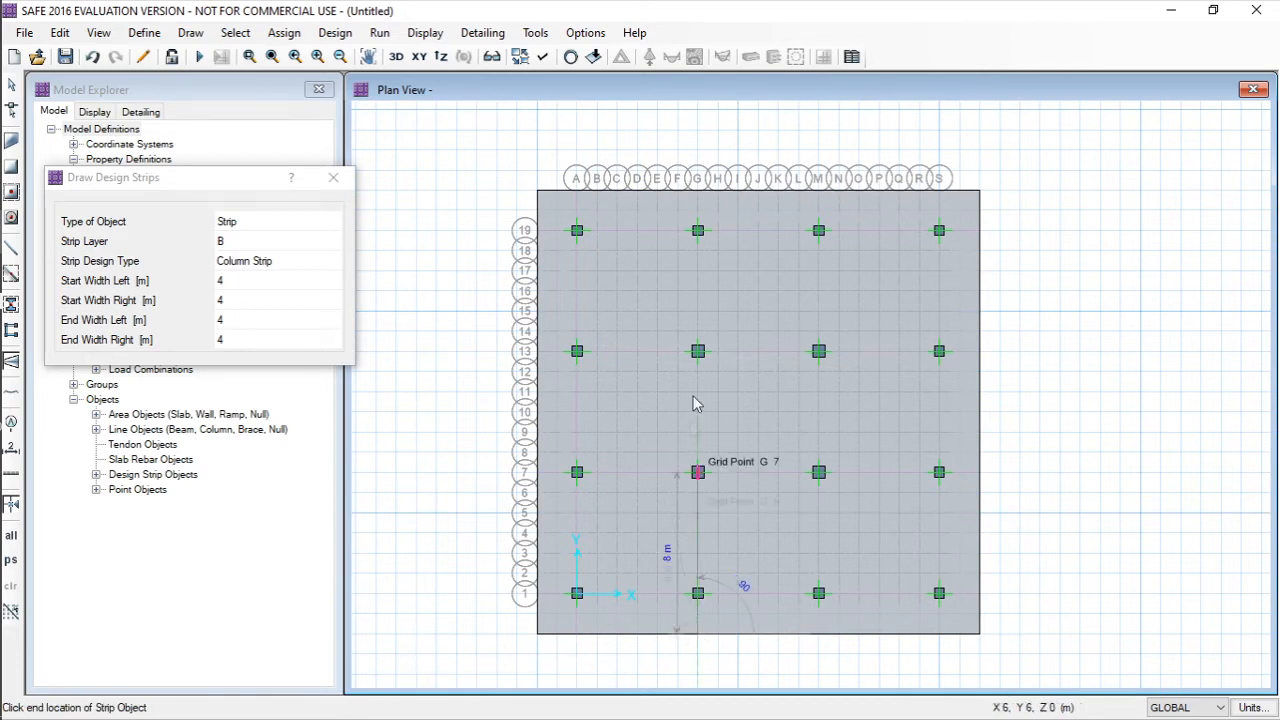
pyautogui.click(700, 194)
pyautogui.press('Return')
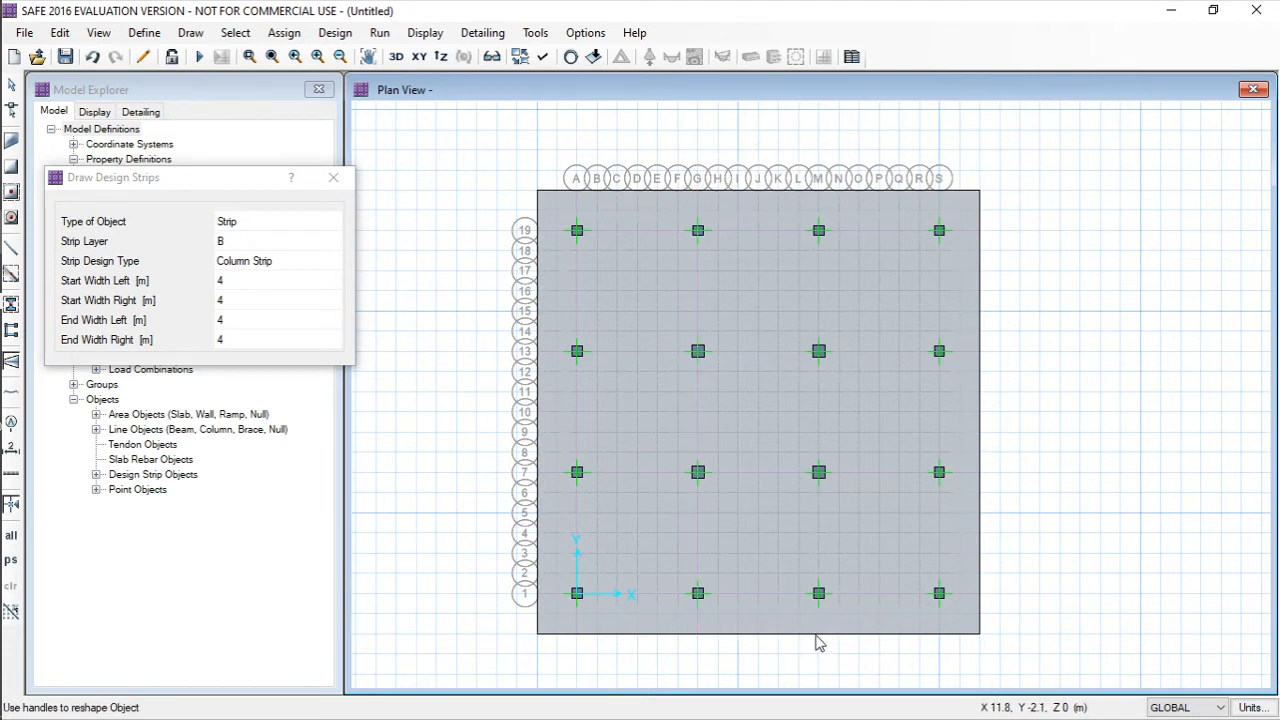
pyautogui.click(819, 633)
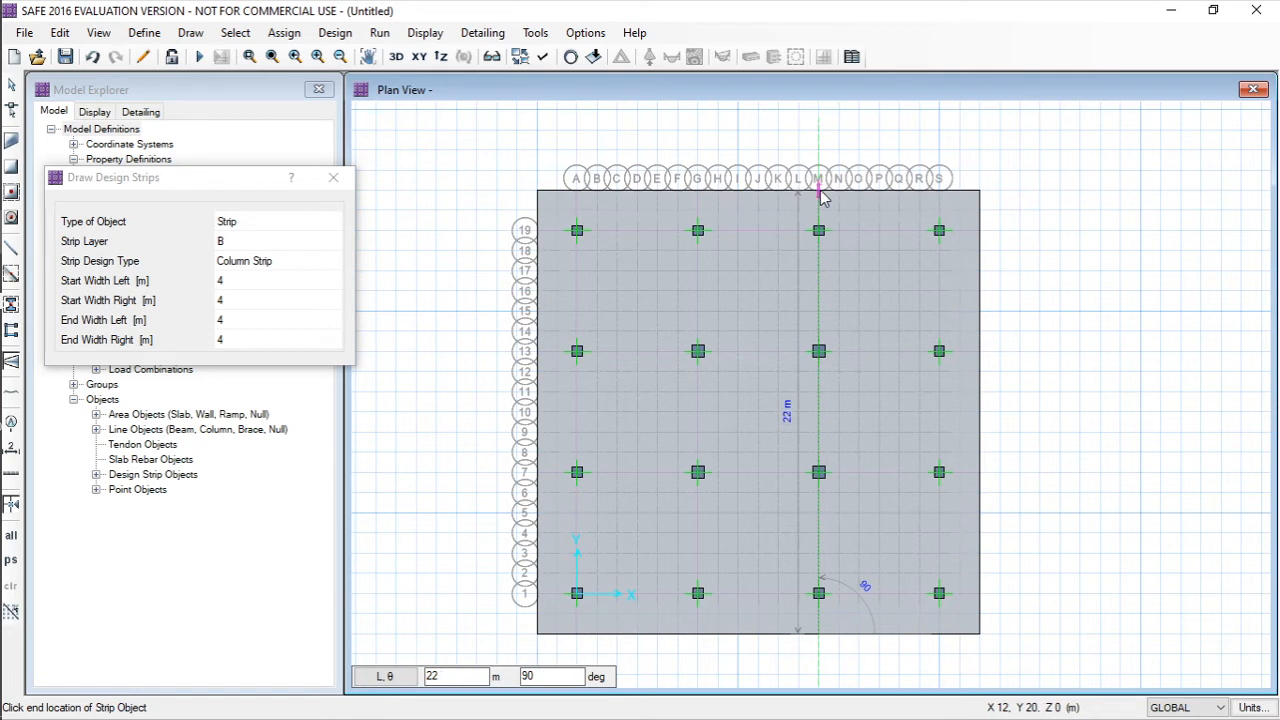
pyautogui.click(820, 197)
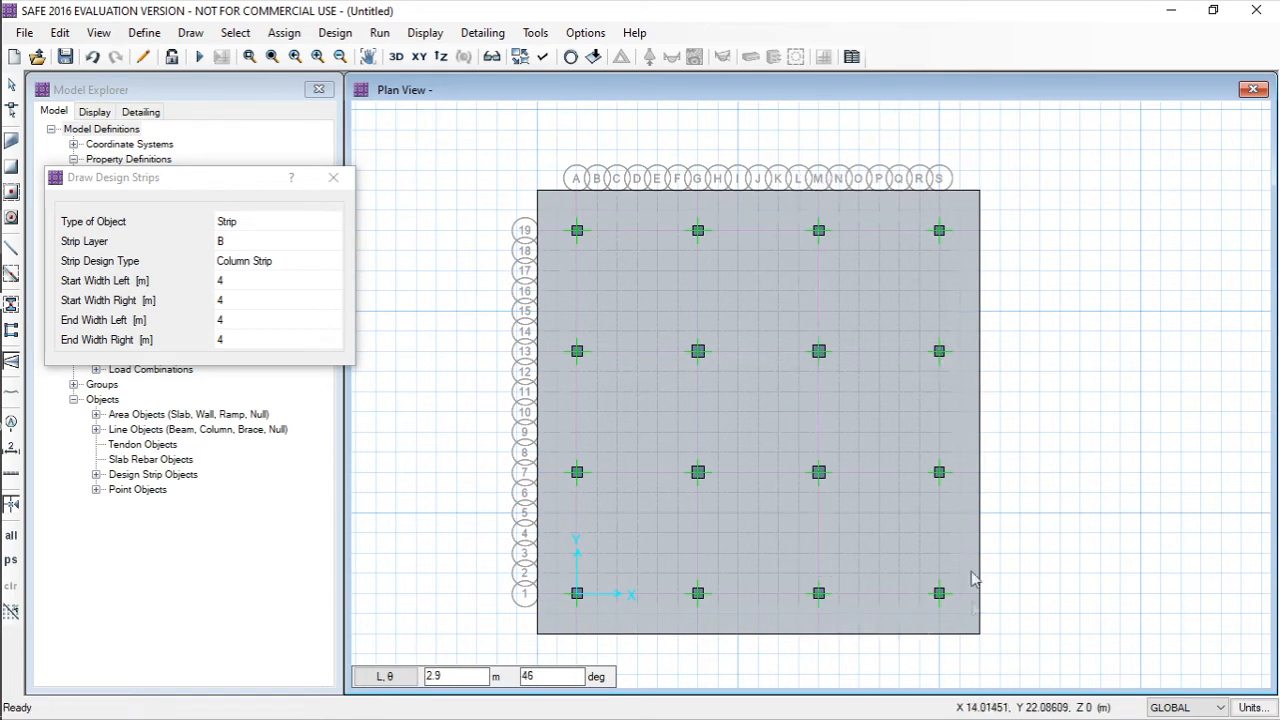
# - Draw the layer B column strip along grid line S from one slab edge to the other and finish strip drawing
pyautogui.press('Escape')
pyautogui.click(939, 593)
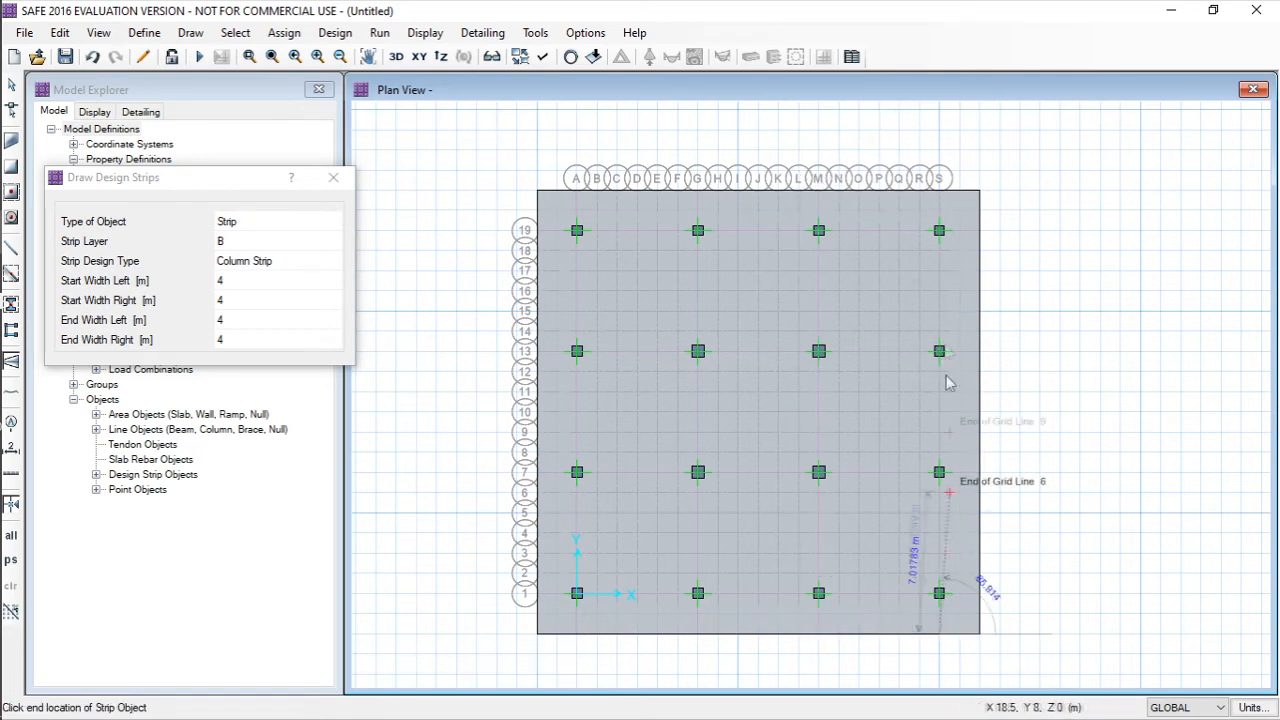
pyautogui.doubleClick(940, 197)
pyautogui.press('Escape')
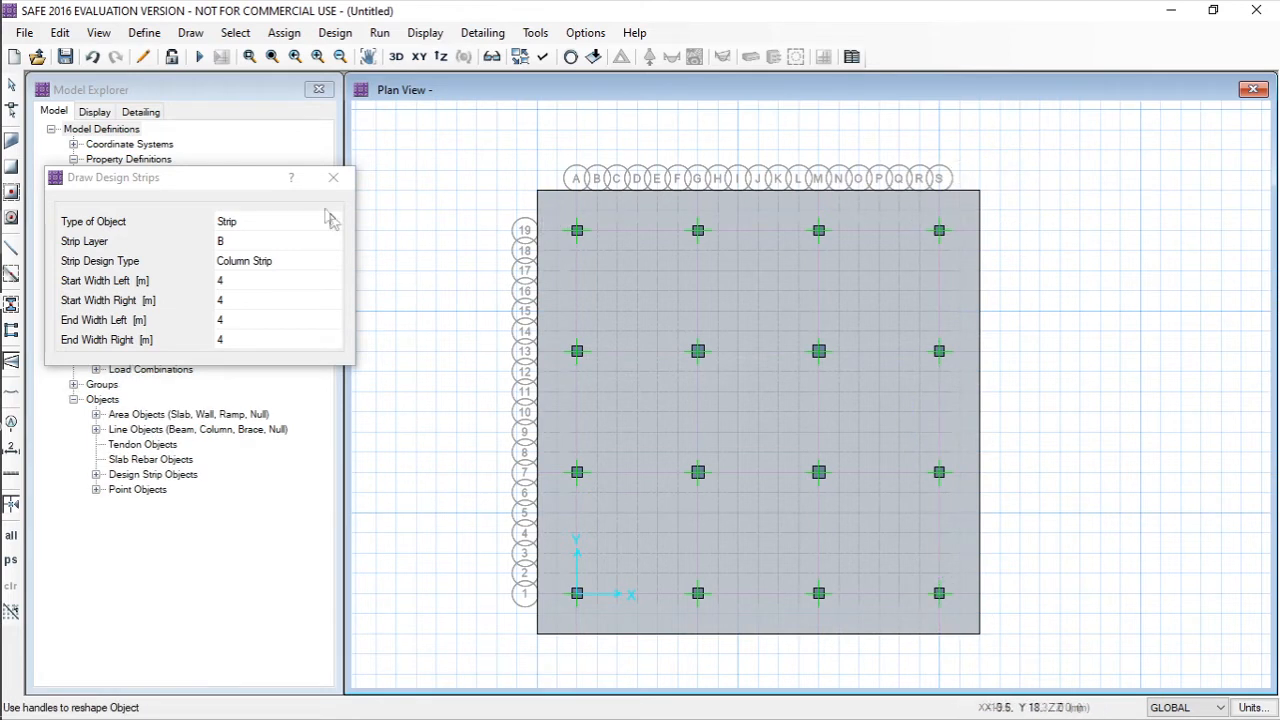
pyautogui.click(336, 178)
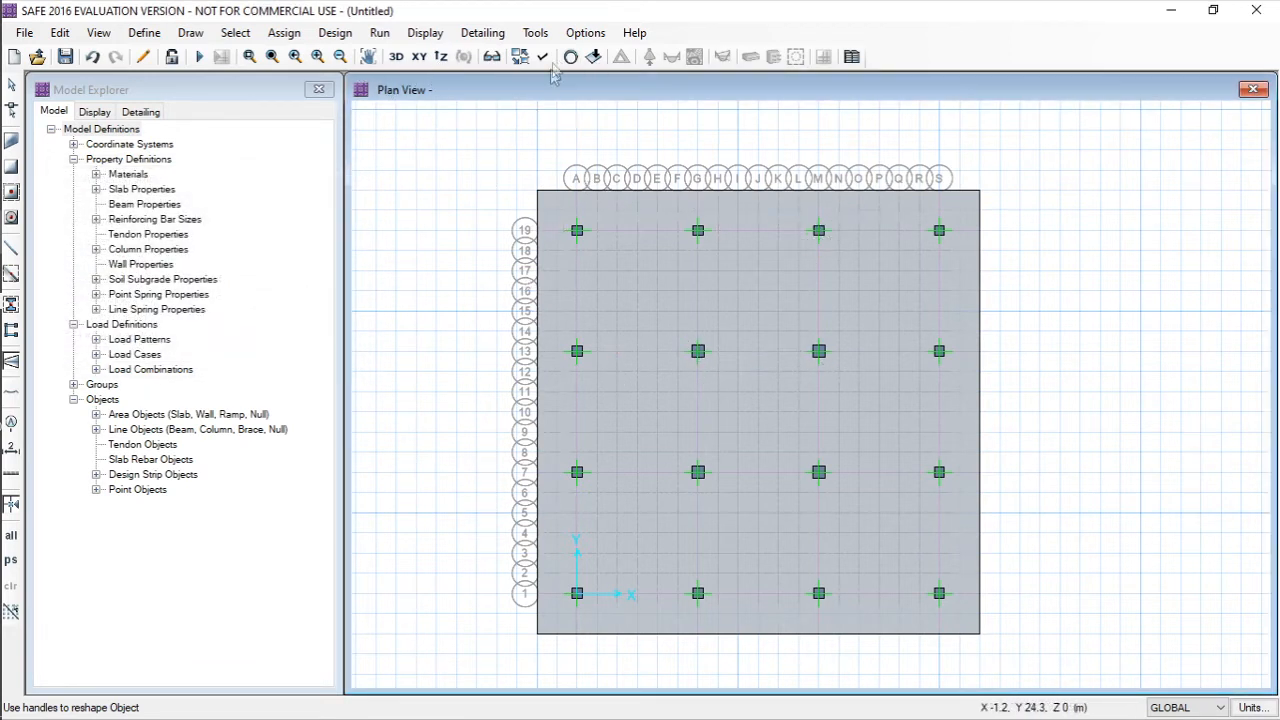
# - Check the model in 3D, return to plan view, and display the design strips' labels, widths and stations
pyautogui.click(397, 57)
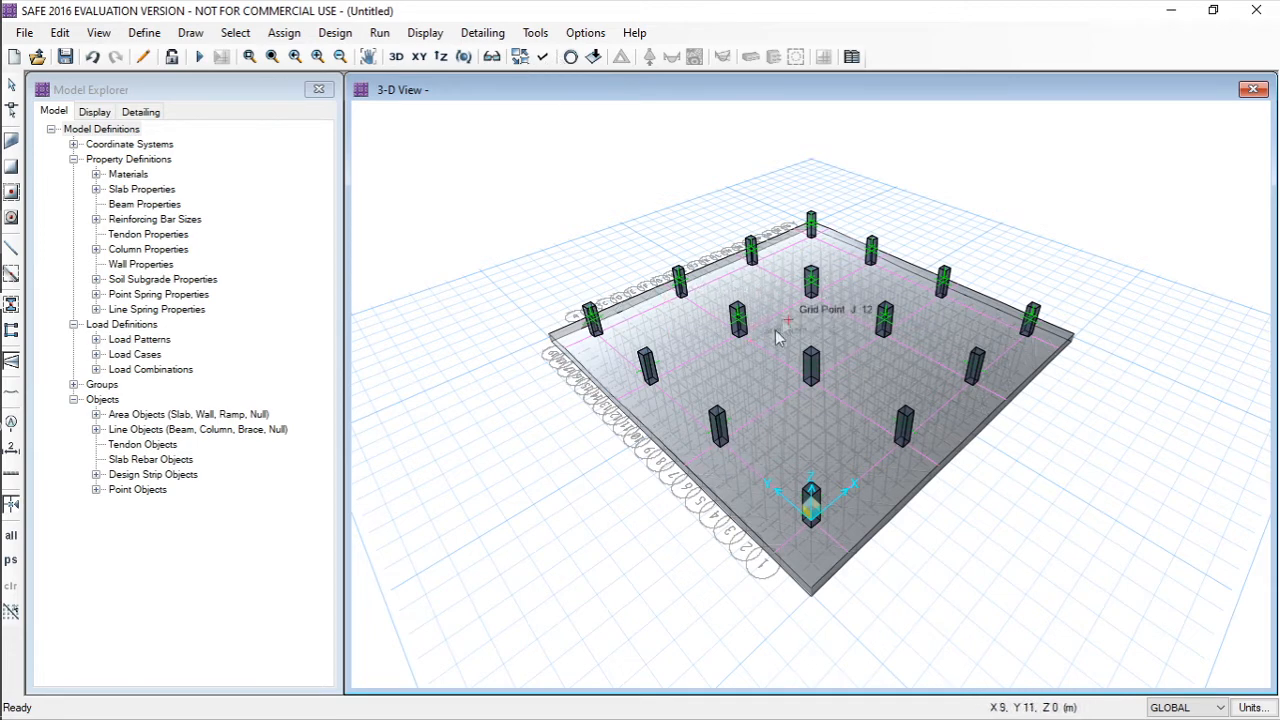
pyautogui.click(418, 57)
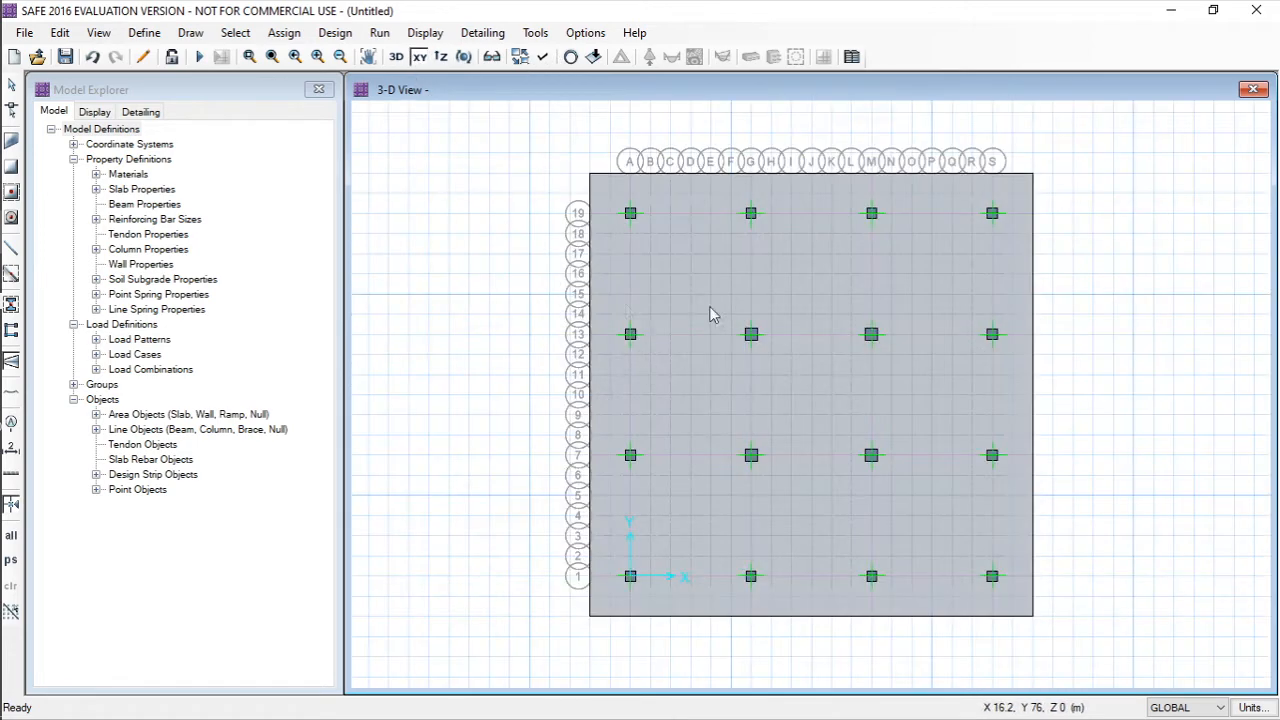
pyautogui.click(544, 58)
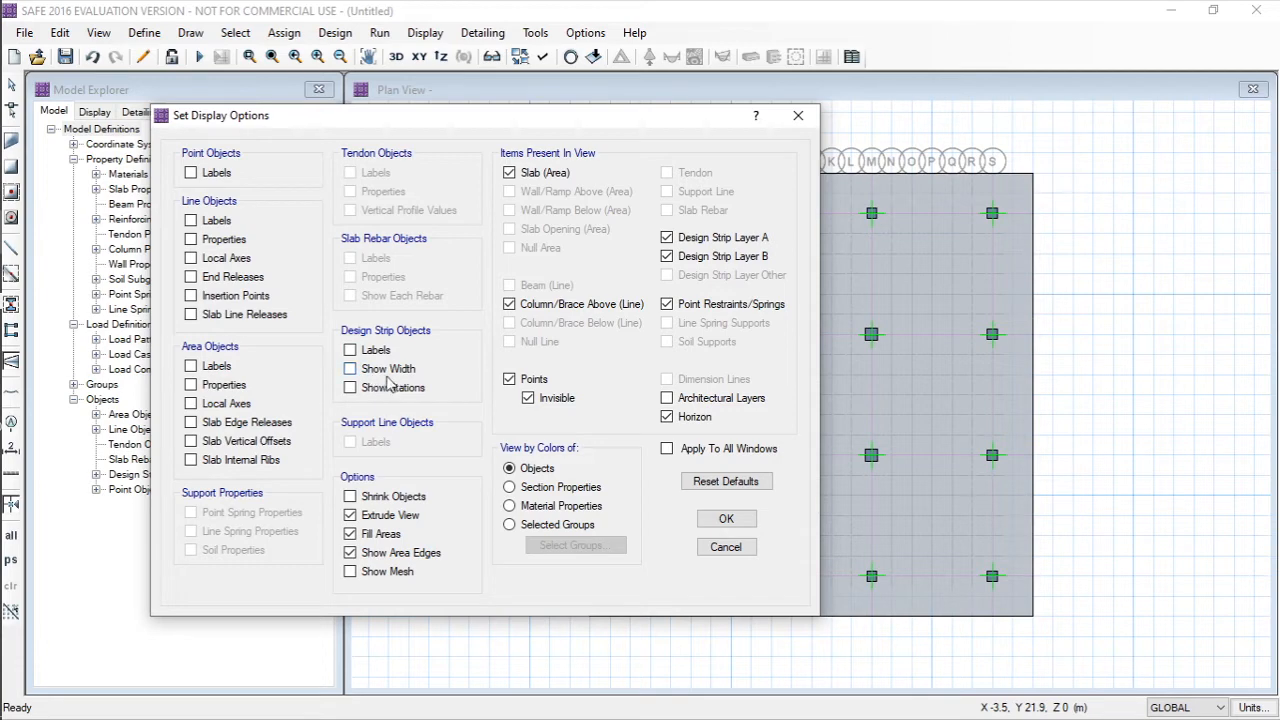
pyautogui.click(351, 352)
pyautogui.click(350, 388)
pyautogui.click(726, 518)
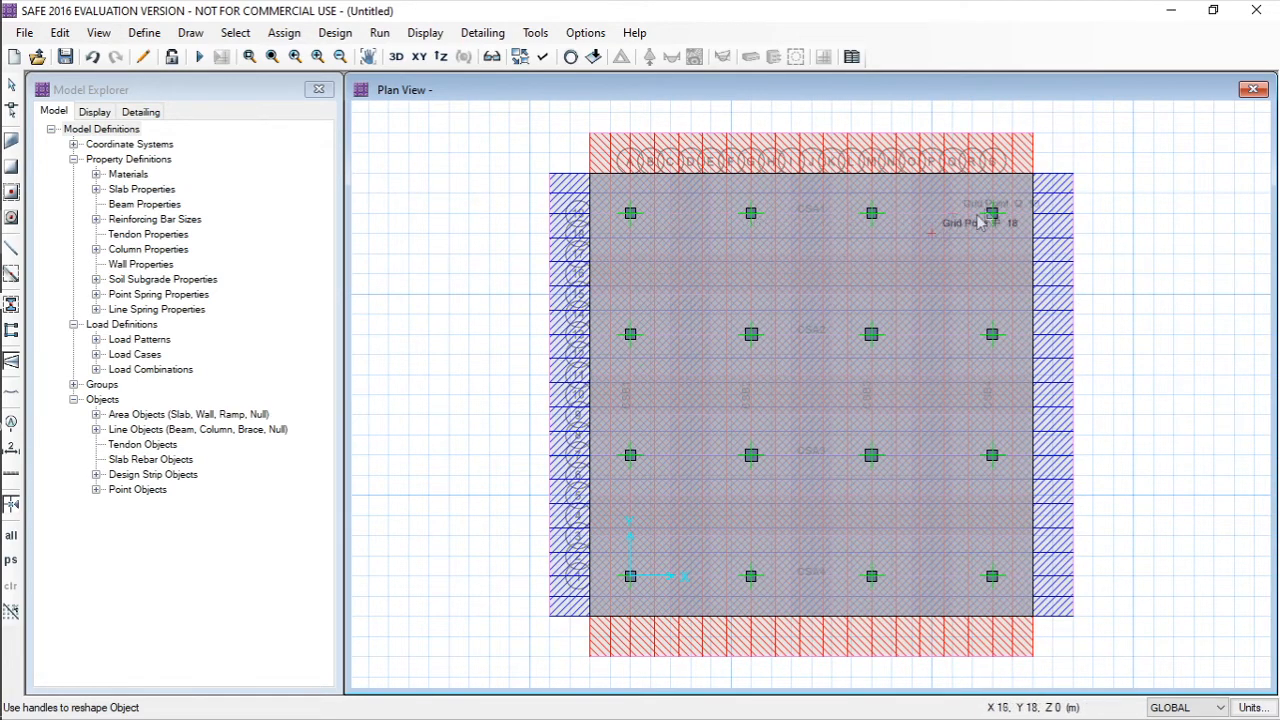
pyautogui.scroll(3, 1008, 186)
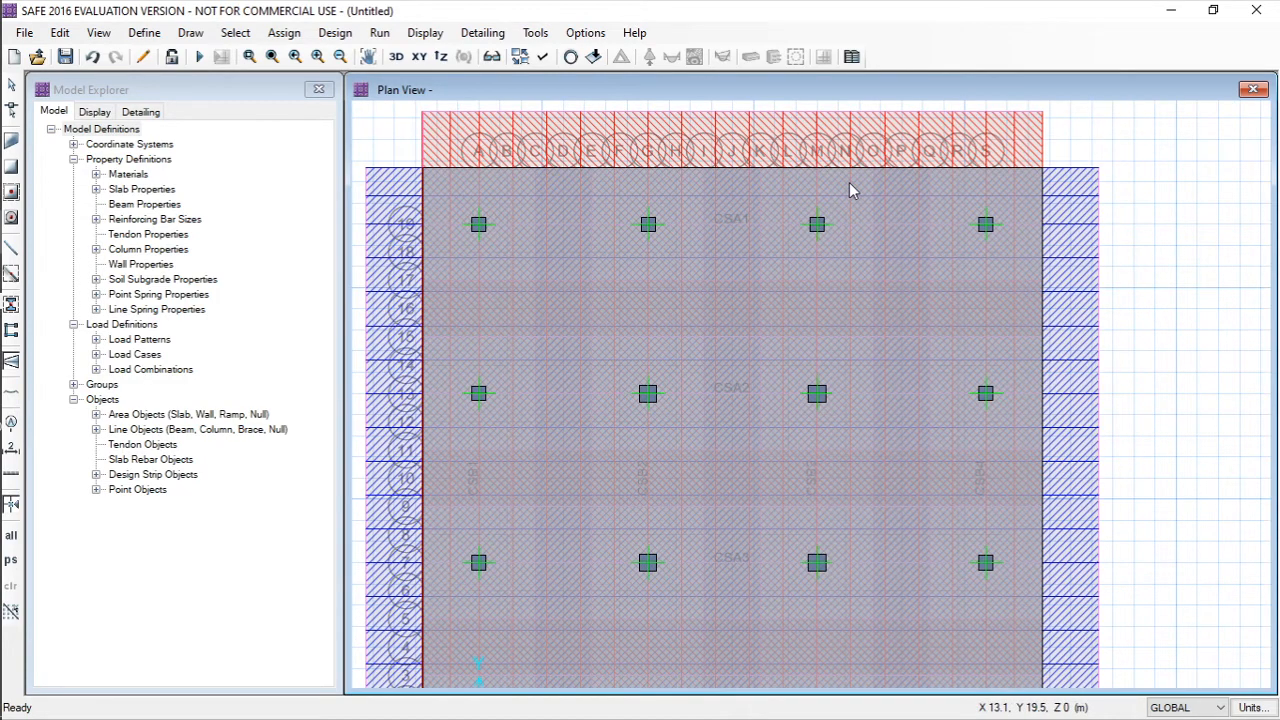
# - Hide the design strip labels, widths and stations in the plan view and turn off the extruded view
pyautogui.scroll(-3, 850, 190)
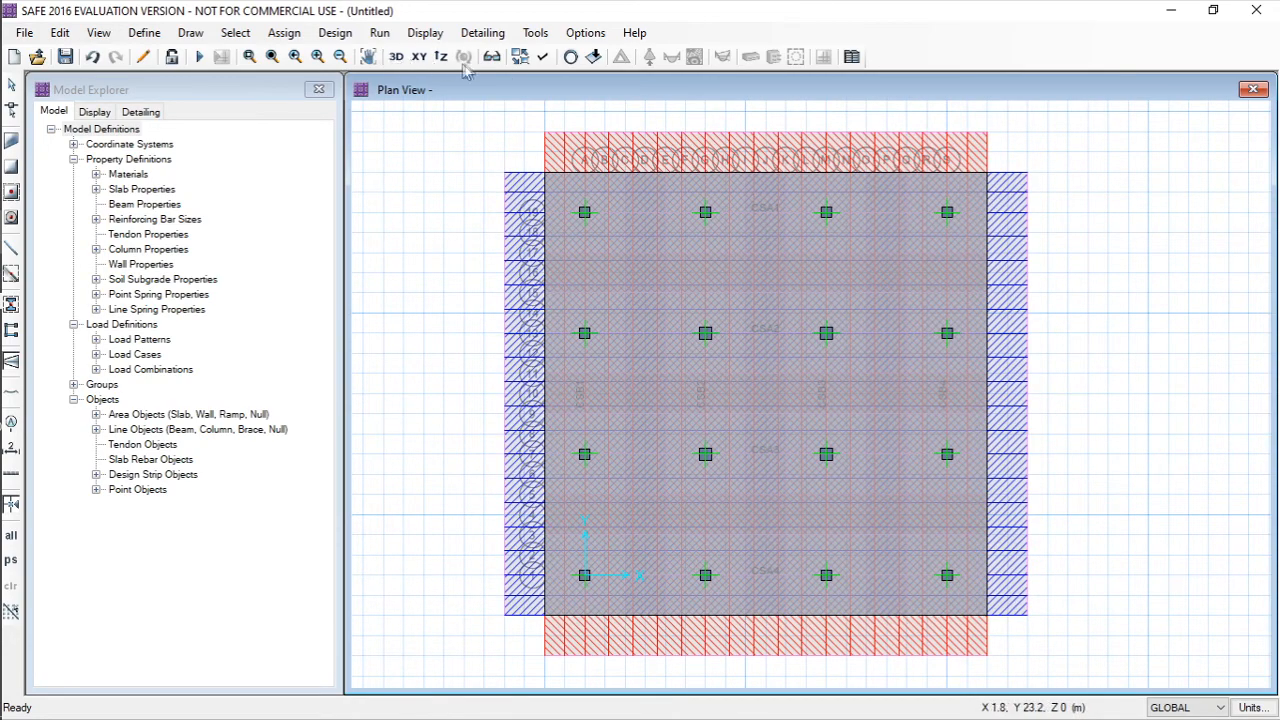
pyautogui.click(396, 56)
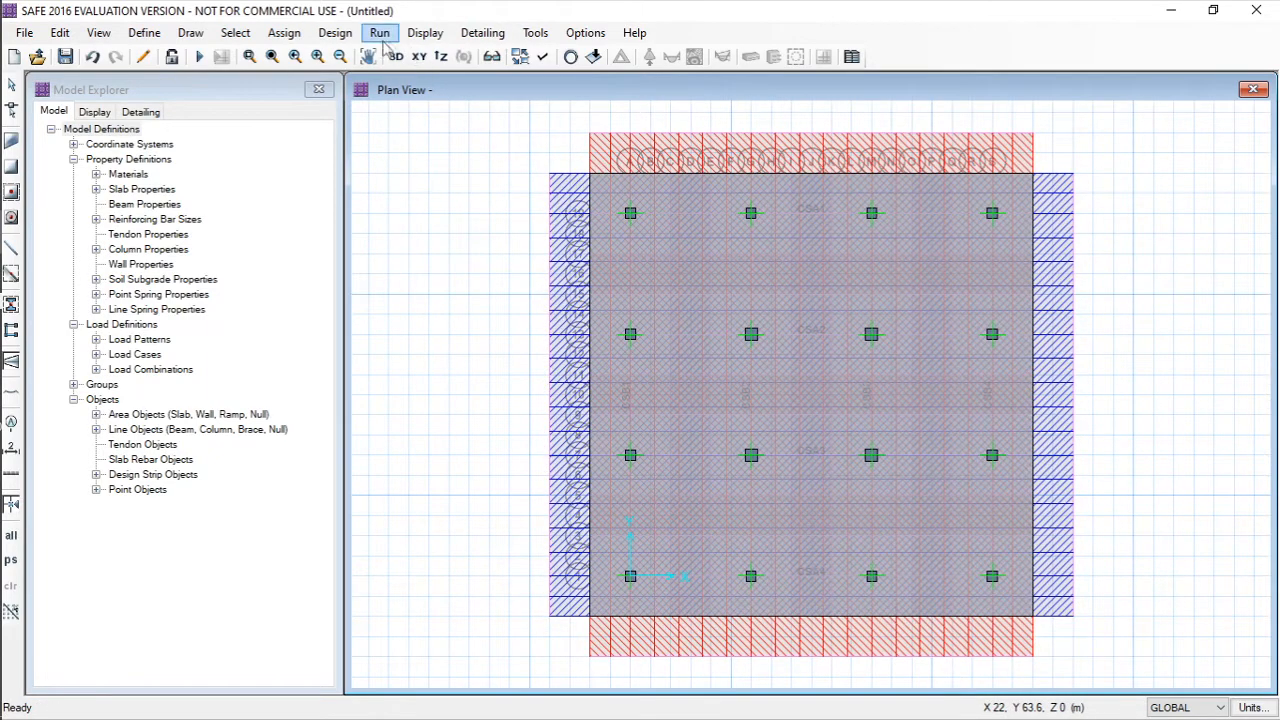
pyautogui.click(545, 58)
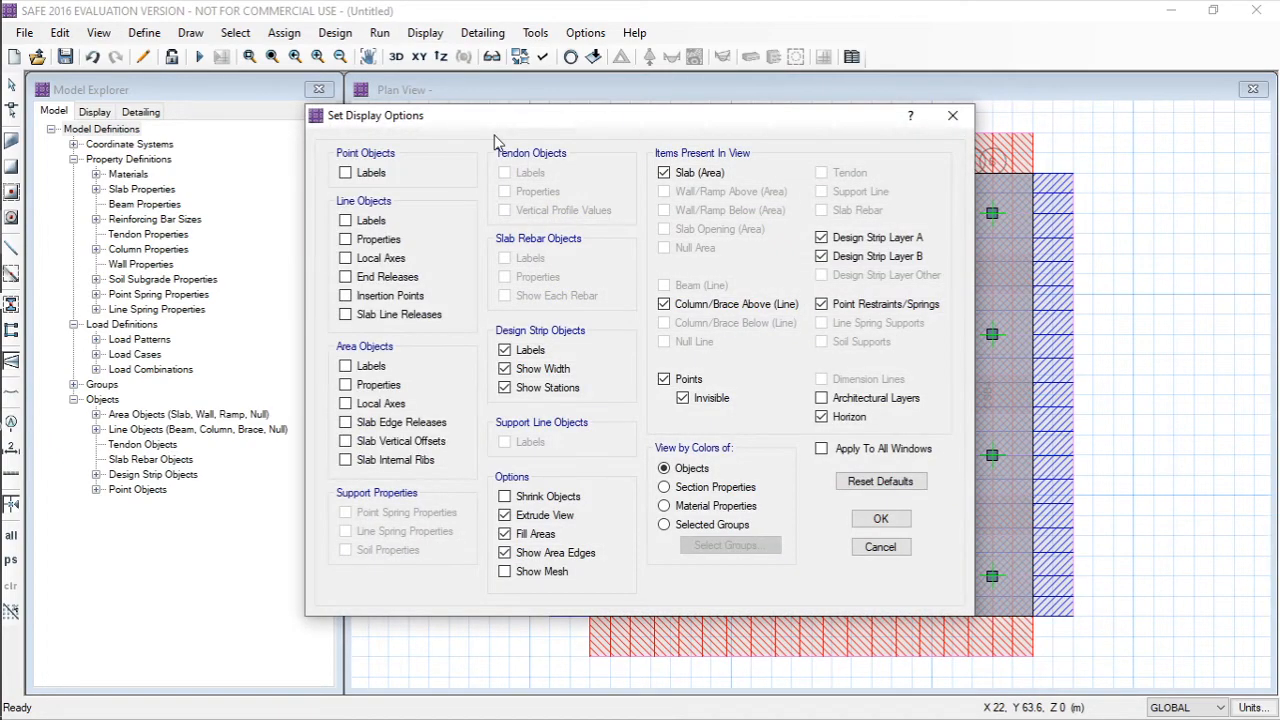
pyautogui.moveTo(522, 127); pyautogui.dragTo(355, 108)
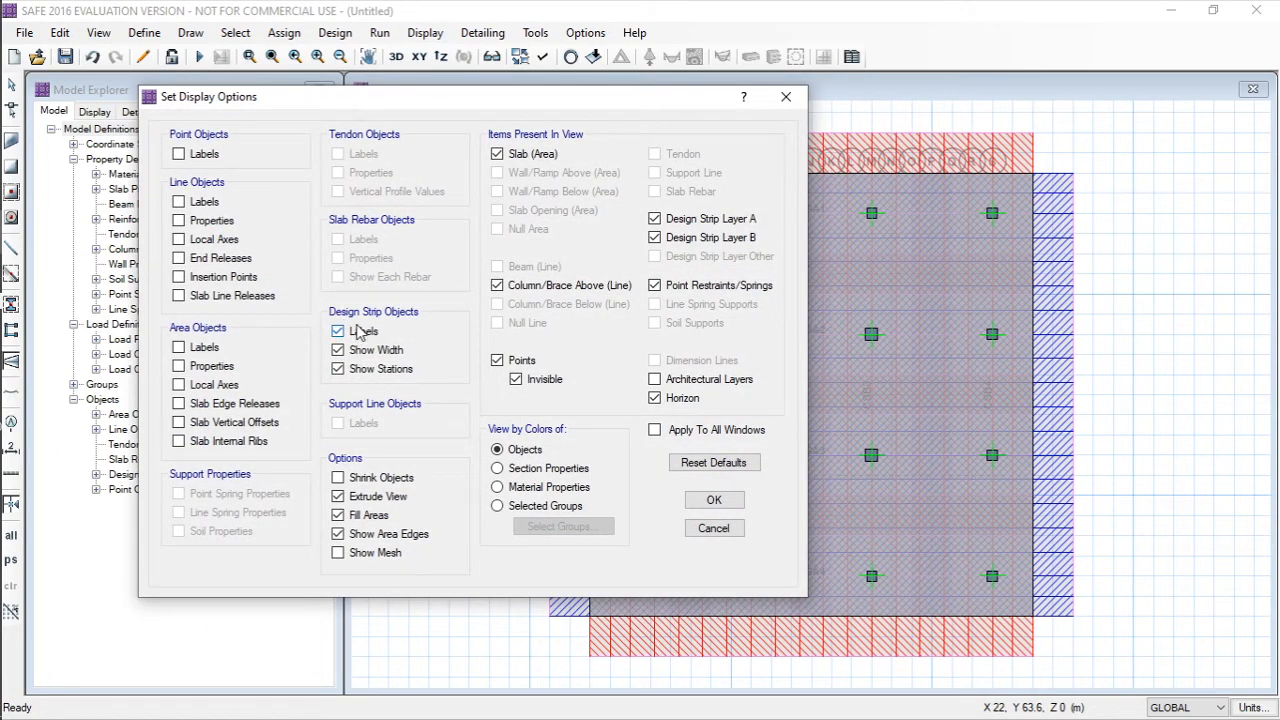
pyautogui.click(339, 333)
pyautogui.click(340, 371)
pyautogui.click(368, 497)
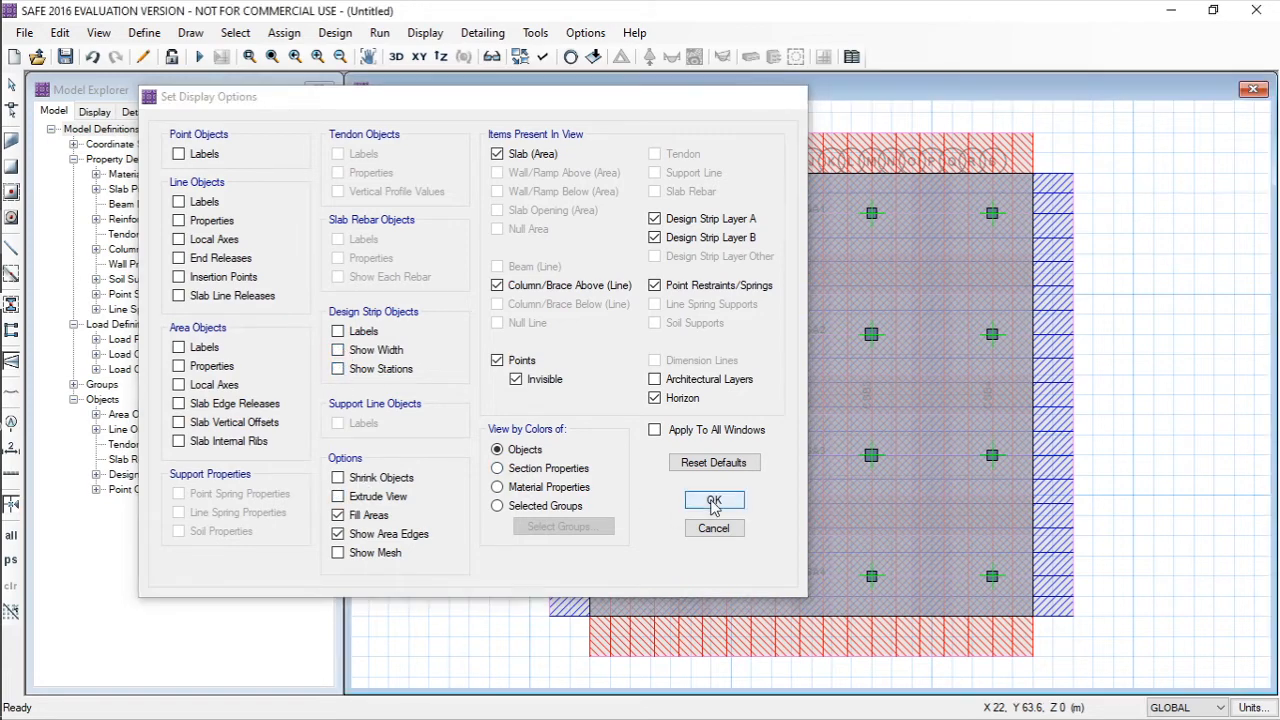
pyautogui.click(713, 499)
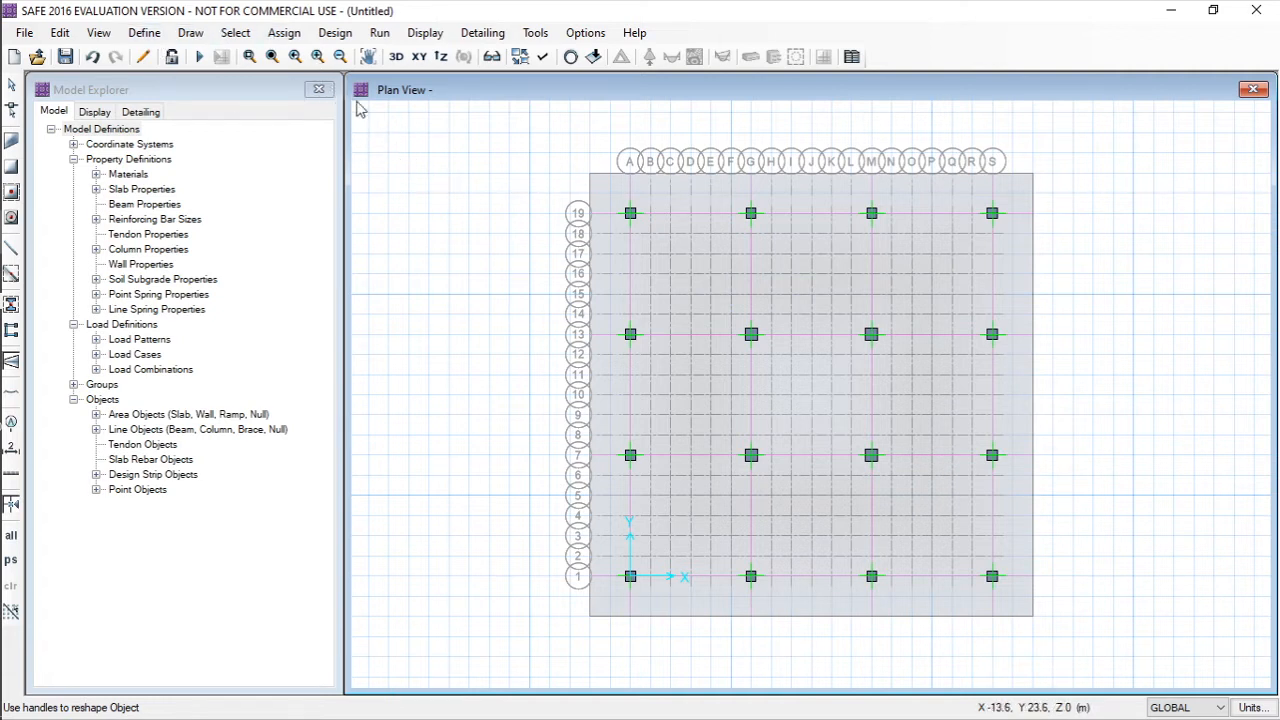
pyautogui.click(286, 33)
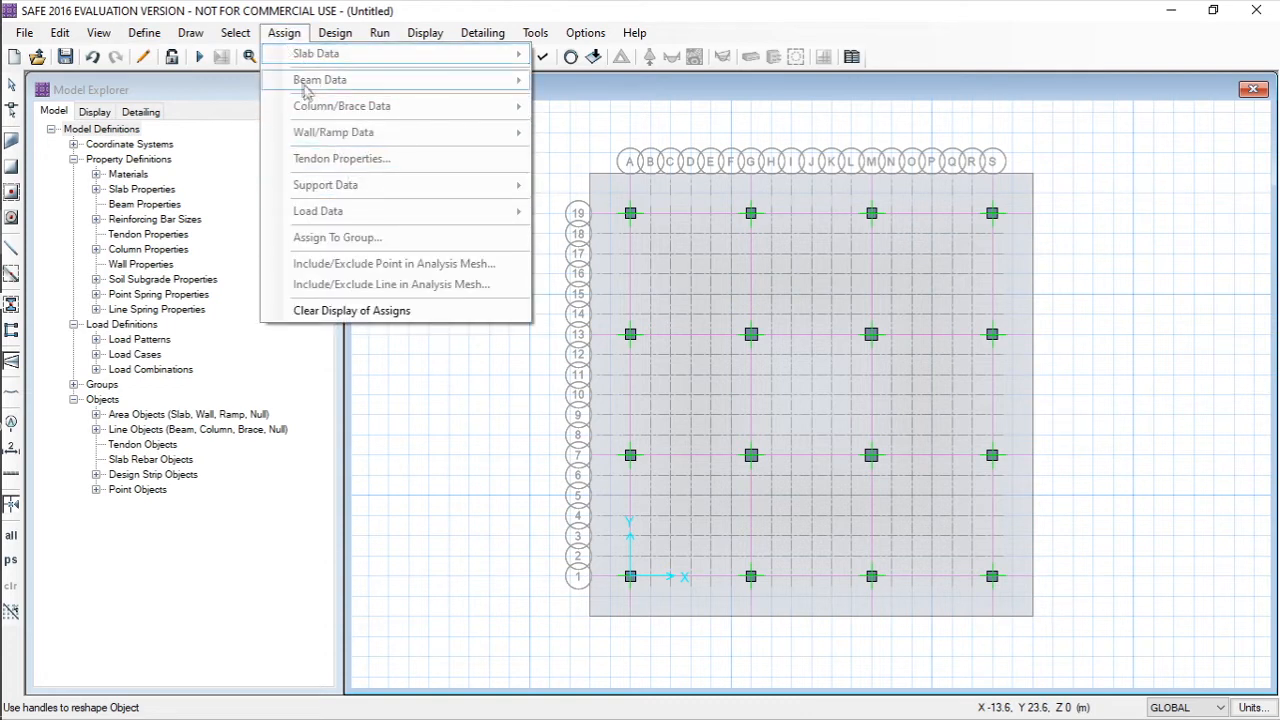
pyautogui.click(570, 102)
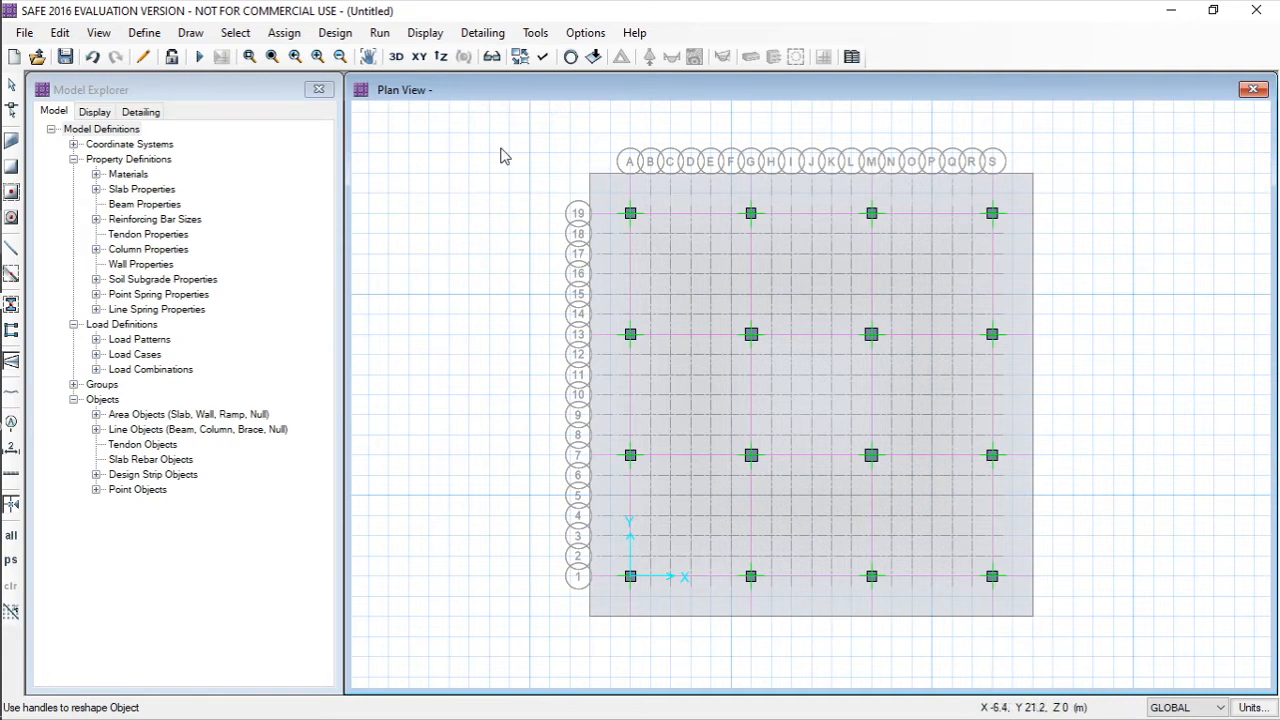
pyautogui.click(284, 32)
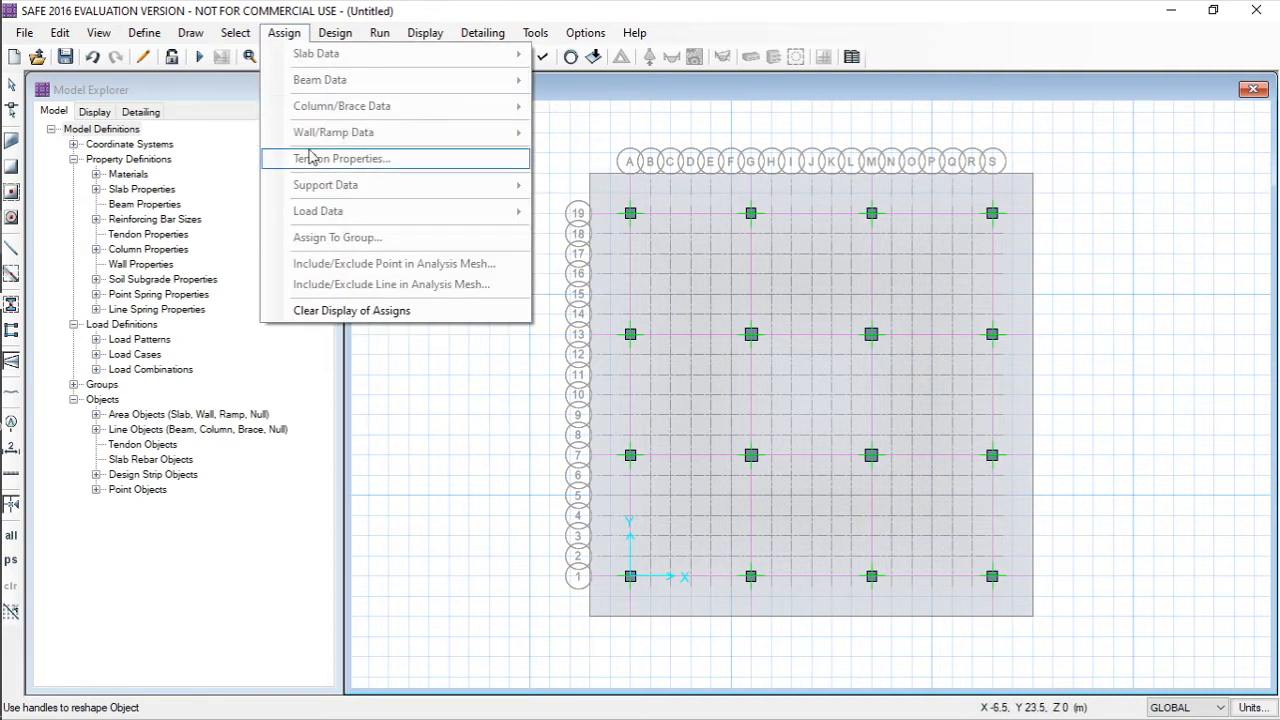
pyautogui.click(447, 92)
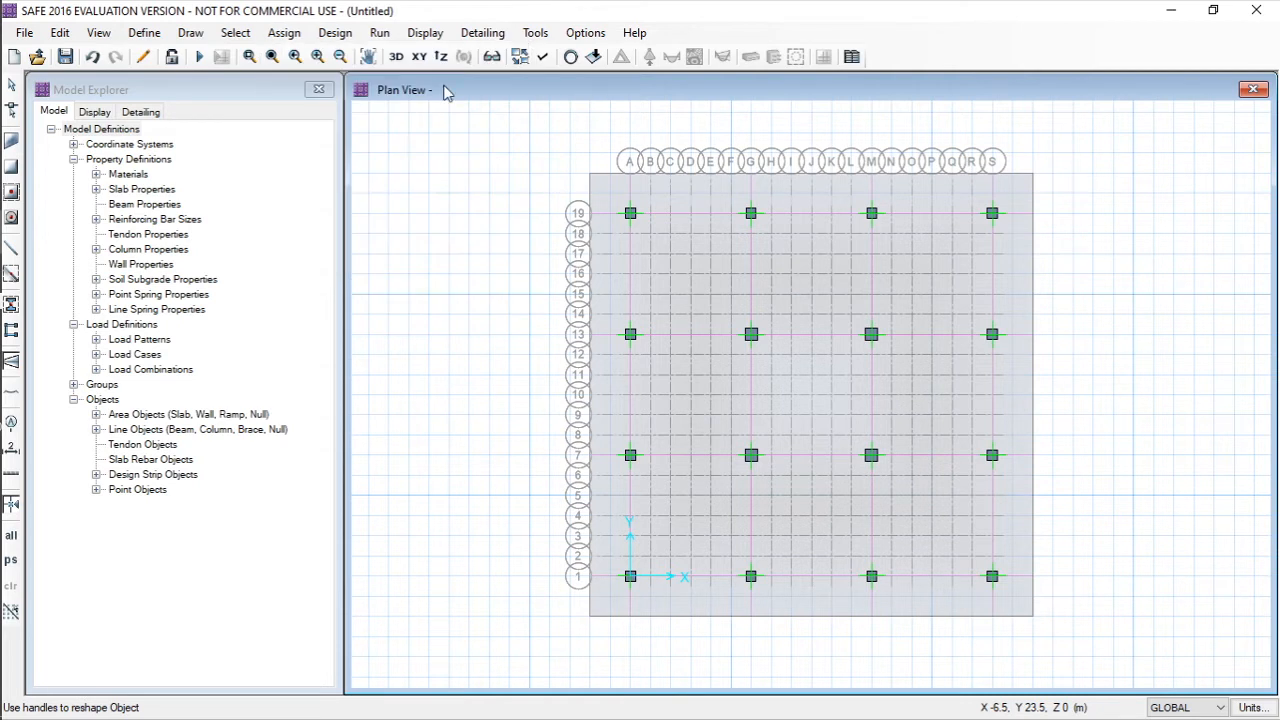
pyautogui.click(612, 200)
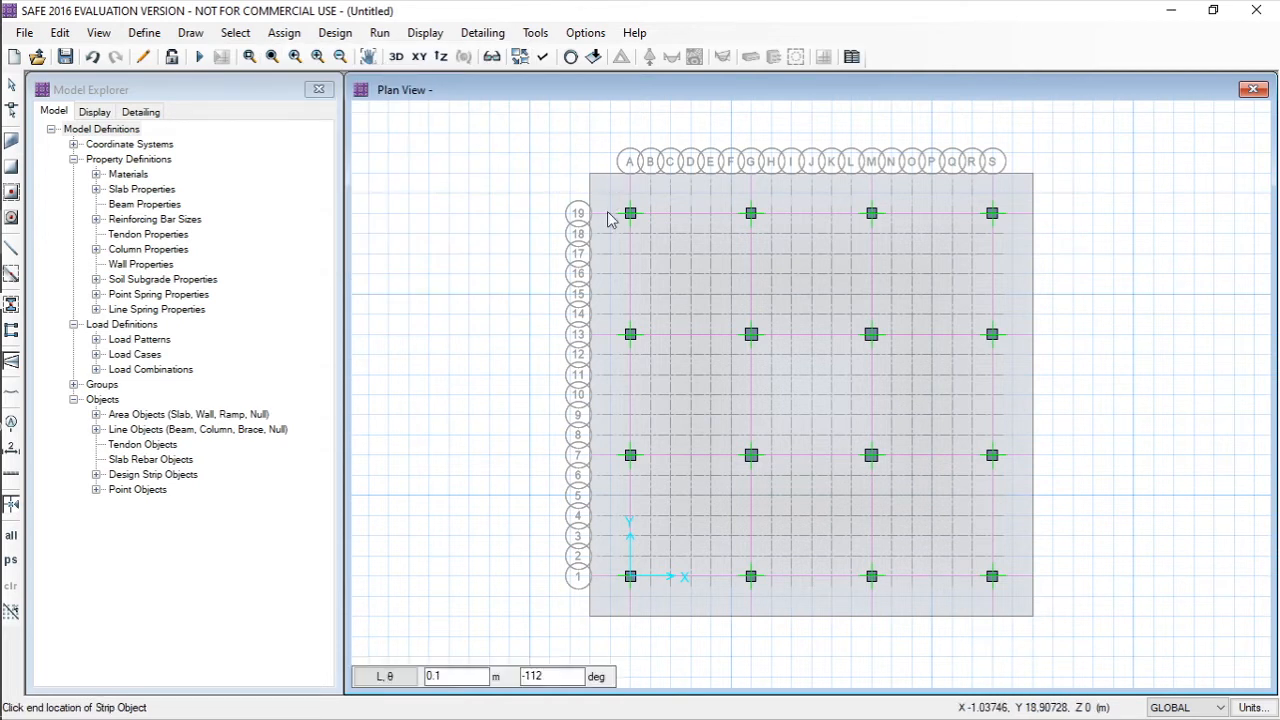
pyautogui.press('Escape')
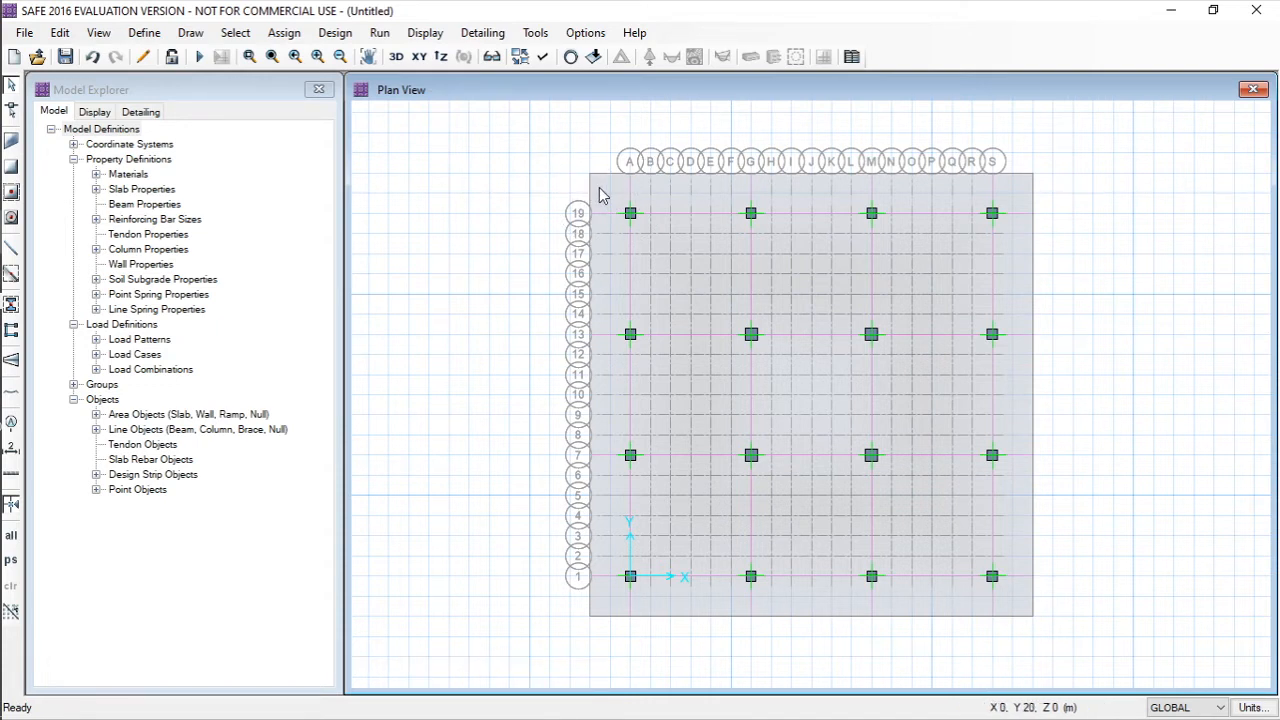
# - Select the mat slab with its edges and try to assign the SOIL1 soil subgrade property as its support
pyautogui.click(605, 209)
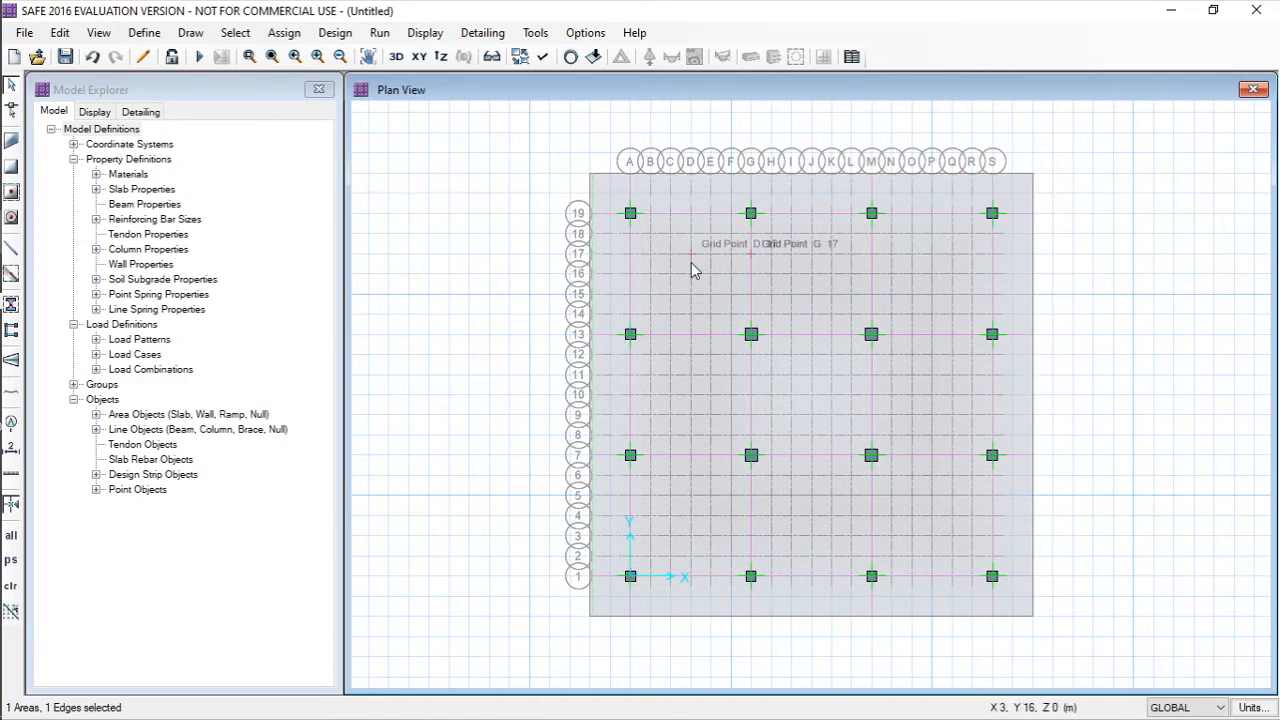
pyautogui.click(632, 172)
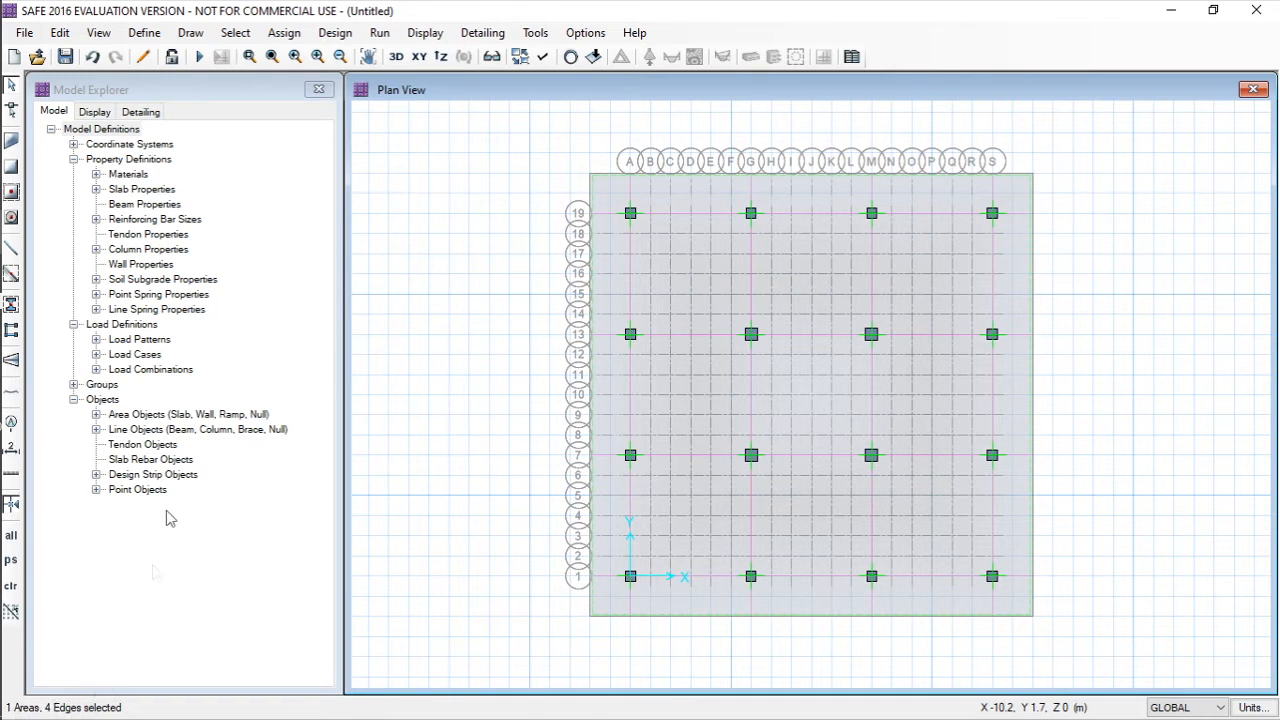
pyautogui.click(286, 33)
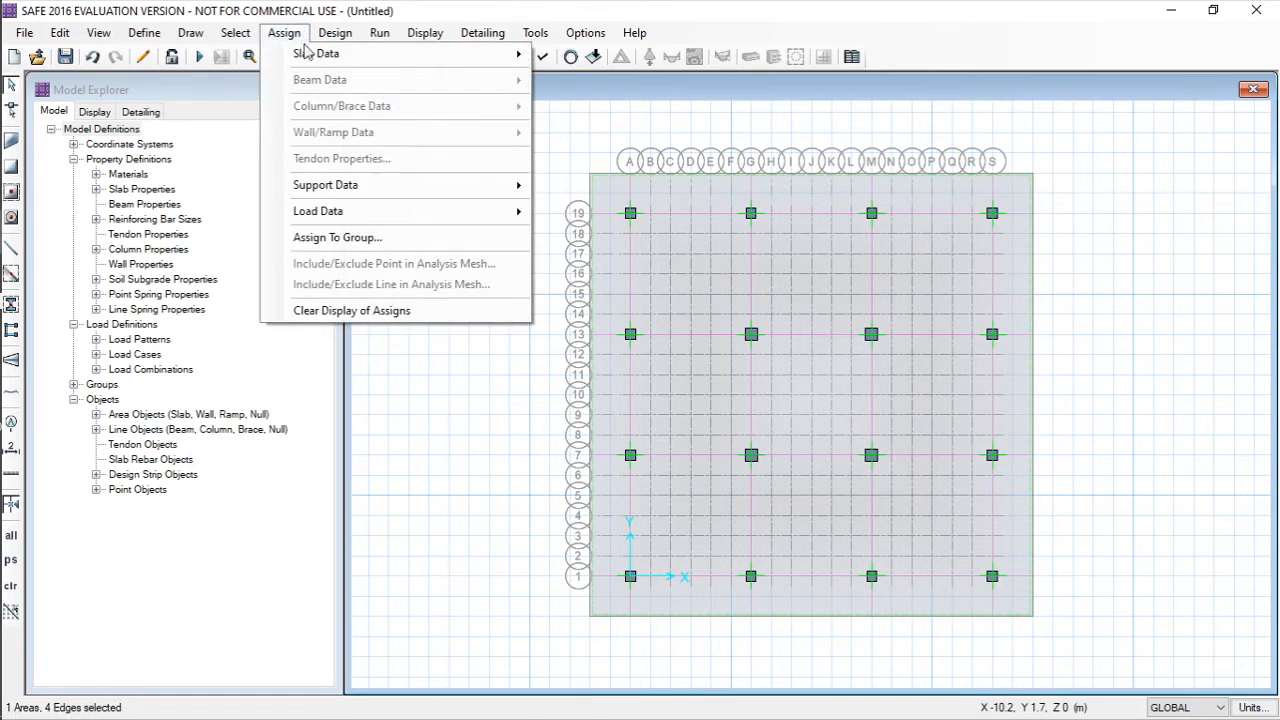
pyautogui.moveTo(373, 190)
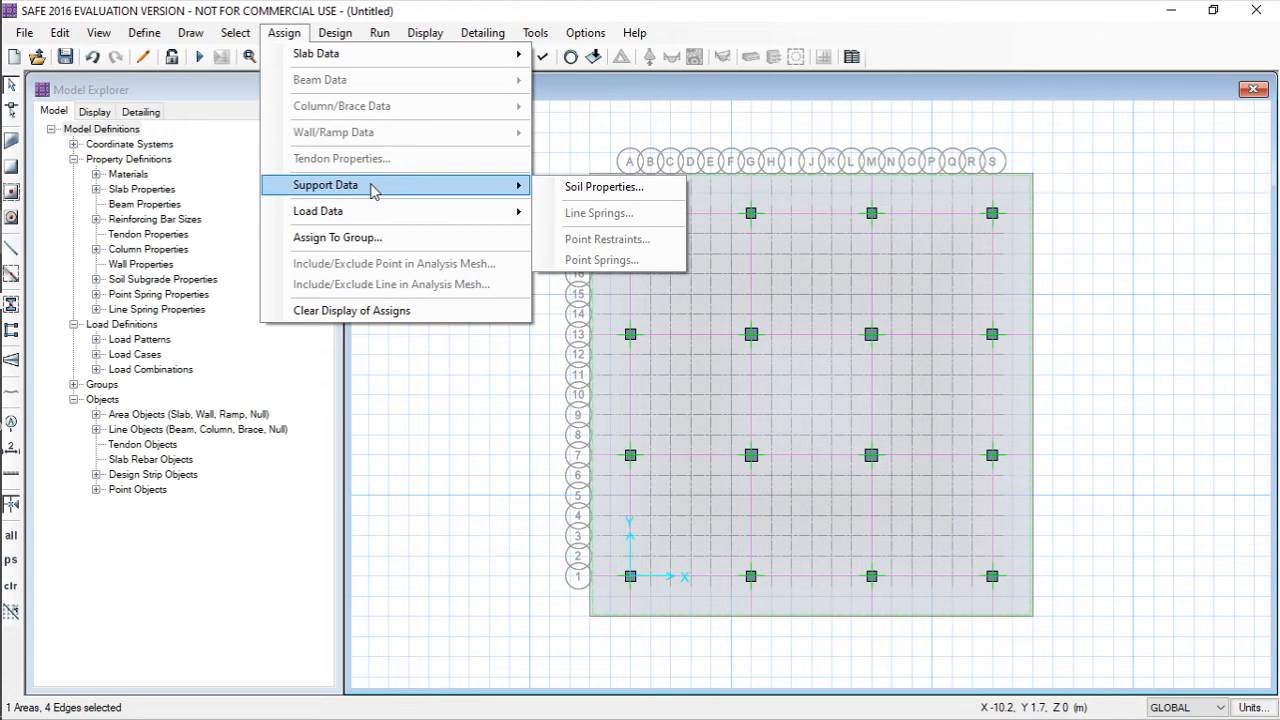
pyautogui.click(624, 188)
pyautogui.moveTo(628, 236); pyautogui.dragTo(295, 178)
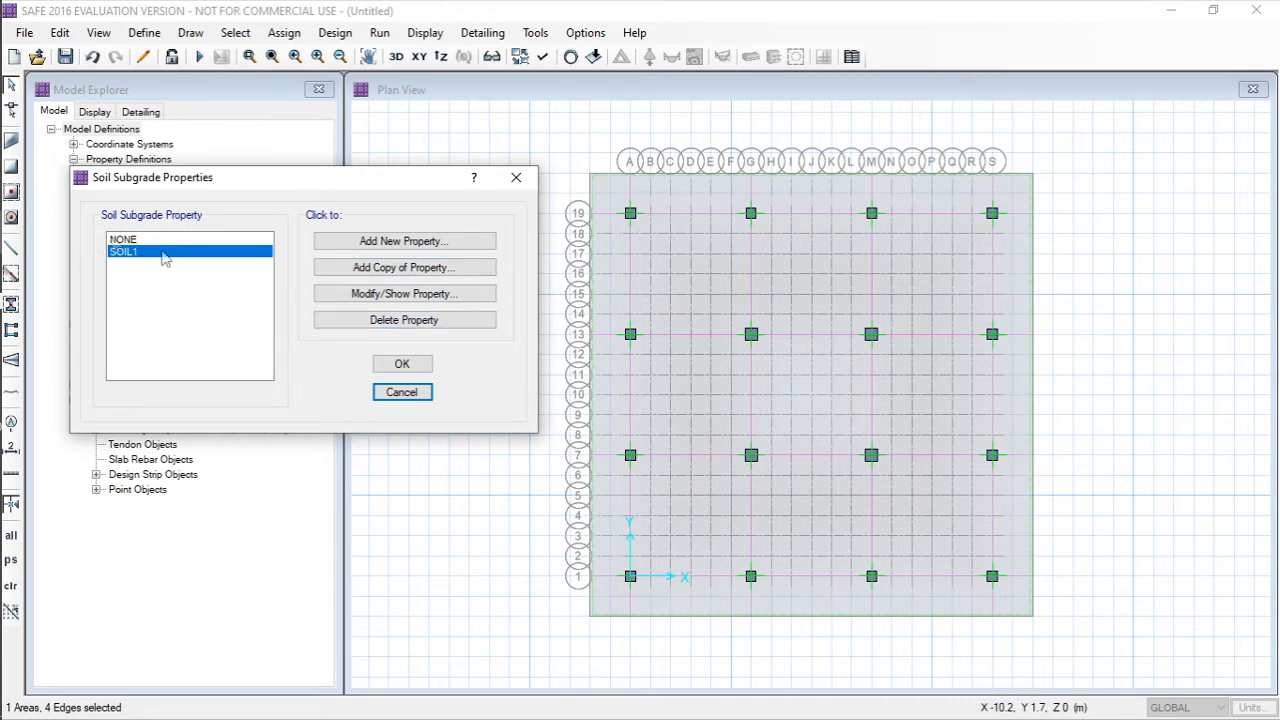
pyautogui.click(345, 294)
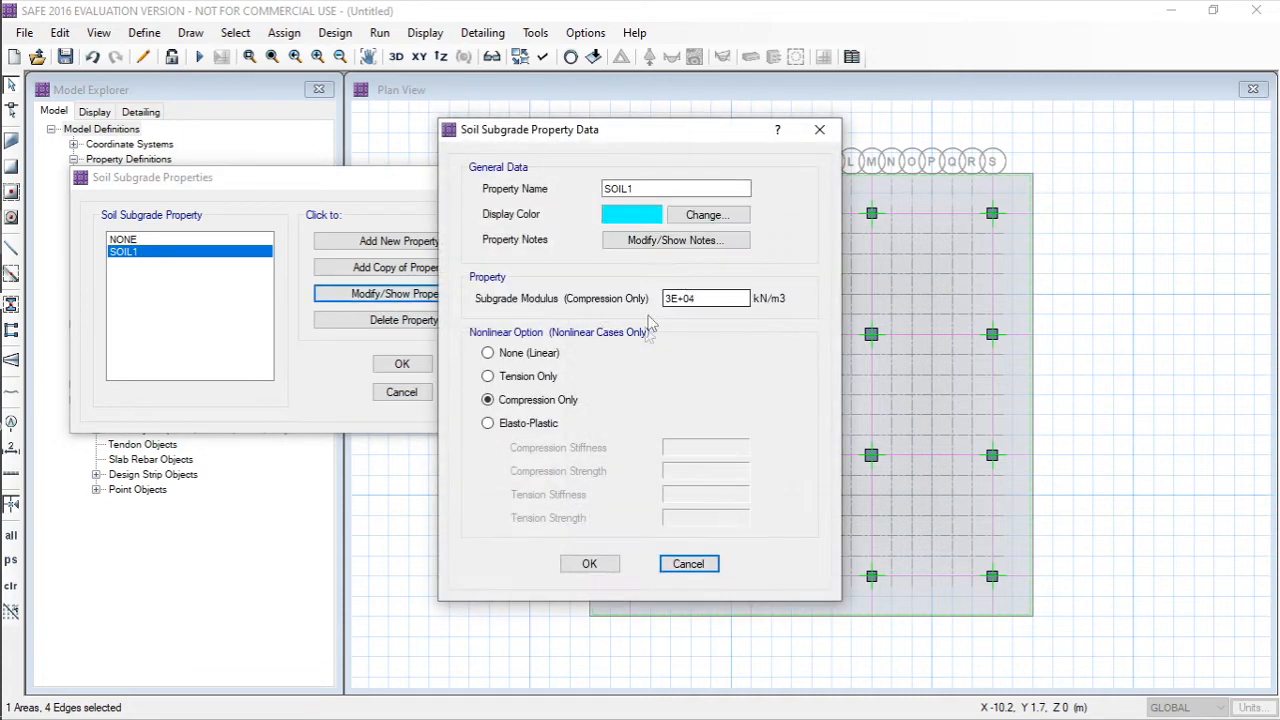
pyautogui.click(820, 129)
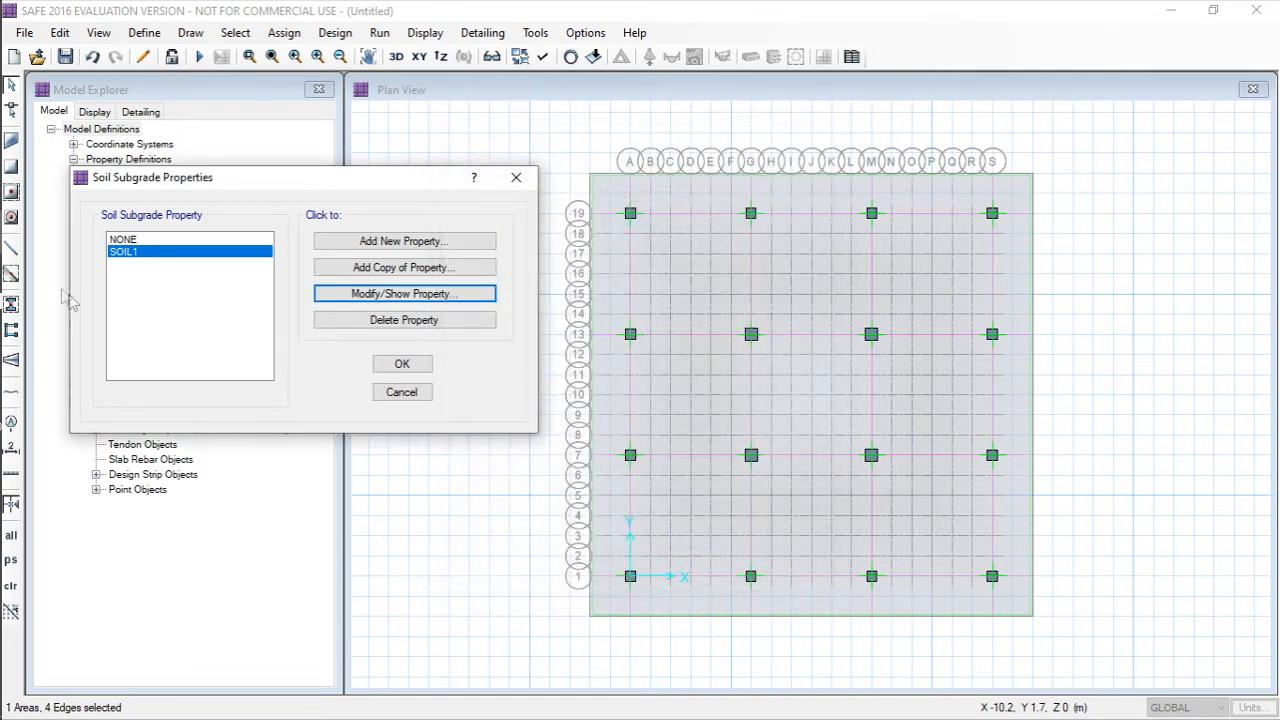
pyautogui.click(404, 365)
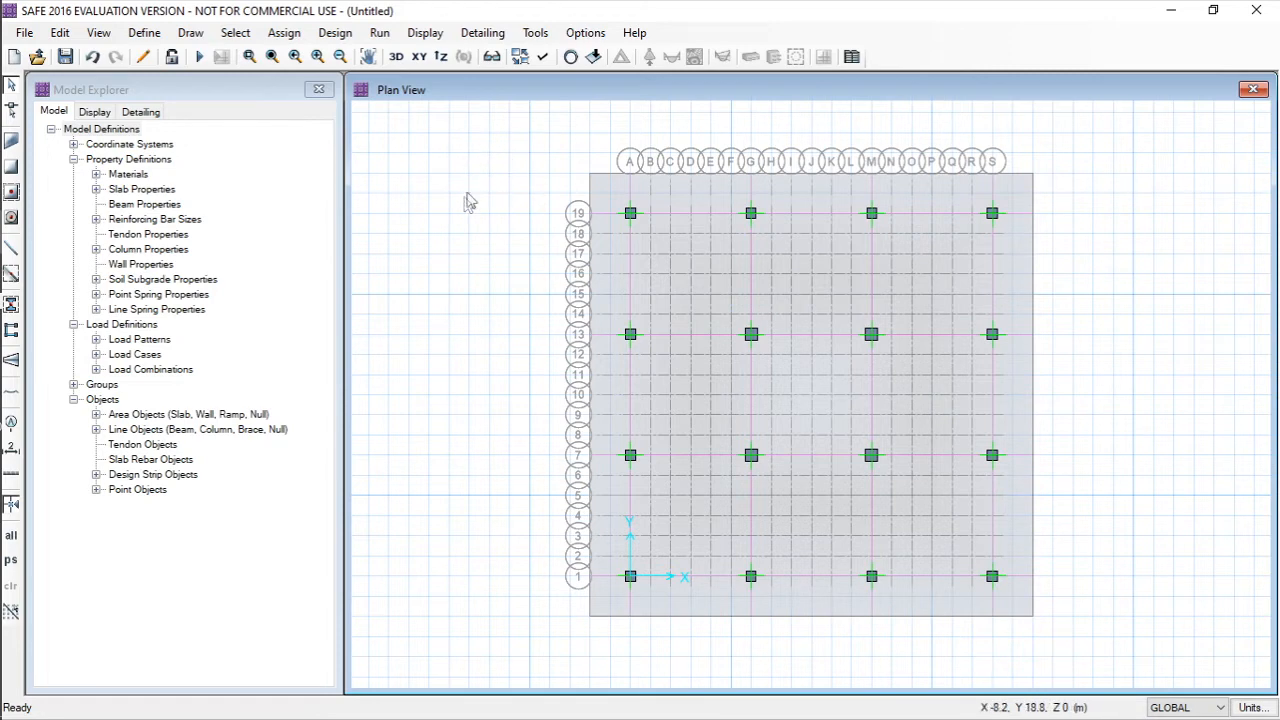
# - Inspect the mat slab's object information for its assigned slab and soil properties
pyautogui.rightClick(689, 266)
pyautogui.moveTo(609, 100); pyautogui.dragTo(477, 106)
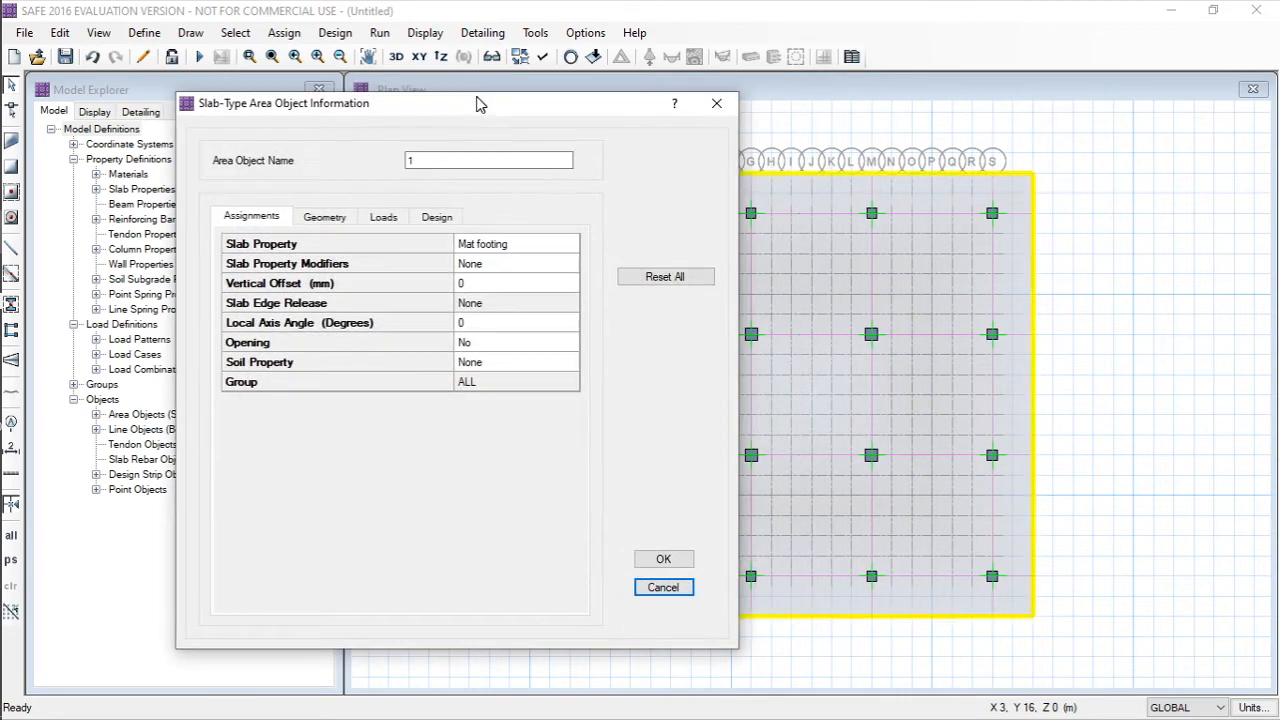
pyautogui.moveTo(577, 108); pyautogui.dragTo(520, 108)
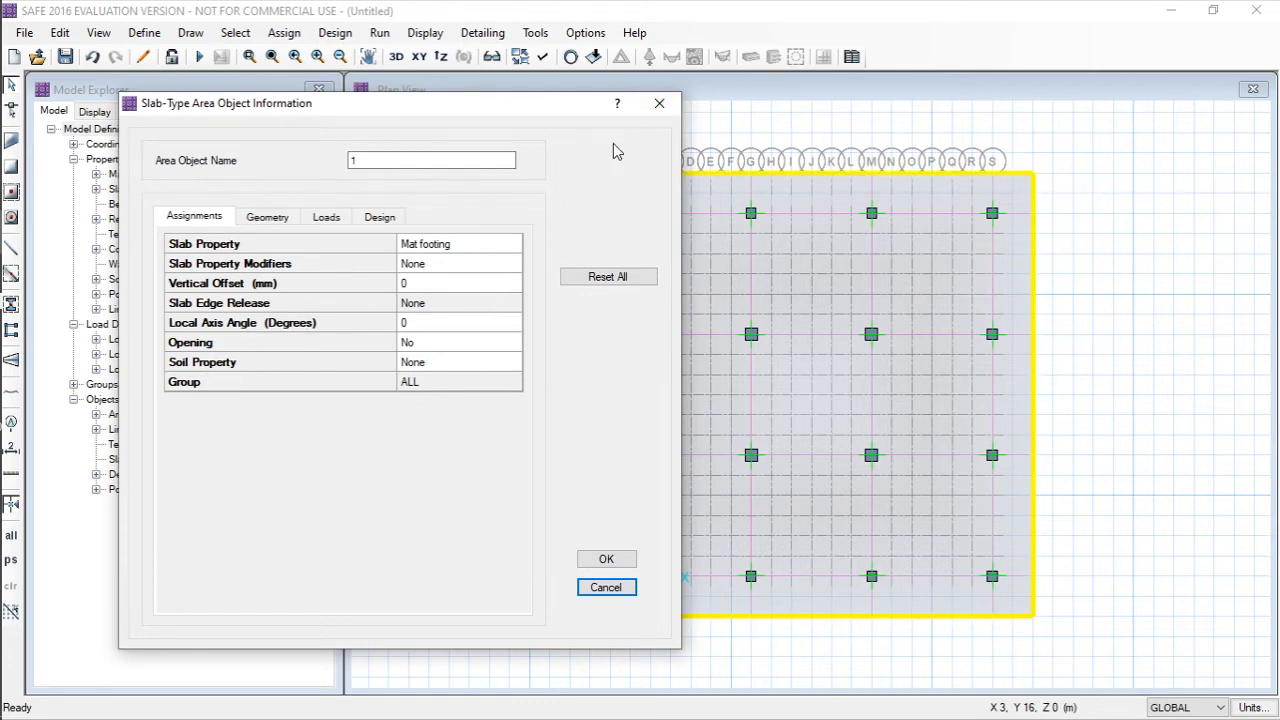
pyautogui.click(660, 105)
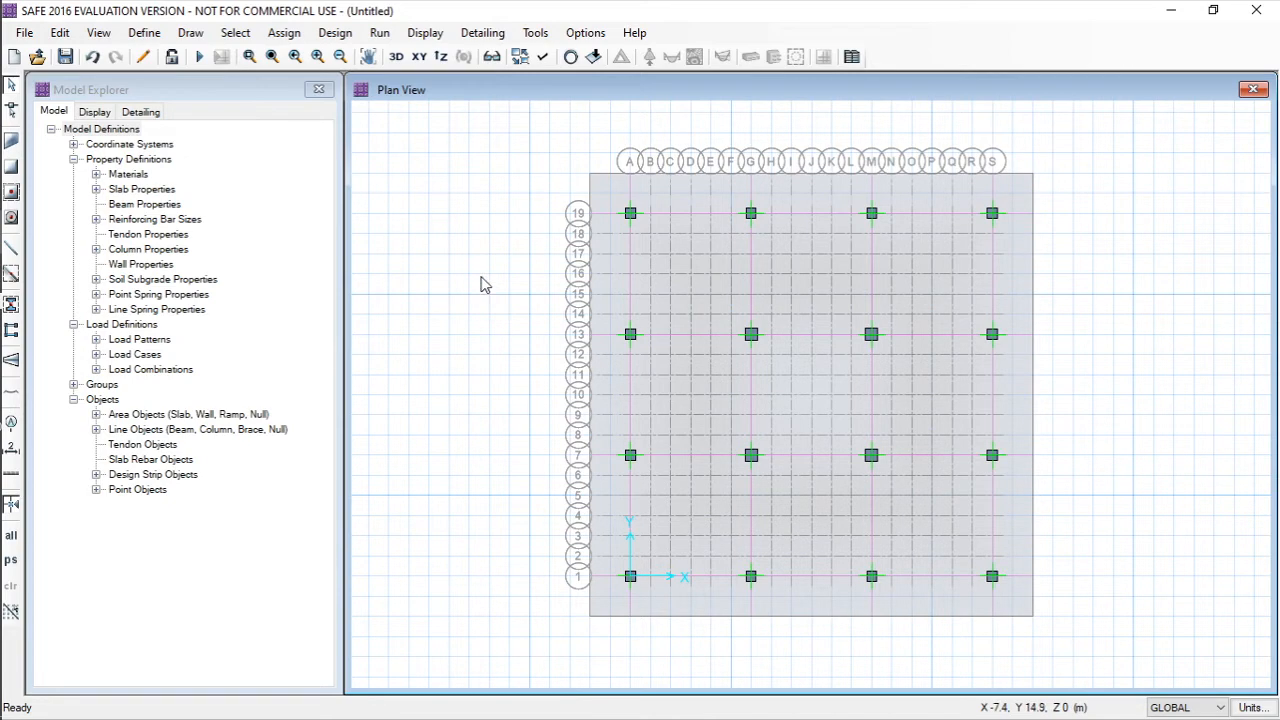
# - Set the mat slab's soil property to SOIL1 in its object information and check the assignment
pyautogui.rightClick(670, 276)
pyautogui.moveTo(654, 112); pyautogui.dragTo(420, 128)
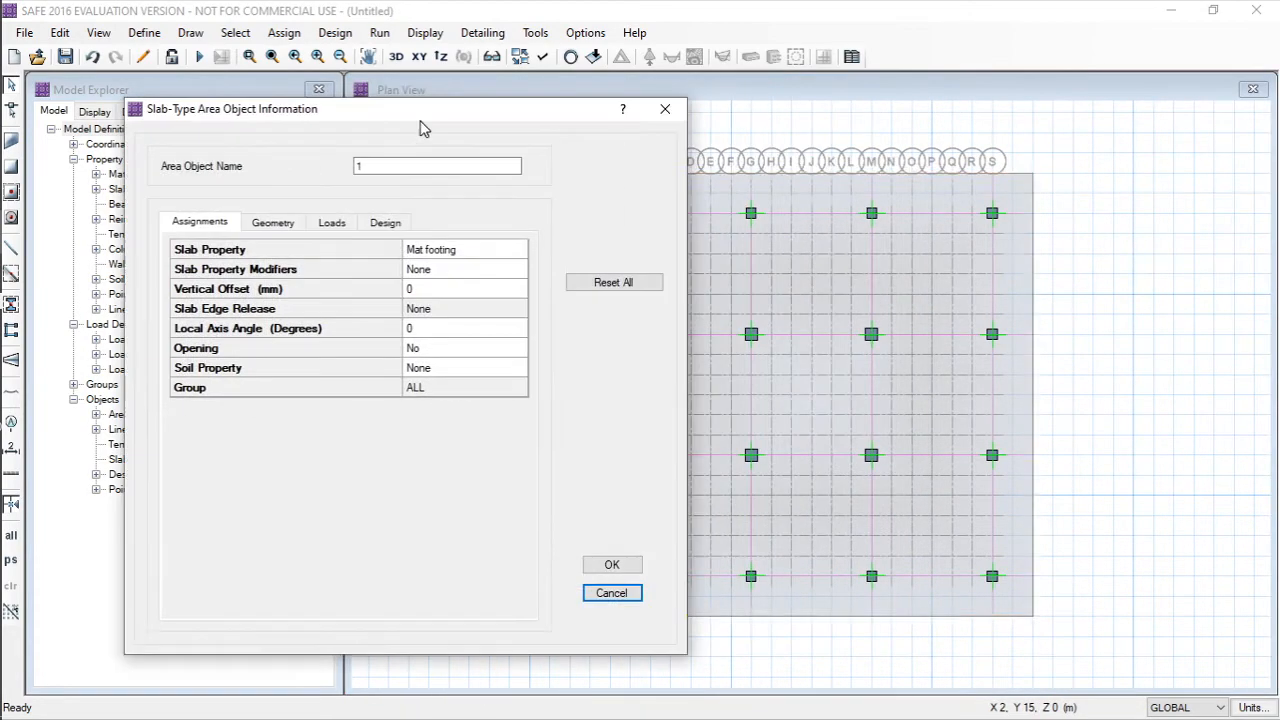
pyautogui.click(500, 374)
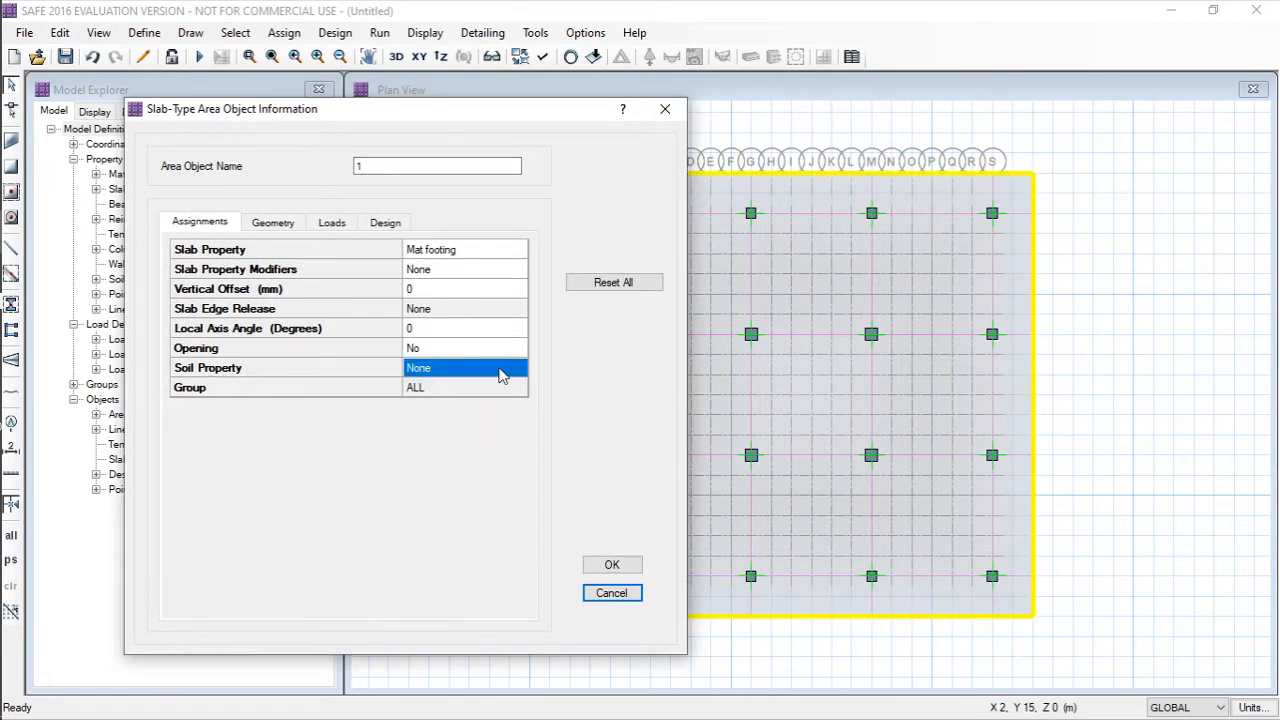
pyautogui.click(500, 374)
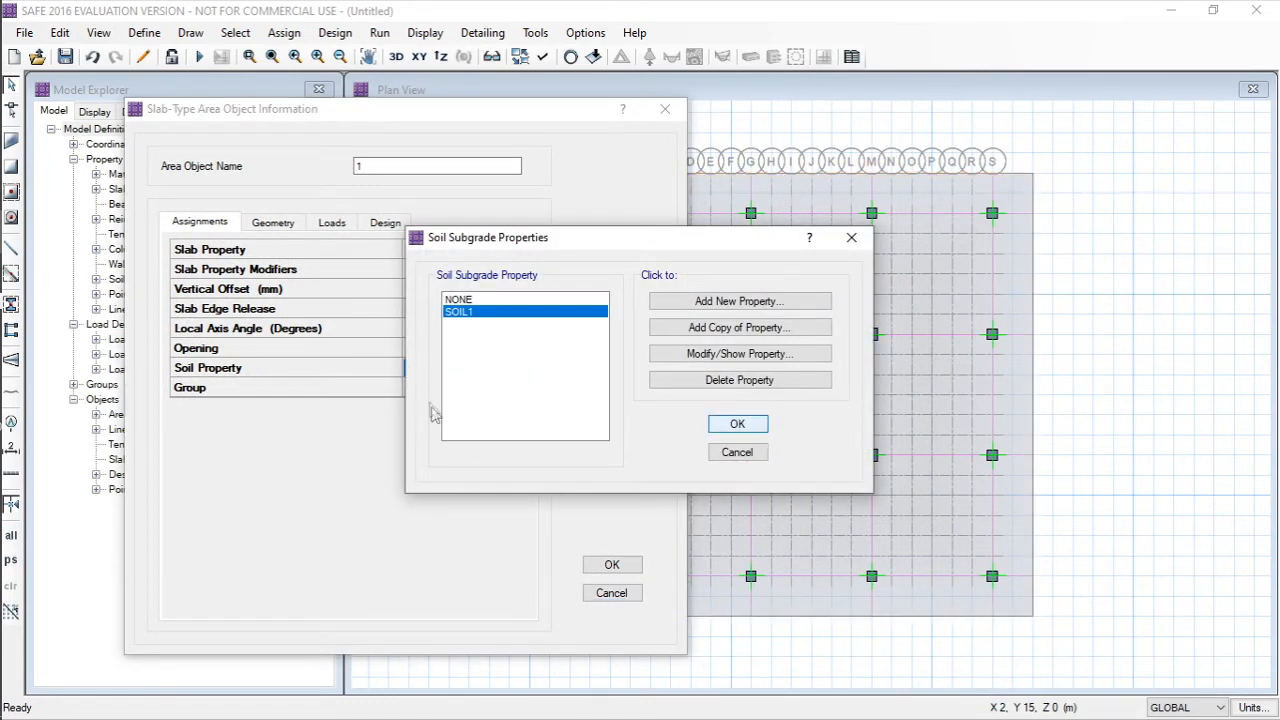
pyautogui.press('Return')
pyautogui.click(612, 566)
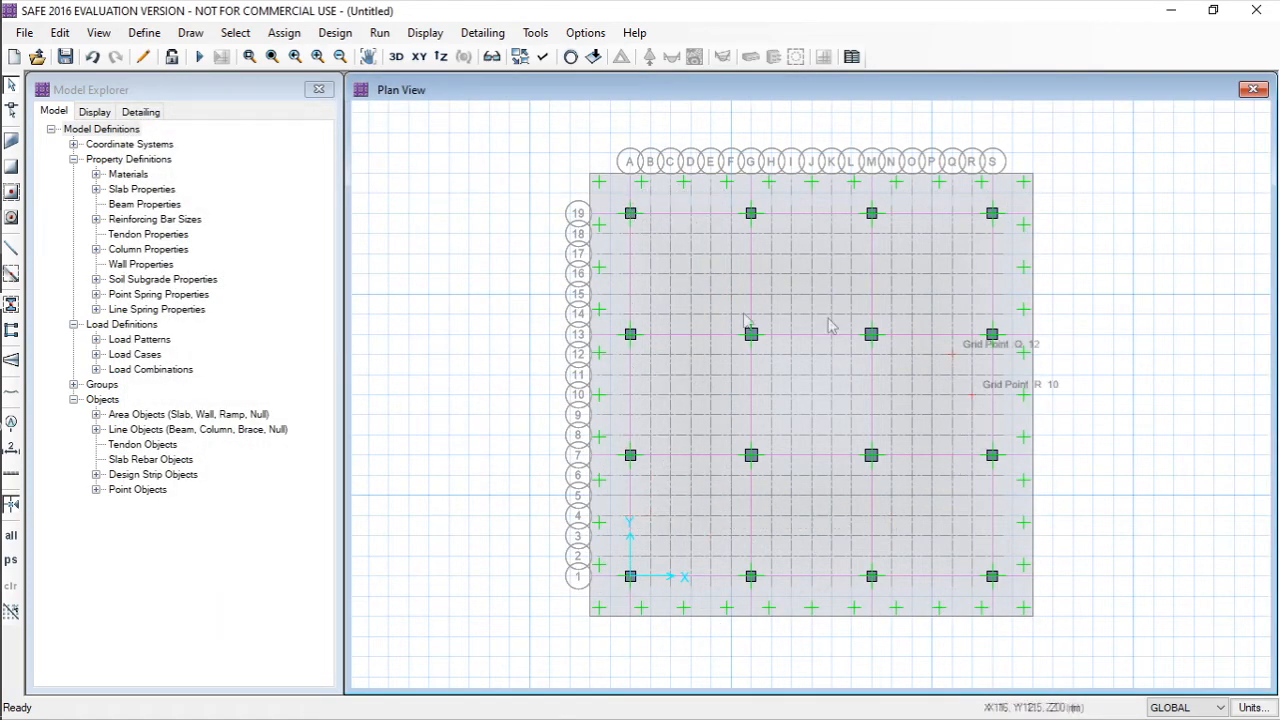
pyautogui.rightClick(700, 290)
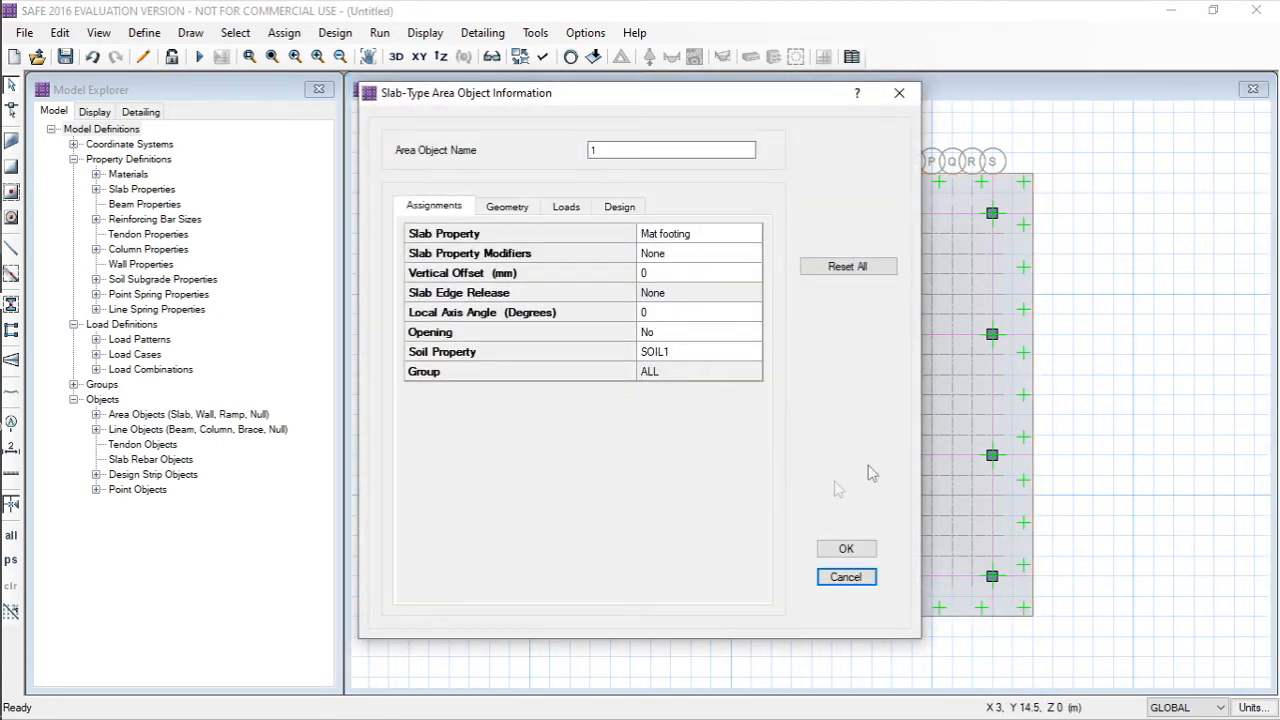
pyautogui.click(899, 92)
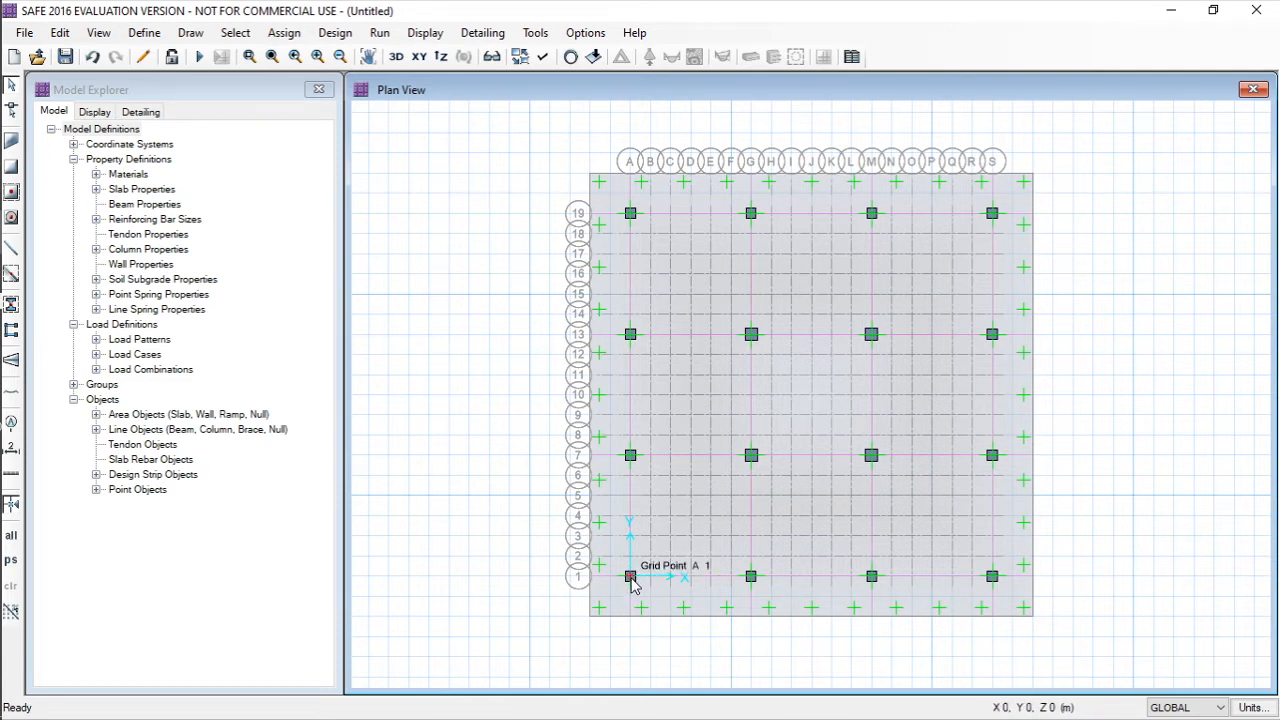
# - Switch to the PowerPoint presentation and open slide 12 with the axial loads of the various columns
pyautogui.moveTo(3, 320)
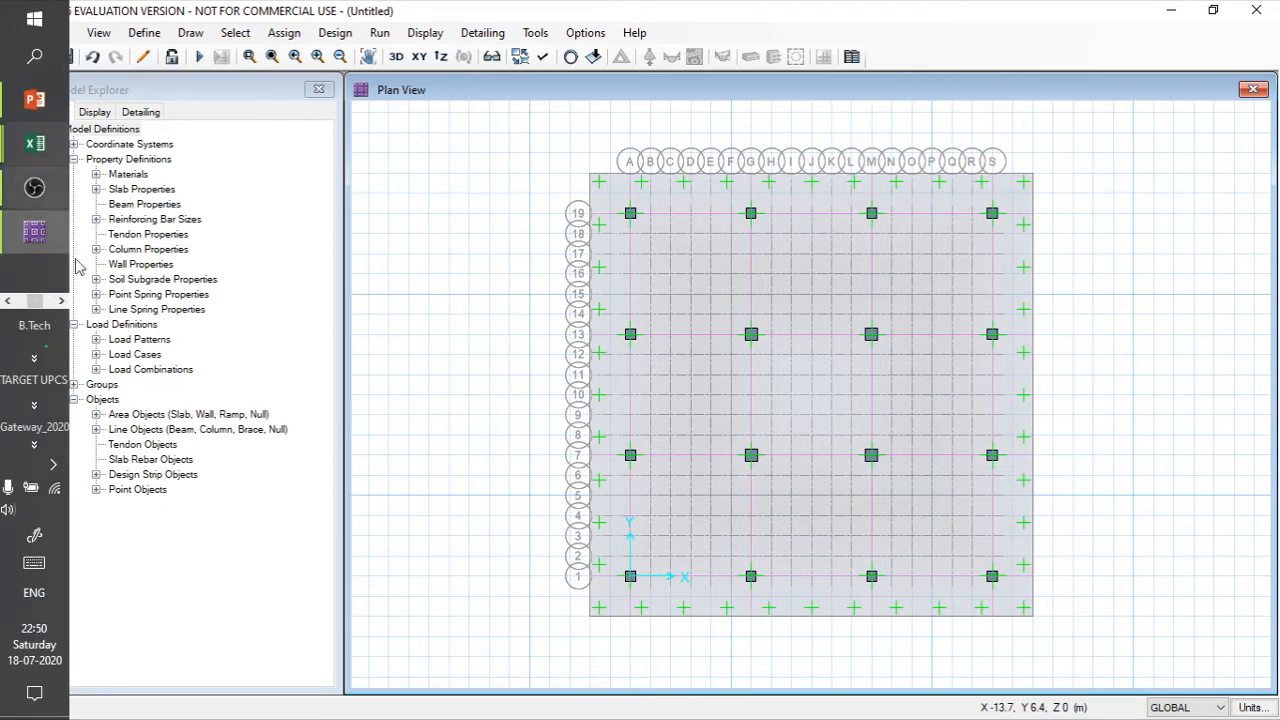
pyautogui.moveTo(2, 148)
pyautogui.click(36, 102)
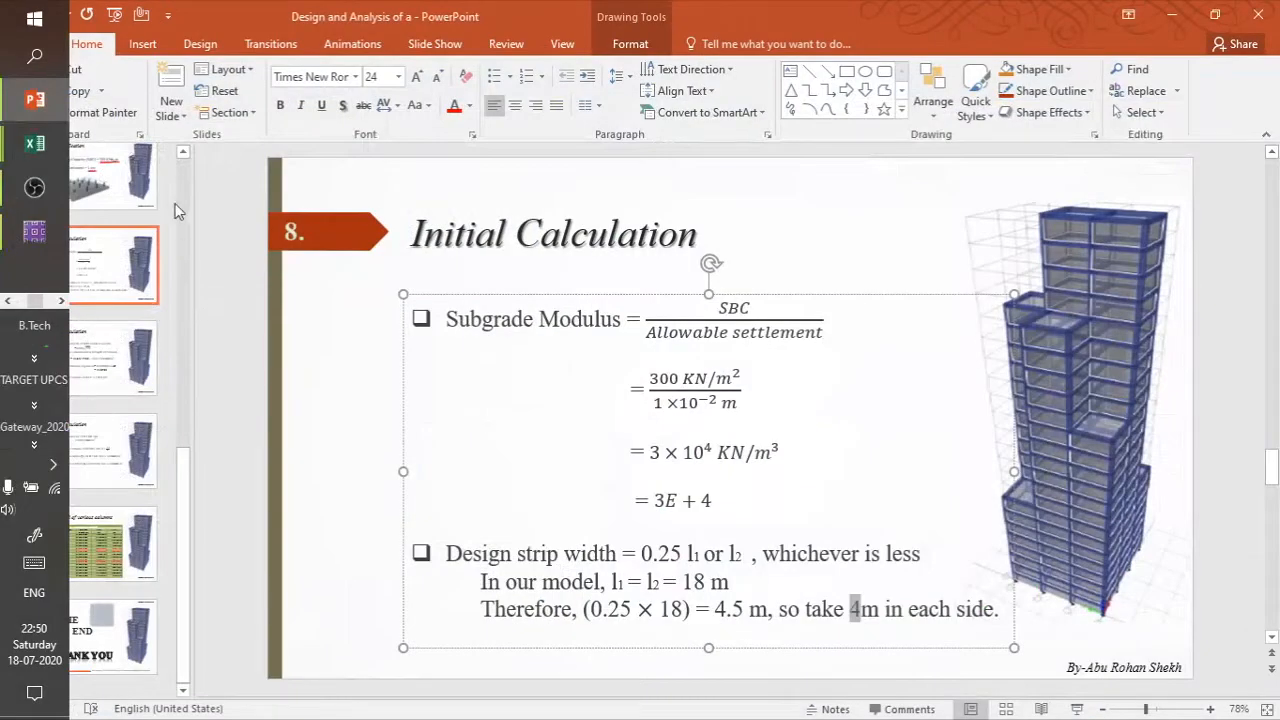
pyautogui.click(94, 548)
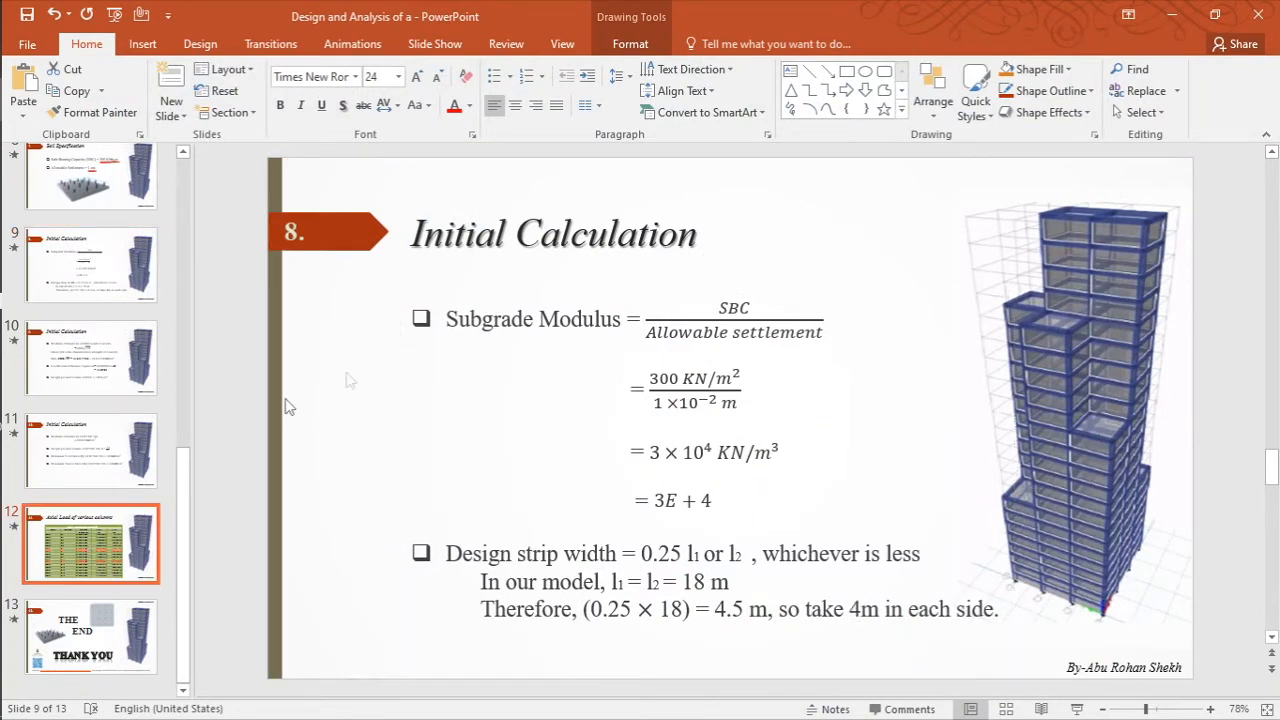
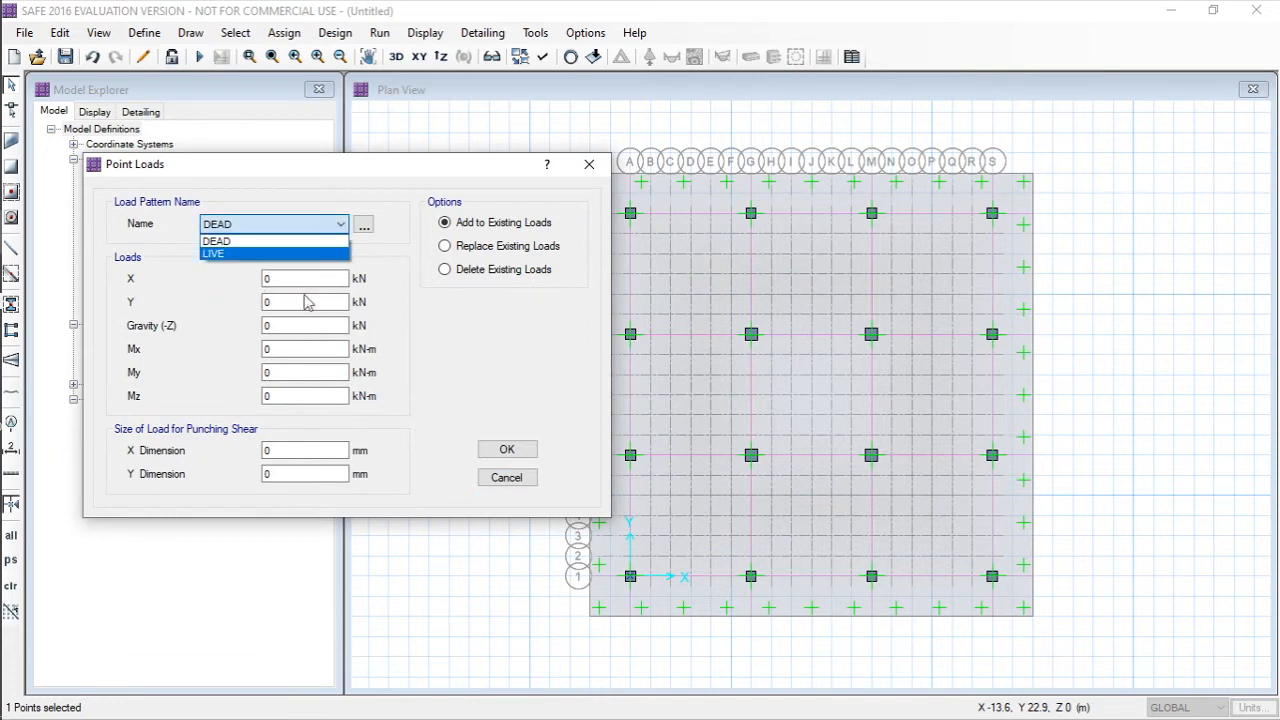
# - Cancel the point load assignment for the selected point
pyautogui.click(158, 358)
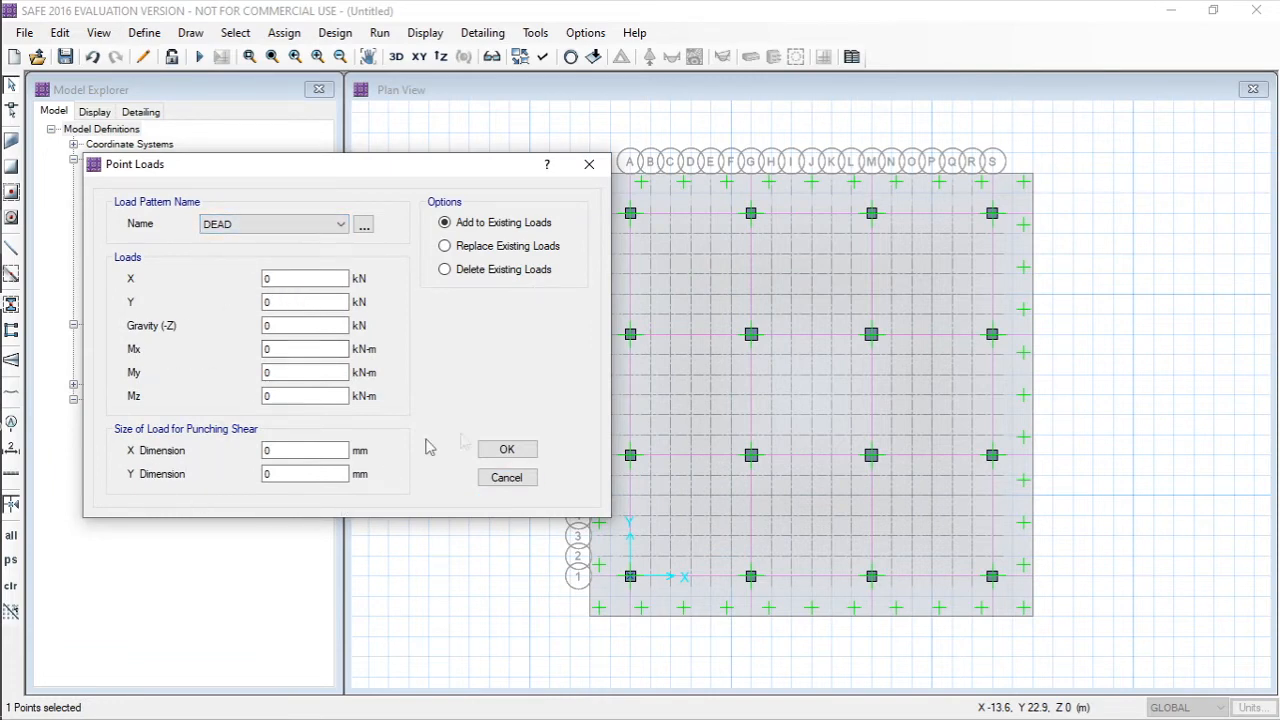
pyautogui.click(508, 479)
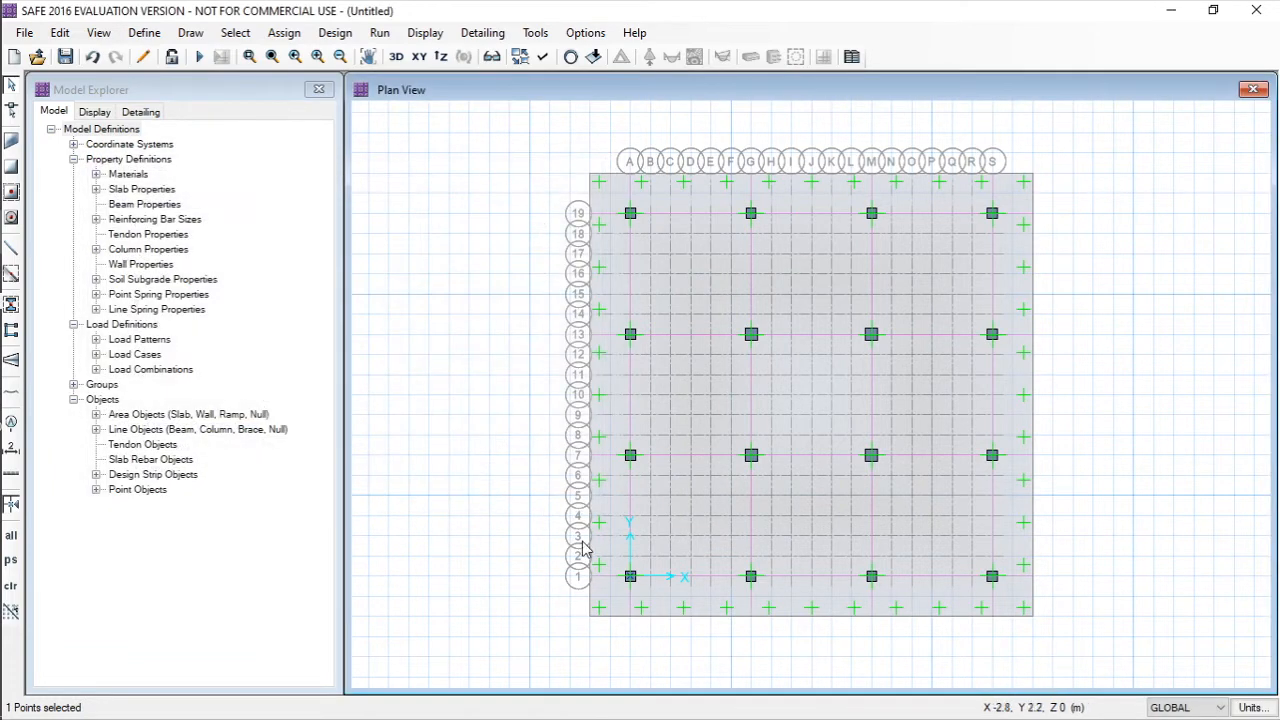
# - Open a force load assignment from the object information of the point at grid A-1
pyautogui.rightClick(631, 578)
pyautogui.moveTo(686, 100); pyautogui.dragTo(431, 122)
pyautogui.click(321, 231)
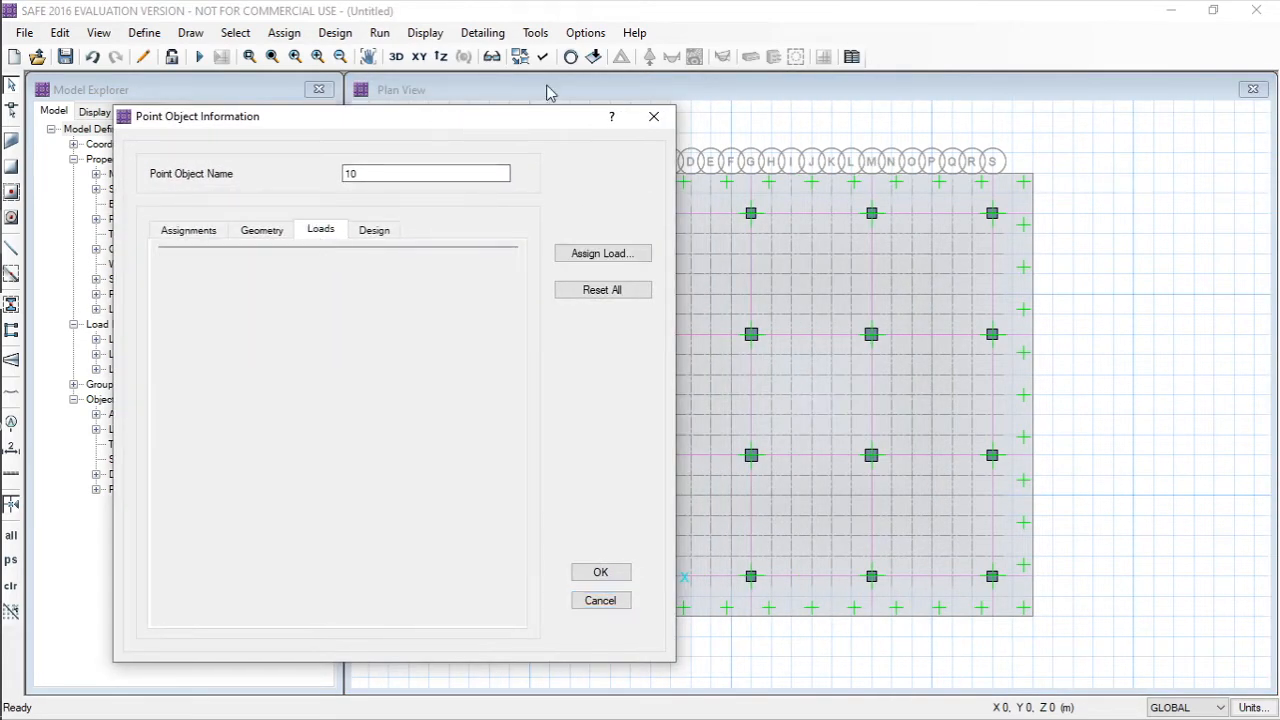
pyautogui.moveTo(510, 122); pyautogui.dragTo(417, 111)
pyautogui.click(543, 246)
pyautogui.moveTo(614, 288); pyautogui.dragTo(410, 285)
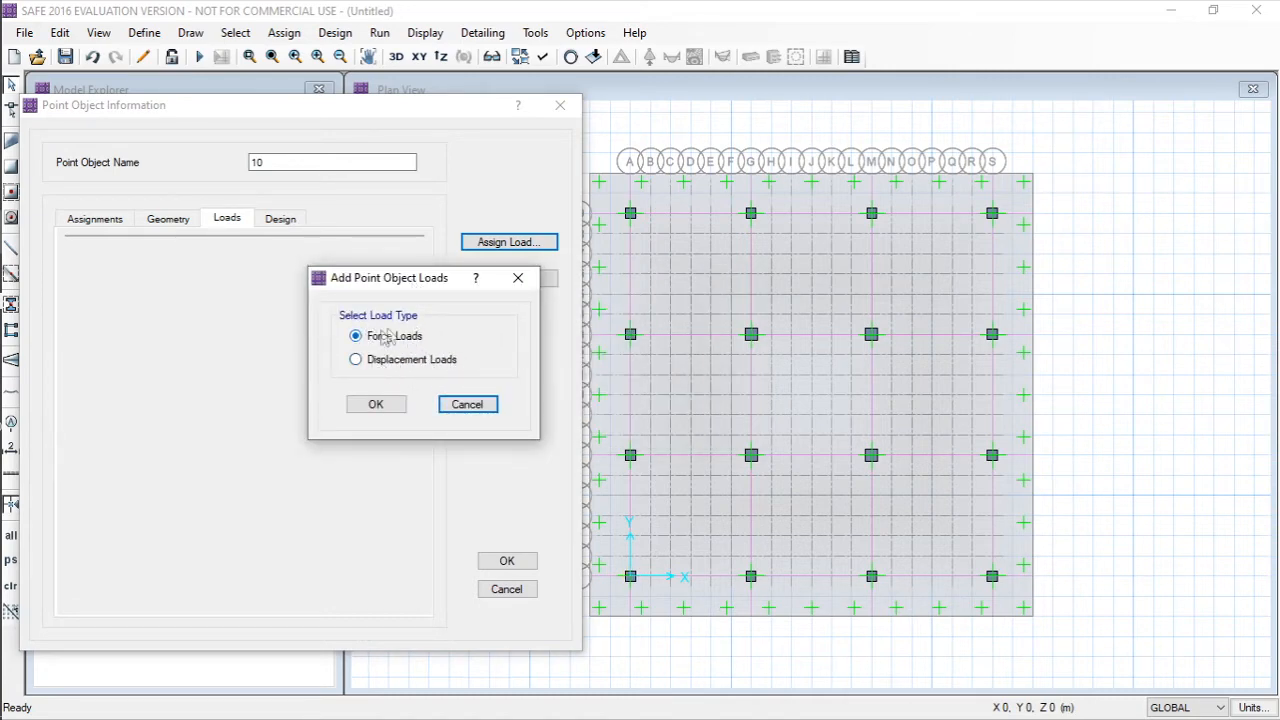
pyautogui.click(376, 404)
pyautogui.click(509, 242)
pyautogui.moveTo(593, 189); pyautogui.dragTo(243, 197)
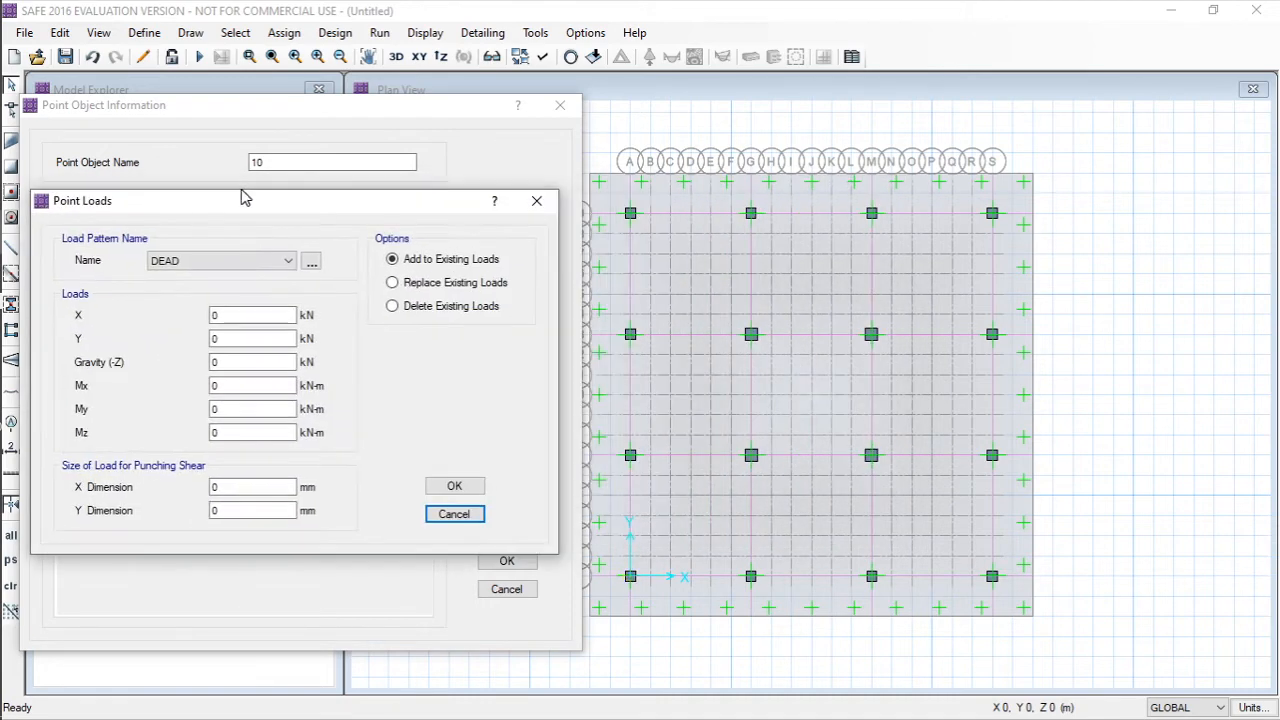
# - Assign the point a DEAD gravity load of 1667.0876 kN with a punching shear load size of 500 by 500 mm
pyautogui.click(233, 261)
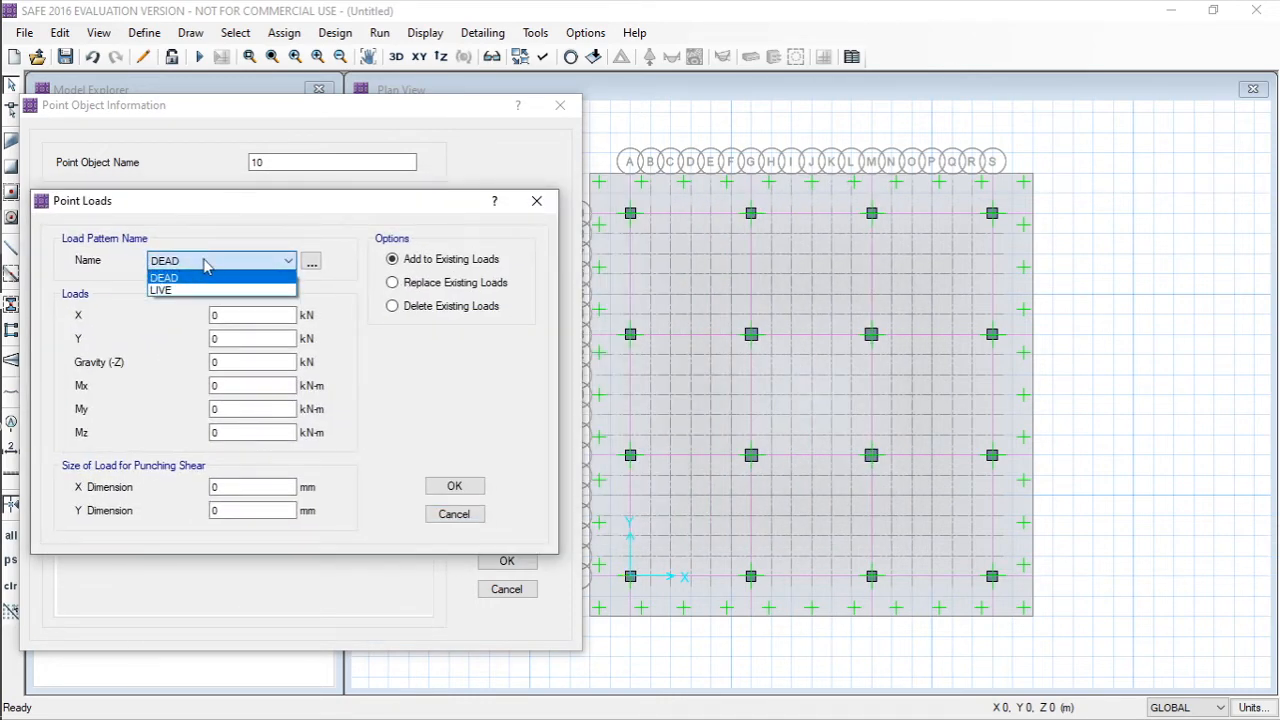
pyautogui.click(205, 262)
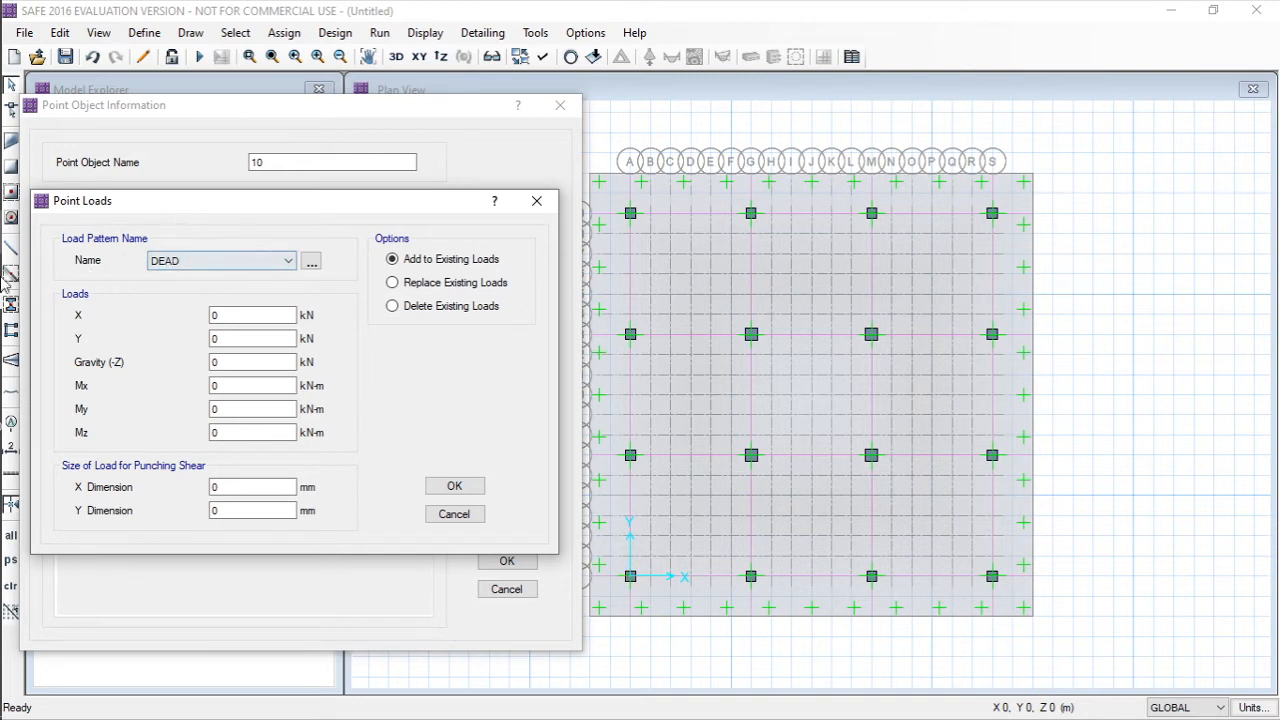
pyautogui.moveTo(15, 172)
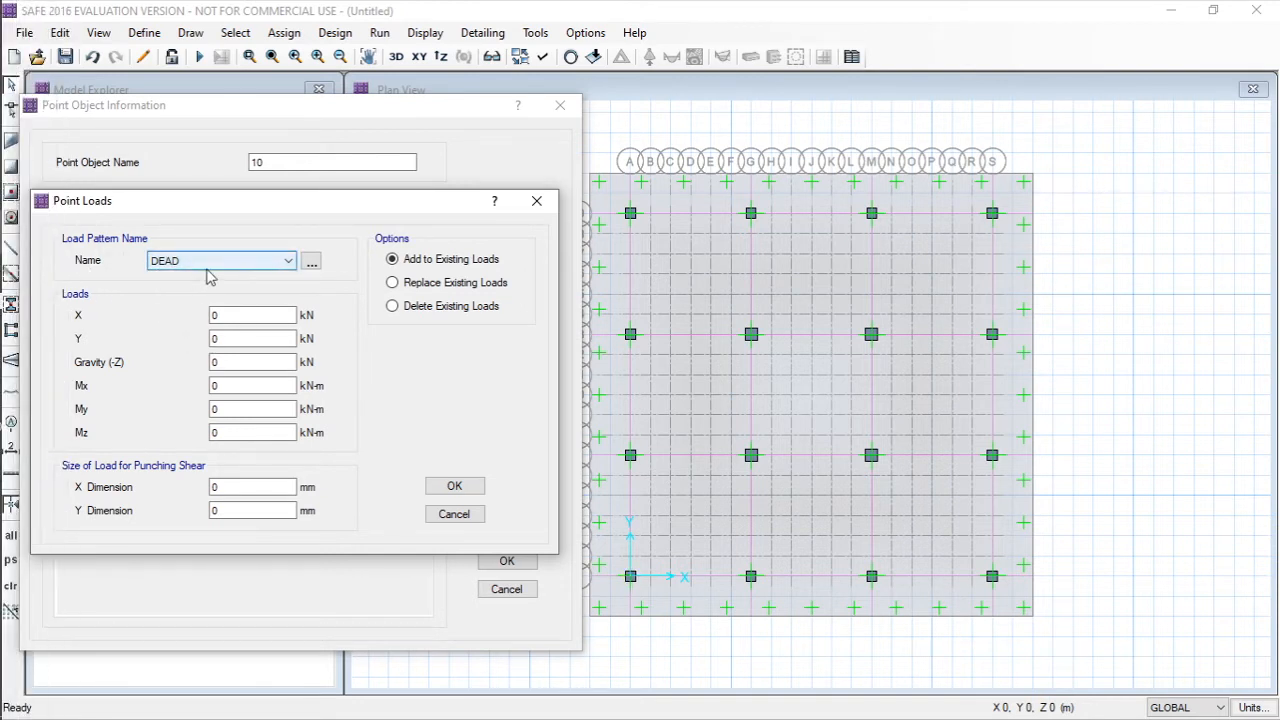
pyautogui.doubleClick(224, 364)
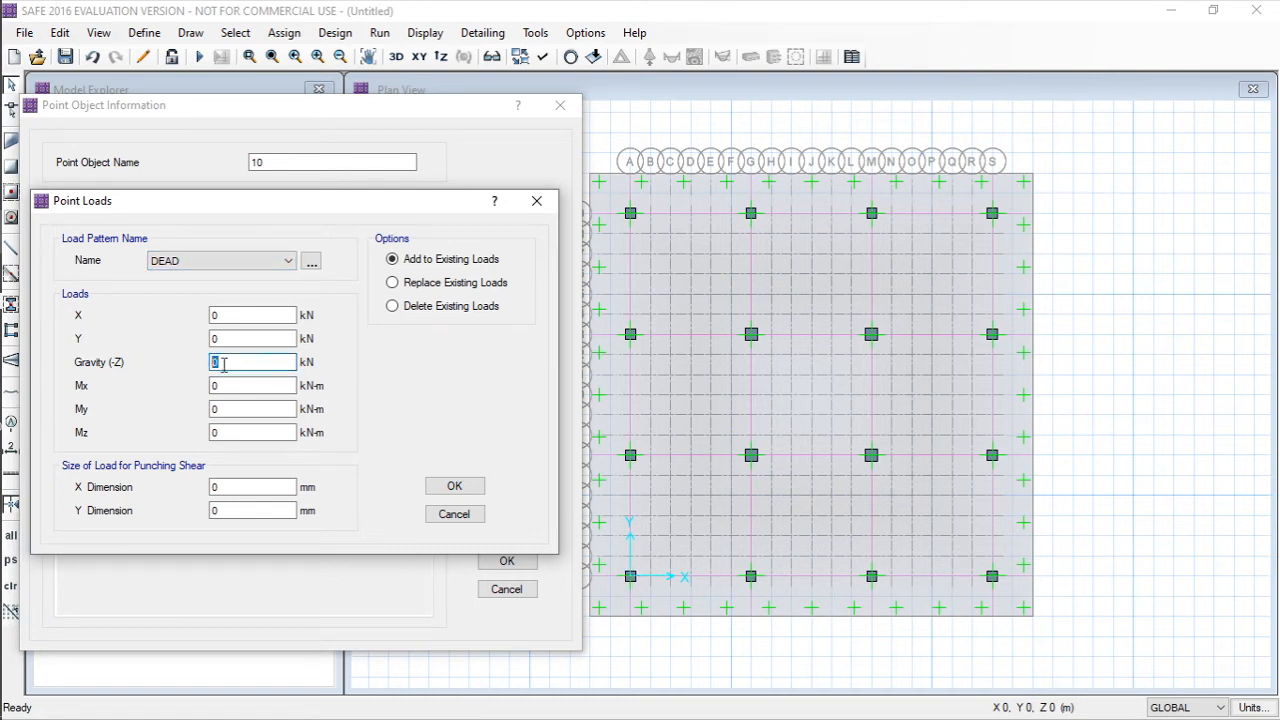
pyautogui.write('1667.0876')
pyautogui.doubleClick(236, 488)
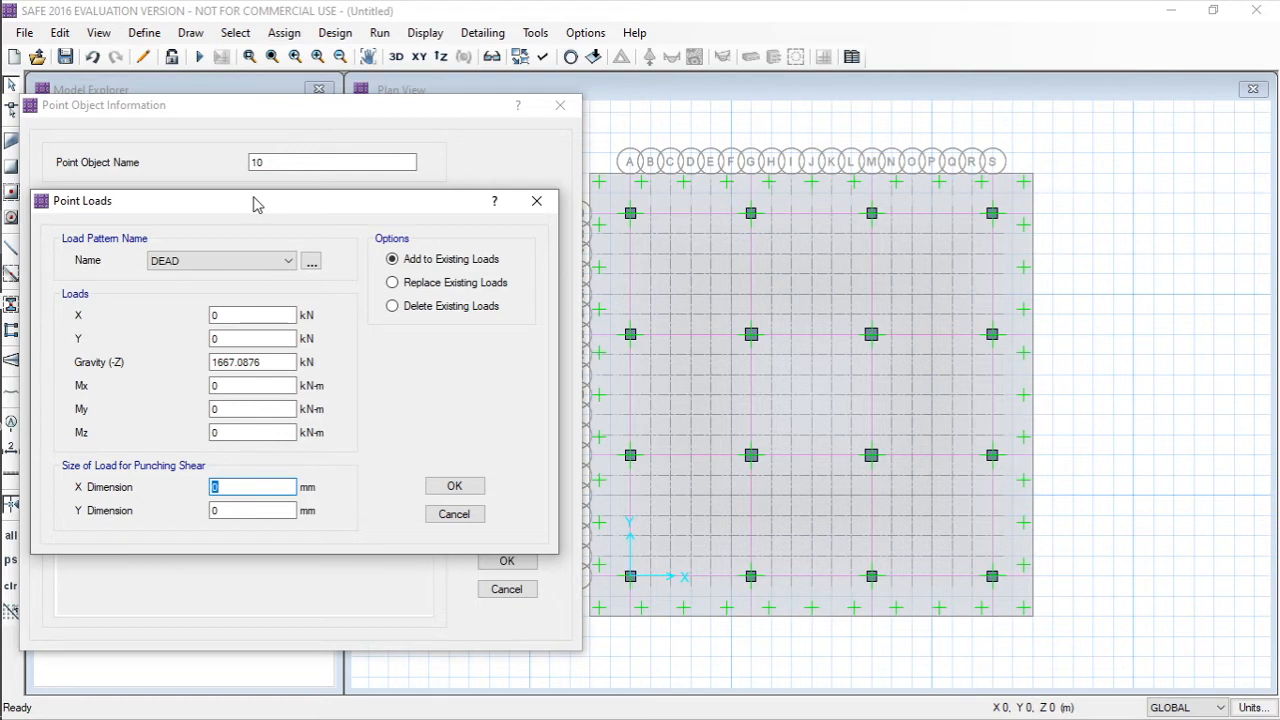
pyautogui.write('500')
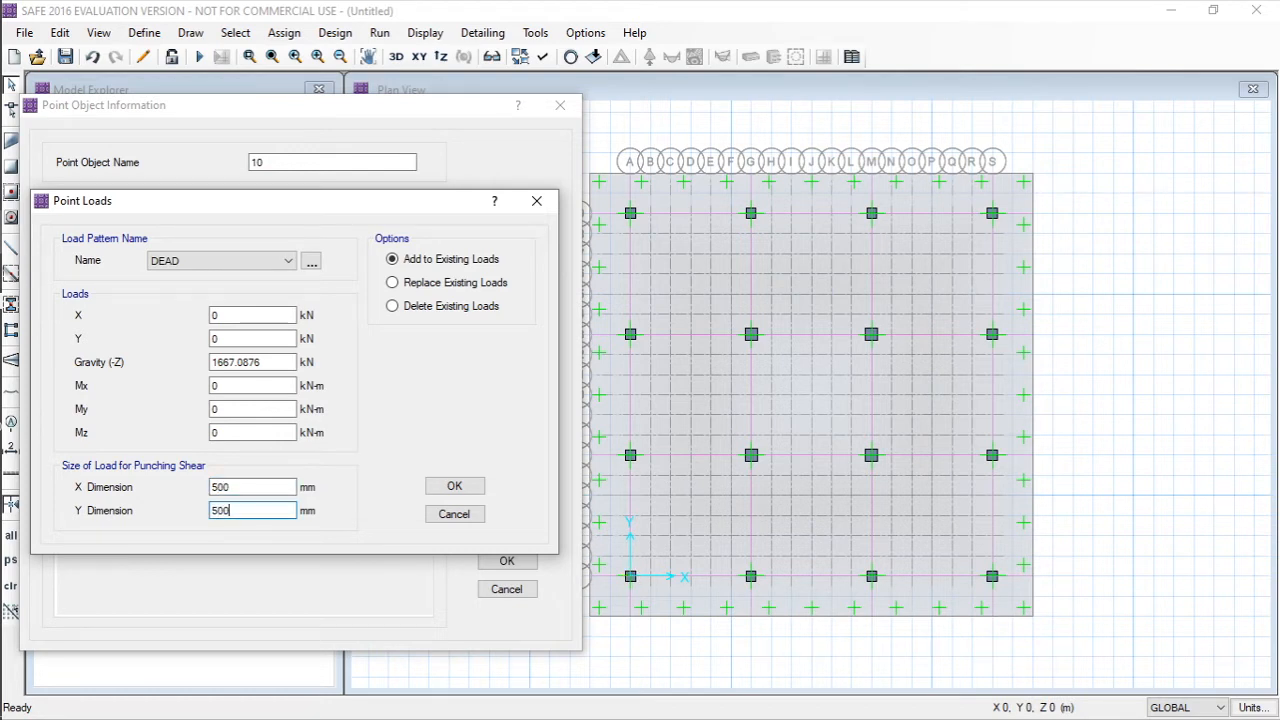
pyautogui.click(452, 487)
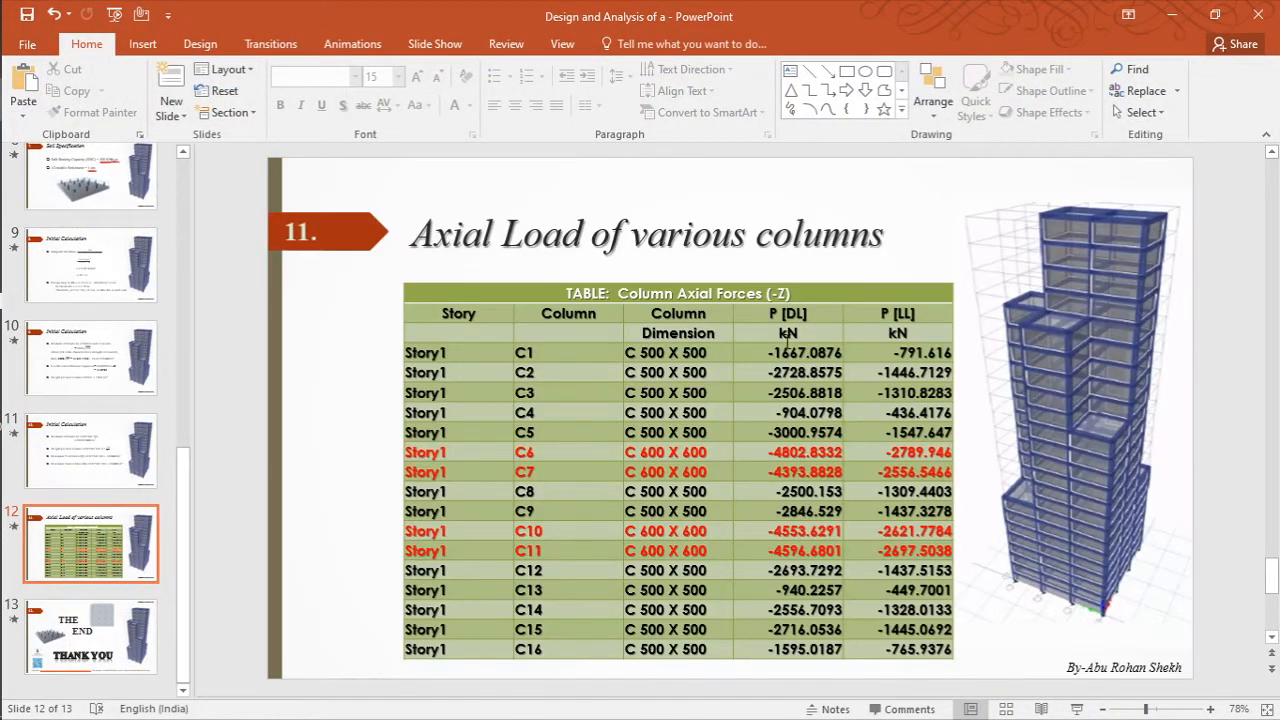
# - Look up column C1's live load in the PowerPoint table, return to SAFE and accept the point's load assignment
pyautogui.moveTo(899, 352); pyautogui.dragTo(951, 354)
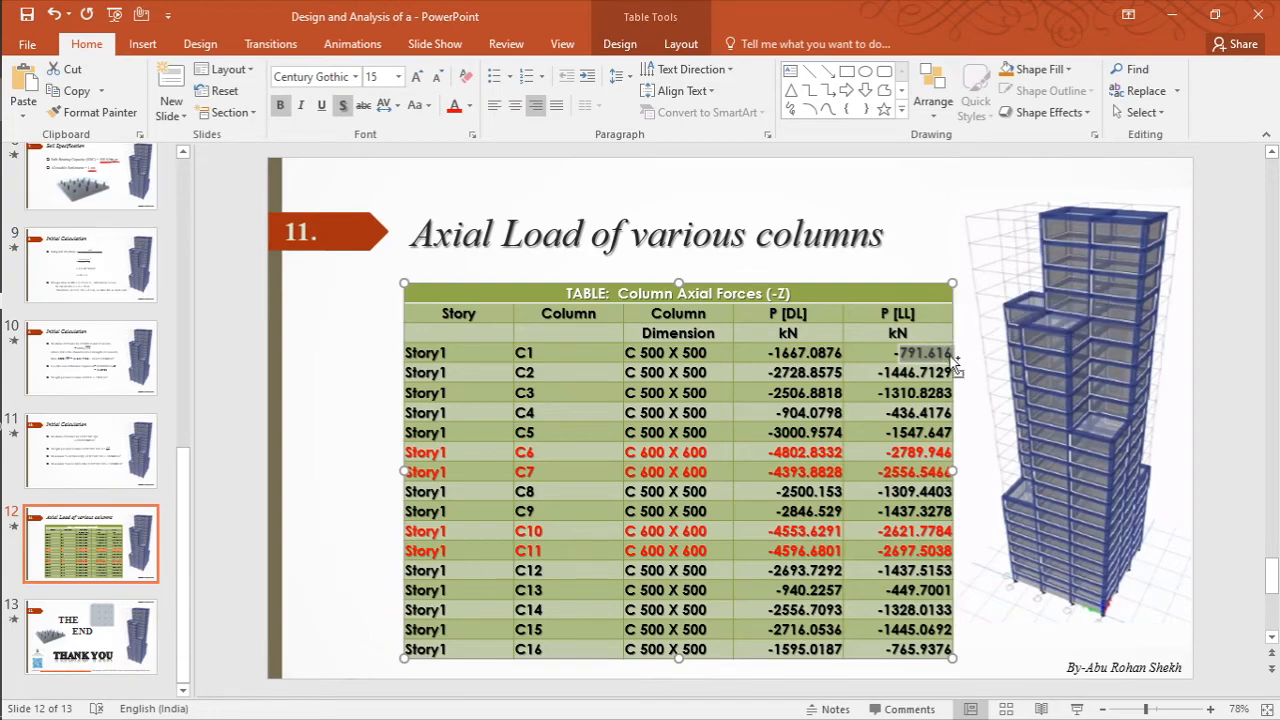
pyautogui.click(1171, 14)
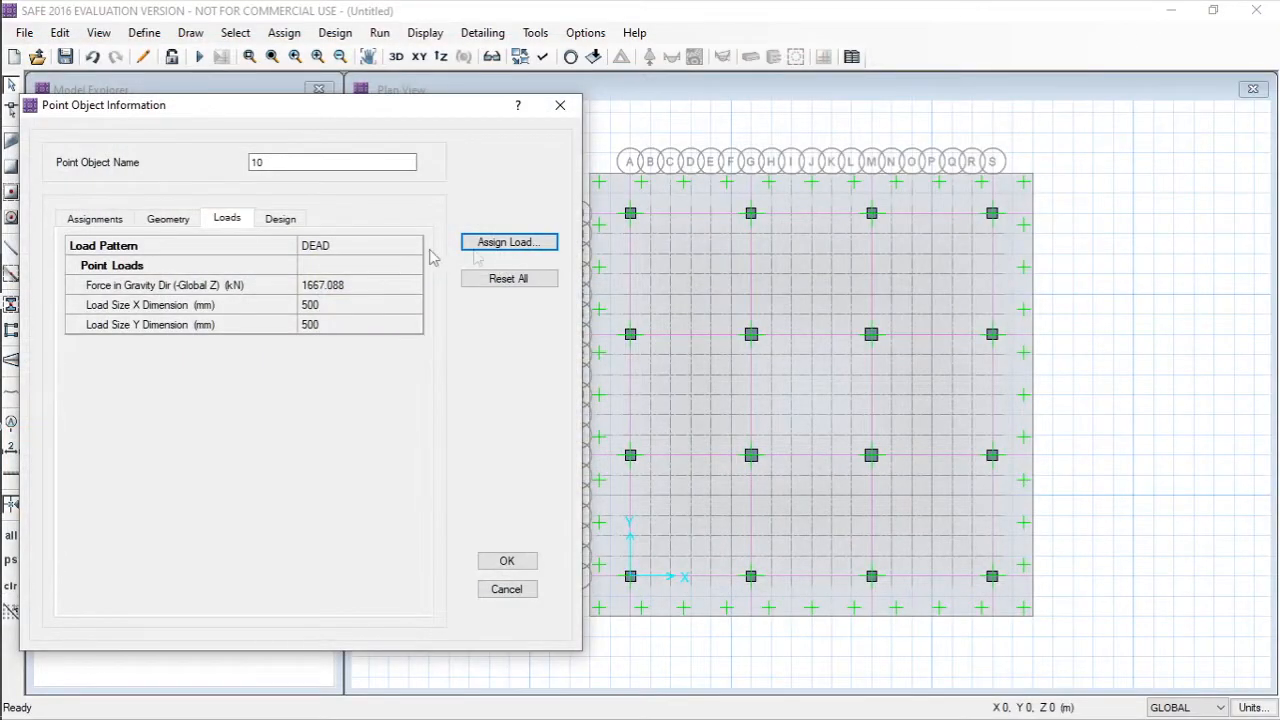
pyautogui.click(510, 248)
pyautogui.click(729, 286)
pyautogui.click(510, 563)
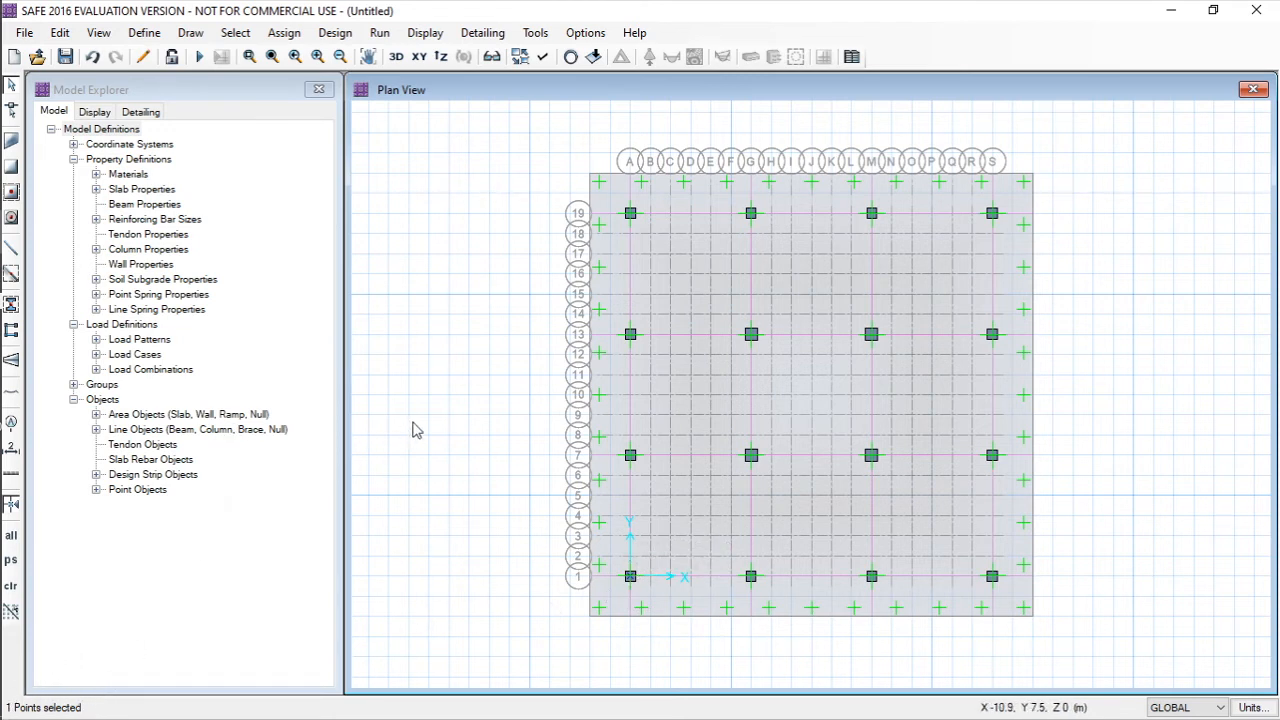
# - Add a LIVE gravity load of 791.616 kN to the point at grid A-1, keeping the 500 by 500 mm load size
pyautogui.rightClick(630, 580)
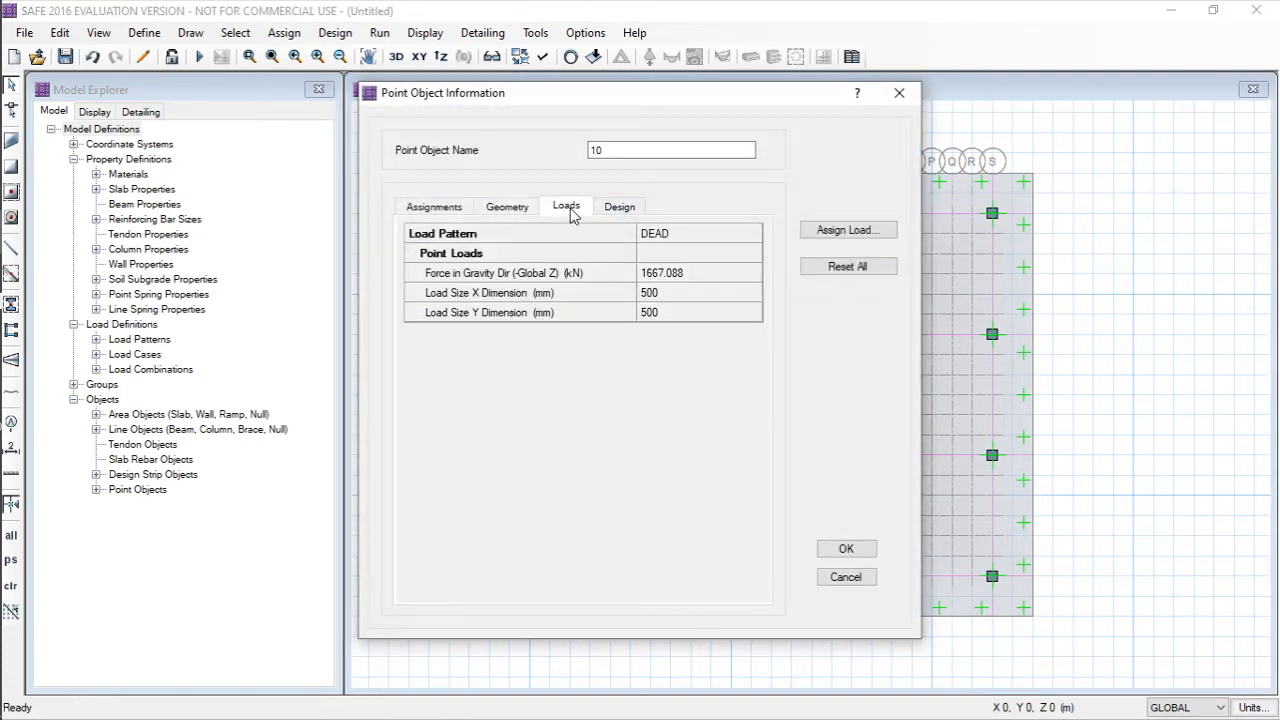
pyautogui.click(838, 236)
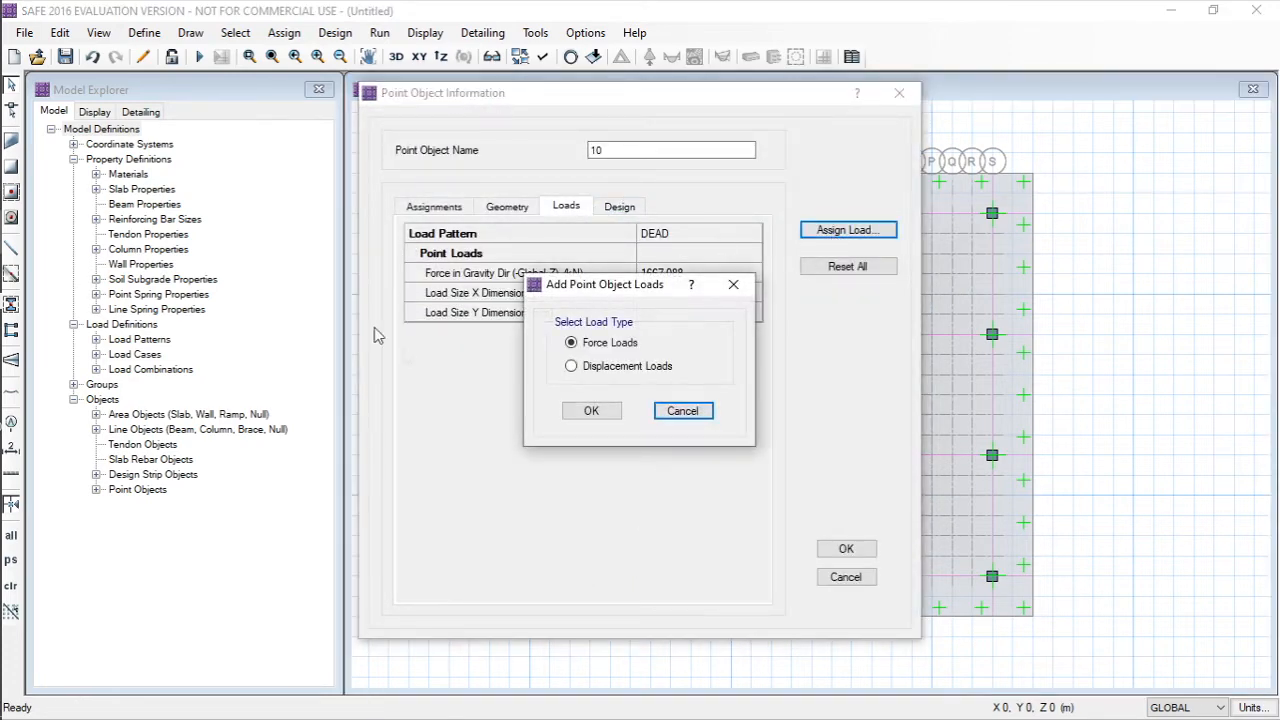
pyautogui.click(591, 412)
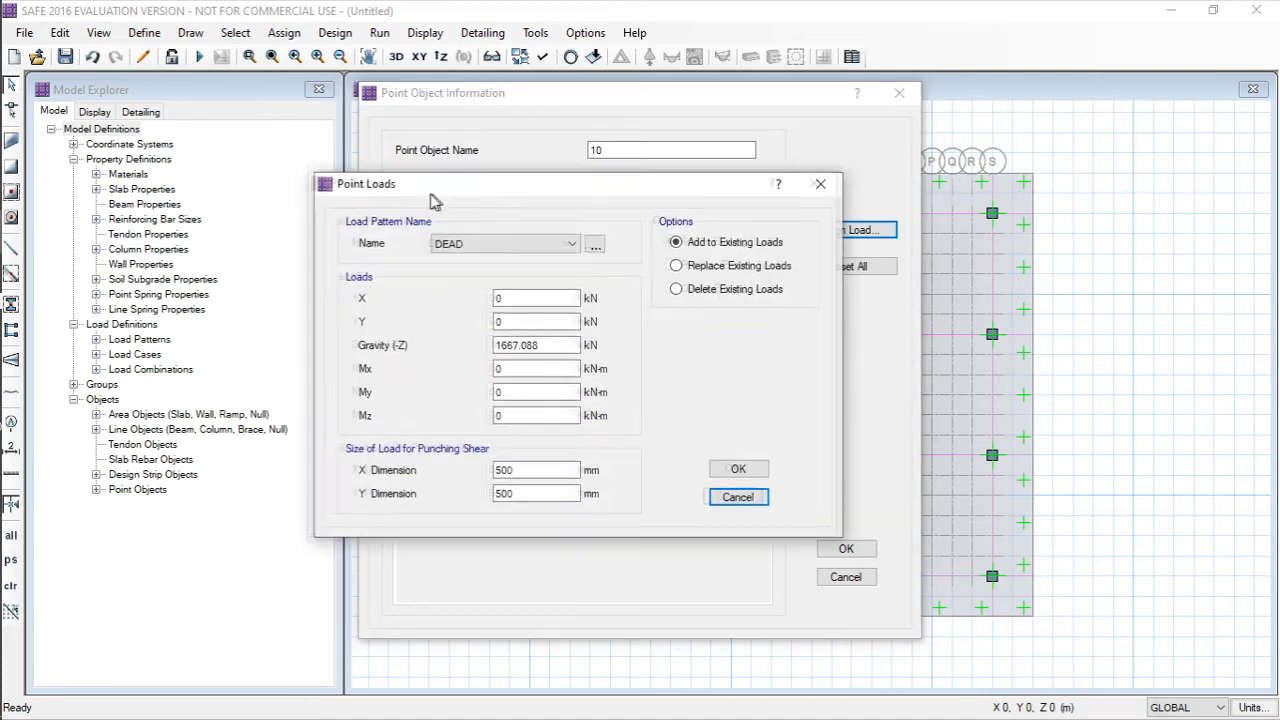
pyautogui.click(460, 244)
pyautogui.click(460, 268)
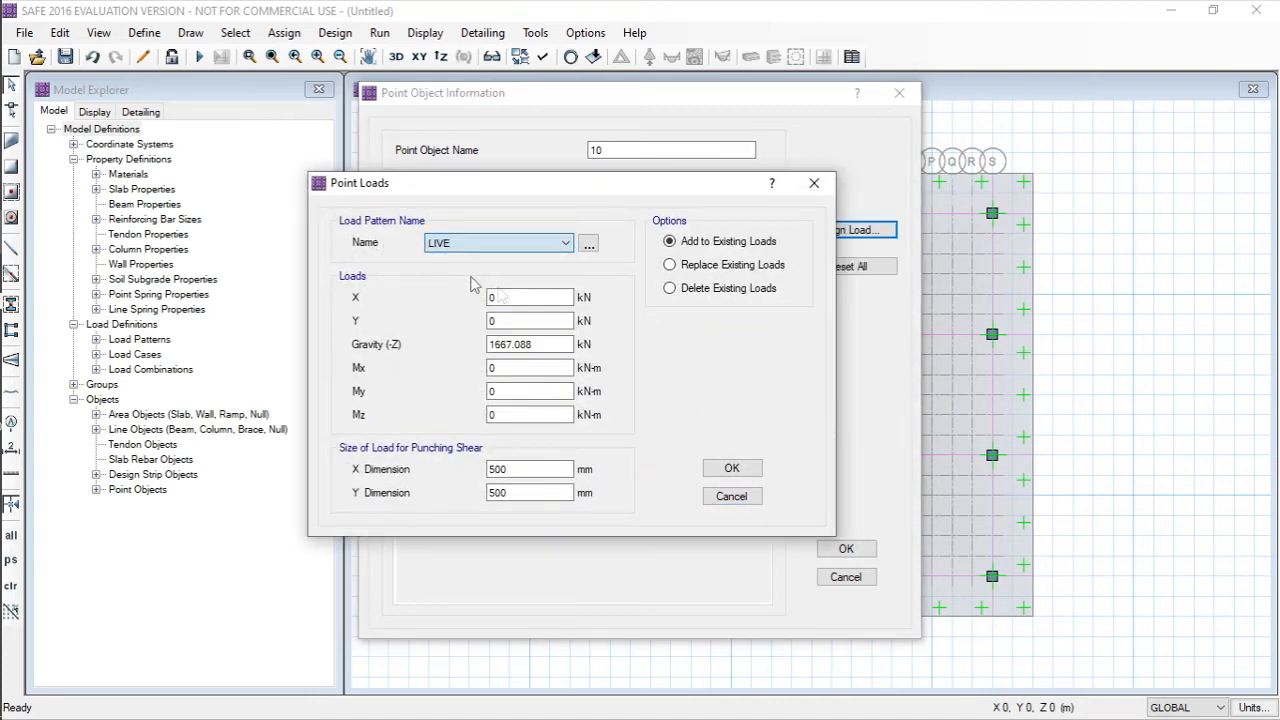
pyautogui.doubleClick(530, 344)
pyautogui.write('791.616')
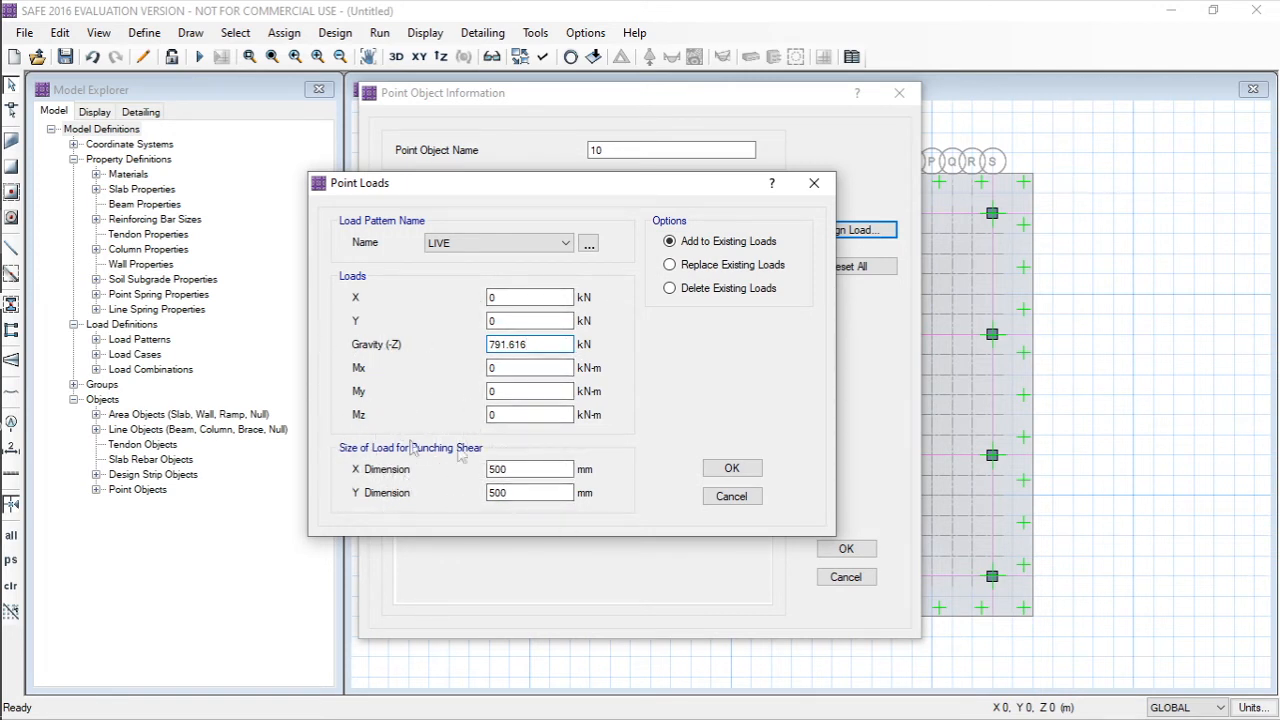
pyautogui.click(731, 470)
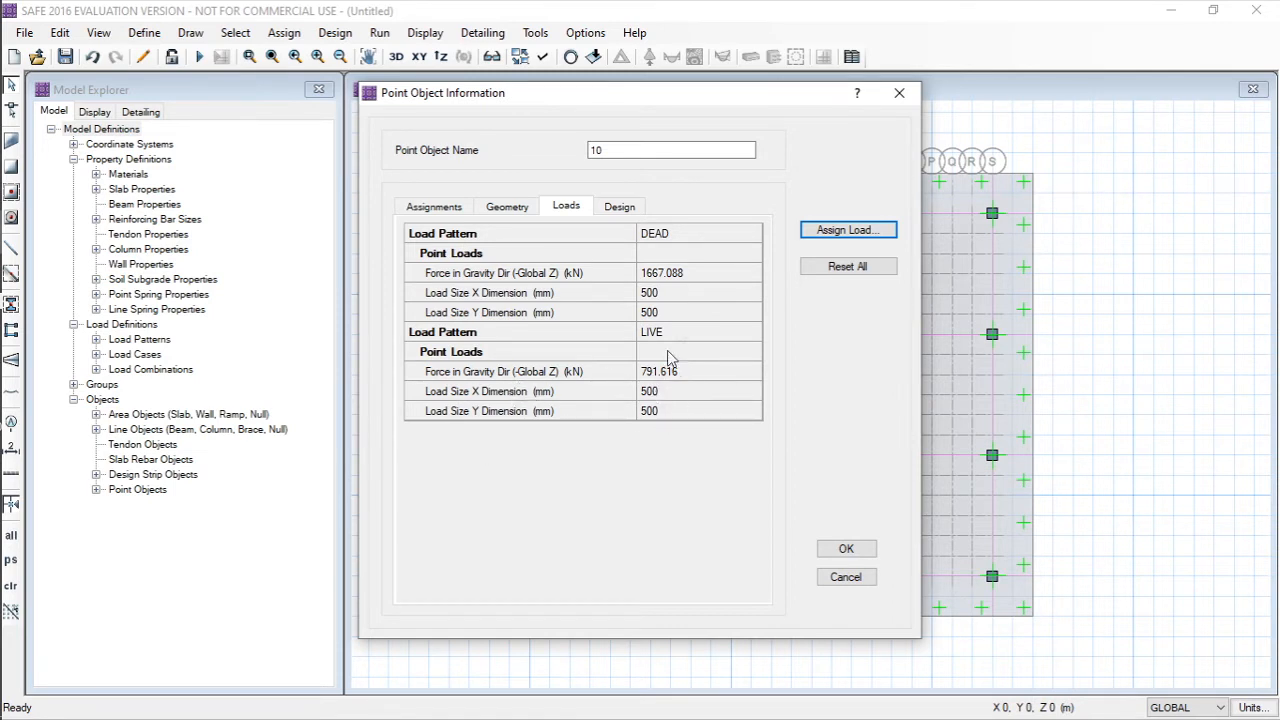
pyautogui.click(848, 553)
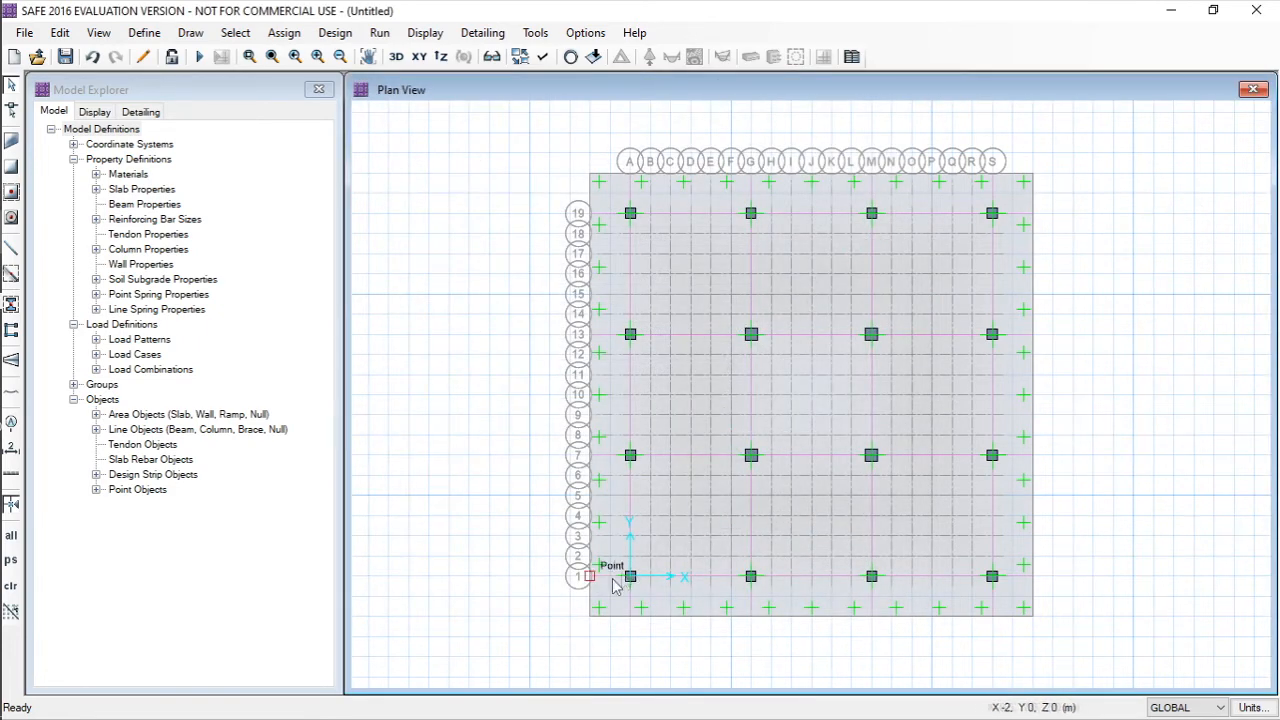
# - Show the mat model in 3-D with extruded slab and columns
pyautogui.click(396, 56)
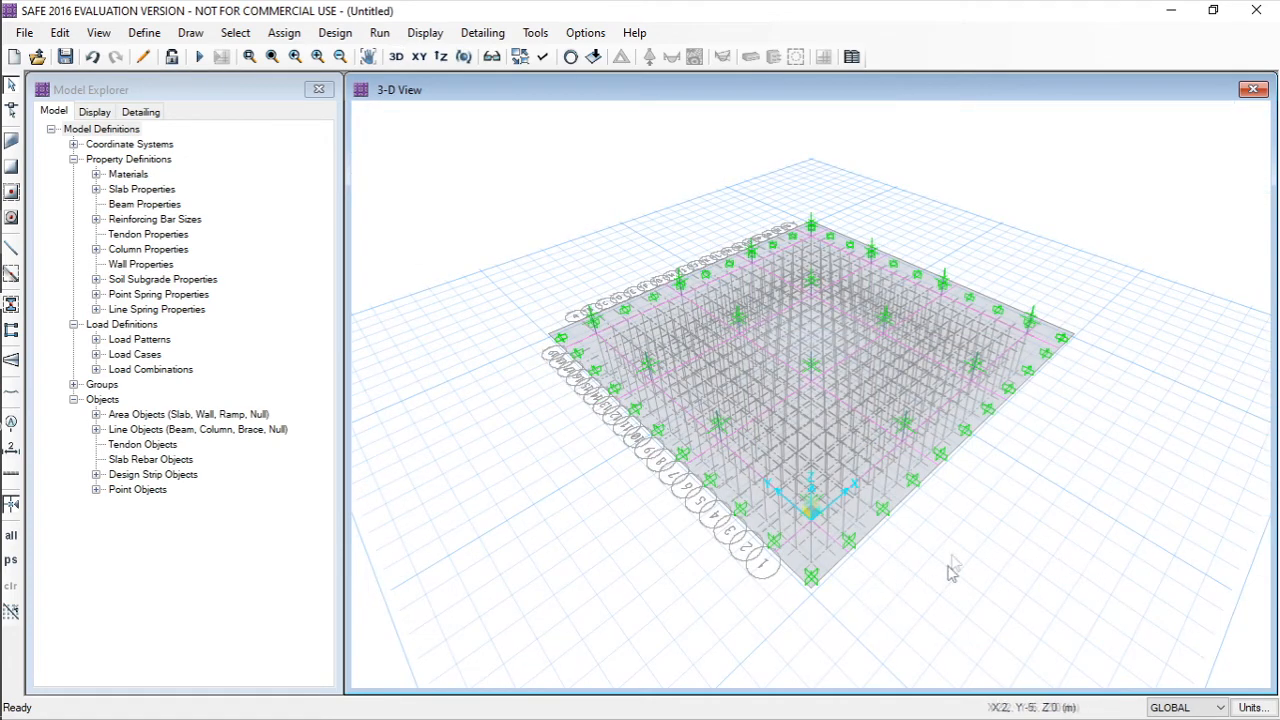
pyautogui.scroll(2, 975, 527)
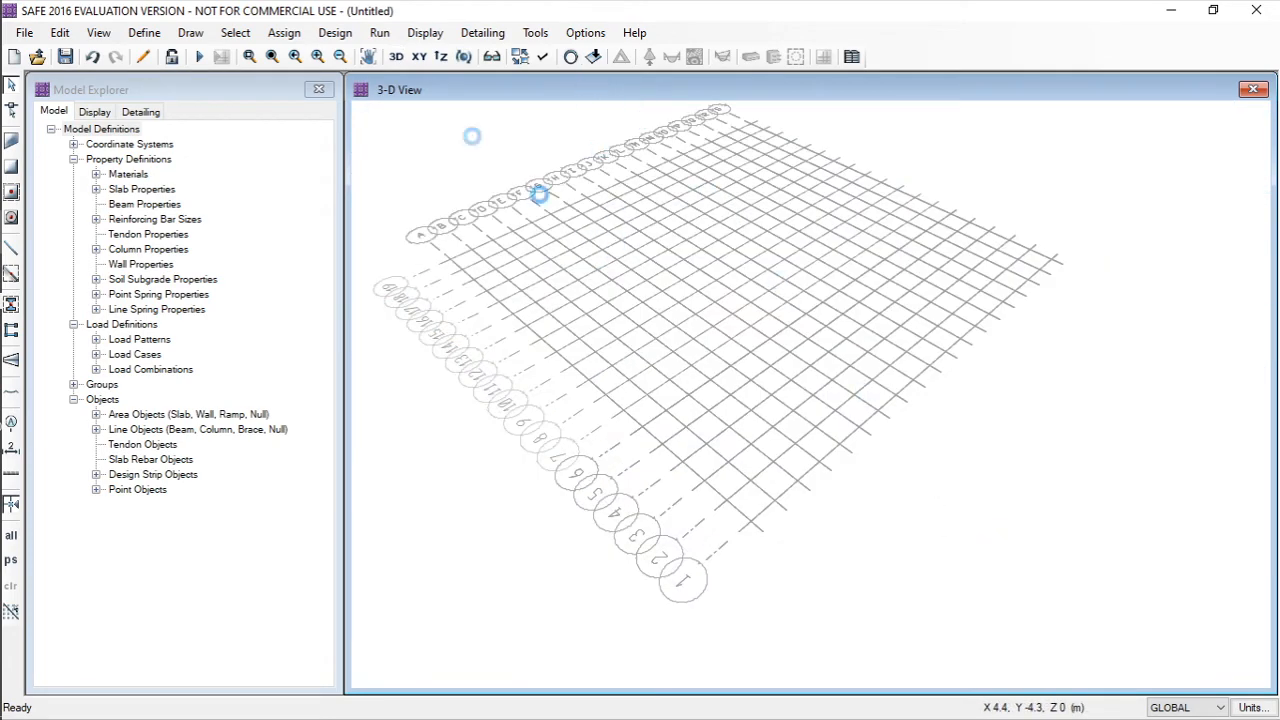
pyautogui.click(543, 57)
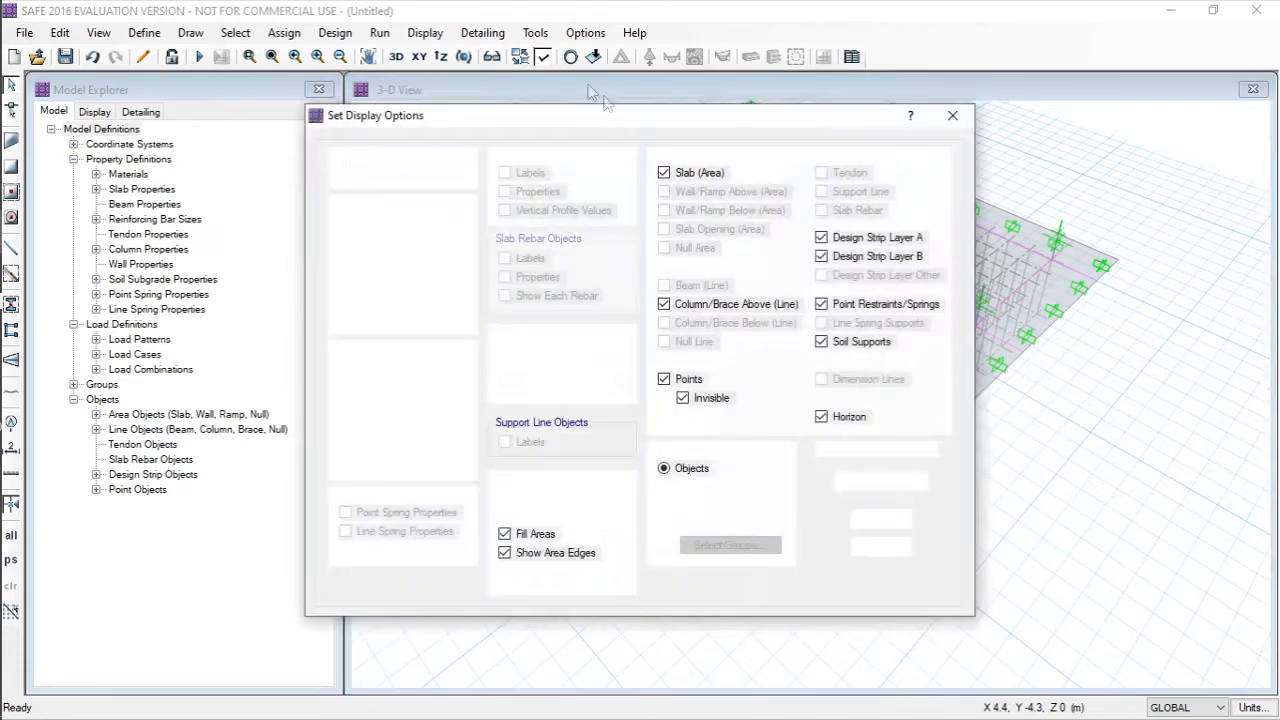
pyautogui.click(418, 507)
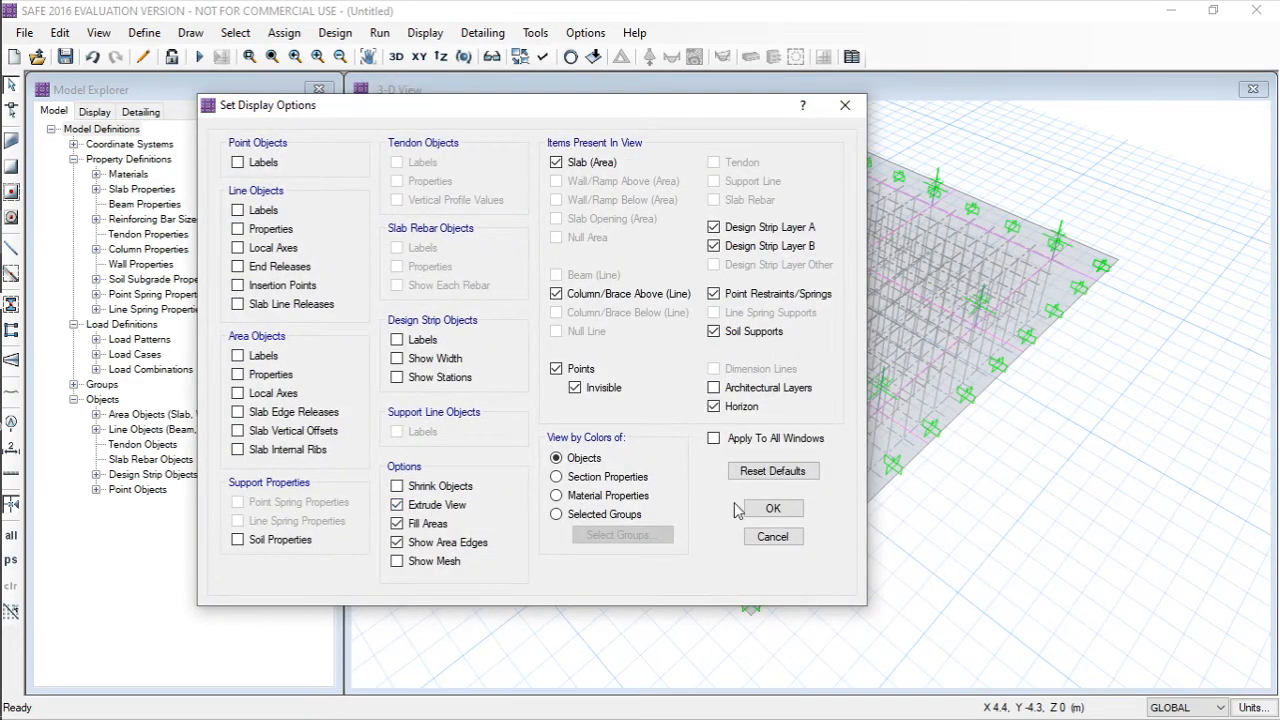
pyautogui.click(771, 508)
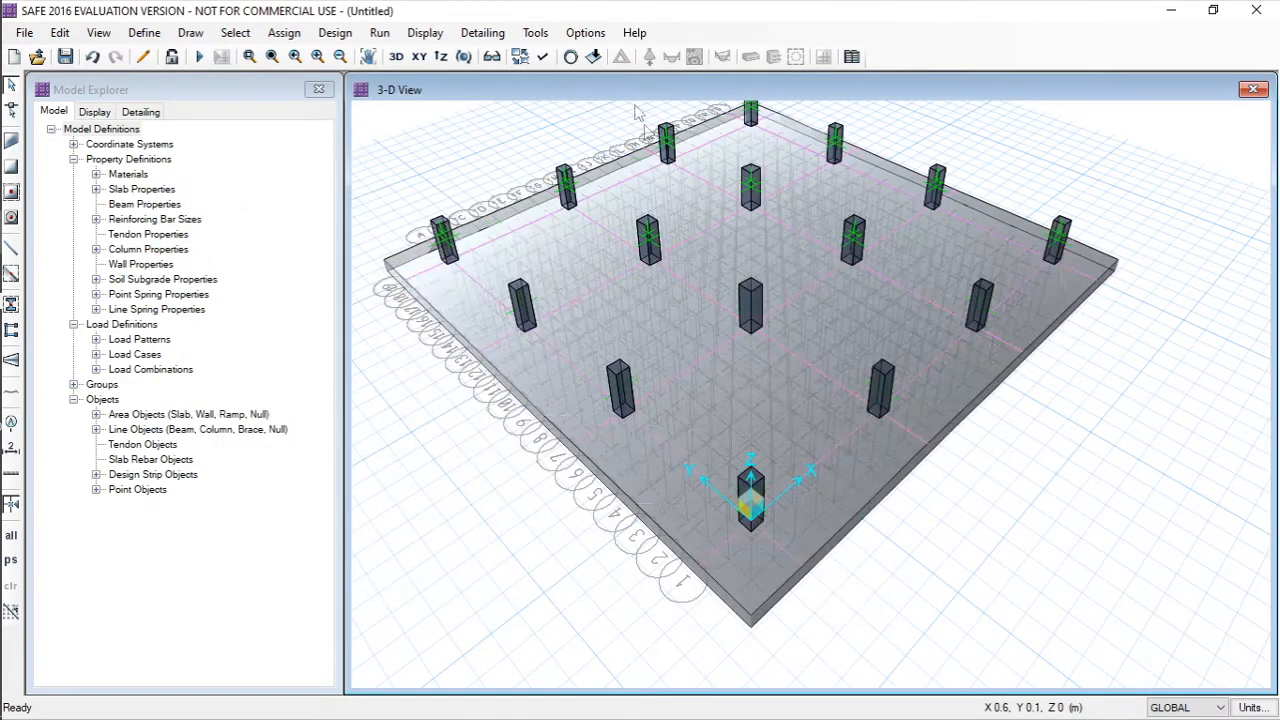
# - Display the DEAD point loads with their values on the 3-D model
pyautogui.click(593, 57)
pyautogui.moveTo(675, 155); pyautogui.dragTo(328, 132)
pyautogui.click(230, 492)
pyautogui.click(241, 521)
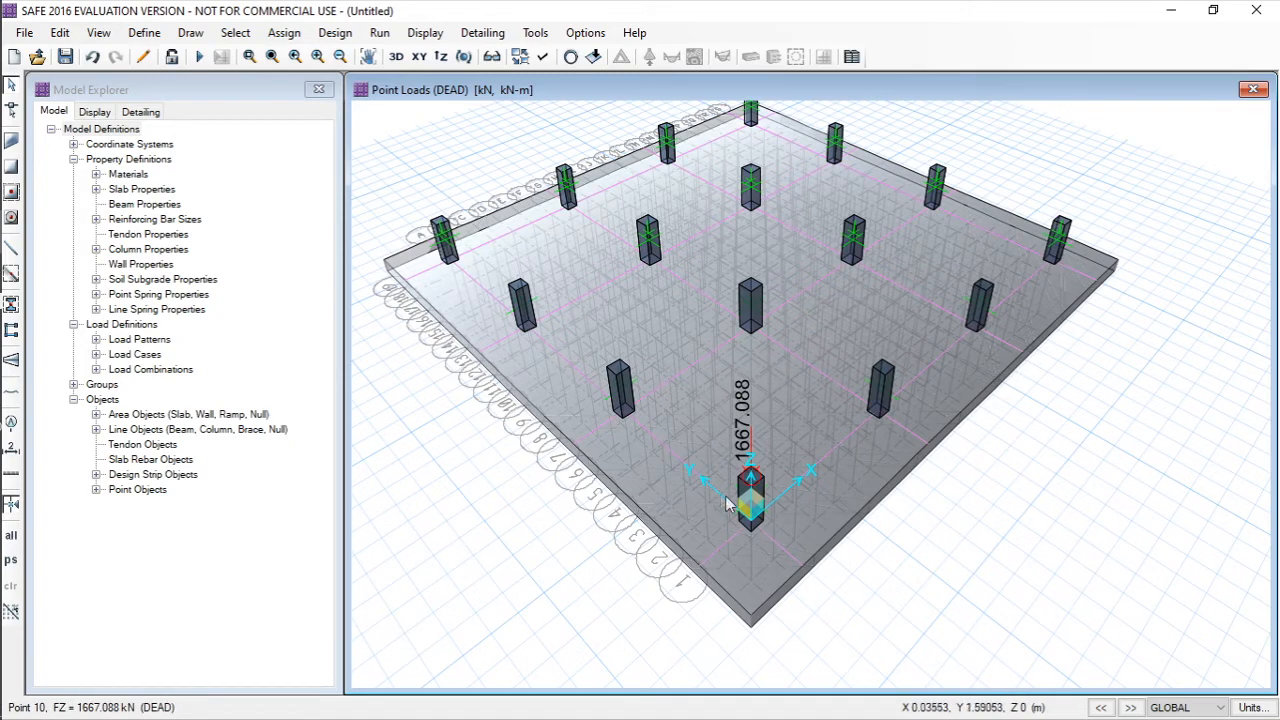
# - Switch the displayed point loads on the 3-D model to the LIVE load pattern
pyautogui.click(593, 57)
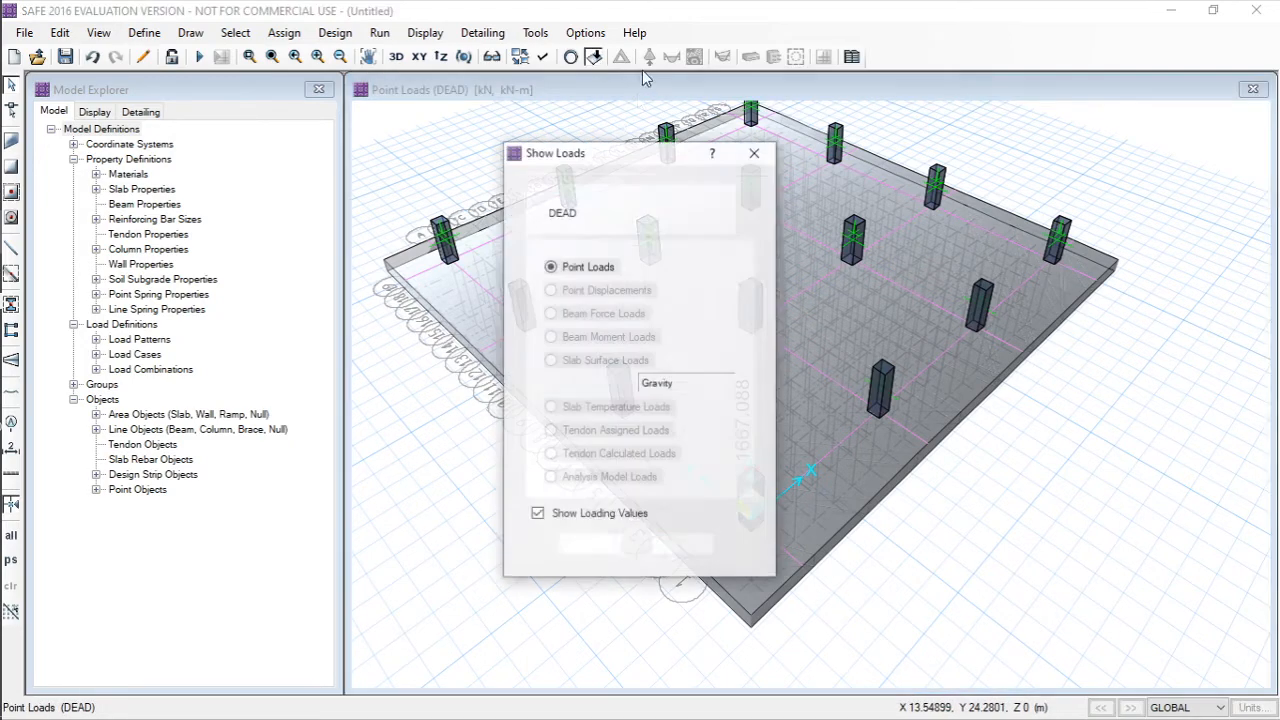
pyautogui.moveTo(620, 157); pyautogui.dragTo(216, 141)
pyautogui.click(188, 201)
pyautogui.click(178, 225)
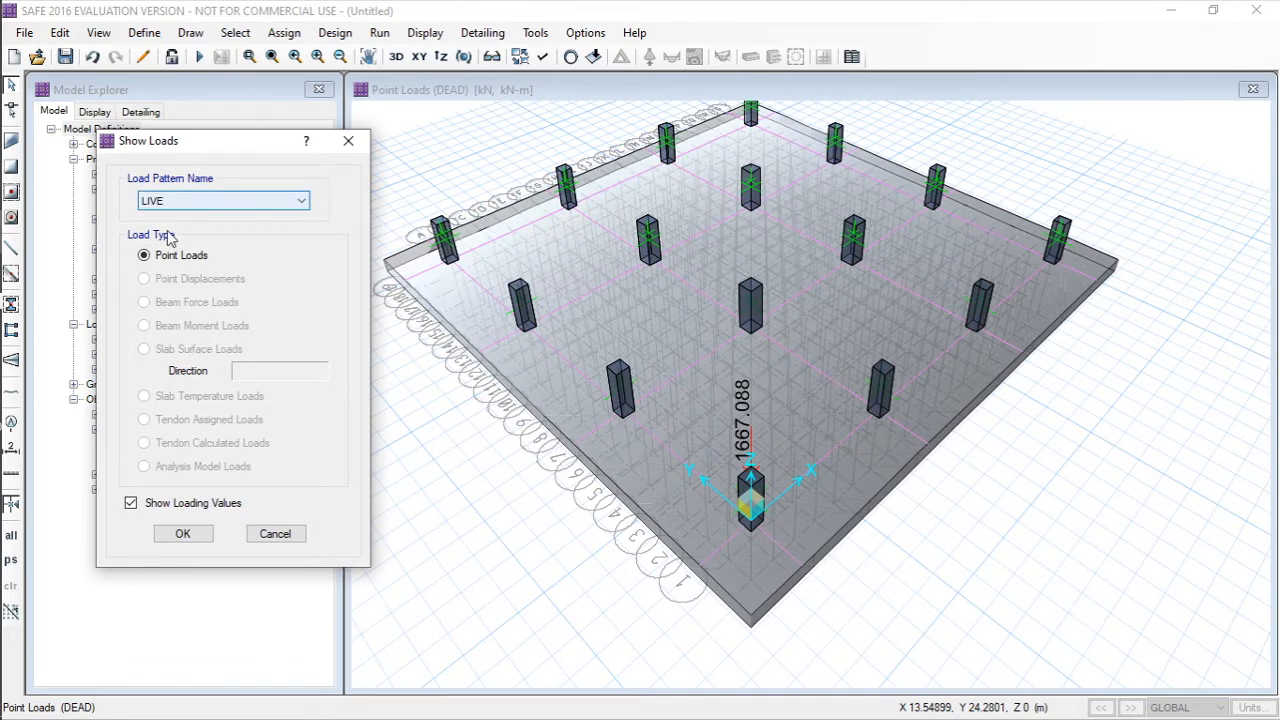
pyautogui.click(180, 532)
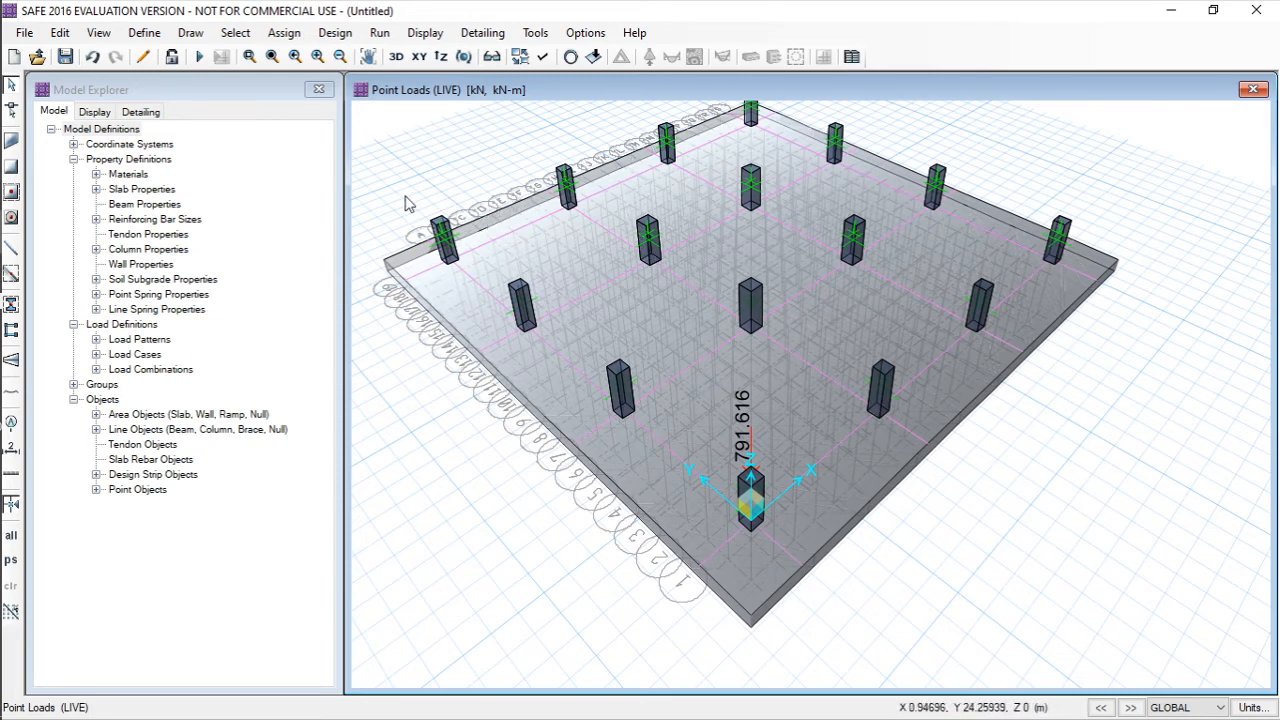
# - Return to the plan view and review the mat slab's assignments, geometry, loads and design information
pyautogui.click(419, 58)
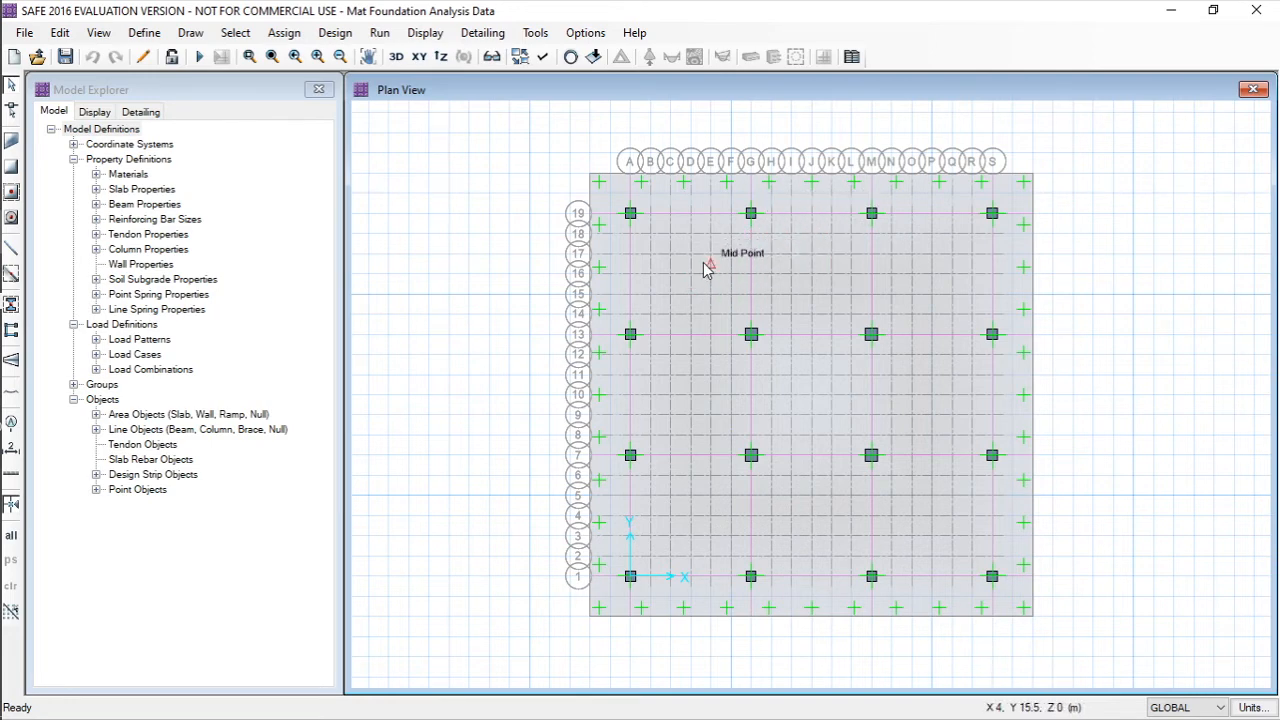
pyautogui.rightClick(668, 277)
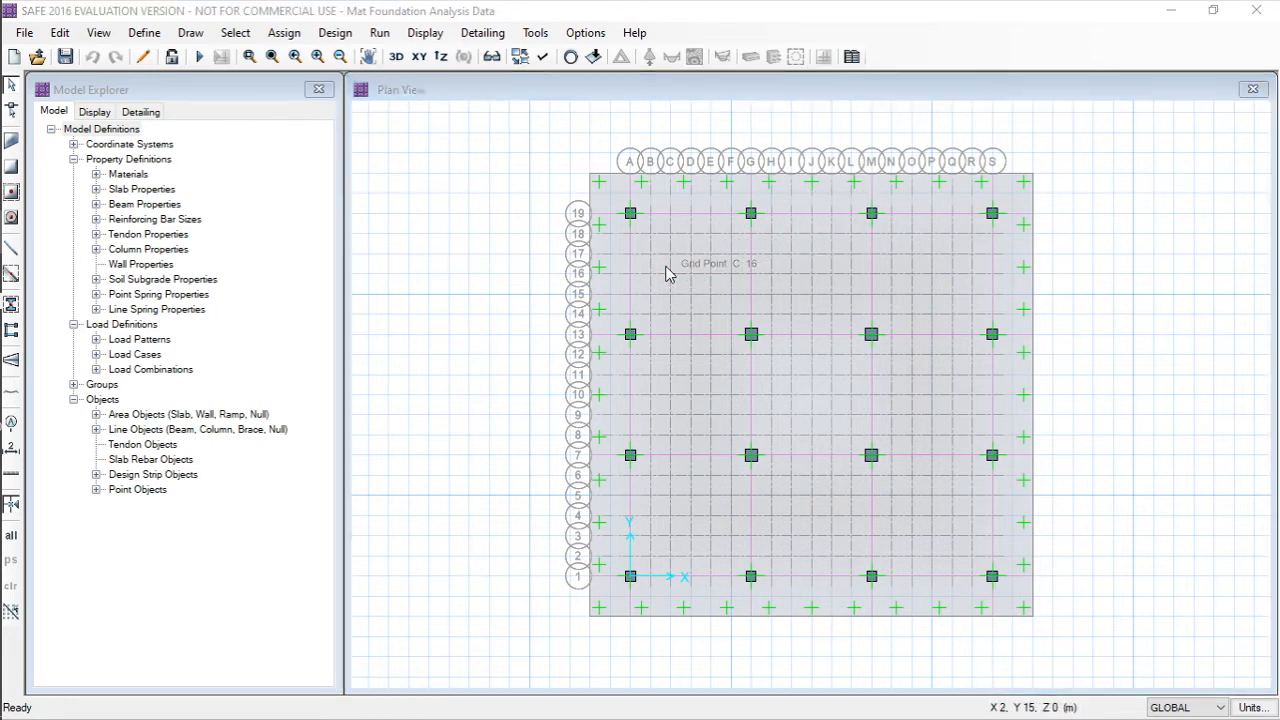
pyautogui.moveTo(634, 94); pyautogui.dragTo(472, 128)
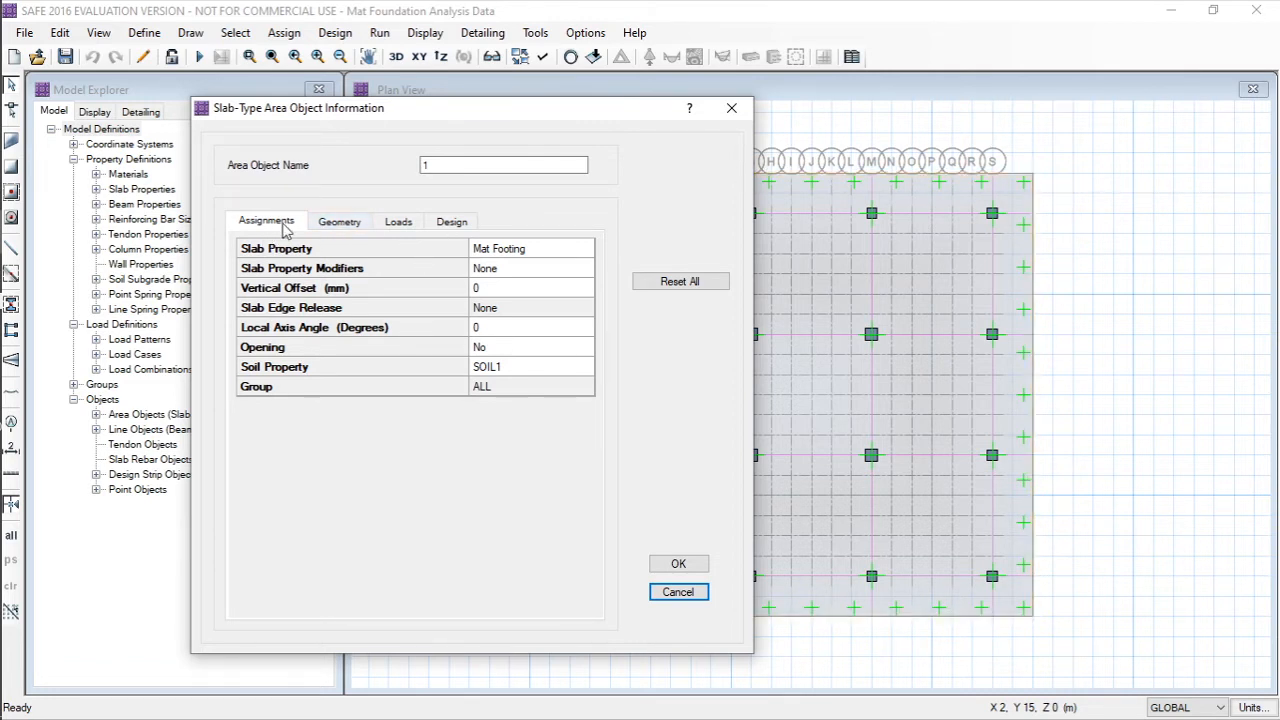
pyautogui.click(336, 226)
pyautogui.click(399, 228)
pyautogui.click(440, 228)
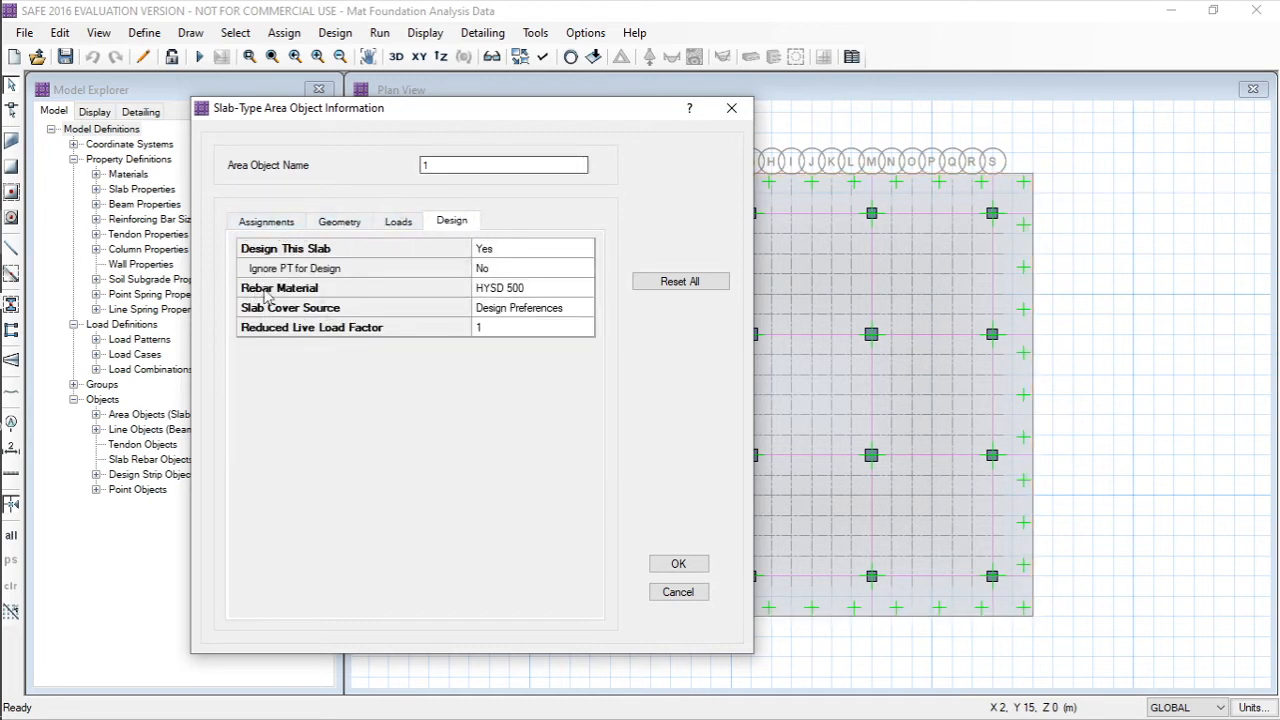
# - Check the mat slab's finite-element design overwrites, keep HYSD 500 as its rebar material, and close the slab information
pyautogui.click(576, 295)
pyautogui.click(549, 296)
pyautogui.moveTo(634, 145); pyautogui.dragTo(517, 141)
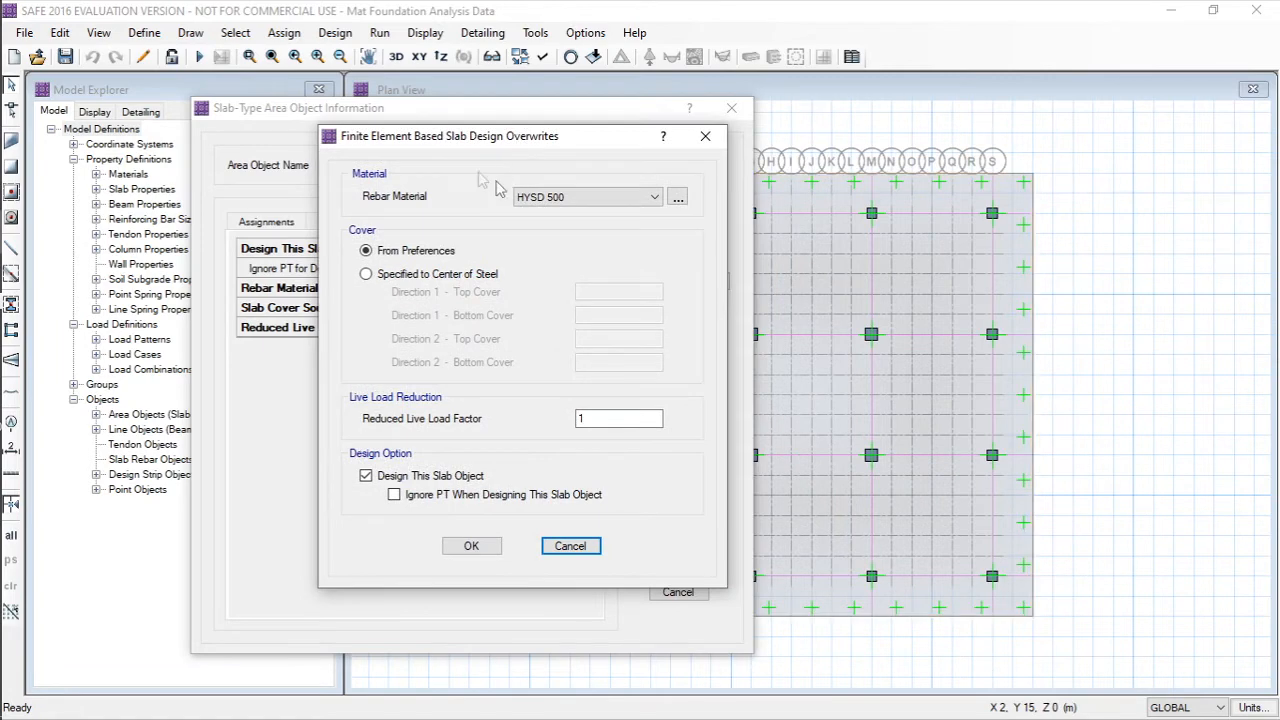
pyautogui.moveTo(571, 136); pyautogui.dragTo(583, 160)
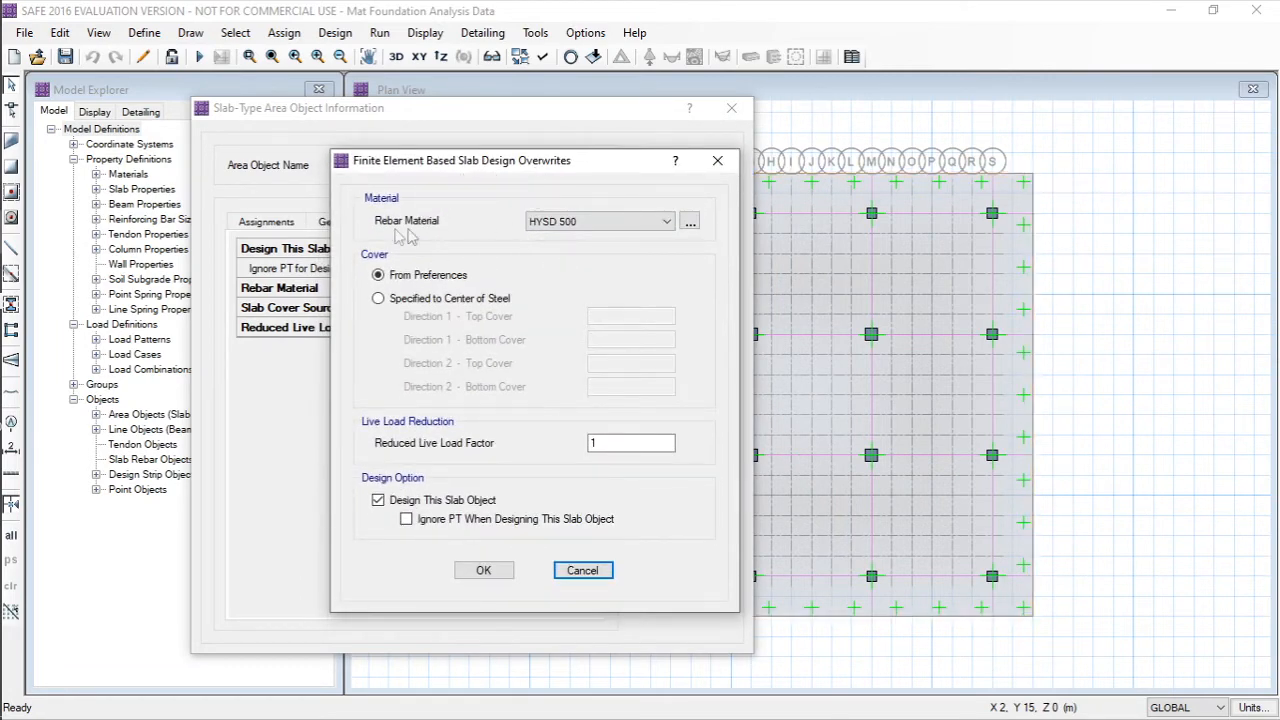
pyautogui.click(565, 226)
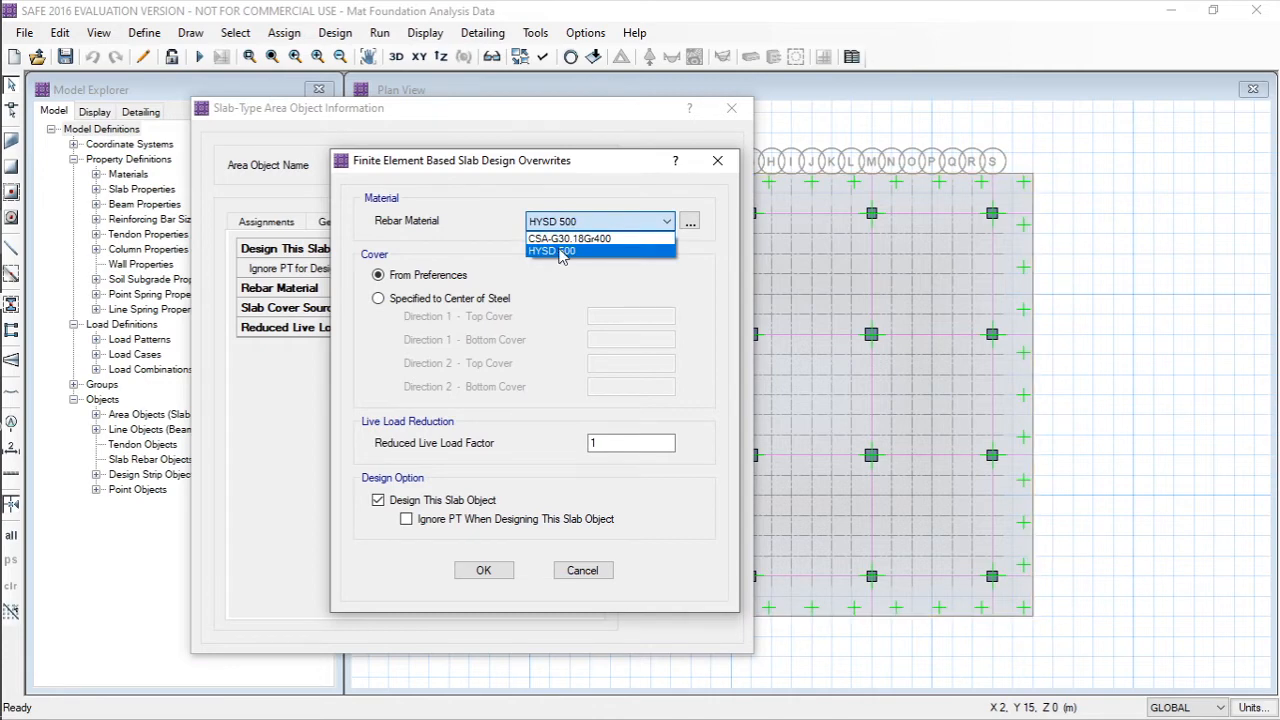
pyautogui.click(562, 251)
pyautogui.click(505, 566)
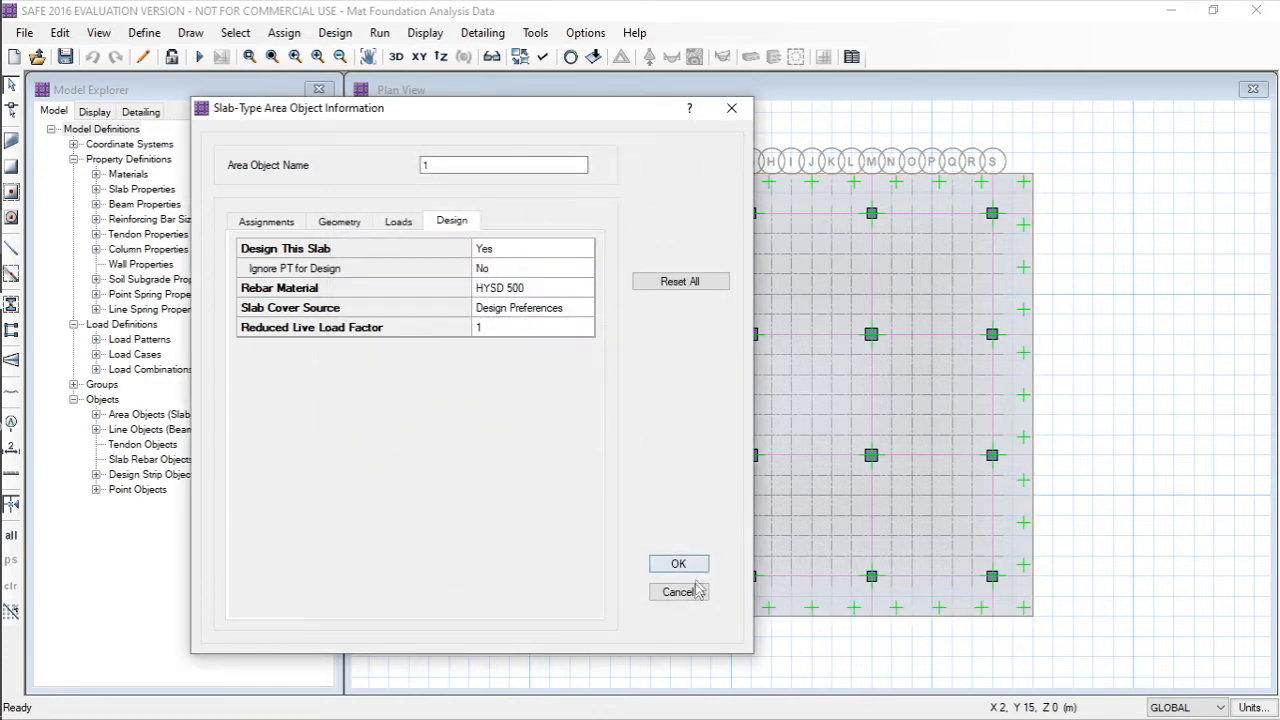
pyautogui.click(677, 591)
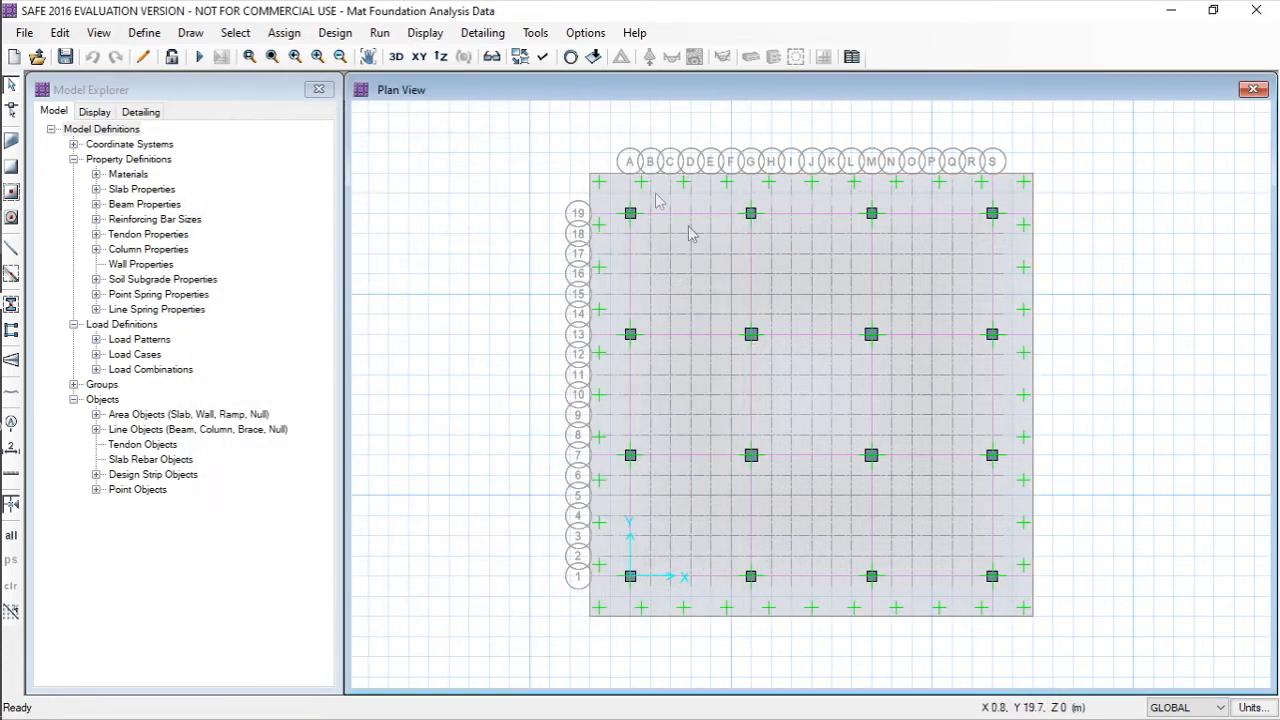
# - Set the rebar material of the layer A column strip along grid line 19 to HYSD 500
pyautogui.rightClick(818, 220)
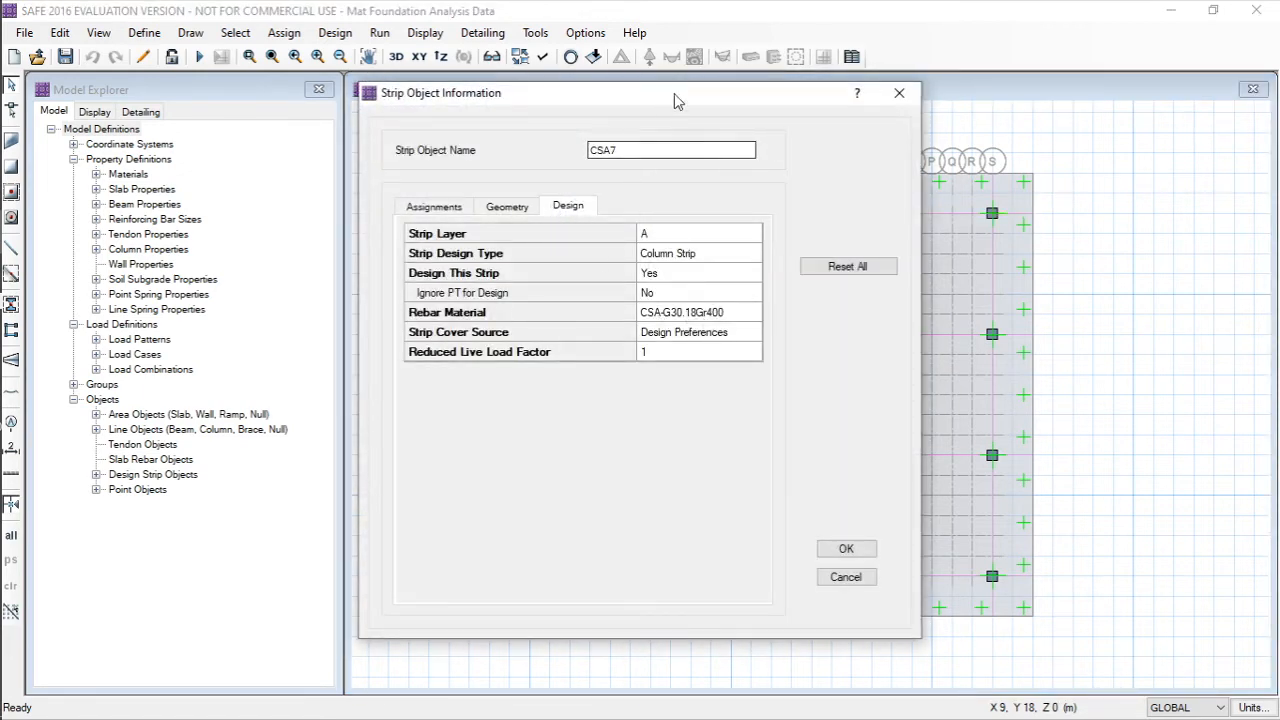
pyautogui.moveTo(674, 100); pyautogui.dragTo(471, 104)
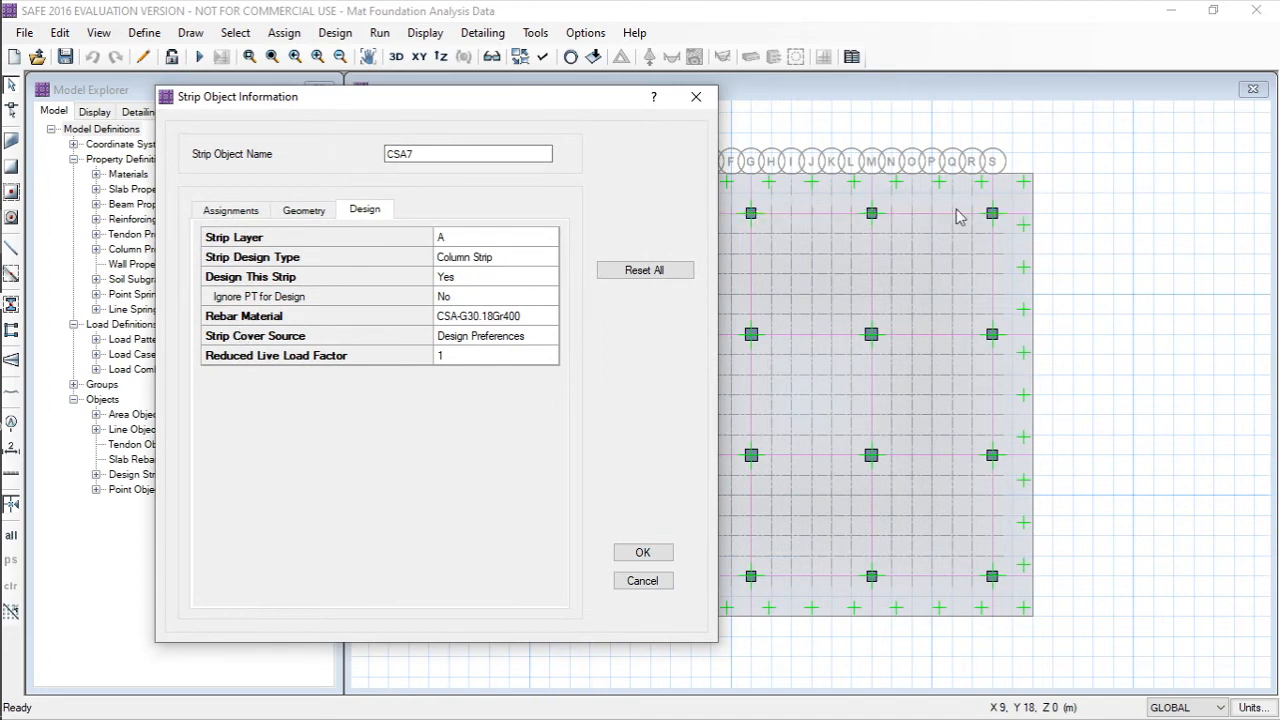
pyautogui.click(514, 316)
pyautogui.click(550, 316)
pyautogui.moveTo(620, 143); pyautogui.dragTo(523, 145)
pyautogui.click(620, 326)
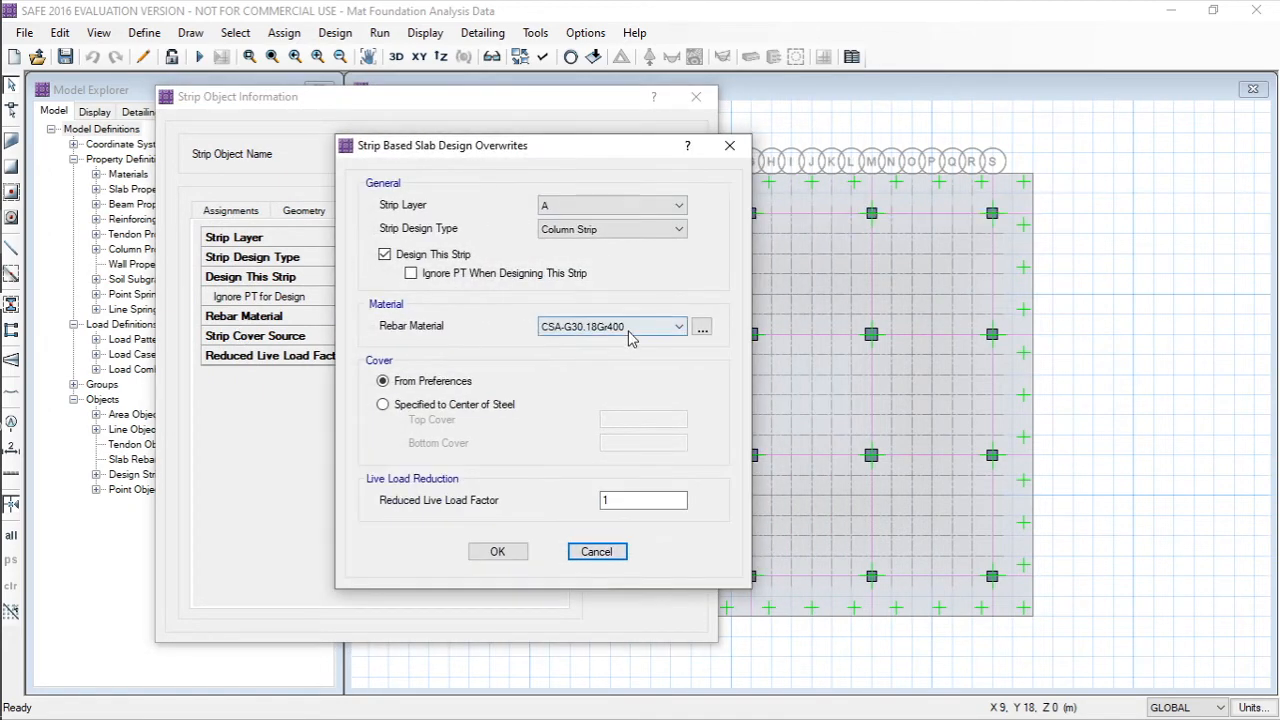
pyautogui.click(587, 357)
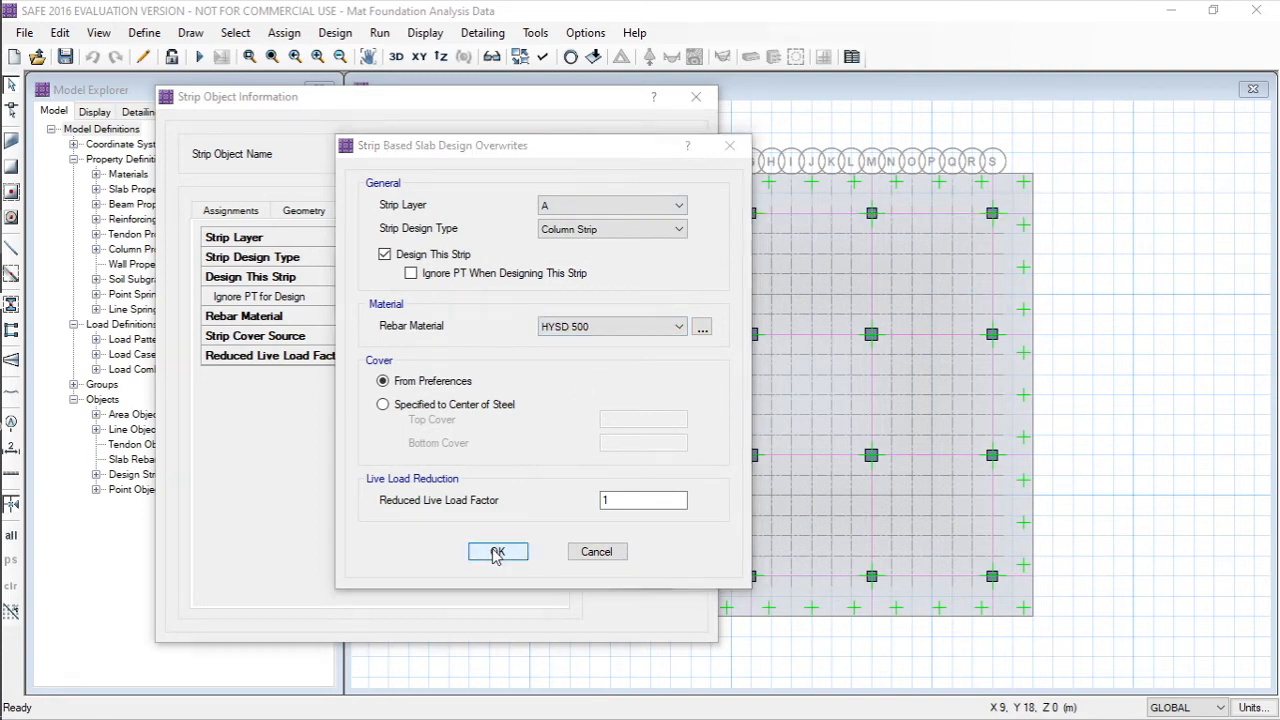
pyautogui.click(497, 551)
pyautogui.click(627, 552)
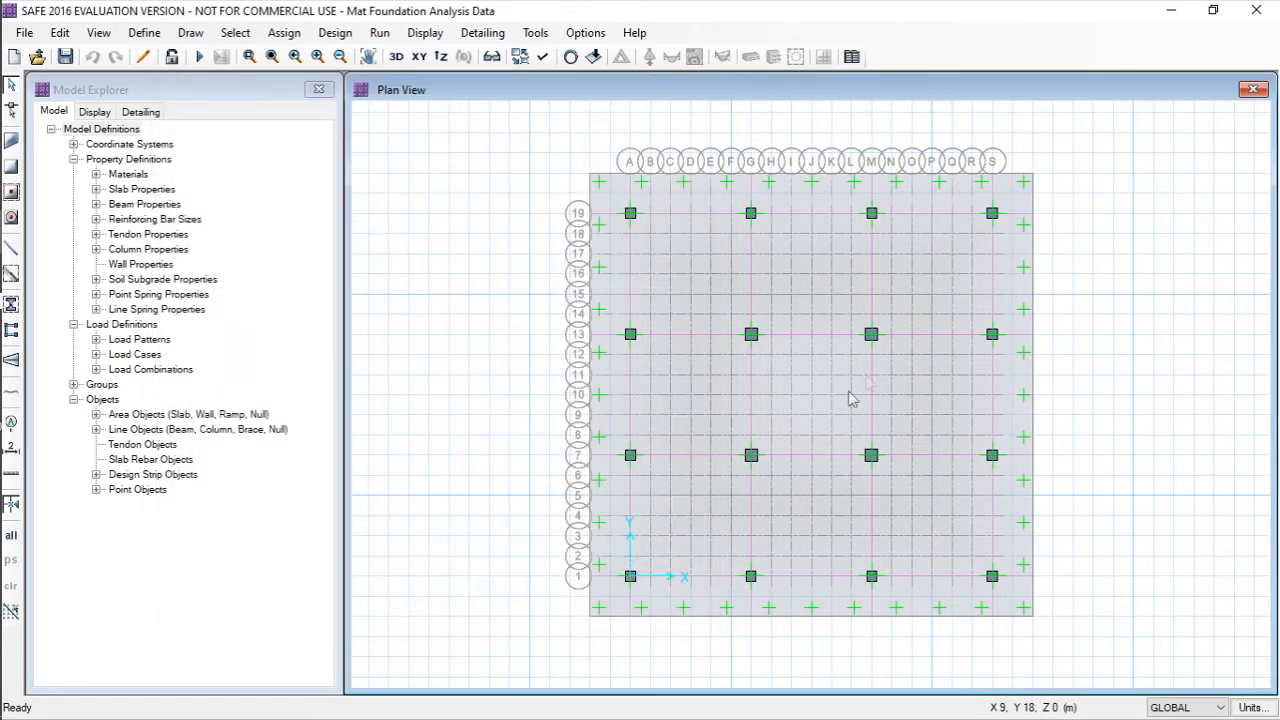
# - Set the rebar material of the layer A column strip along grid line 13 to HYSD 500
pyautogui.rightClick(926, 342)
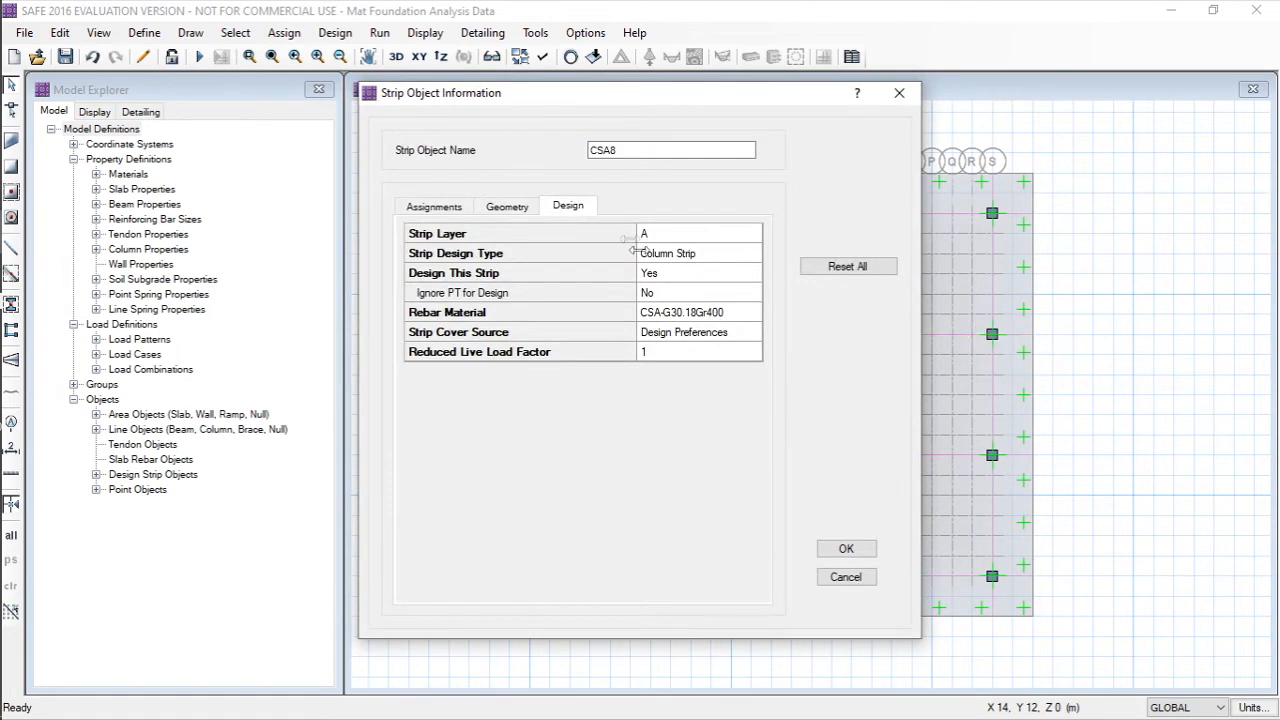
pyautogui.doubleClick(716, 318)
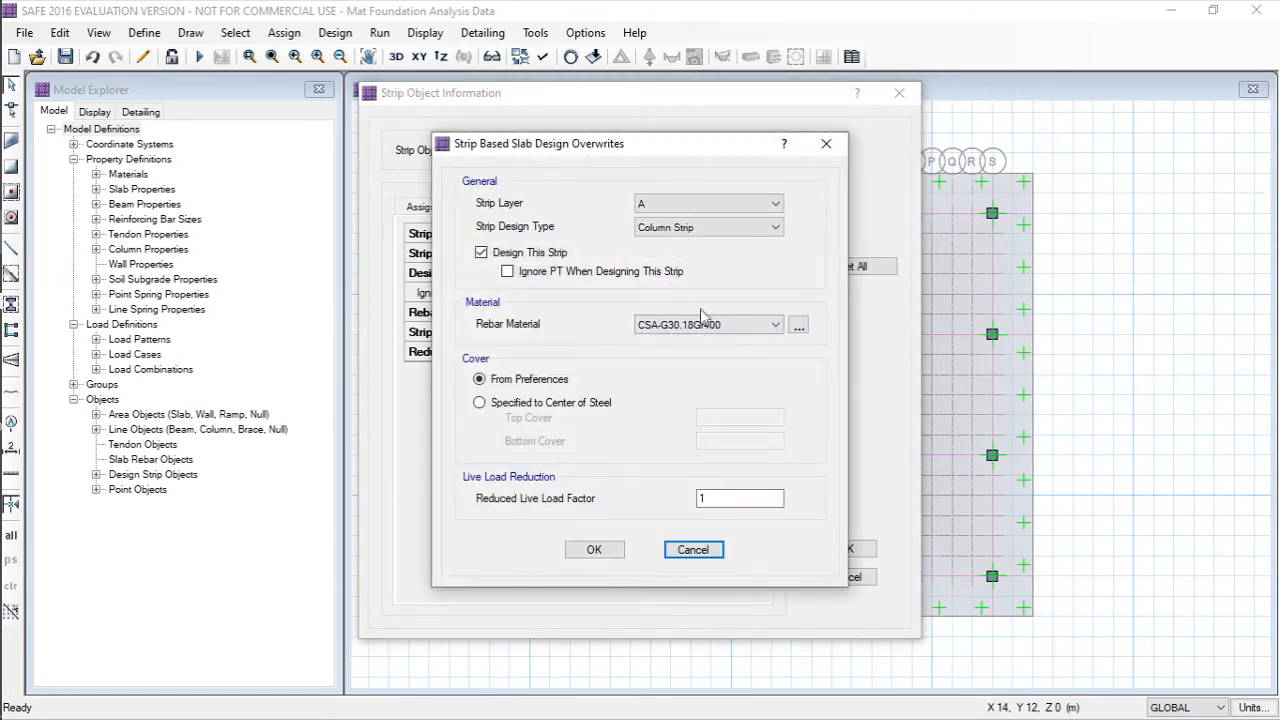
pyautogui.click(704, 327)
pyautogui.click(671, 354)
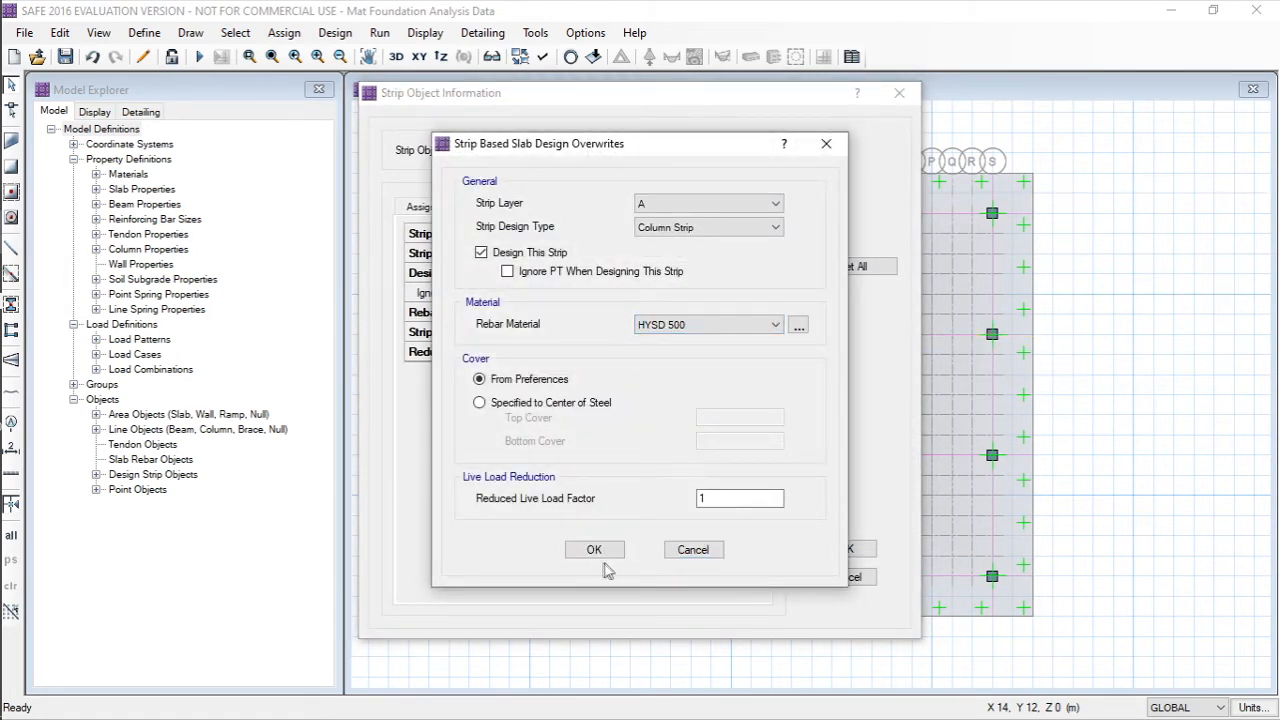
pyautogui.click(596, 550)
pyautogui.press('Return')
# - Set the rebar material of the layer A column strip along grid line 7 to HYSD 500
pyautogui.rightClick(952, 466)
pyautogui.doubleClick(729, 314)
pyautogui.click(704, 327)
pyautogui.click(671, 354)
pyautogui.click(588, 546)
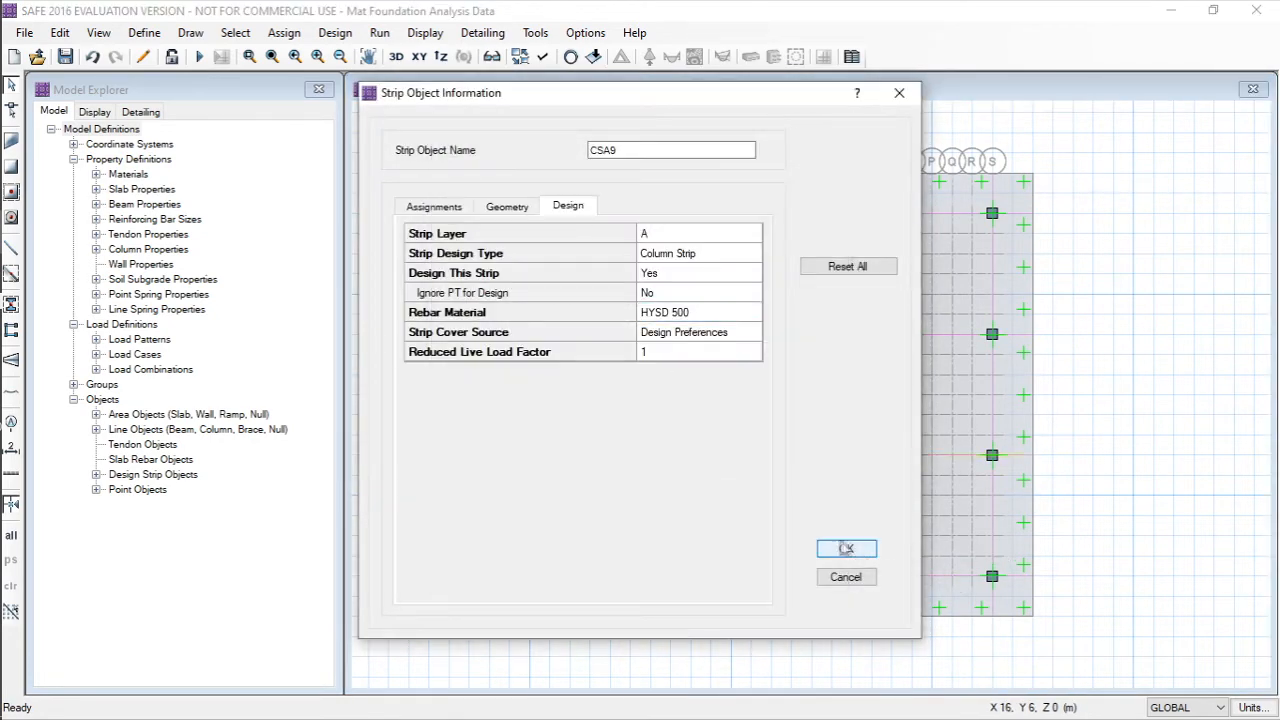
pyautogui.click(846, 549)
# - Set the rebar material of the column strip along grid line S to HYSD 500
pyautogui.rightClick(990, 565)
pyautogui.doubleClick(700, 312)
pyautogui.click(704, 323)
pyautogui.click(671, 354)
pyautogui.click(637, 546)
pyautogui.click(846, 549)
# - Set the rebar material of the layer B column strip along grid line M to HYSD 500
pyautogui.rightClick(995, 523)
pyautogui.doubleClick(700, 312)
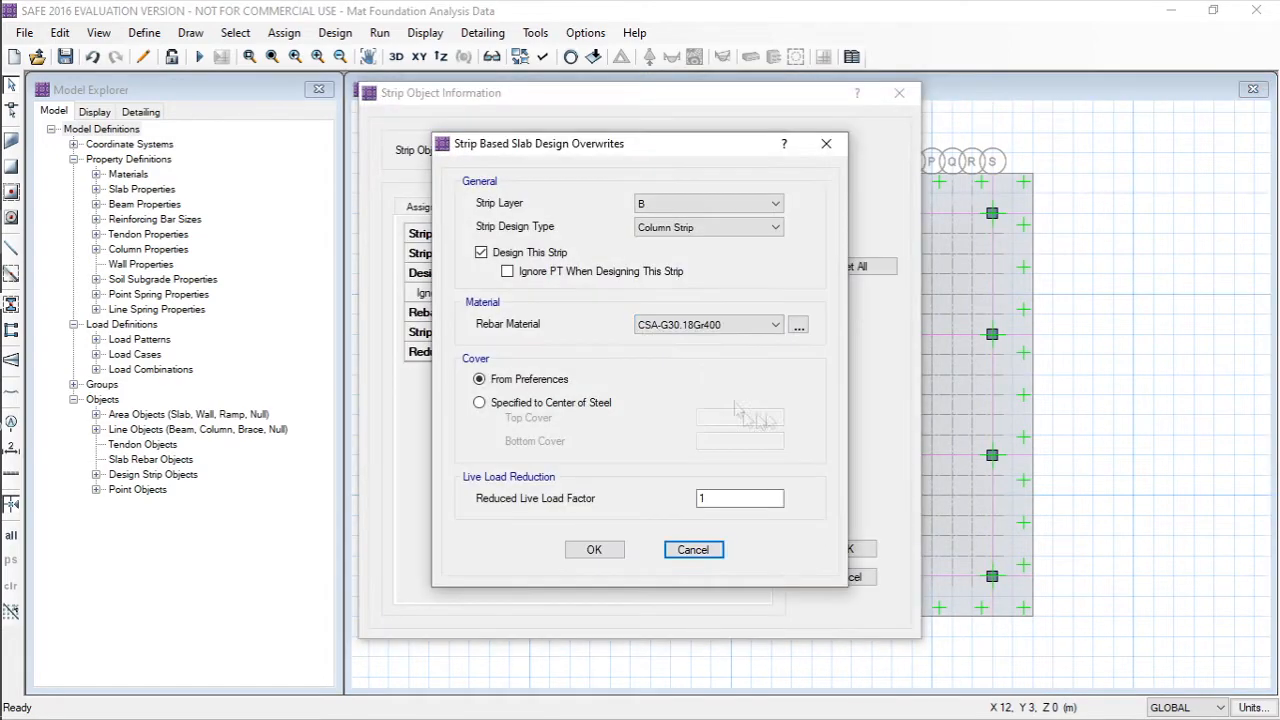
pyautogui.click(706, 325)
pyautogui.click(680, 354)
pyautogui.click(602, 550)
pyautogui.click(834, 553)
# - Set the rebar material of the column strip along grid line G to HYSD 500
pyautogui.rightClick(750, 514)
pyautogui.doubleClick(736, 312)
pyautogui.click(708, 325)
pyautogui.click(680, 354)
pyautogui.click(594, 550)
pyautogui.click(846, 549)
# - Set the rebar material of the layer B column strip along grid line A to HYSD 500
pyautogui.rightClick(992, 480)
pyautogui.doubleClick(700, 312)
pyautogui.click(706, 325)
pyautogui.click(680, 354)
pyautogui.click(594, 550)
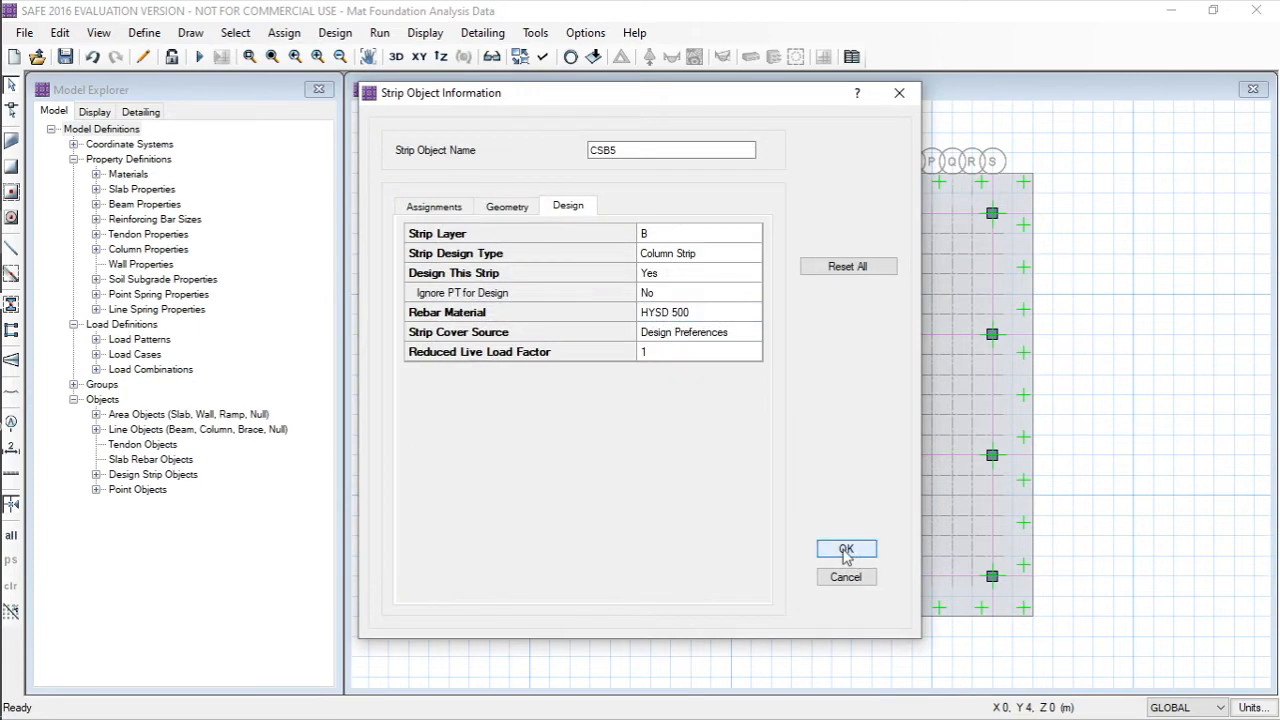
pyautogui.click(846, 550)
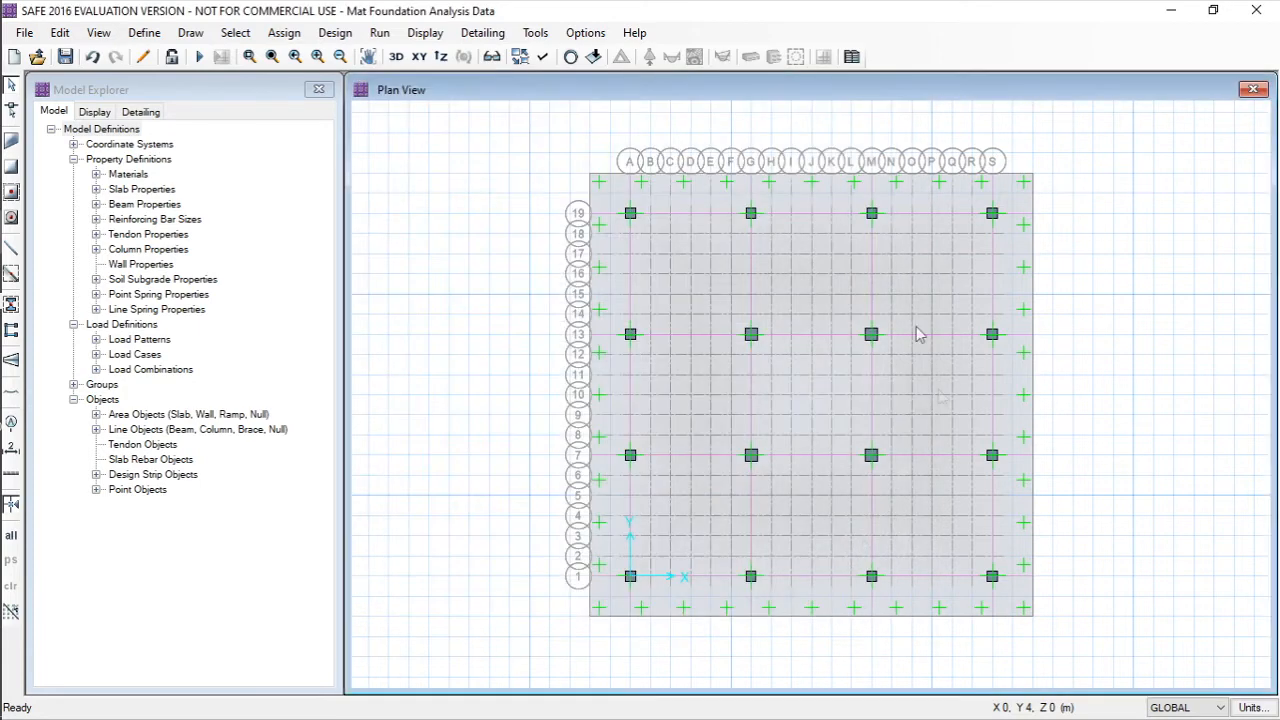
# - Review the design information of the column strips along grid lines 19 and M
pyautogui.rightClick(685, 218)
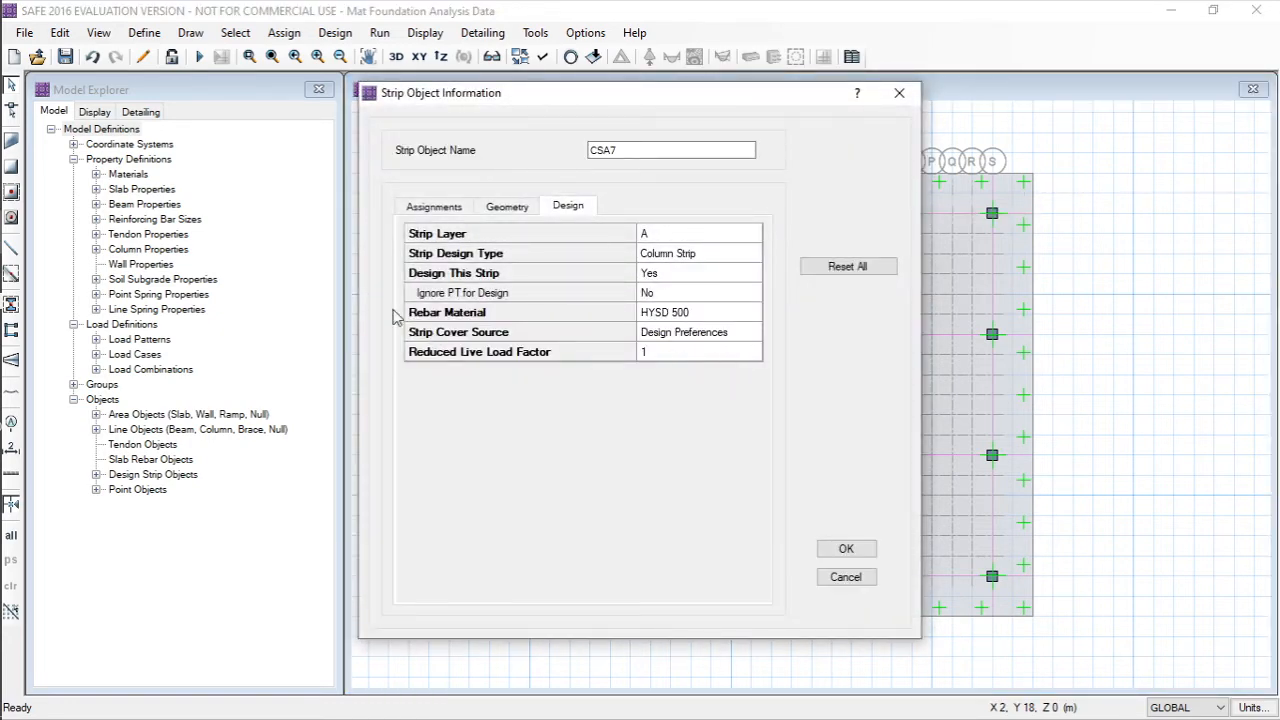
pyautogui.click(846, 578)
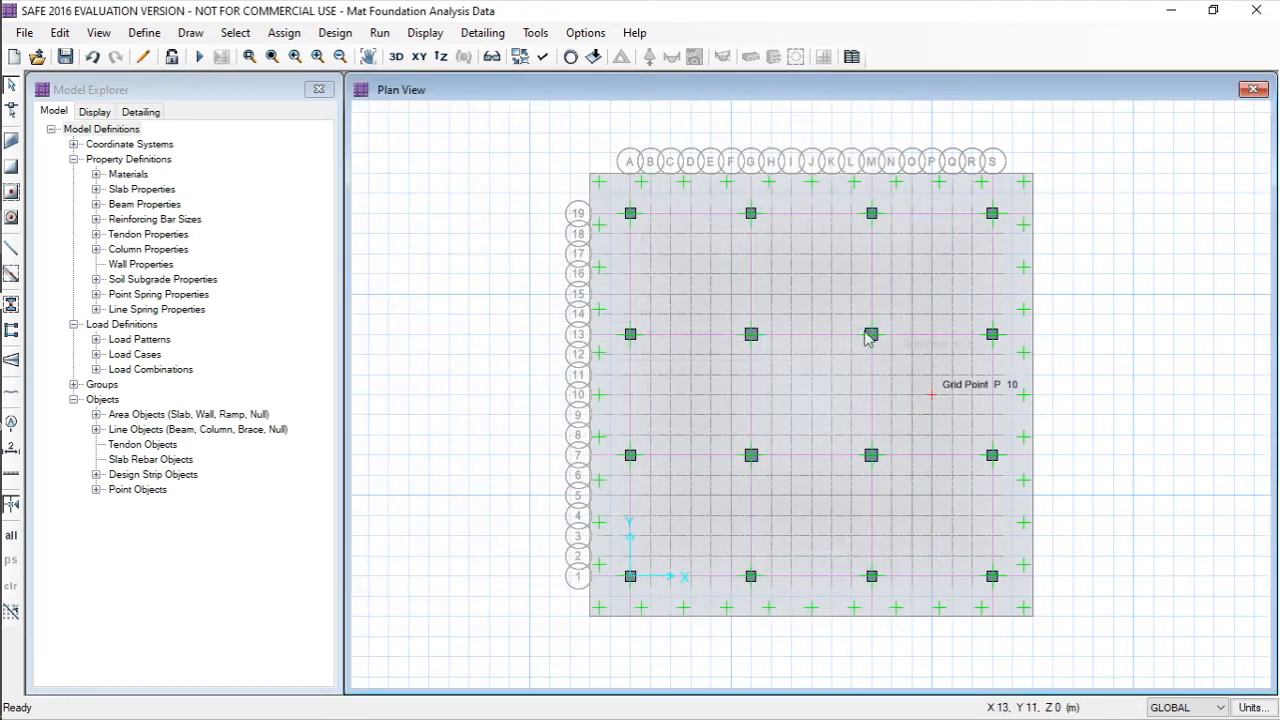
pyautogui.rightClick(875, 297)
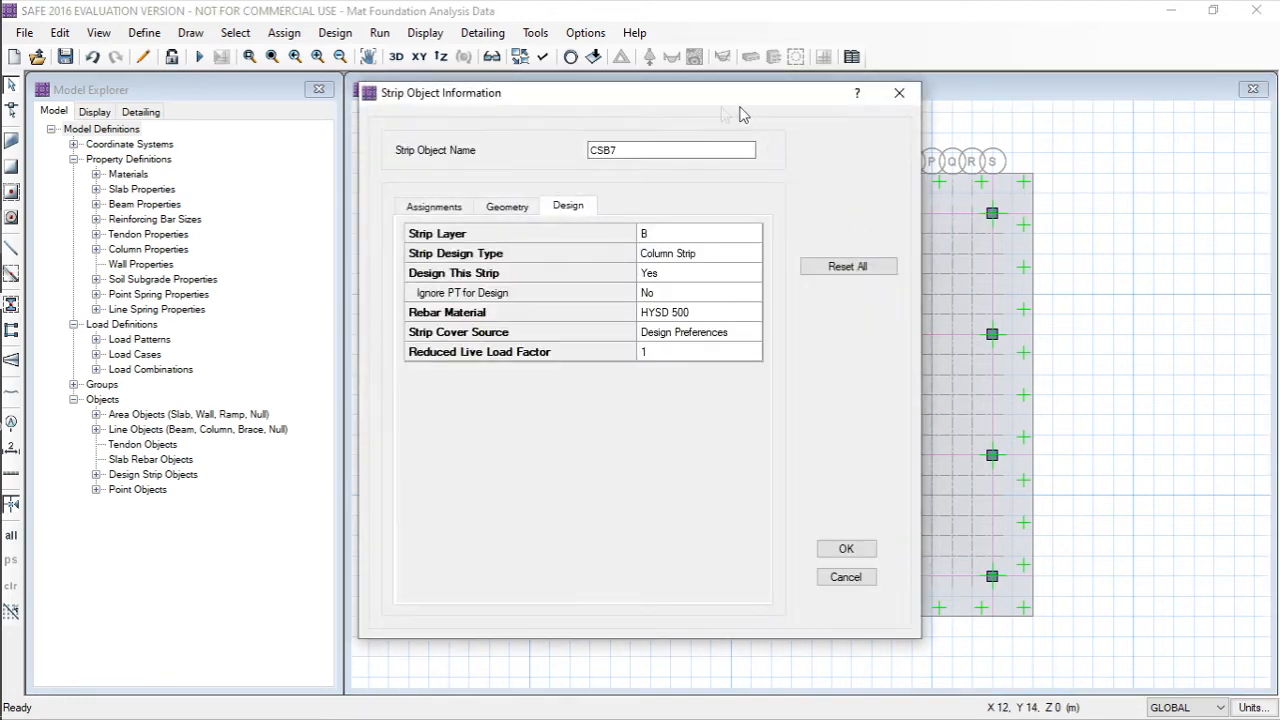
pyautogui.moveTo(655, 100); pyautogui.dragTo(544, 101)
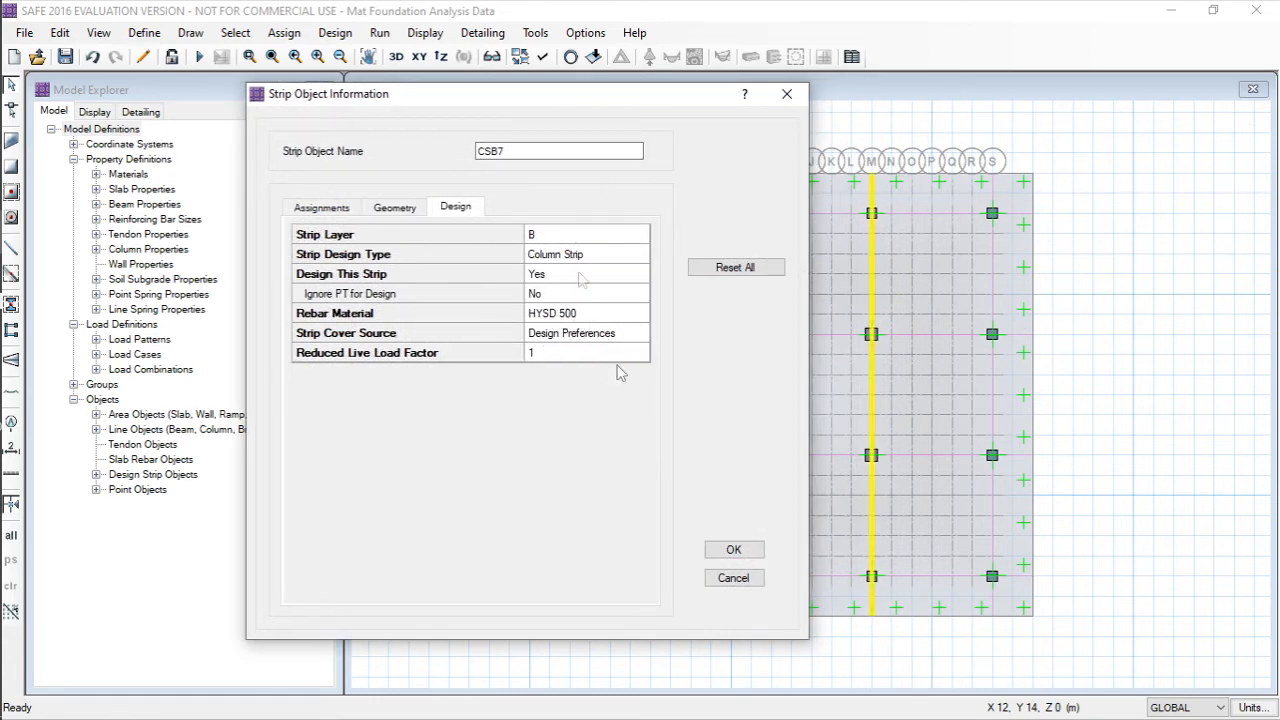
pyautogui.click(734, 550)
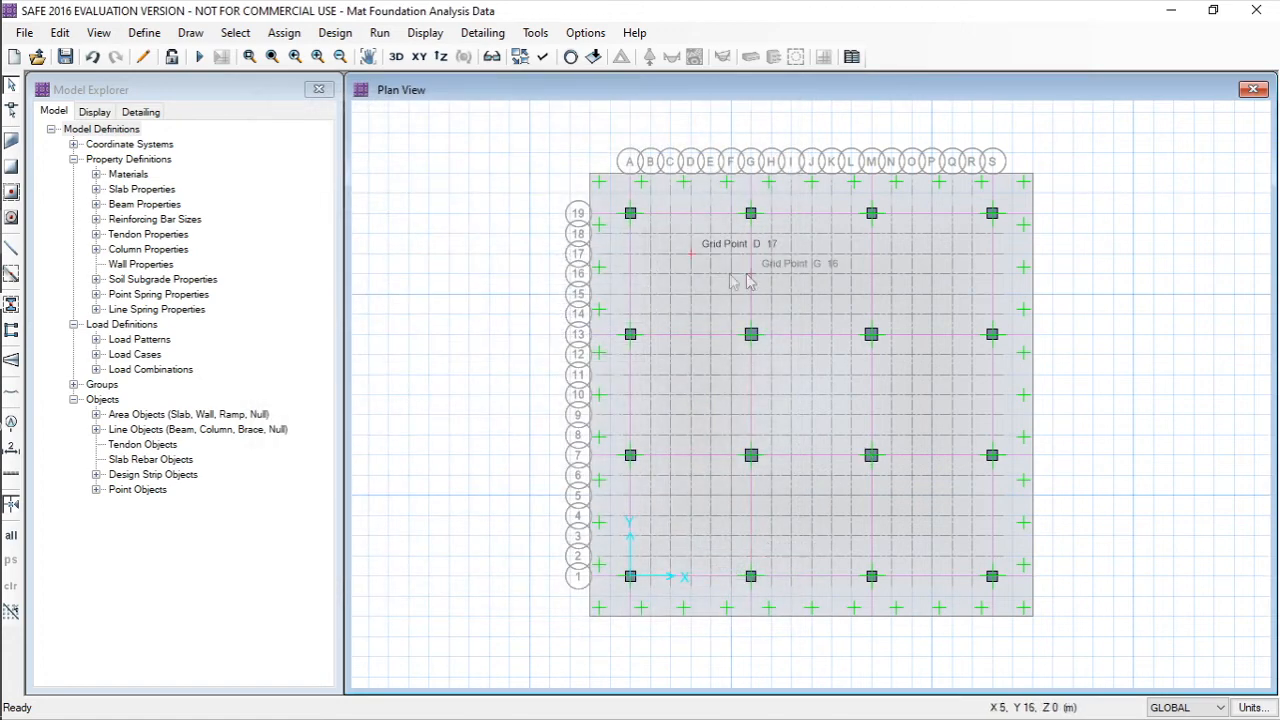
# - Inspect the mat slab's assignments, design settings and load assignments near the column at grid point A-19
pyautogui.scroll(3, 631, 218)
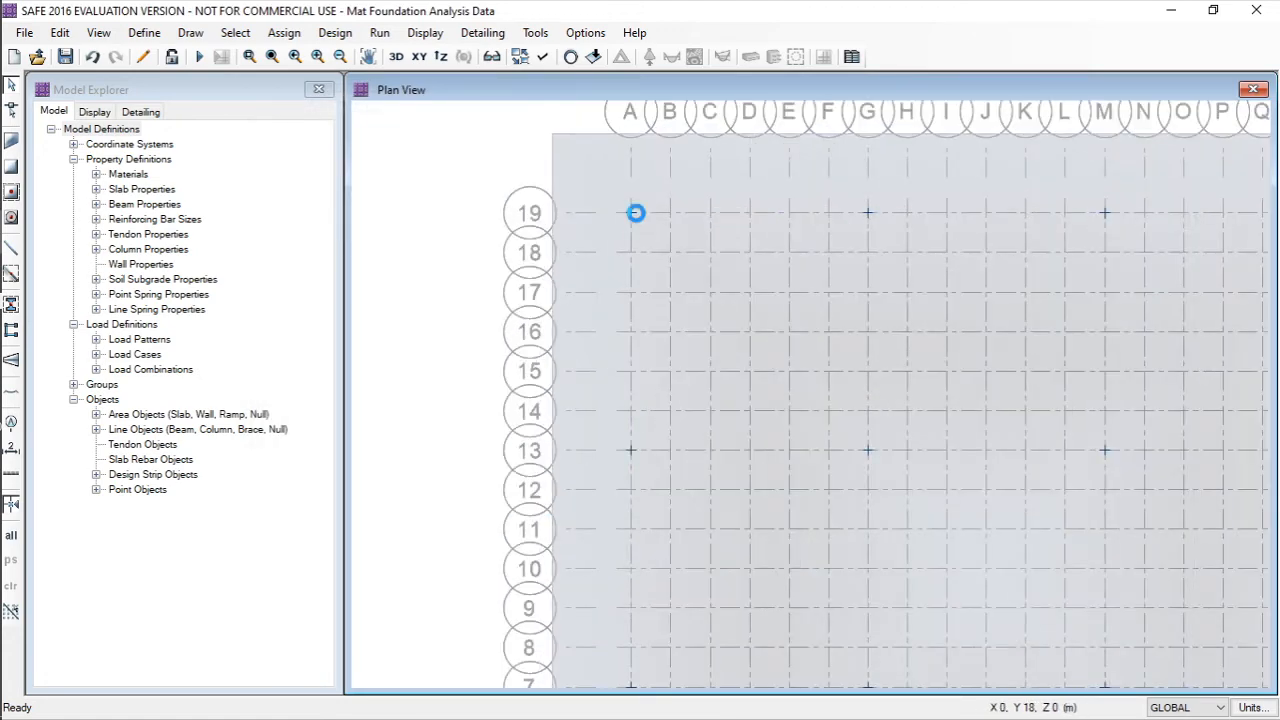
pyautogui.scroll(2, 641, 225)
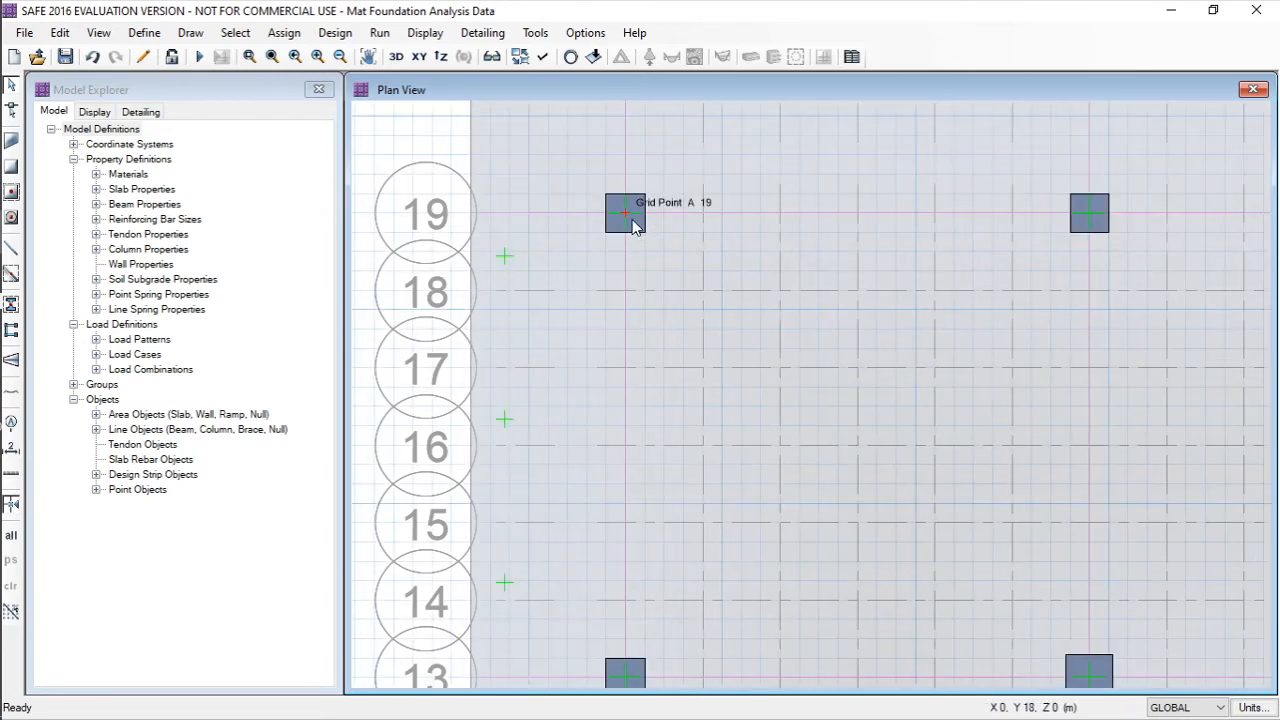
pyautogui.scroll(2, 632, 219)
pyautogui.rightClick(632, 220)
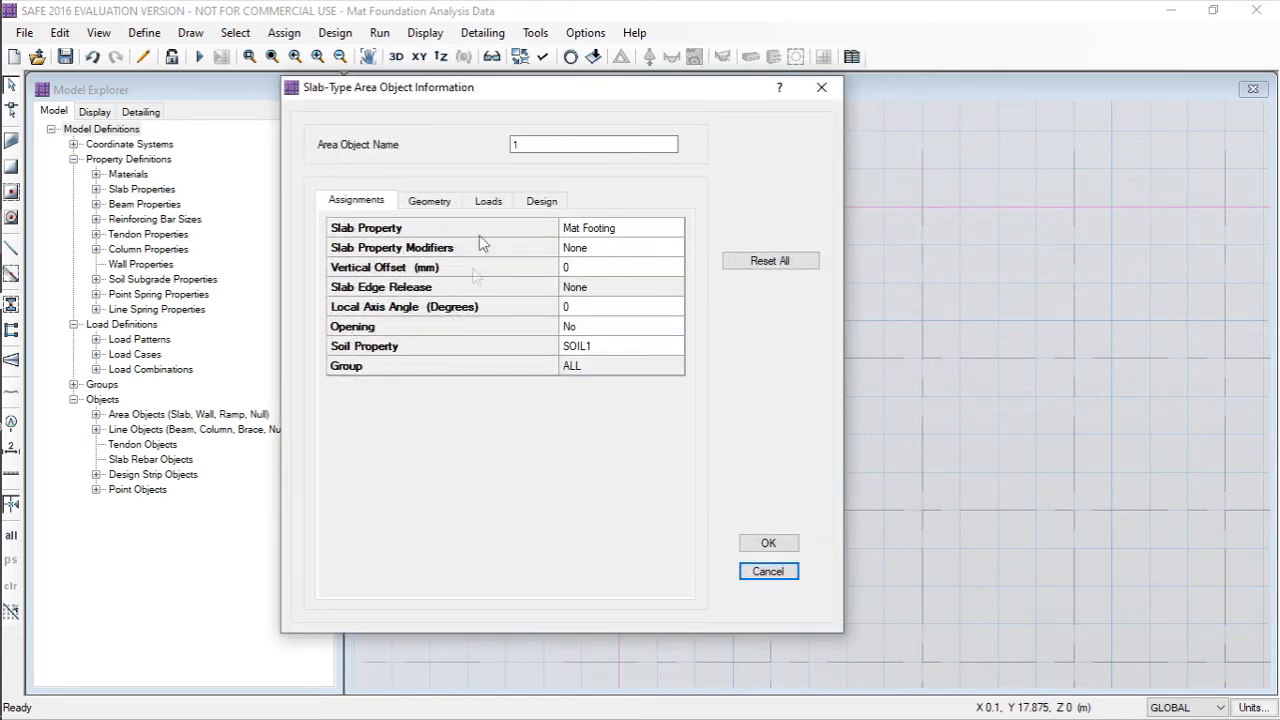
pyautogui.click(532, 204)
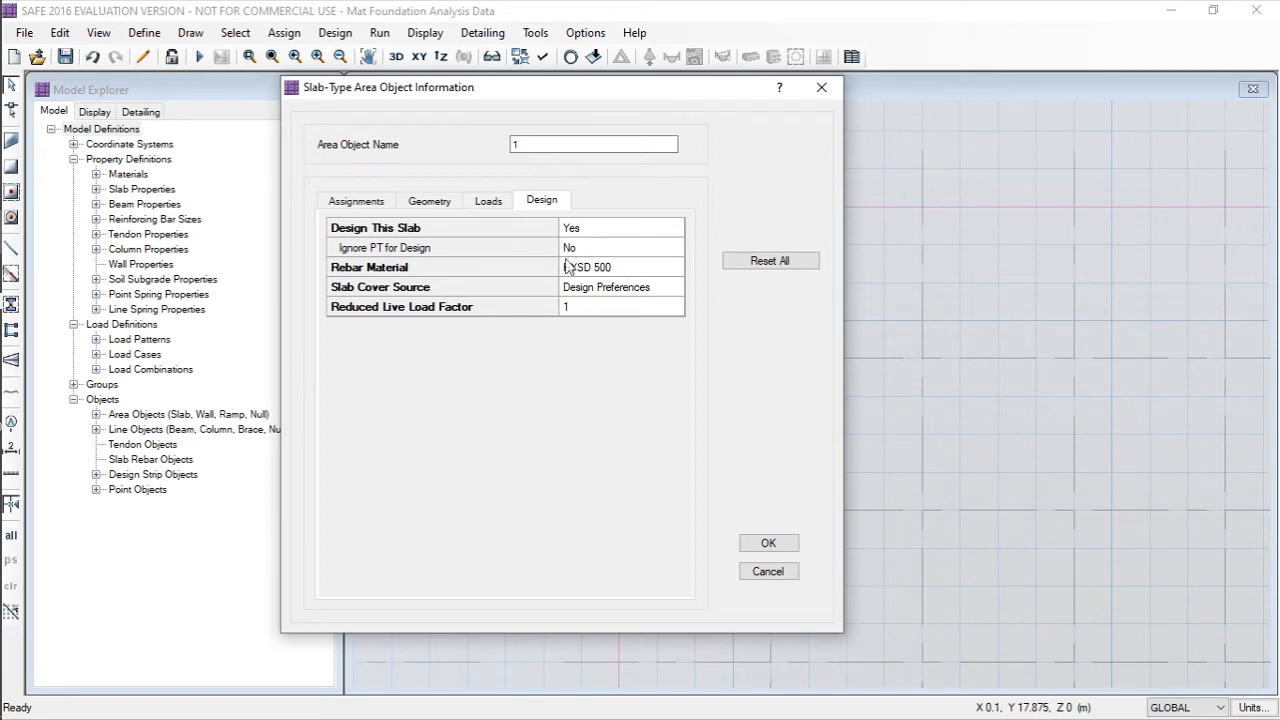
pyautogui.click(486, 202)
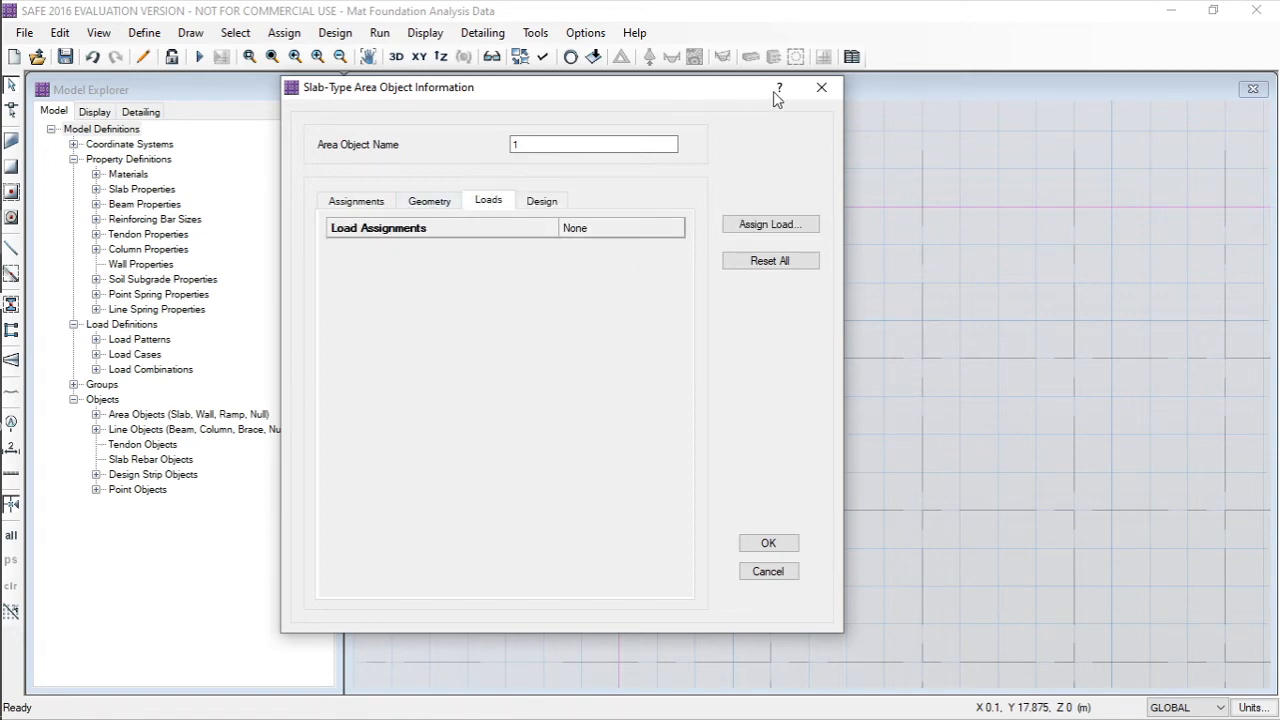
pyautogui.click(821, 88)
# - Review the dead and live point loads assigned to the column point at grid A-19
pyautogui.rightClick(619, 208)
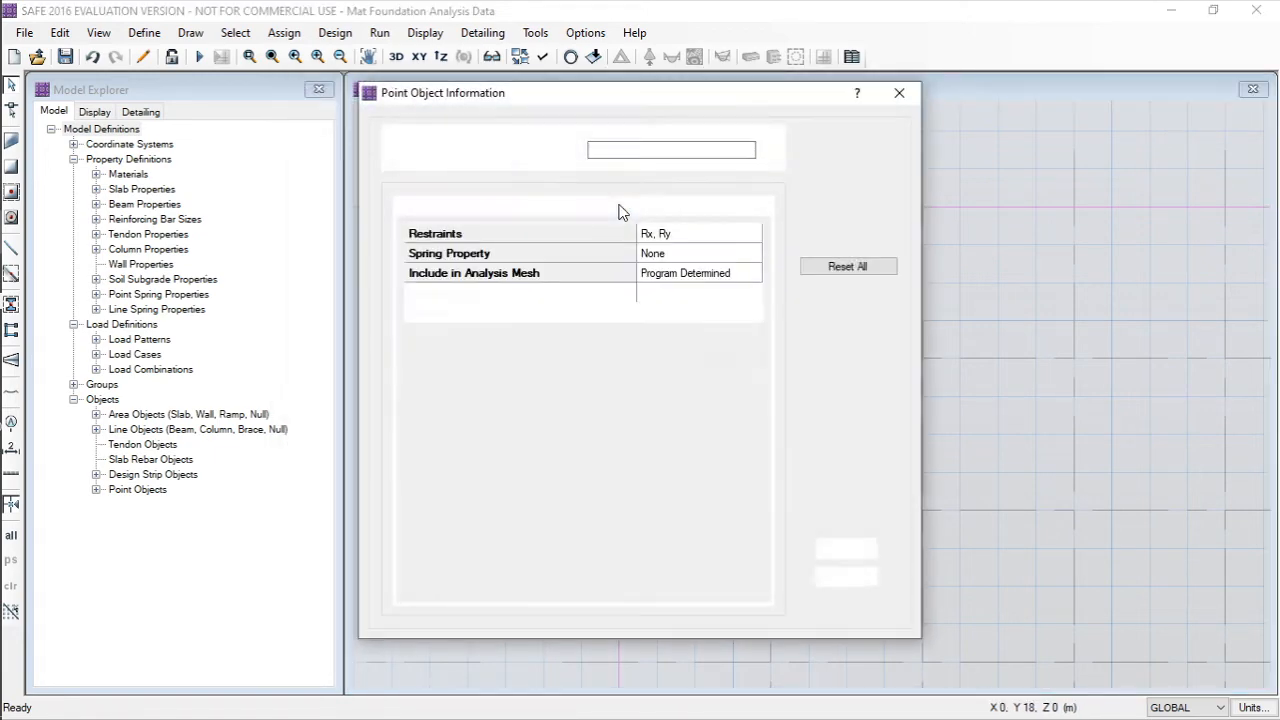
pyautogui.click(567, 206)
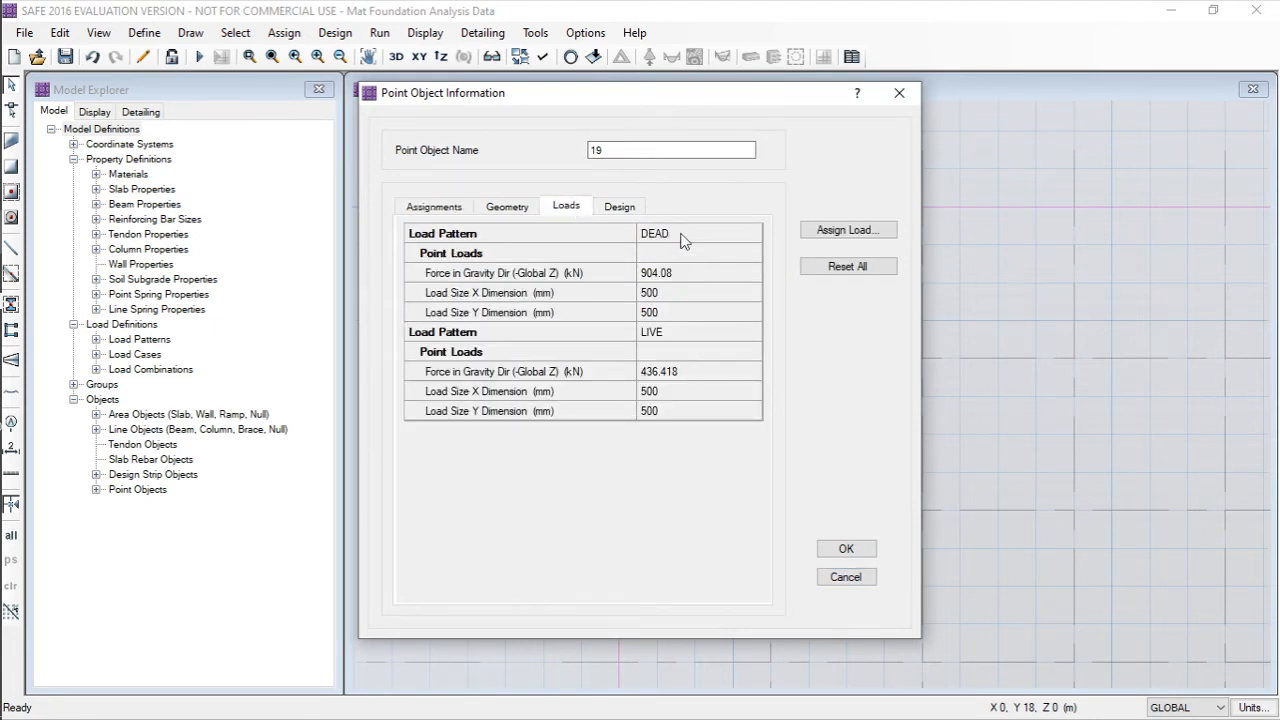
pyautogui.click(898, 93)
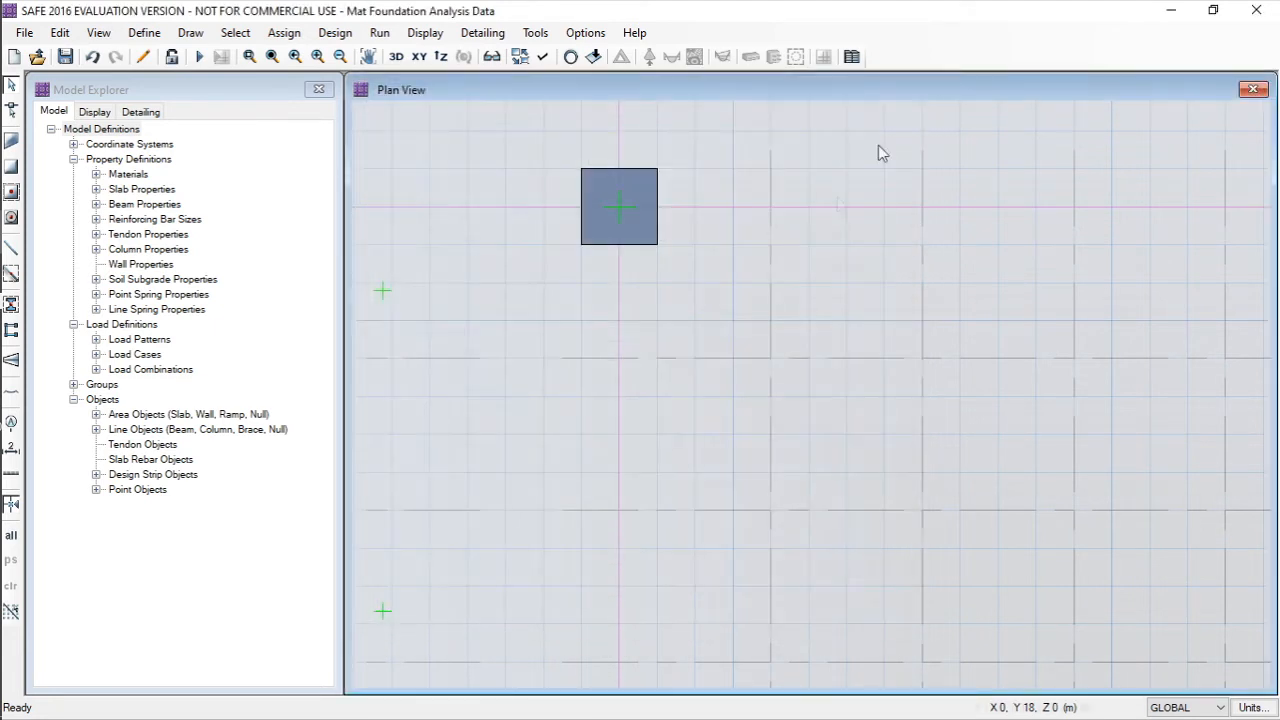
# - Restore the full plan and show the mat model in 3-D with the slab and columns extruded
pyautogui.click(420, 58)
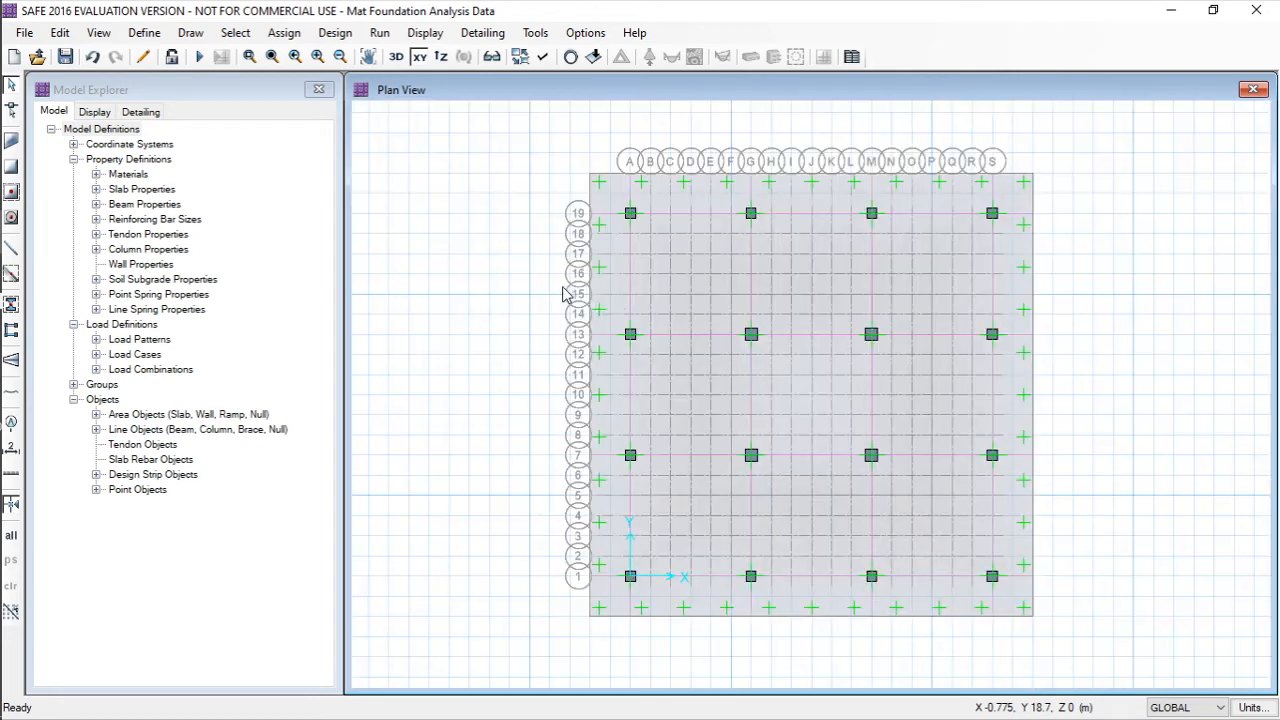
pyautogui.click(397, 57)
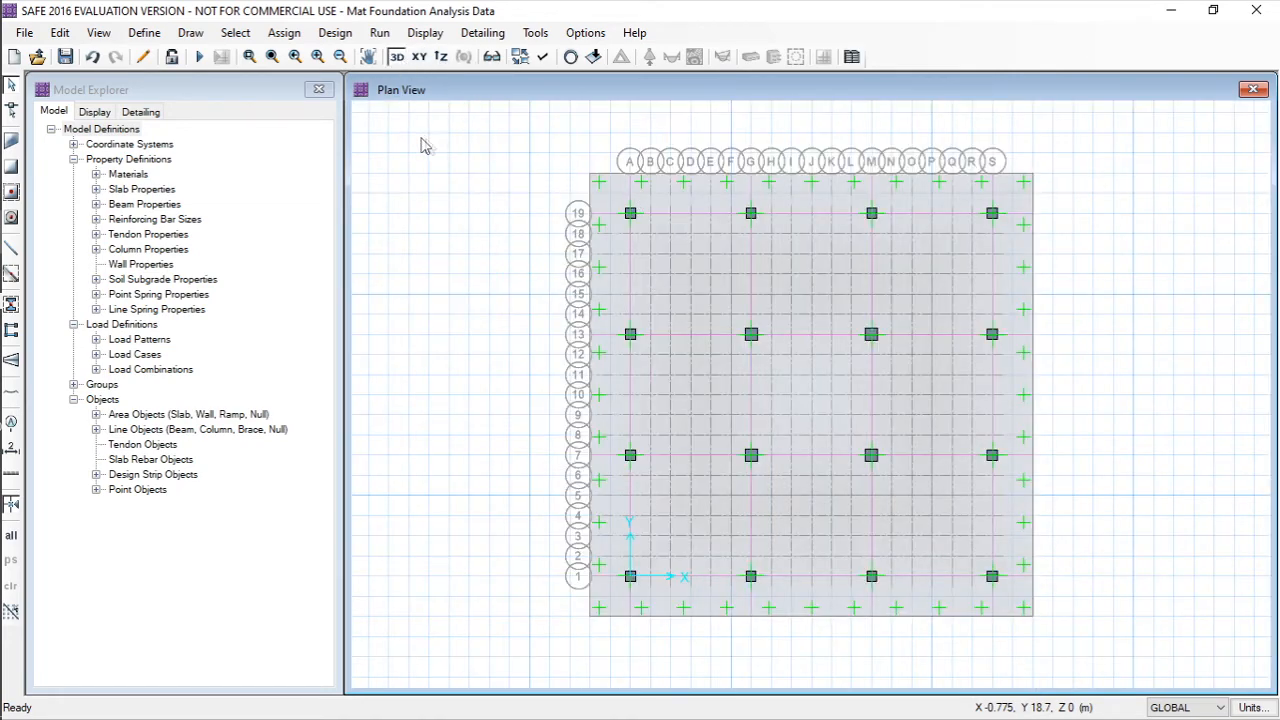
pyautogui.click(520, 57)
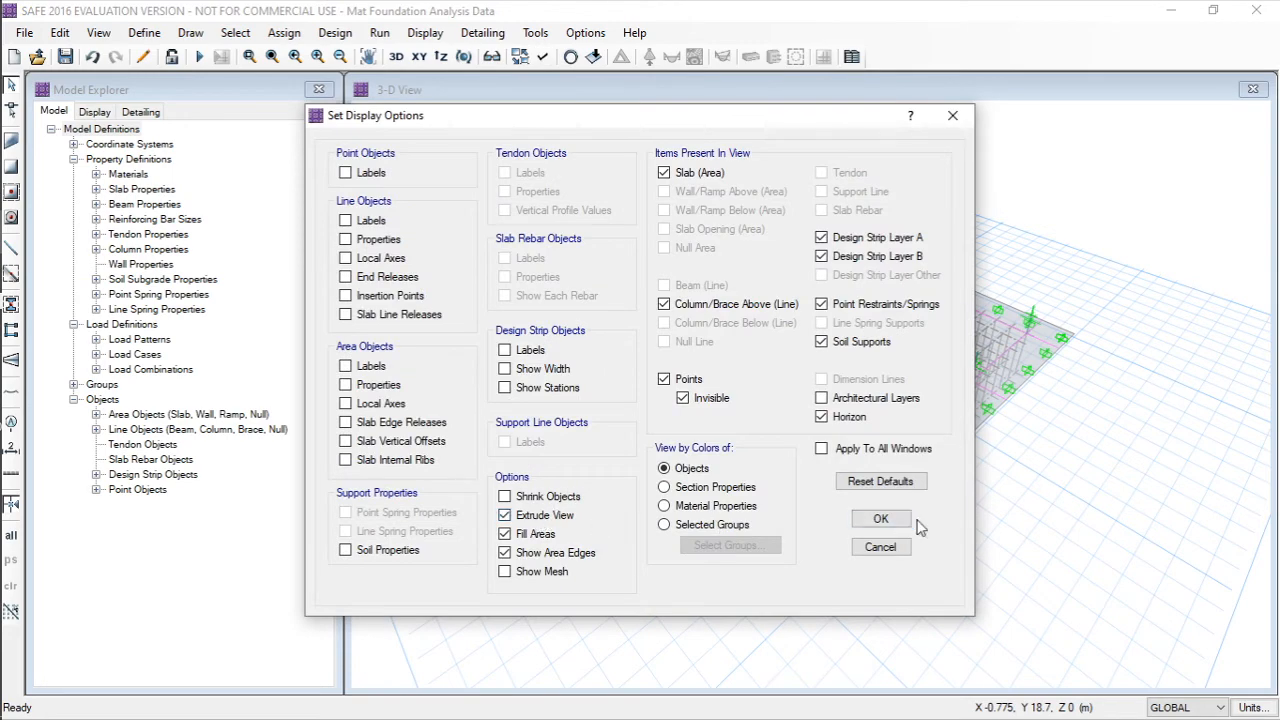
pyautogui.click(893, 520)
# - Show the DEAD point loads with their loading values on the 3-D mat model
pyautogui.click(594, 57)
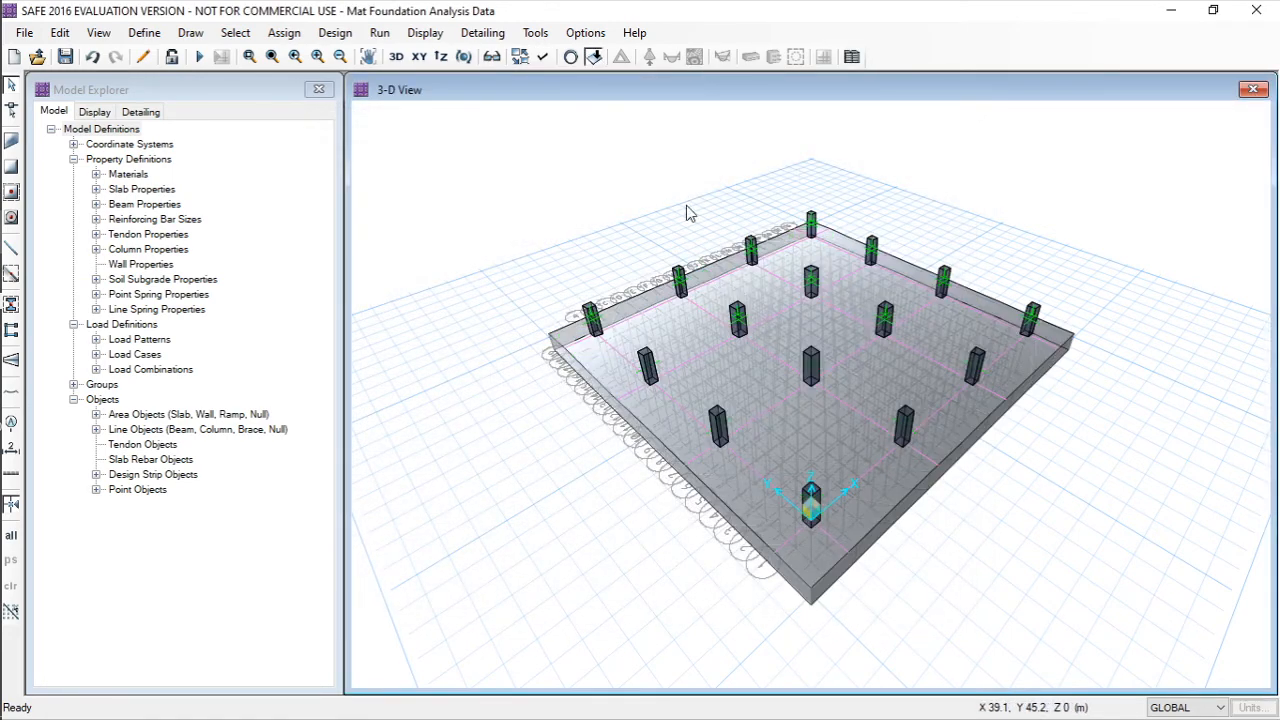
pyautogui.moveTo(614, 152); pyautogui.dragTo(294, 140)
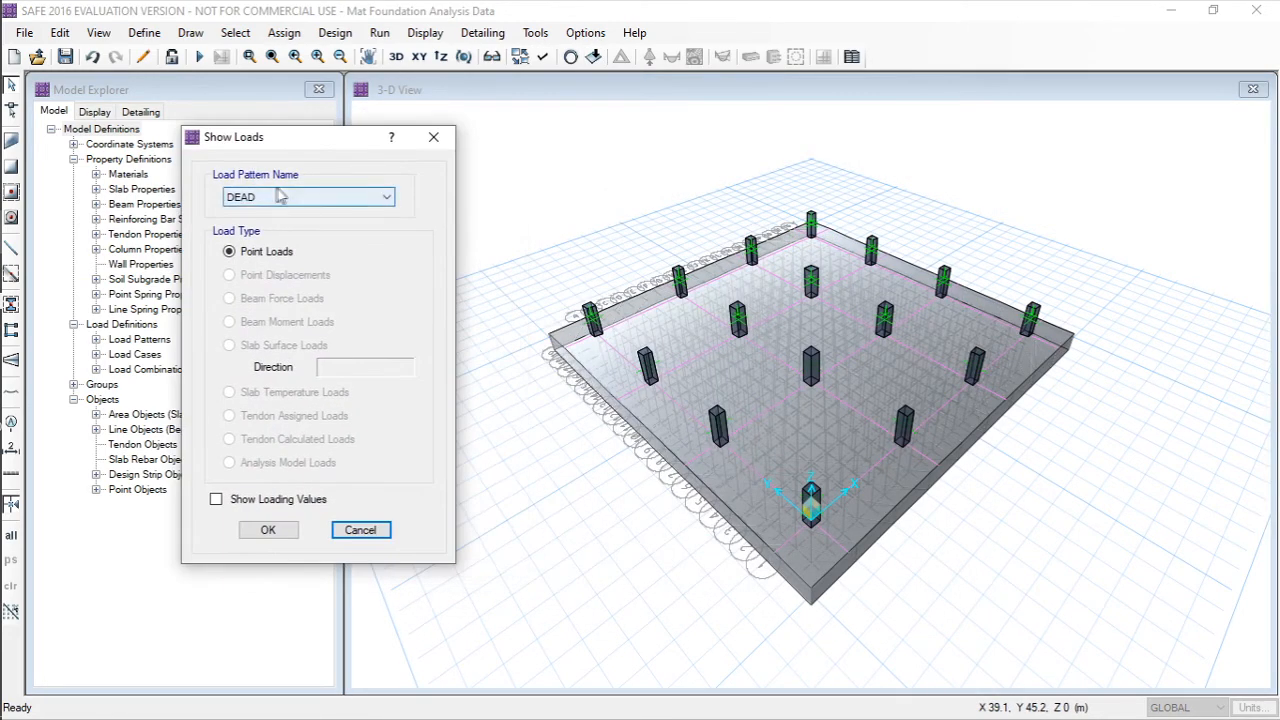
pyautogui.click(288, 499)
pyautogui.click(268, 530)
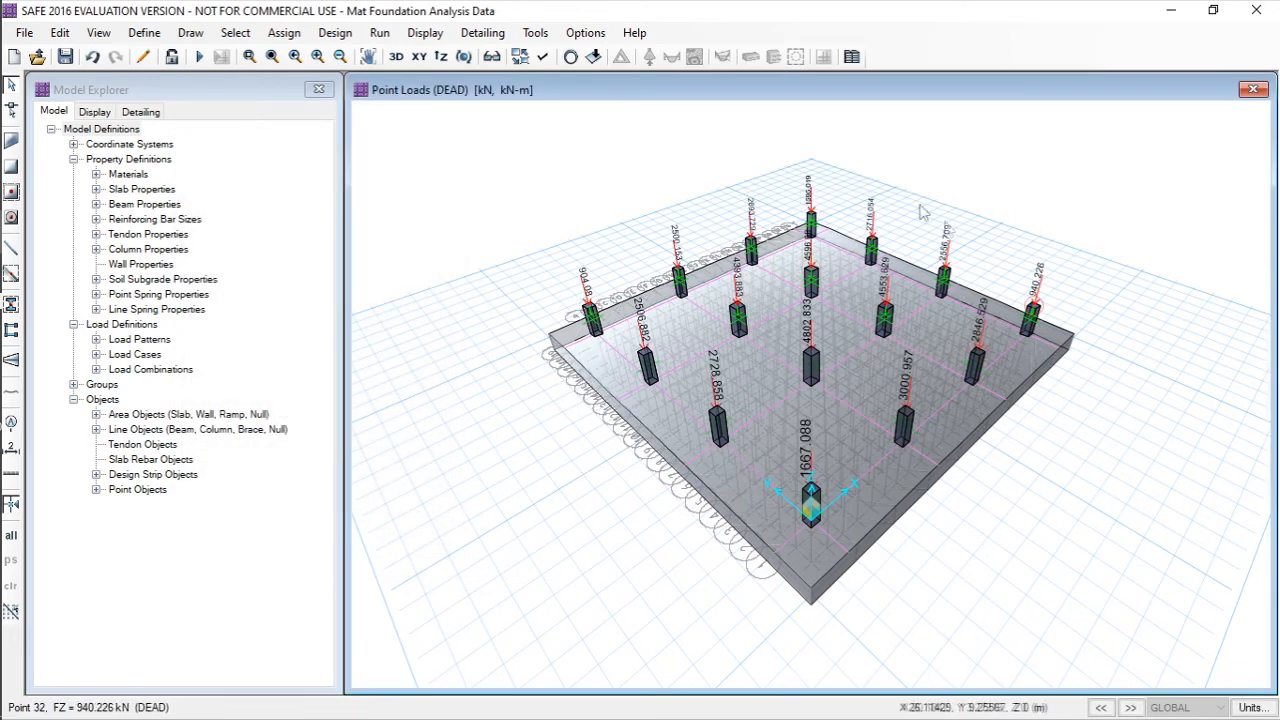
# - Switch the displayed point loads to the LIVE pattern, keeping the loading values shown
pyautogui.click(594, 57)
pyautogui.moveTo(586, 149); pyautogui.dragTo(150, 115)
pyautogui.click(165, 176)
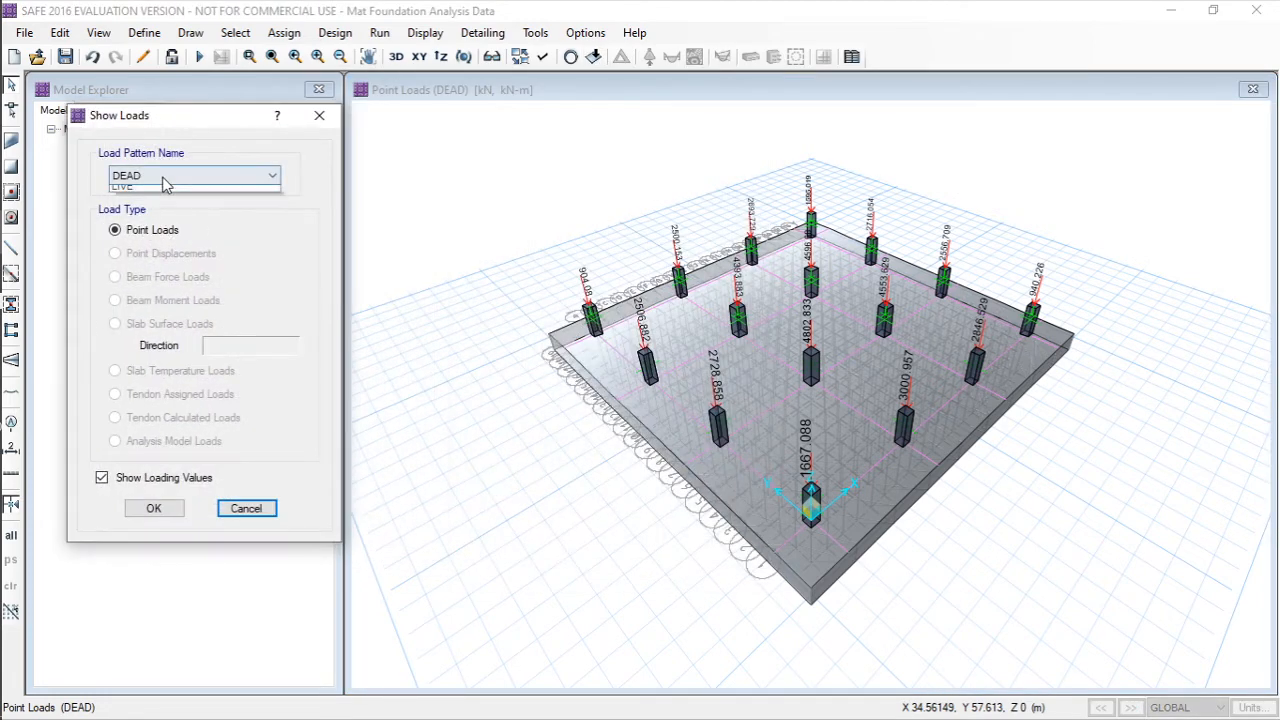
pyautogui.click(160, 200)
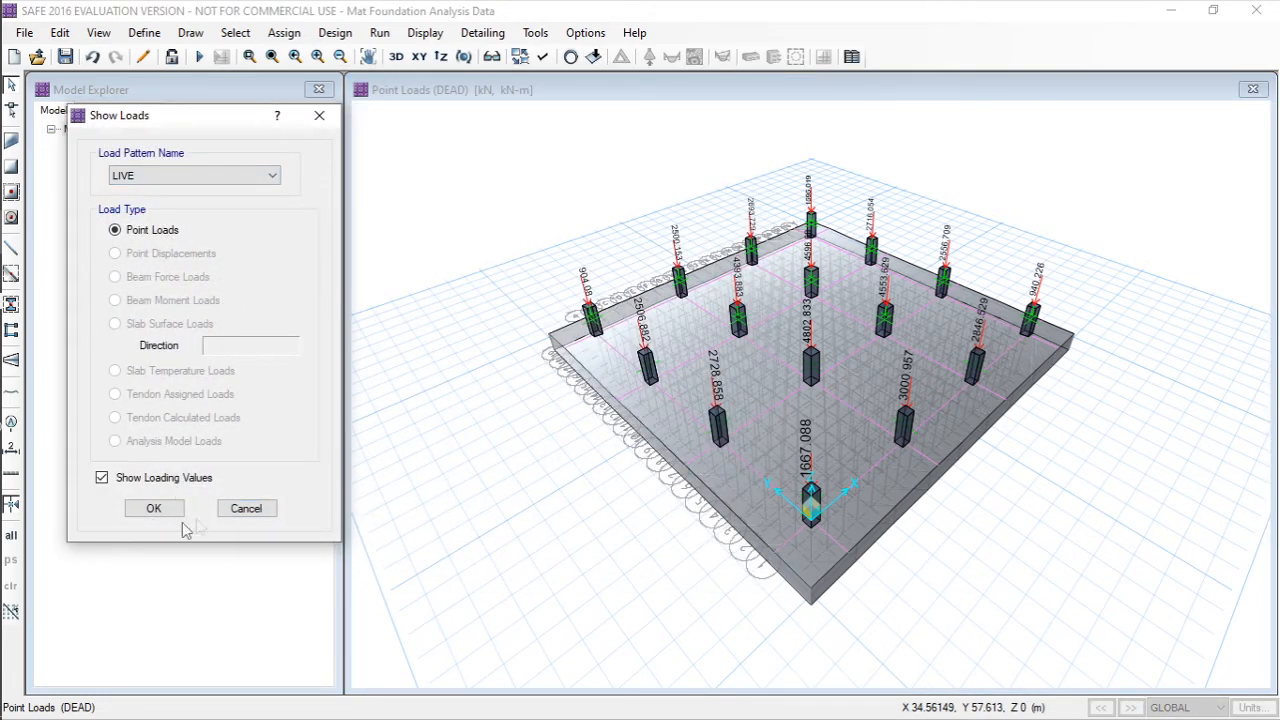
pyautogui.click(153, 509)
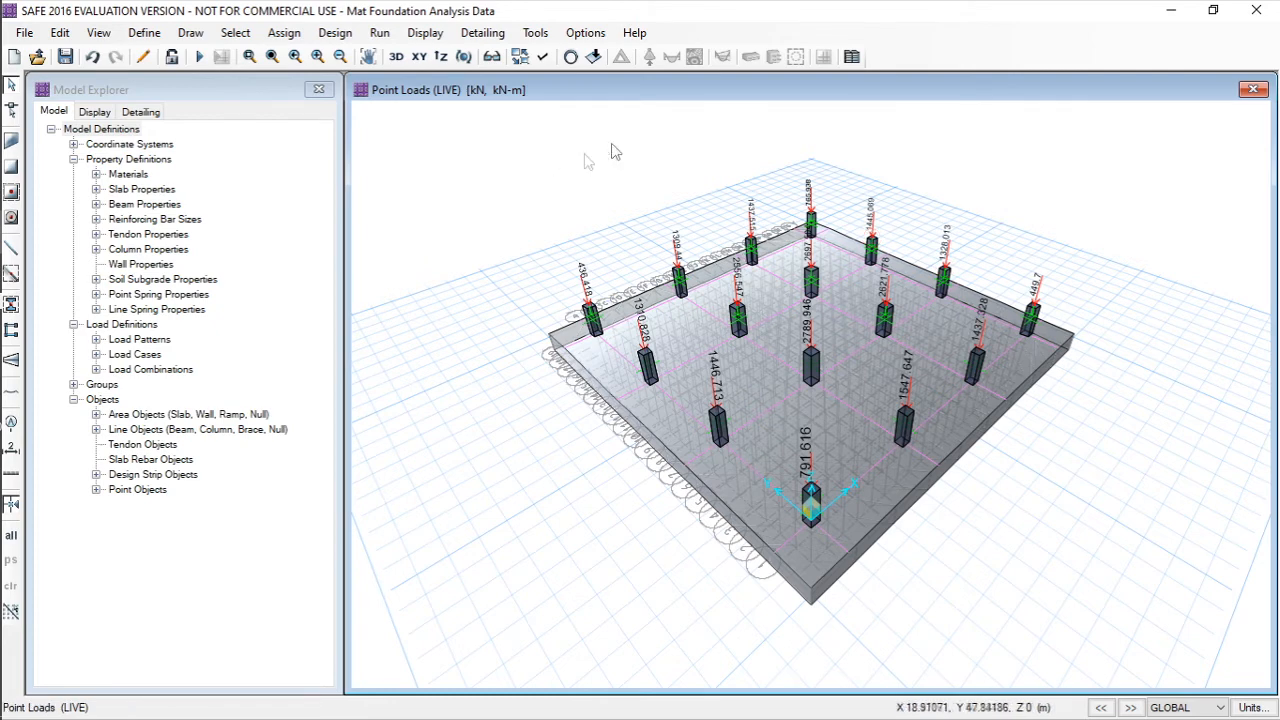
# - Return to the plan view and review the design preferences for the design code and the minimum slab cover
pyautogui.click(418, 57)
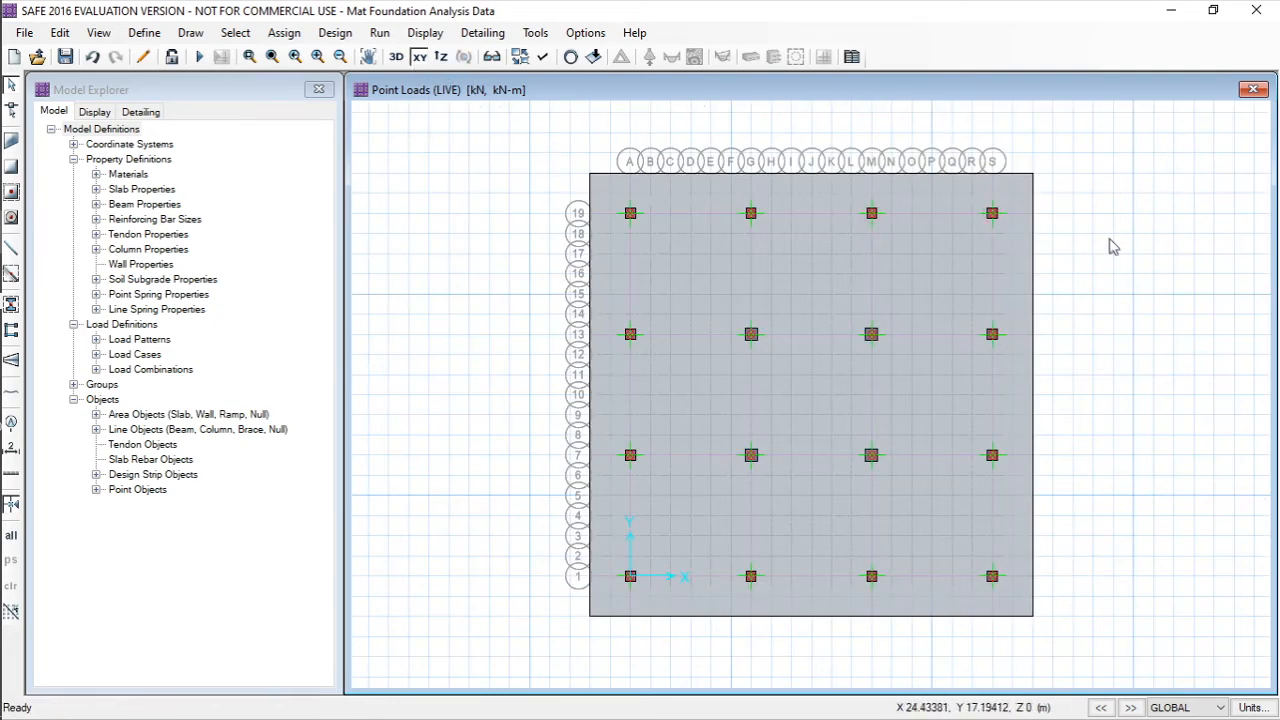
pyautogui.click(335, 33)
pyautogui.click(390, 53)
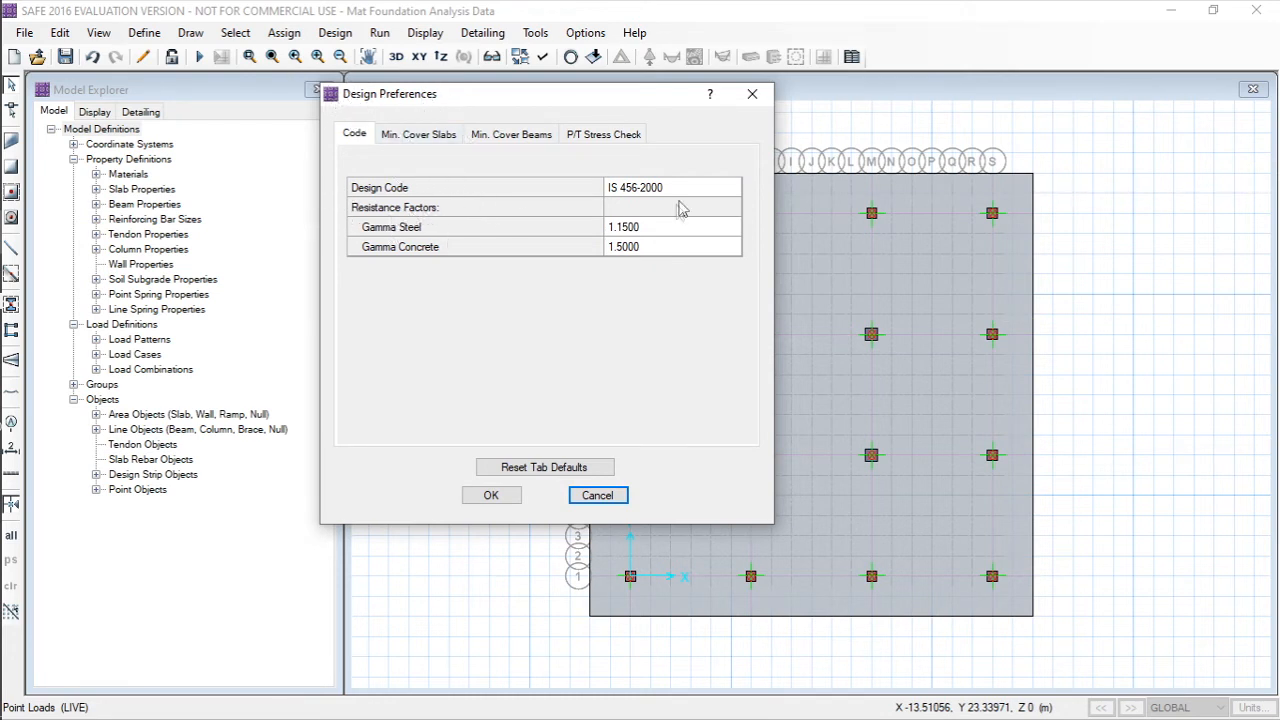
pyautogui.click(422, 134)
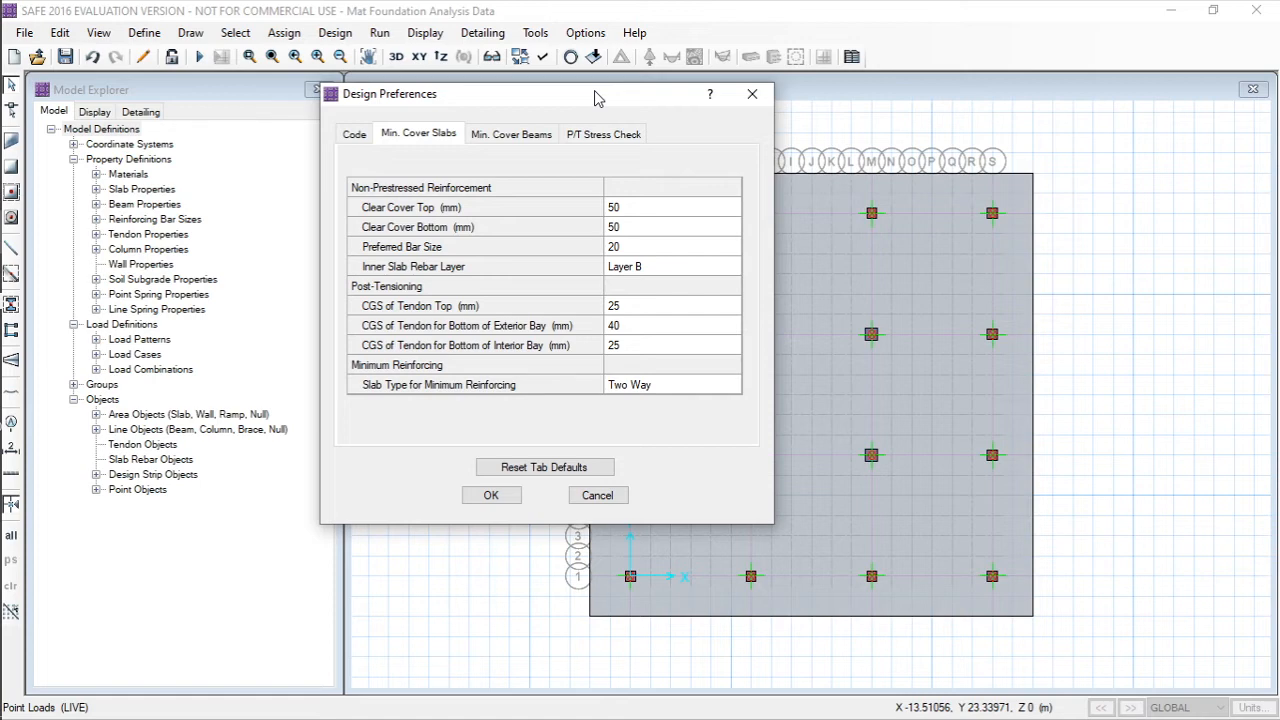
pyautogui.click(493, 495)
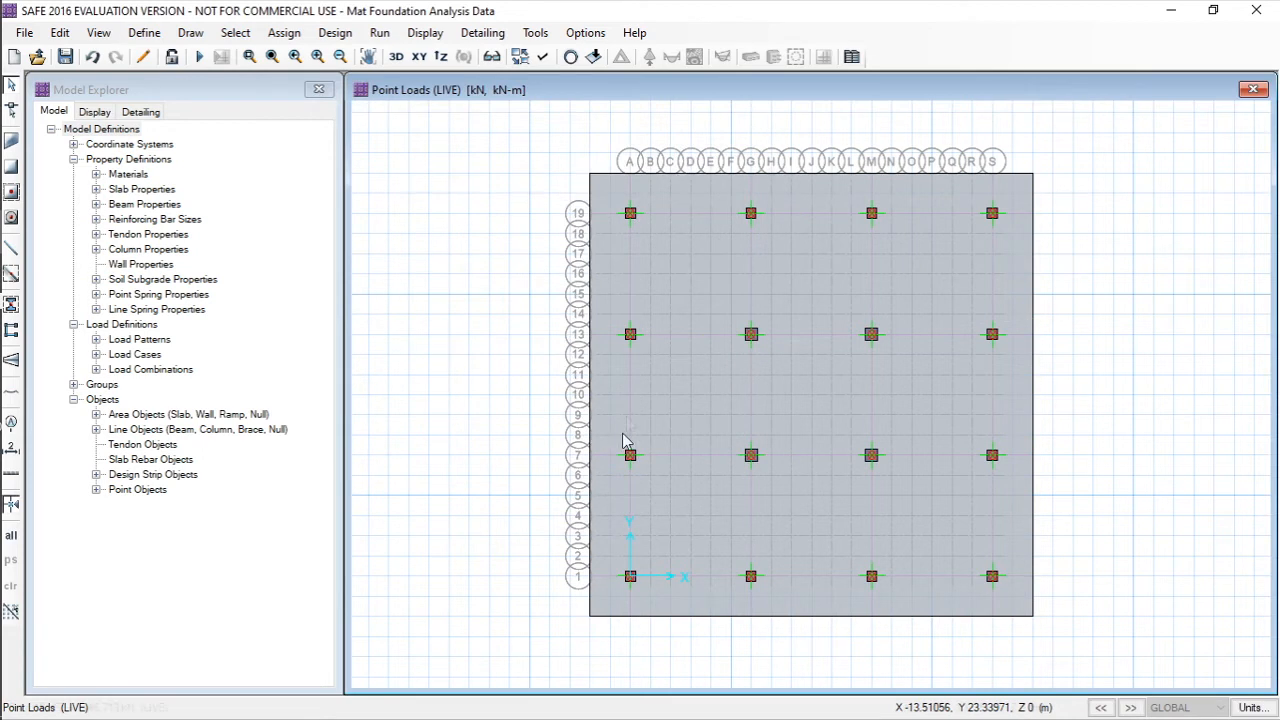
# - Review which load combinations are selected for design under the ultimate strength and service combination types
pyautogui.click(336, 32)
pyautogui.click(350, 80)
pyautogui.click(336, 32)
pyautogui.click(350, 80)
pyautogui.click(336, 32)
pyautogui.click(348, 80)
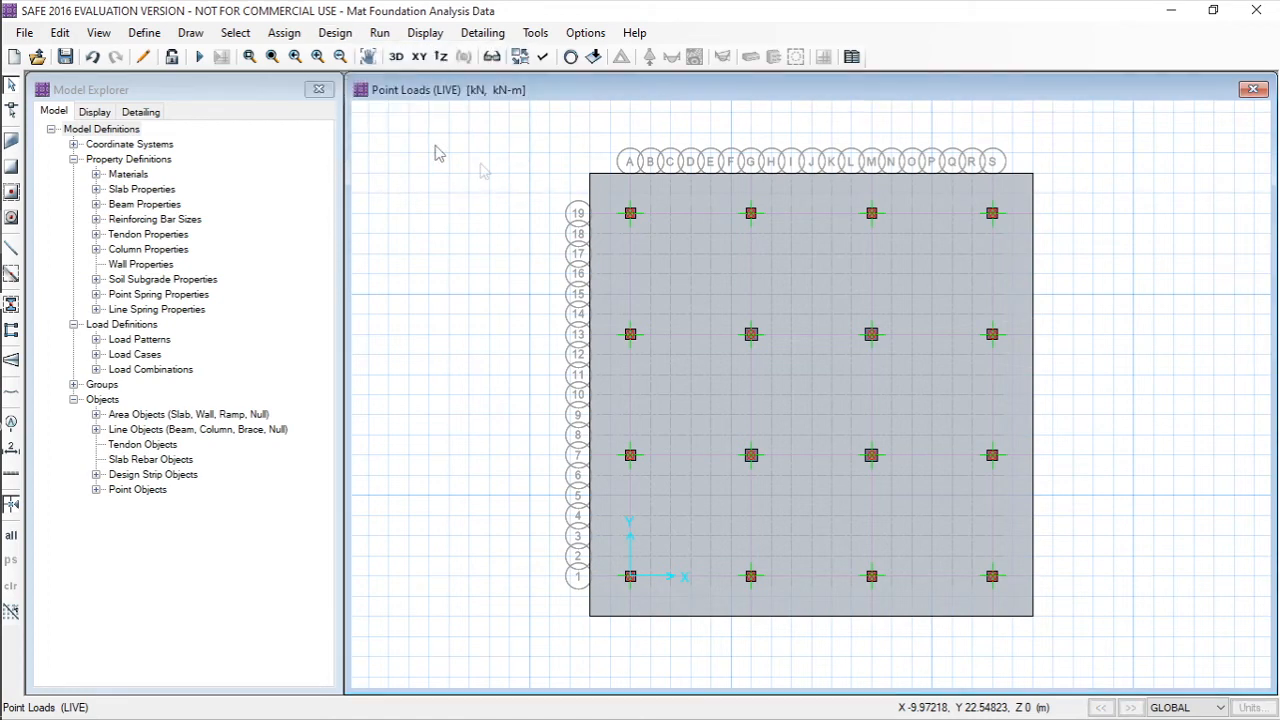
pyautogui.moveTo(541, 206); pyautogui.dragTo(229, 174)
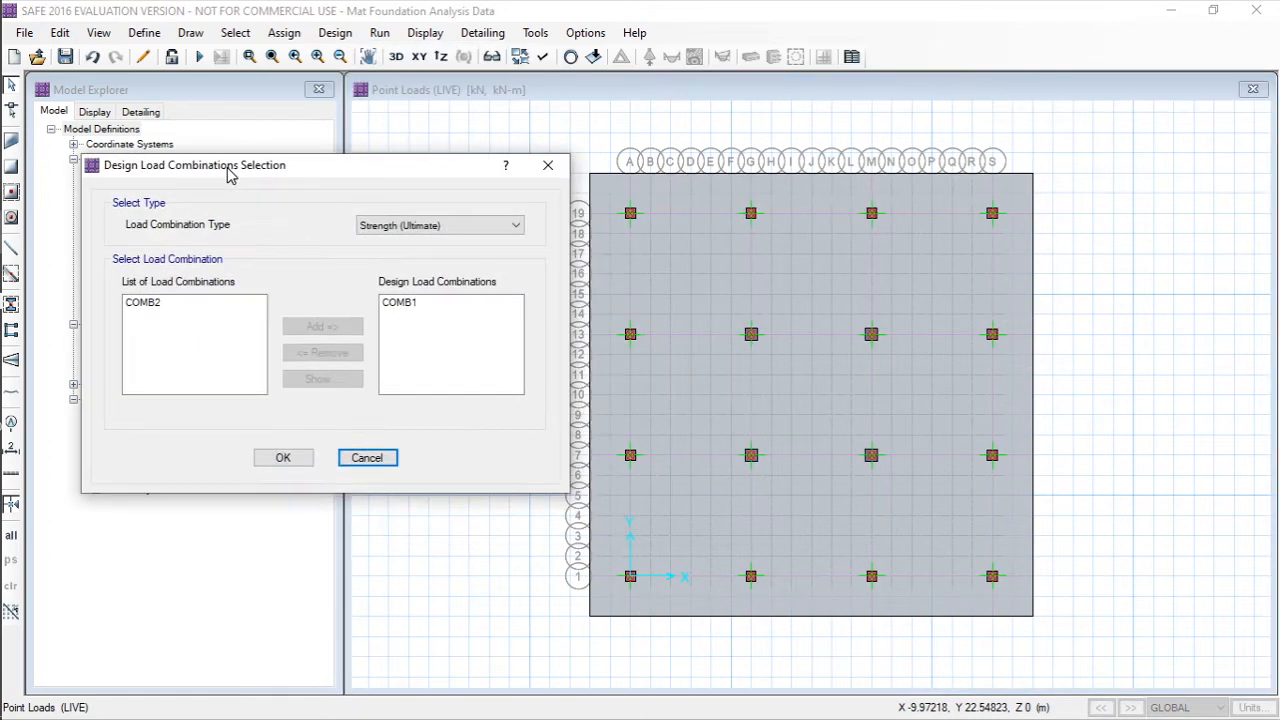
pyautogui.click(441, 228)
pyautogui.click(391, 255)
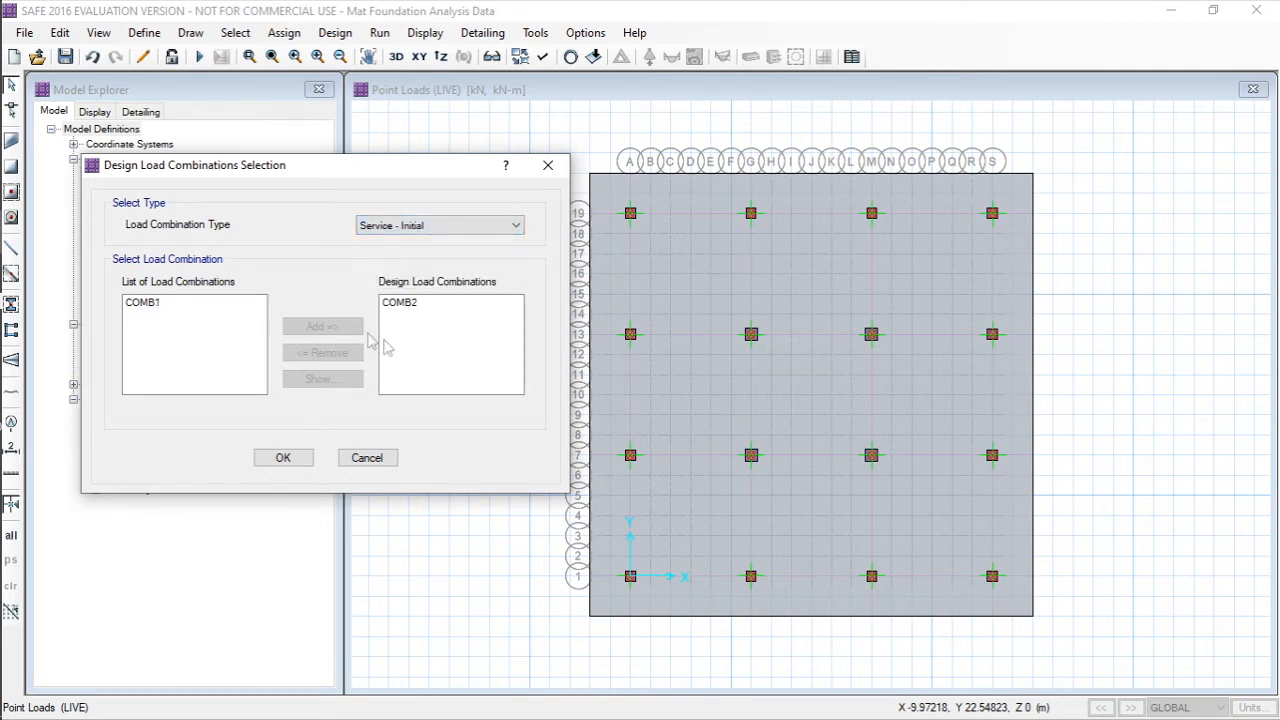
pyautogui.click(449, 228)
pyautogui.click(445, 266)
pyautogui.click(447, 232)
pyautogui.click(427, 280)
pyautogui.click(369, 457)
# - Run the analysis of the mat foundation model
pyautogui.click(380, 33)
pyautogui.click(382, 34)
pyautogui.click(380, 33)
pyautogui.click(410, 52)
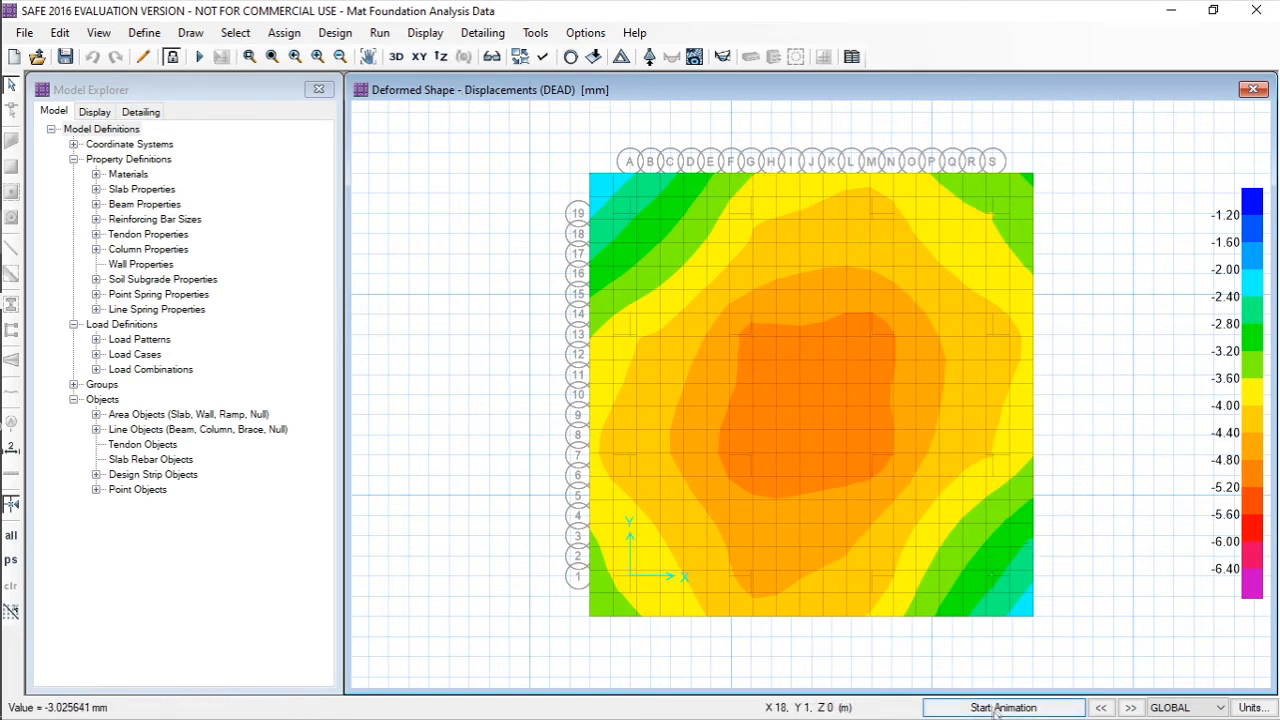
# - View the DEAD displacement contours on the deformed mat in 3-D and animate them, stopping the animation when done
pyautogui.click(441, 57)
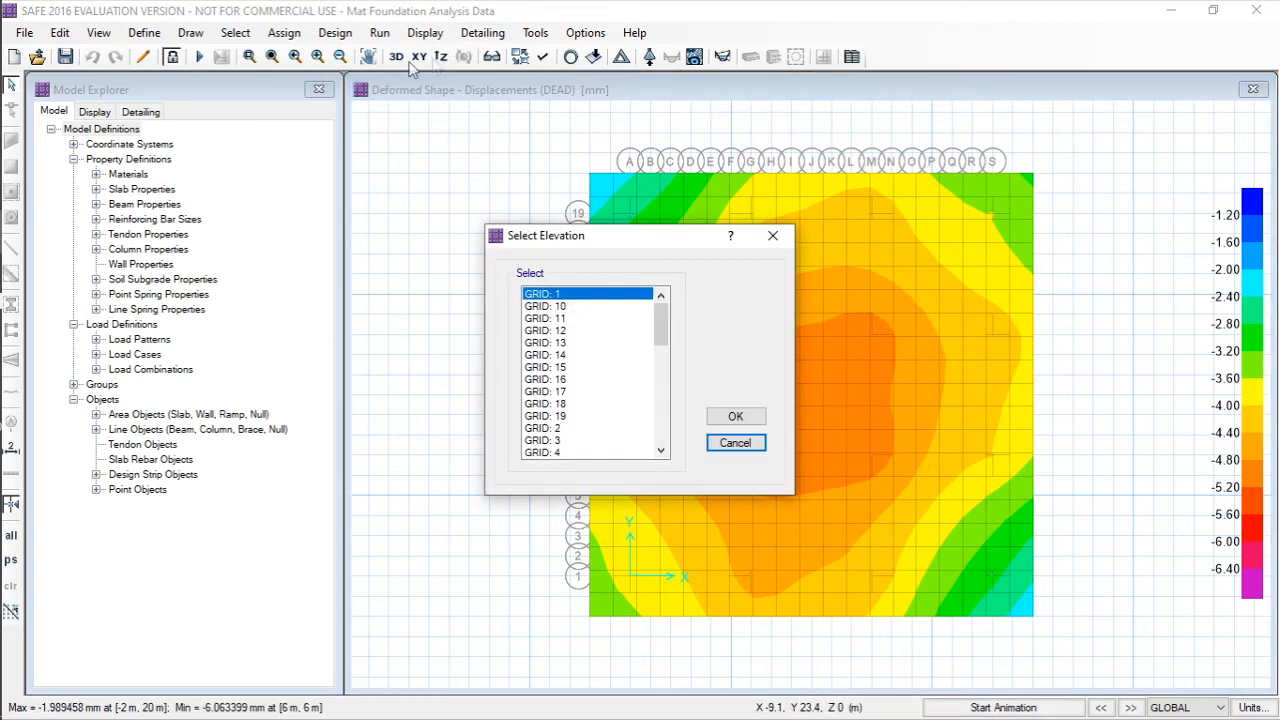
pyautogui.click(757, 237)
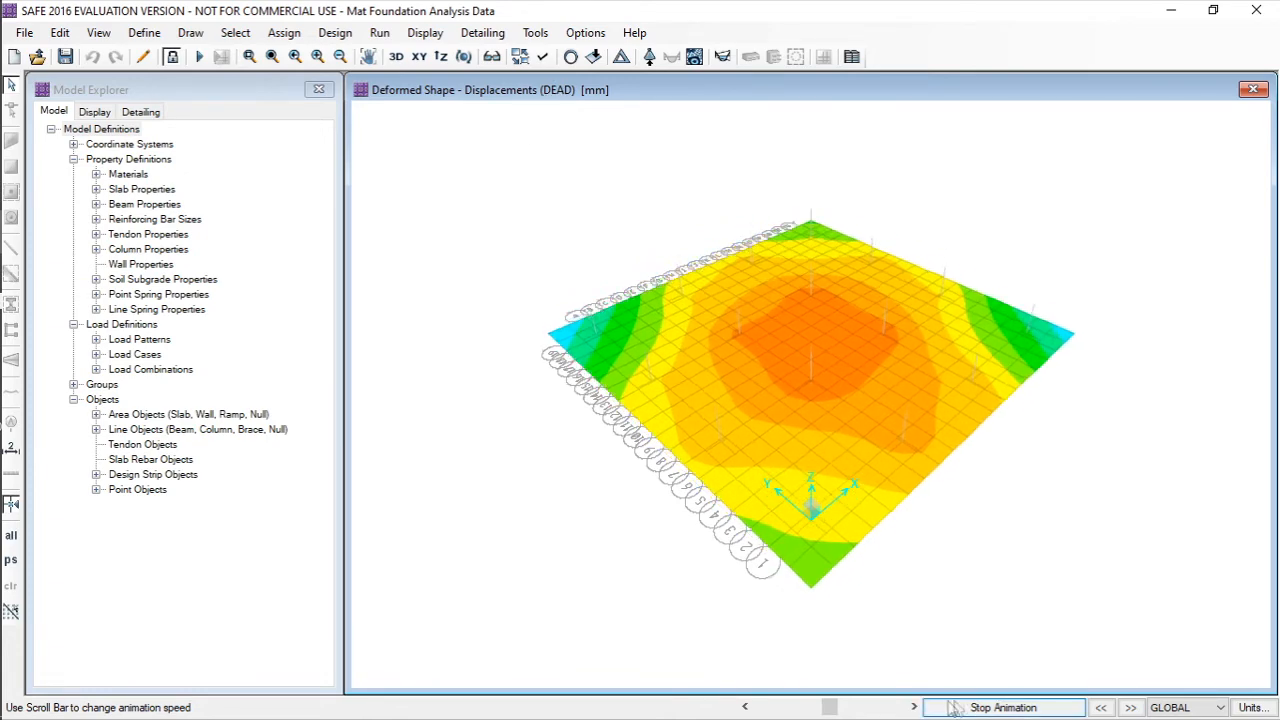
pyautogui.click(978, 712)
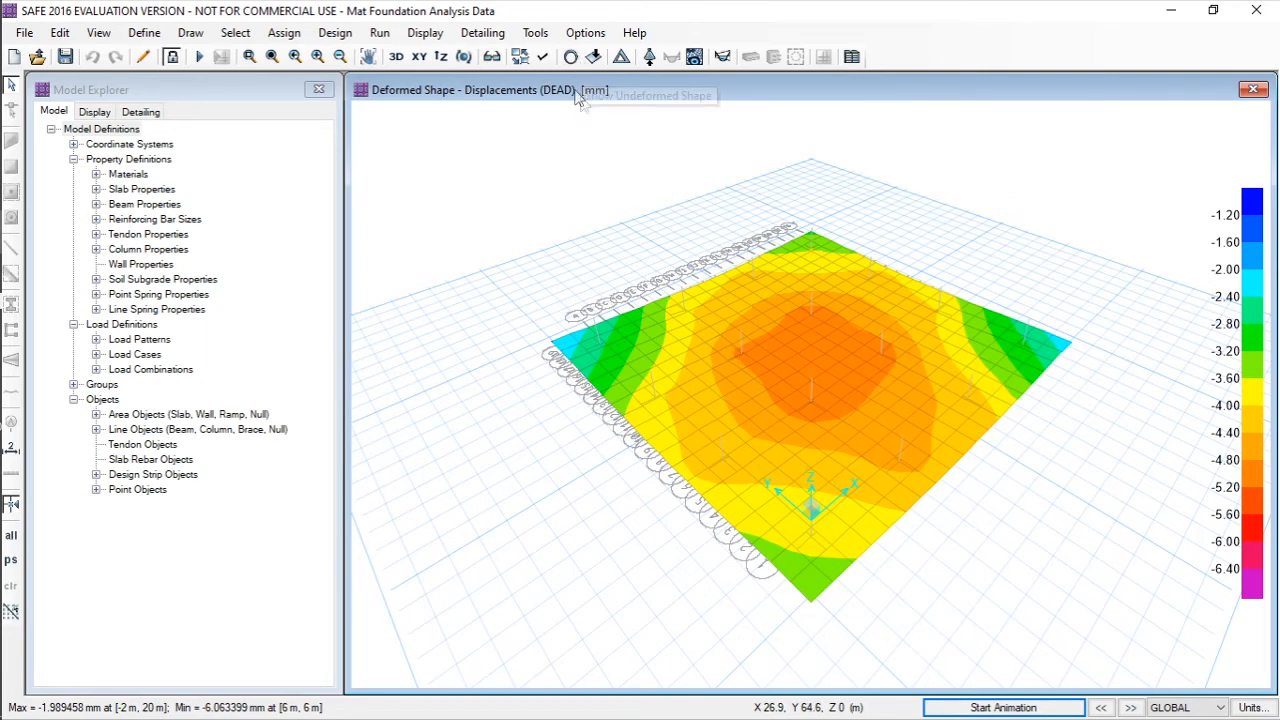
# - Return the 3-D view of the mat to its undeformed shape without any load display
pyautogui.click(571, 57)
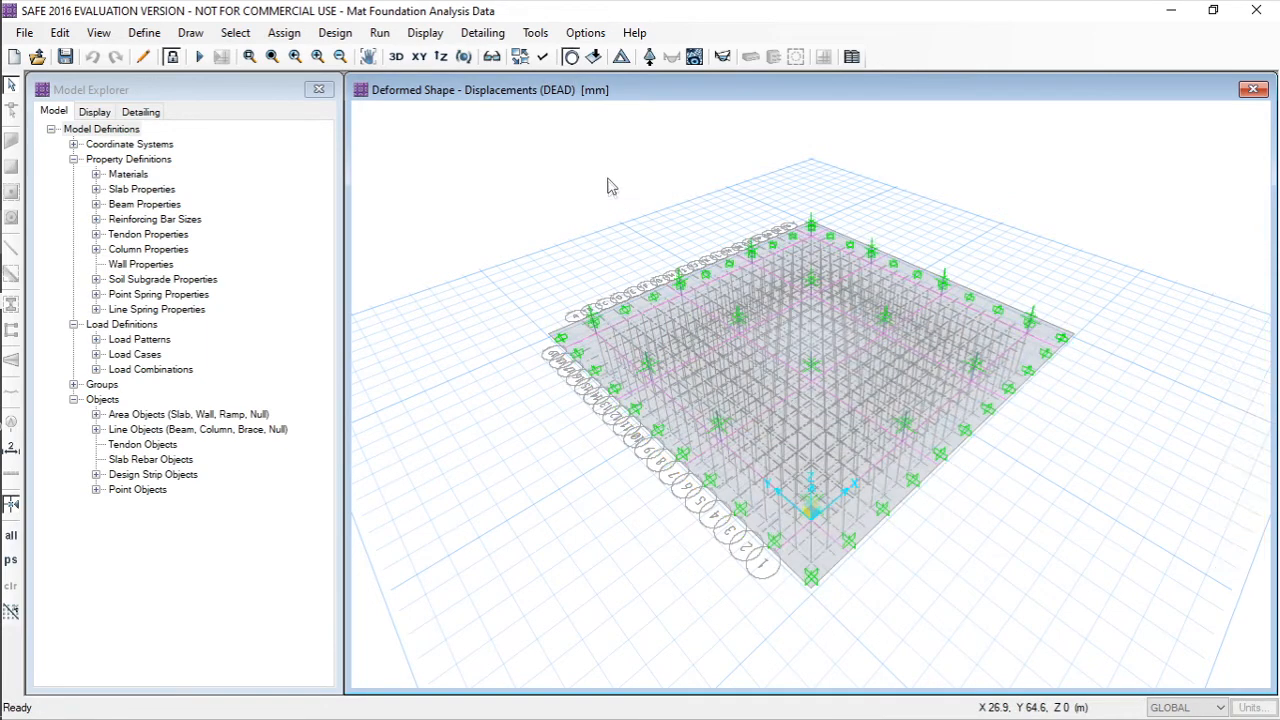
pyautogui.click(594, 57)
pyautogui.moveTo(720, 135); pyautogui.dragTo(420, 135)
pyautogui.click(456, 137)
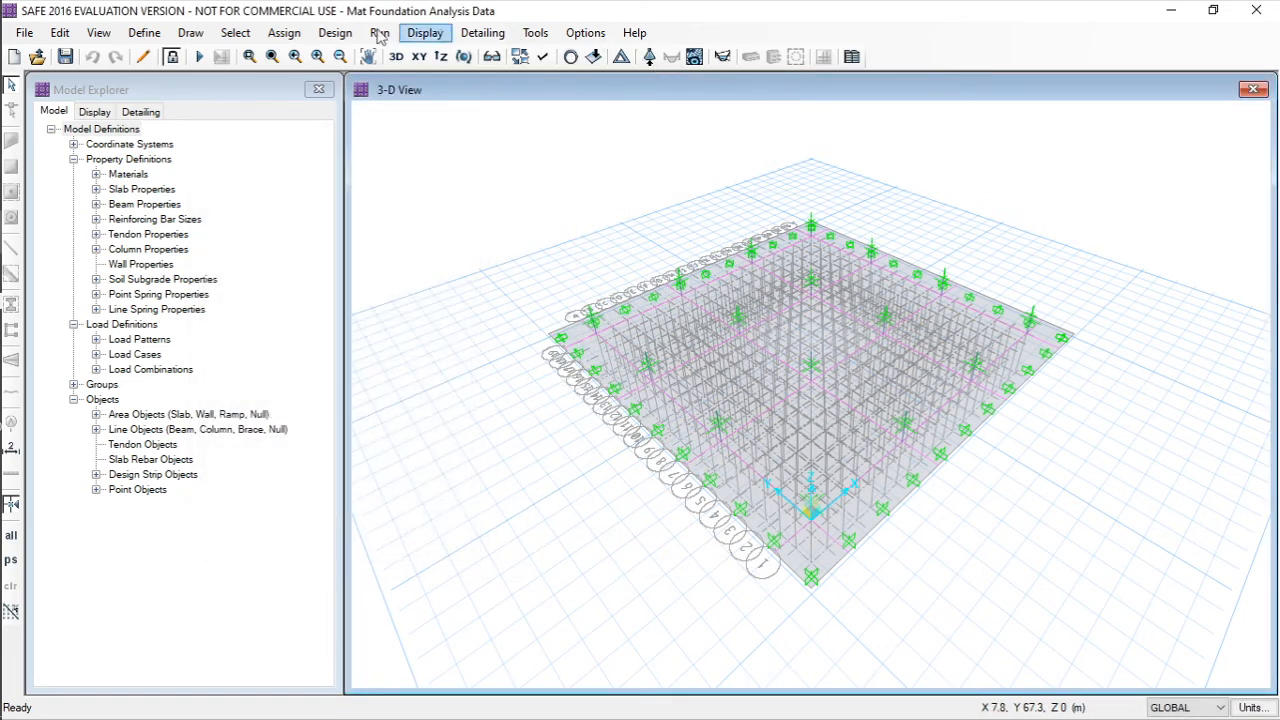
# - Open the slab forces and stresses display settings and check the available load cases and load combinations
pyautogui.click(445, 36)
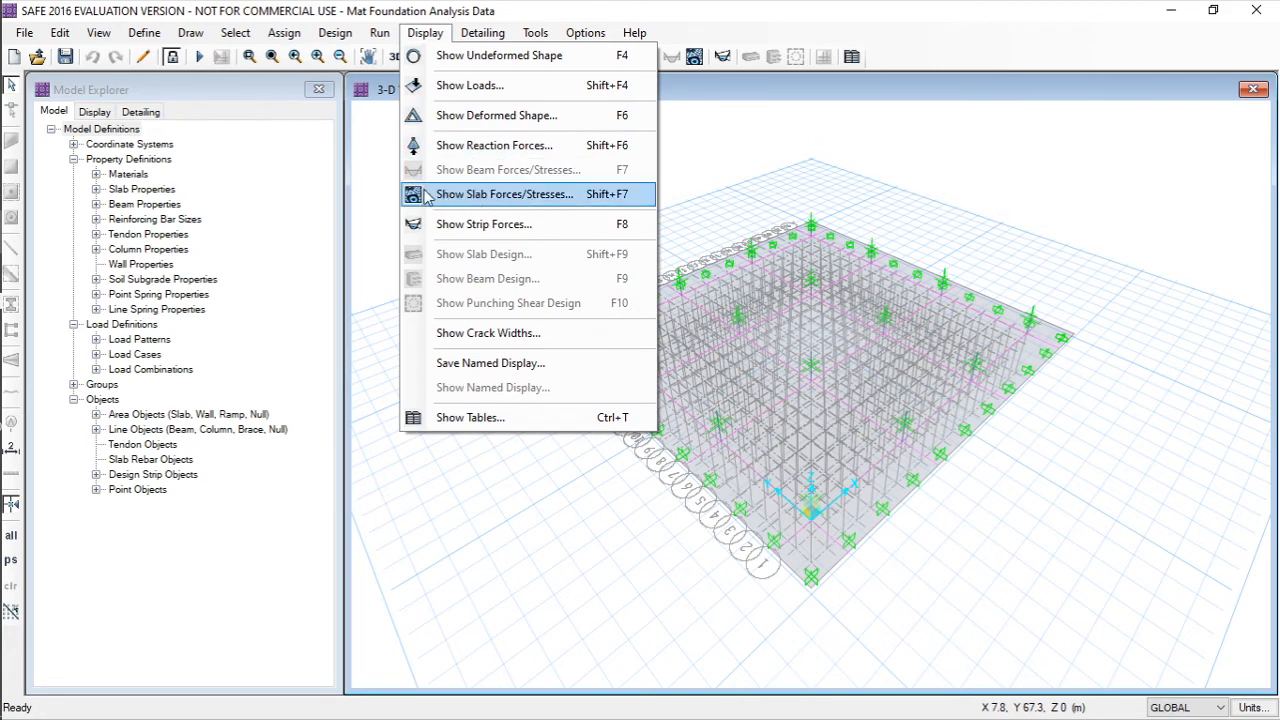
pyautogui.click(540, 195)
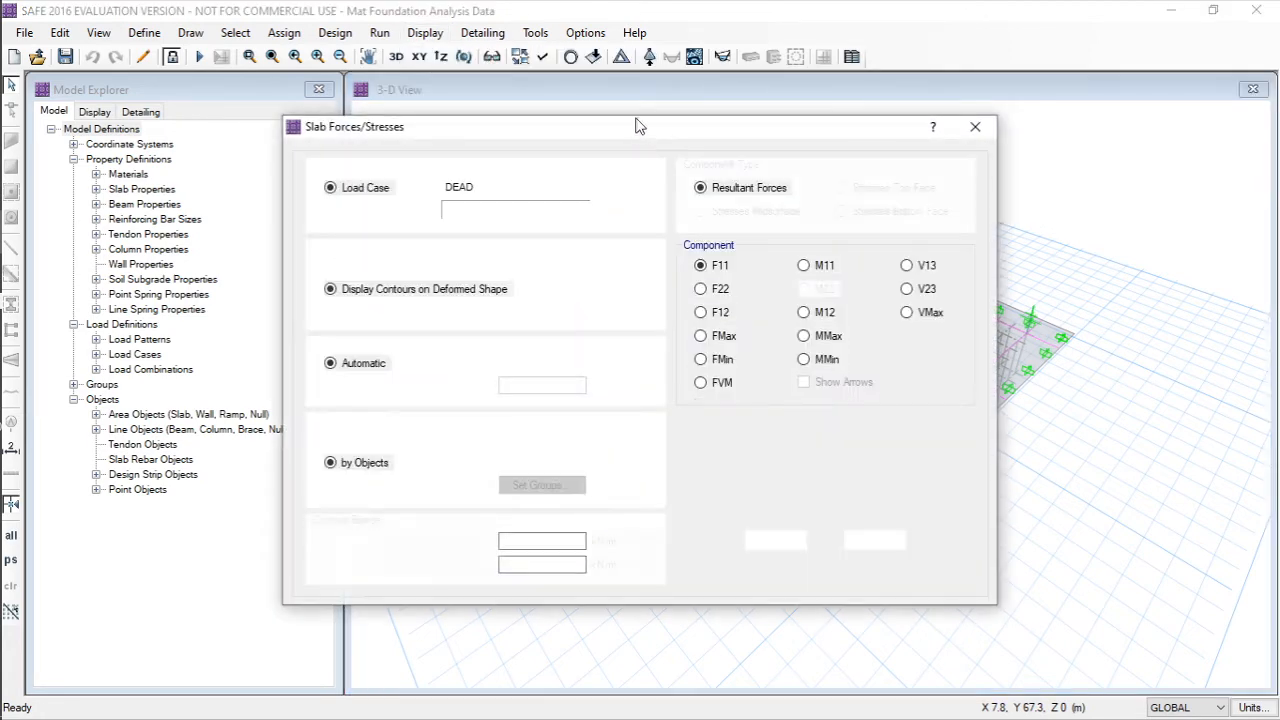
pyautogui.moveTo(618, 133); pyautogui.dragTo(370, 133)
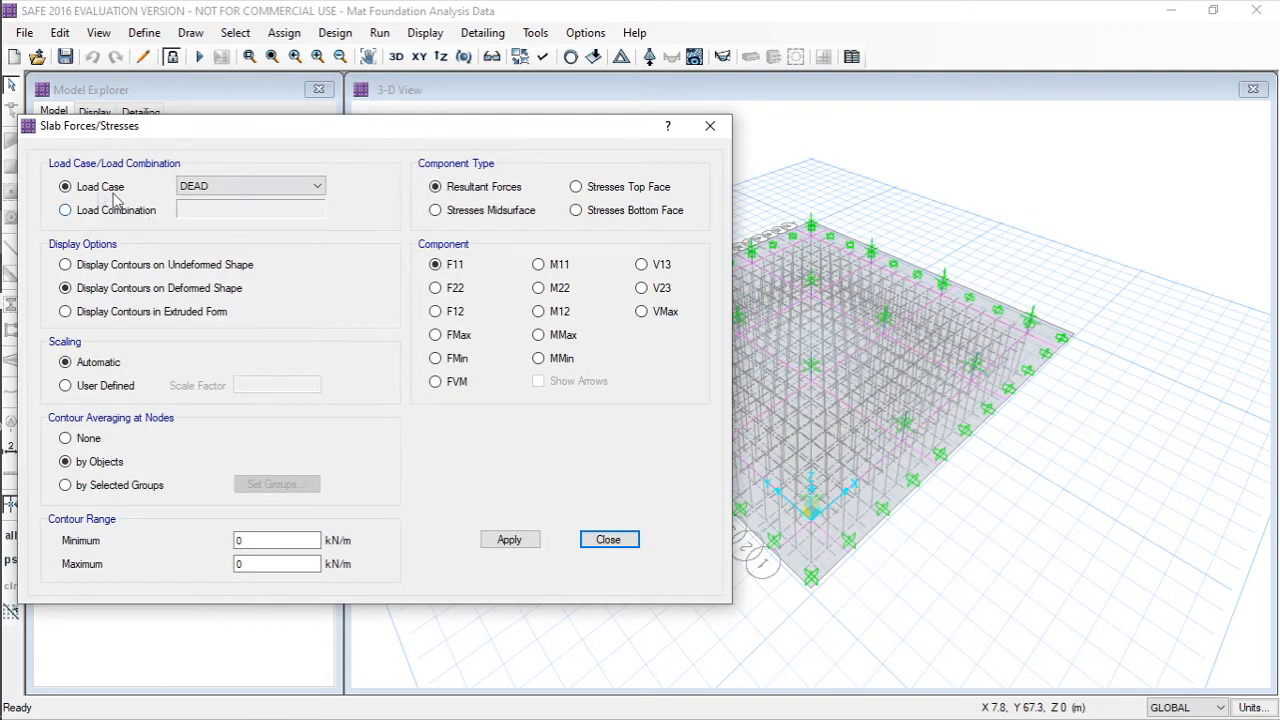
pyautogui.click(280, 186)
pyautogui.click(280, 196)
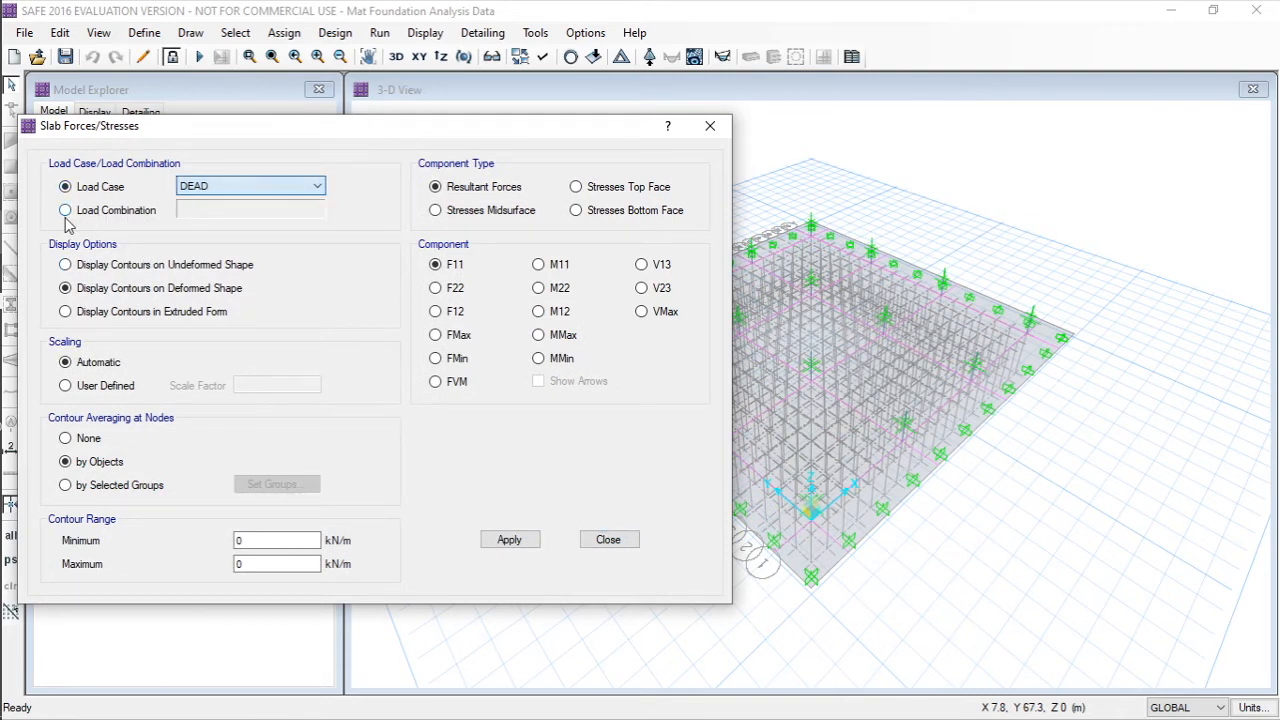
pyautogui.click(65, 210)
pyautogui.click(225, 210)
pyautogui.click(229, 224)
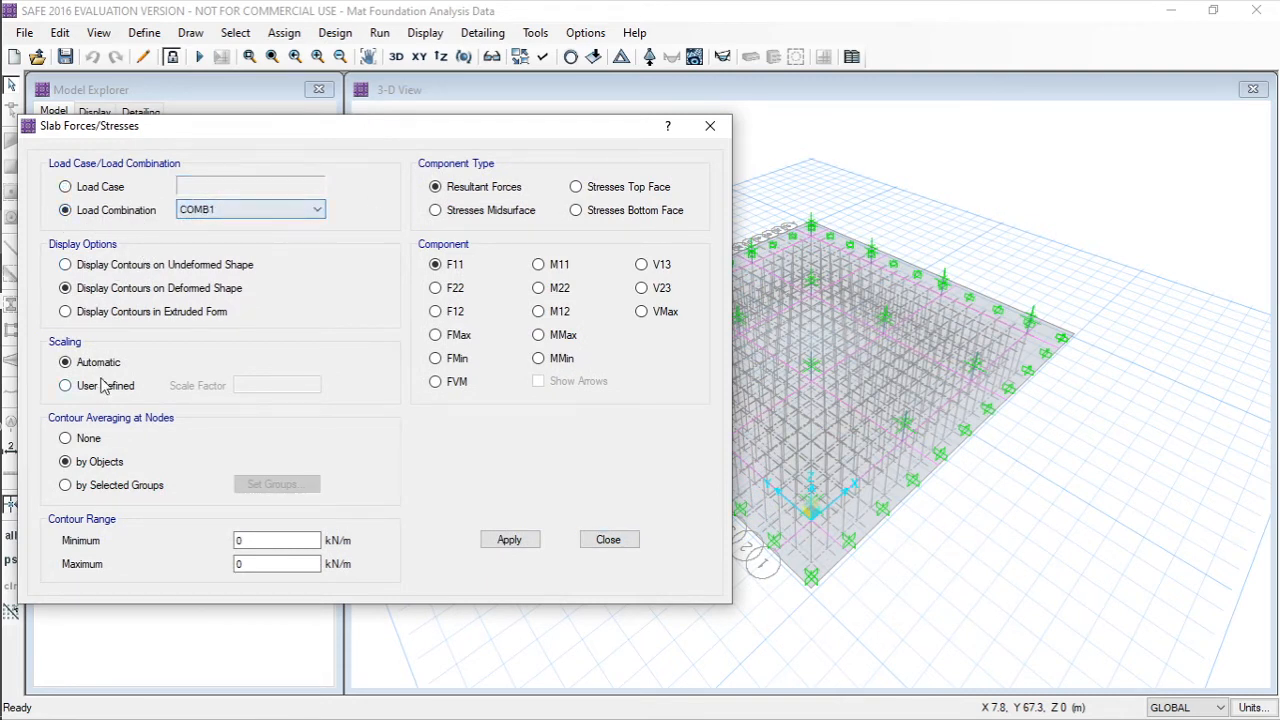
# - Display the MMax resultant moment contours of the slab for the LIVE load case on the deformed shape
pyautogui.click(90, 192)
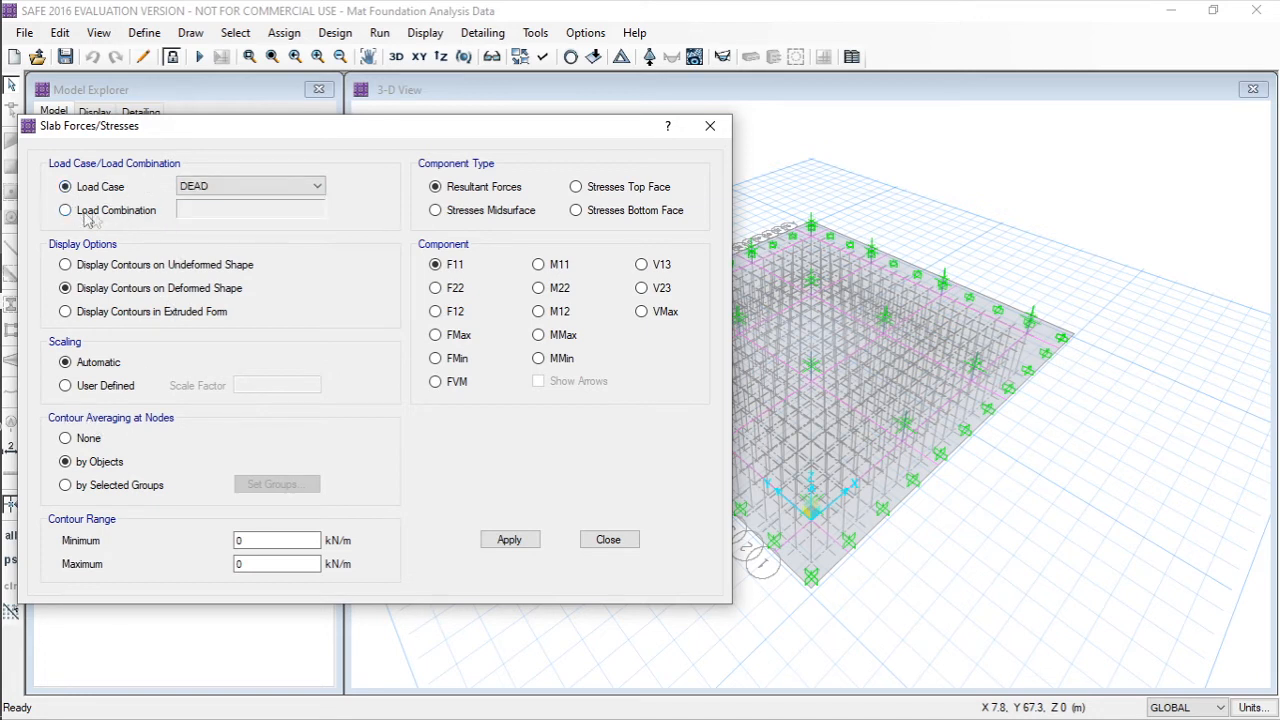
pyautogui.click(249, 190)
pyautogui.click(225, 214)
pyautogui.click(549, 337)
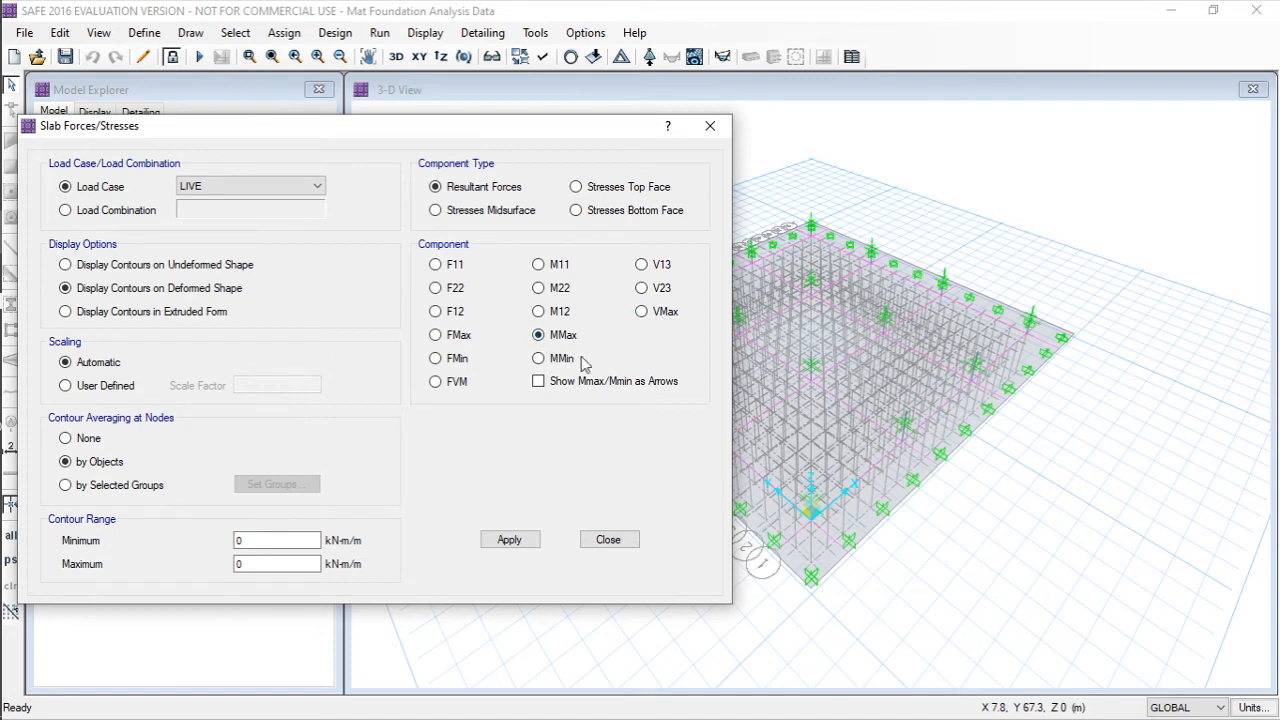
pyautogui.click(509, 540)
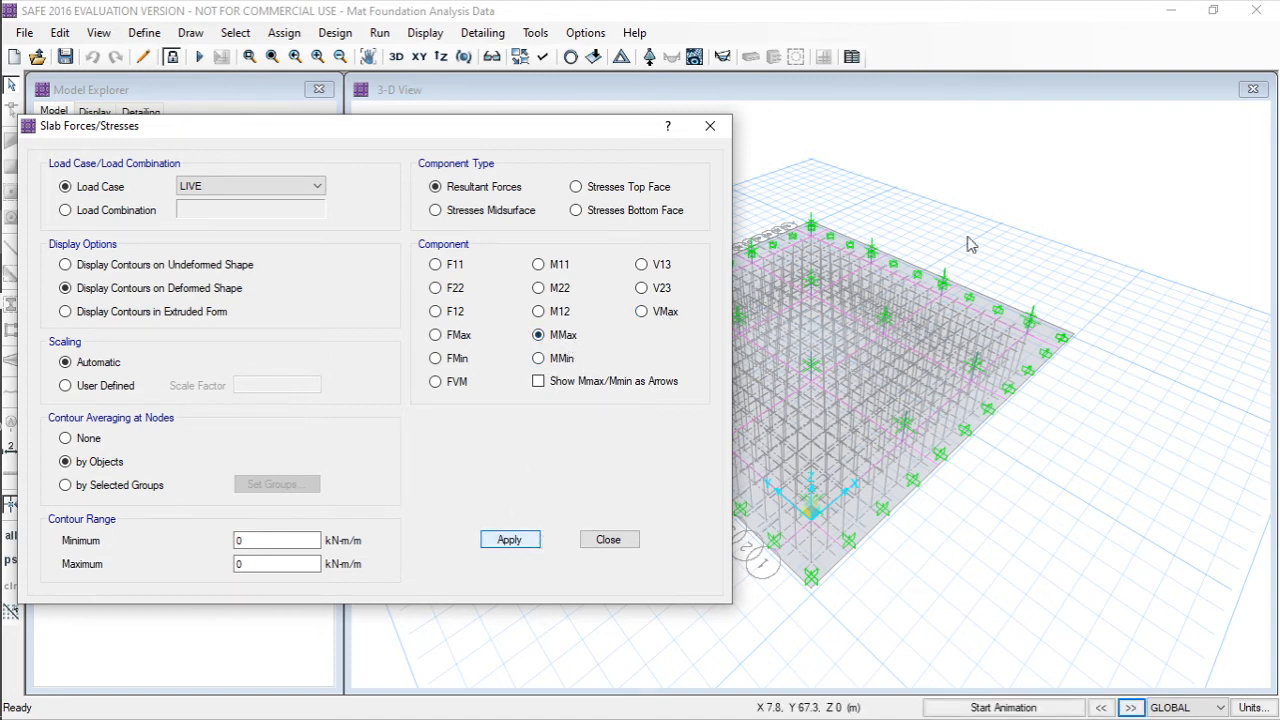
# - Examine the LIVE maximum moment diagram and its animation unobstructed, ending with the animation stopped
pyautogui.moveTo(617, 129); pyautogui.dragTo(379, 137)
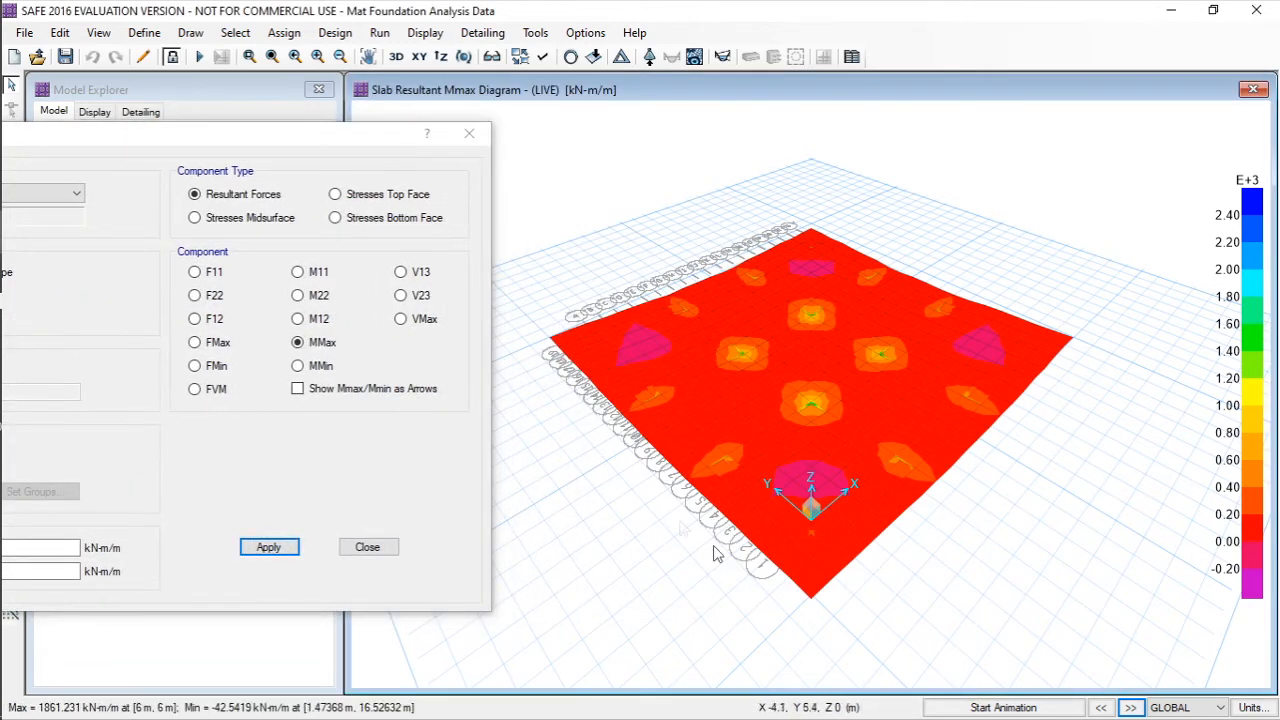
pyautogui.moveTo(140, 135); pyautogui.dragTo(105, 134)
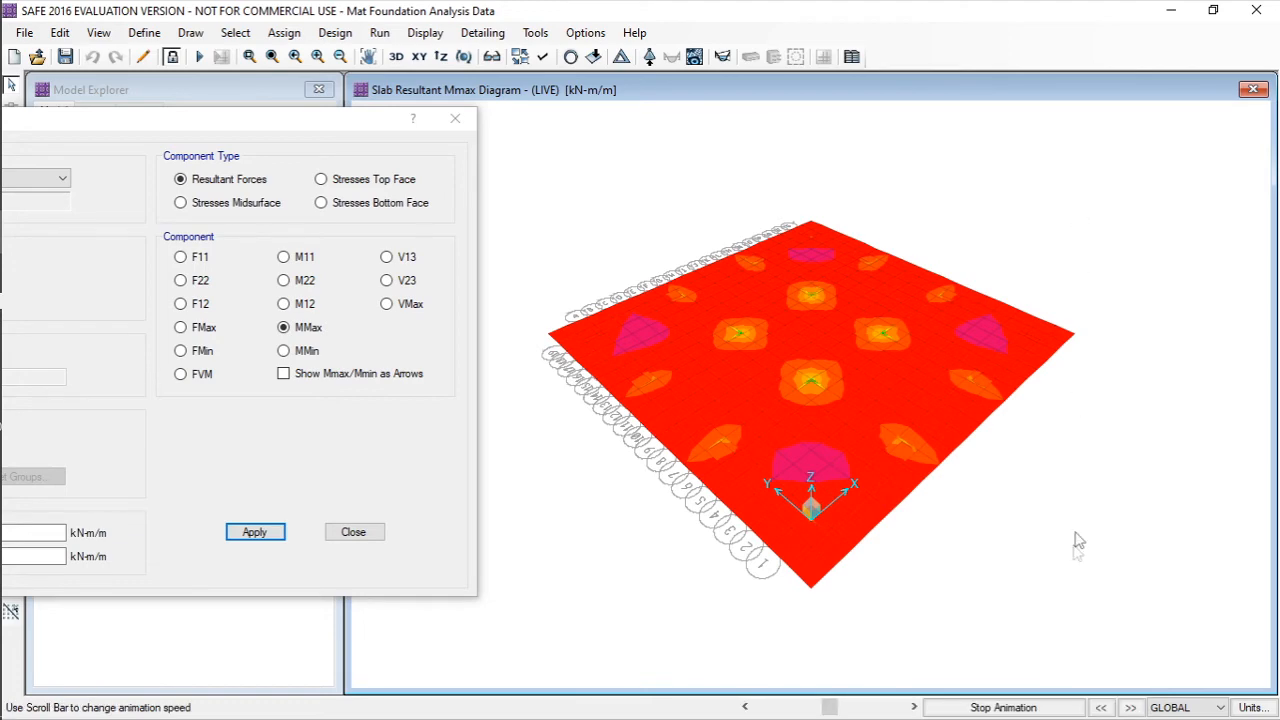
pyautogui.click(1010, 707)
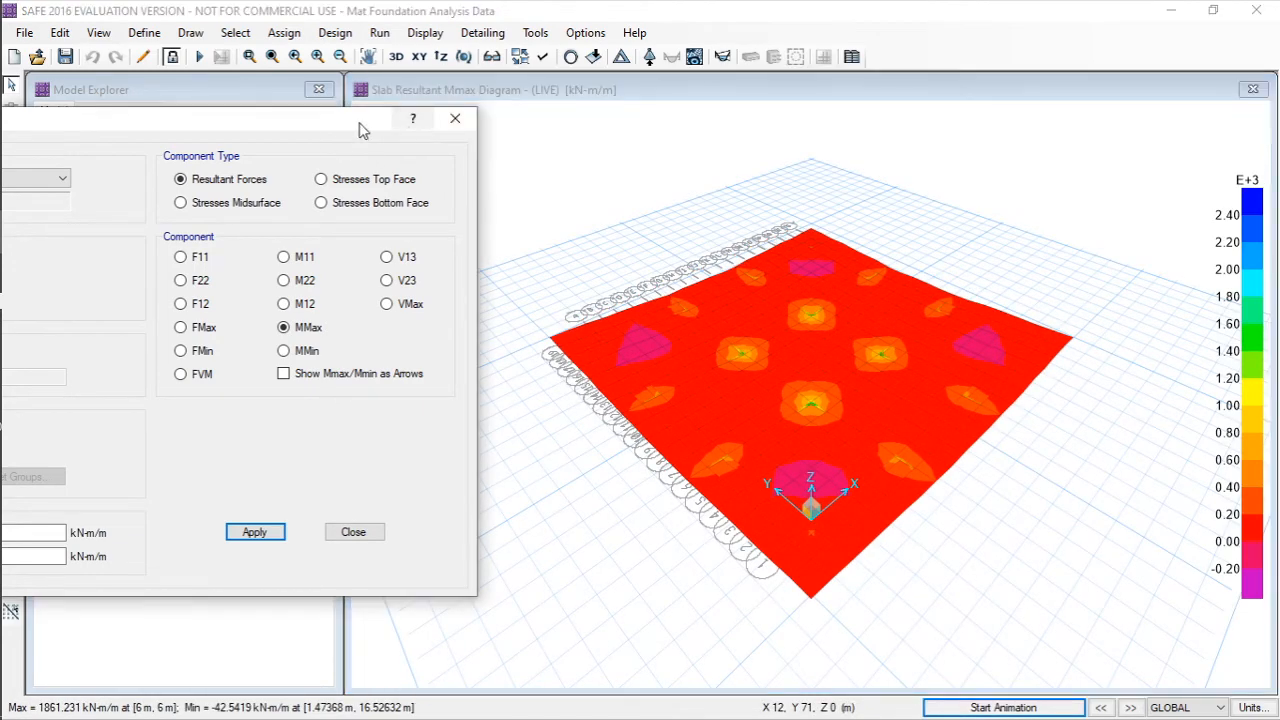
# - Display the VMax resultant shear contours for load combination COMB2 and examine the values across the slab
pyautogui.moveTo(362, 128); pyautogui.dragTo(575, 130)
pyautogui.click(60, 205)
pyautogui.click(180, 204)
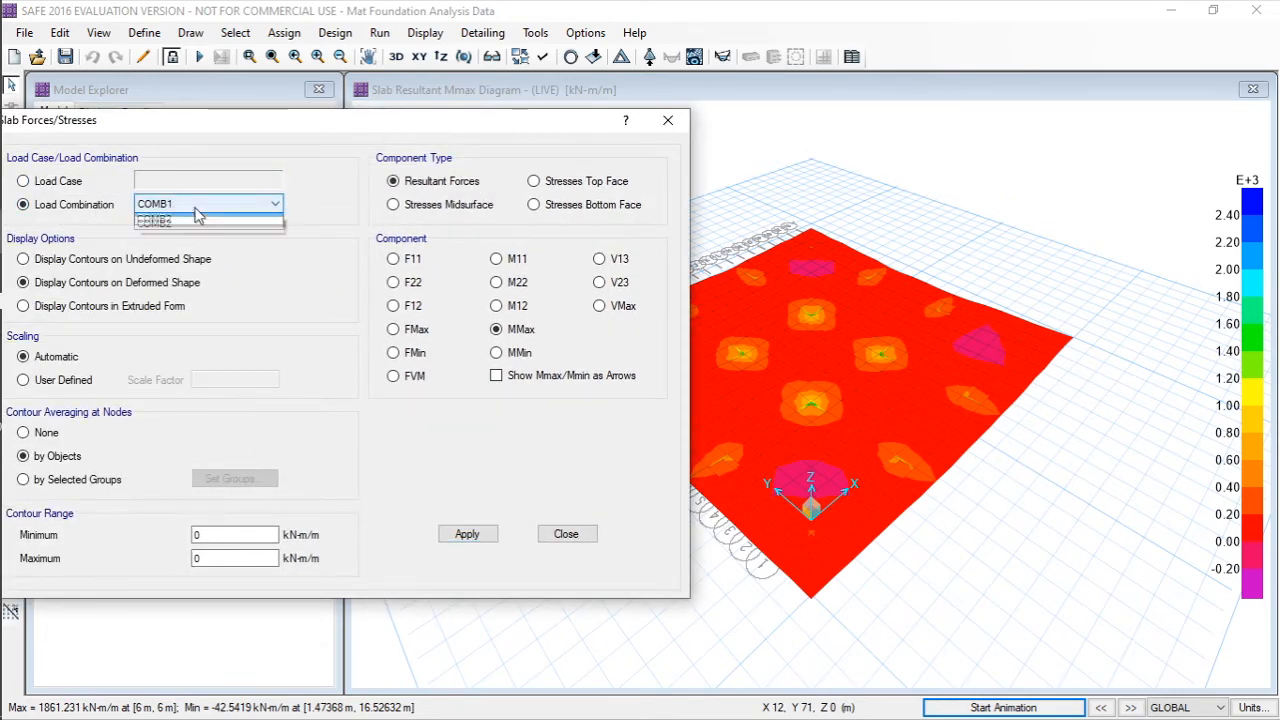
pyautogui.click(160, 233)
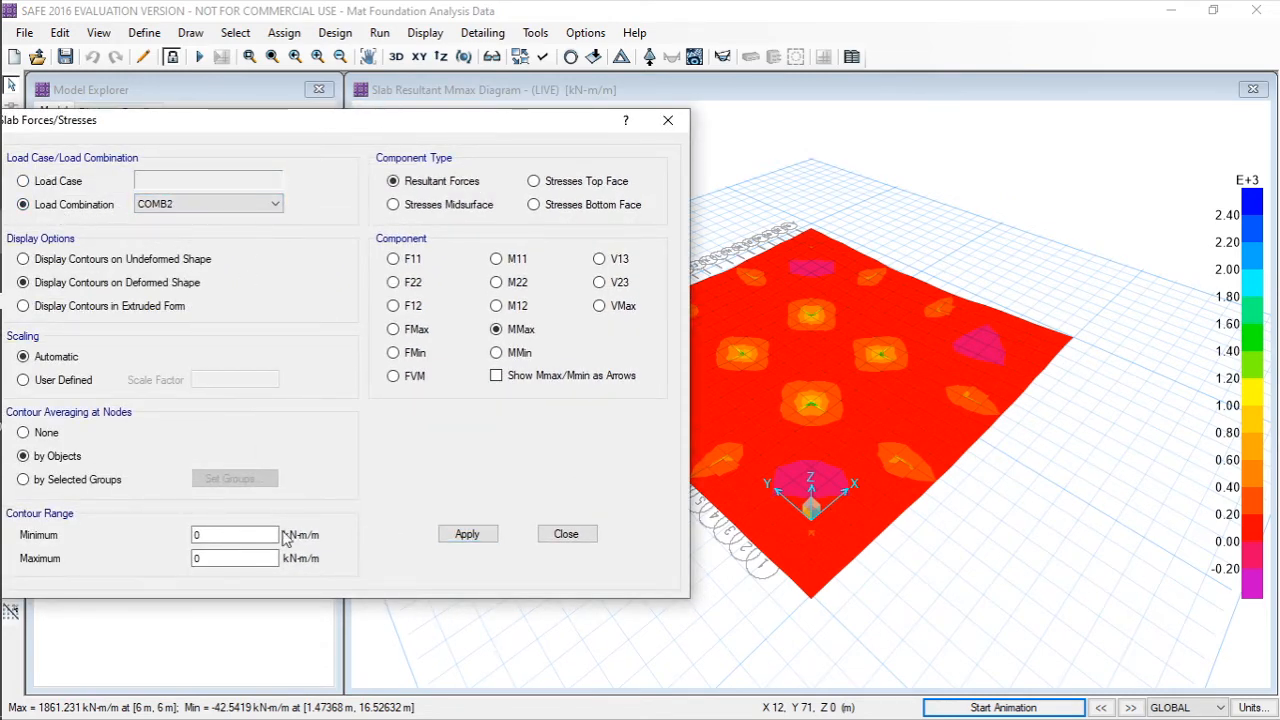
pyautogui.click(620, 306)
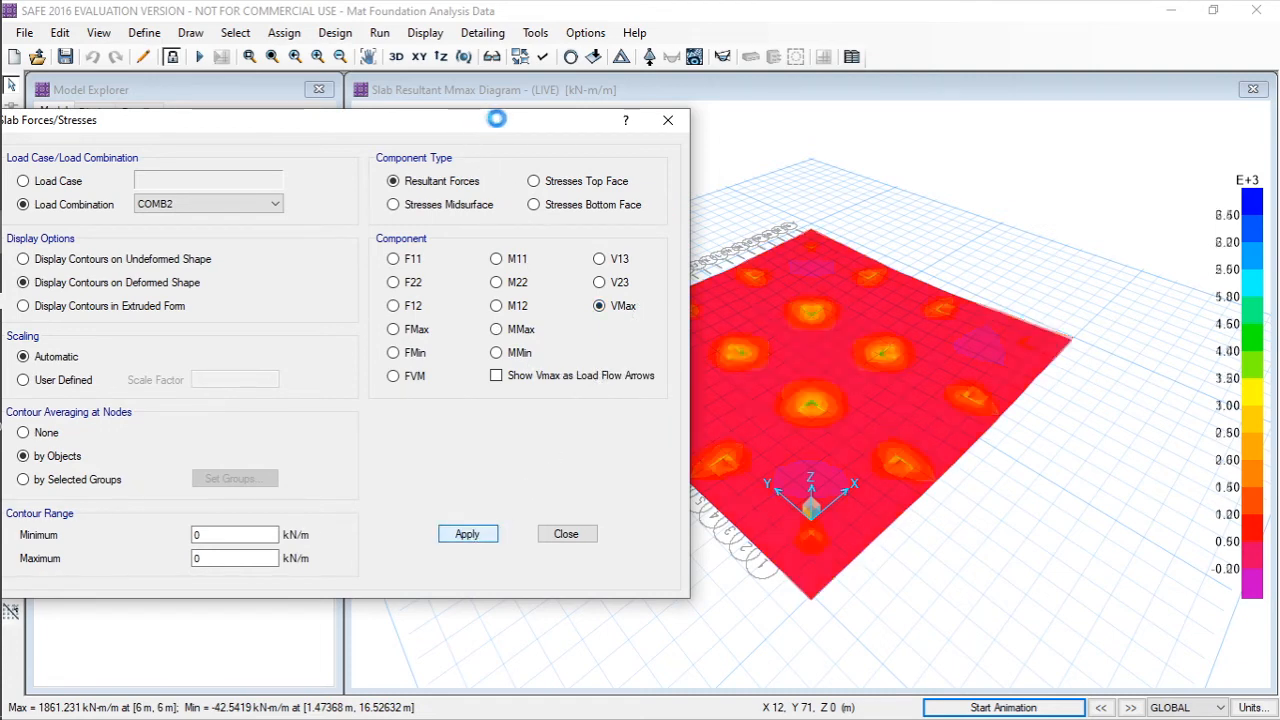
pyautogui.moveTo(514, 120); pyautogui.dragTo(392, 120)
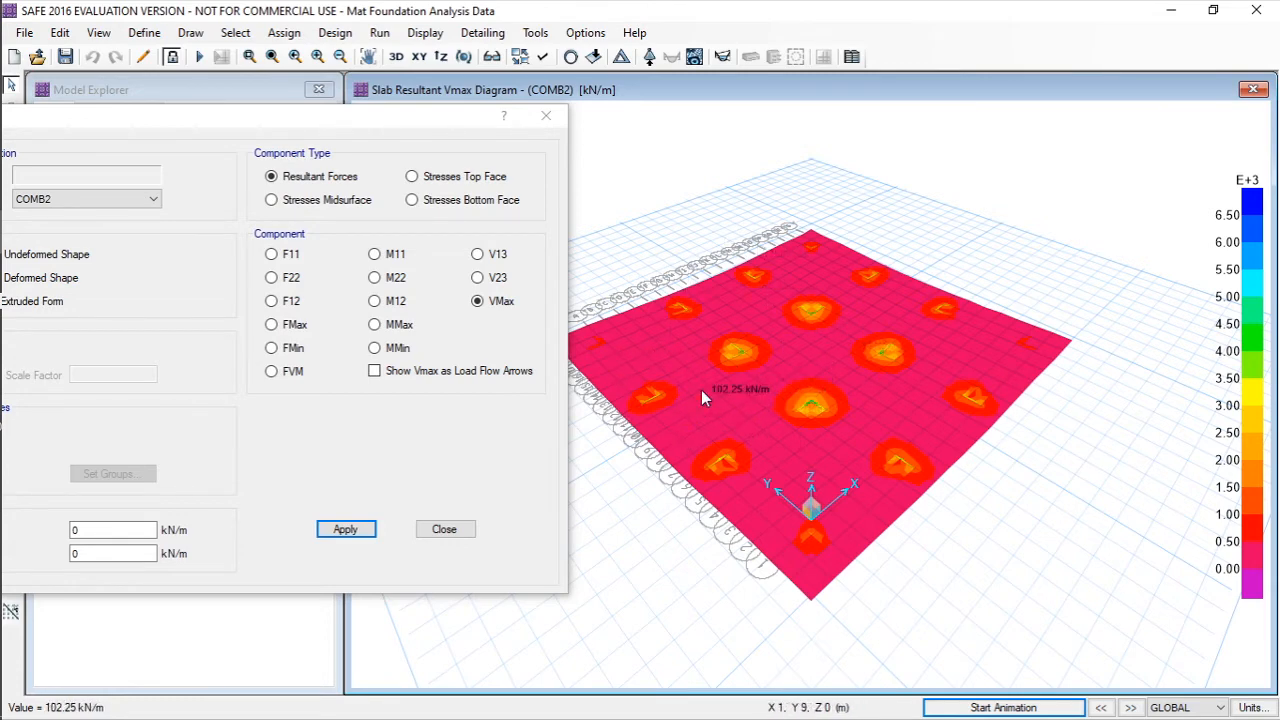
pyautogui.moveTo(392, 126); pyautogui.dragTo(430, 111)
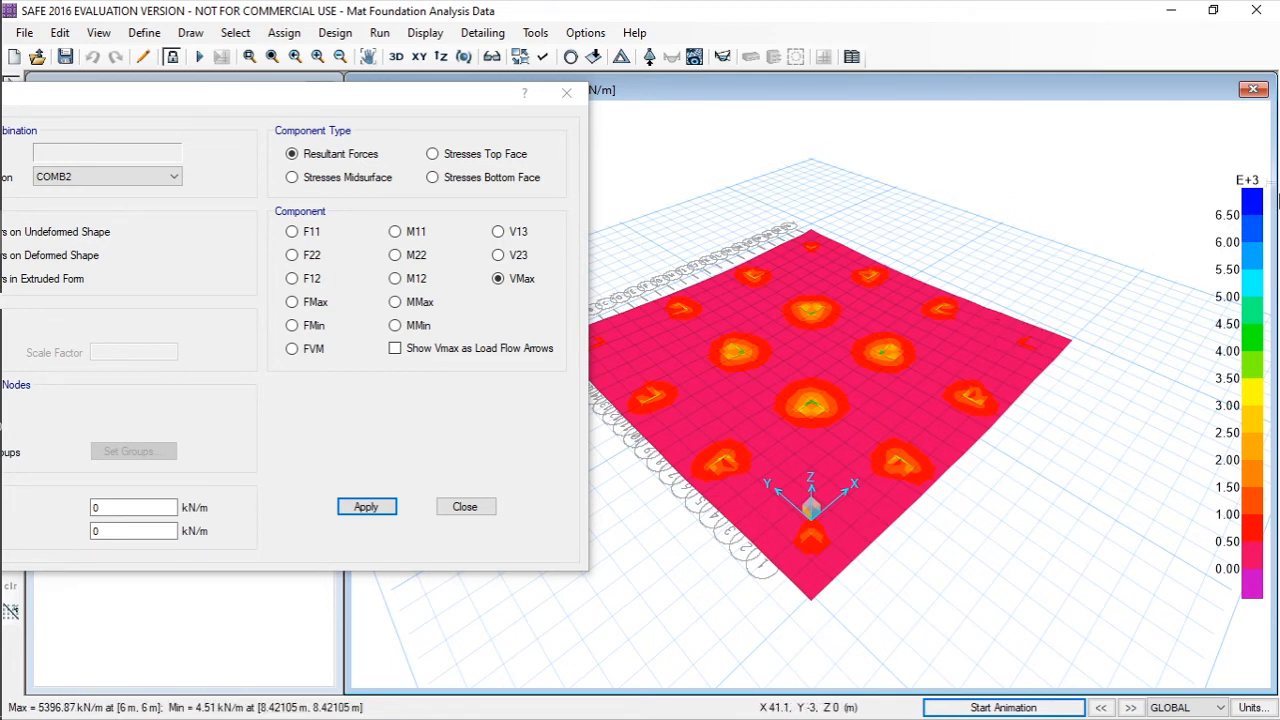
# - Display the strip moment diagram for the DEAD load case on Layer A in plan view, with values shown on the diagram
pyautogui.moveTo(434, 108); pyautogui.dragTo(474, 140)
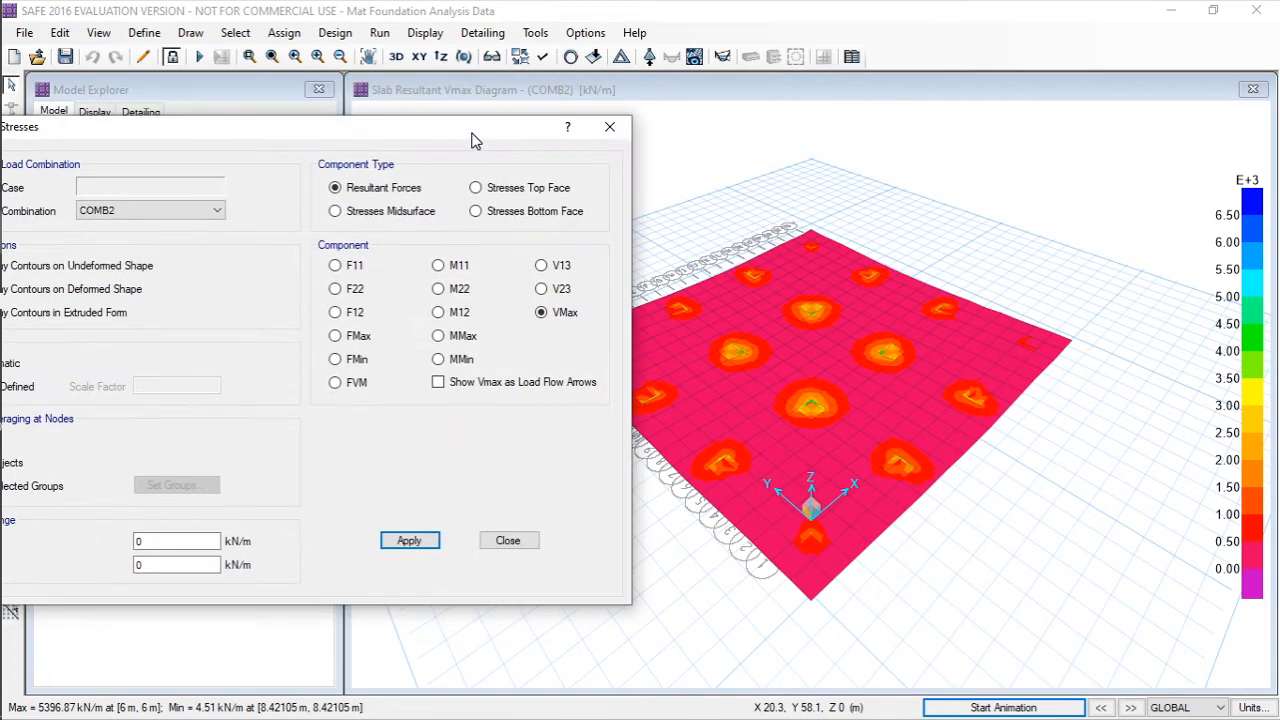
pyautogui.click(610, 127)
pyautogui.click(444, 37)
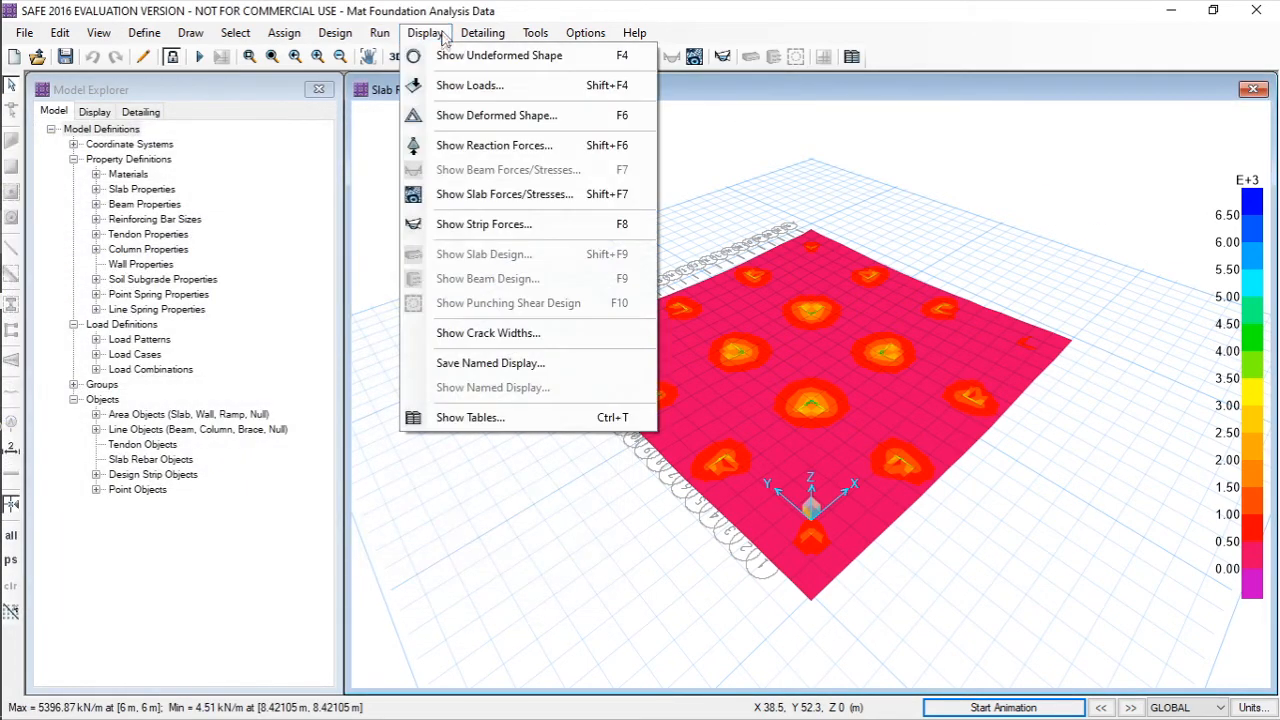
pyautogui.click(478, 225)
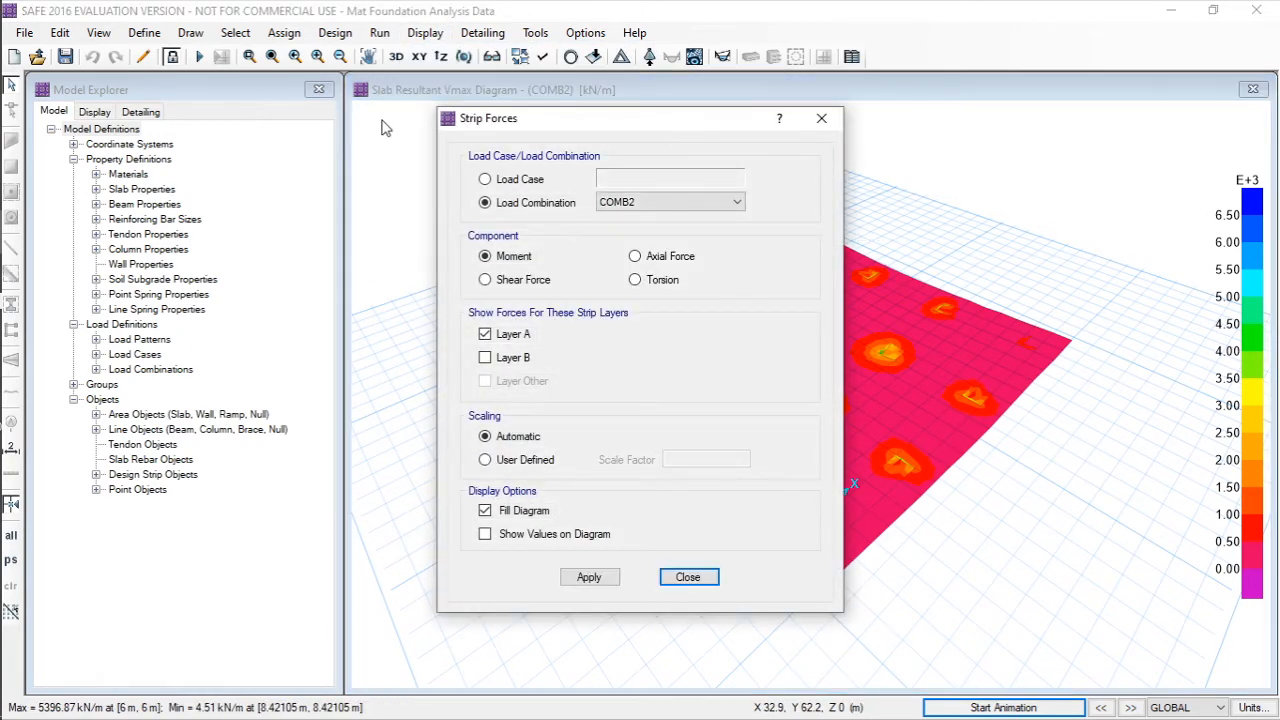
pyautogui.moveTo(623, 129); pyautogui.dragTo(318, 129)
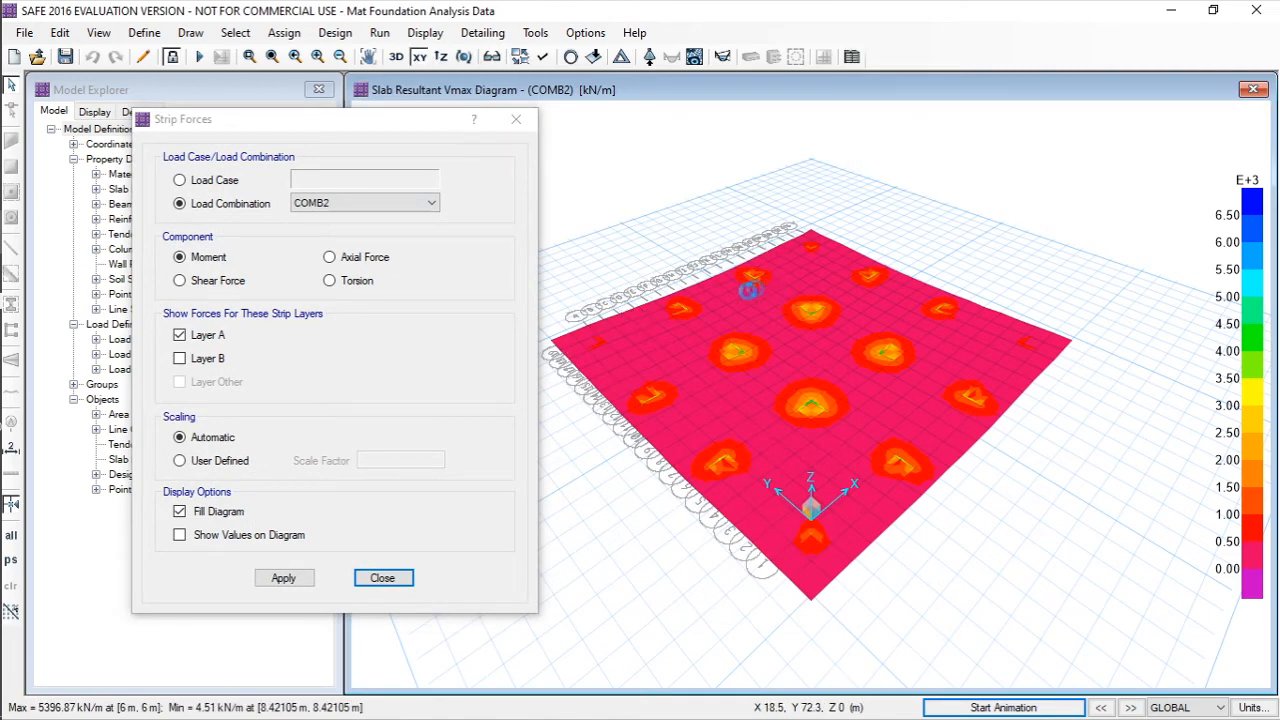
pyautogui.click(228, 184)
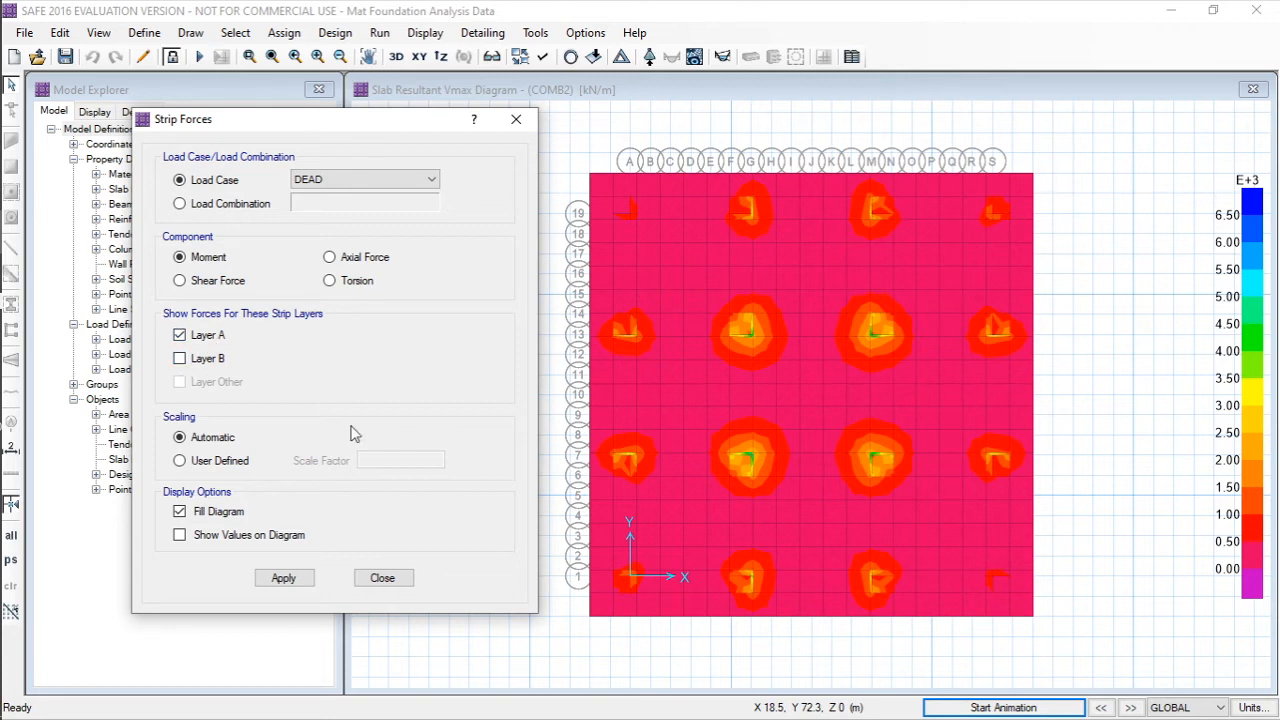
pyautogui.click(252, 540)
pyautogui.click(281, 584)
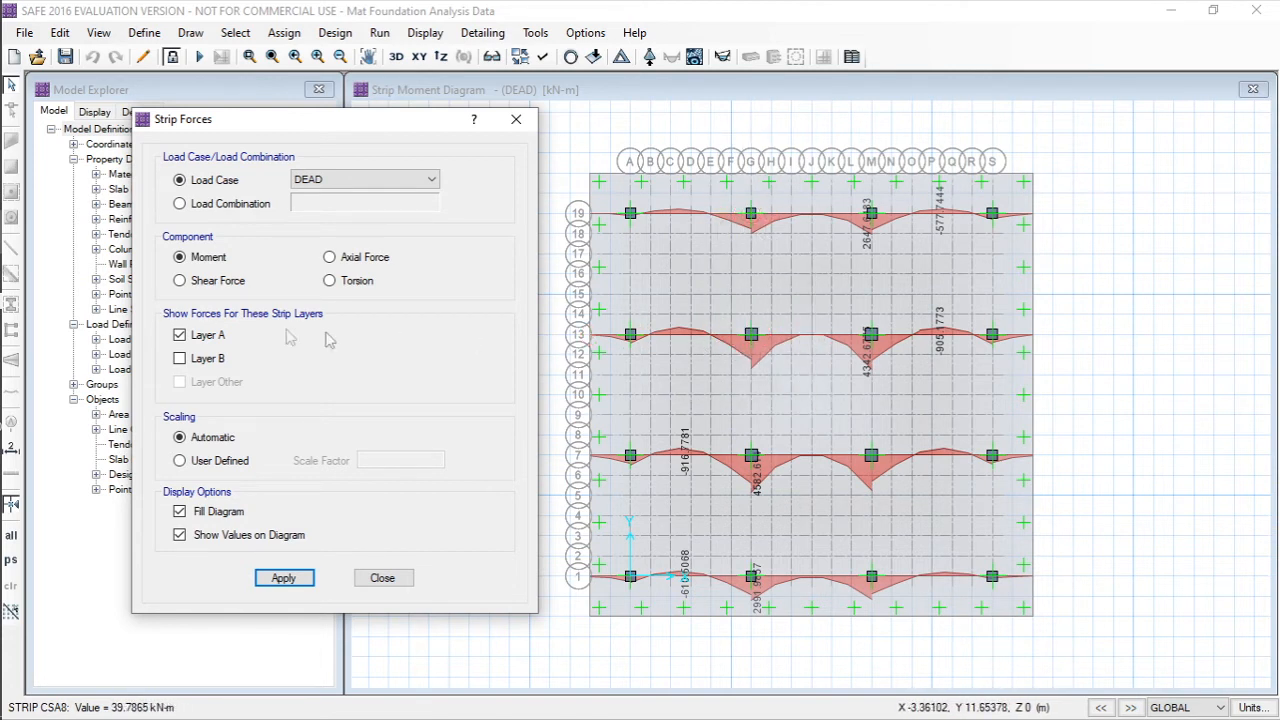
# - Show the DEAD strip moments for Layer B instead of Layer A
pyautogui.click(205, 335)
pyautogui.click(203, 358)
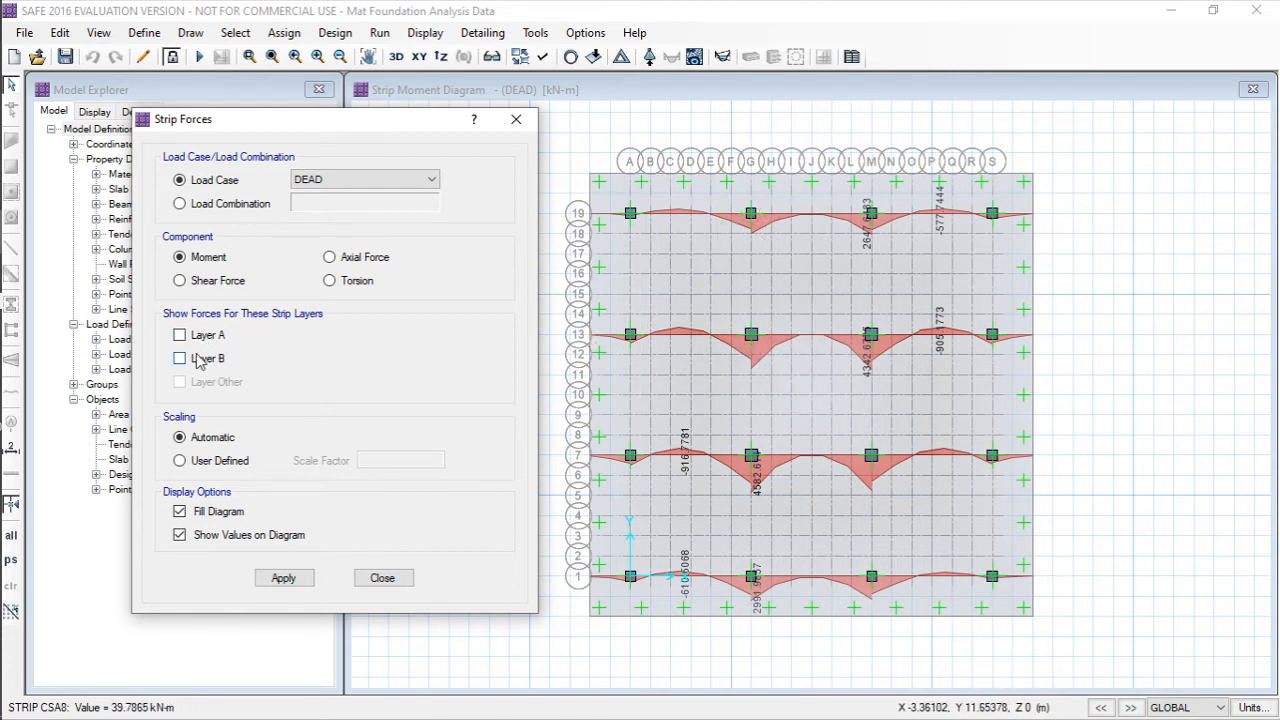
pyautogui.click(284, 578)
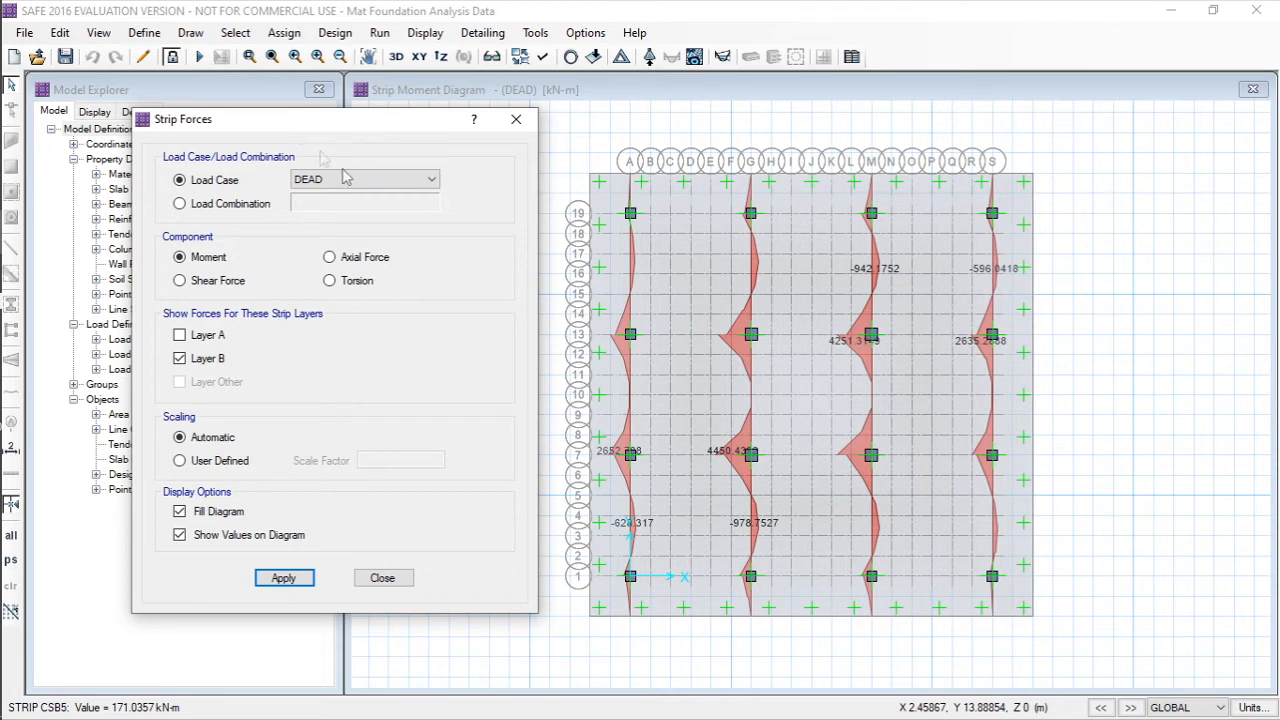
# - Check the load combinations available for the strip forces and close the settings without applying a change
pyautogui.click(229, 205)
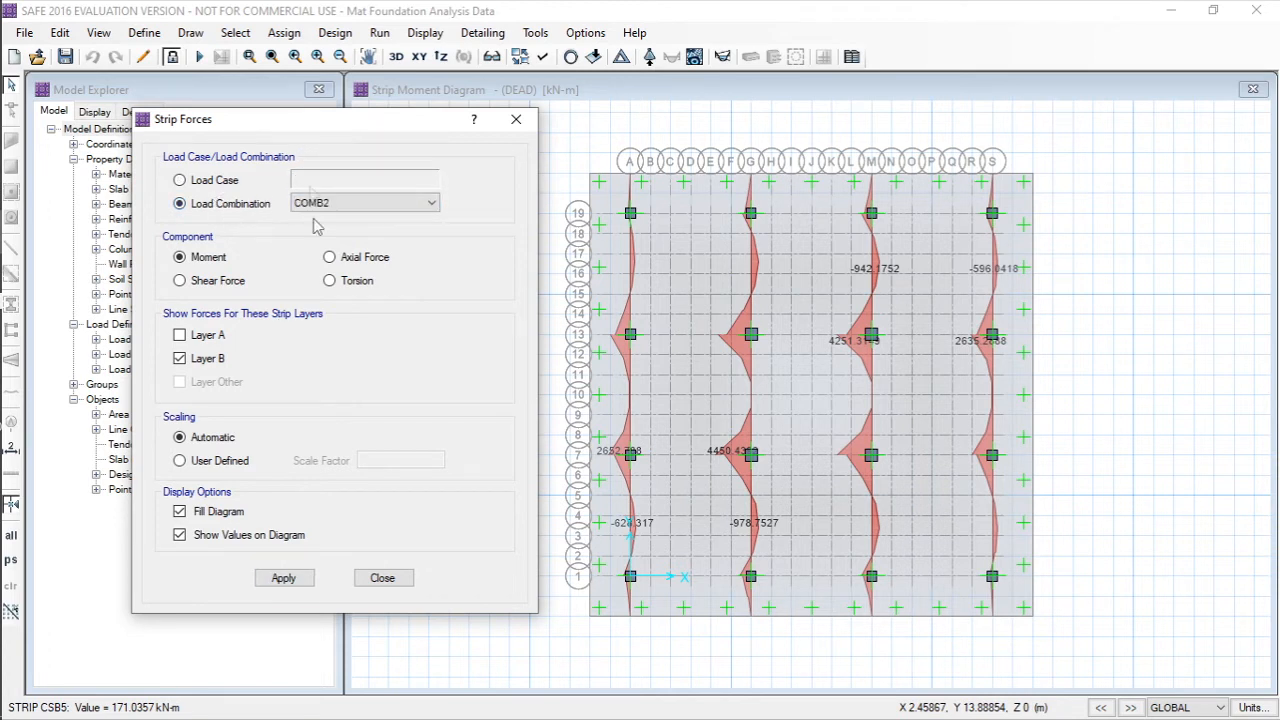
pyautogui.click(305, 203)
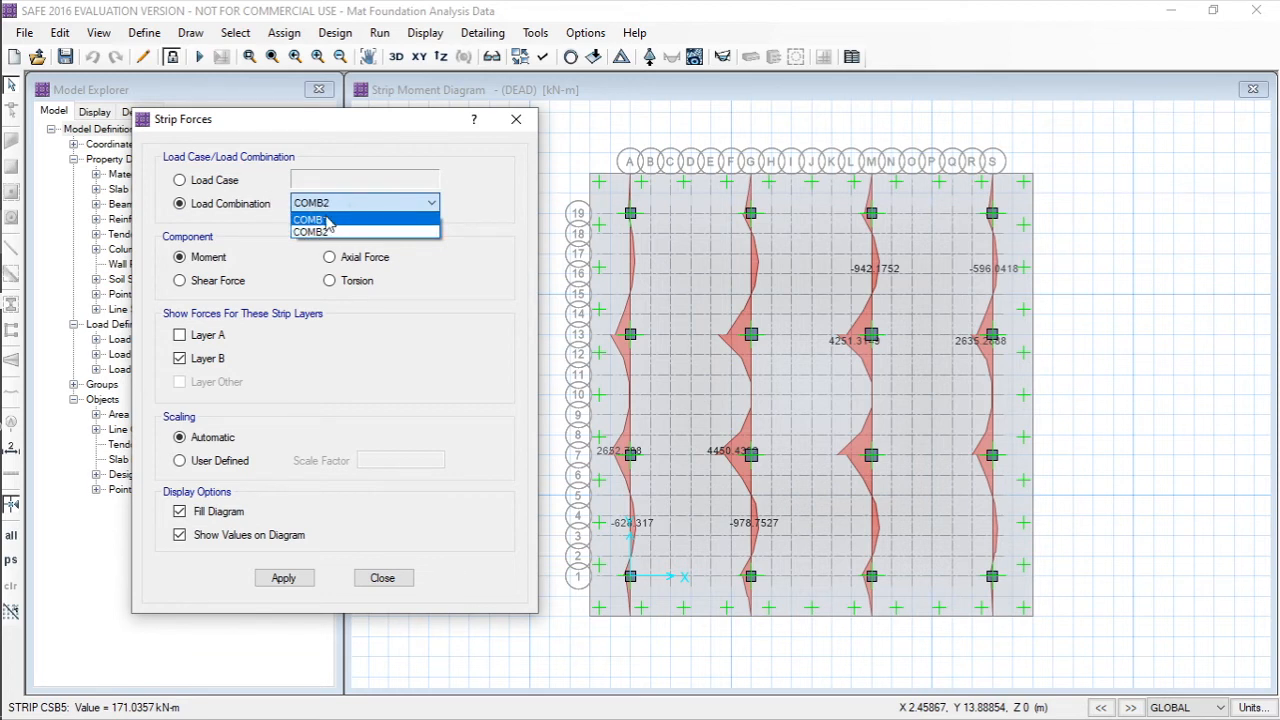
pyautogui.click(390, 578)
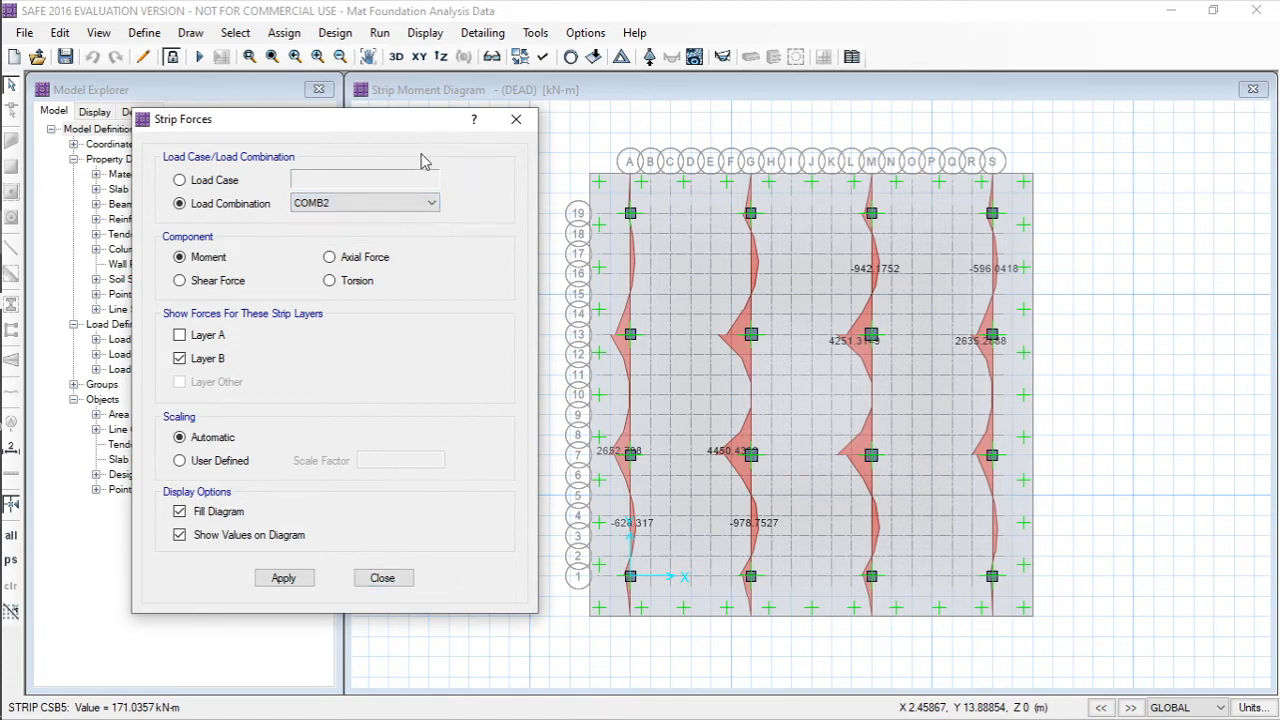
pyautogui.click(516, 120)
# - Run the analysis and design of the mat foundation
pyautogui.click(425, 33)
pyautogui.click(379, 156)
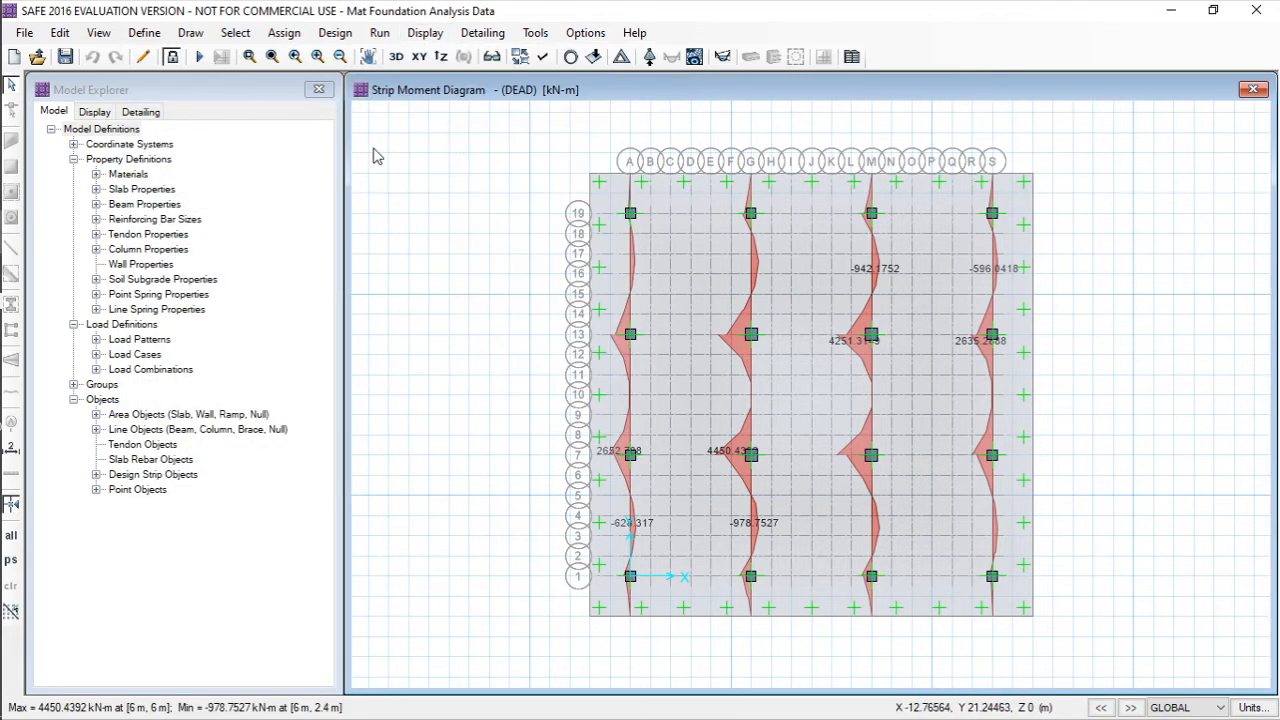
pyautogui.click(380, 33)
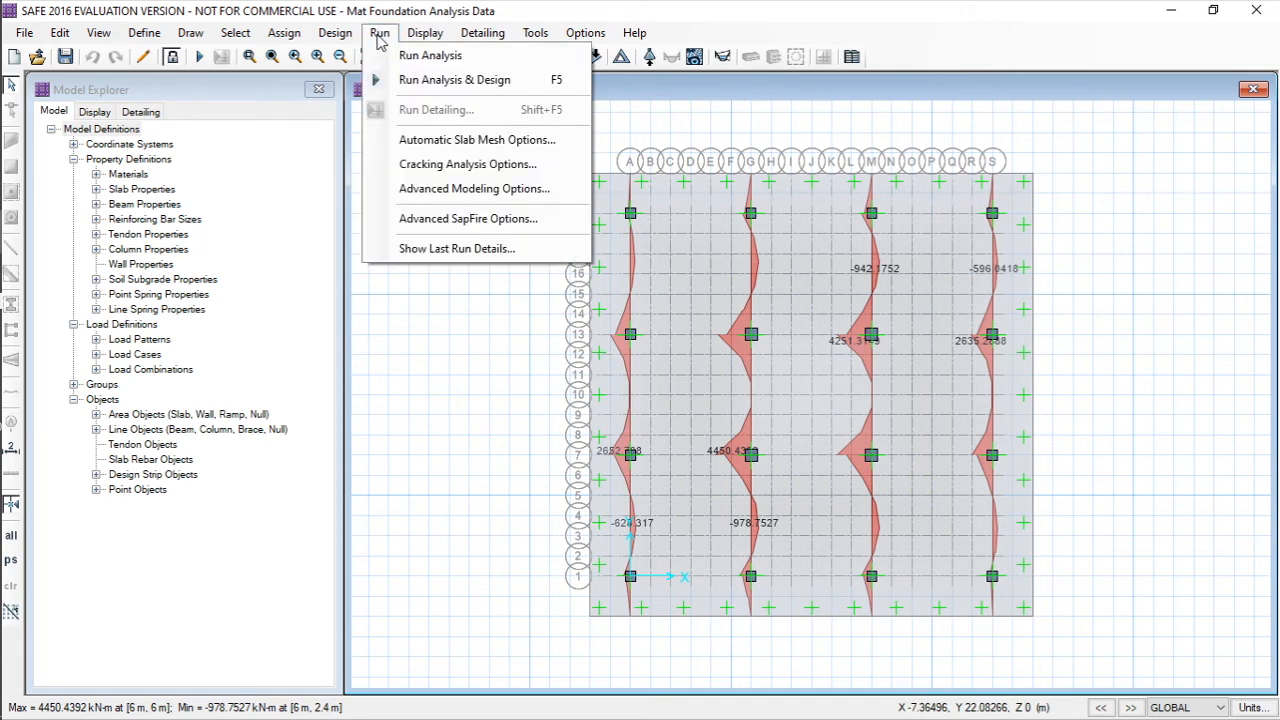
pyautogui.click(421, 84)
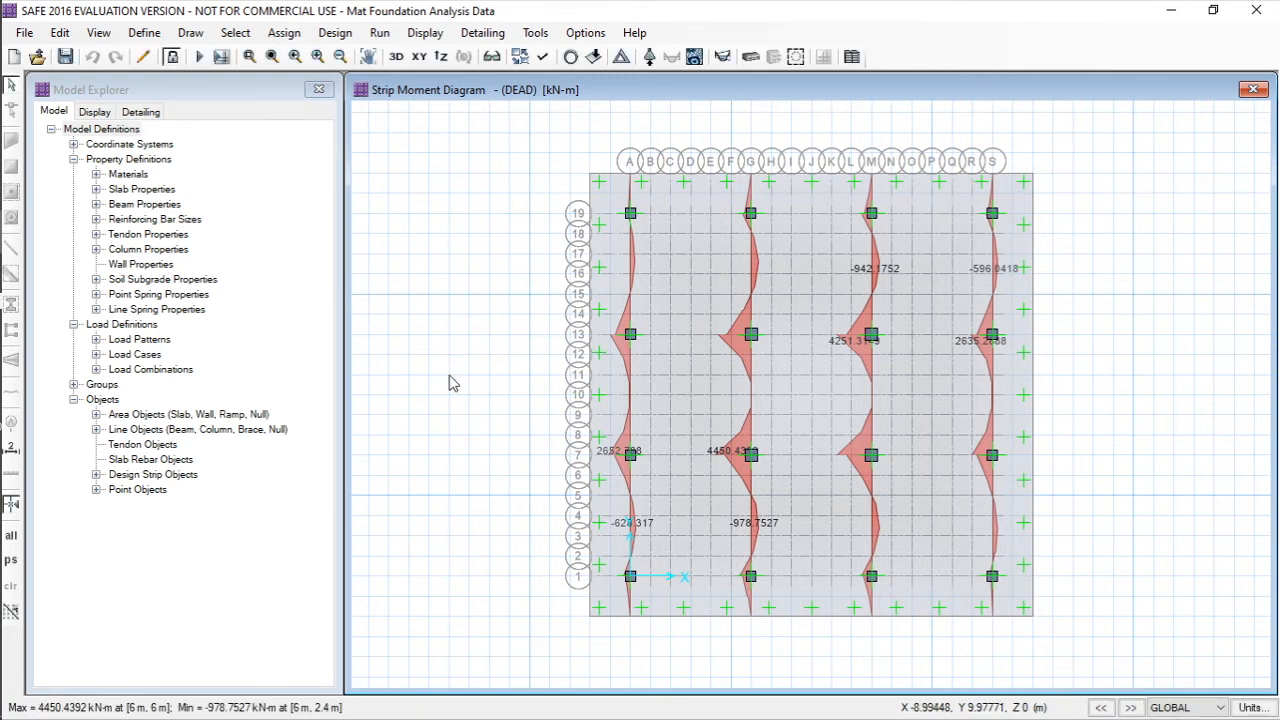
# - Display the strip-based enveloping flexural reinforcement of the slab for Layer A, with top and bottom rebar intensity
pyautogui.click(425, 36)
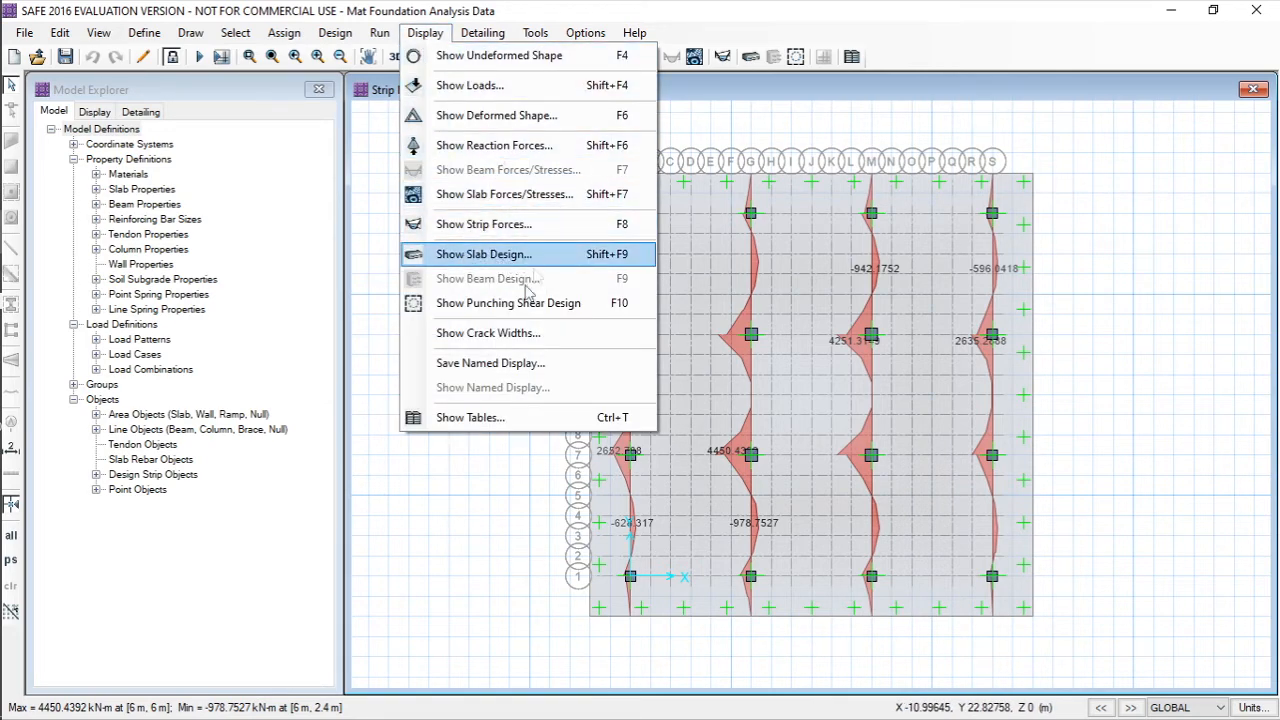
pyautogui.click(488, 257)
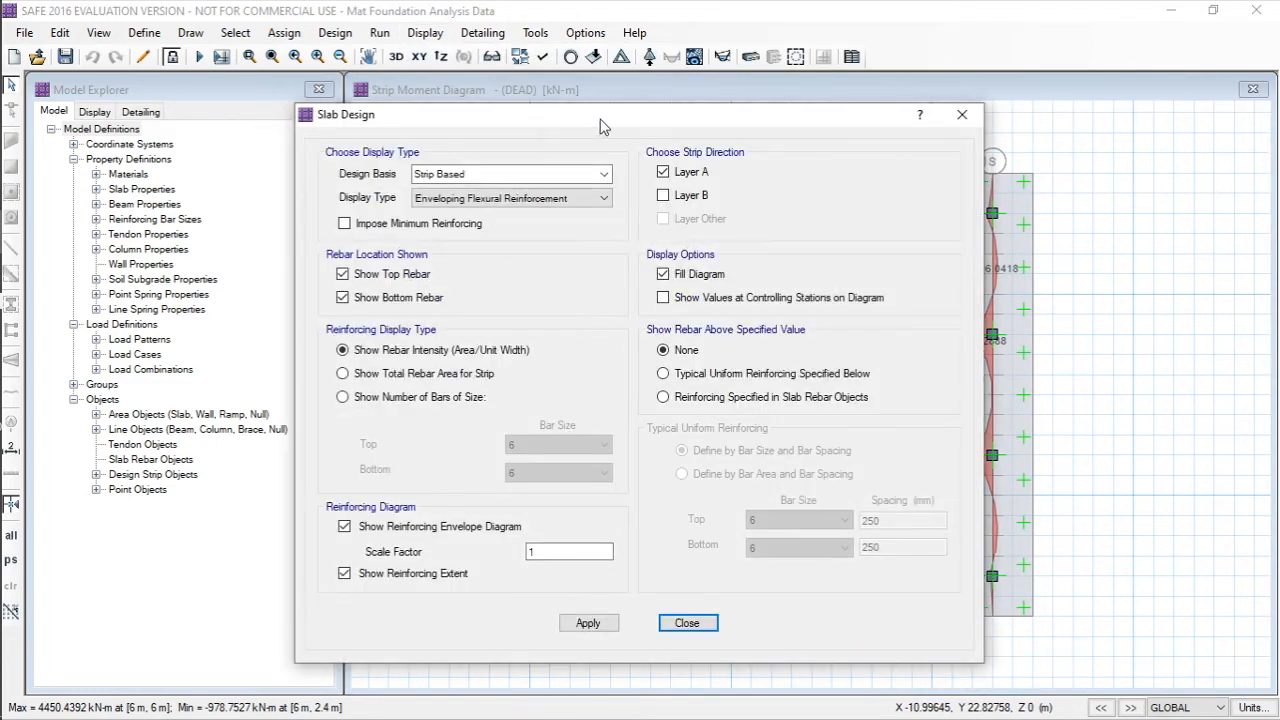
pyautogui.moveTo(602, 91); pyautogui.dragTo(310, 52)
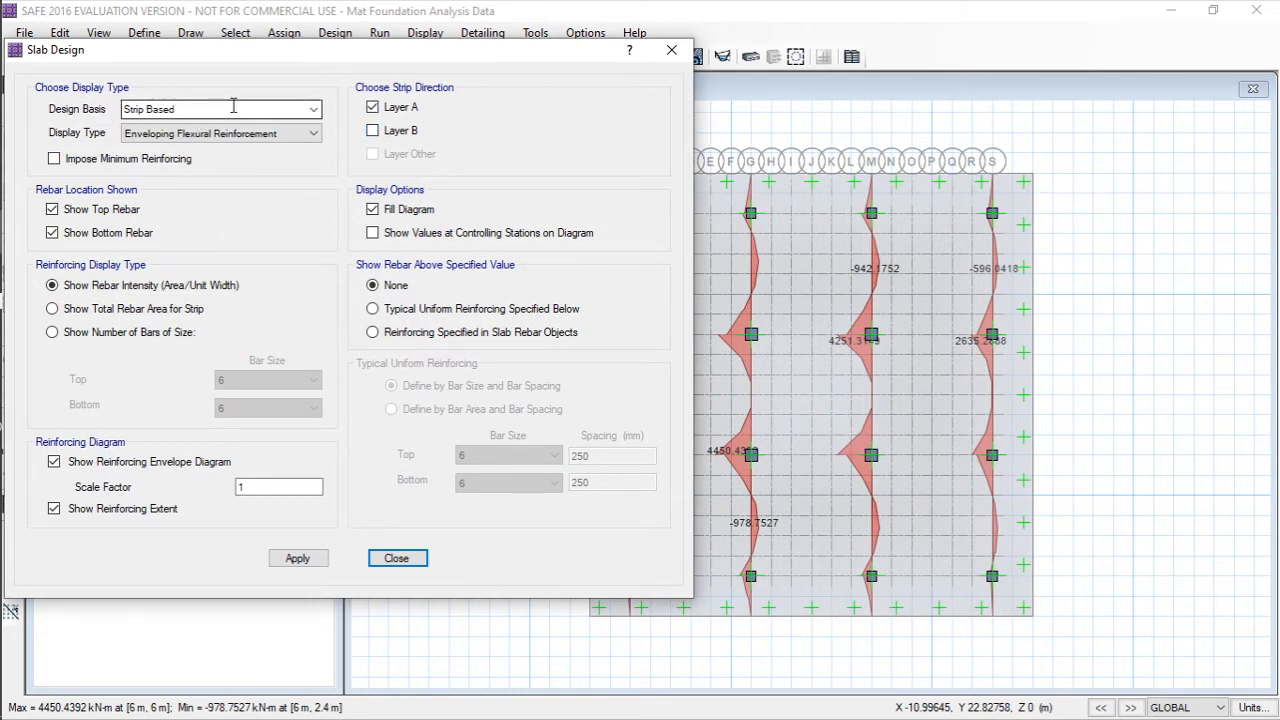
pyautogui.click(313, 110)
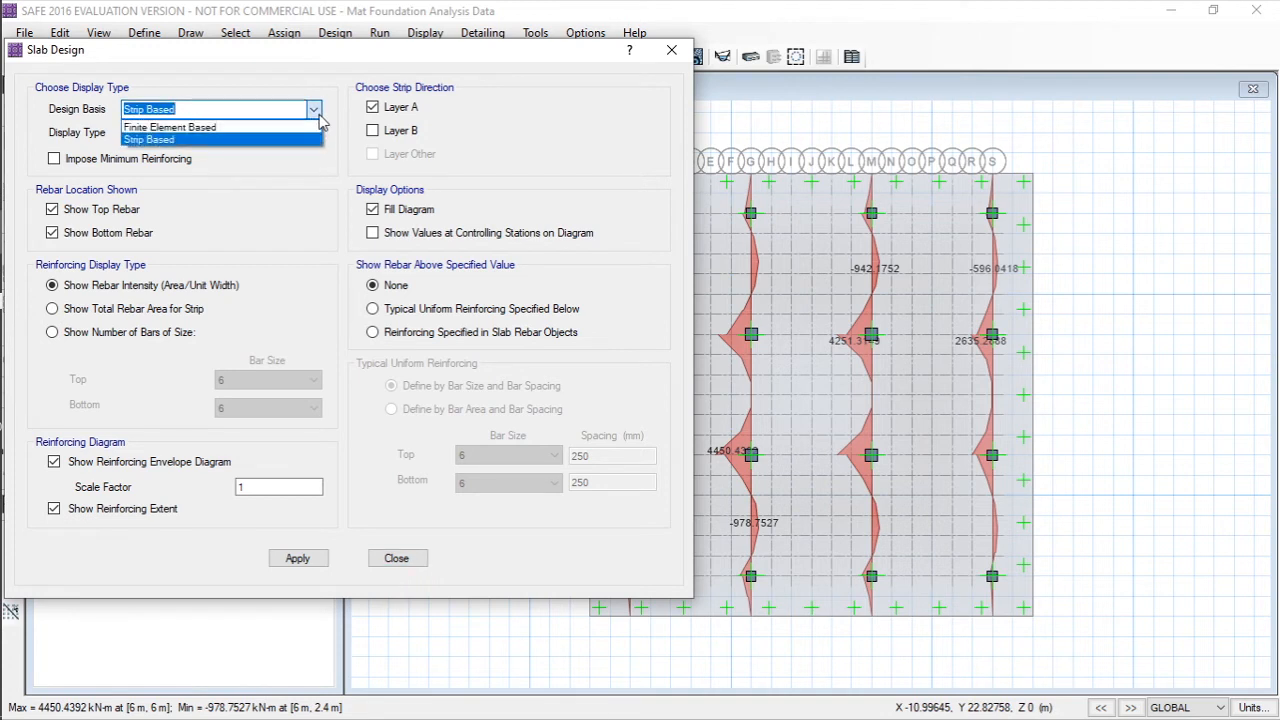
pyautogui.click(319, 118)
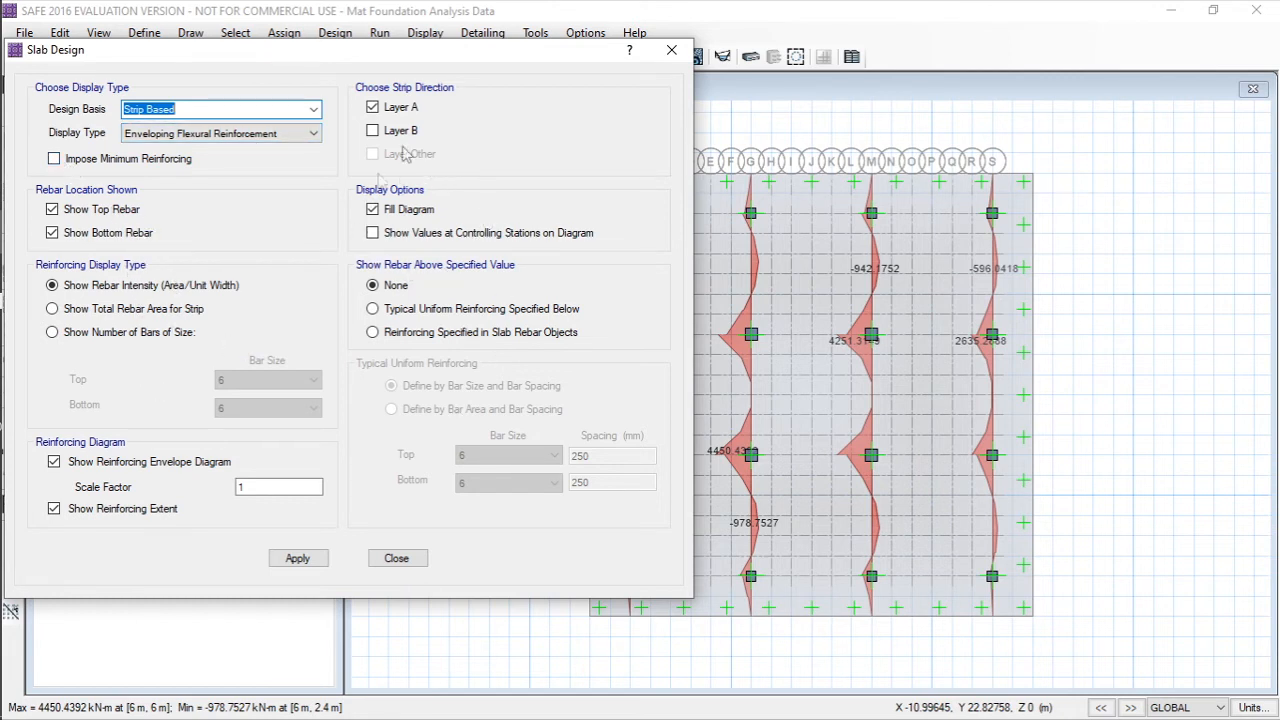
pyautogui.click(296, 561)
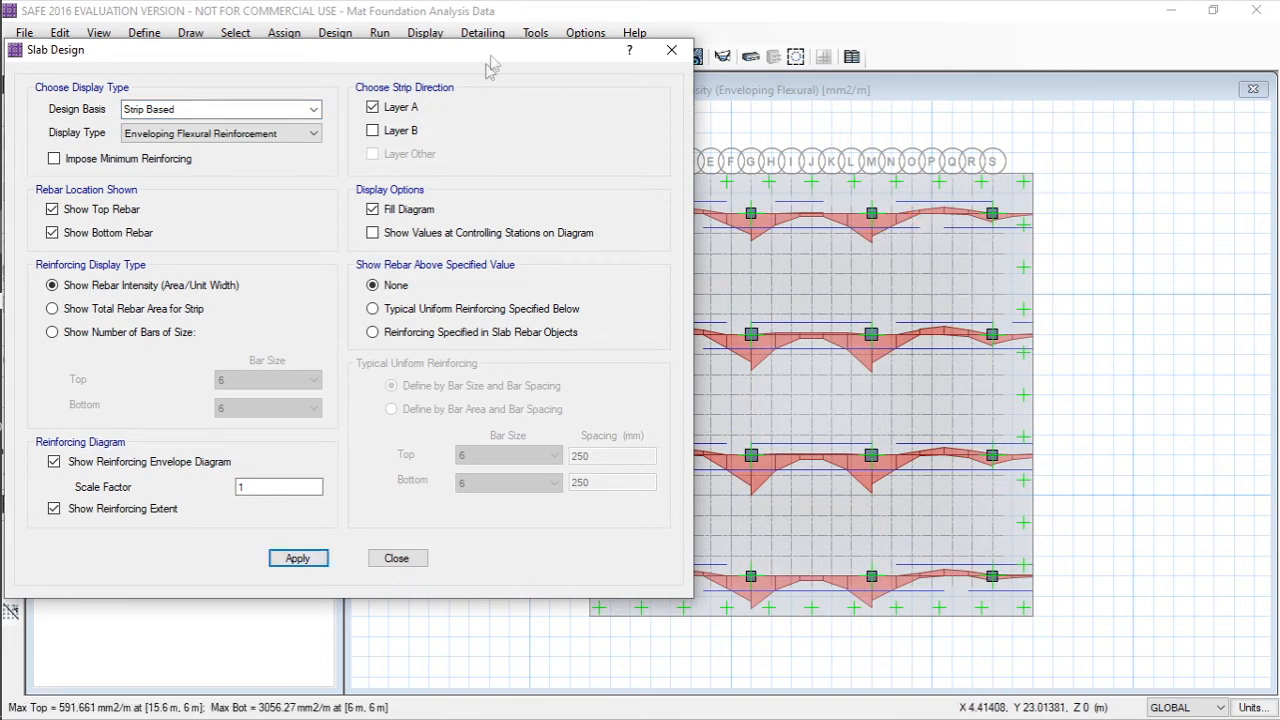
# - Impose minimum reinforcing on the slab strip design diagram and add Layer B to the display
pyautogui.moveTo(490, 54); pyautogui.dragTo(374, 67)
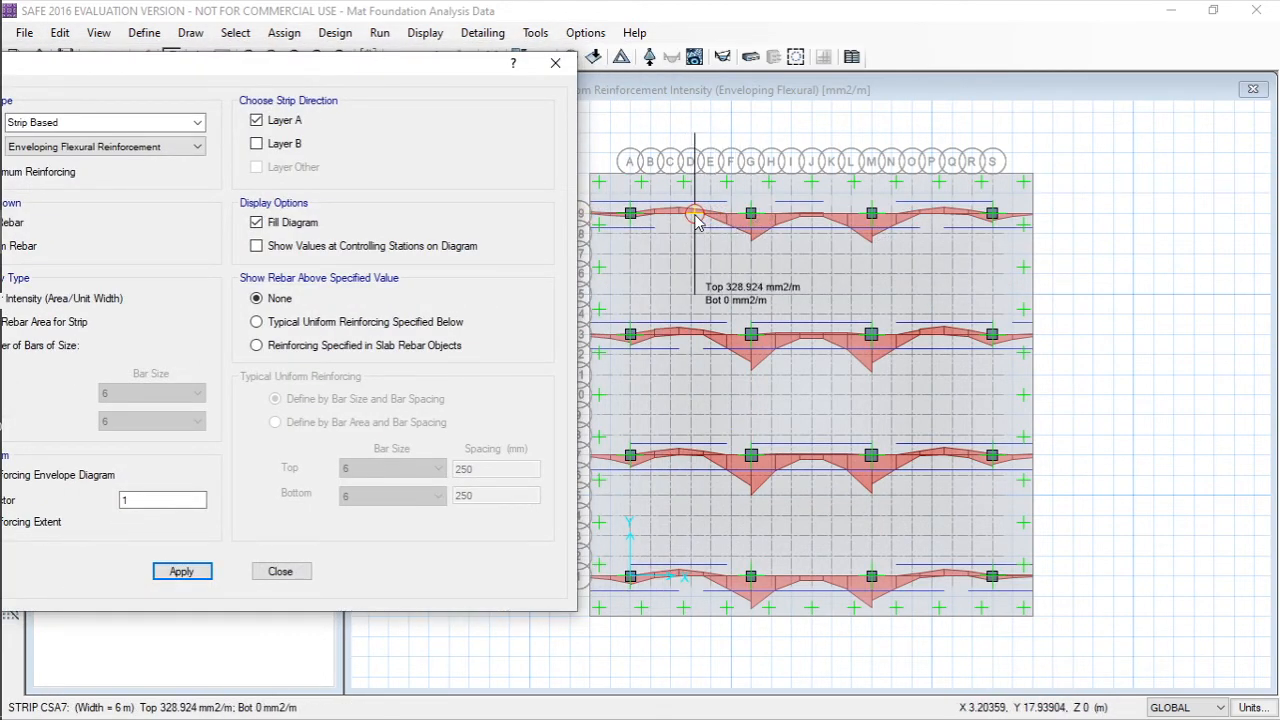
pyautogui.moveTo(209, 79); pyautogui.dragTo(181, 40)
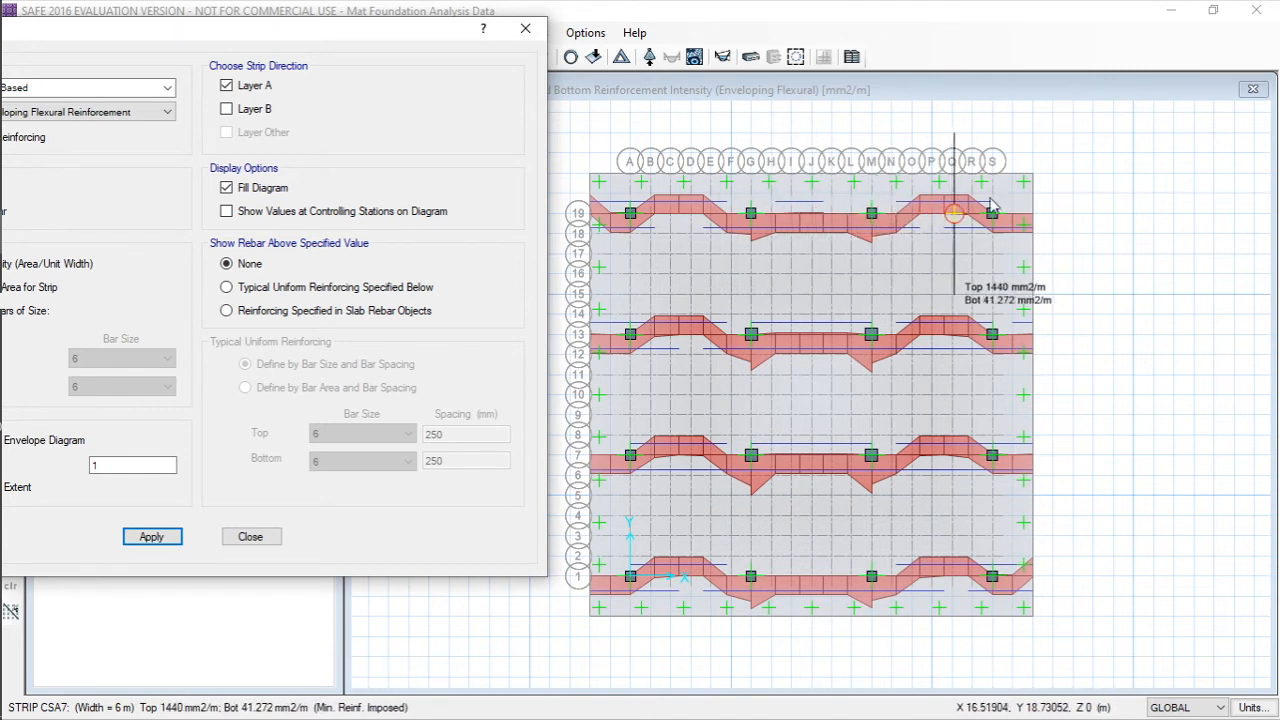
pyautogui.click(228, 110)
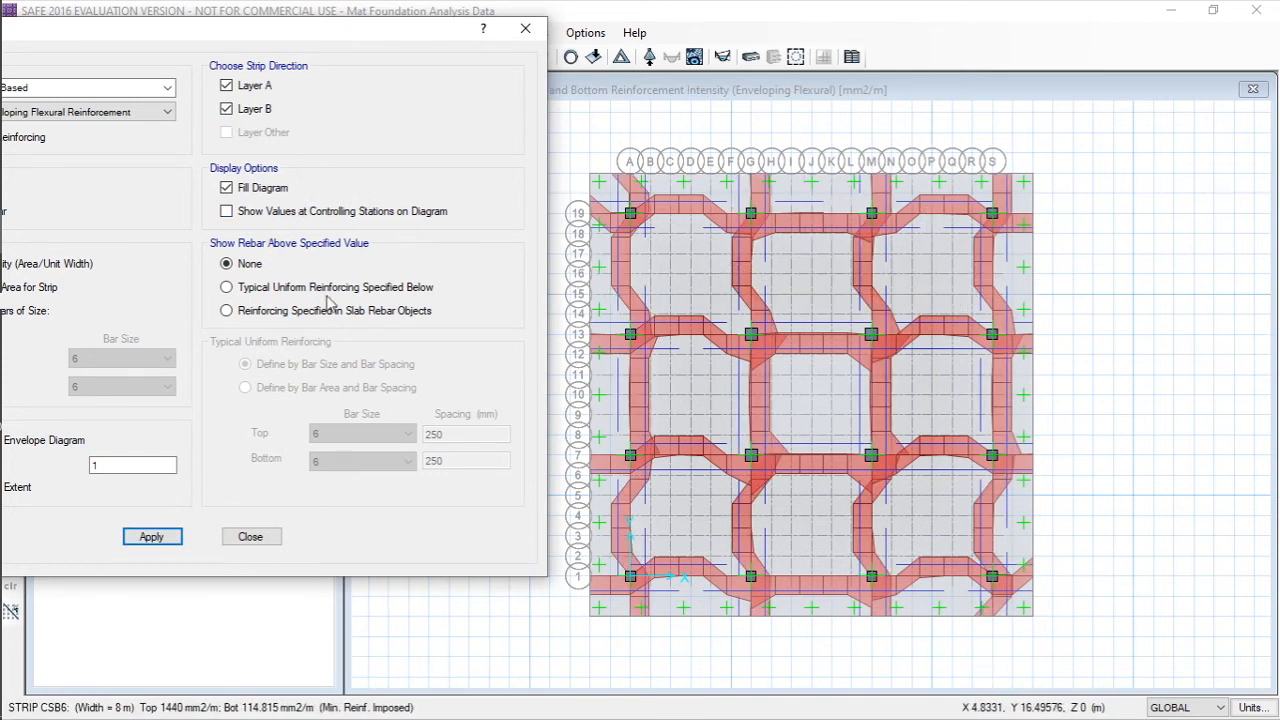
# - Review the options for showing rebar above a specified value, keep None and close the slab design settings
pyautogui.click(268, 313)
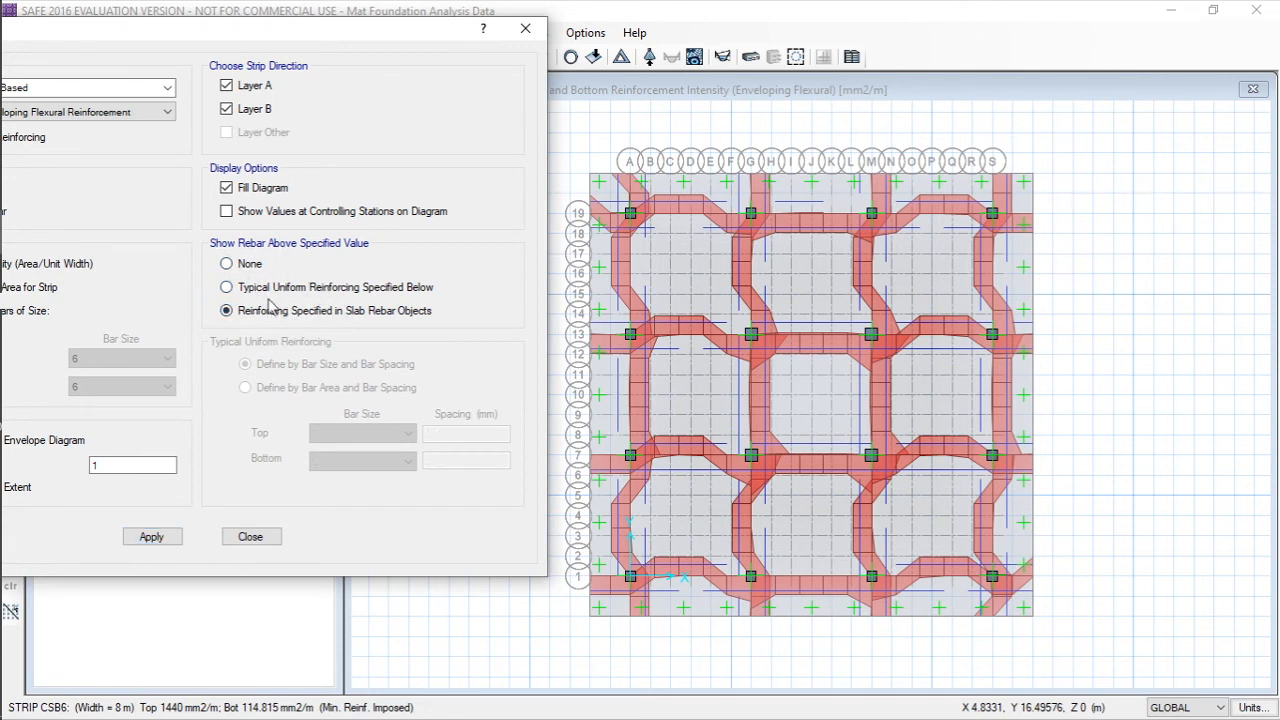
pyautogui.click(274, 289)
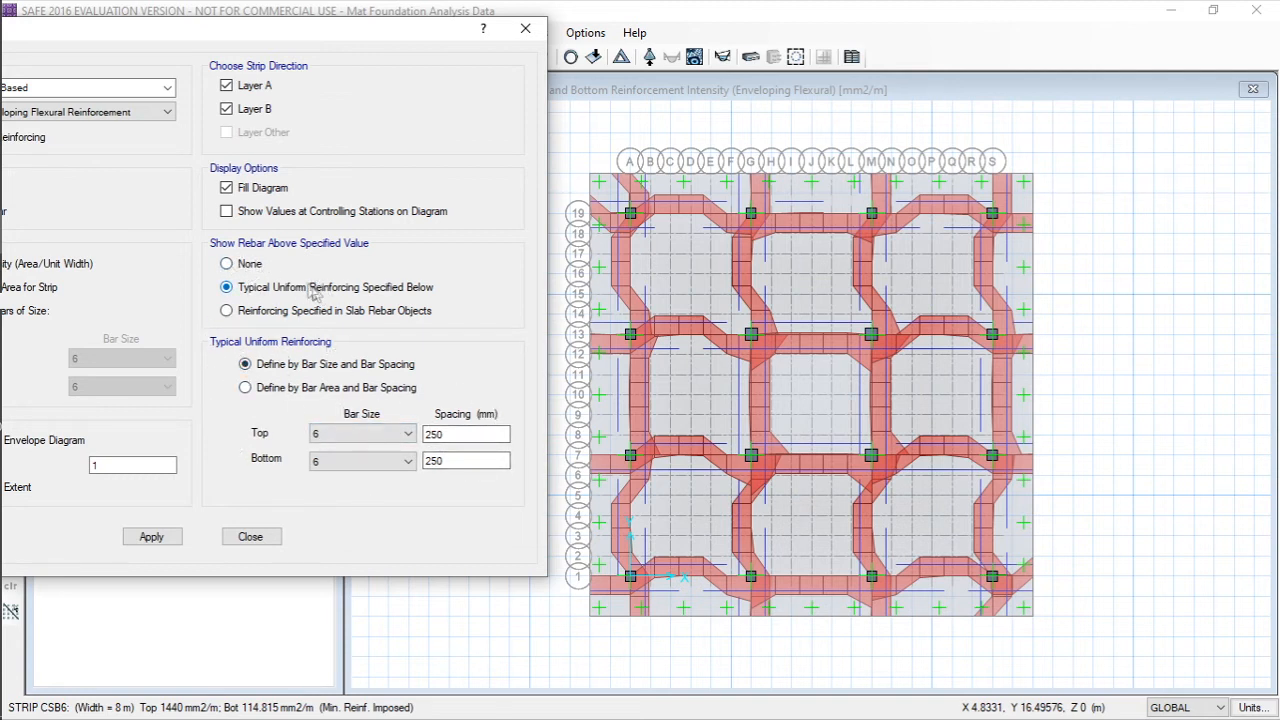
pyautogui.click(228, 264)
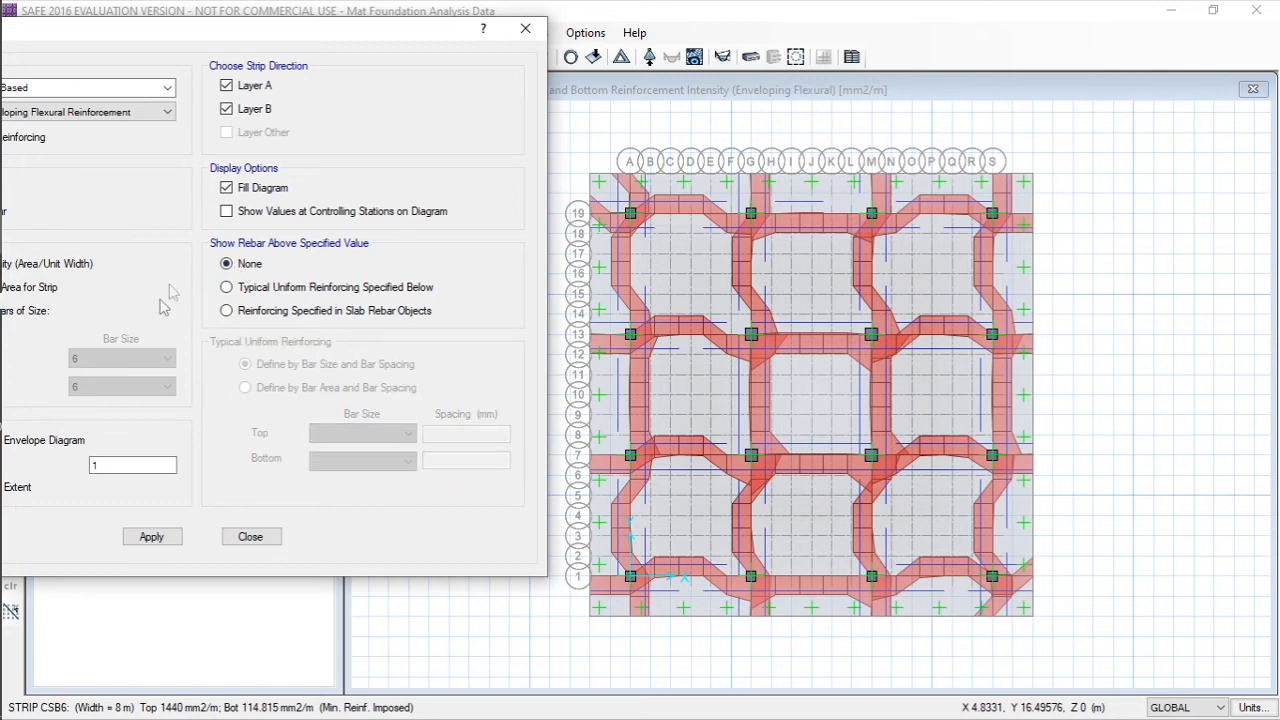
pyautogui.click(250, 536)
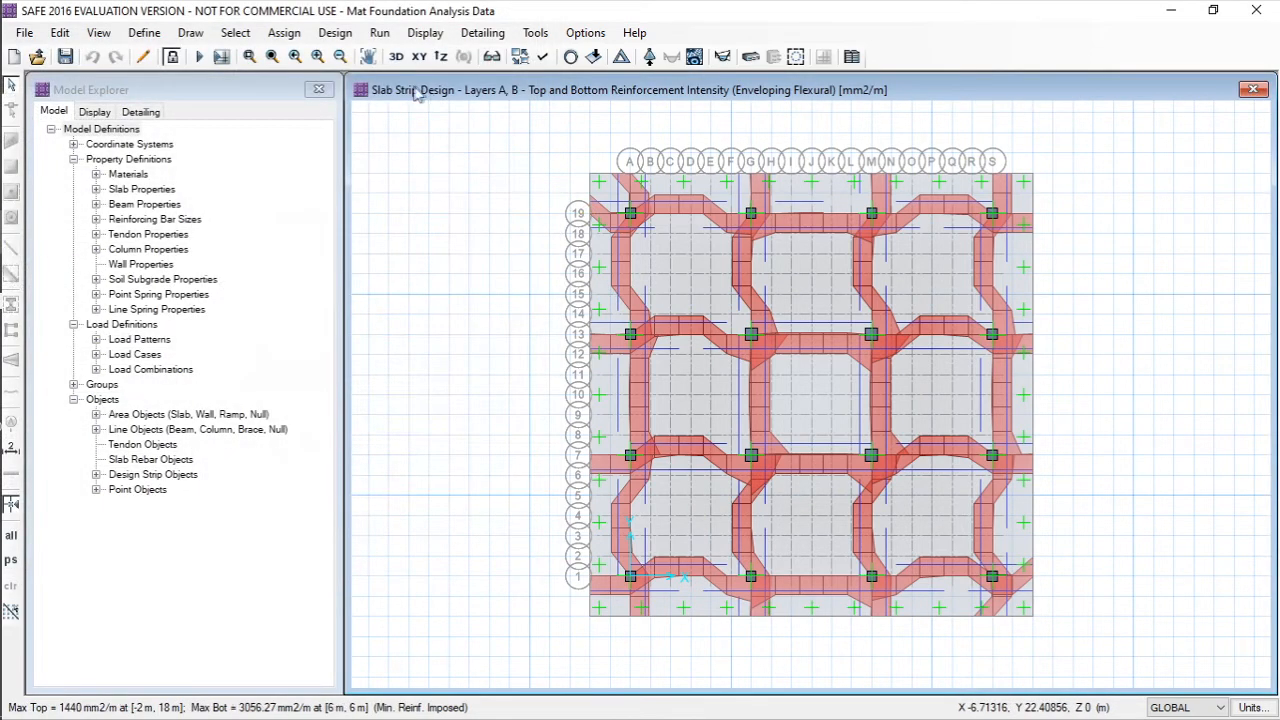
# - Review the punching shear capacity ratios at the columns and return to the undeformed plan view
pyautogui.click(425, 32)
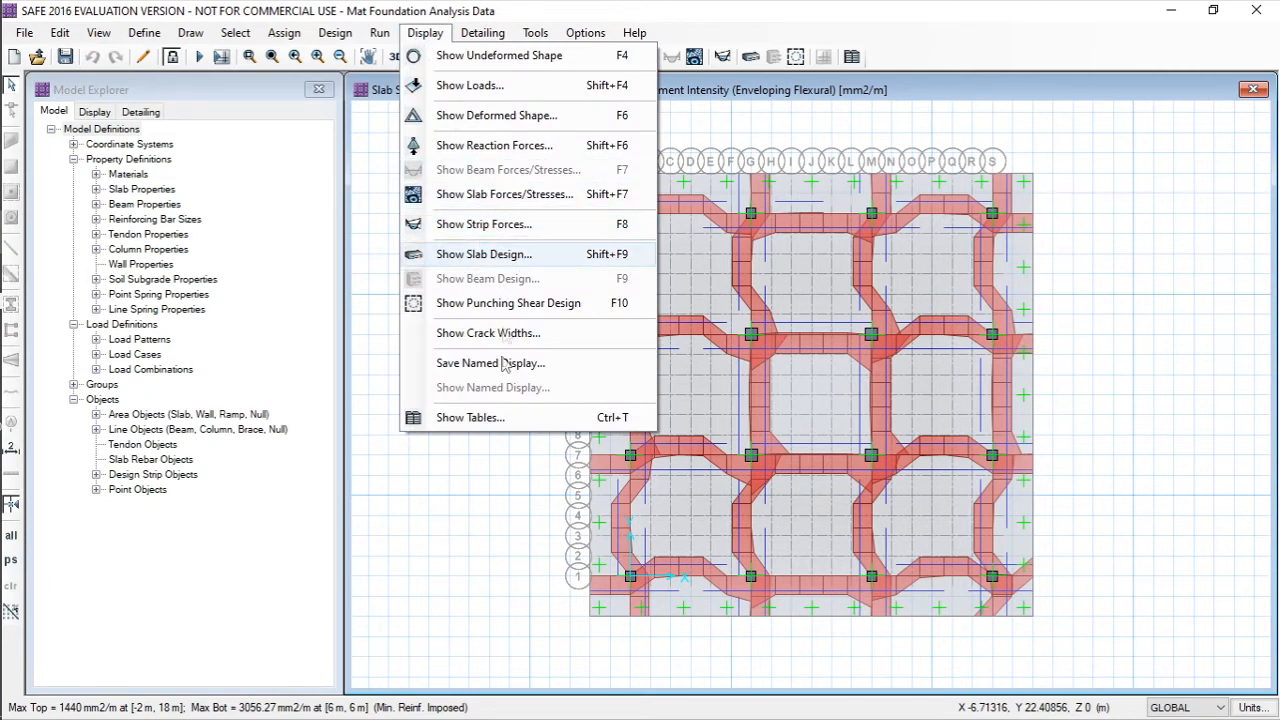
pyautogui.click(483, 304)
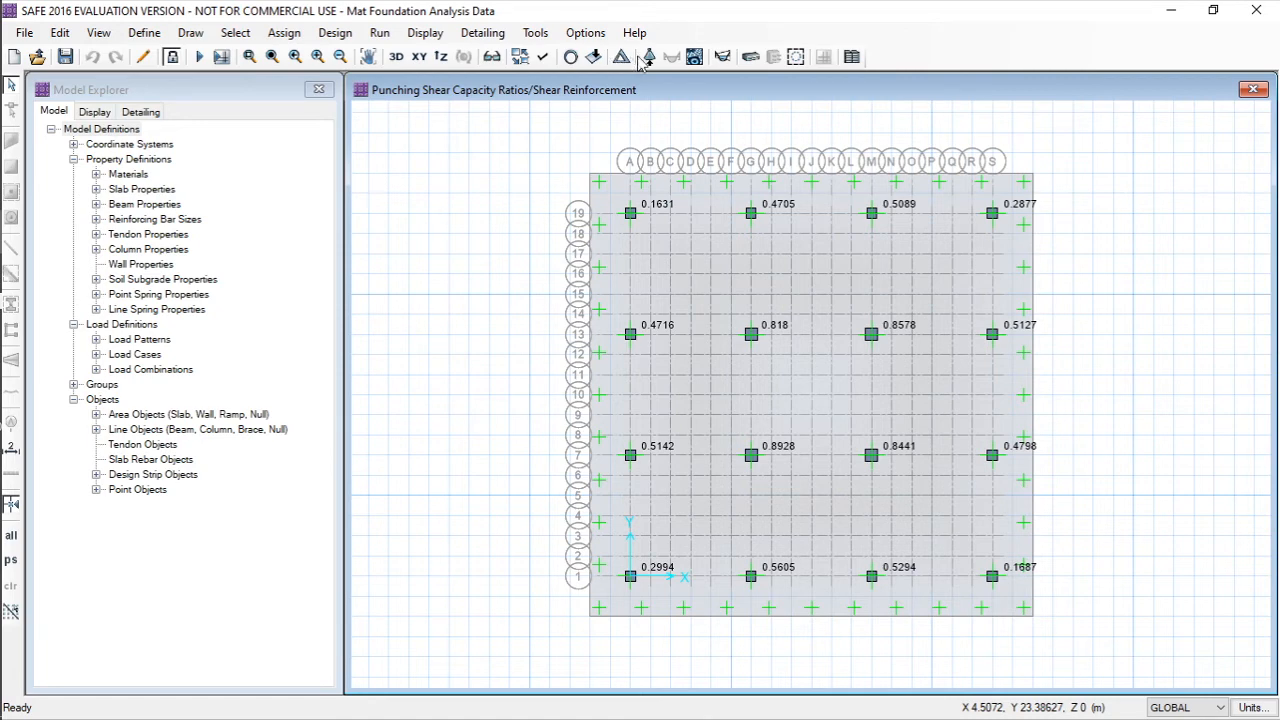
pyautogui.click(571, 57)
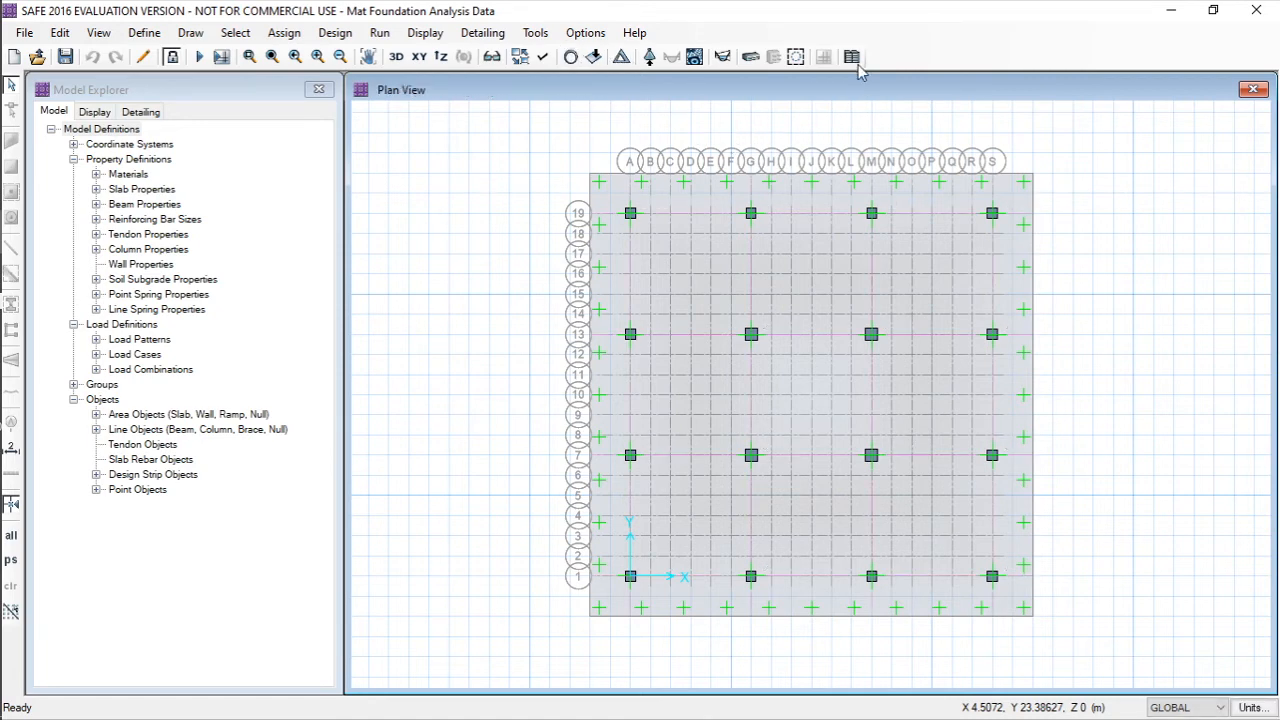
# - Display the concrete slab design result tables for Flexural And Shear Data and Punching Shear Data
pyautogui.click(425, 33)
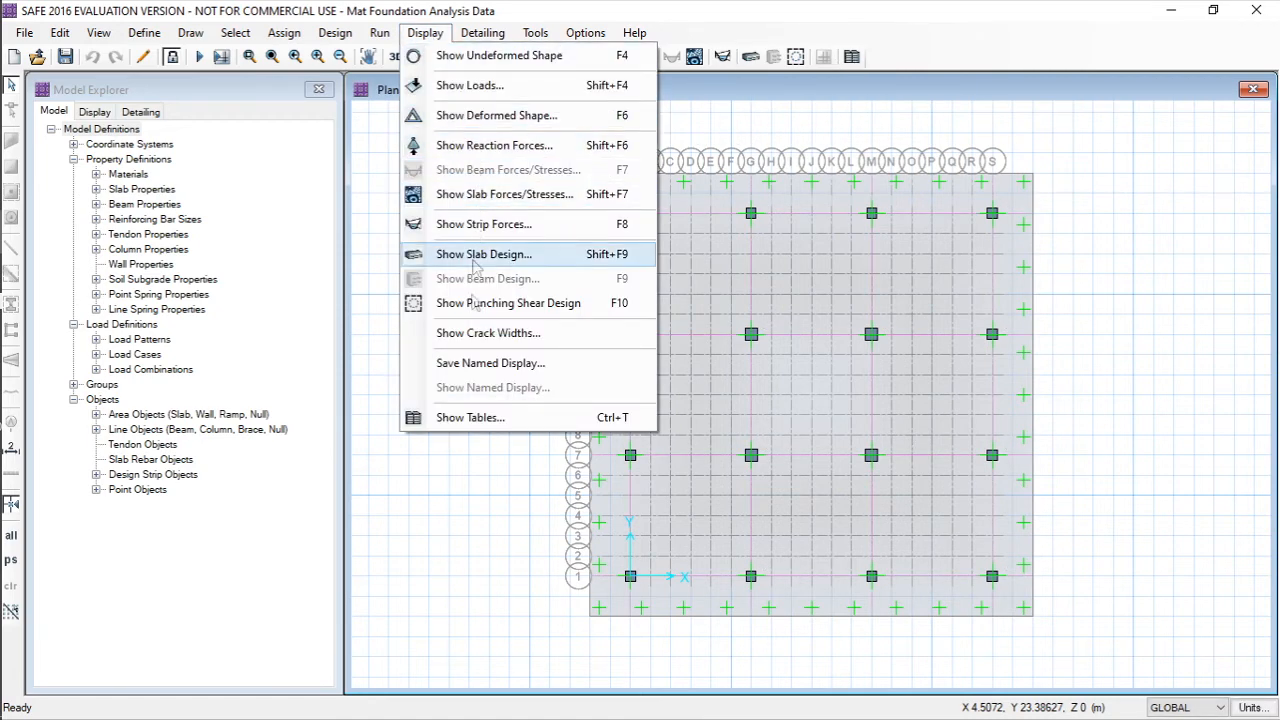
pyautogui.click(469, 417)
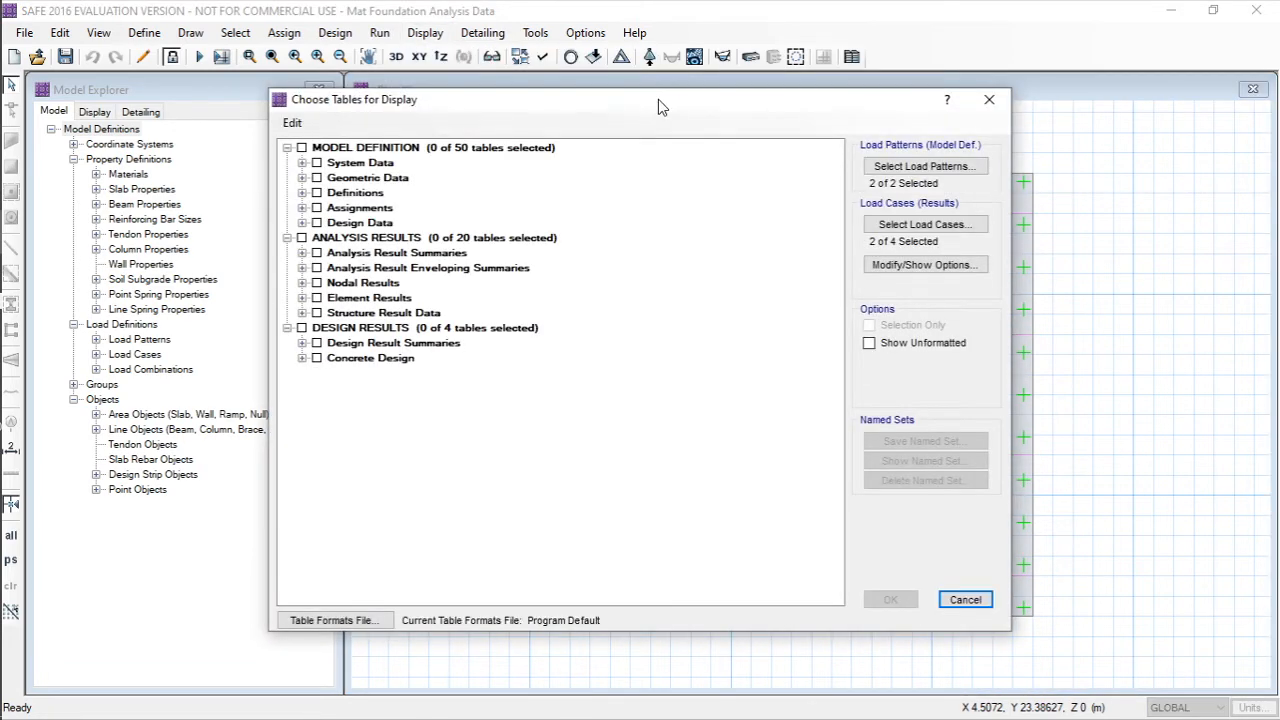
pyautogui.moveTo(658, 99); pyautogui.dragTo(602, 91)
pyautogui.doubleClick(276, 349)
pyautogui.click(261, 365)
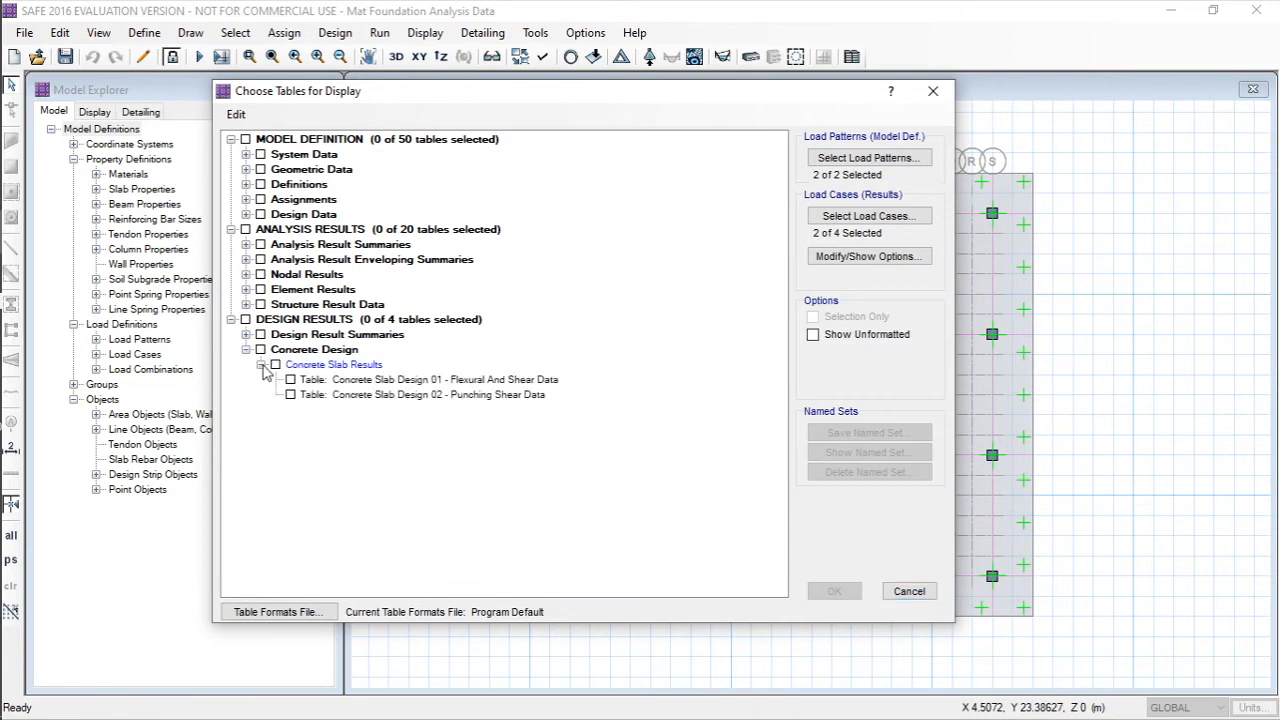
pyautogui.click(307, 381)
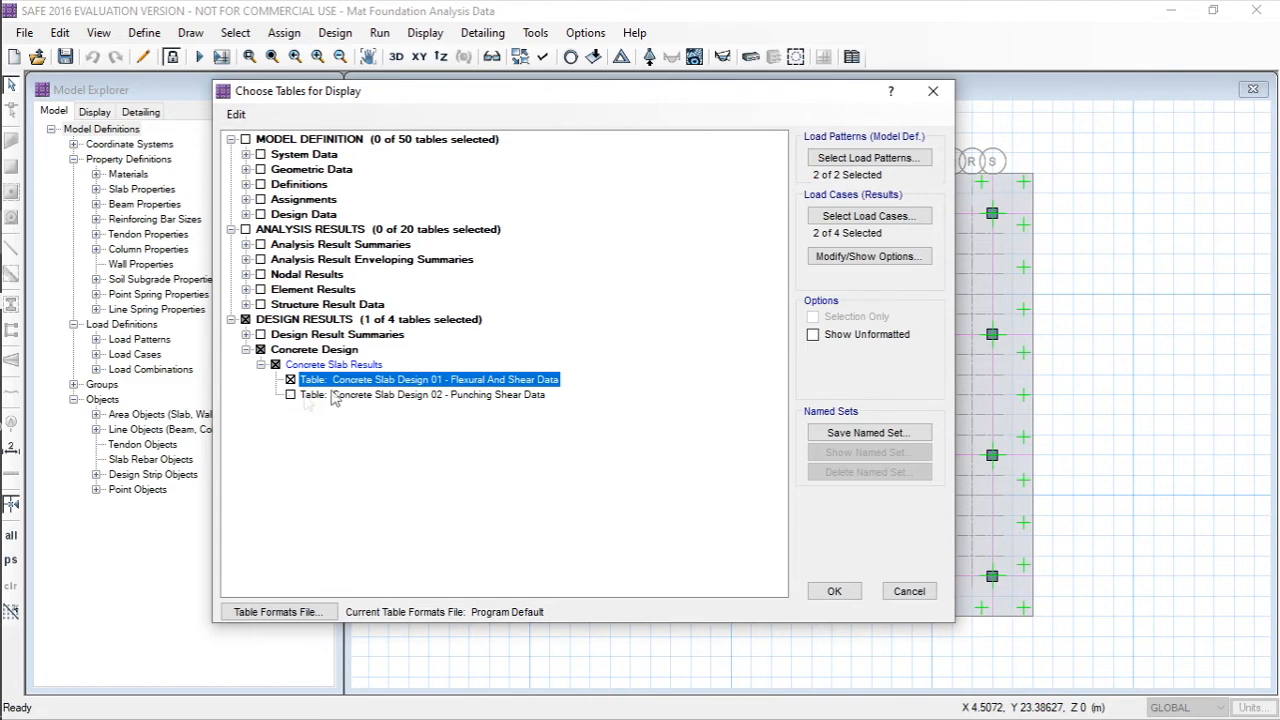
pyautogui.click(291, 395)
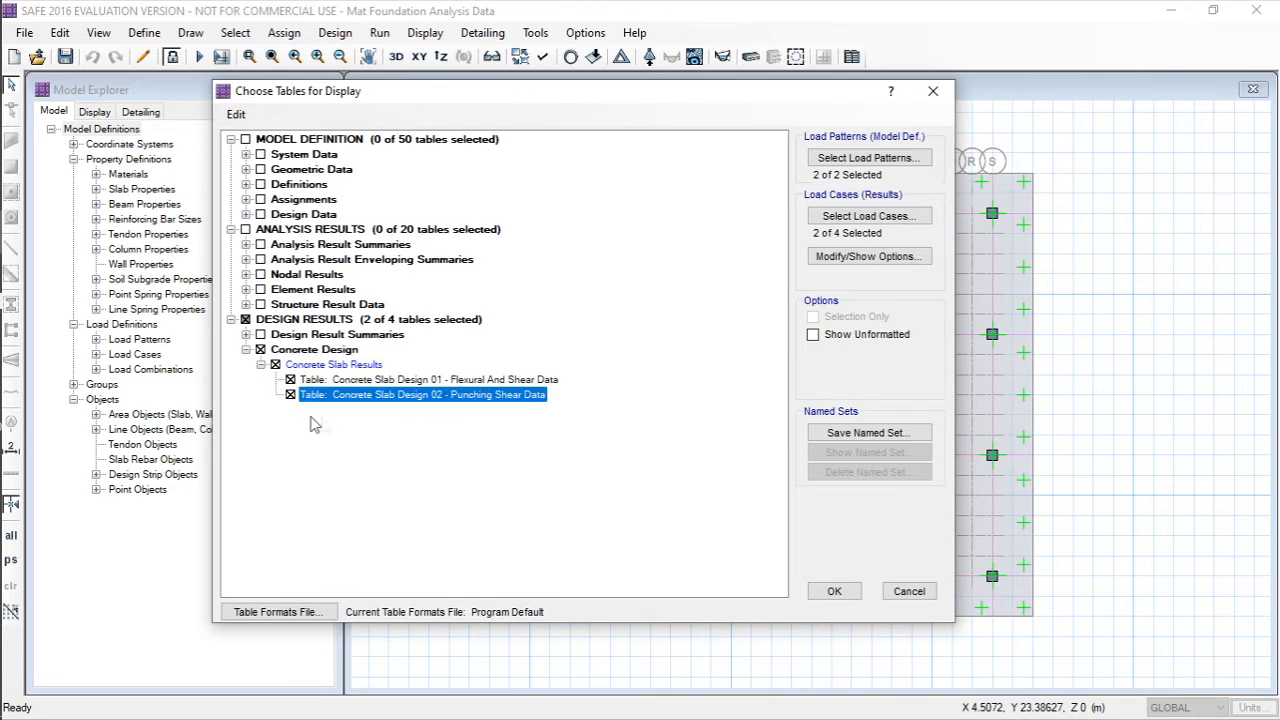
pyautogui.click(834, 592)
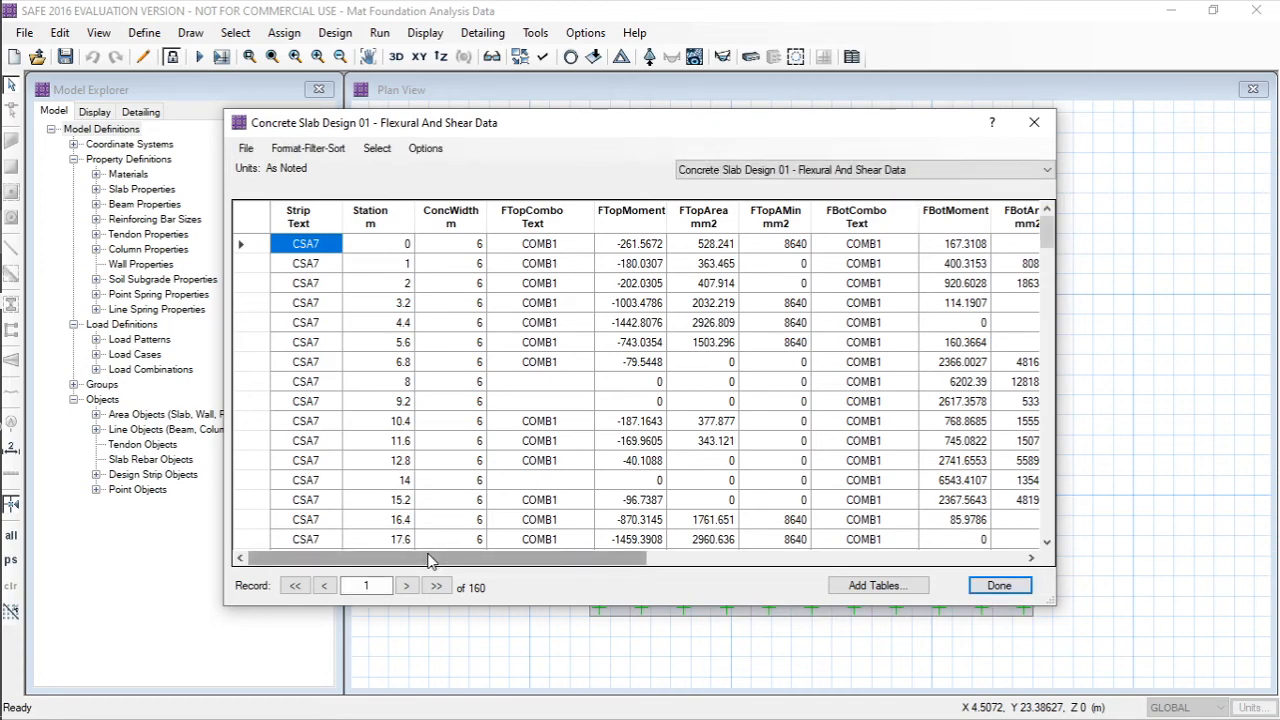
# - Examine the flexural and shear design table across all its columns and strip records for Layers A and B
pyautogui.moveTo(430, 563); pyautogui.dragTo(816, 567)
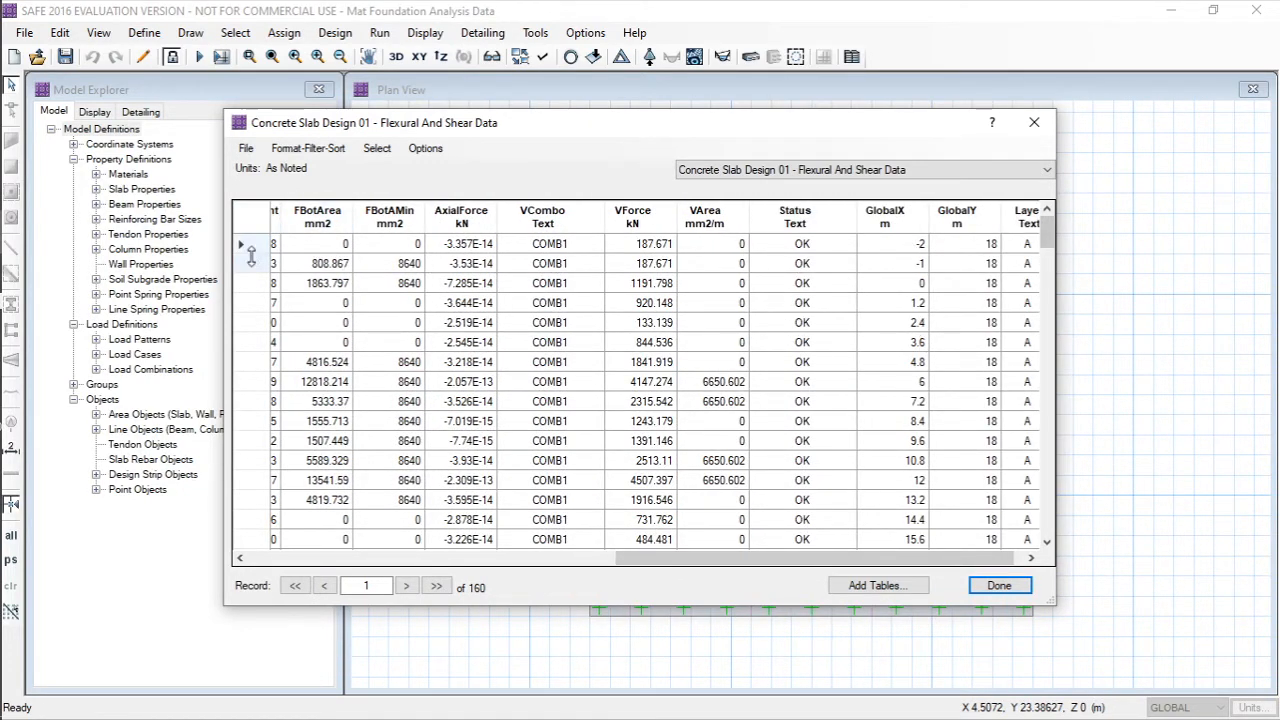
pyautogui.moveTo(1047, 228); pyautogui.dragTo(1048, 288)
pyautogui.scroll(-3, 1047, 542)
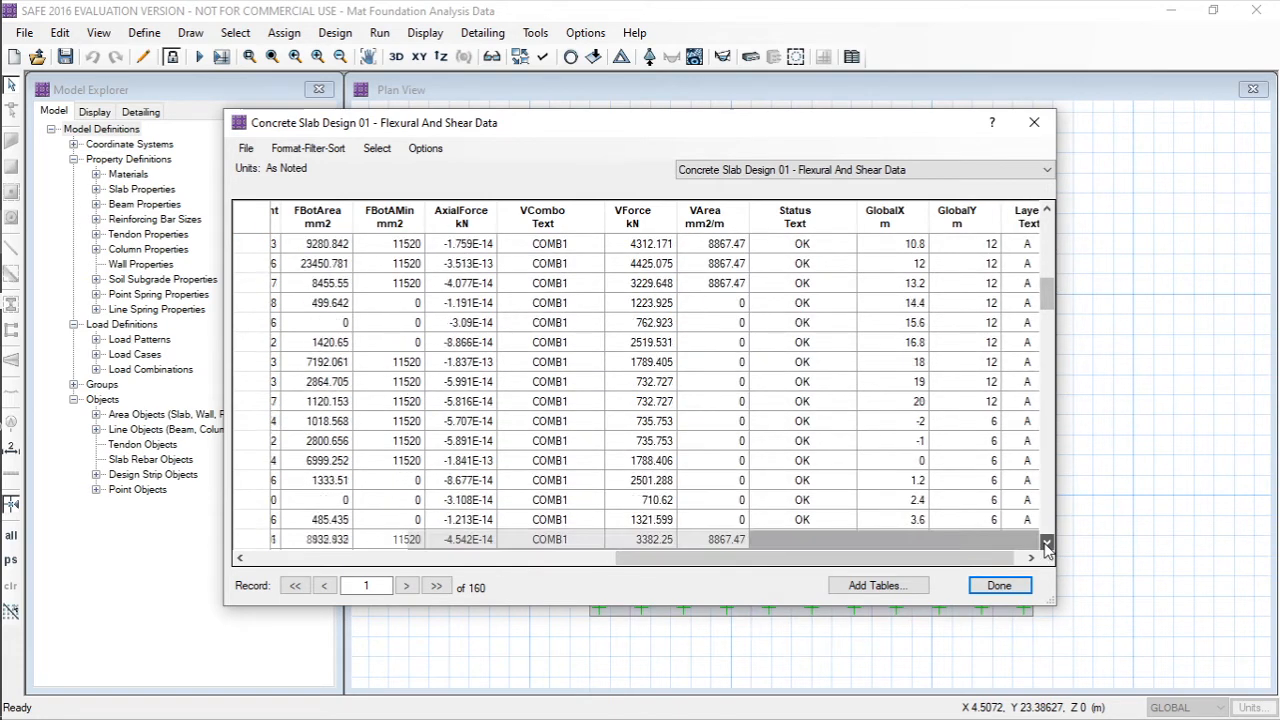
pyautogui.scroll(-5, 1047, 542)
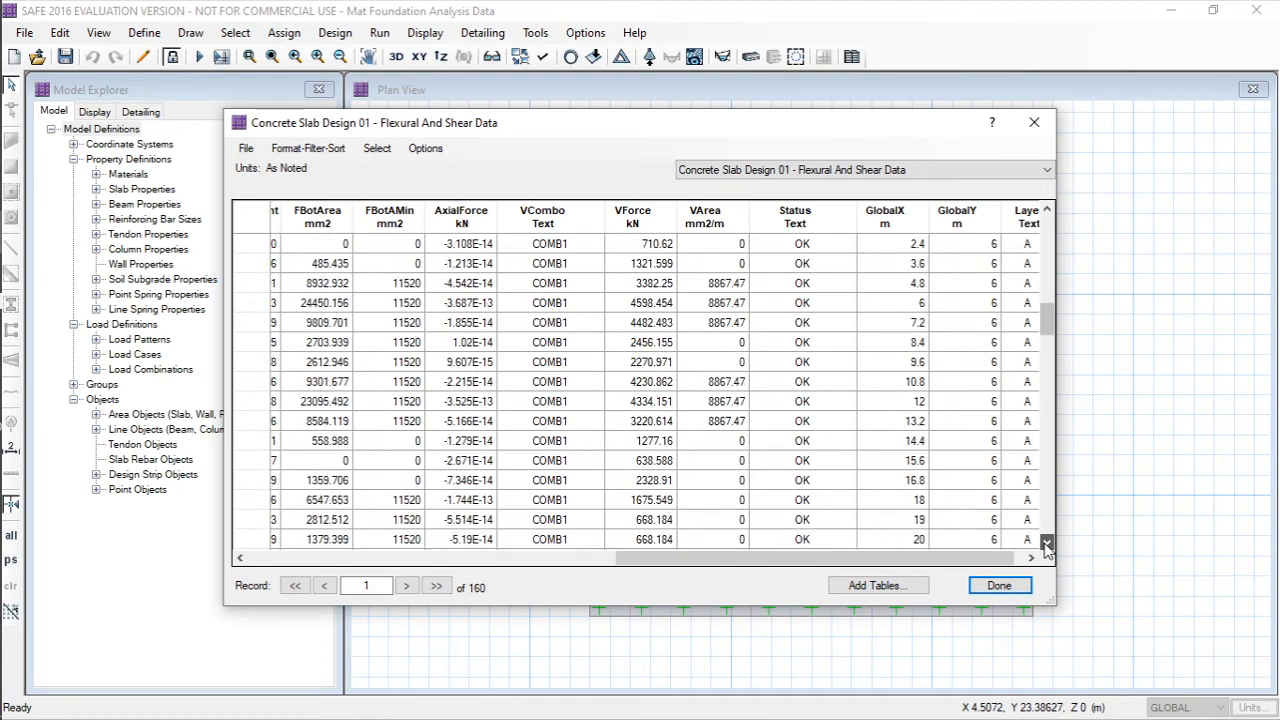
pyautogui.scroll(-4, 1047, 543)
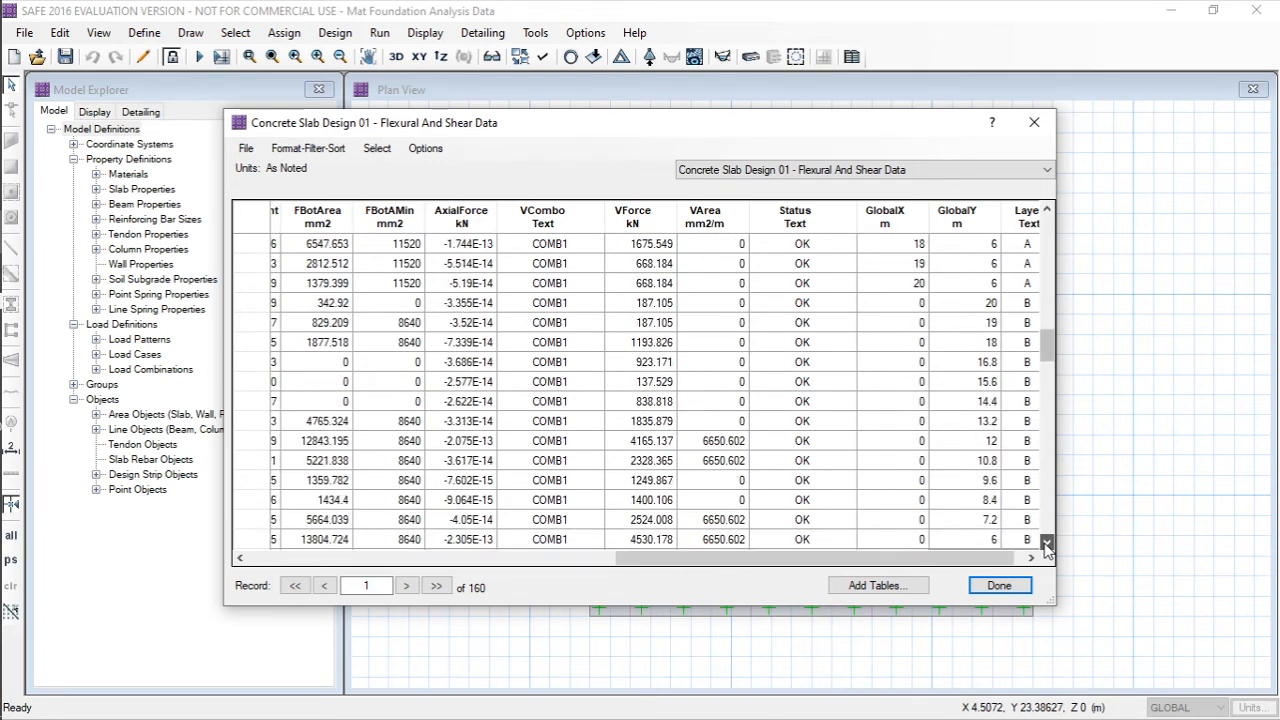
pyautogui.scroll(-4, 1047, 543)
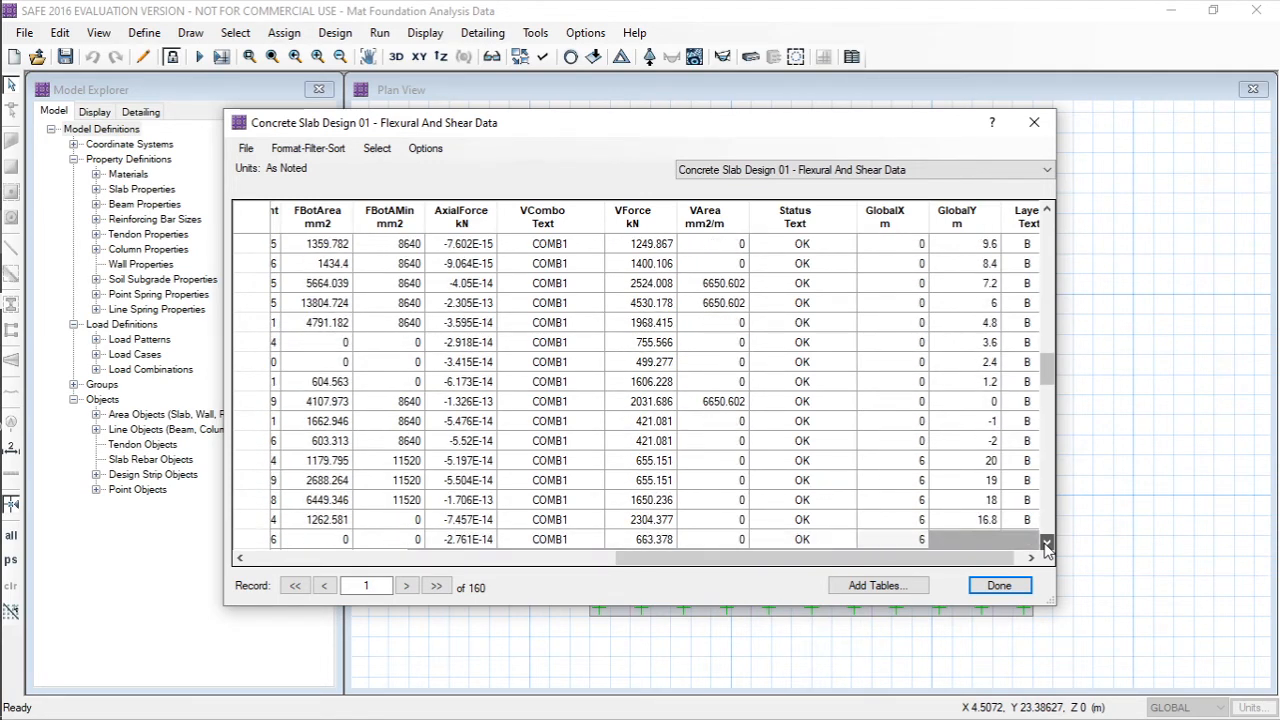
pyautogui.scroll(-4, 1047, 543)
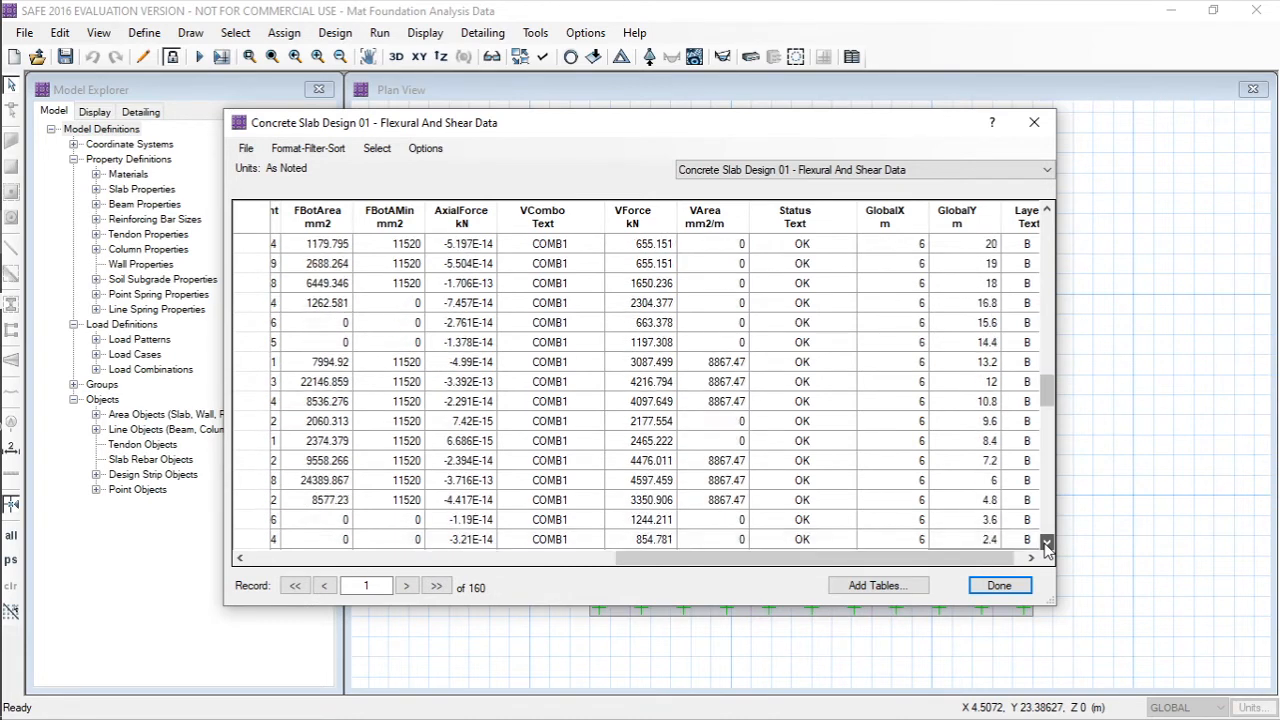
pyautogui.scroll(-4, 1047, 543)
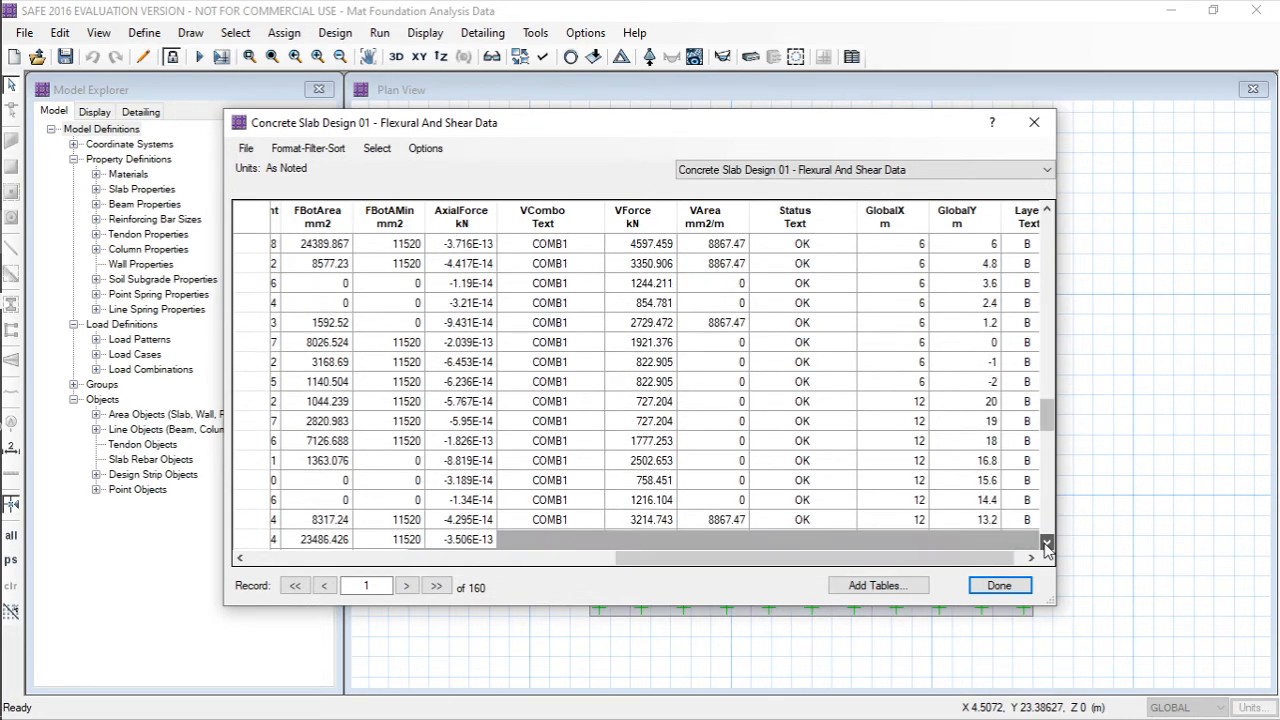
pyautogui.scroll(-4, 1047, 543)
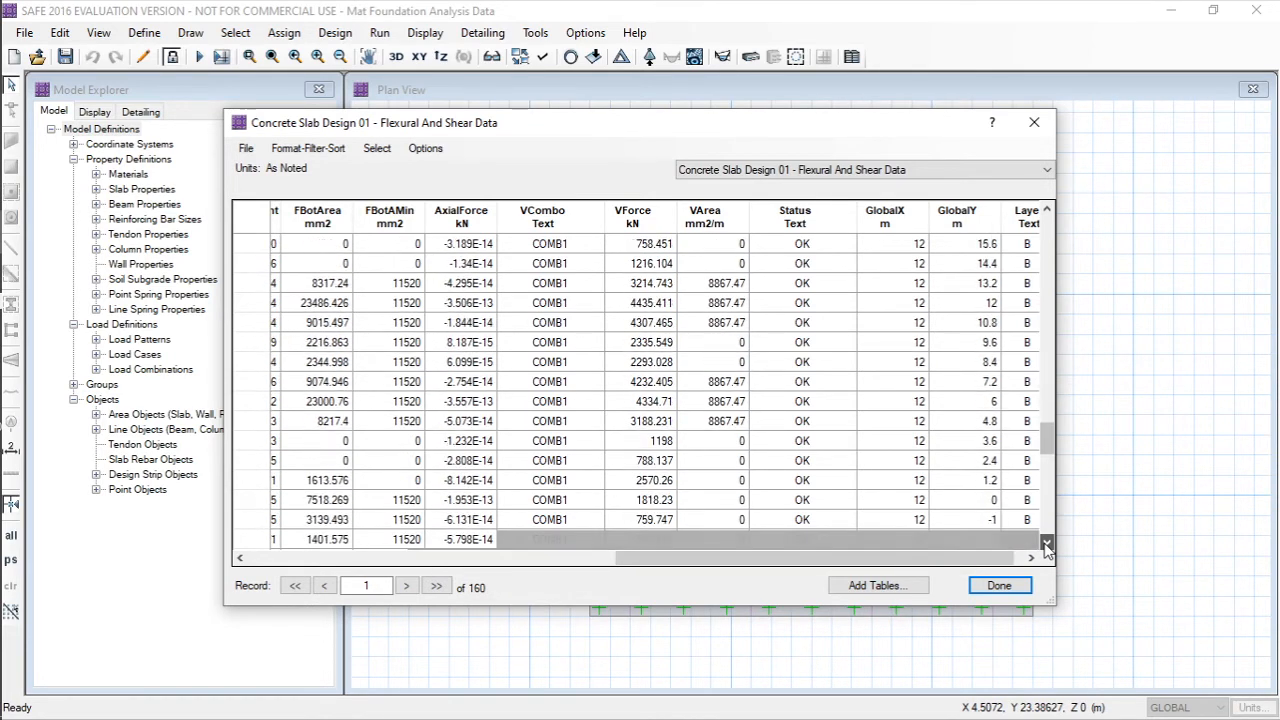
pyautogui.scroll(-5, 1047, 543)
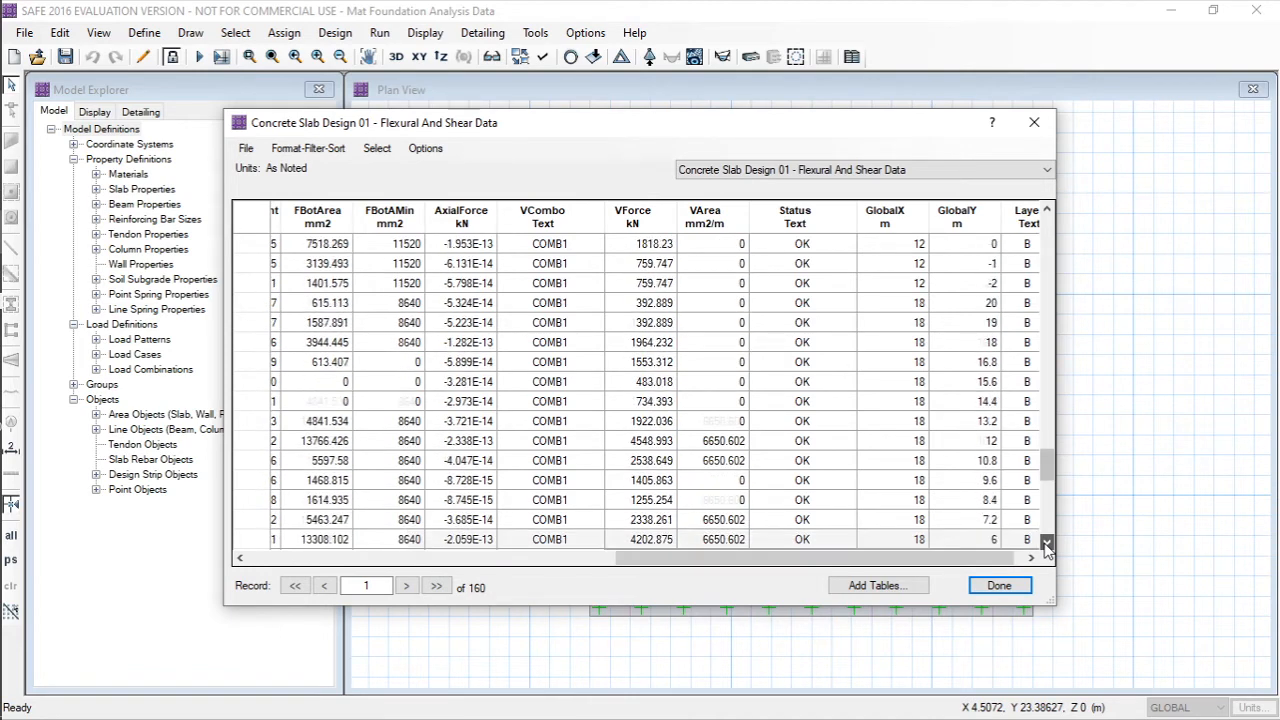
pyautogui.scroll(-5, 1047, 543)
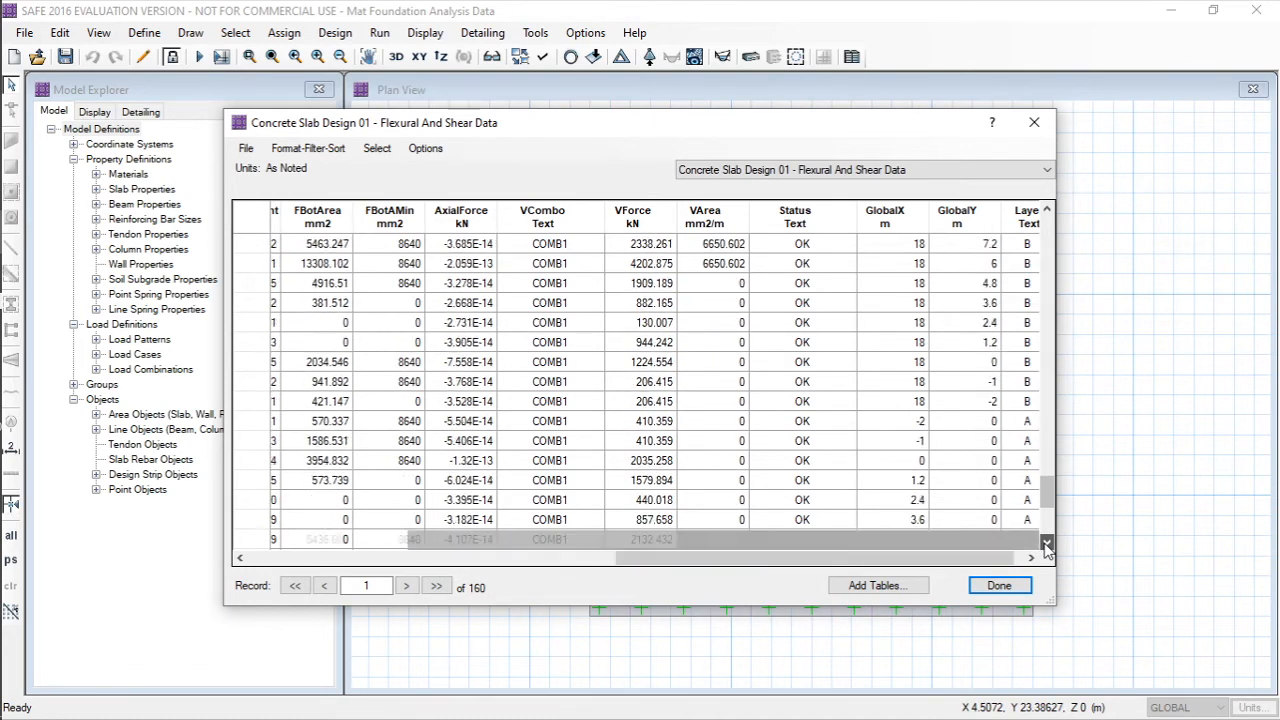
pyautogui.scroll(-4, 1047, 543)
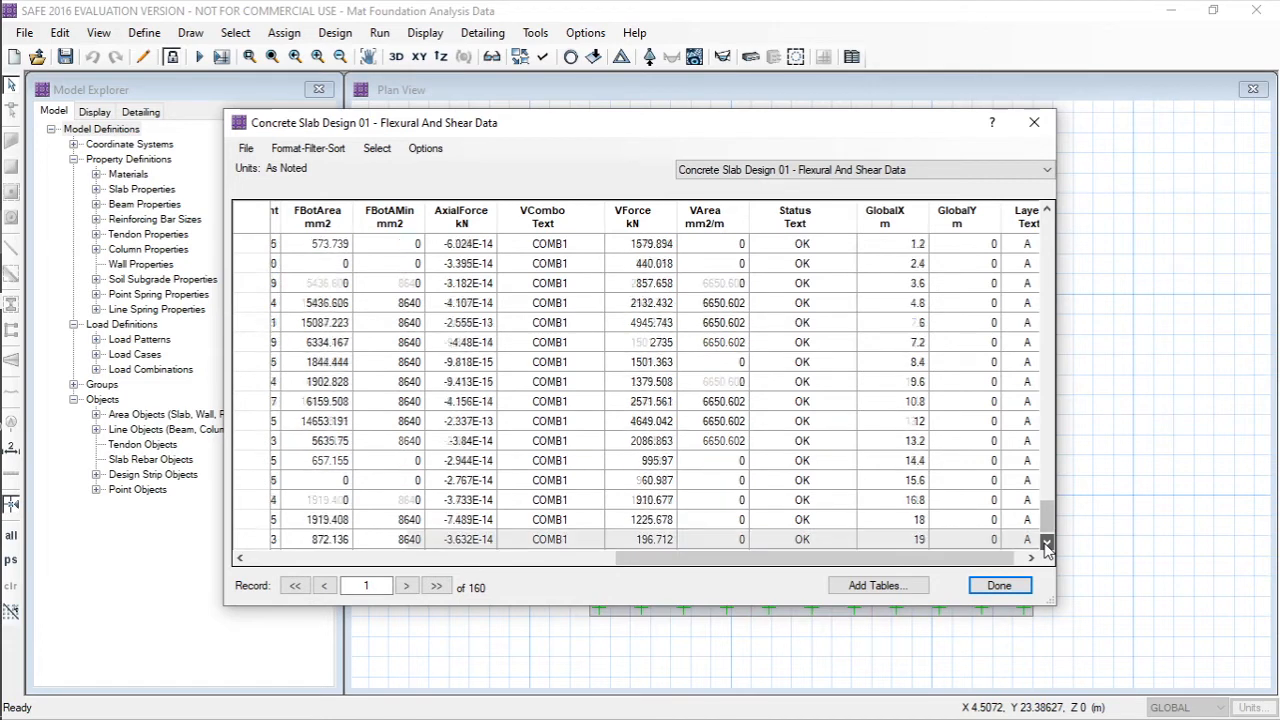
# - Switch to the Concrete Slab Design 02 - Punching Shear Data table, review it and close the tables
pyautogui.click(924, 172)
pyautogui.click(858, 199)
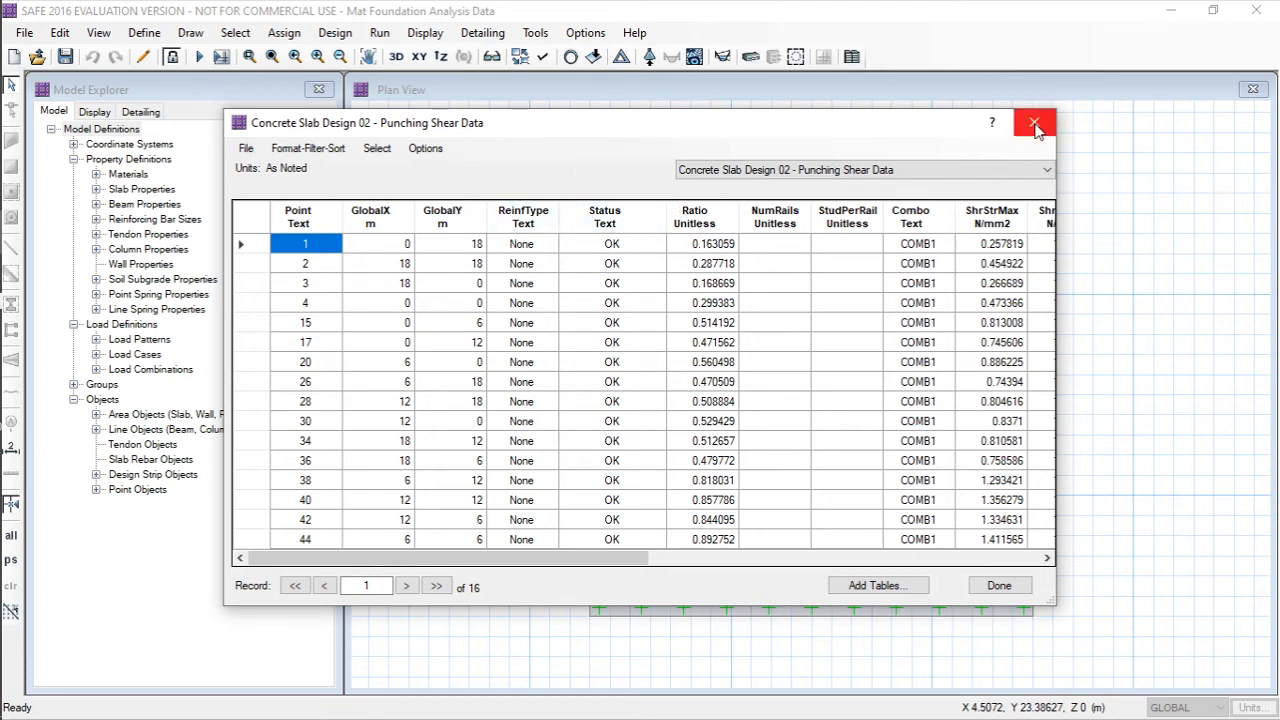
pyautogui.click(996, 586)
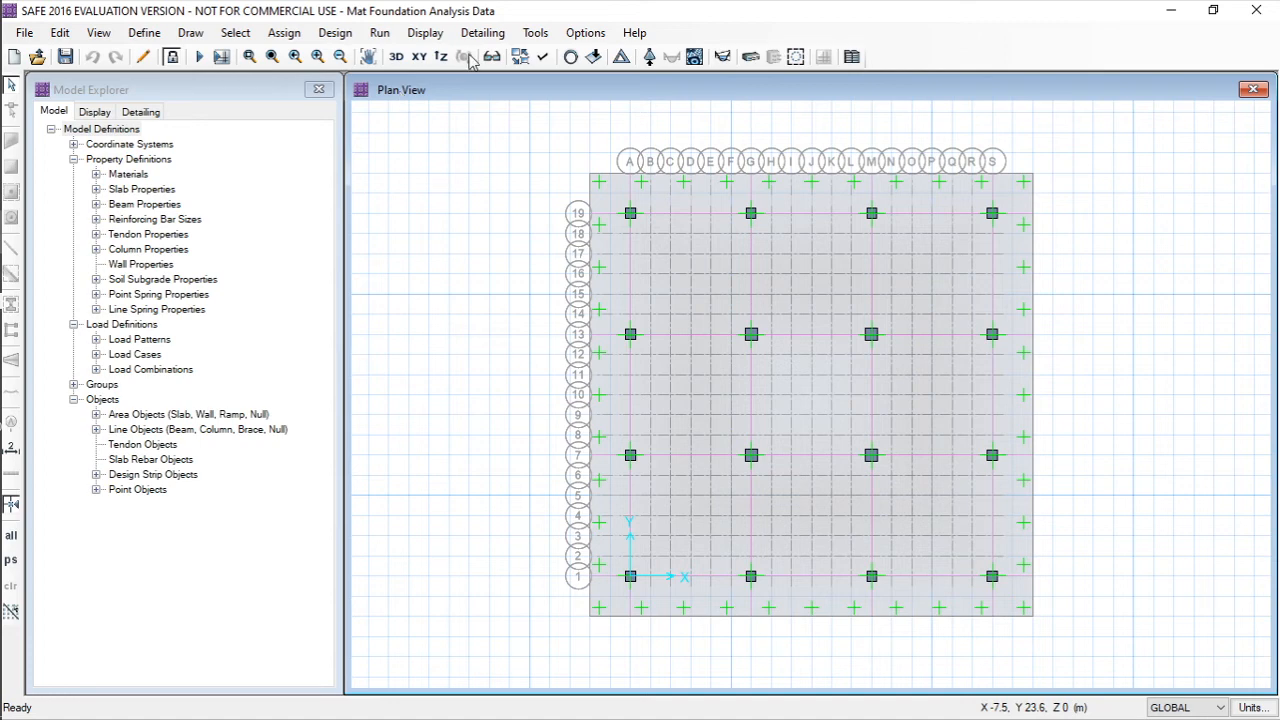
# - Run detailing with individual bars generated in plan and in the 3D model, and areas merged to clean edges and sections
pyautogui.click(381, 33)
pyautogui.click(425, 109)
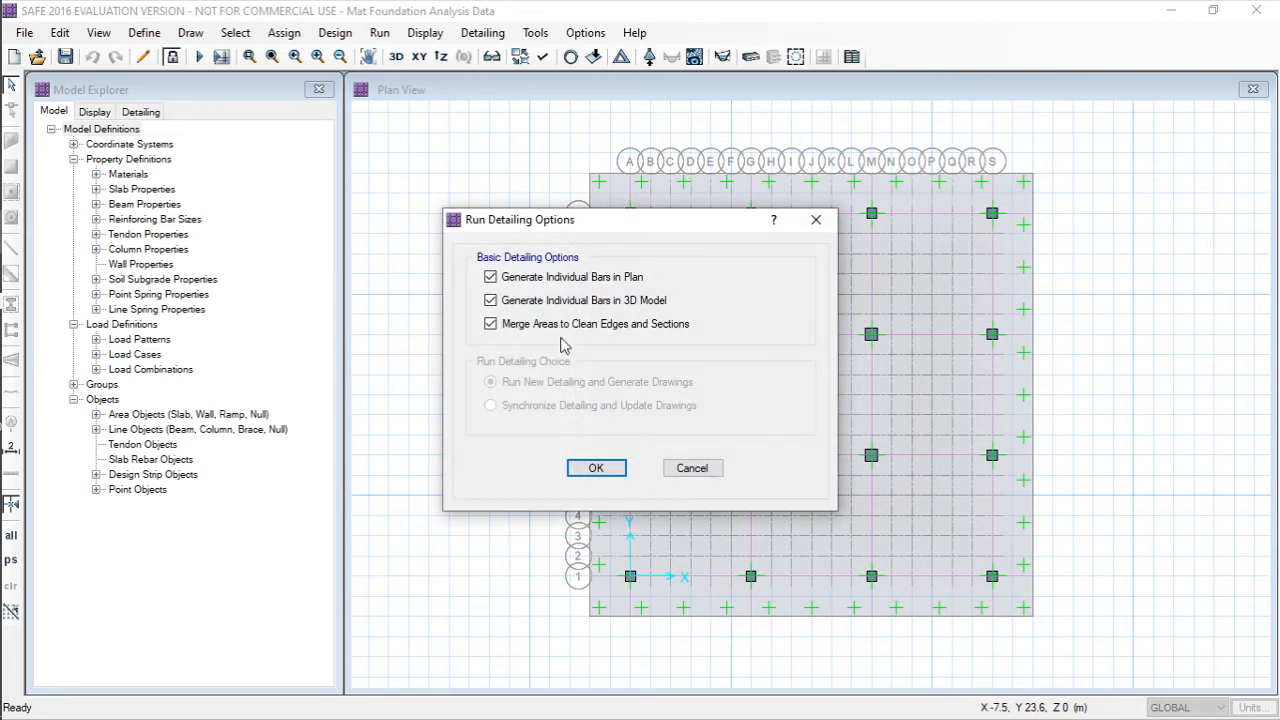
pyautogui.click(585, 468)
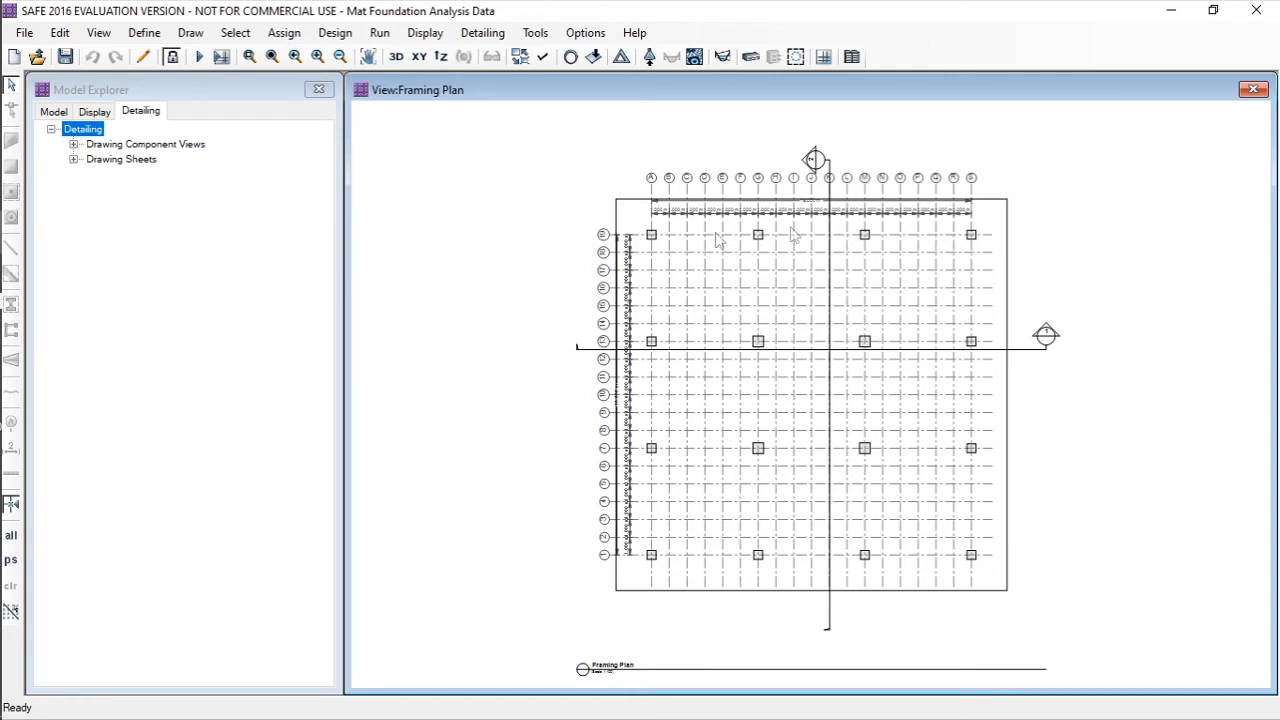
# - Expand the detailing drawing sheets and component views, and review the Rebar Table of the slabs
pyautogui.click(73, 159)
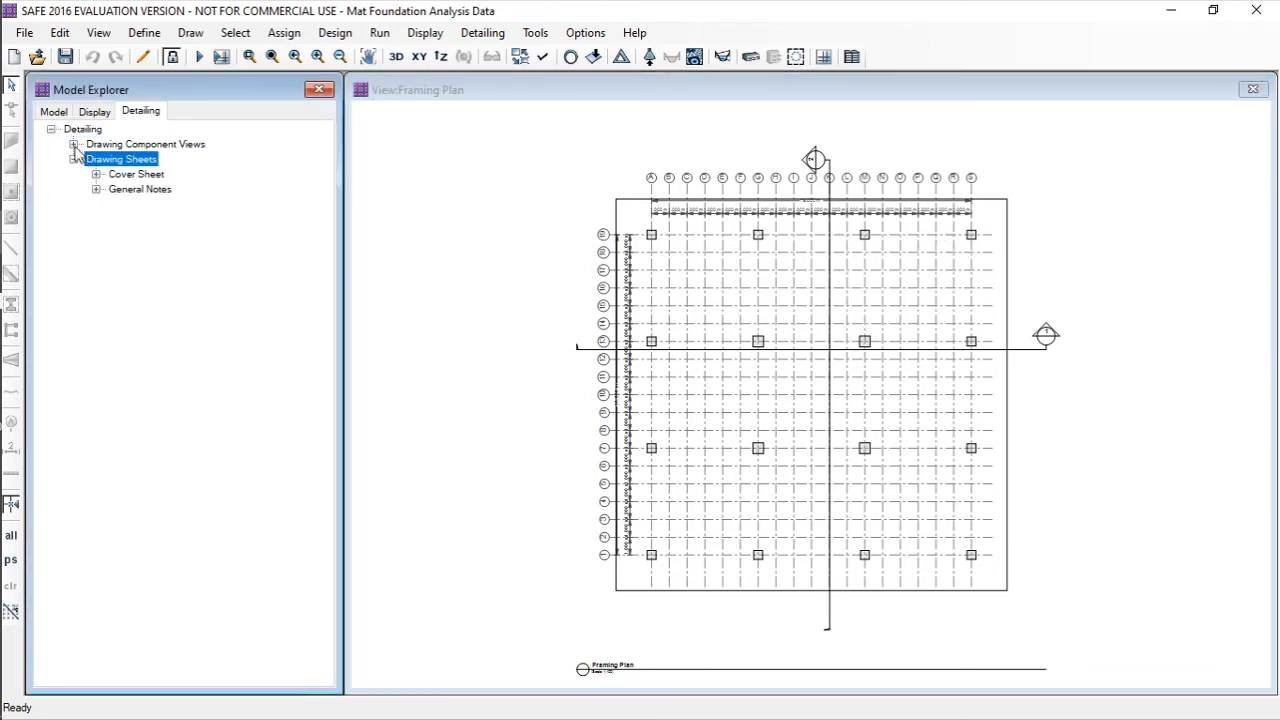
pyautogui.click(73, 144)
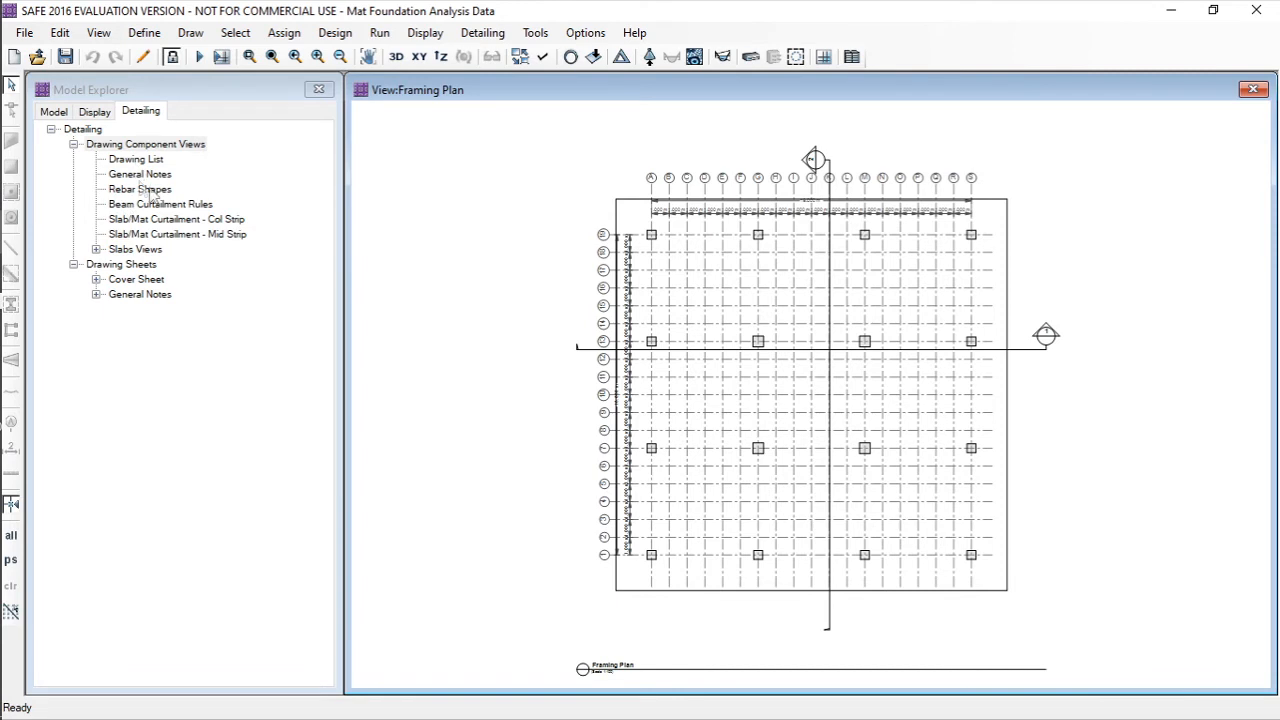
pyautogui.click(96, 249)
pyautogui.click(155, 279)
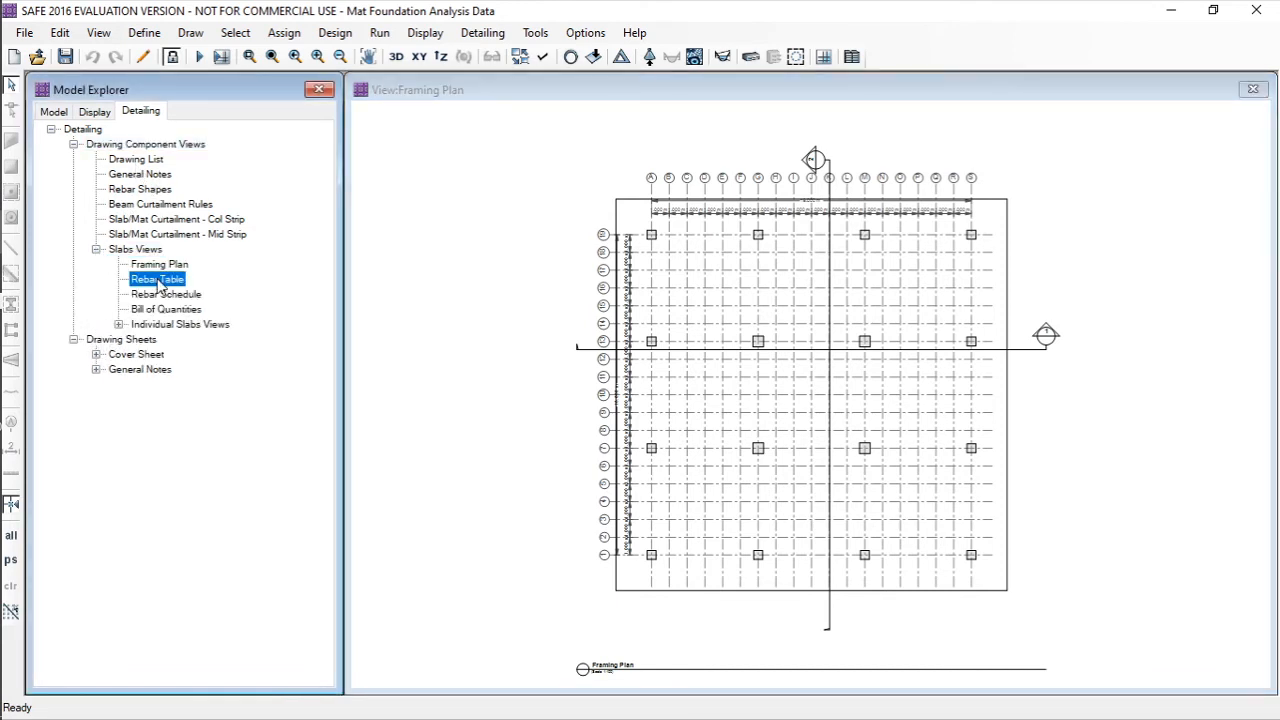
pyautogui.doubleClick(160, 280)
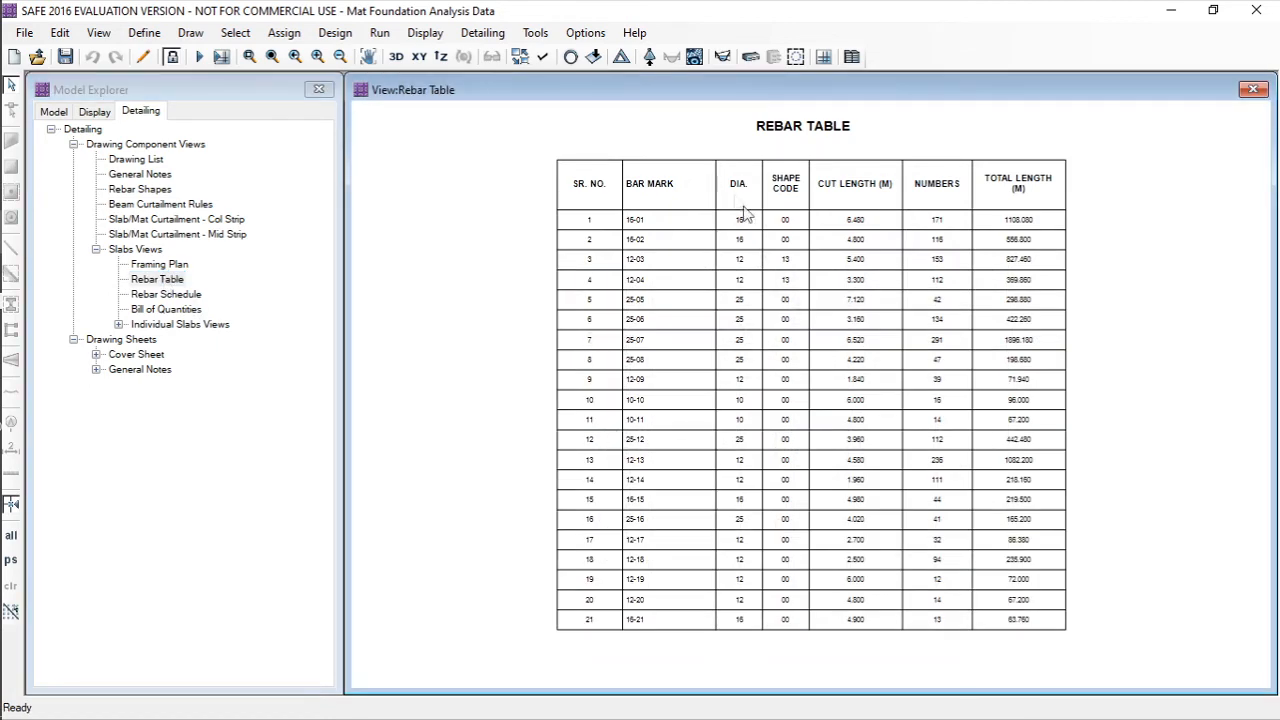
pyautogui.scroll(2, 660, 220)
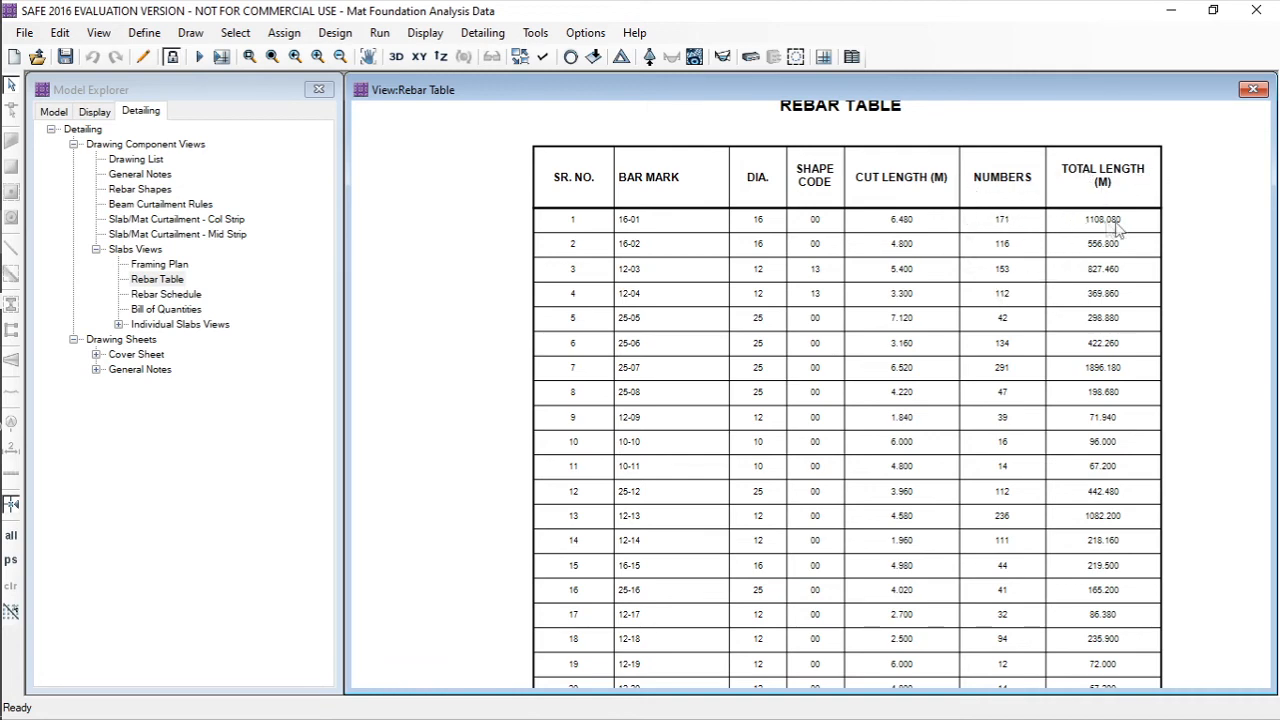
# - Review the slabs' Rebar Schedule and Bill of Quantities
pyautogui.click(163, 296)
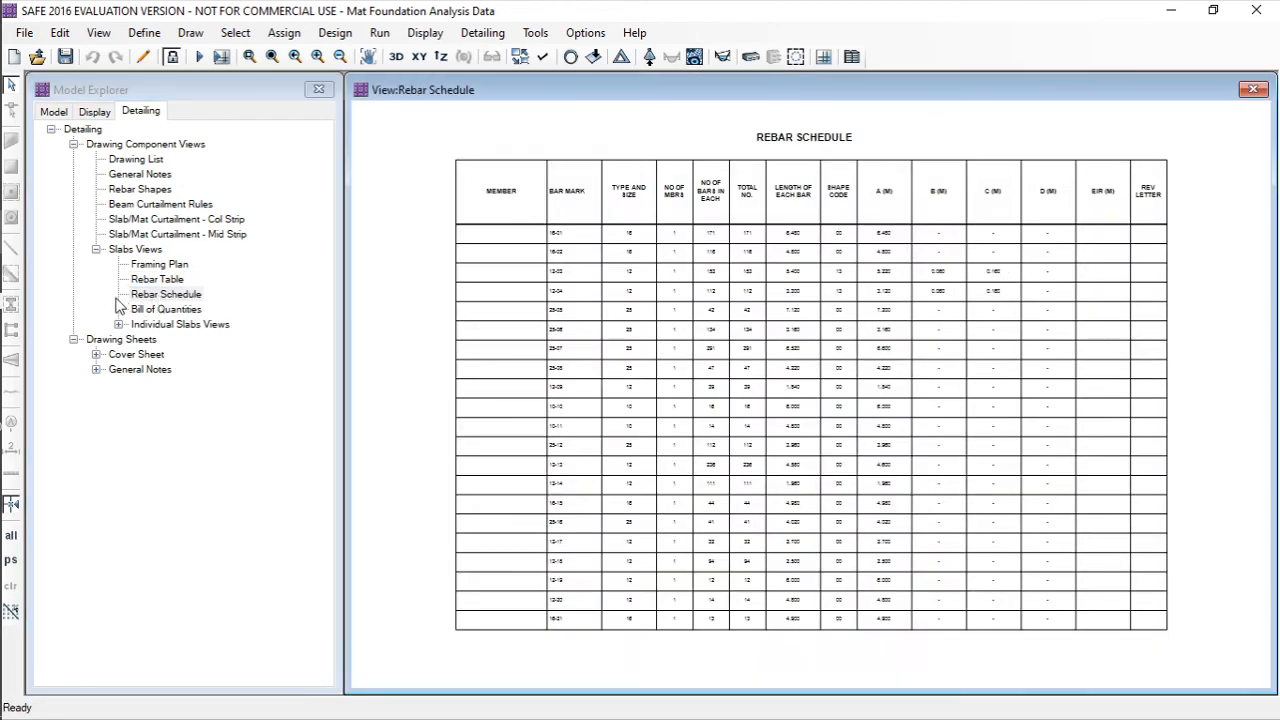
pyautogui.scroll(2, 890, 256)
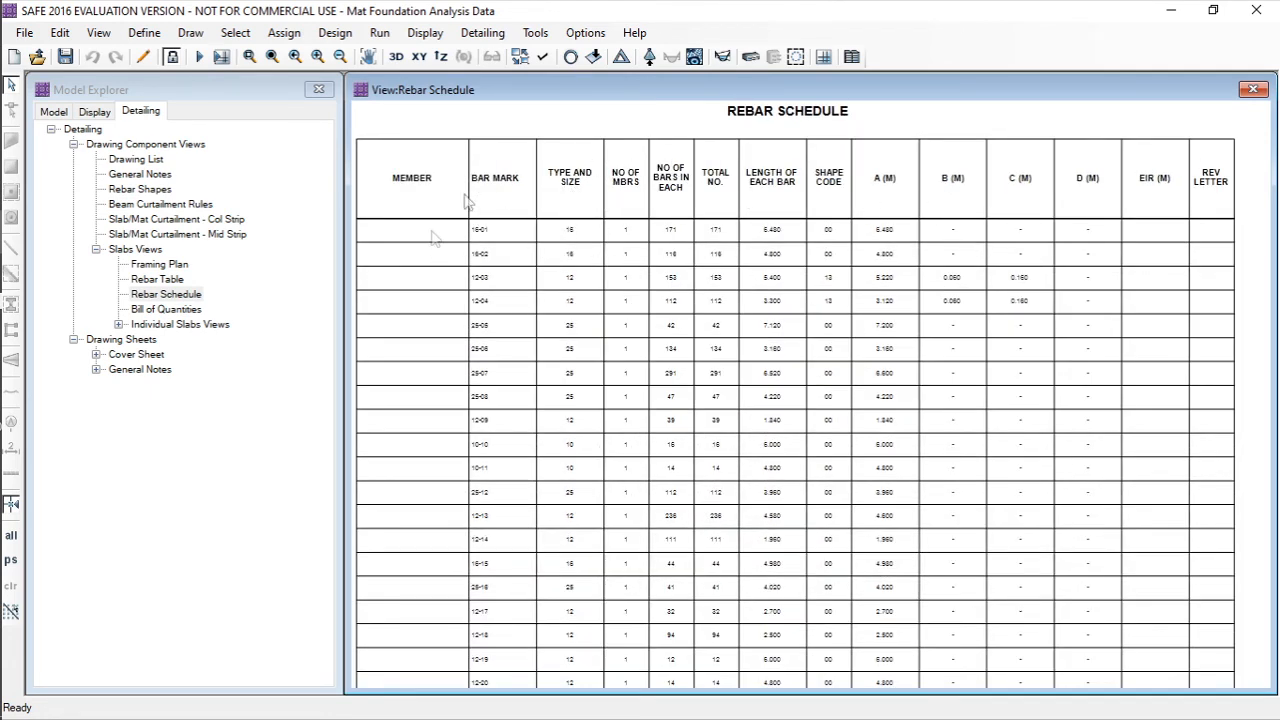
pyautogui.click(166, 310)
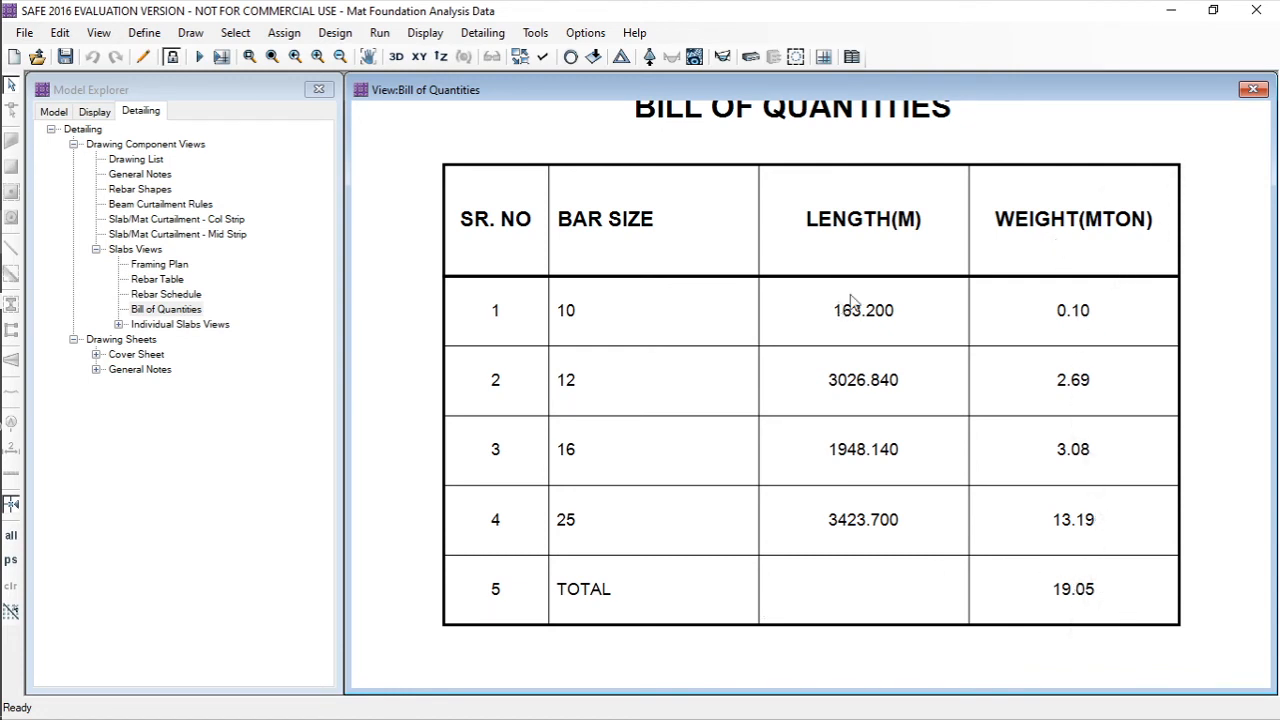
# - Open the Top Rebar Plan of Mat1 and examine the bar callouts in the upper-left bay
pyautogui.click(118, 325)
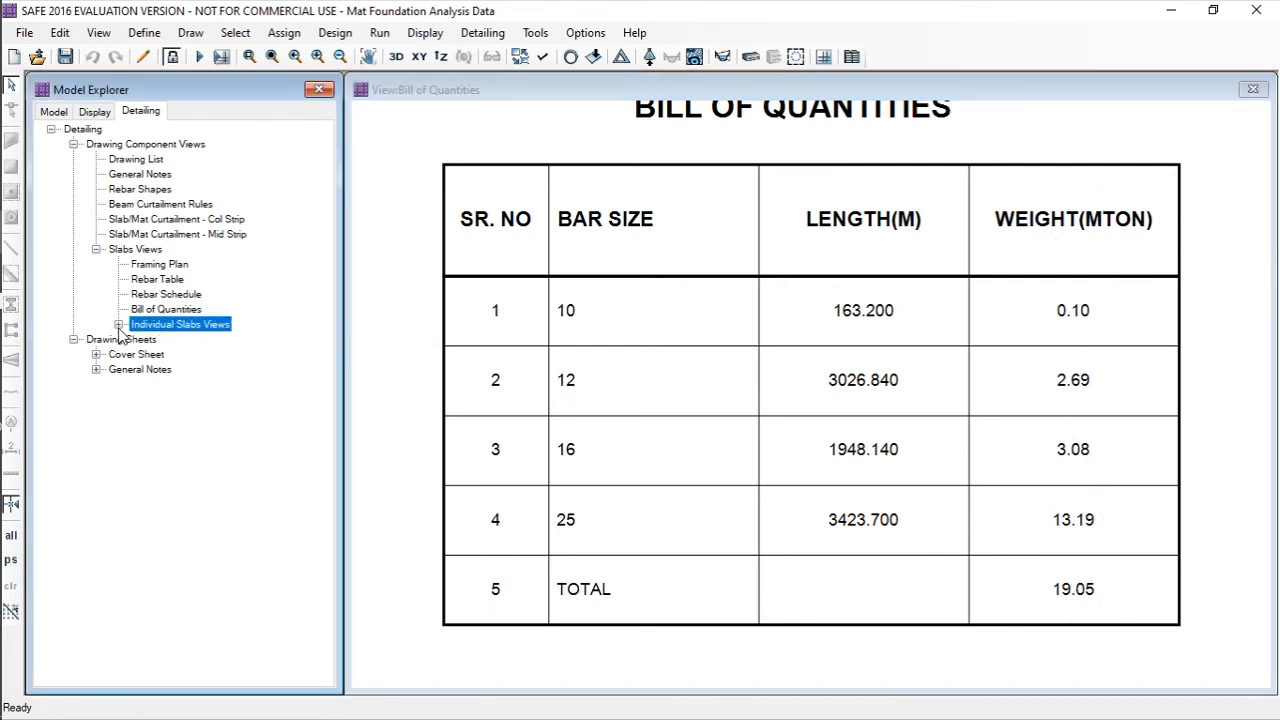
pyautogui.click(141, 340)
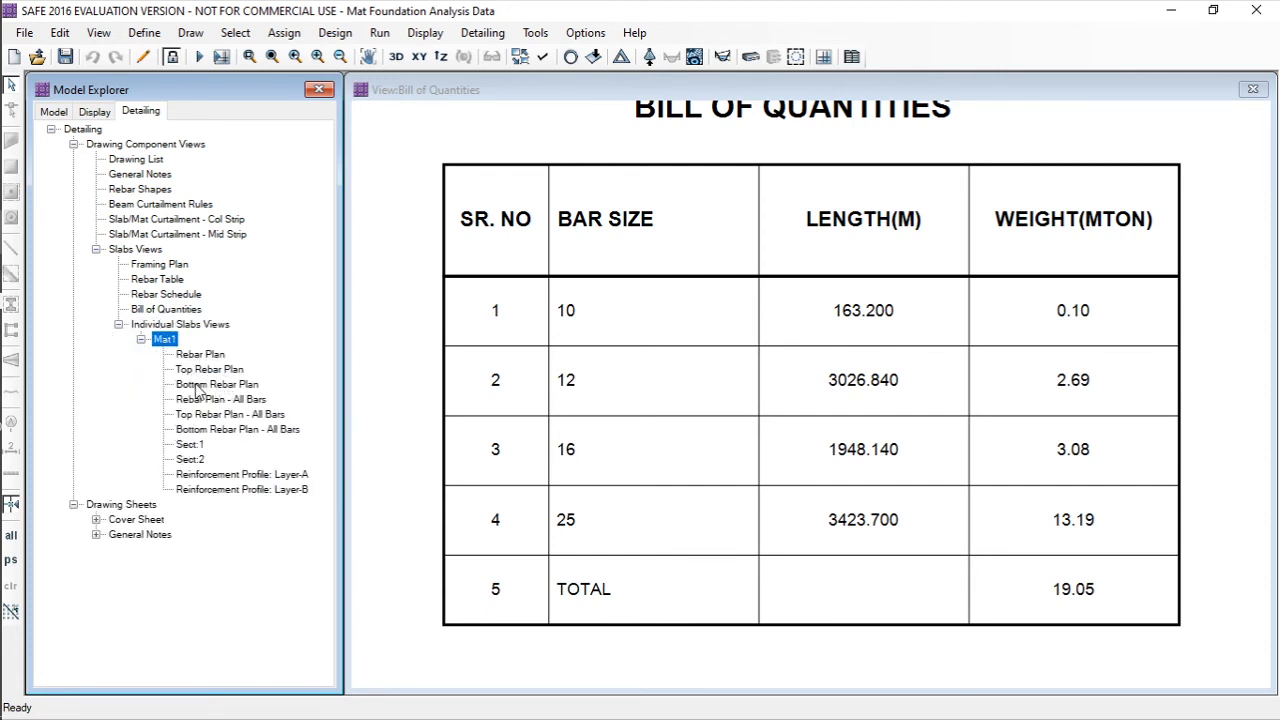
pyautogui.doubleClick(209, 369)
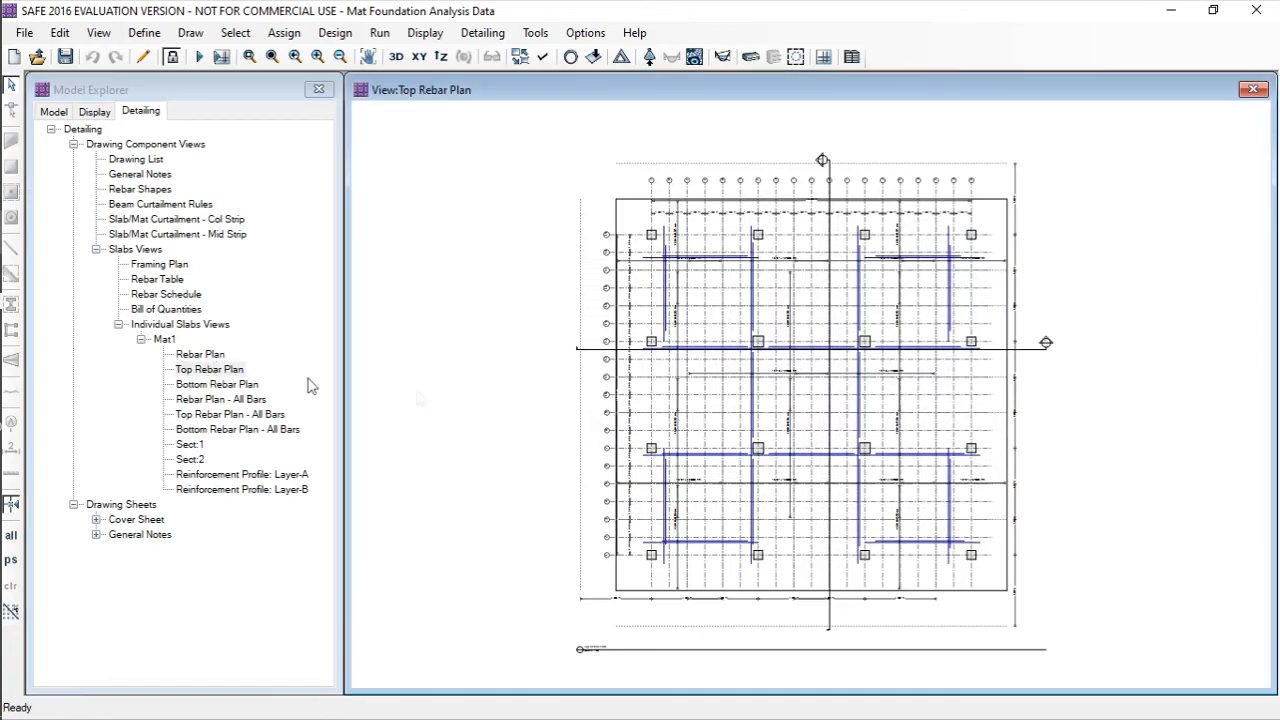
pyautogui.scroll(4, 766, 314)
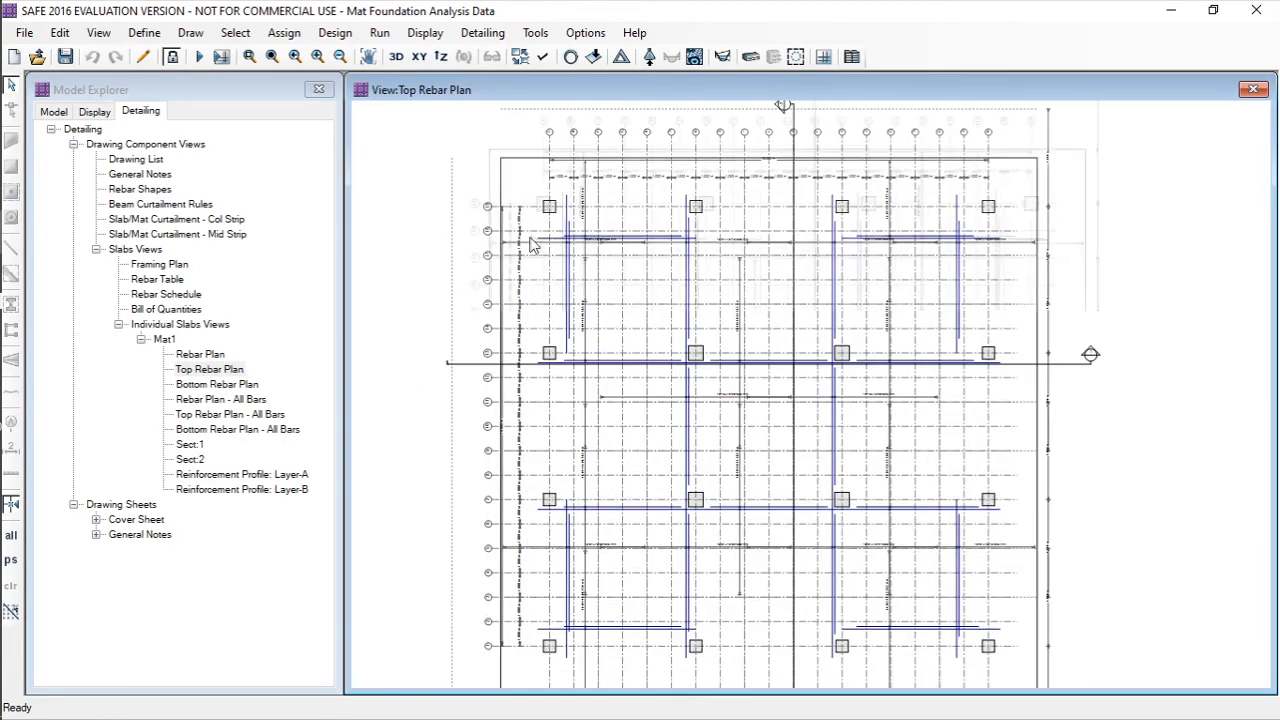
pyautogui.scroll(3, 548, 240)
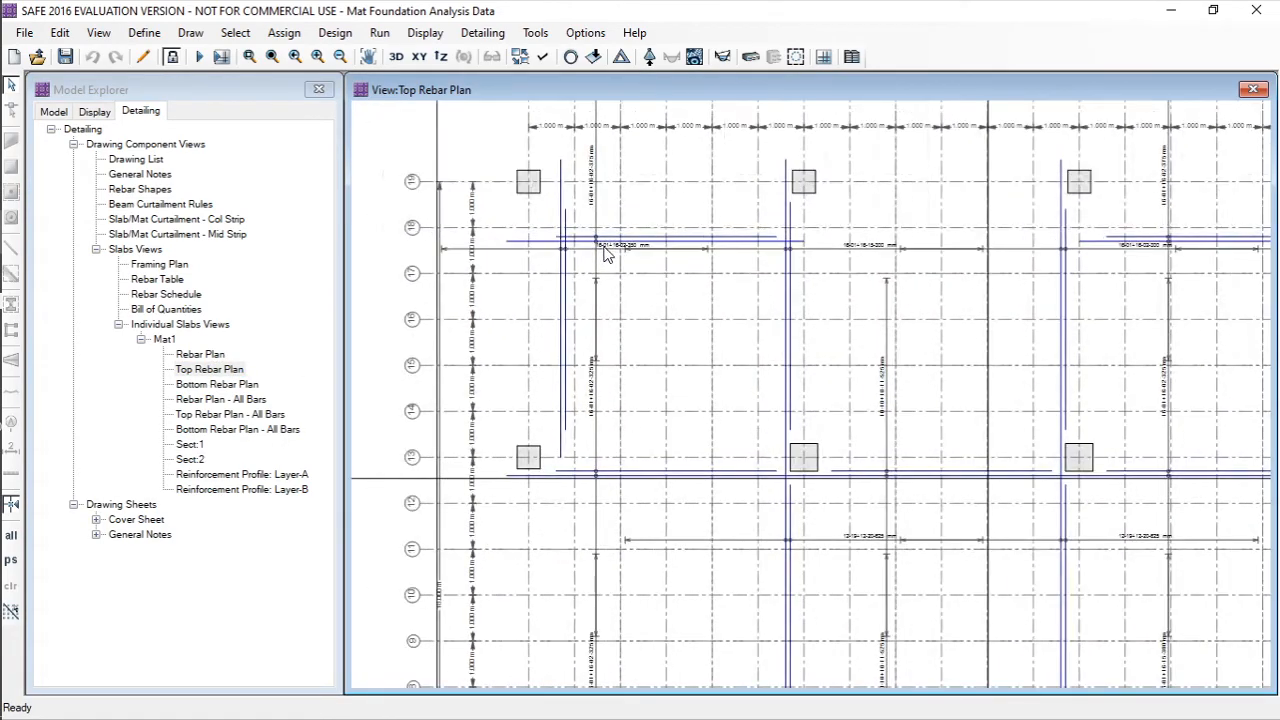
pyautogui.scroll(4, 560, 255)
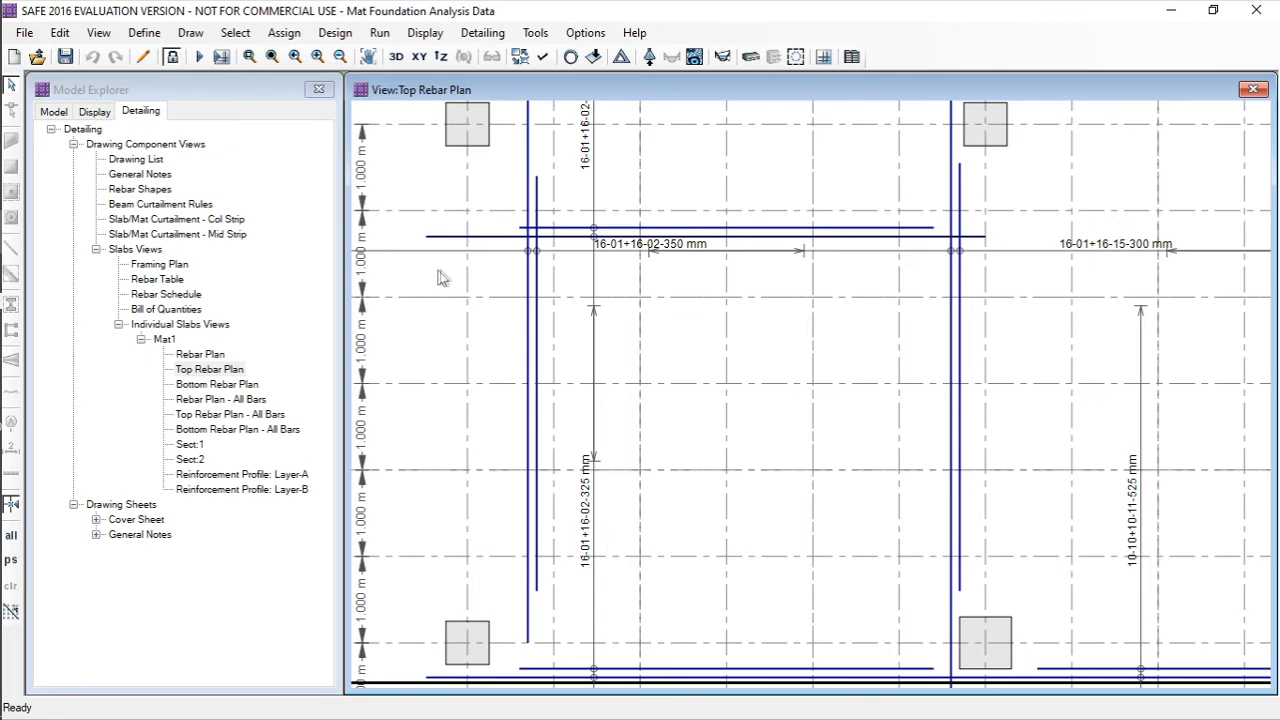
# - Open the Bottom Rebar Plan of Mat1 and examine the bar callouts around the upper-left columns
pyautogui.scroll(-1, 440, 277)
pyautogui.scroll(-1, 531, 266)
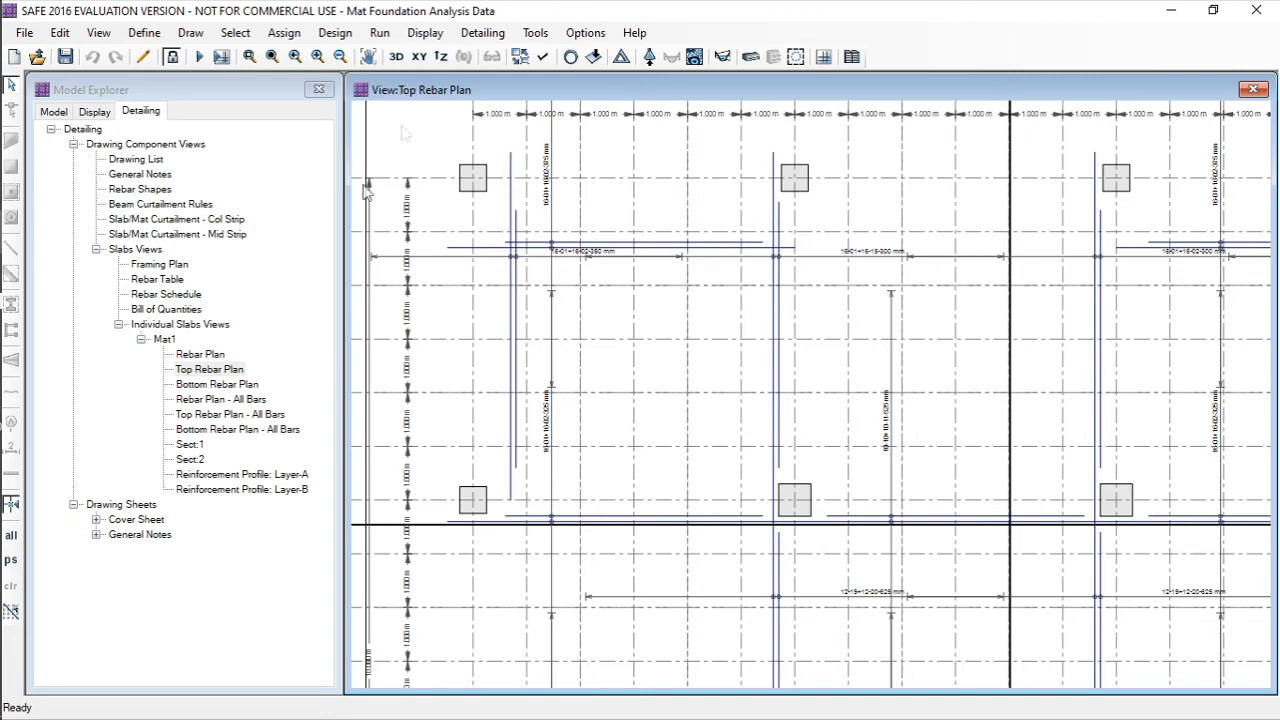
pyautogui.doubleClick(218, 384)
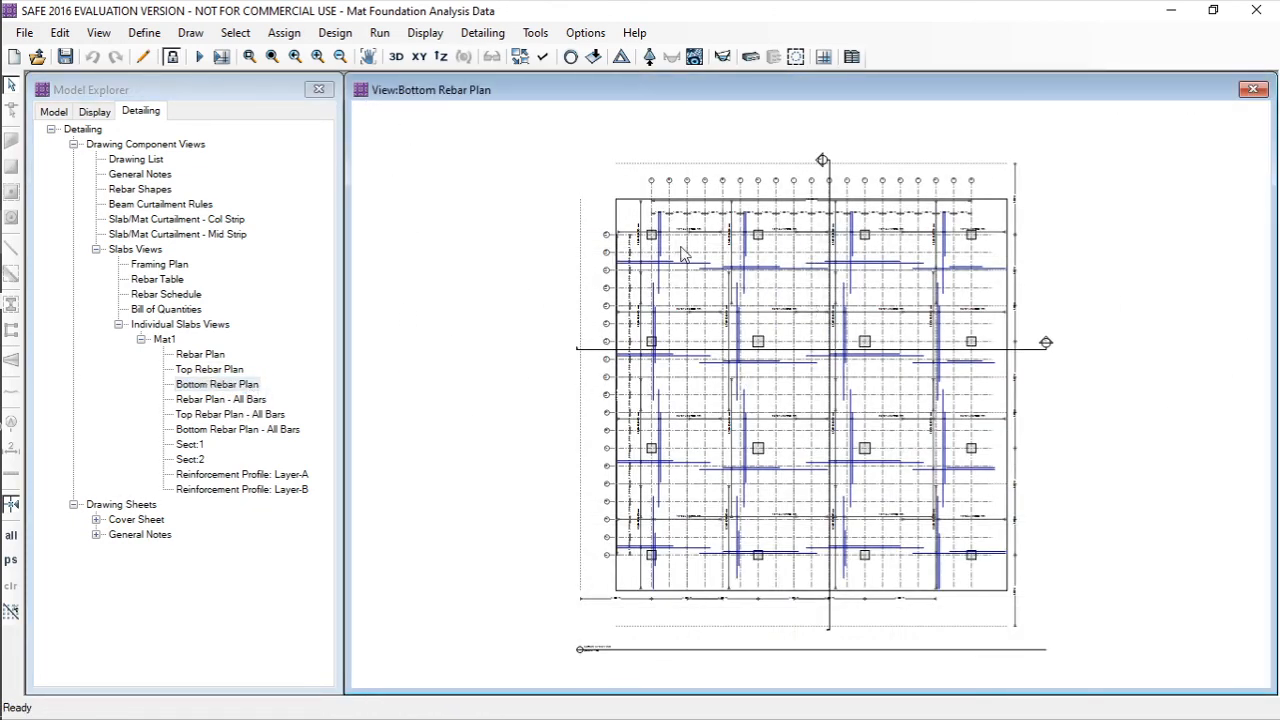
pyautogui.scroll(5, 681, 248)
pyautogui.scroll(5, 700, 266)
pyautogui.scroll(5, 760, 176)
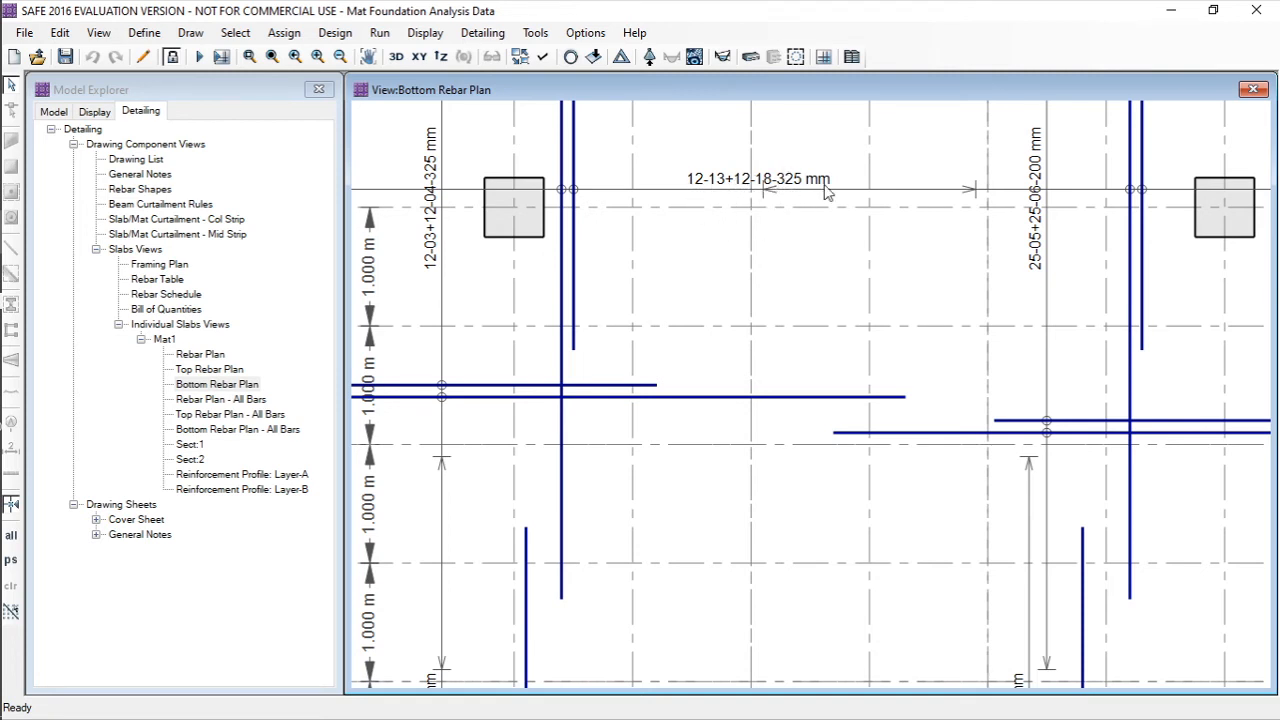
pyautogui.scroll(-4, 640, 250)
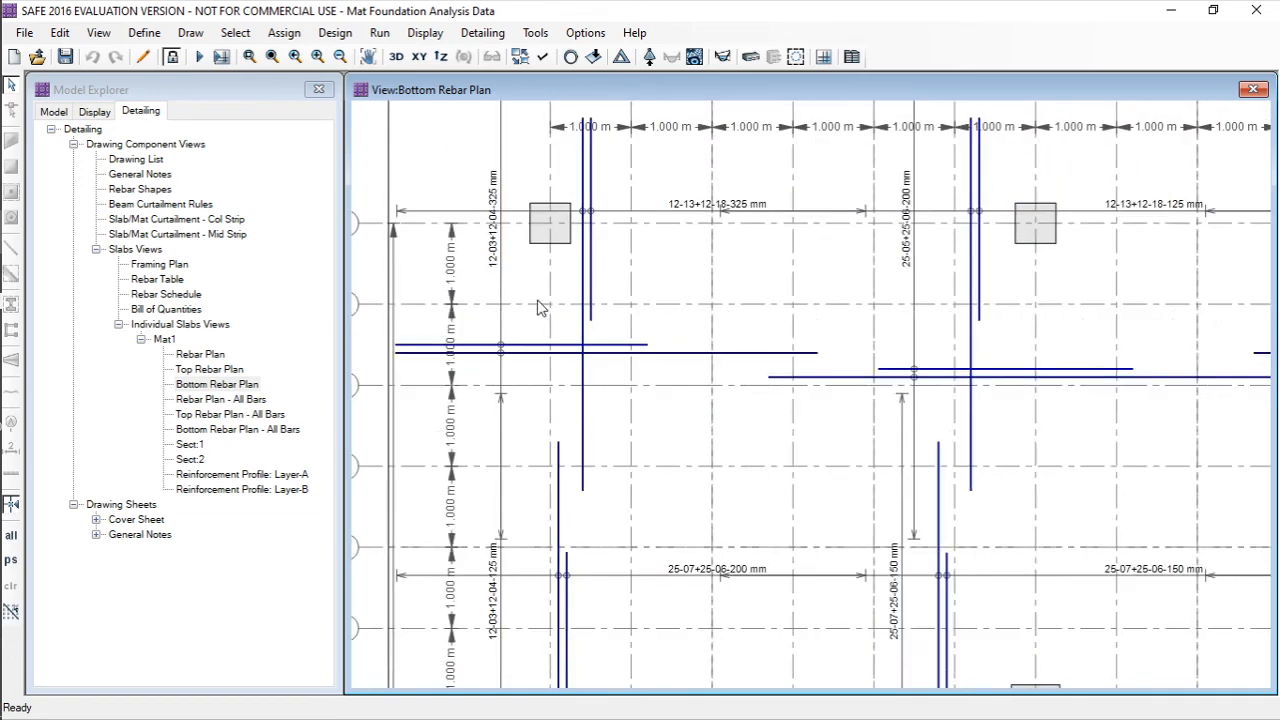
pyautogui.scroll(-3, 630, 160)
pyautogui.click(272, 56)
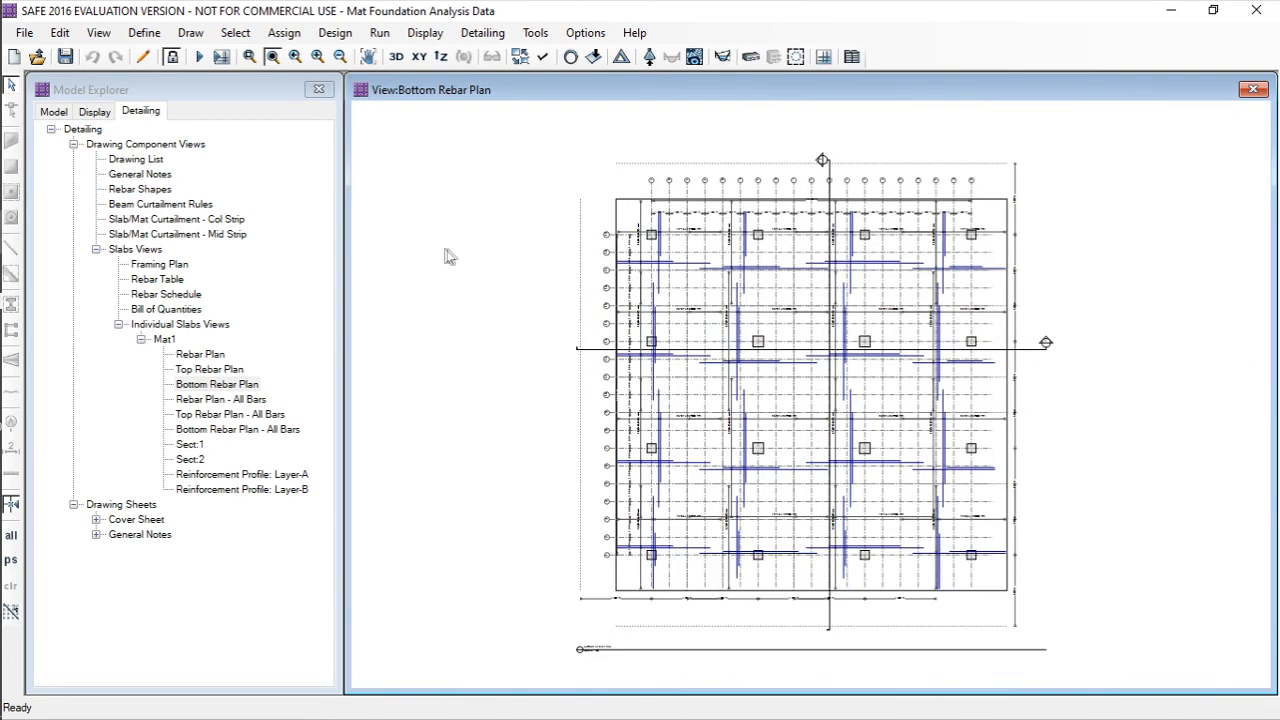
# - Review the all-bars versions of Mat1's Rebar Plan, Top Rebar Plan and Bottom Rebar Plan in turn
pyautogui.doubleClick(222, 400)
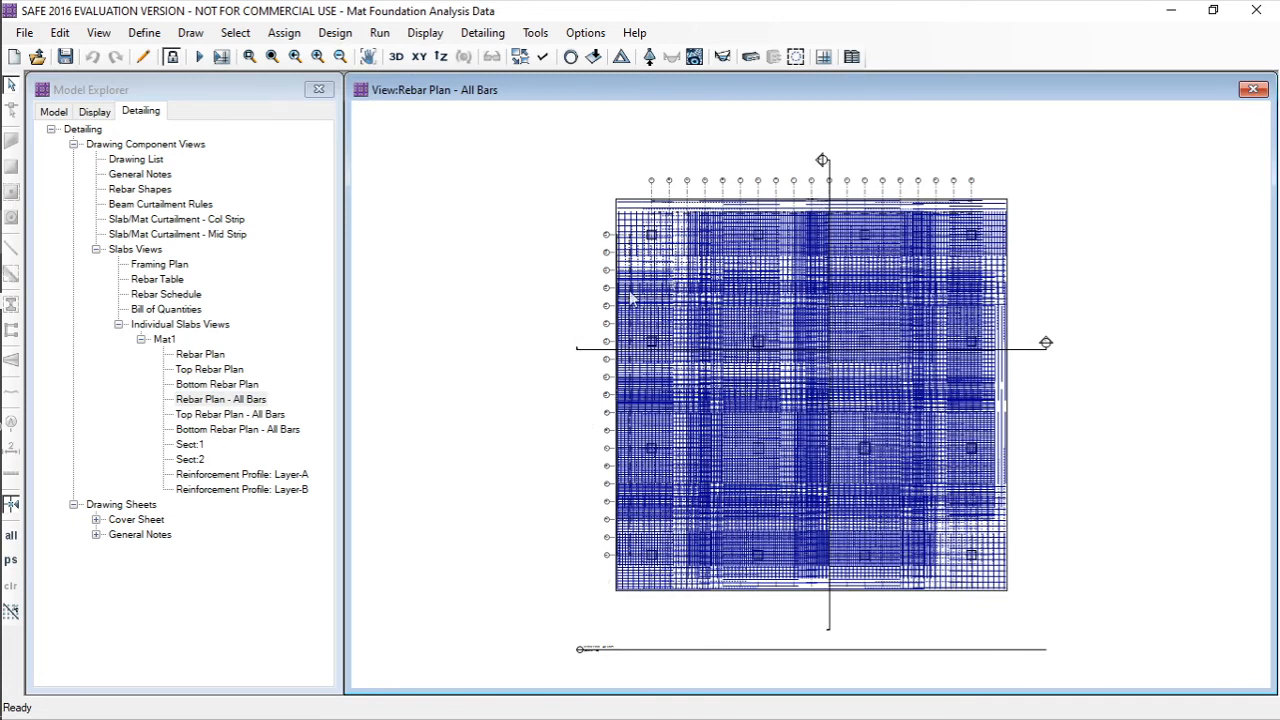
pyautogui.doubleClick(258, 414)
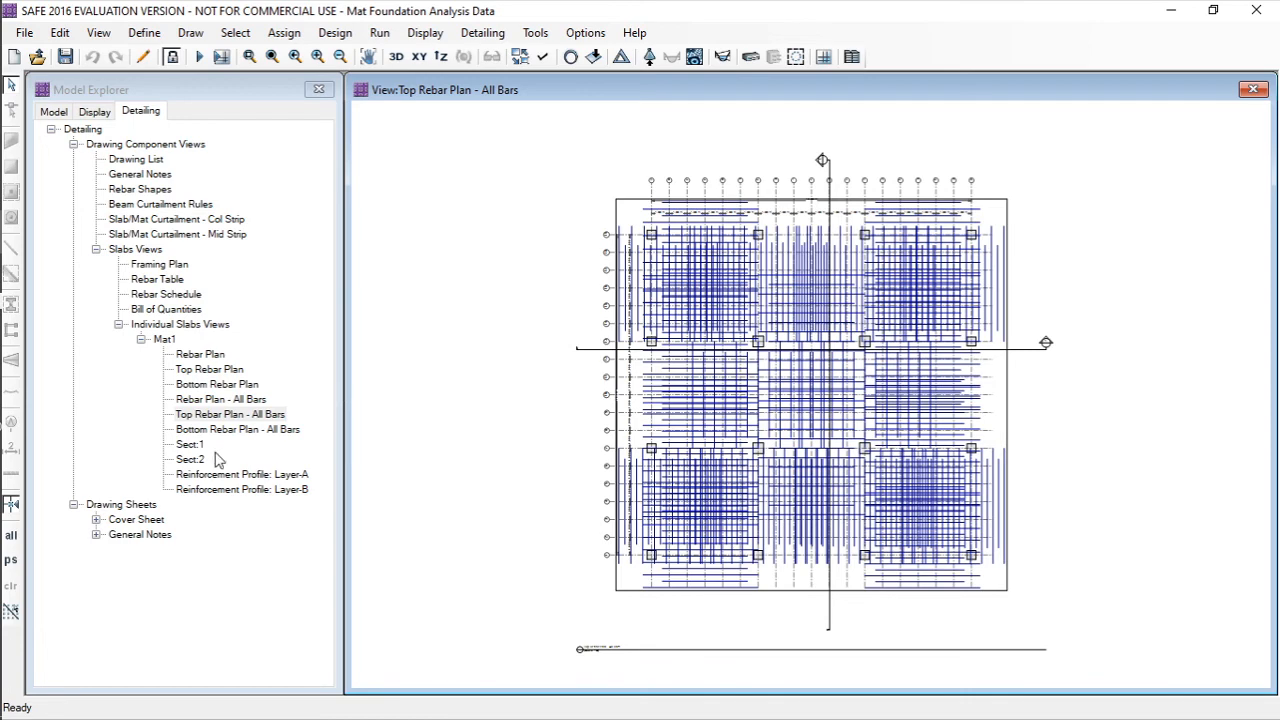
pyautogui.doubleClick(208, 430)
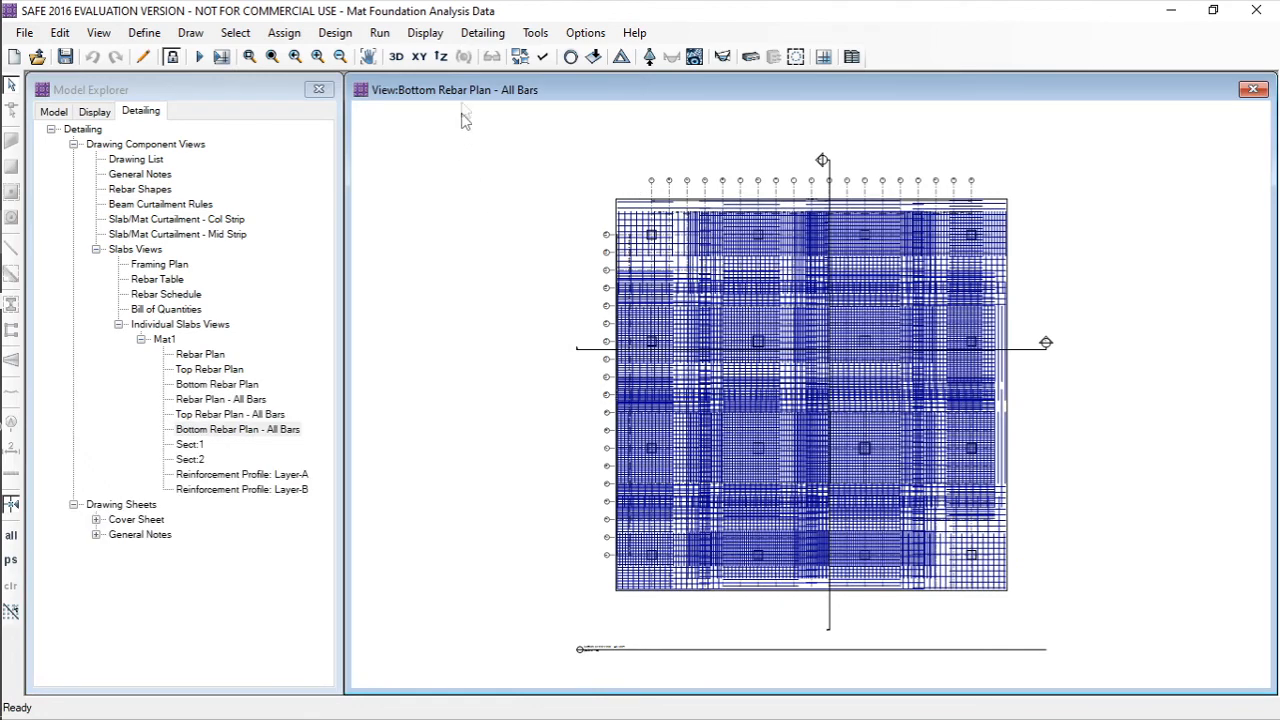
# - View Sect:1 of Mat1 and locate the horizontal section cut's marker on the Bottom Rebar Plan - All Bars
pyautogui.doubleClick(191, 445)
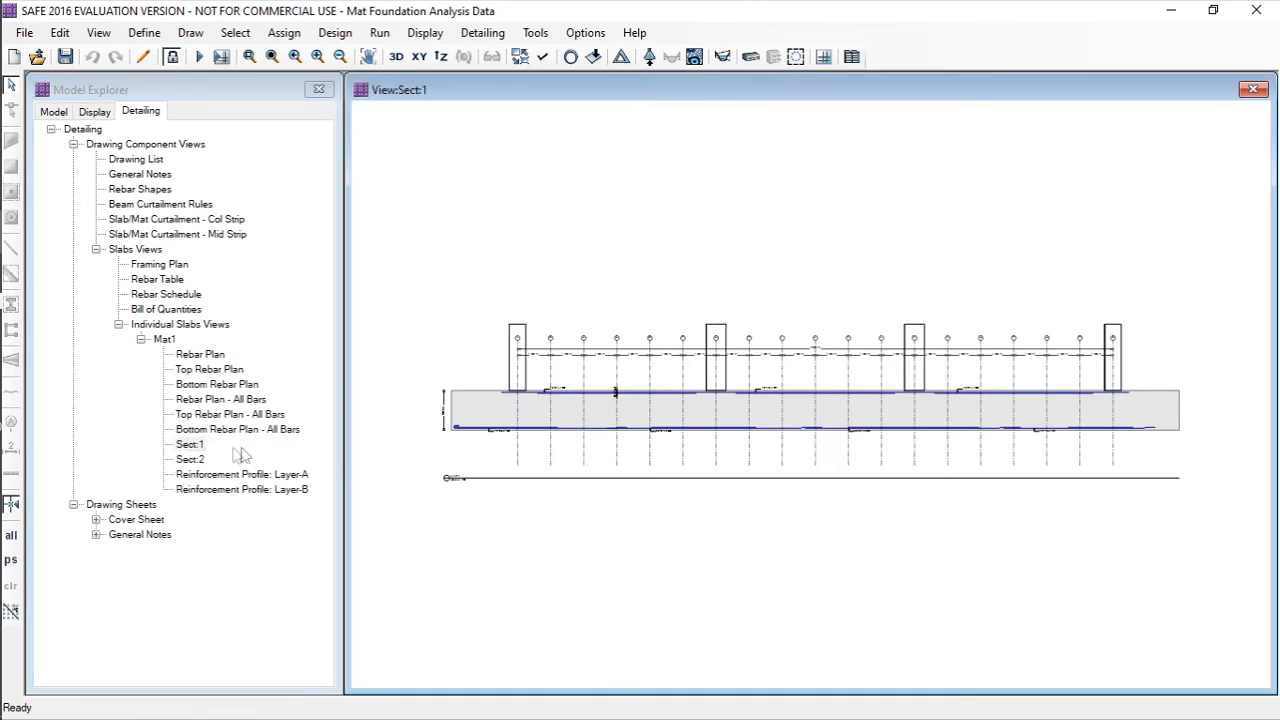
pyautogui.doubleClick(222, 430)
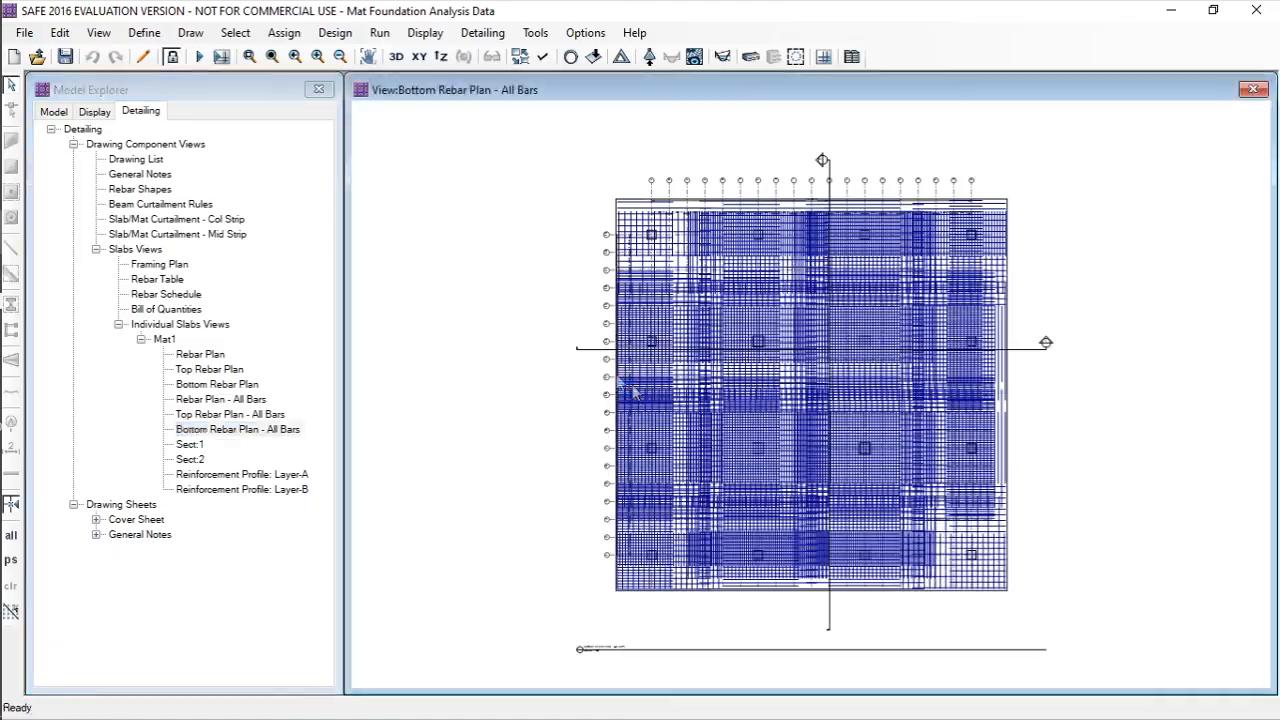
pyautogui.scroll(5, 1062, 355)
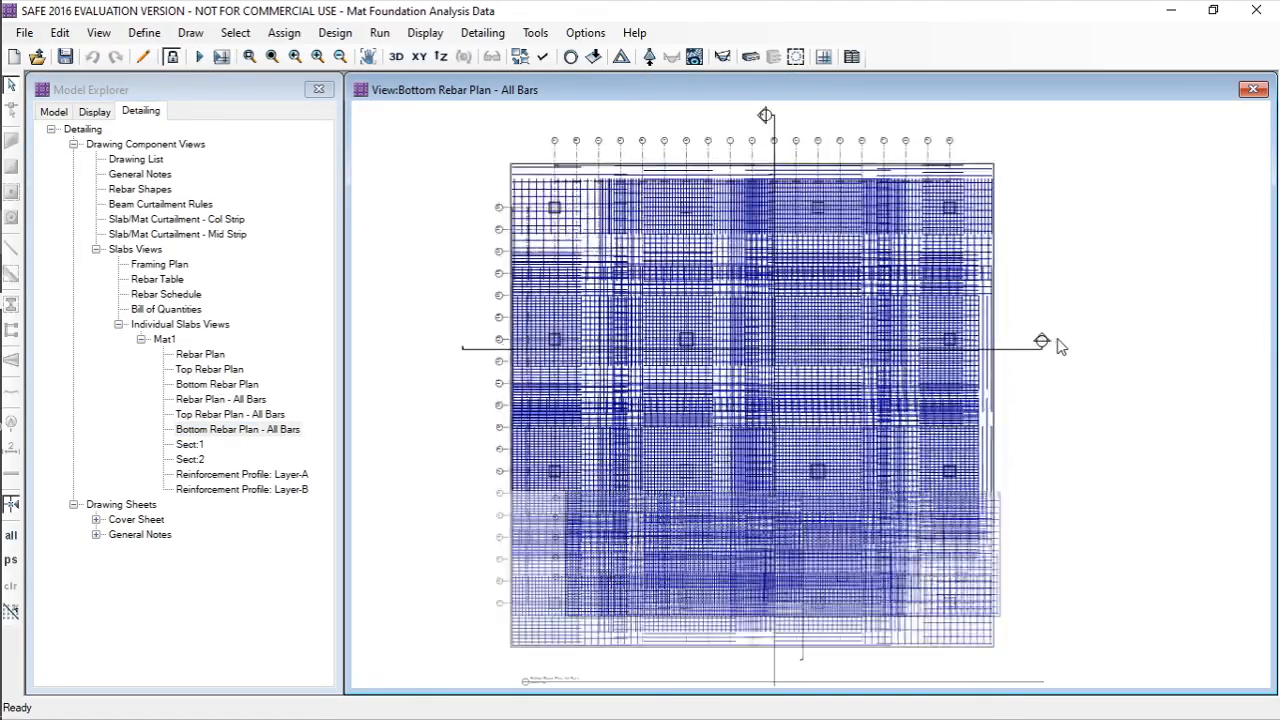
pyautogui.scroll(-3, 1038, 342)
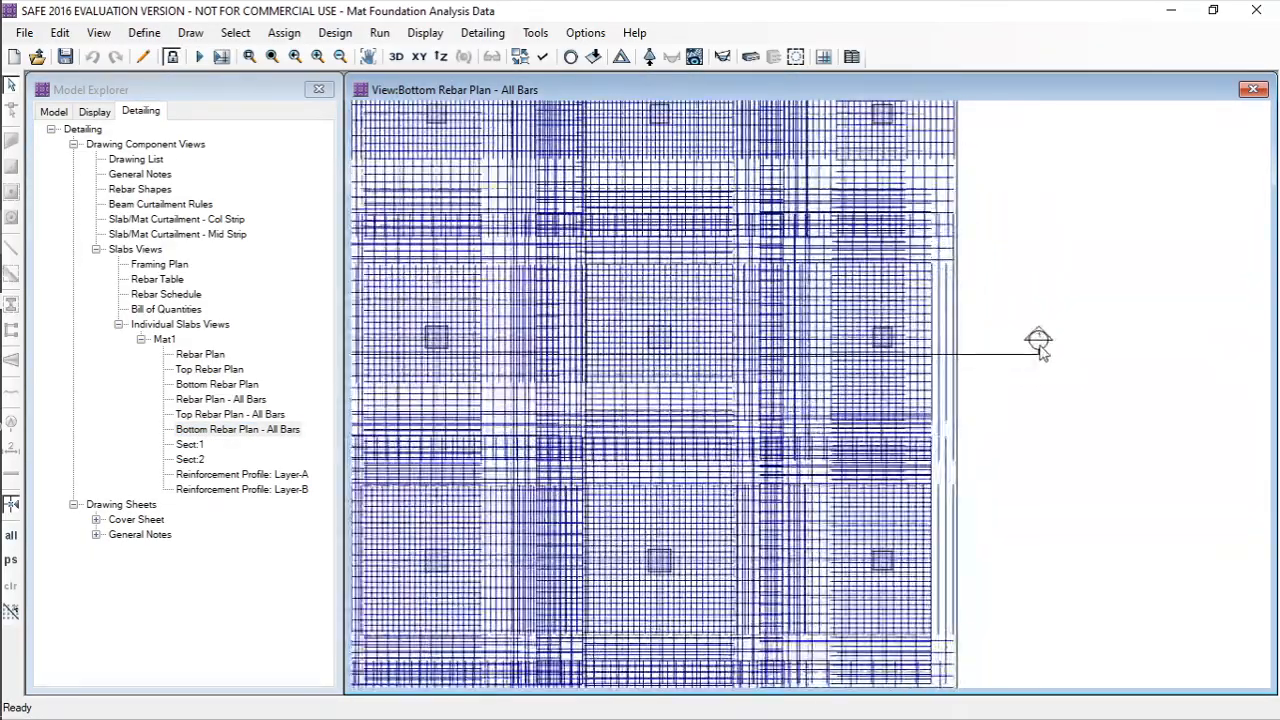
pyautogui.scroll(-2, 765, 319)
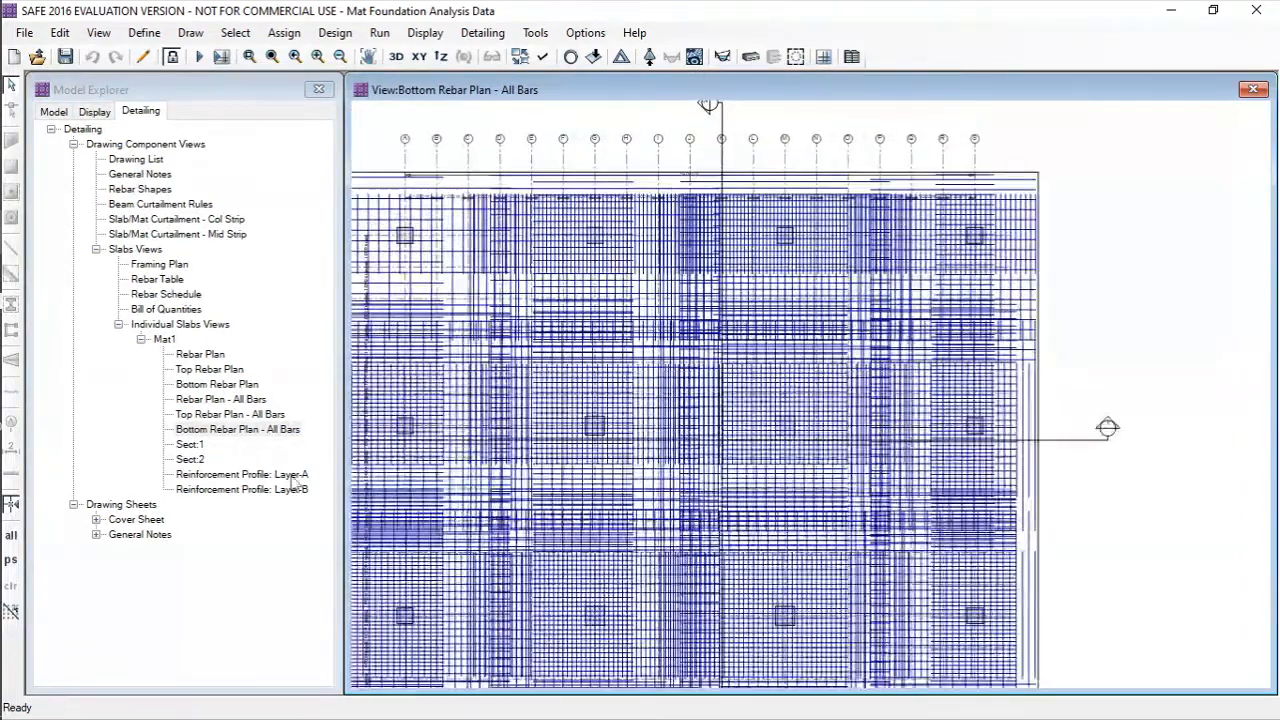
# - Examine the bar callouts, hooks and thickness dimension at the mat's left end in Sect:1, and view Sect:2
pyautogui.press('Down')
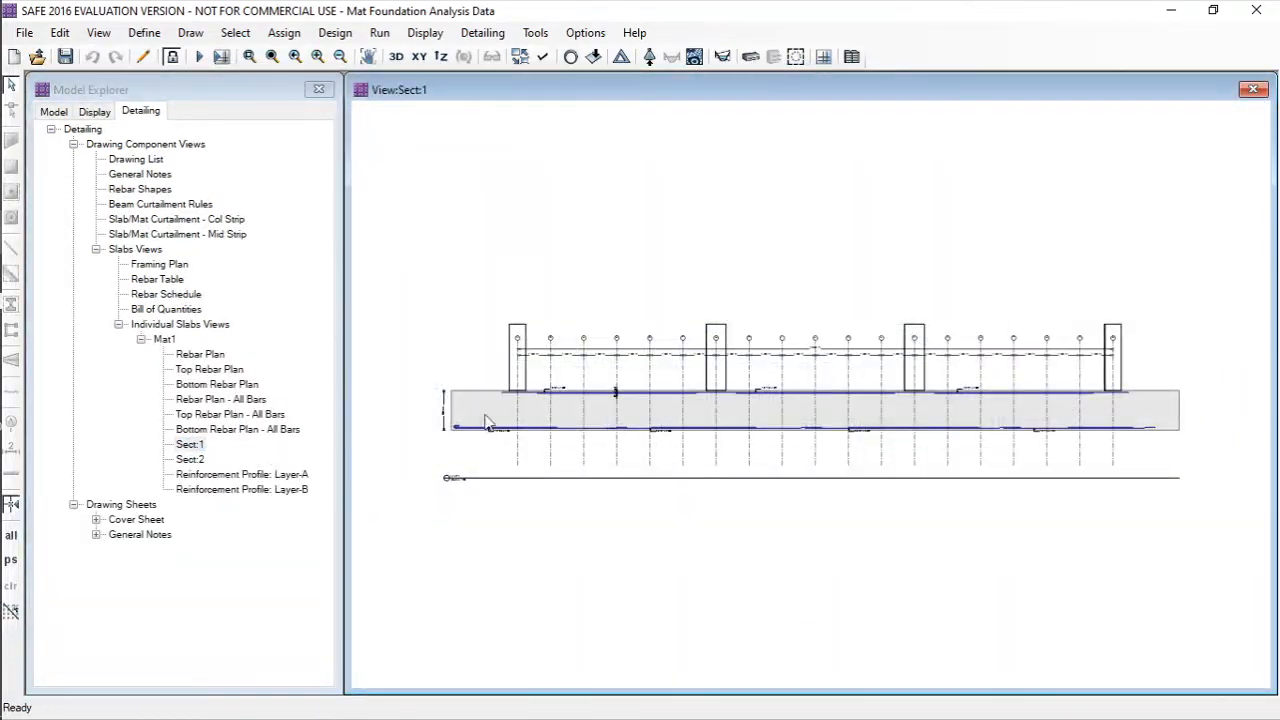
pyautogui.scroll(4, 455, 435)
pyautogui.scroll(5, 461, 408)
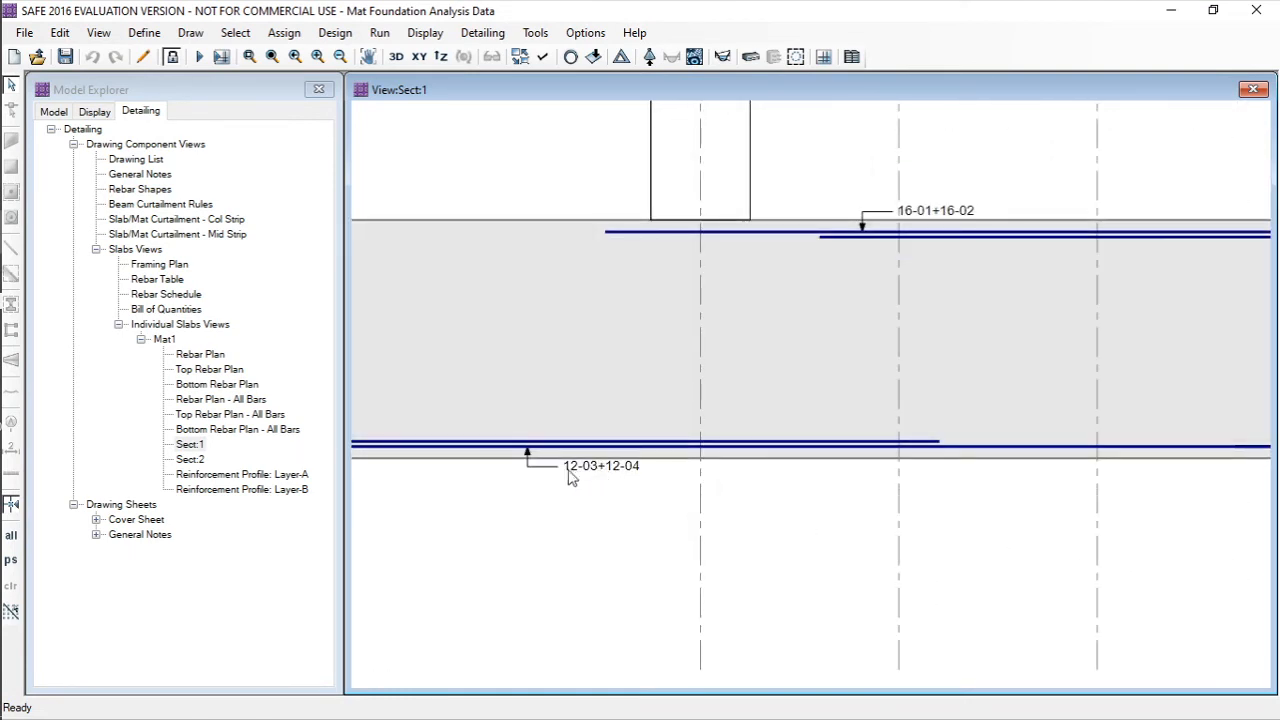
pyautogui.scroll(-1, 570, 476)
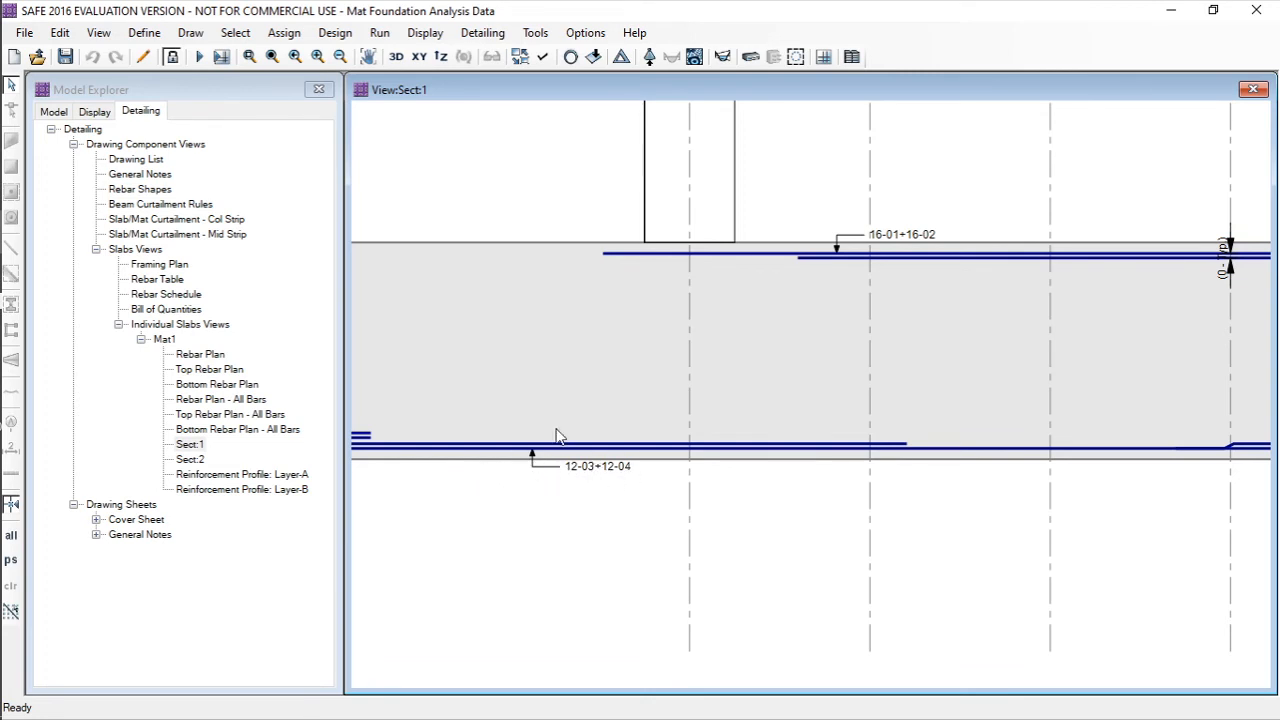
pyautogui.scroll(-2, 556, 438)
pyautogui.scroll(-2, 472, 302)
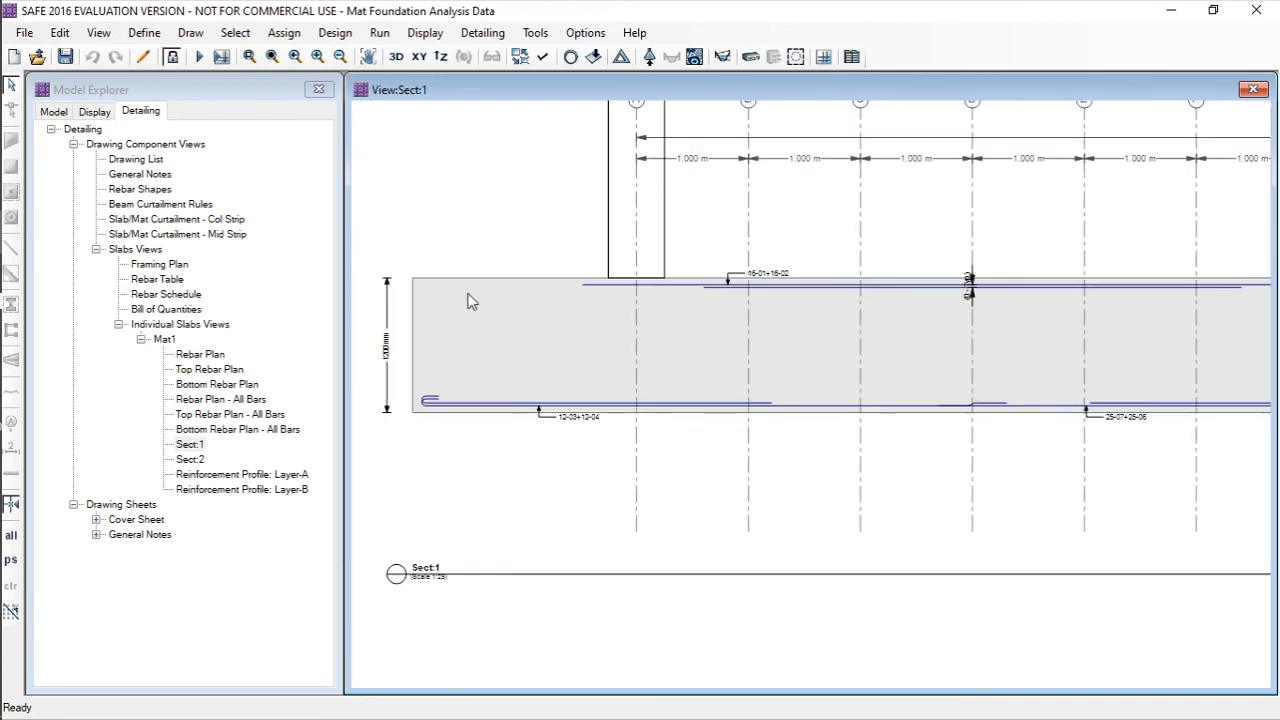
pyautogui.scroll(-2, 450, 320)
pyautogui.scroll(3, 414, 343)
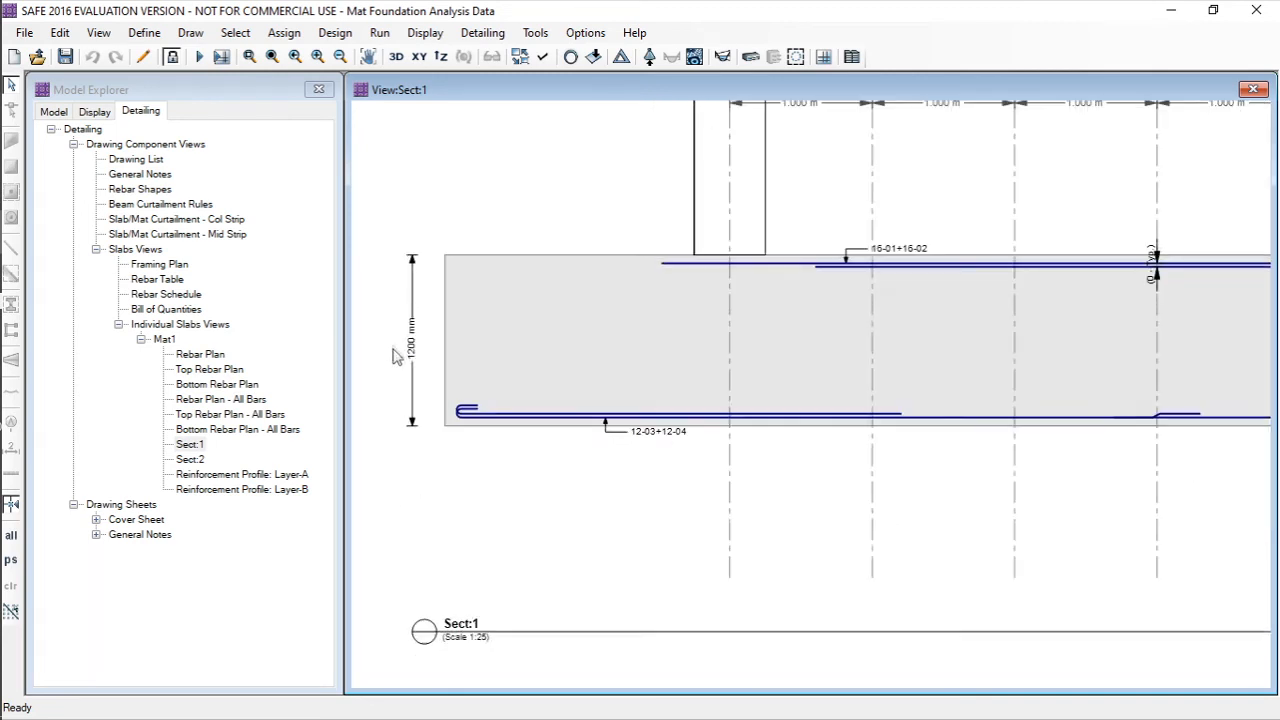
pyautogui.scroll(3, 400, 355)
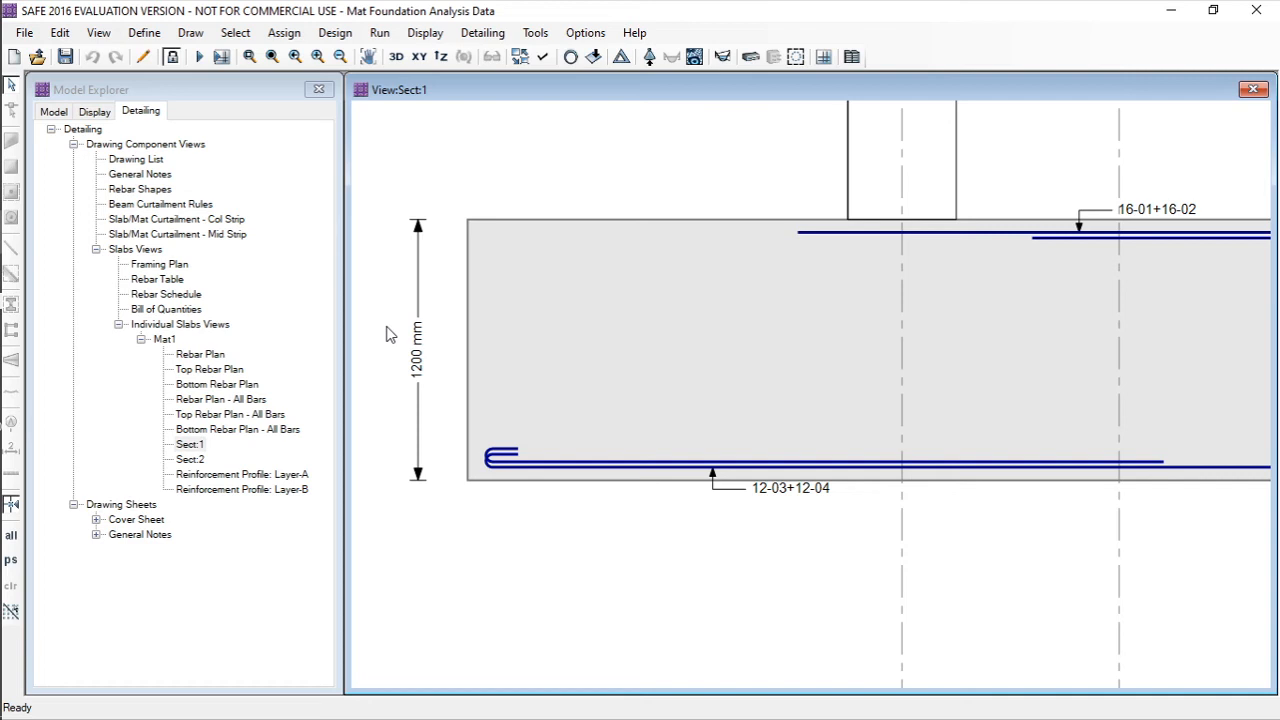
pyautogui.scroll(-2, 388, 334)
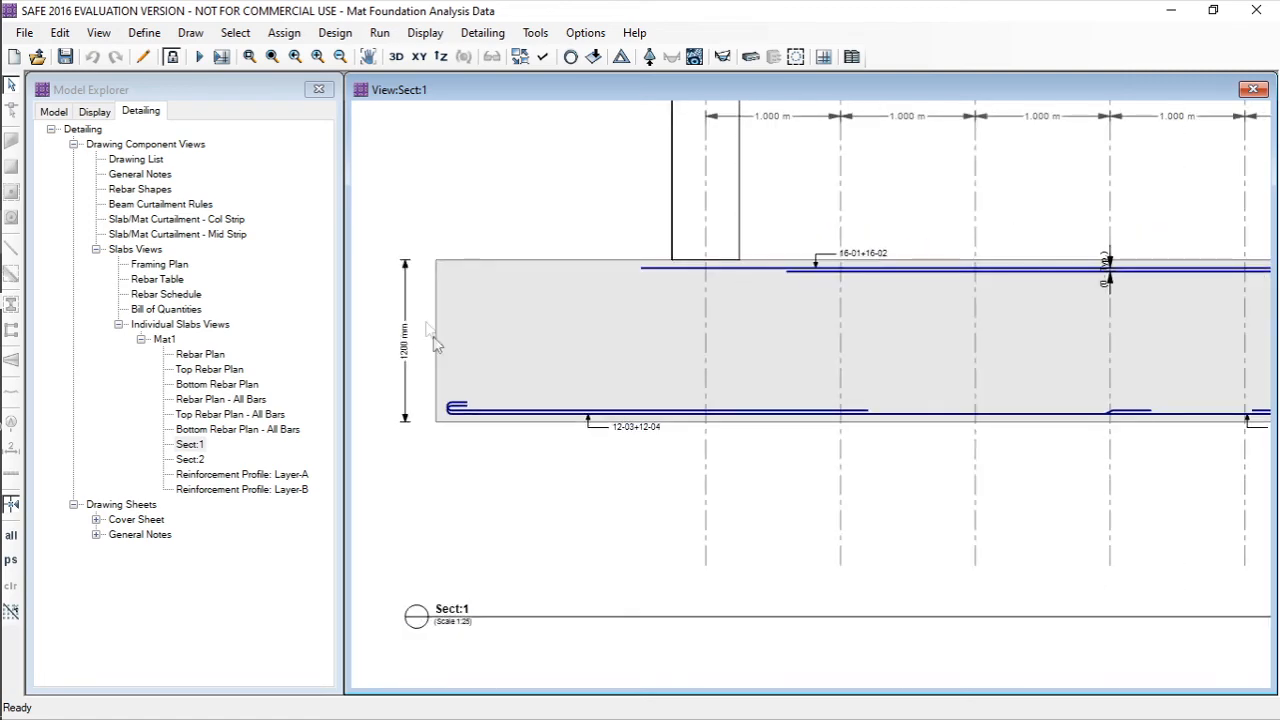
pyautogui.scroll(-1, 362, 350)
pyautogui.scroll(-4, 429, 345)
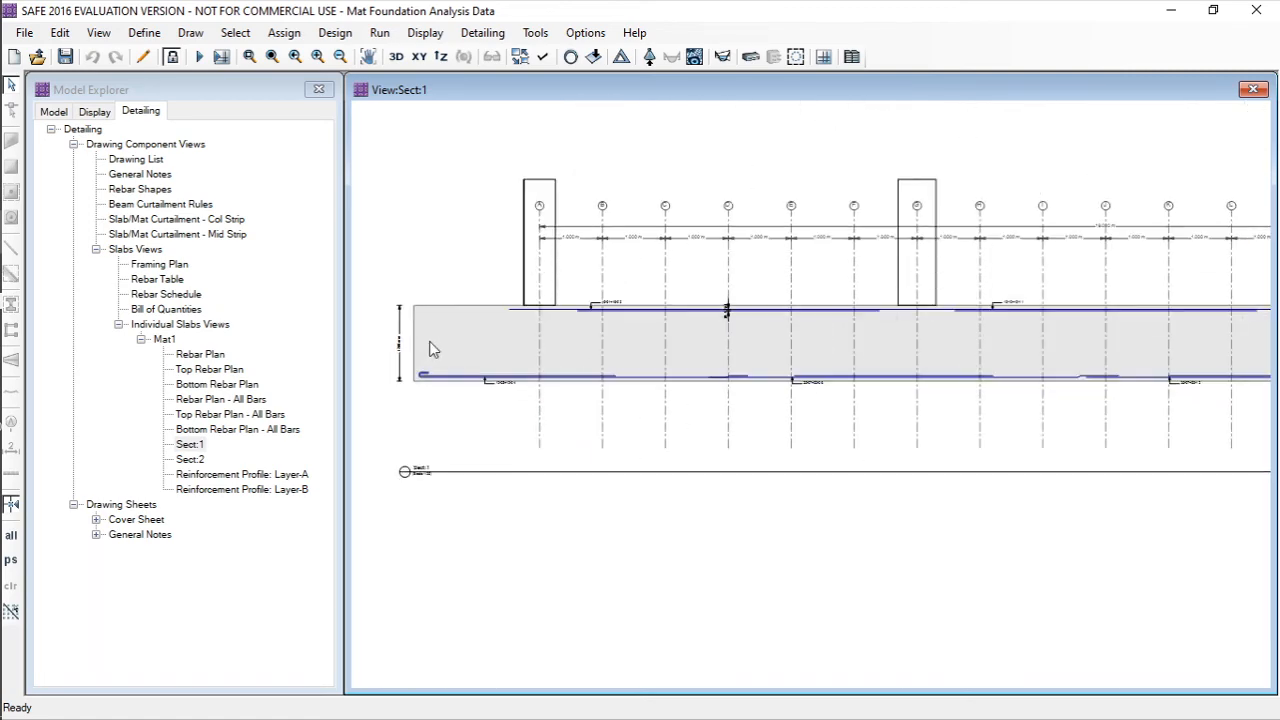
pyautogui.scroll(-1, 429, 345)
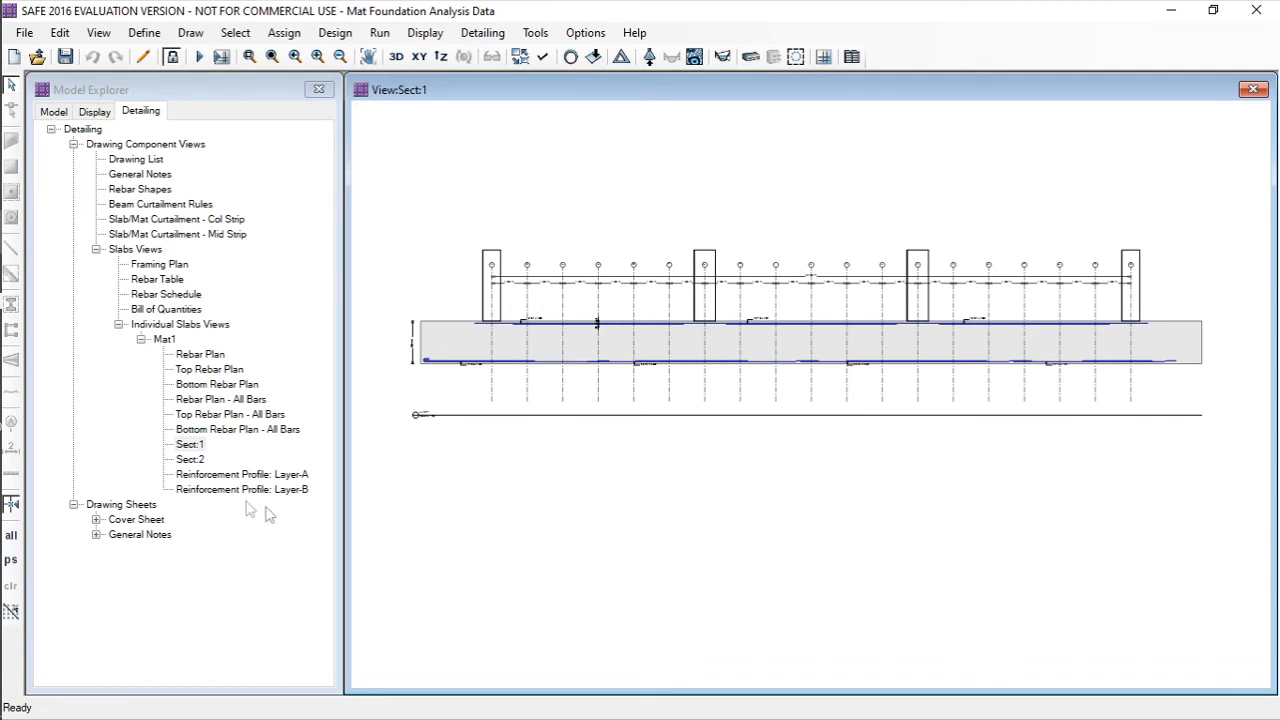
pyautogui.doubleClick(190, 459)
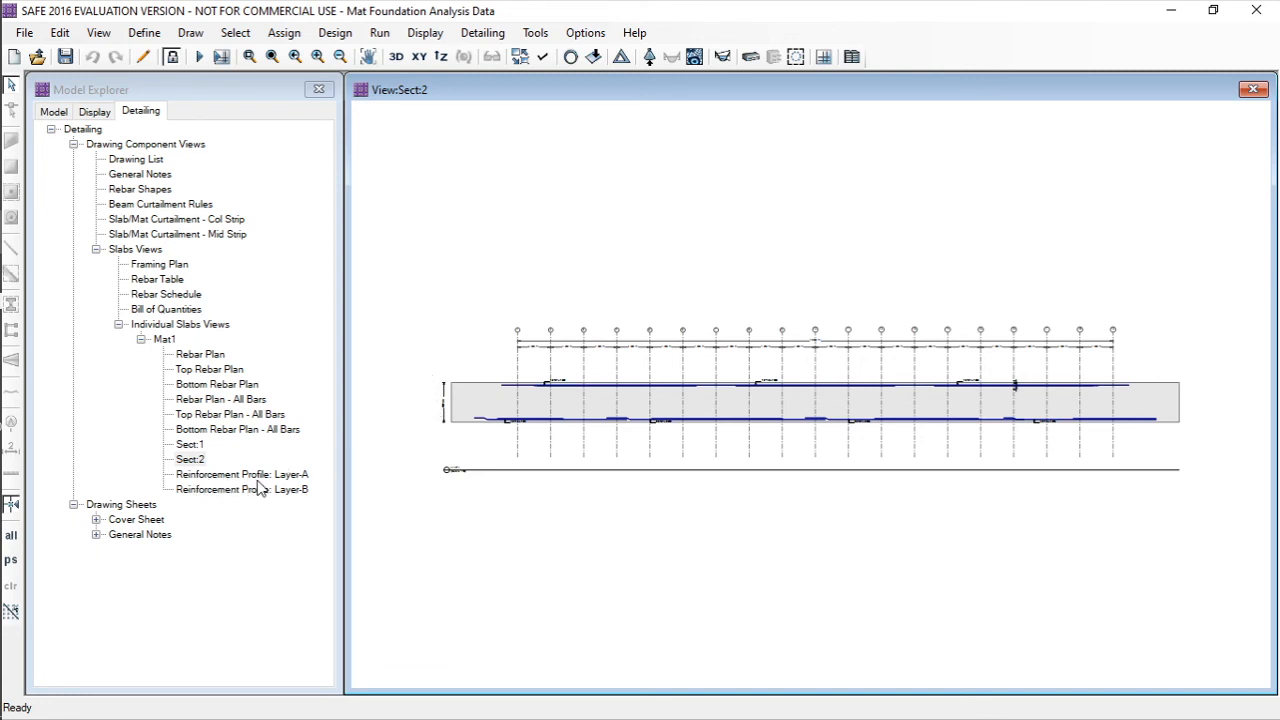
# - Open the Layer-A reinforcement profile and examine the provided-reinforcement percentages along the bottom column strip
pyautogui.doubleClick(300, 476)
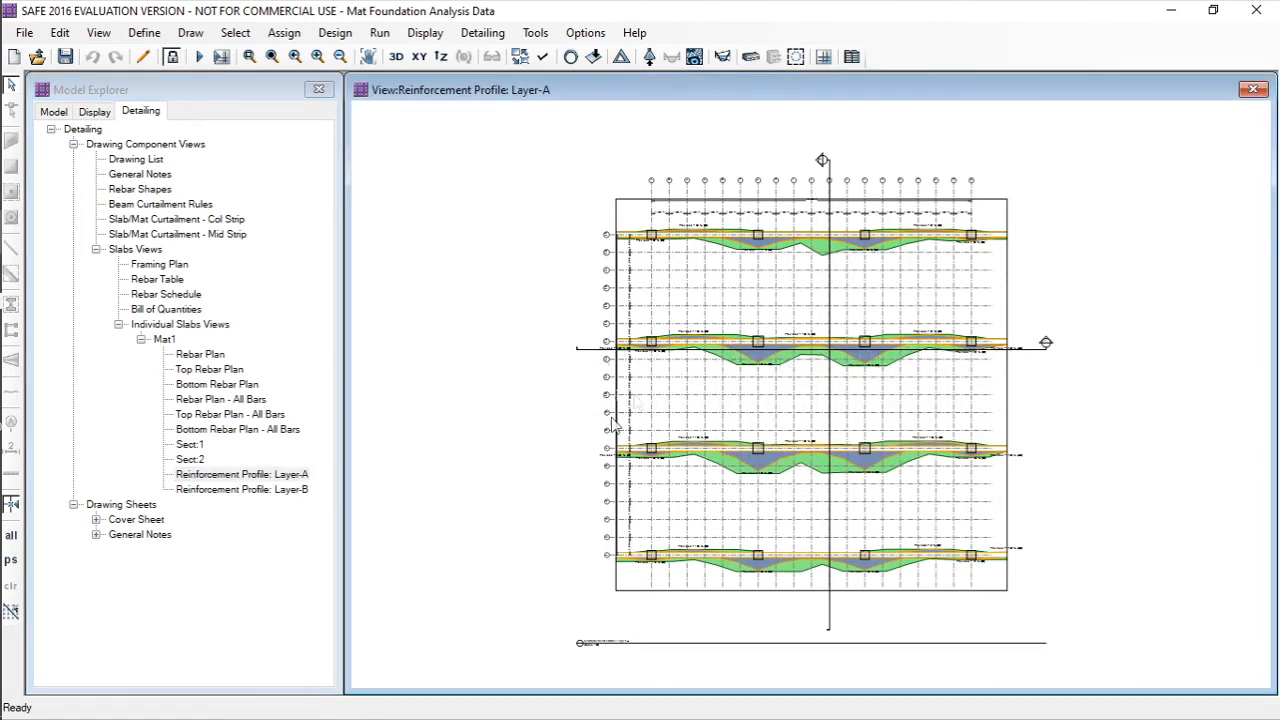
pyautogui.scroll(3, 757, 585)
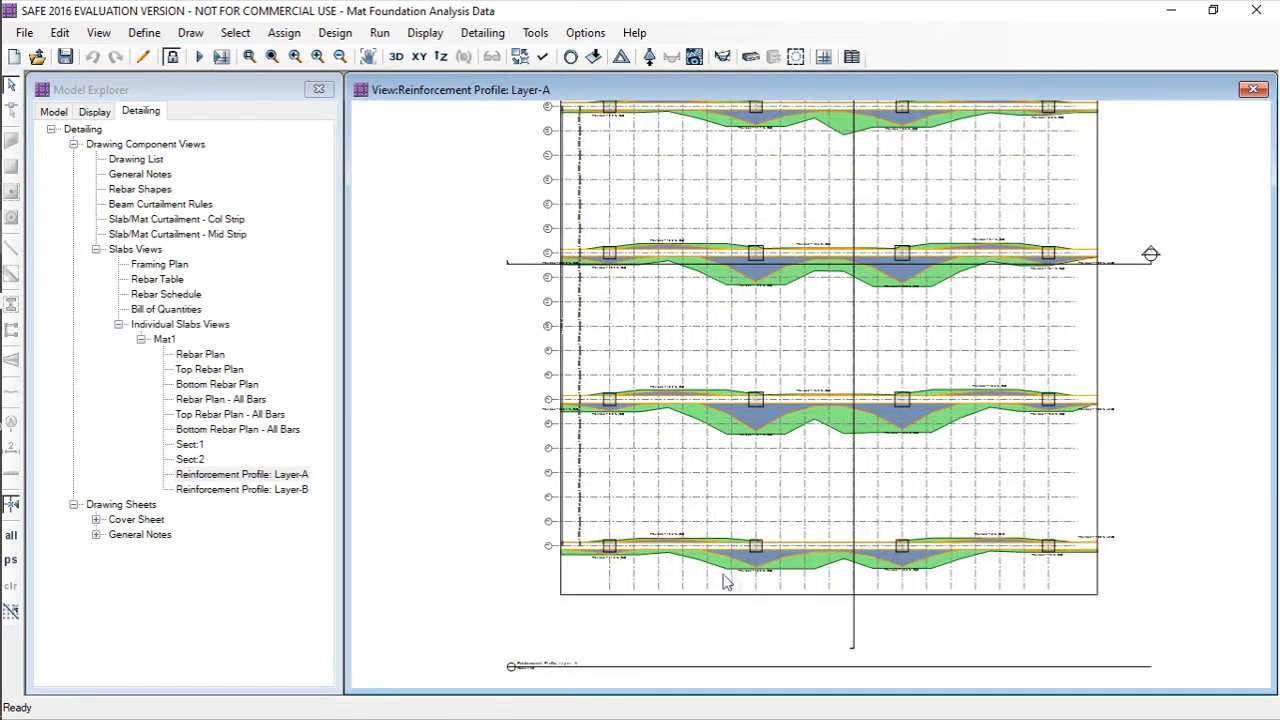
pyautogui.scroll(4, 600, 565)
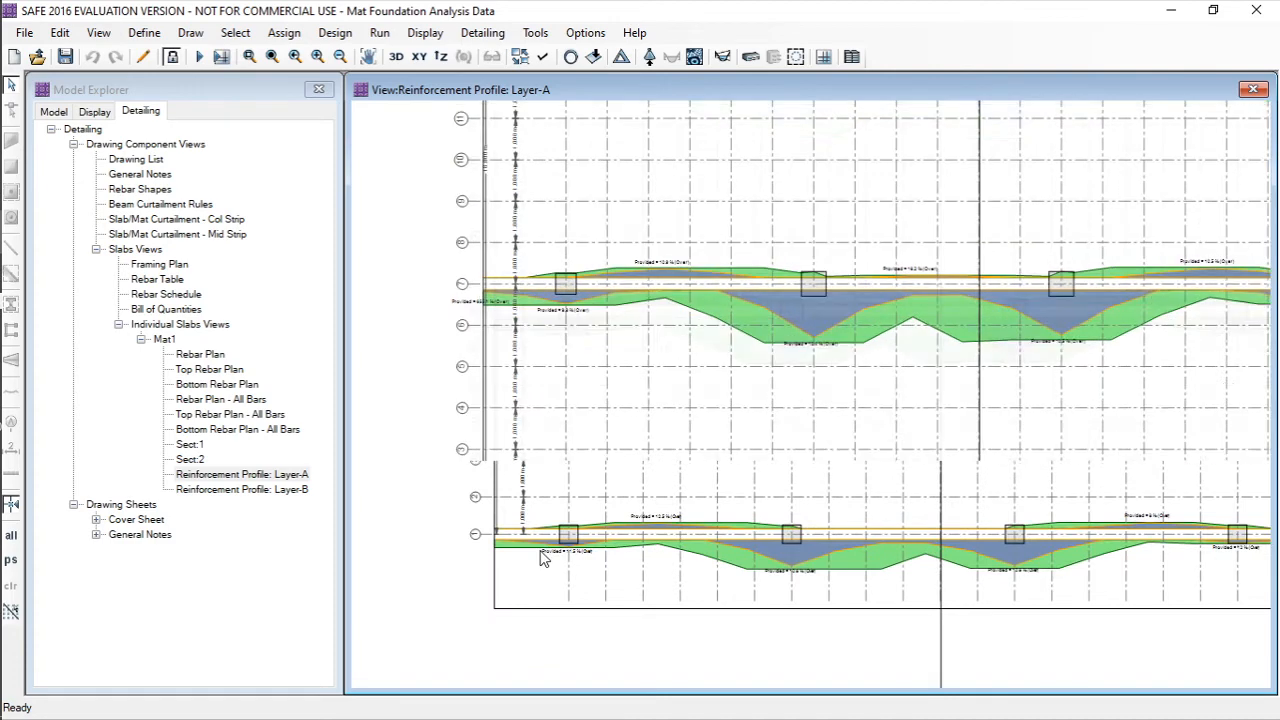
pyautogui.scroll(1, 590, 565)
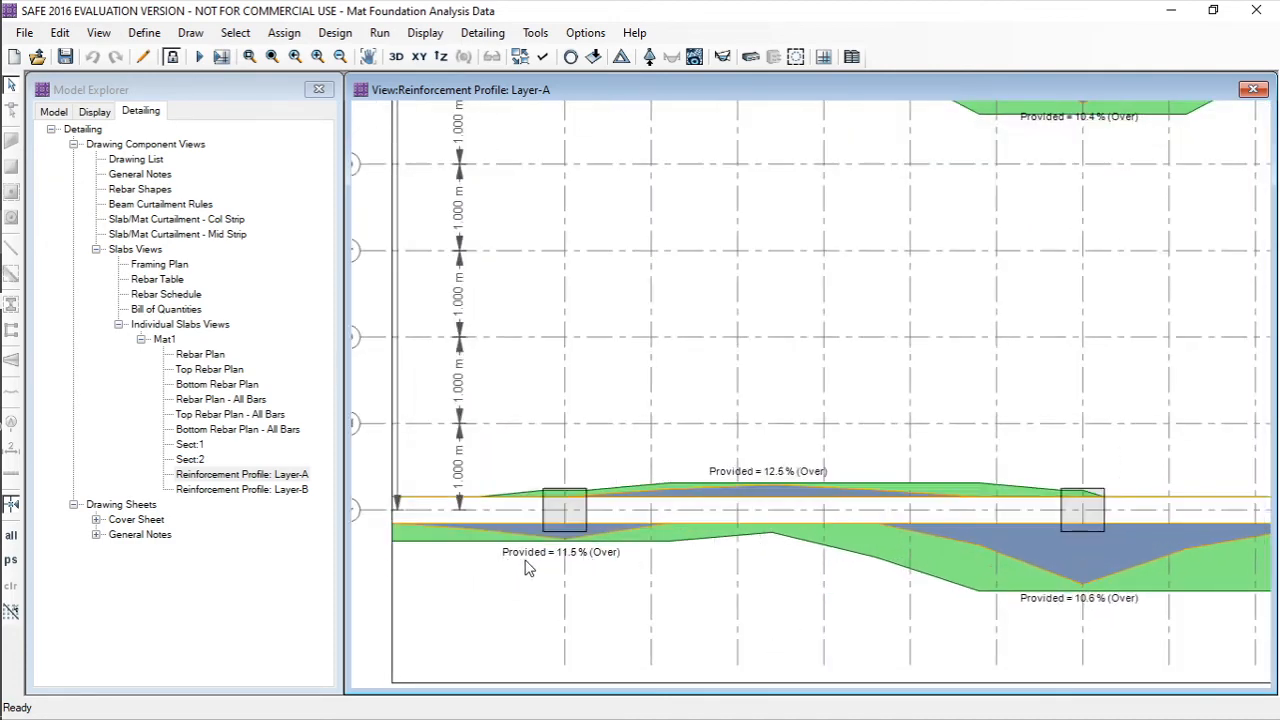
pyautogui.scroll(2, 570, 560)
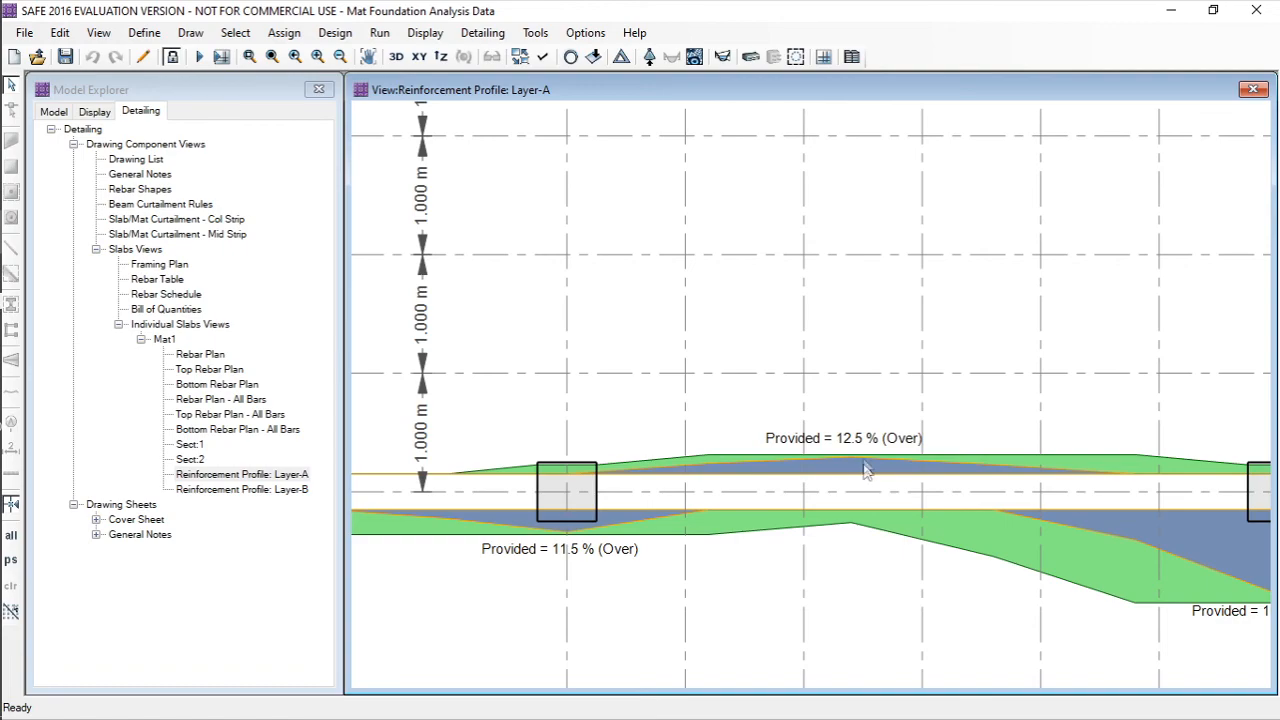
pyautogui.scroll(-3, 649, 371)
pyautogui.scroll(-5, 604, 410)
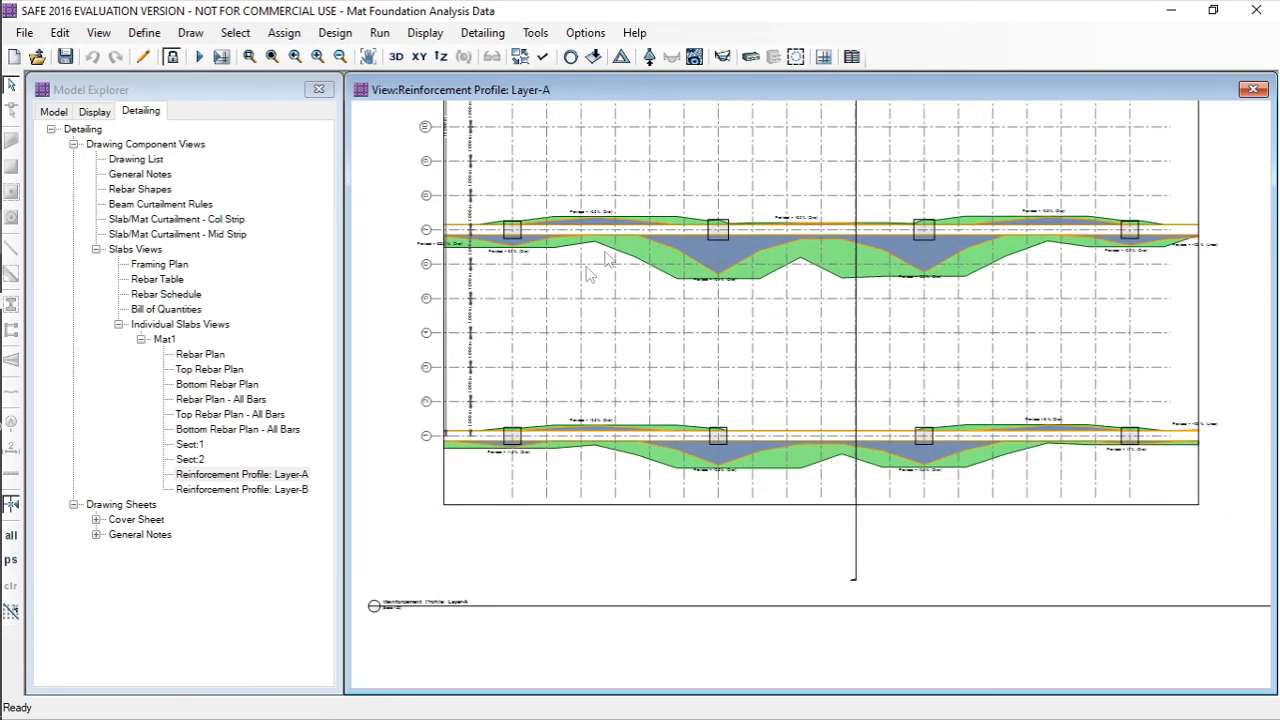
pyautogui.scroll(-5, 509, 506)
pyautogui.scroll(-3, 557, 308)
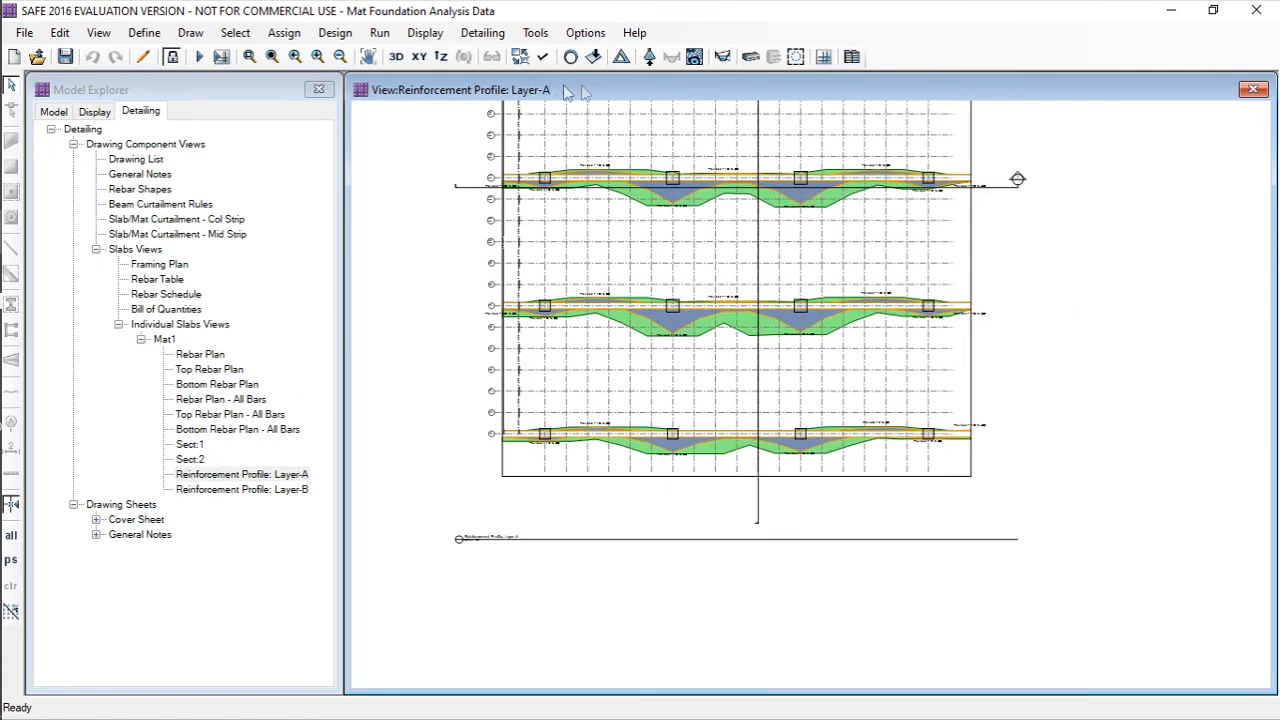
# - Open the Layer-B reinforcement profile and examine the provided-reinforcement percentages along the leftmost column strips
pyautogui.doubleClick(240, 490)
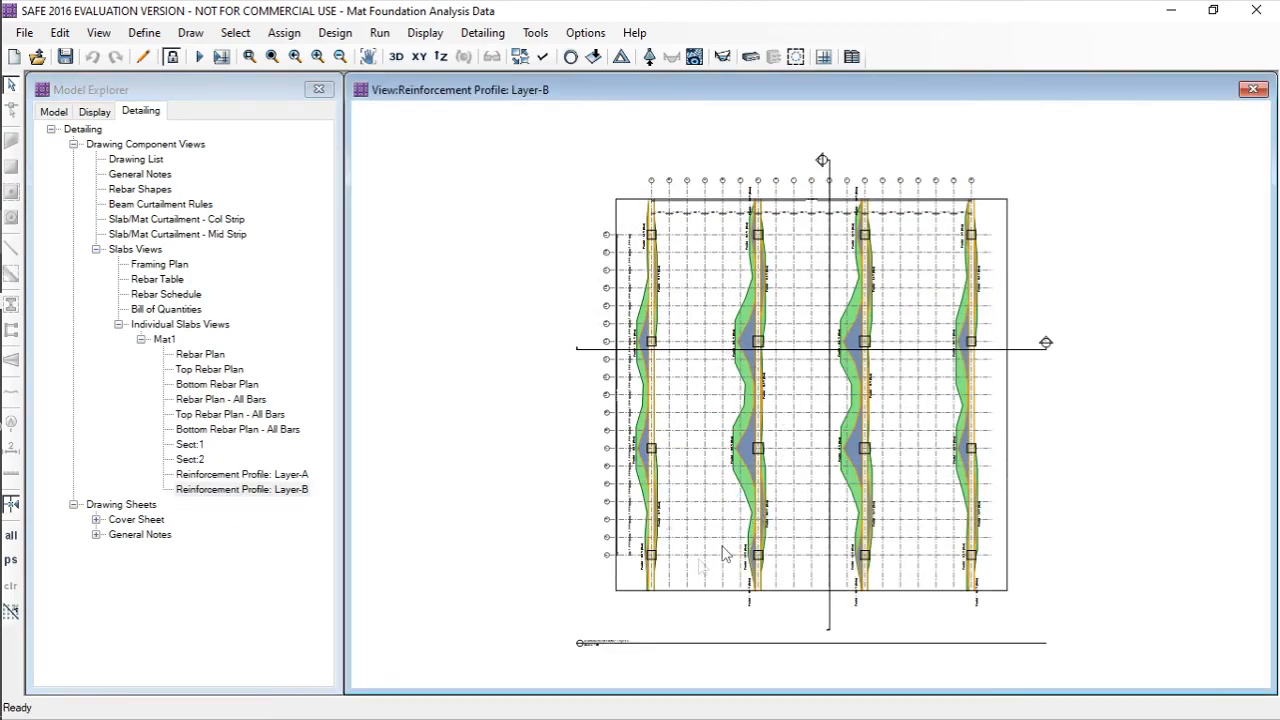
pyautogui.scroll(3, 630, 310)
pyautogui.scroll(3, 646, 330)
pyautogui.scroll(4, 645, 340)
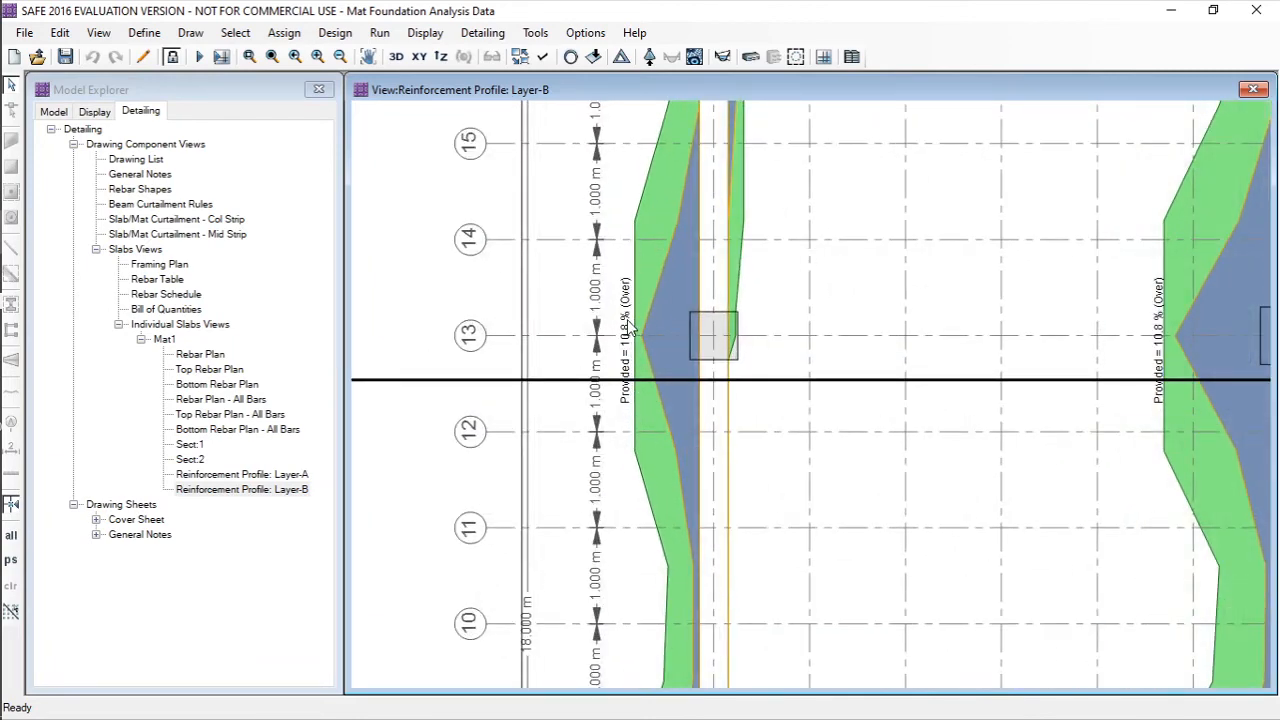
pyautogui.scroll(-5, 632, 330)
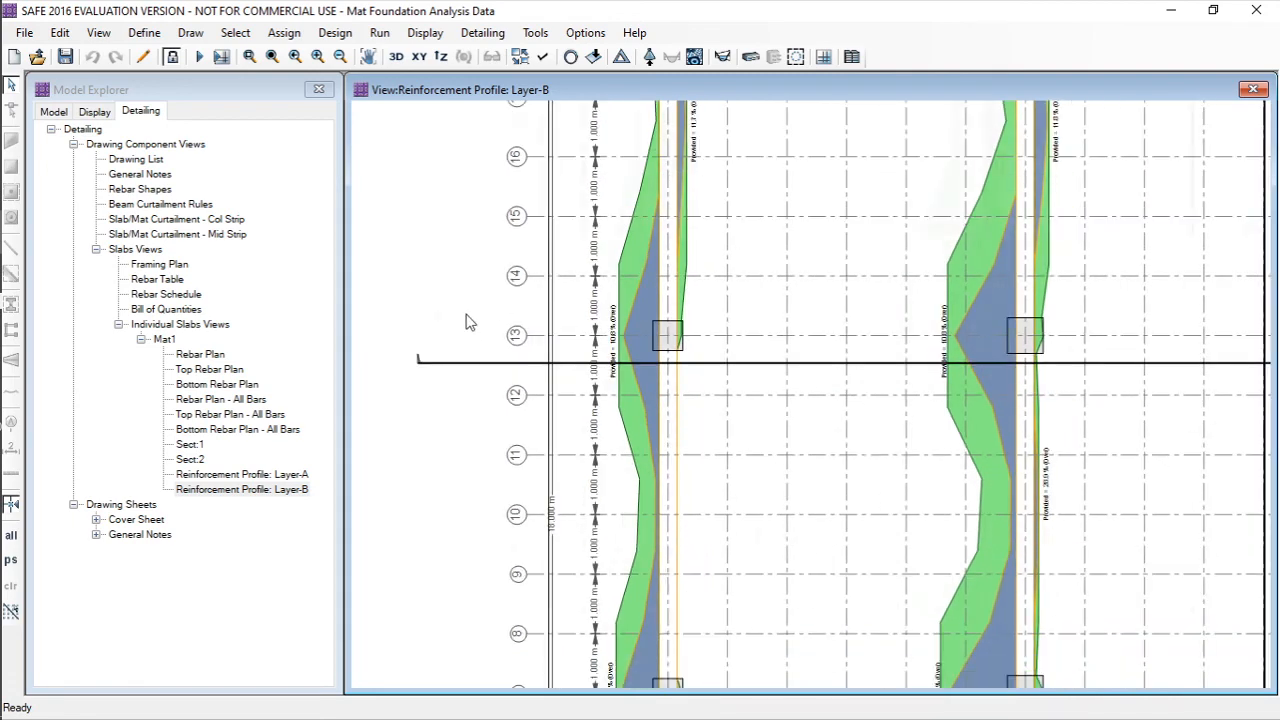
pyautogui.scroll(-5, 468, 322)
pyautogui.scroll(-5, 527, 220)
# - Expand the Cover Sheet and General Notes drawing sheets, and open the List of Drawings on the General Notes sheet
pyautogui.click(97, 520)
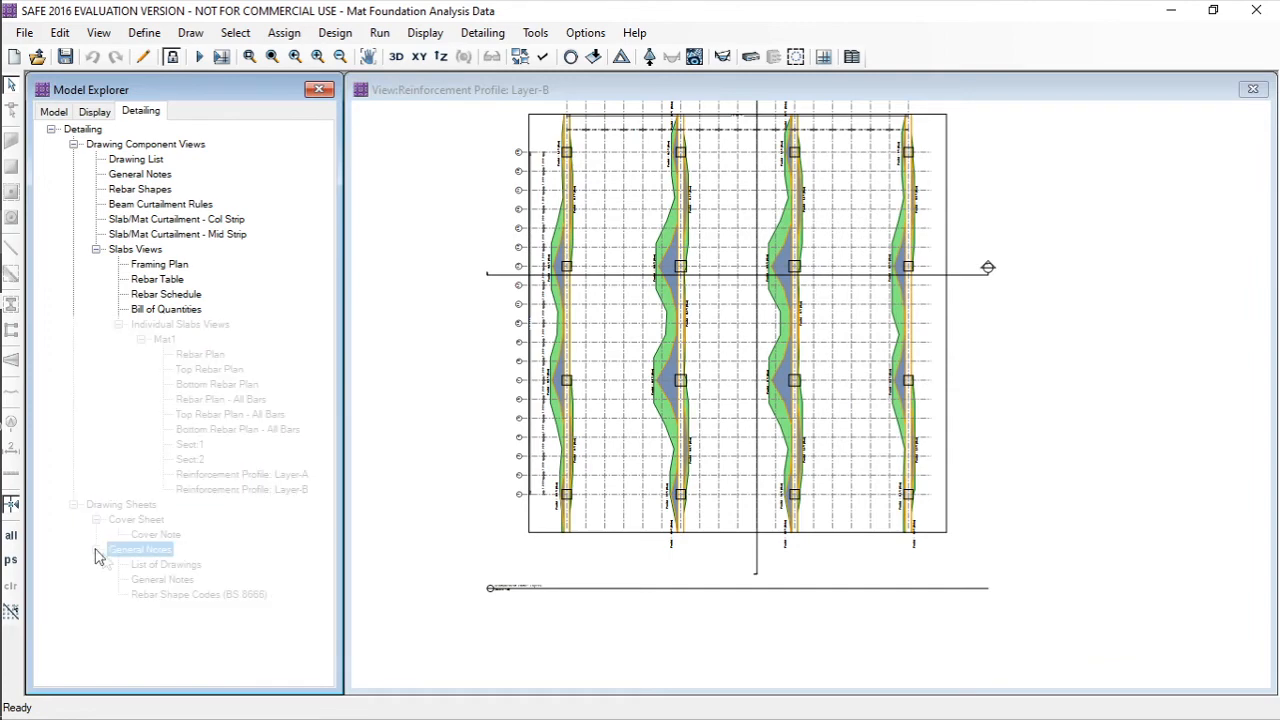
pyautogui.click(140, 564)
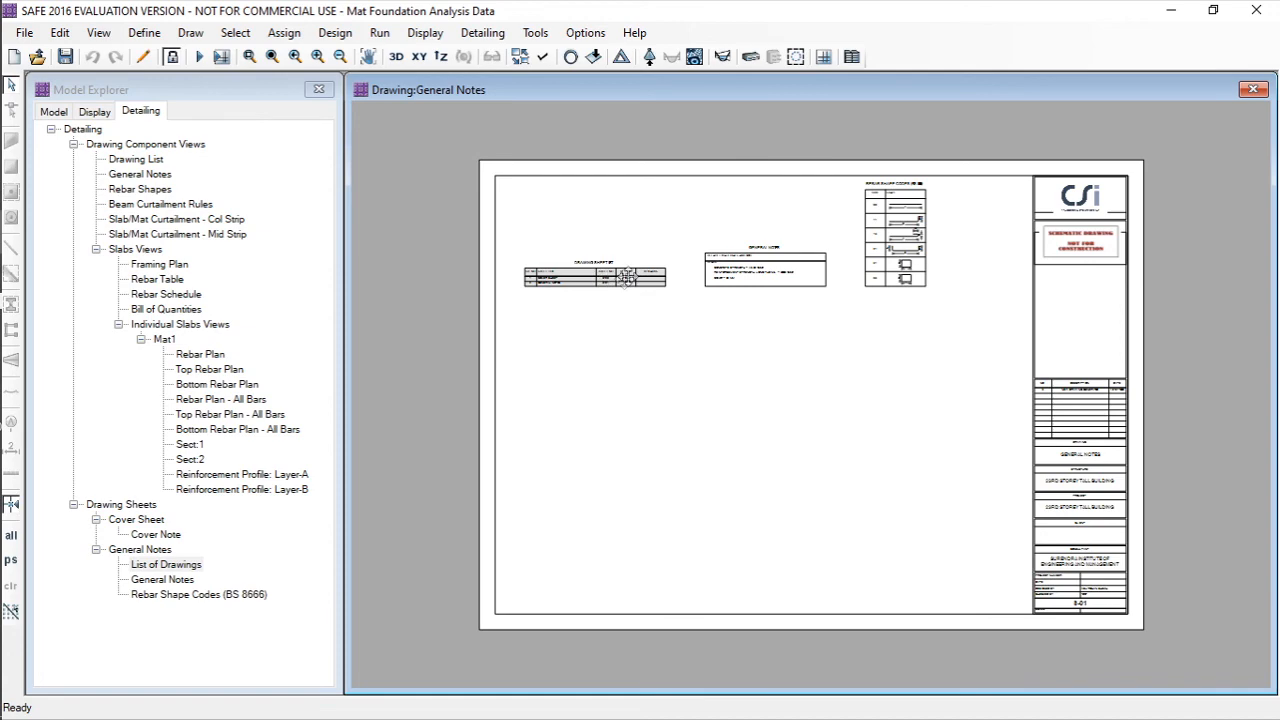
# - View Mat1's Top Rebar Plan - All Bars and Sect:2, and return to the General Notes drawing sheet
pyautogui.click(225, 382)
pyautogui.click(230, 414)
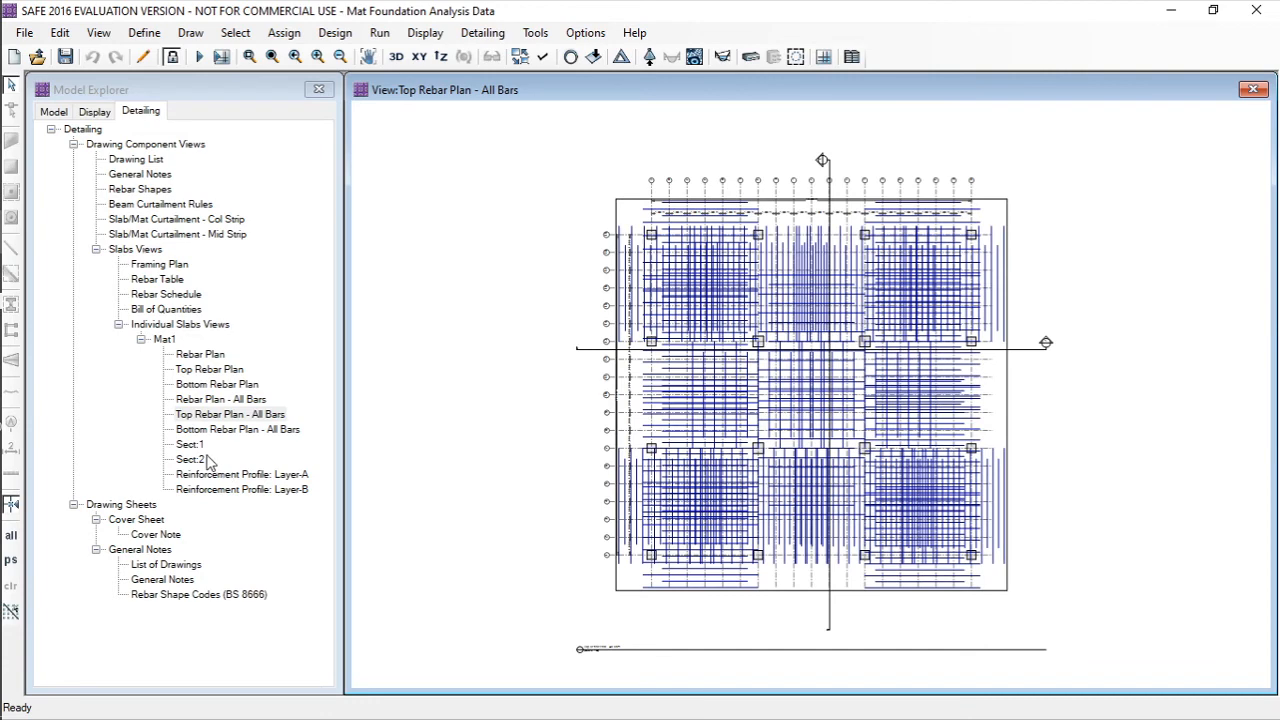
pyautogui.click(207, 460)
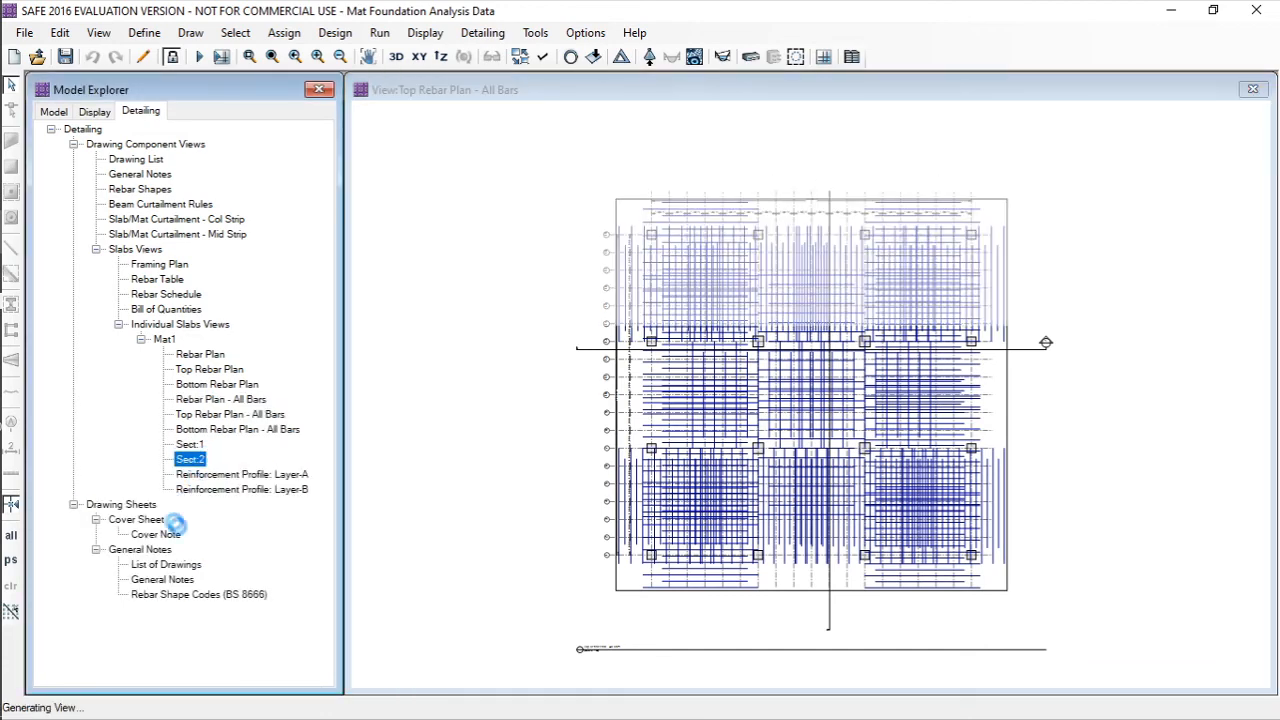
pyautogui.click(169, 566)
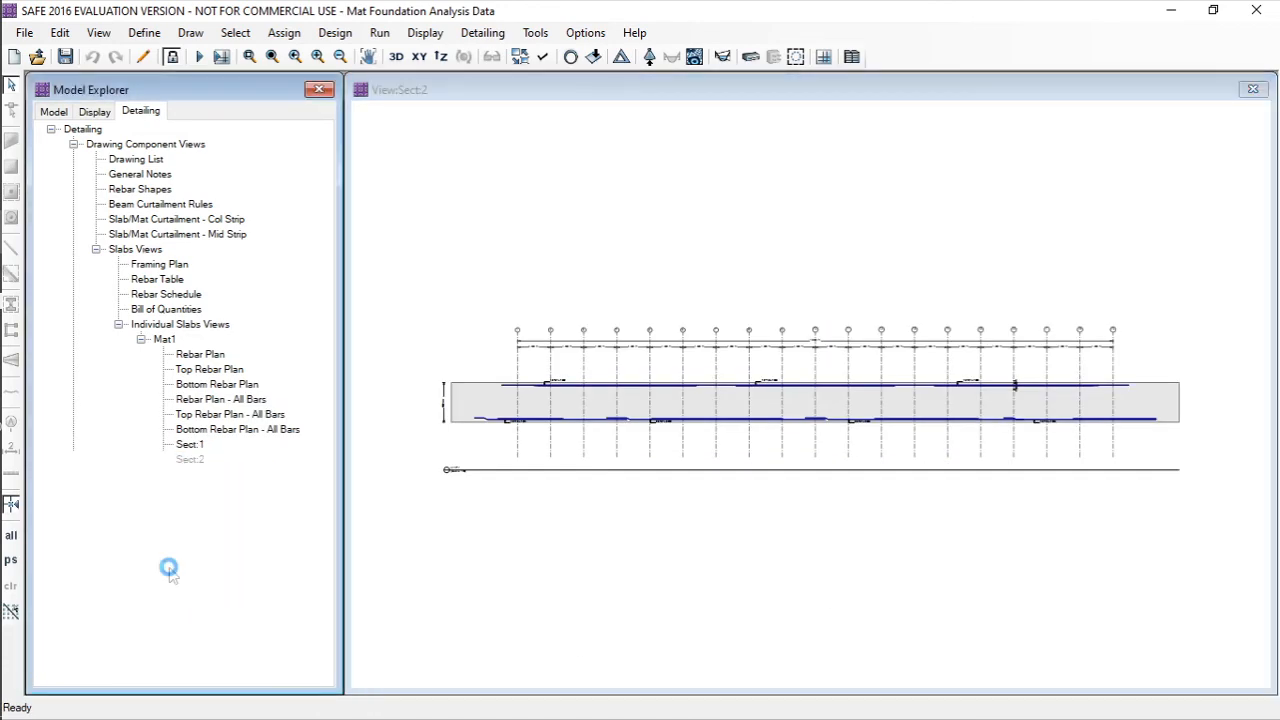
pyautogui.doubleClick(141, 550)
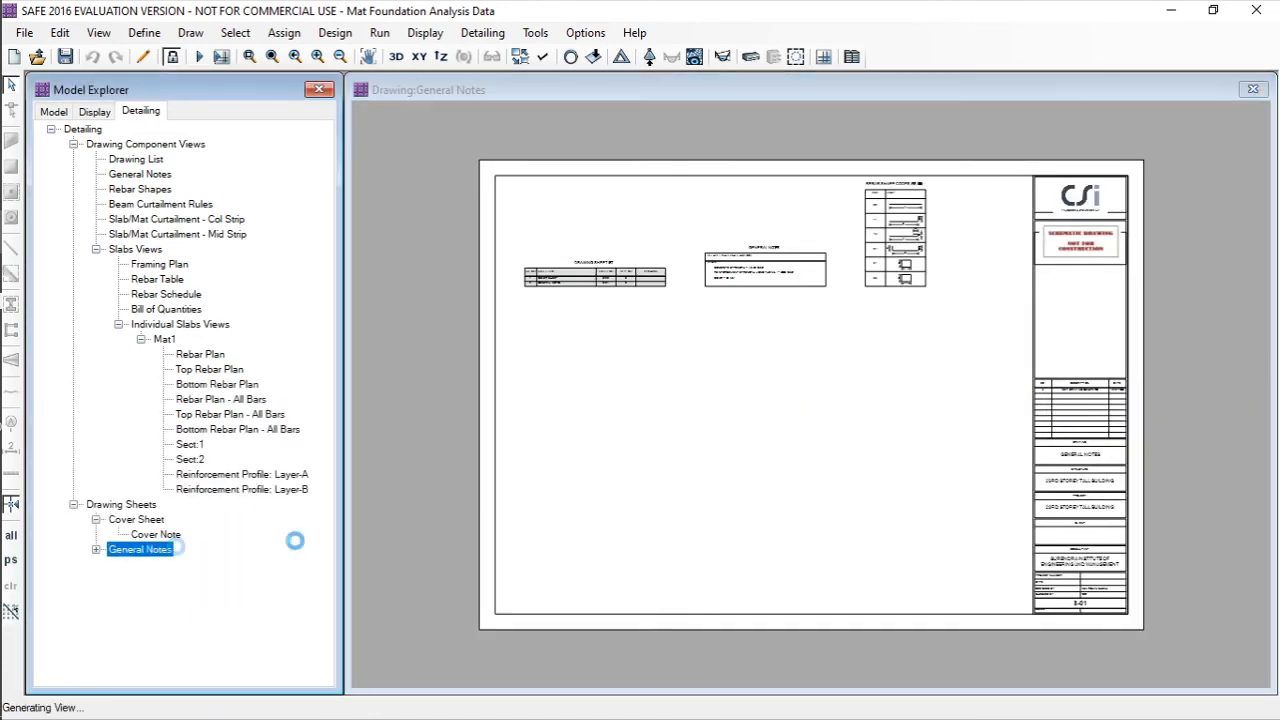
# - Start adding views to a drawing from the General Notes sheet, with Mat1 as the detailed slab/mat object
pyautogui.rightClick(715, 361)
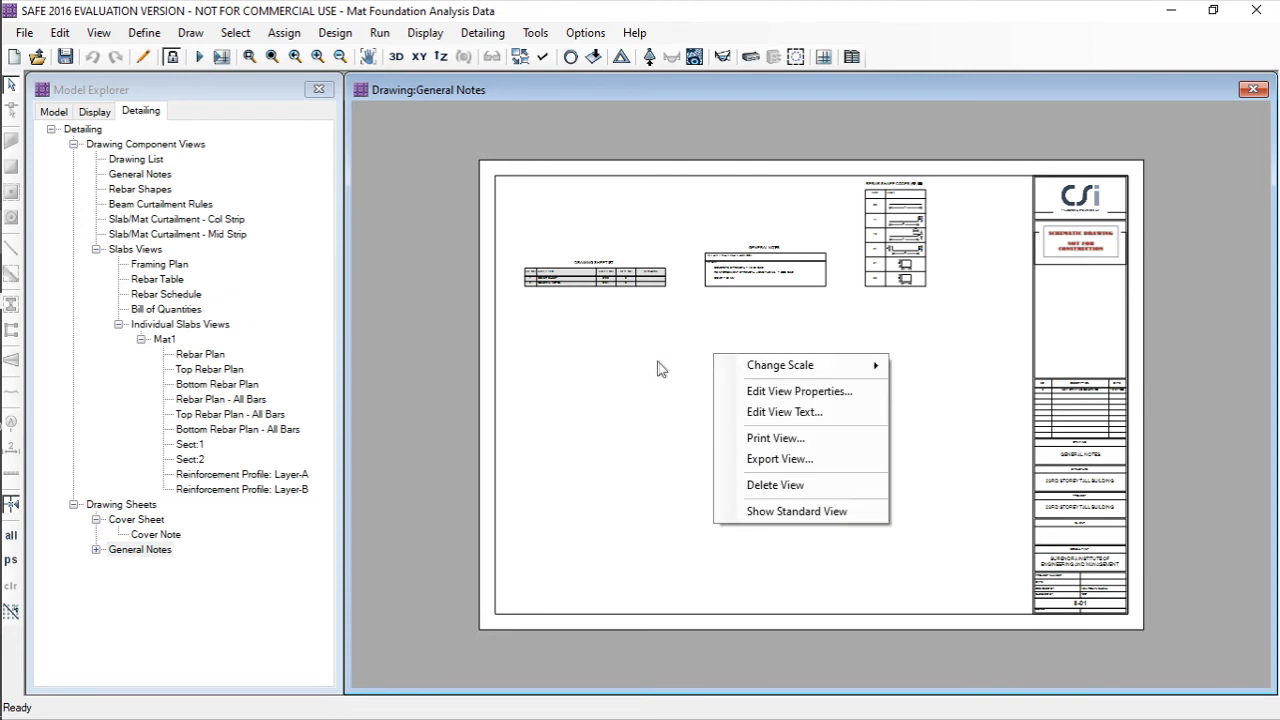
pyautogui.rightClick(625, 354)
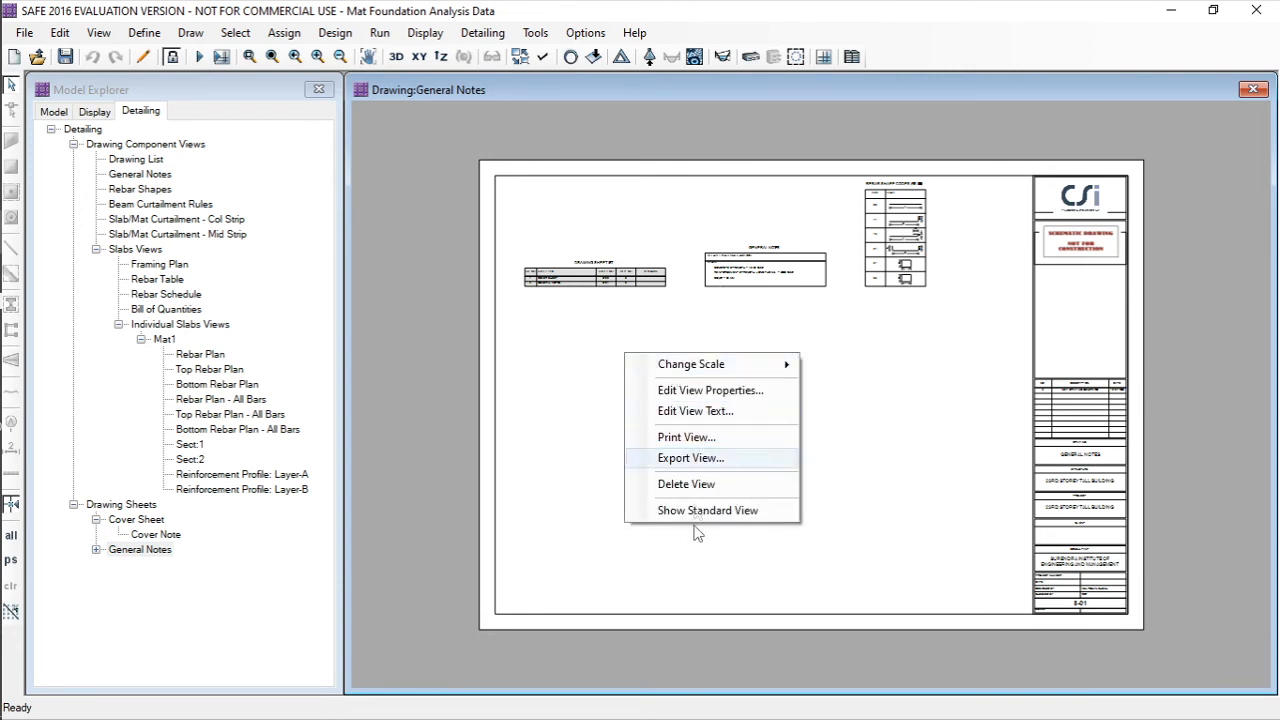
pyautogui.rightClick(757, 270)
pyautogui.click(833, 282)
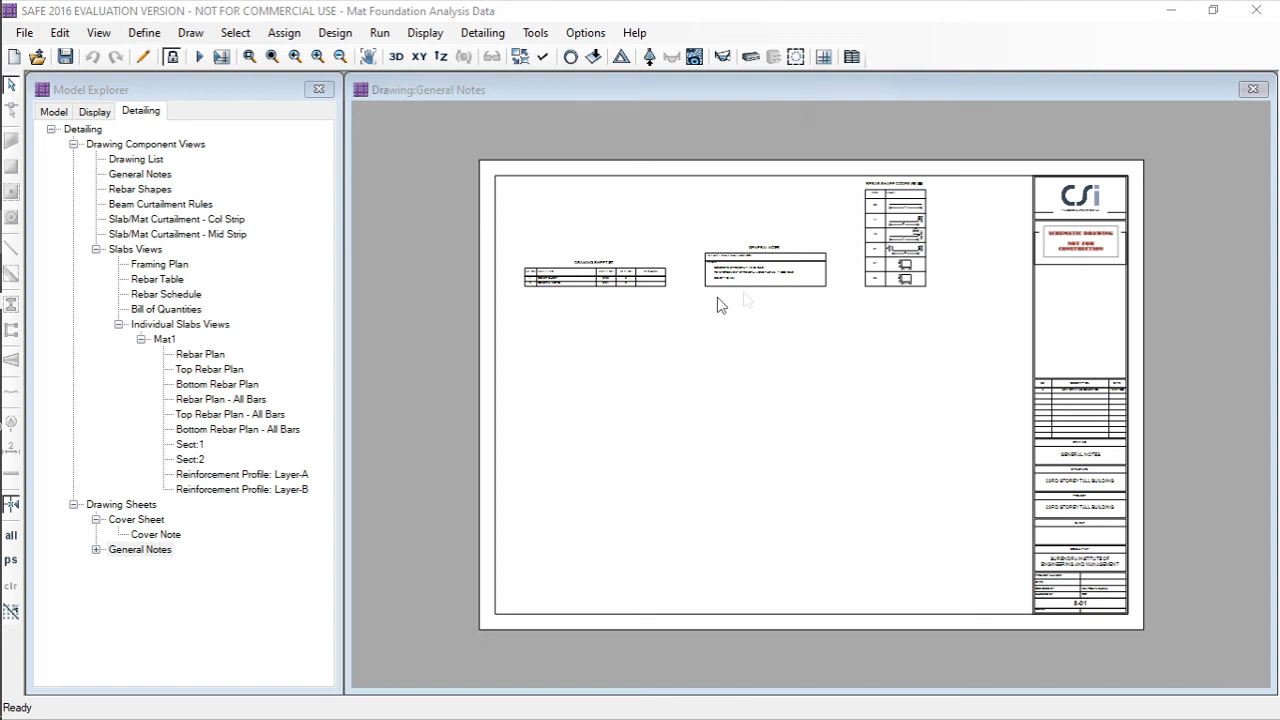
pyautogui.moveTo(629, 93); pyautogui.dragTo(500, 99)
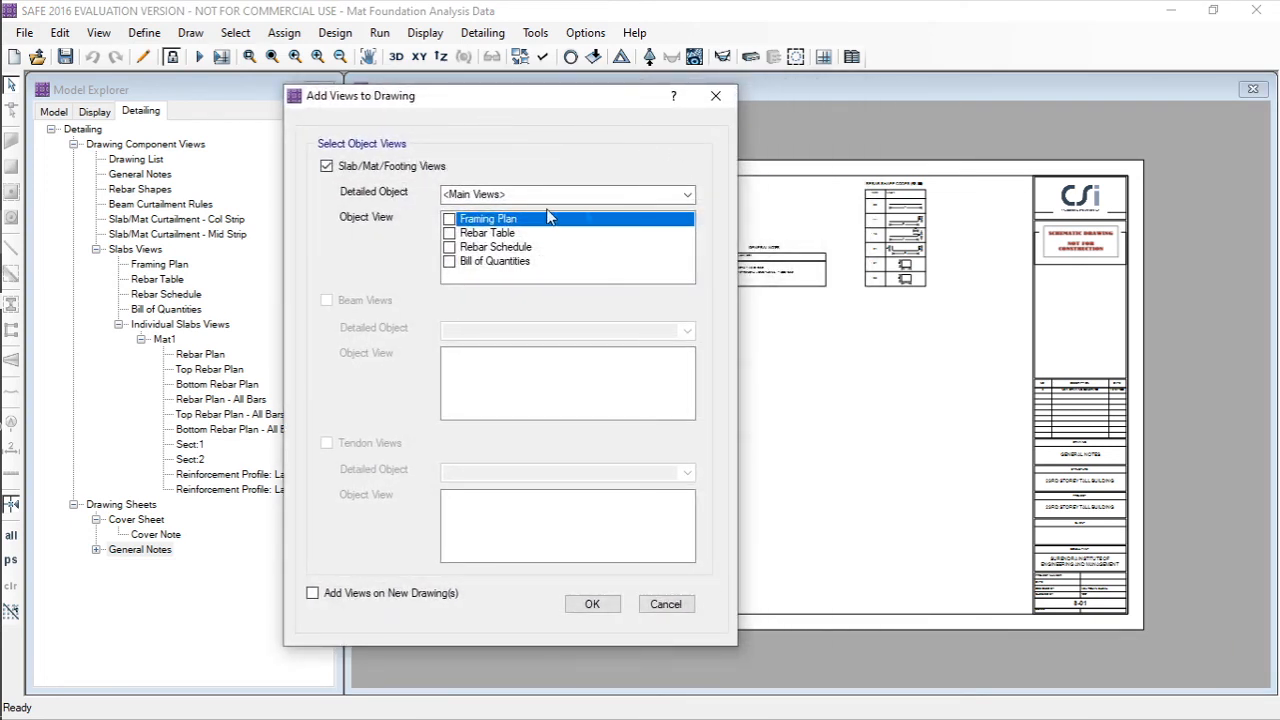
pyautogui.click(687, 194)
pyautogui.click(463, 225)
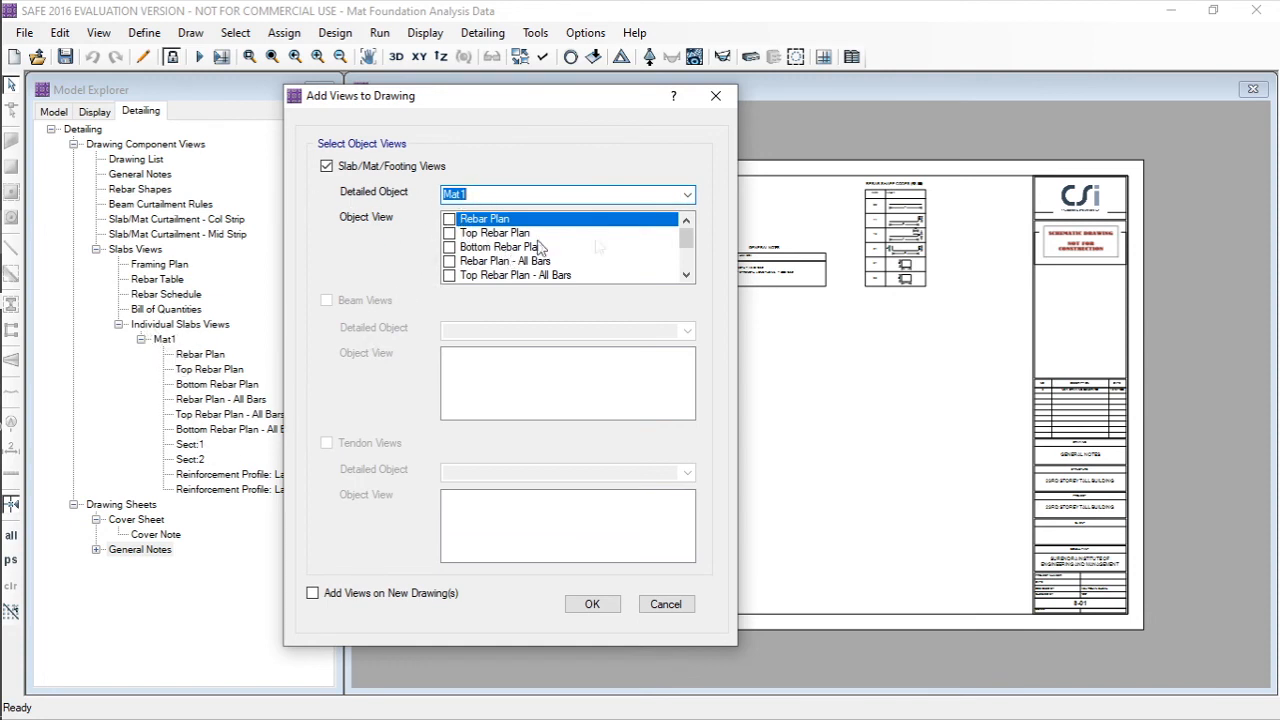
# - Include all six Mat1 rebar plans, from Rebar Plan to Bottom Rebar Plan - All Bars, plus Sect:1 and Sect:2
pyautogui.click(449, 219)
pyautogui.click(449, 233)
pyautogui.click(449, 247)
pyautogui.click(449, 261)
pyautogui.click(449, 275)
pyautogui.scroll(-1, 688, 237)
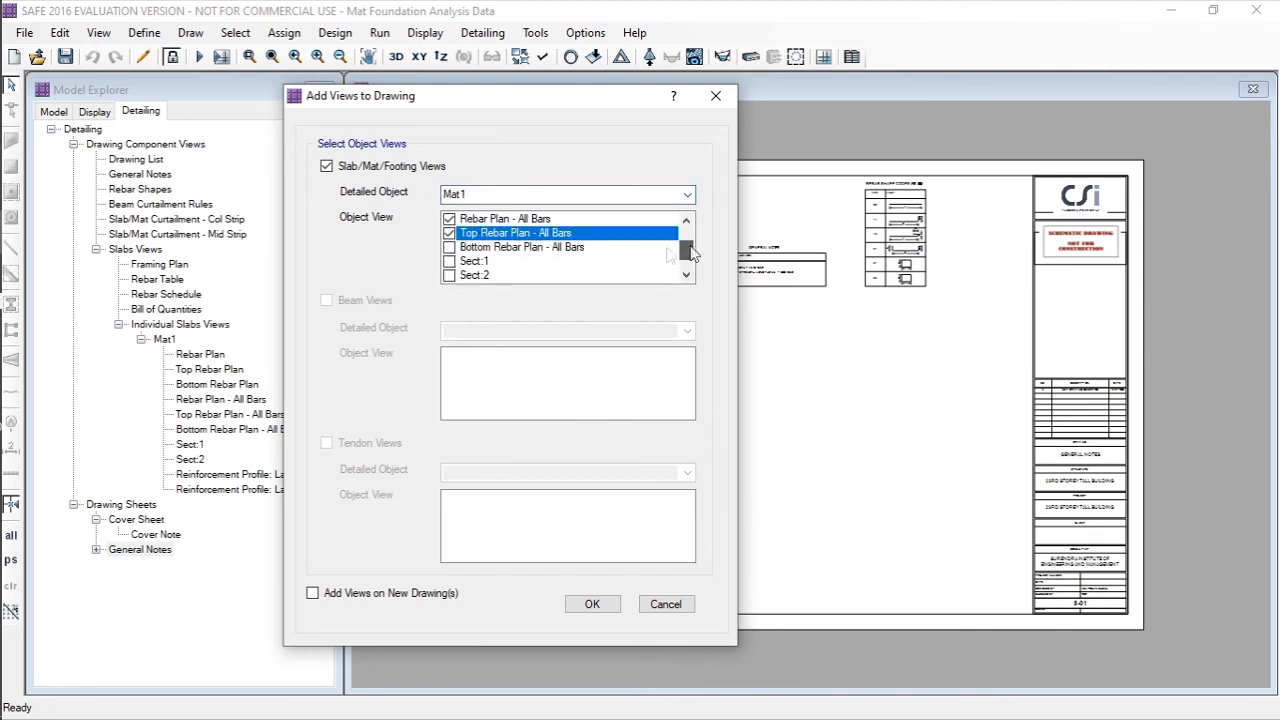
pyautogui.click(449, 247)
pyautogui.click(449, 261)
pyautogui.click(449, 275)
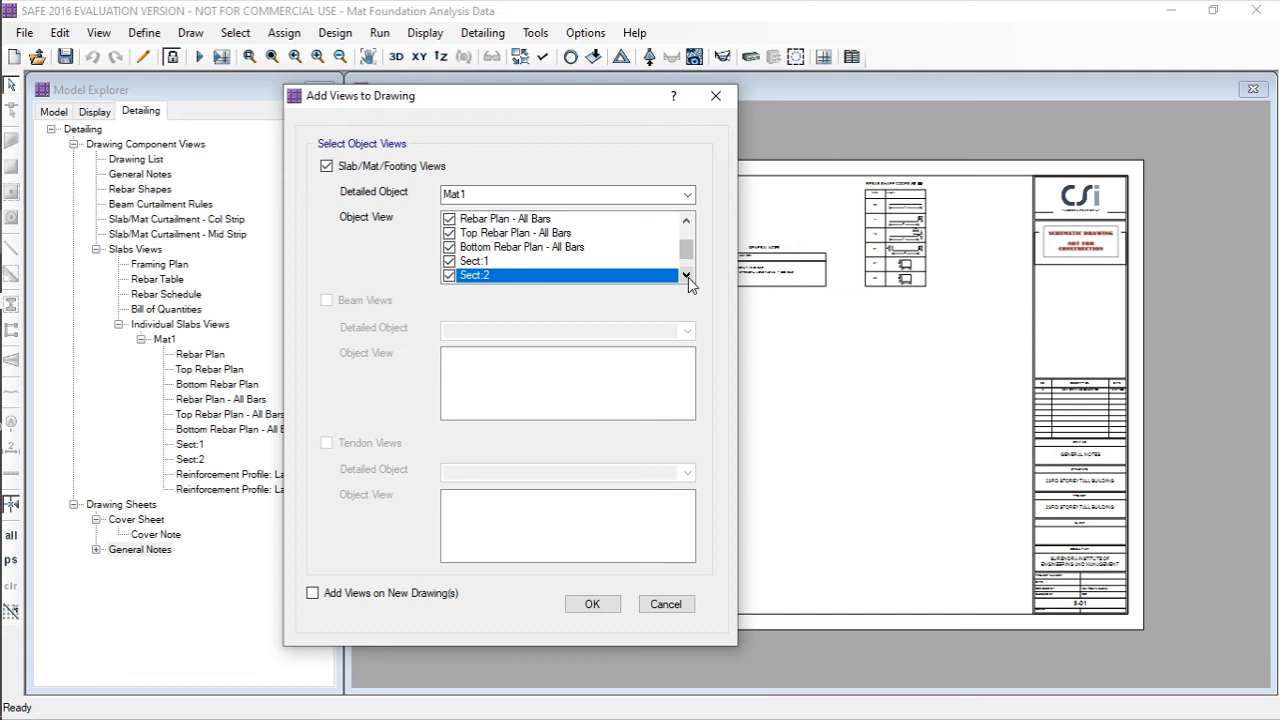
# - Include the Layer-A and Layer-B reinforcement profiles and add all chosen views on new drawings
pyautogui.click(686, 274)
pyautogui.click(686, 274)
pyautogui.click(449, 261)
pyautogui.click(449, 275)
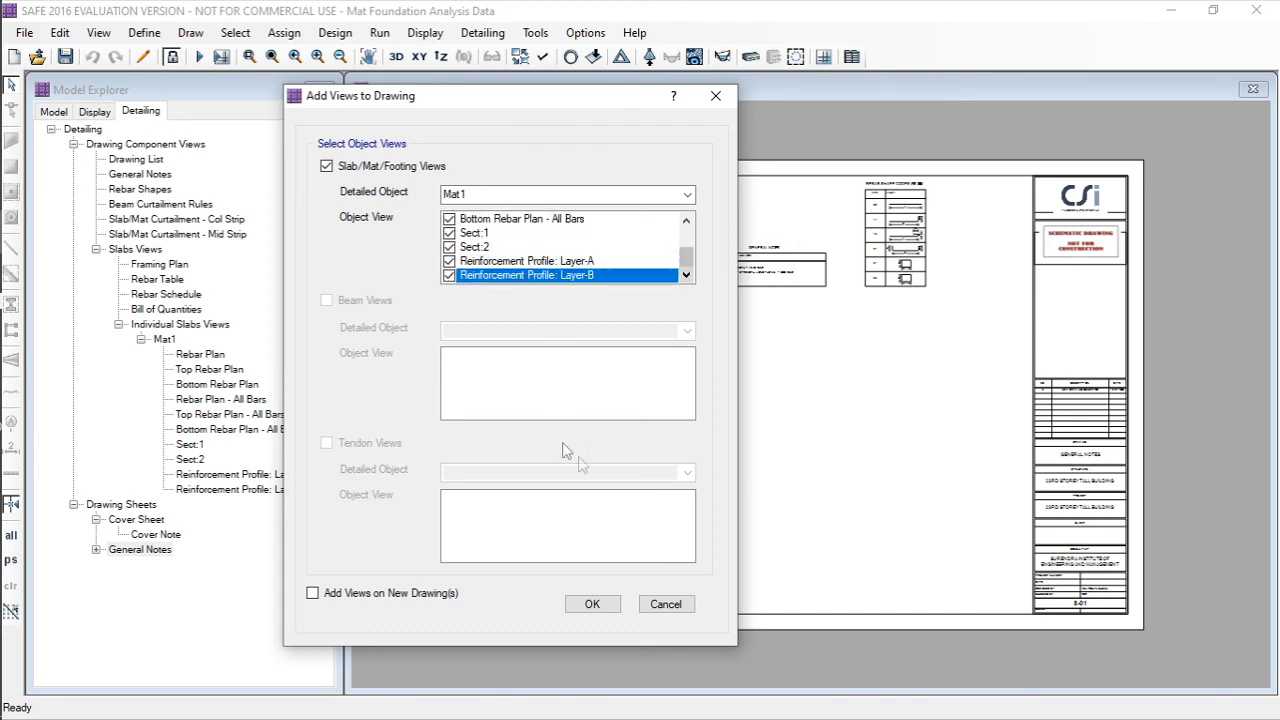
pyautogui.click(313, 594)
pyautogui.click(592, 604)
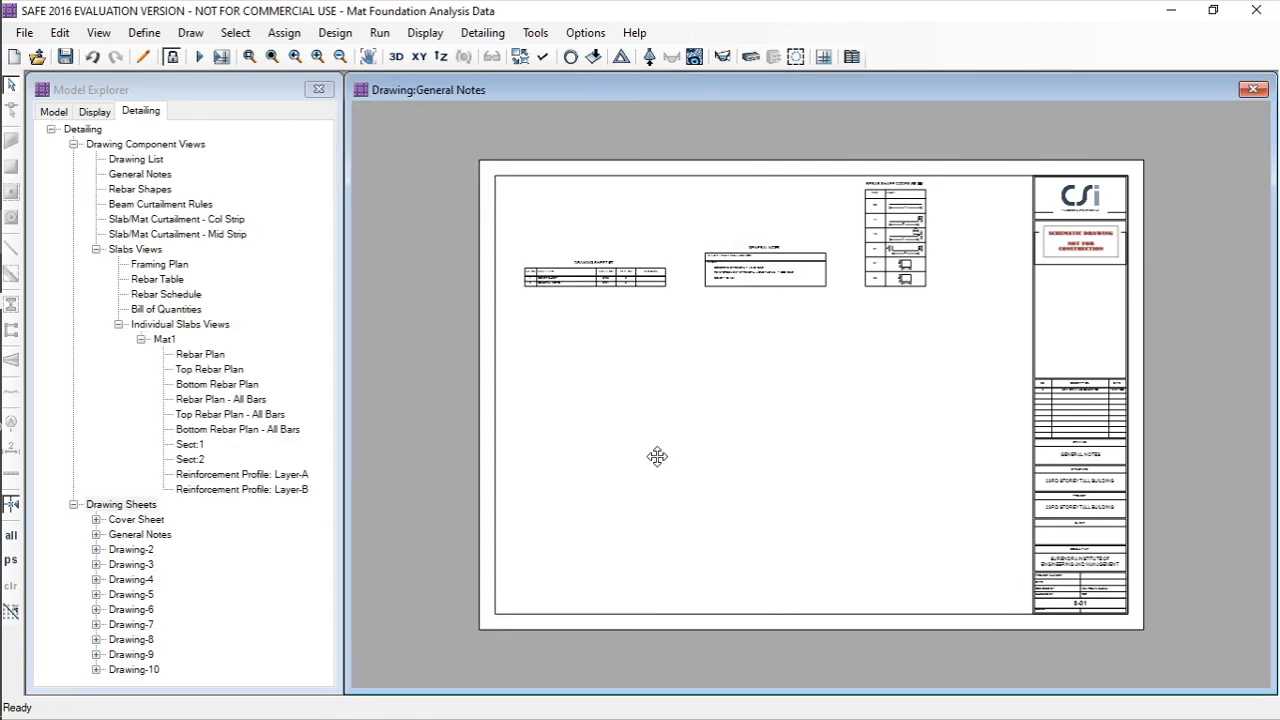
# - Expand the Drawing-2 to Drawing-6 sheets to examine which rebar plan each one contains
pyautogui.click(97, 550)
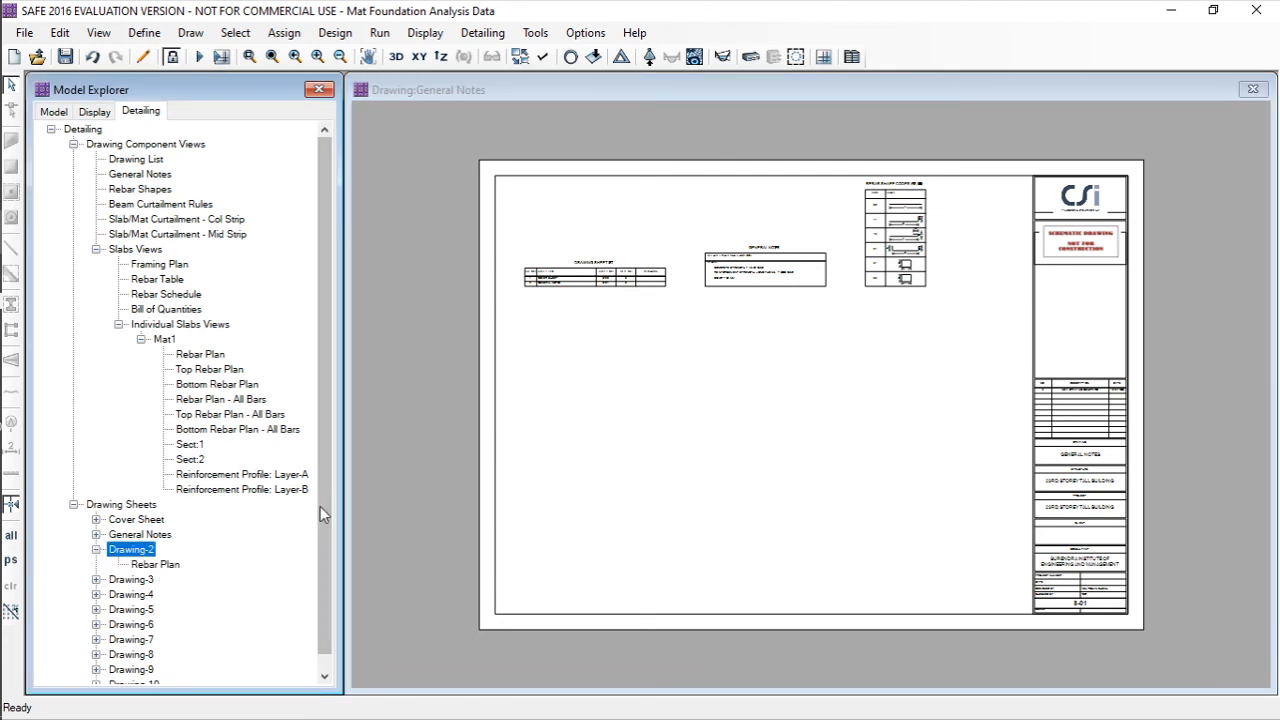
pyautogui.scroll(-1, 200, 560)
pyautogui.click(97, 565)
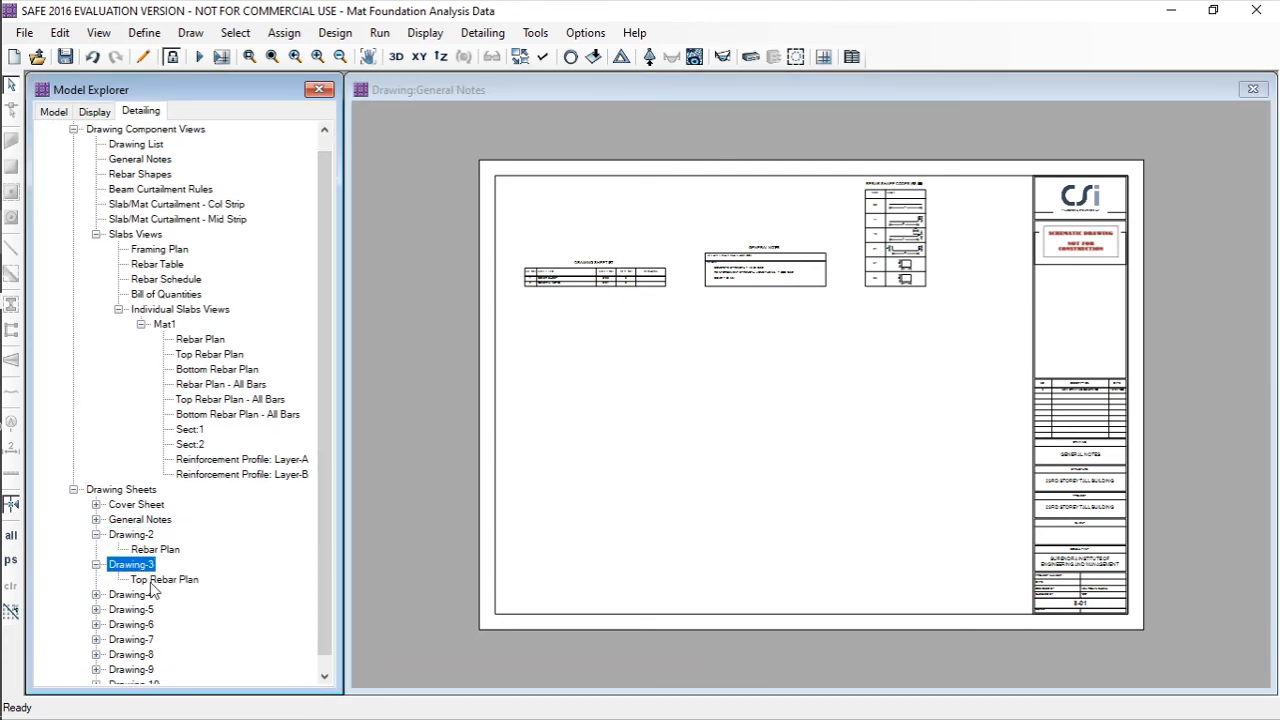
pyautogui.scroll(-1, 328, 588)
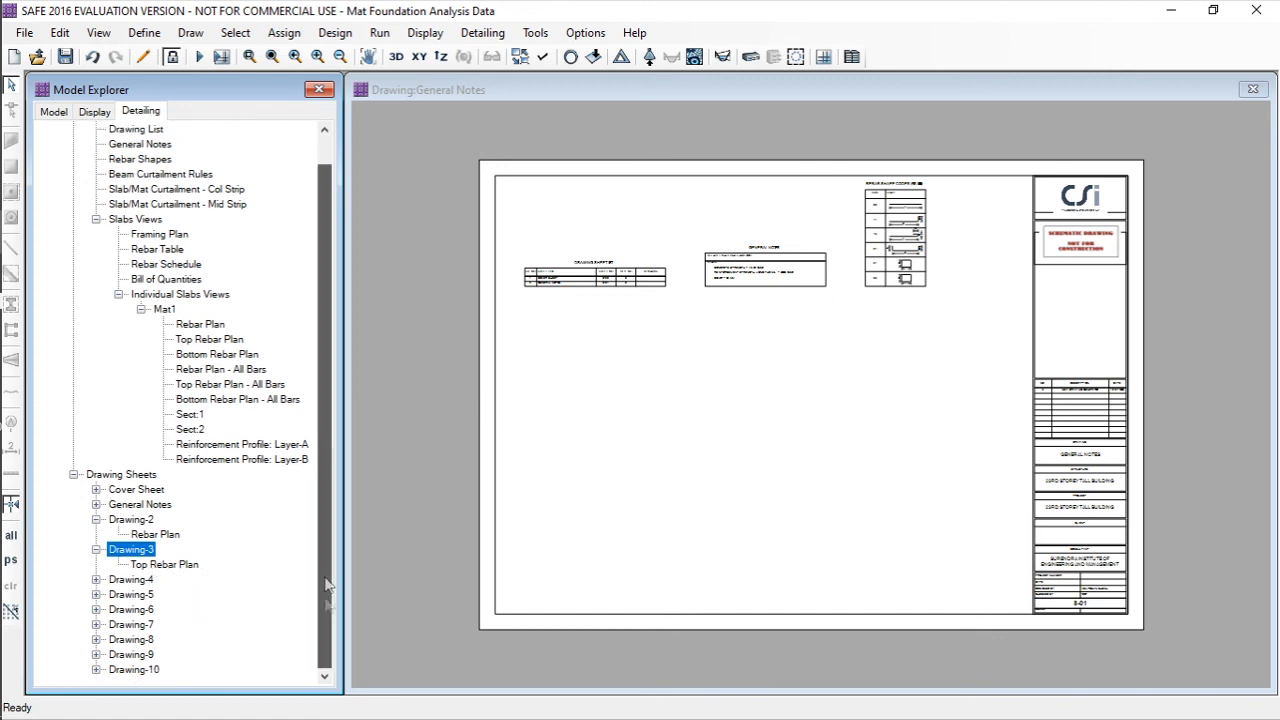
pyautogui.click(97, 580)
pyautogui.scroll(-1, 180, 575)
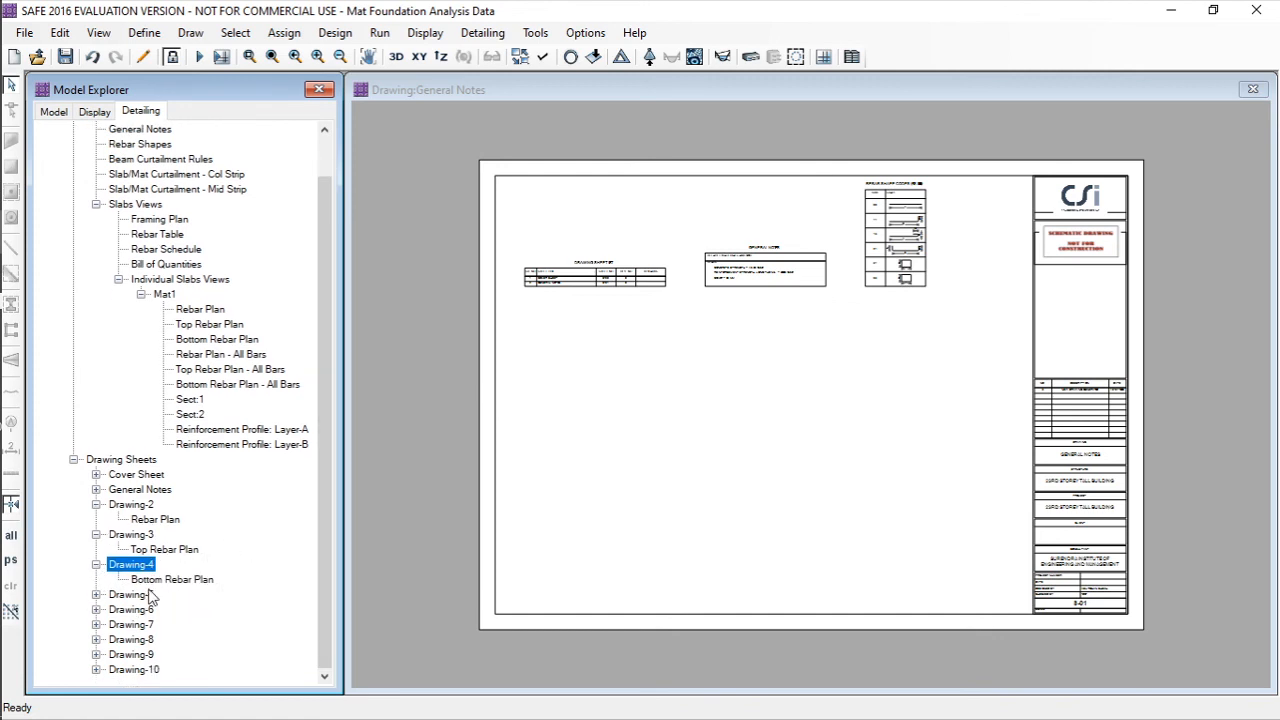
pyautogui.click(96, 594)
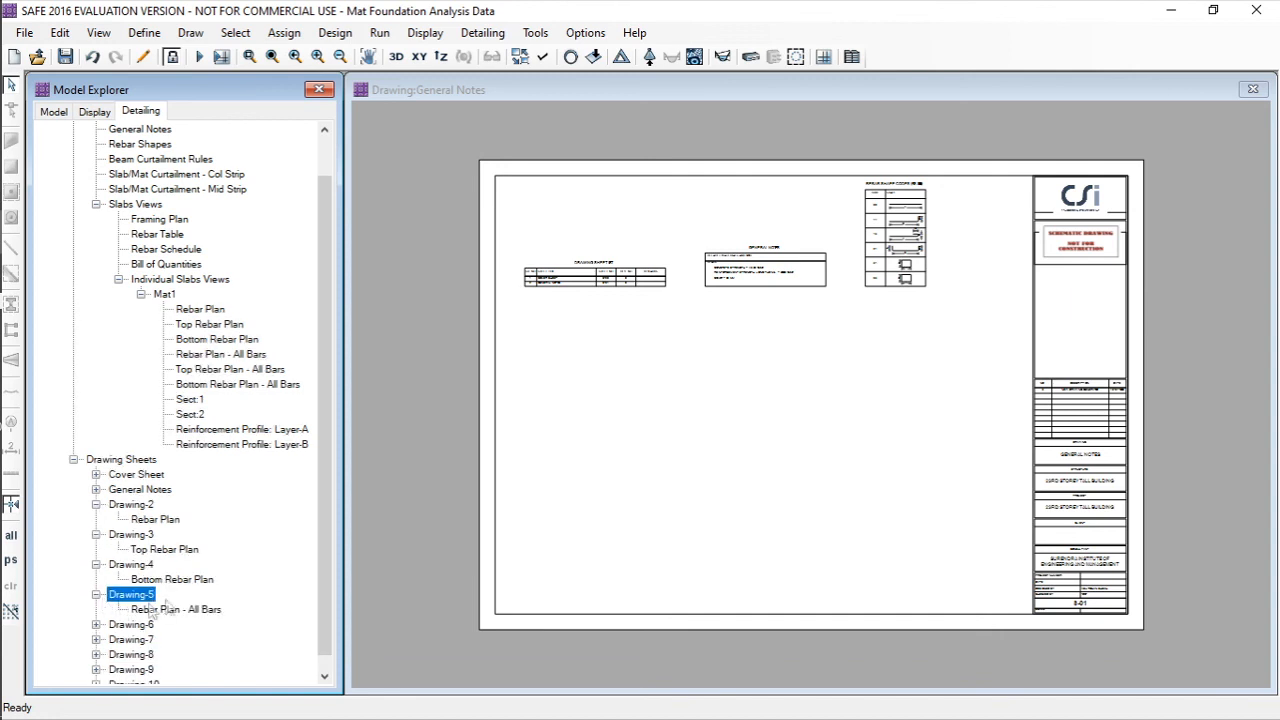
pyautogui.scroll(-1, 180, 600)
pyautogui.click(96, 609)
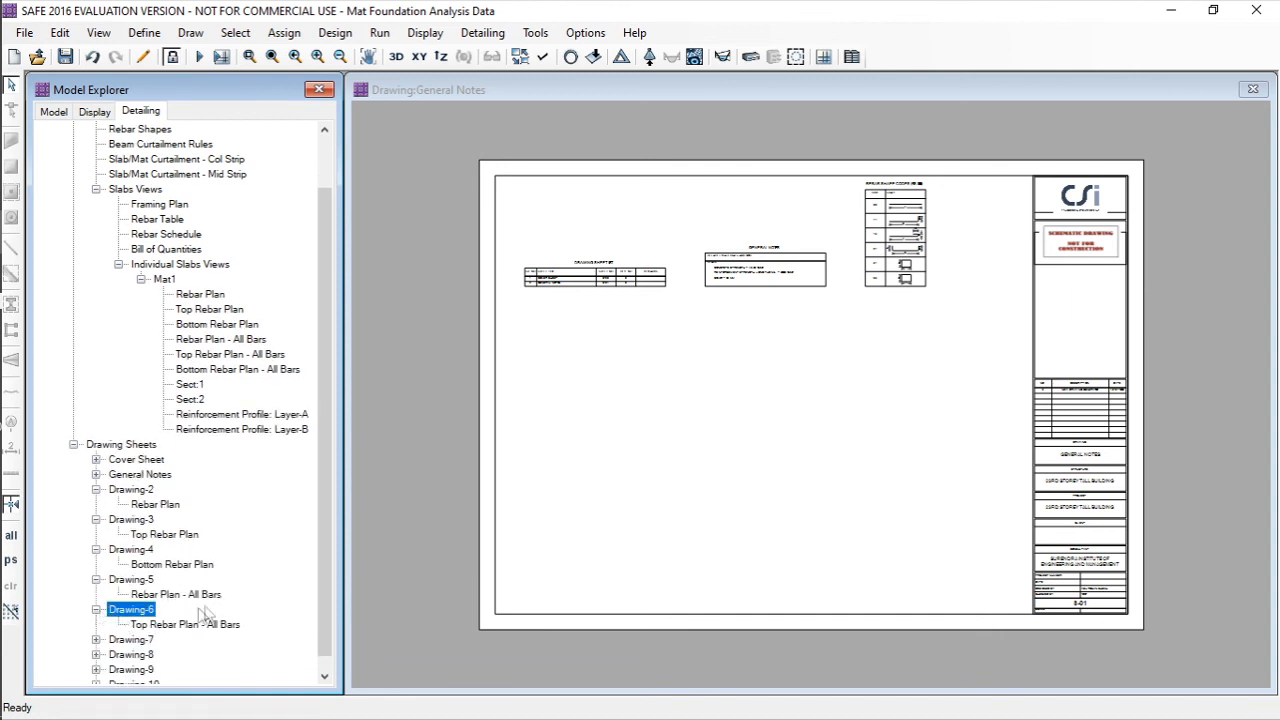
pyautogui.scroll(-1, 140, 617)
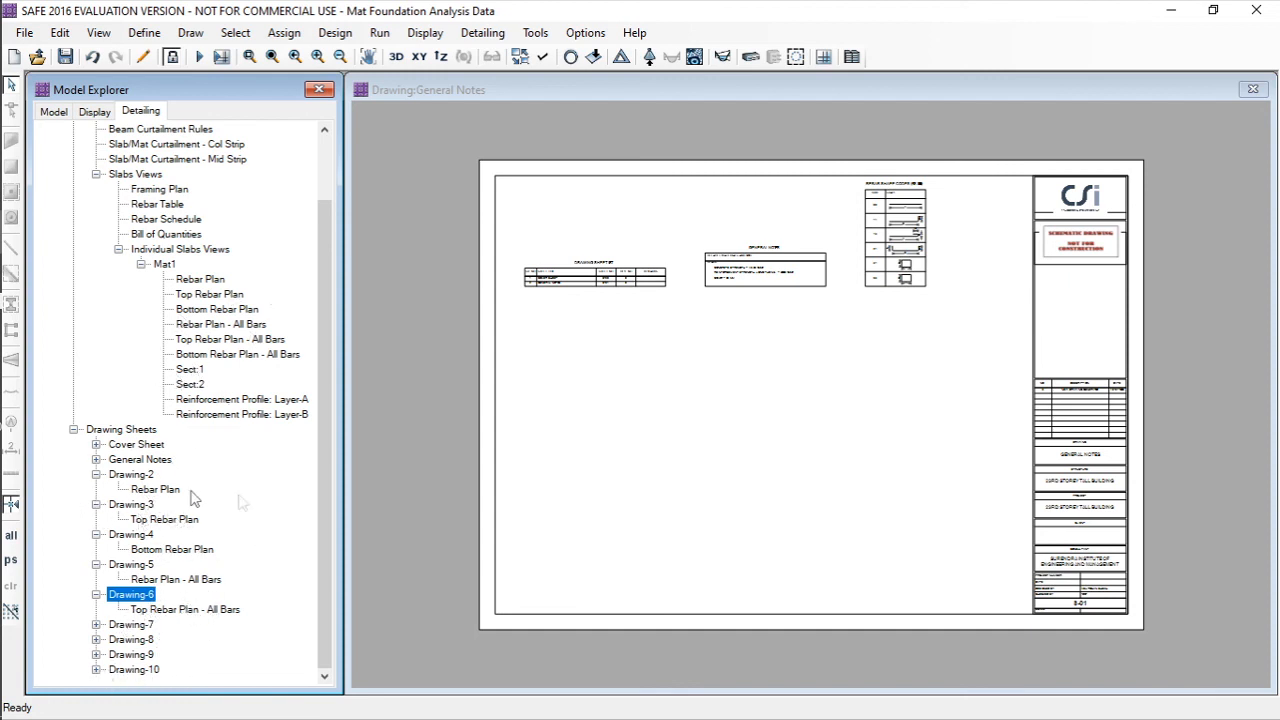
# - Open the Bottom Rebar Plan on the Drawing-4 sheet and move the plan to the middle of the sheet
pyautogui.doubleClick(176, 550)
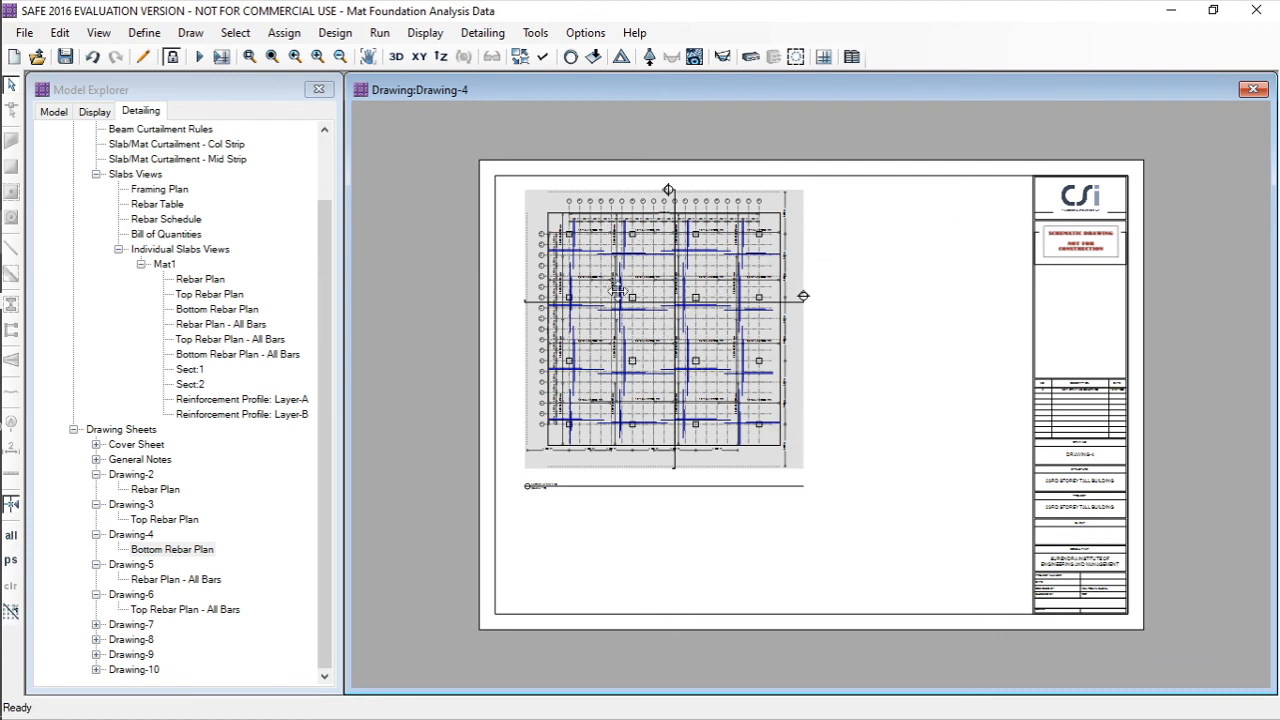
pyautogui.moveTo(617, 292)
pyautogui.mouseDown()
pyautogui.moveTo(706, 351)
pyautogui.moveTo(670, 330)
pyautogui.moveTo(660, 302)
pyautogui.mouseUp()
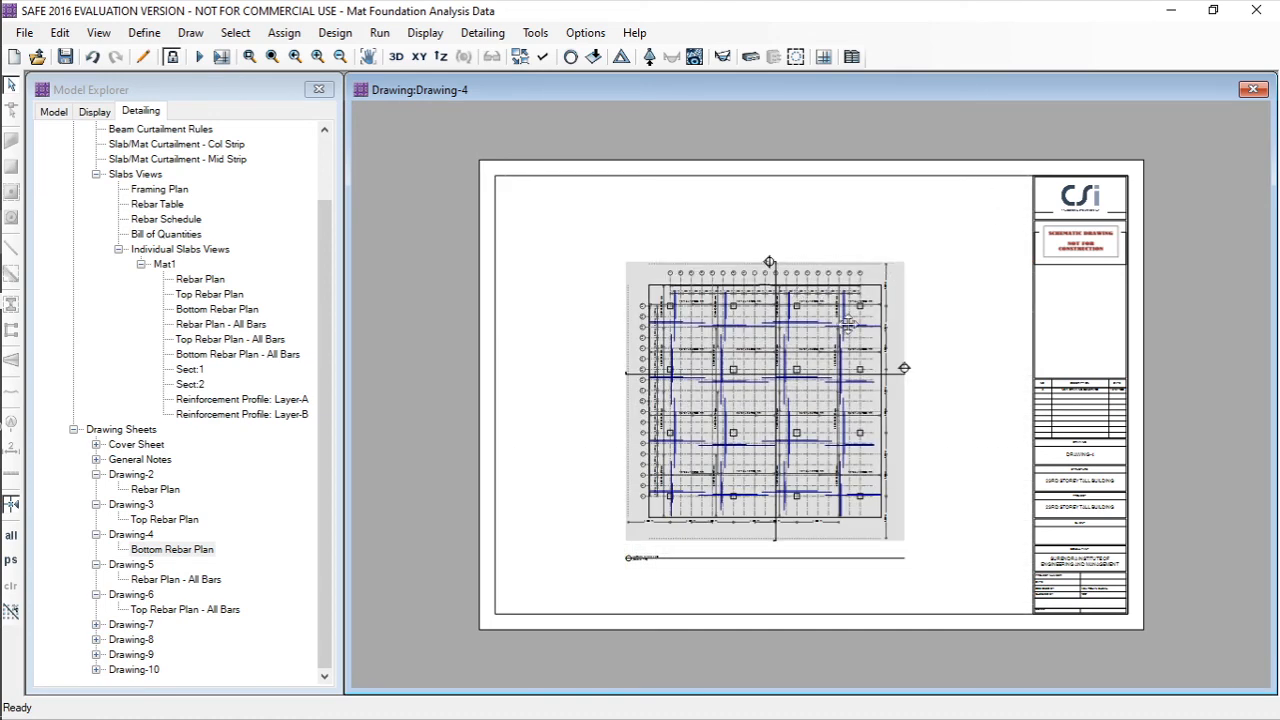
pyautogui.rightClick(731, 336)
pyautogui.click(557, 386)
pyautogui.rightClick(726, 336)
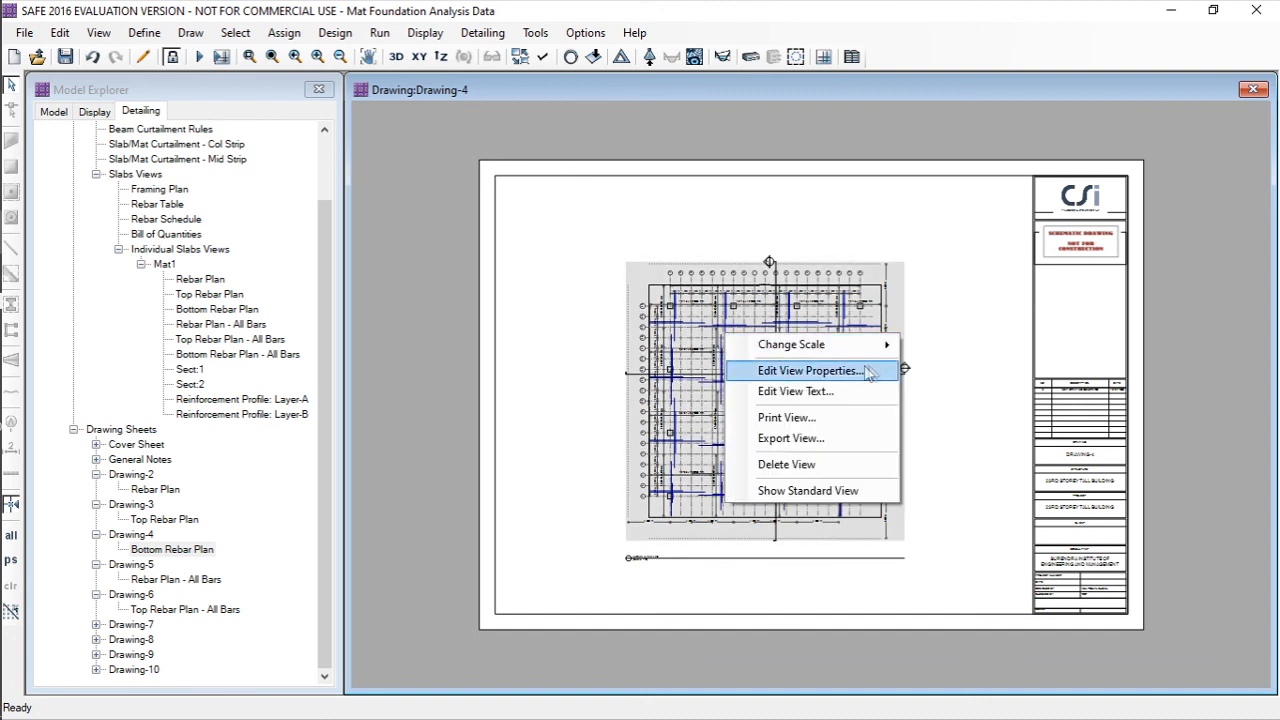
pyautogui.moveTo(794, 350)
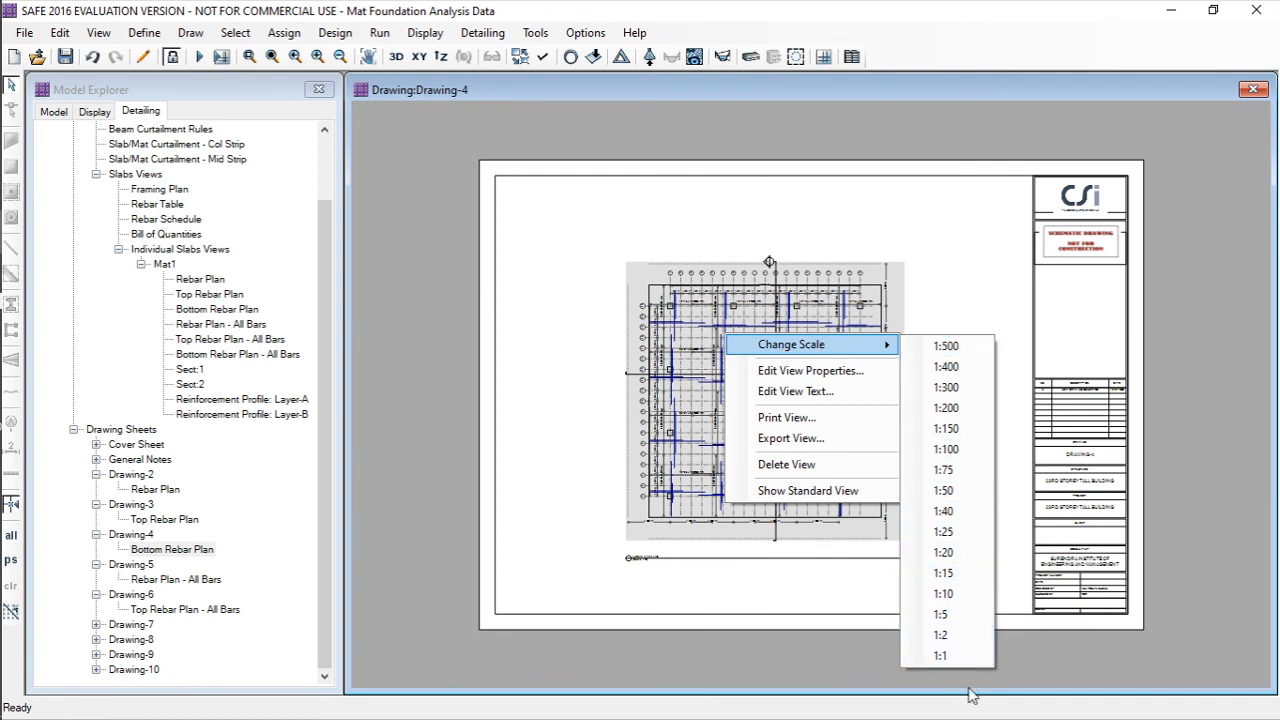
pyautogui.click(641, 570)
# - Examine the title and scale label beneath the Bottom Rebar Plan on the Drawing-4 sheet
pyautogui.scroll(1, 640, 564)
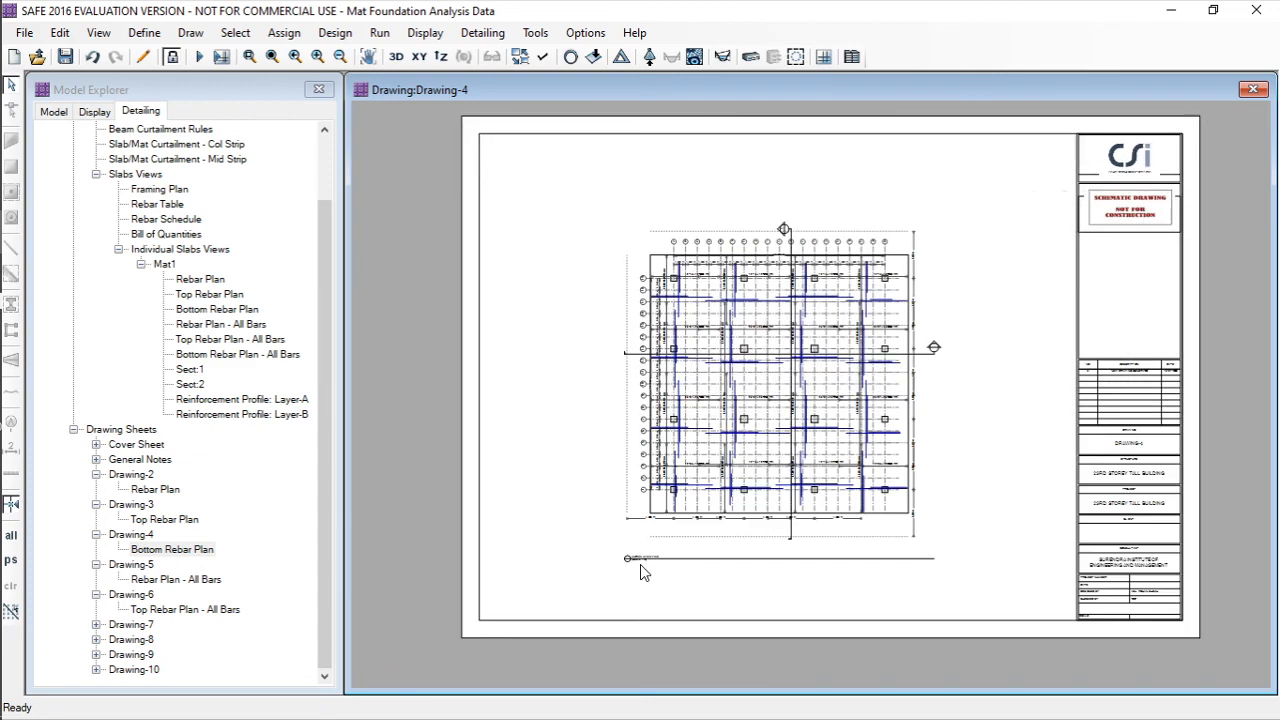
pyautogui.scroll(3, 640, 564)
pyautogui.scroll(4, 642, 570)
pyautogui.scroll(2, 643, 562)
pyautogui.scroll(-2, 634, 565)
pyautogui.scroll(-4, 632, 565)
pyautogui.scroll(-3, 631, 558)
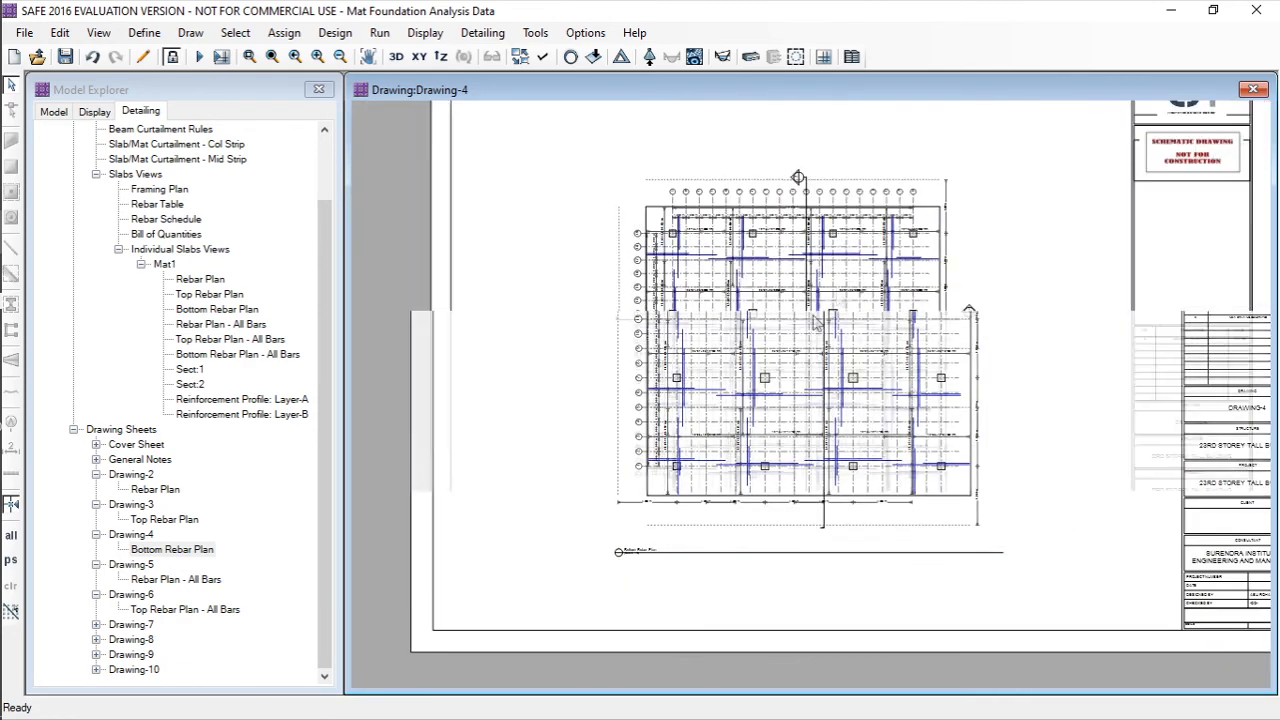
# - Change the scale of the Bottom Rebar Plan view on Drawing-4 to 1:100
pyautogui.rightClick(765, 296)
pyautogui.click(727, 265)
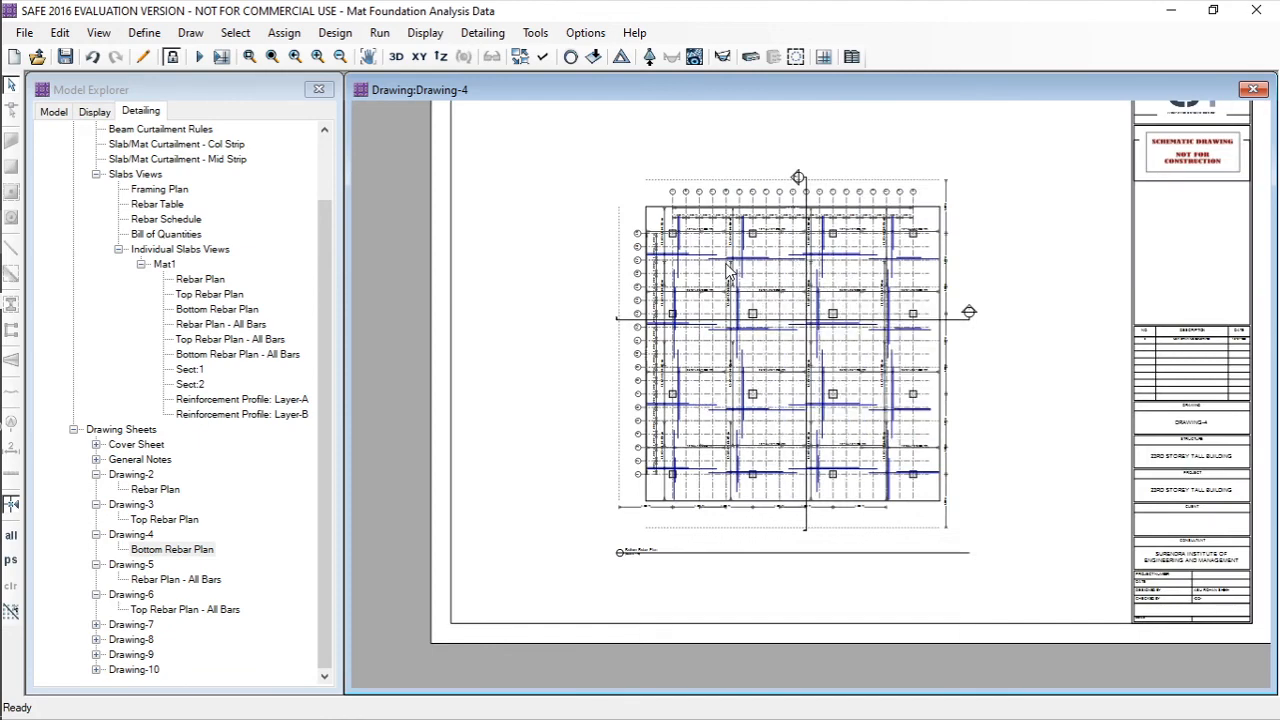
pyautogui.rightClick(727, 265)
pyautogui.moveTo(813, 283)
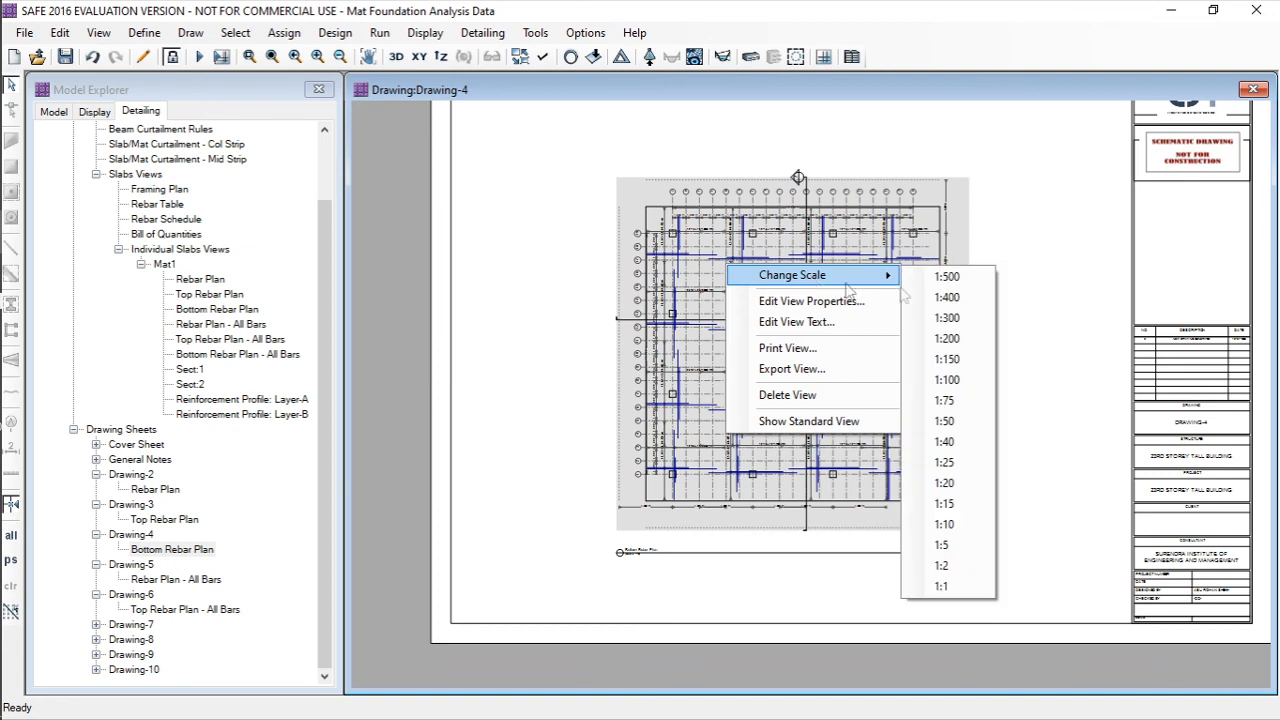
pyautogui.click(947, 381)
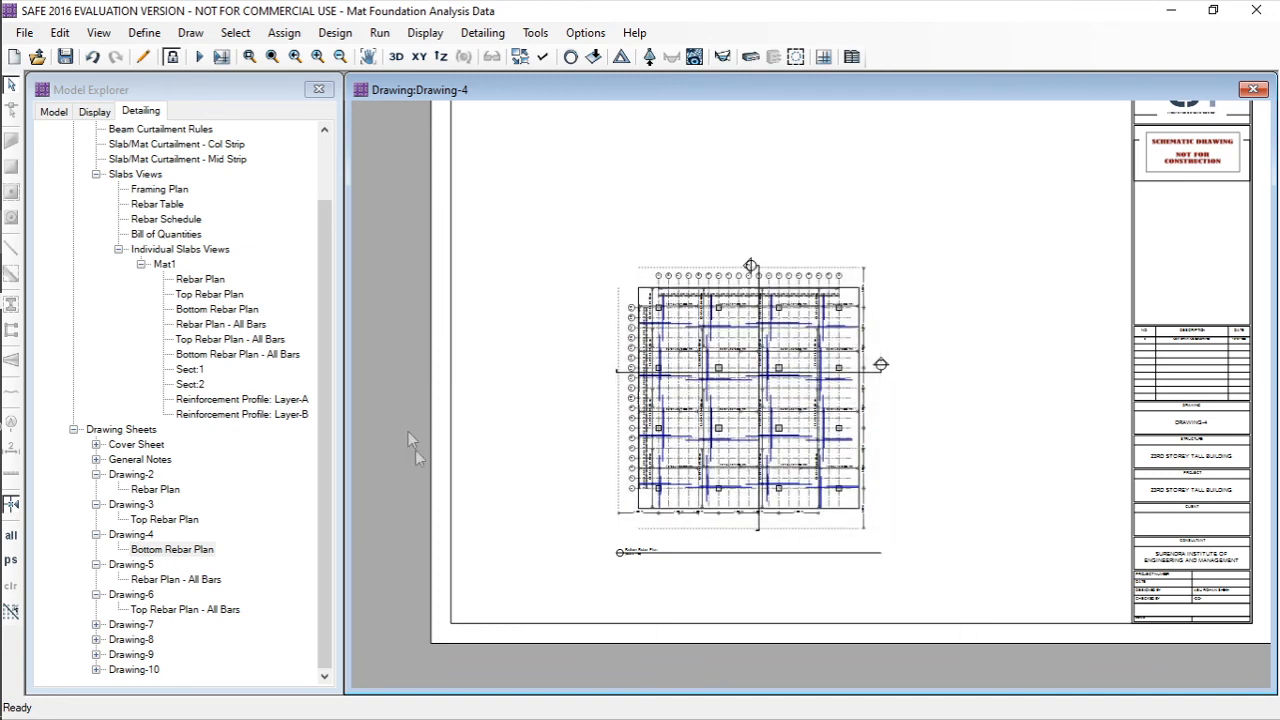
# - Move the Bottom Rebar Plan view to the upper-left corner of the Drawing-4 sheet and deselect it
pyautogui.scroll(-2, 560, 560)
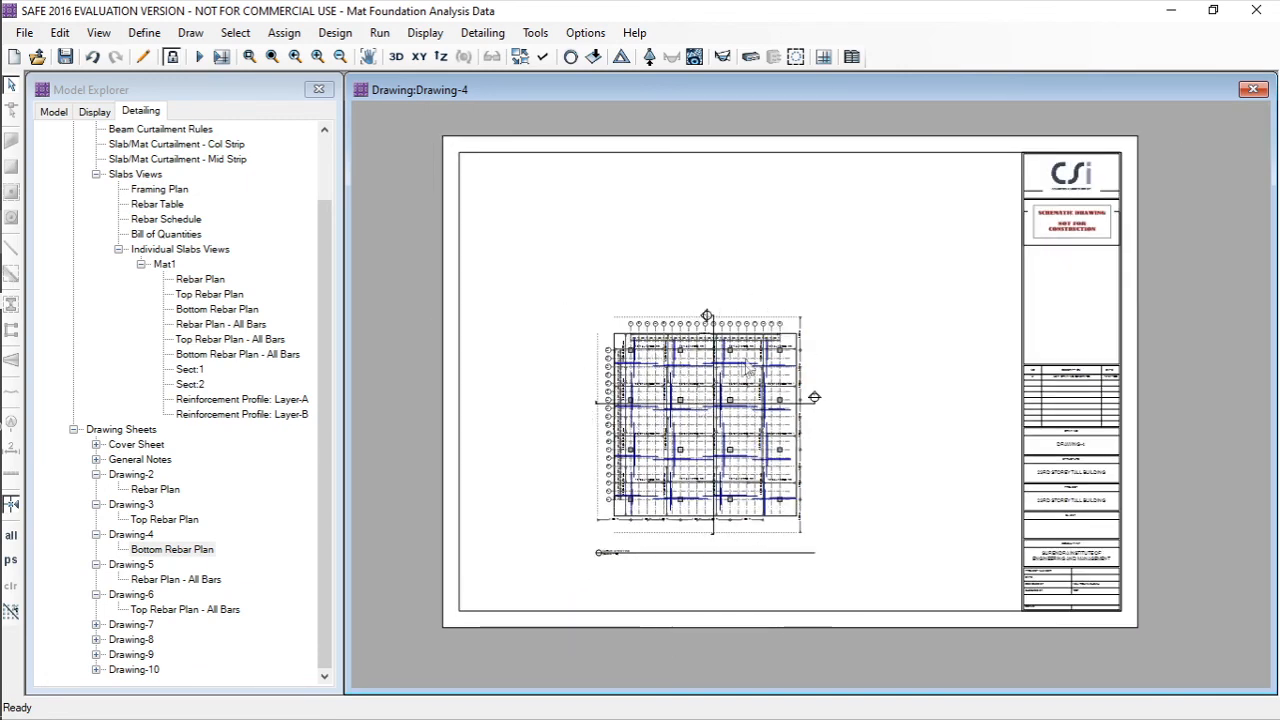
pyautogui.click(722, 436)
pyautogui.moveTo(580, 258)
pyautogui.mouseDown()
pyautogui.moveTo(570, 242)
pyautogui.moveTo(597, 261)
pyautogui.moveTo(603, 295)
pyautogui.mouseUp()
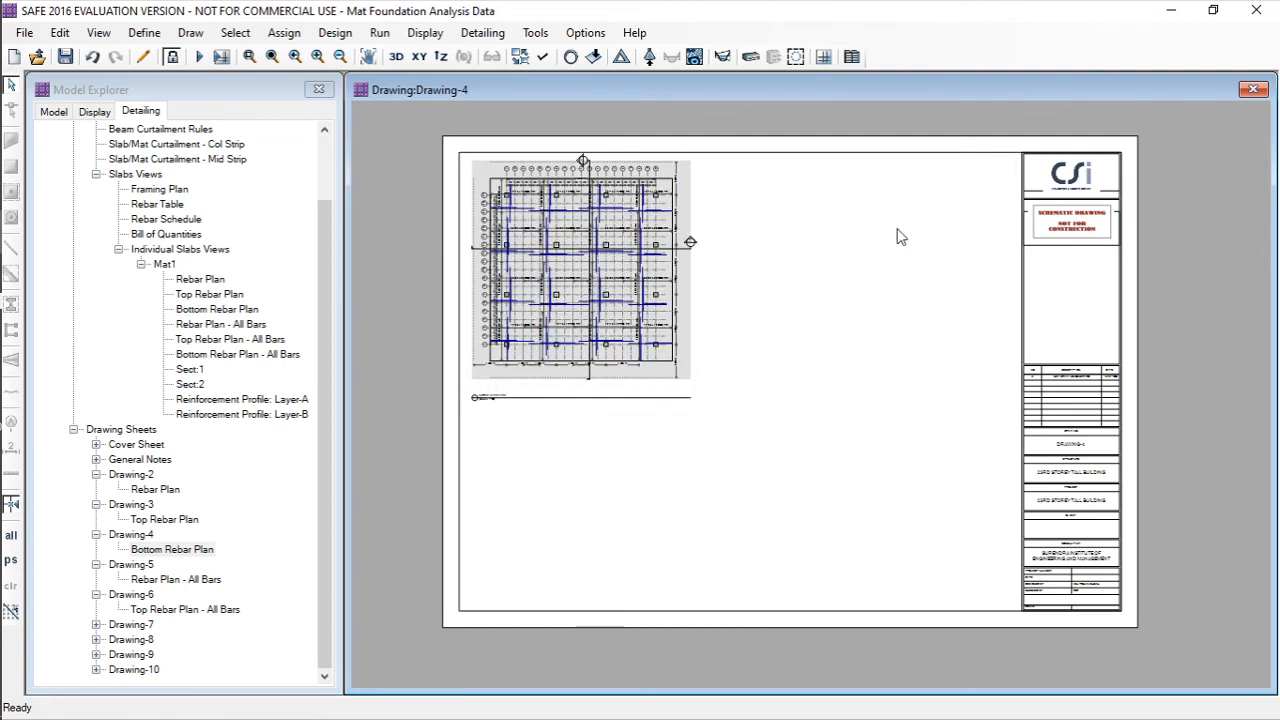
pyautogui.click(1216, 229)
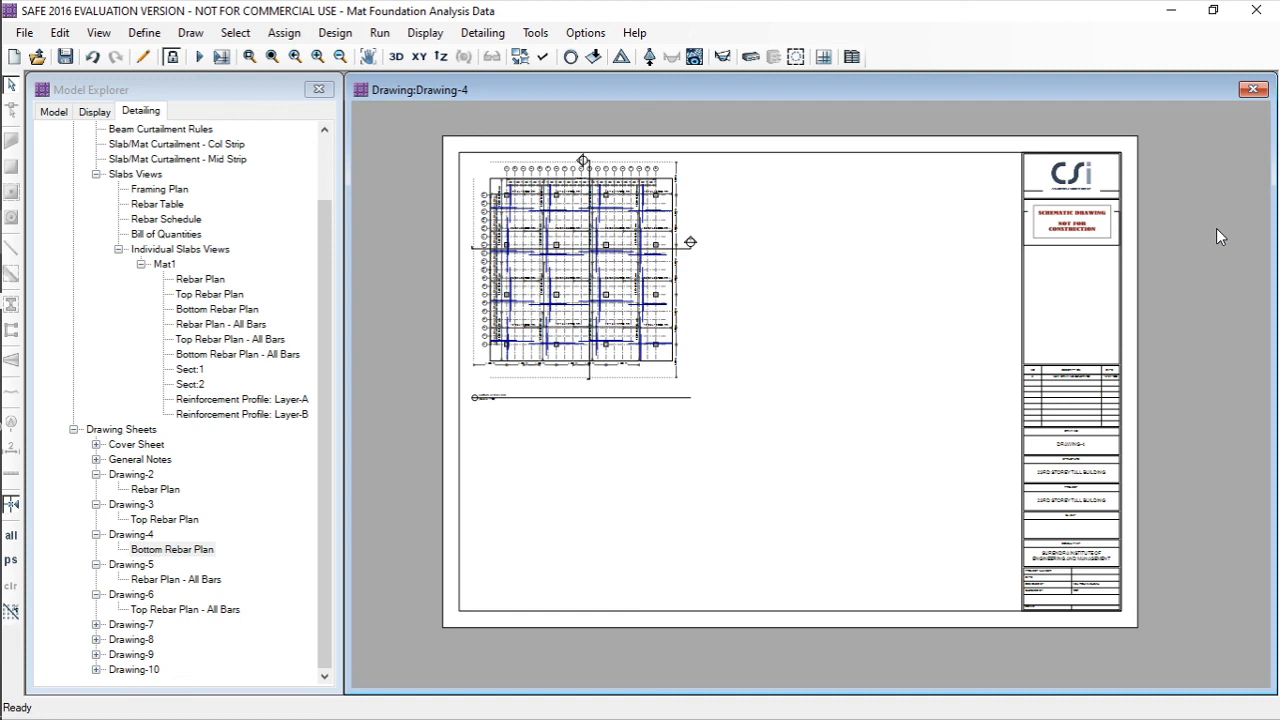
# - Try to print the Drawing-4 sheet and dismiss the notice
pyautogui.click(223, 97)
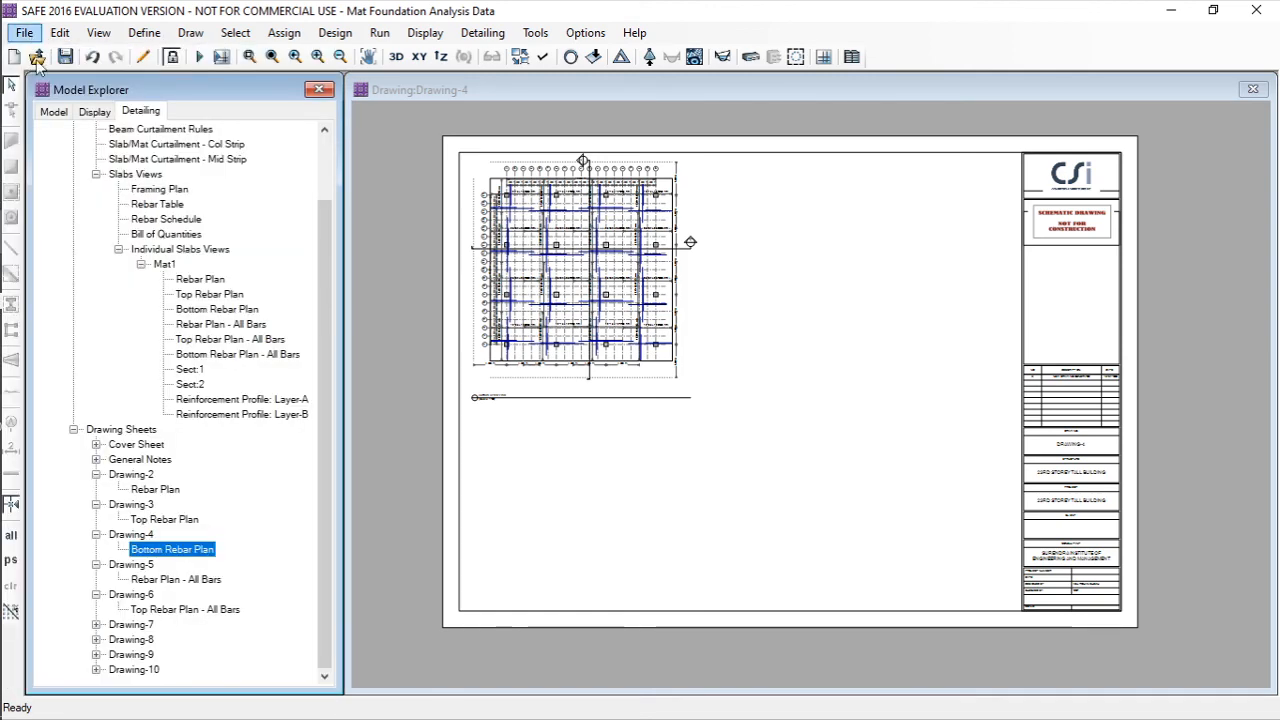
pyautogui.click(24, 36)
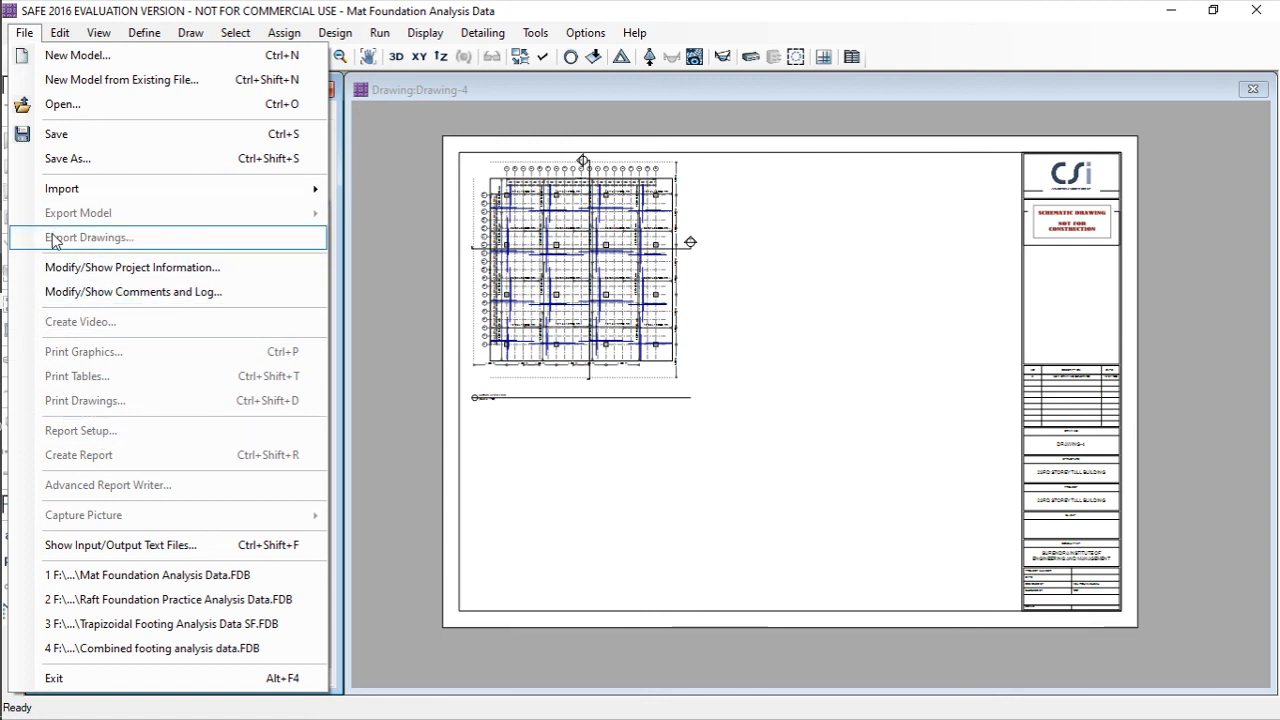
pyautogui.rightClick(616, 443)
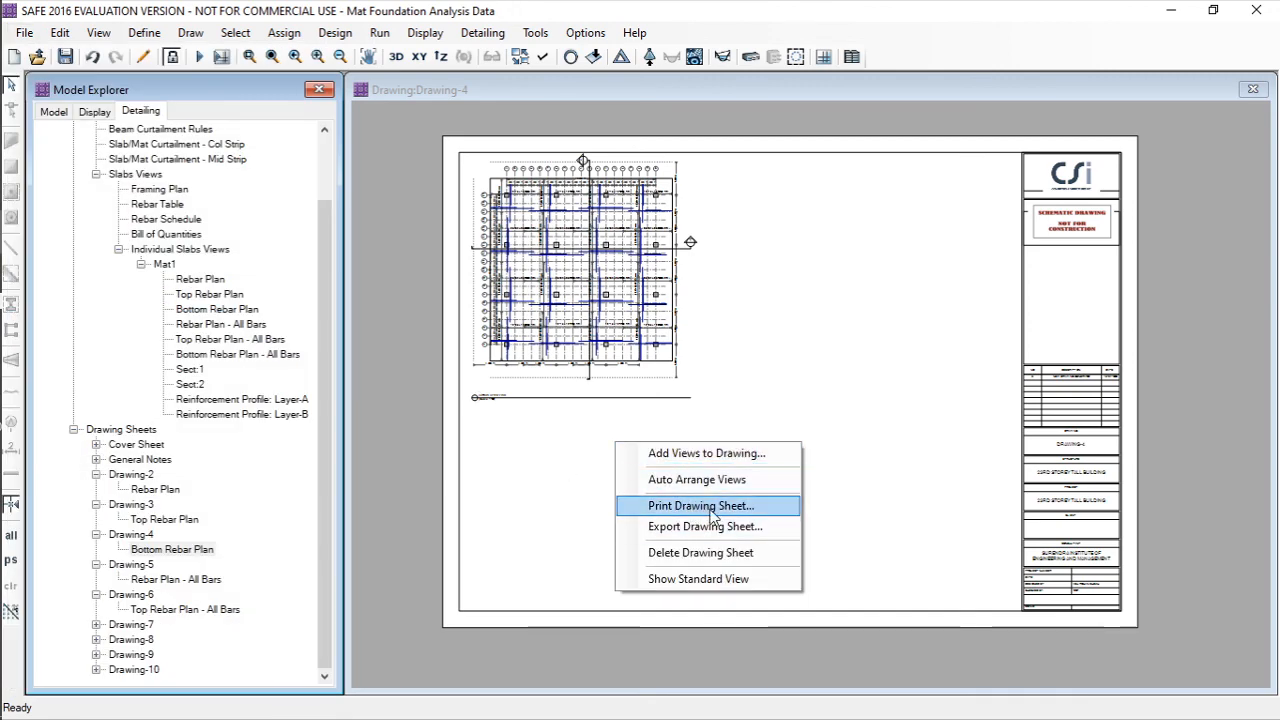
pyautogui.click(705, 507)
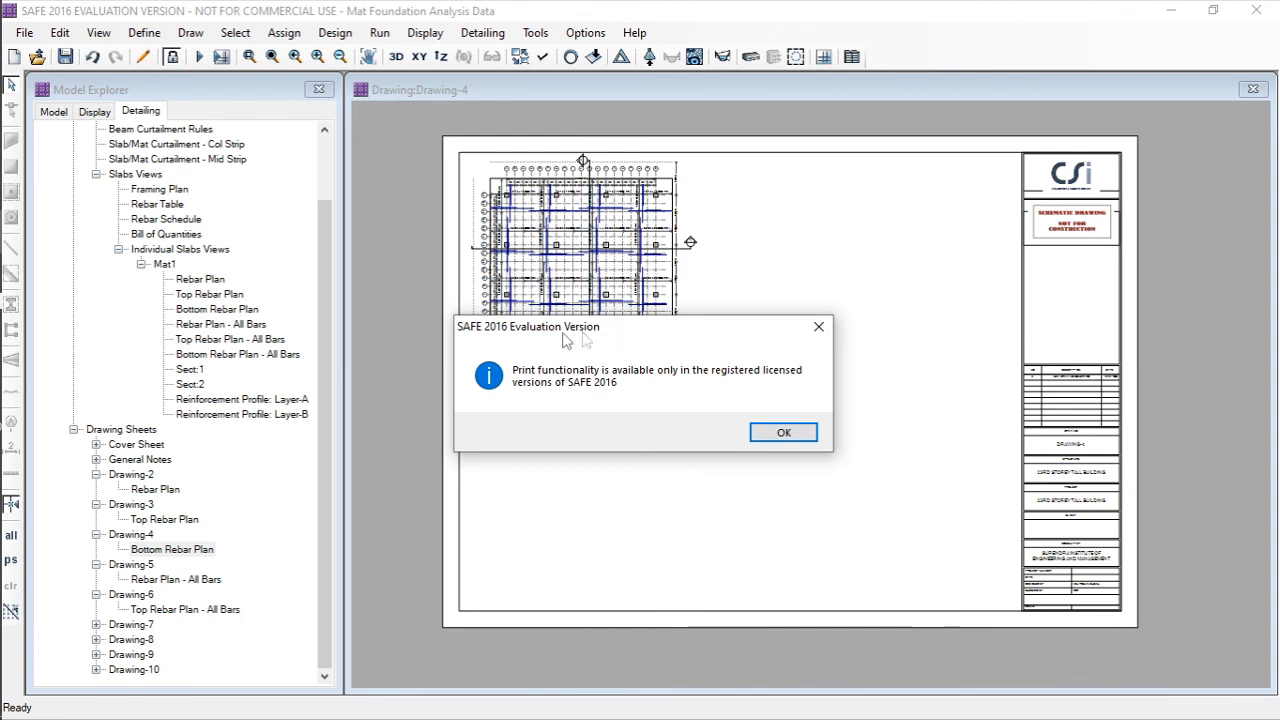
pyautogui.moveTo(540, 337); pyautogui.dragTo(590, 349)
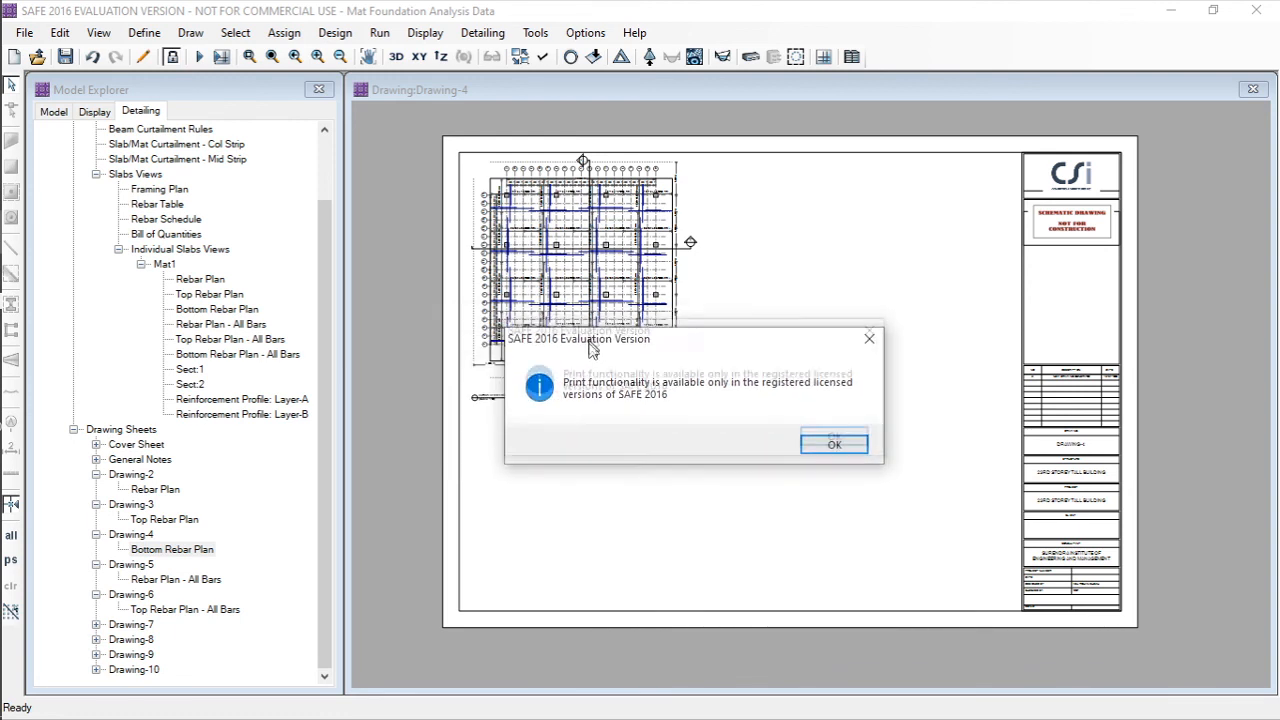
pyautogui.click(826, 448)
# - Try to export the Drawing-4 drawing sheet and close the notice
pyautogui.click(829, 400)
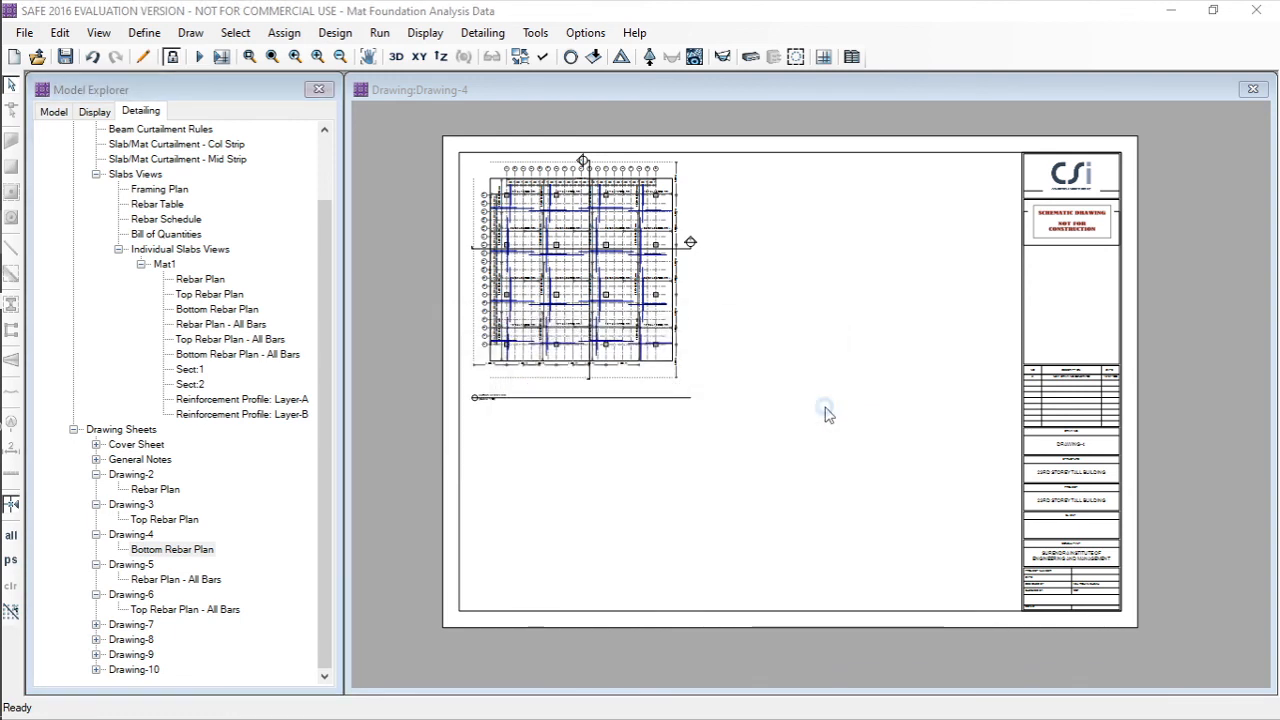
pyautogui.moveTo(552, 329)
pyautogui.mouseDown()
pyautogui.moveTo(590, 328)
pyautogui.moveTo(573, 334)
pyautogui.mouseUp()
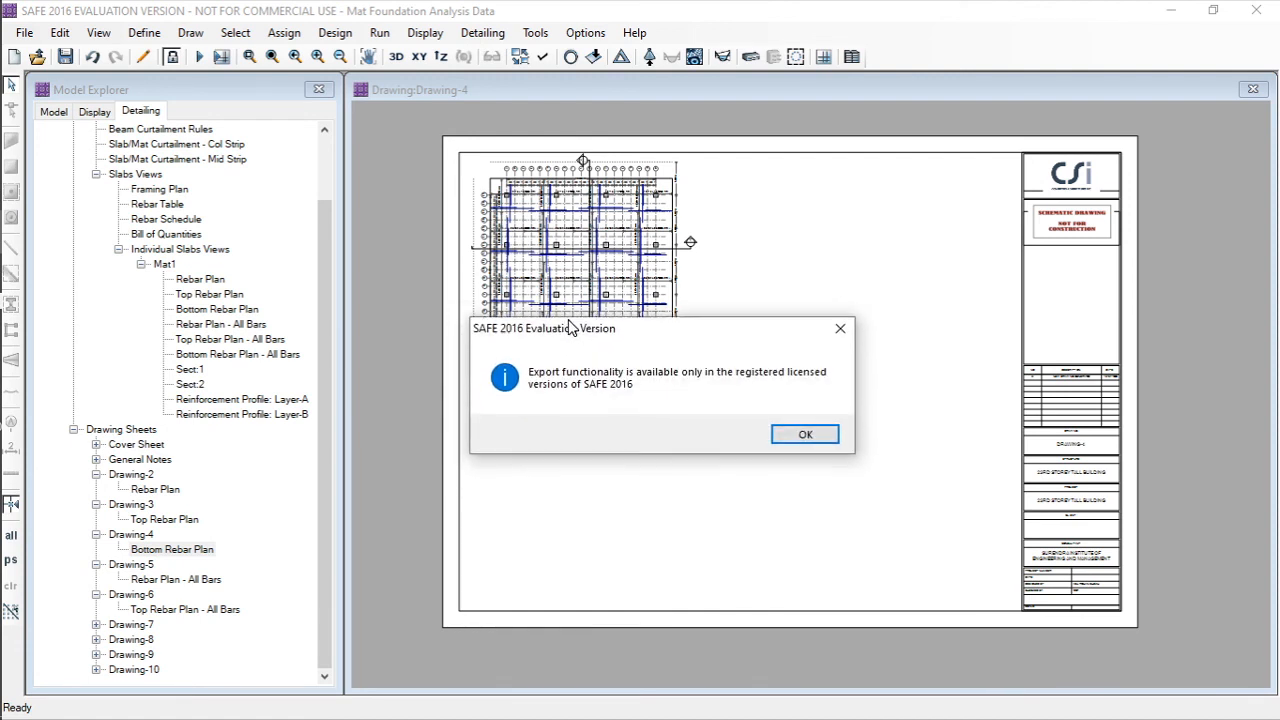
pyautogui.click(805, 435)
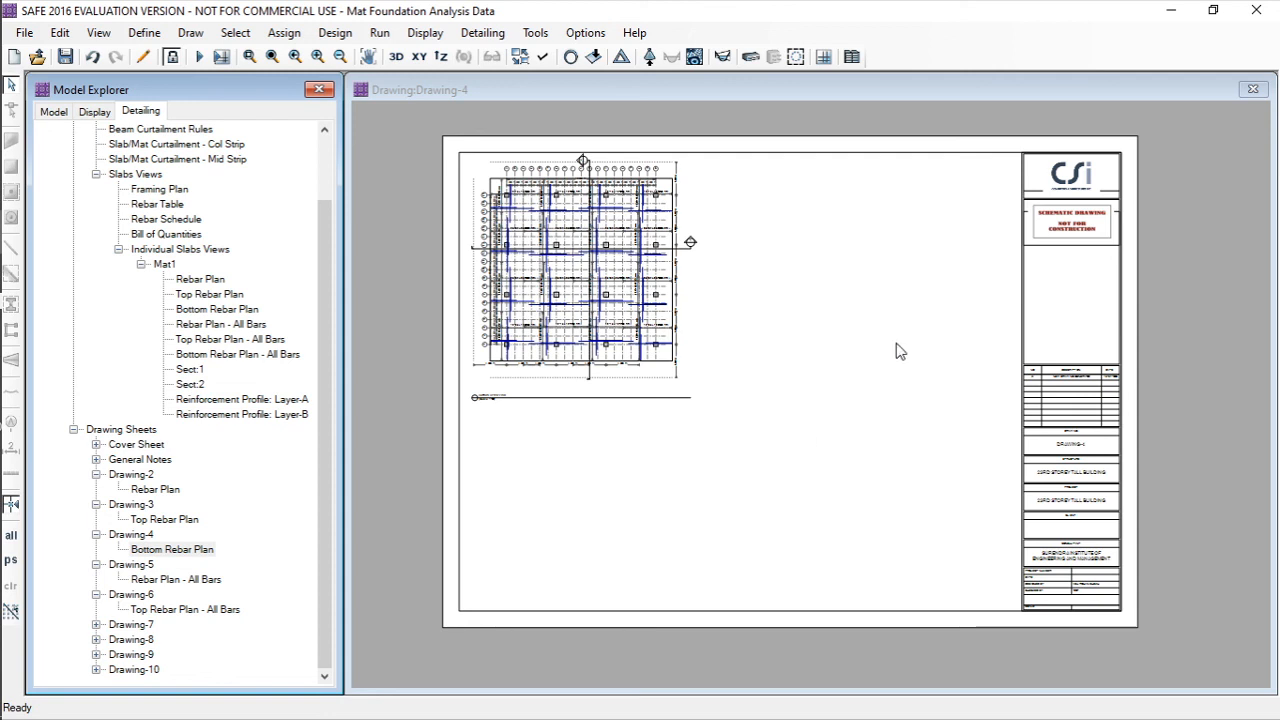
# - Minimize SAFE, switch to the PowerPoint presentation and show its closing "THE END / THANK YOU" slide as a full-screen slide show
pyautogui.click(1168, 12)
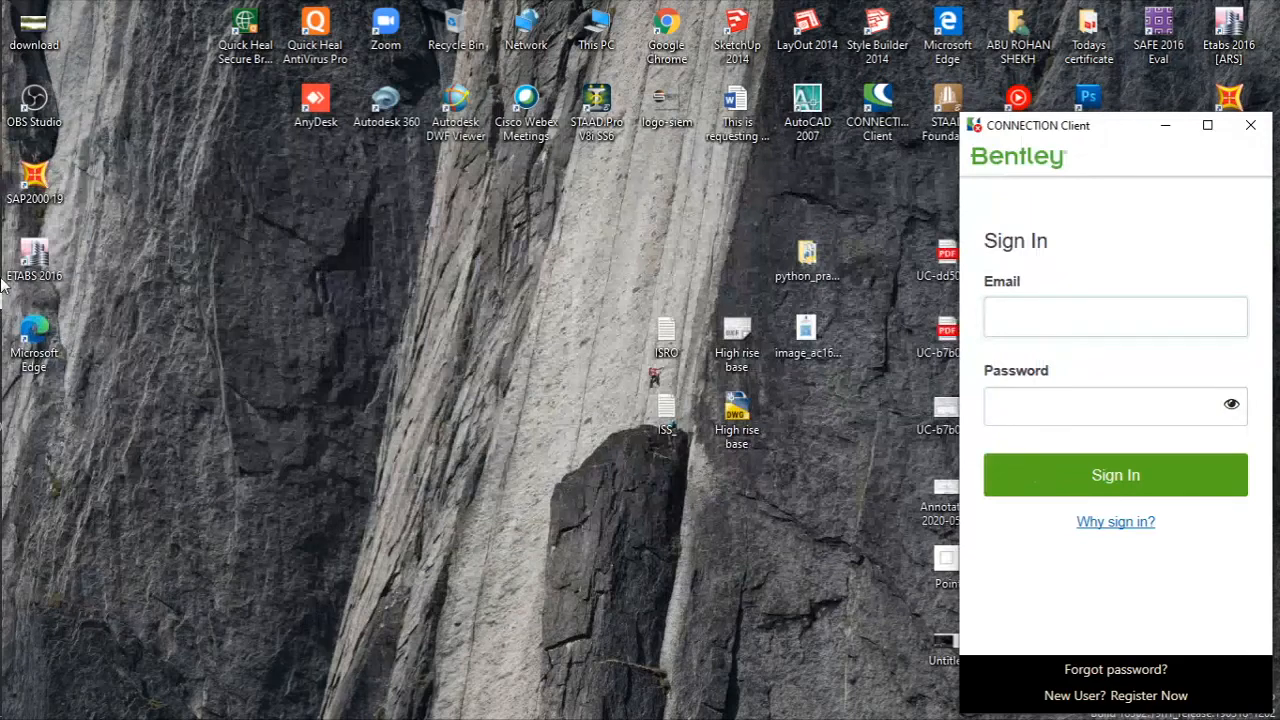
pyautogui.moveTo(12, 205)
pyautogui.click(11, 298)
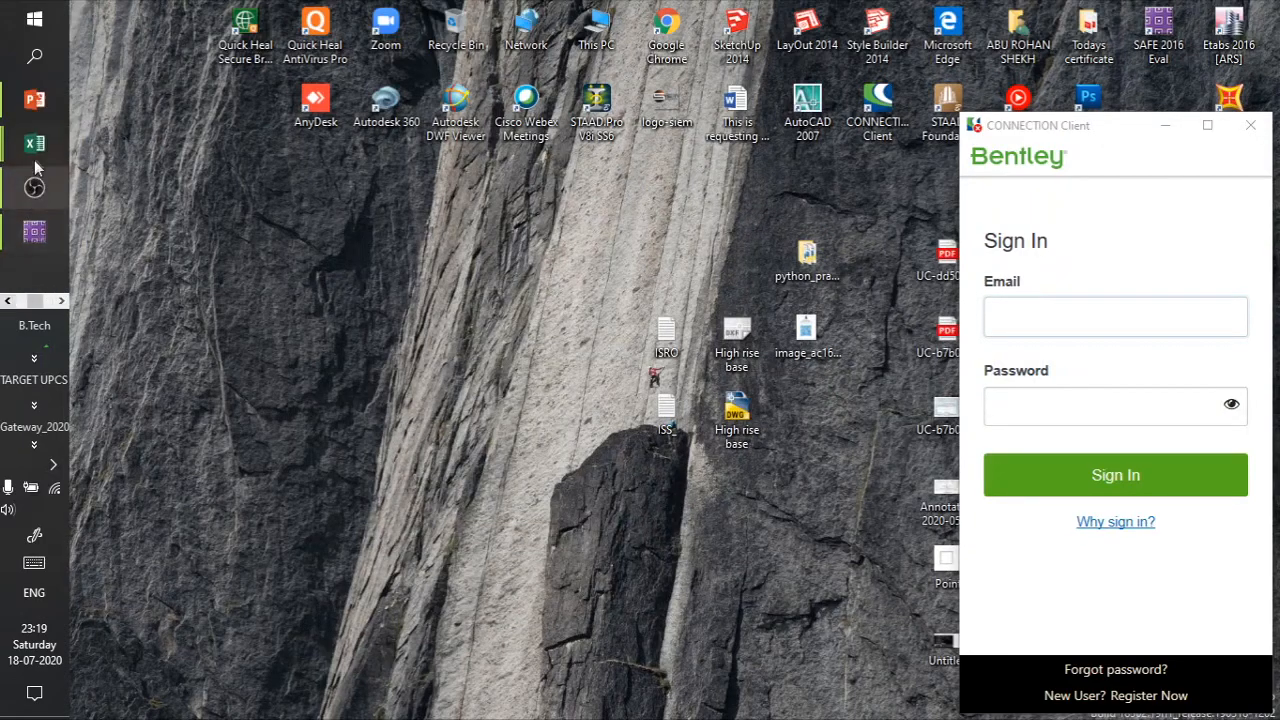
pyautogui.click(28, 106)
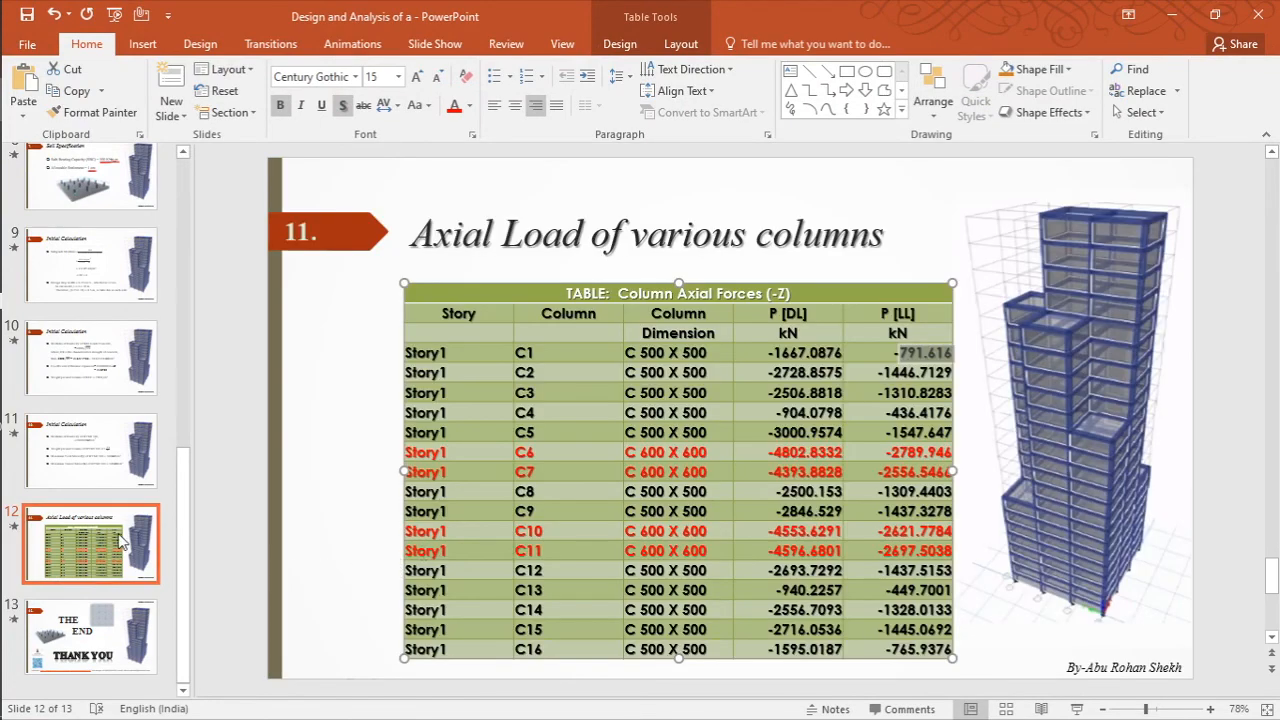
pyautogui.click(112, 637)
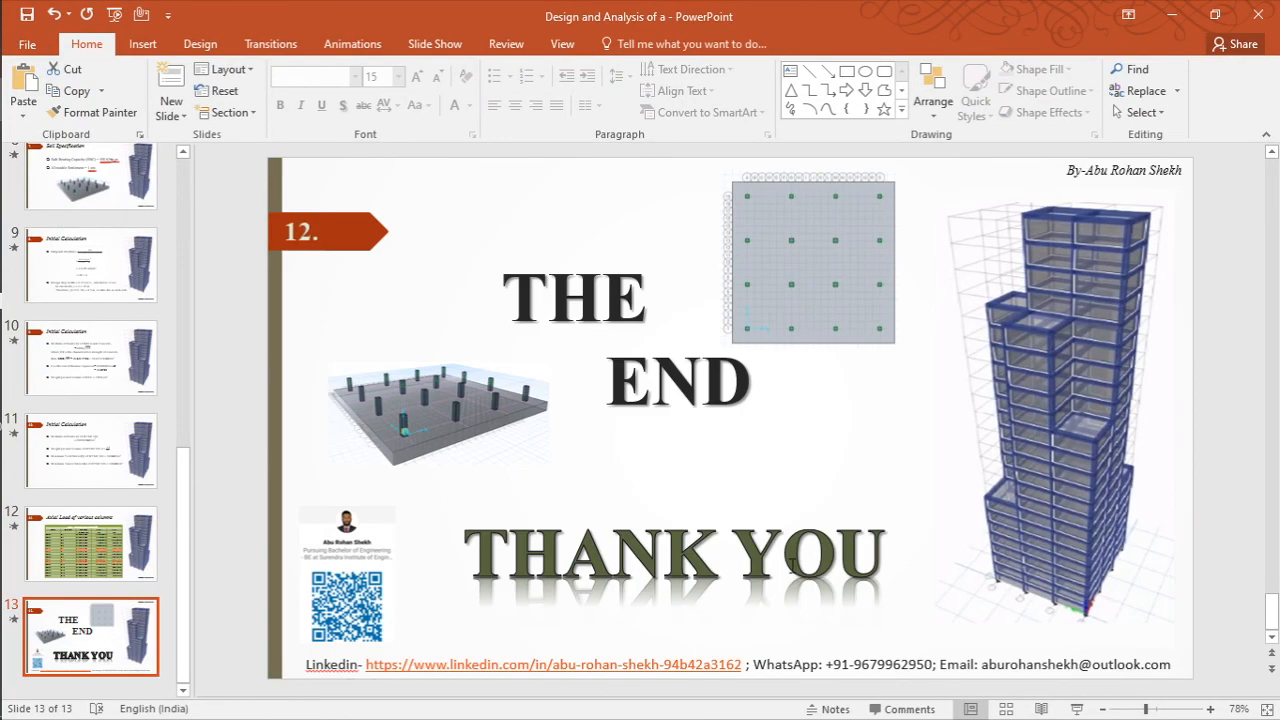
pyautogui.click(1076, 708)
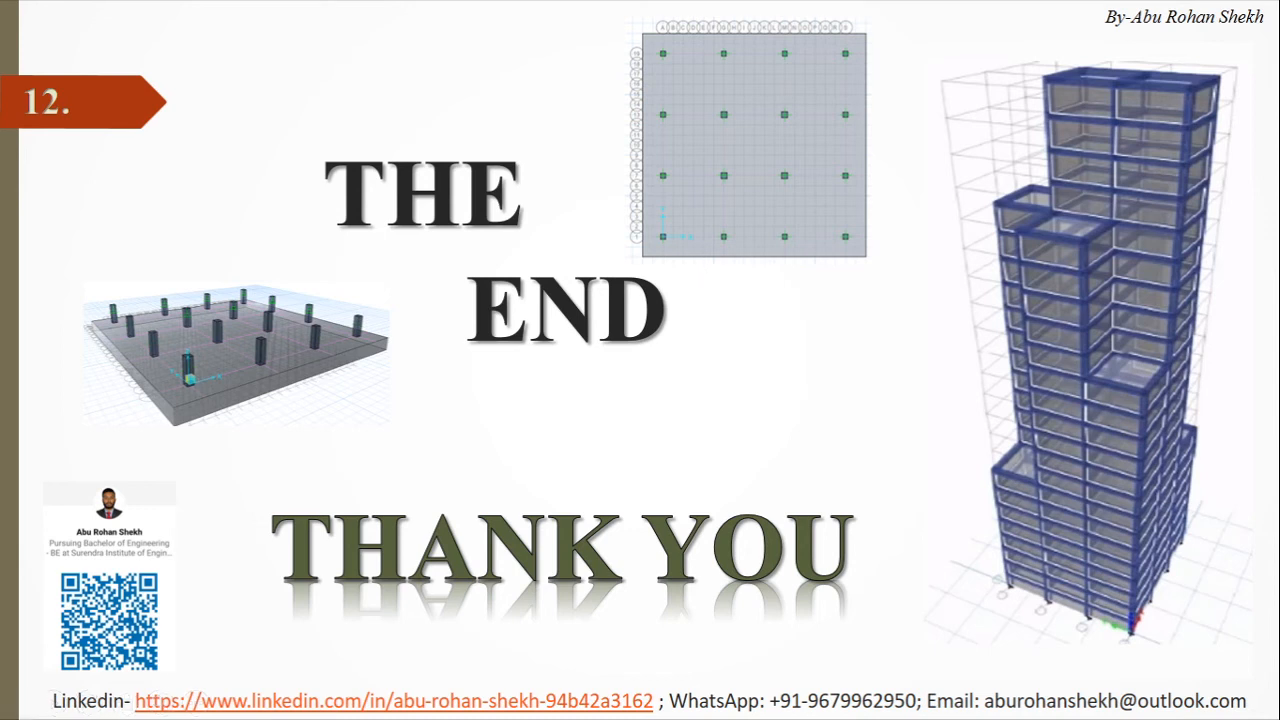